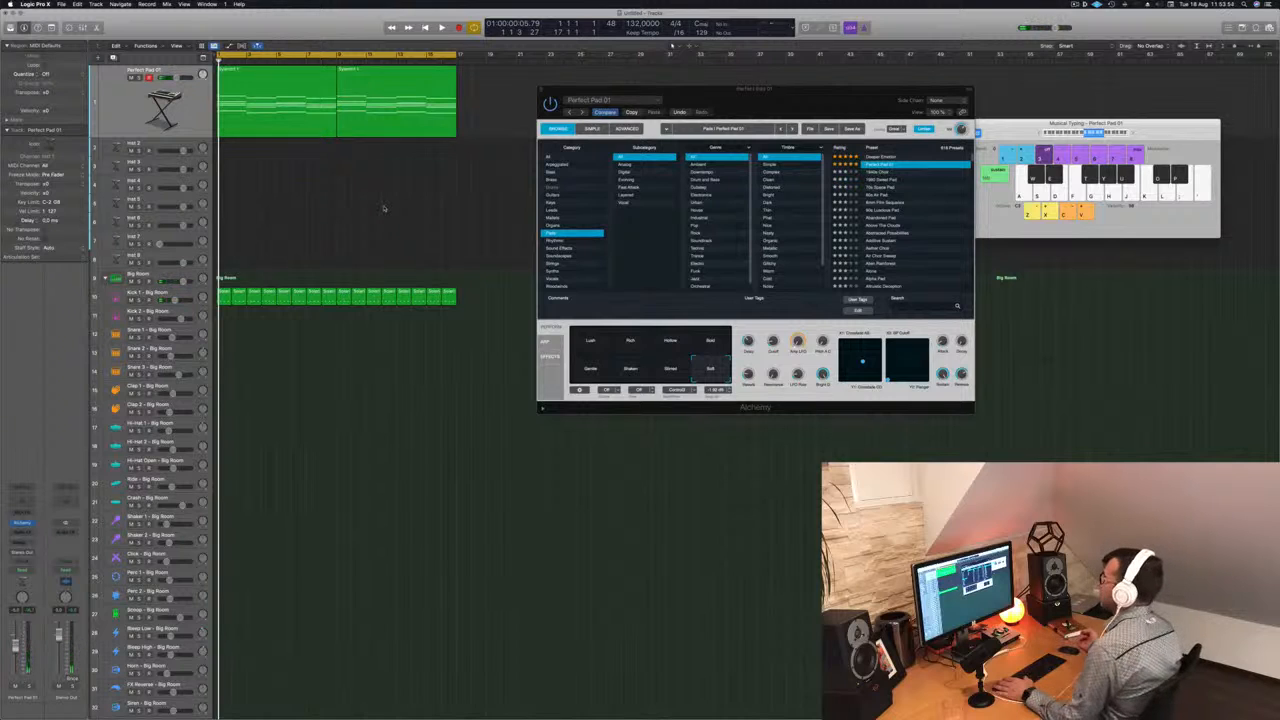
- Show the toolbar above the tracks area and play the arrangement with the pad and kick
click(203, 137)
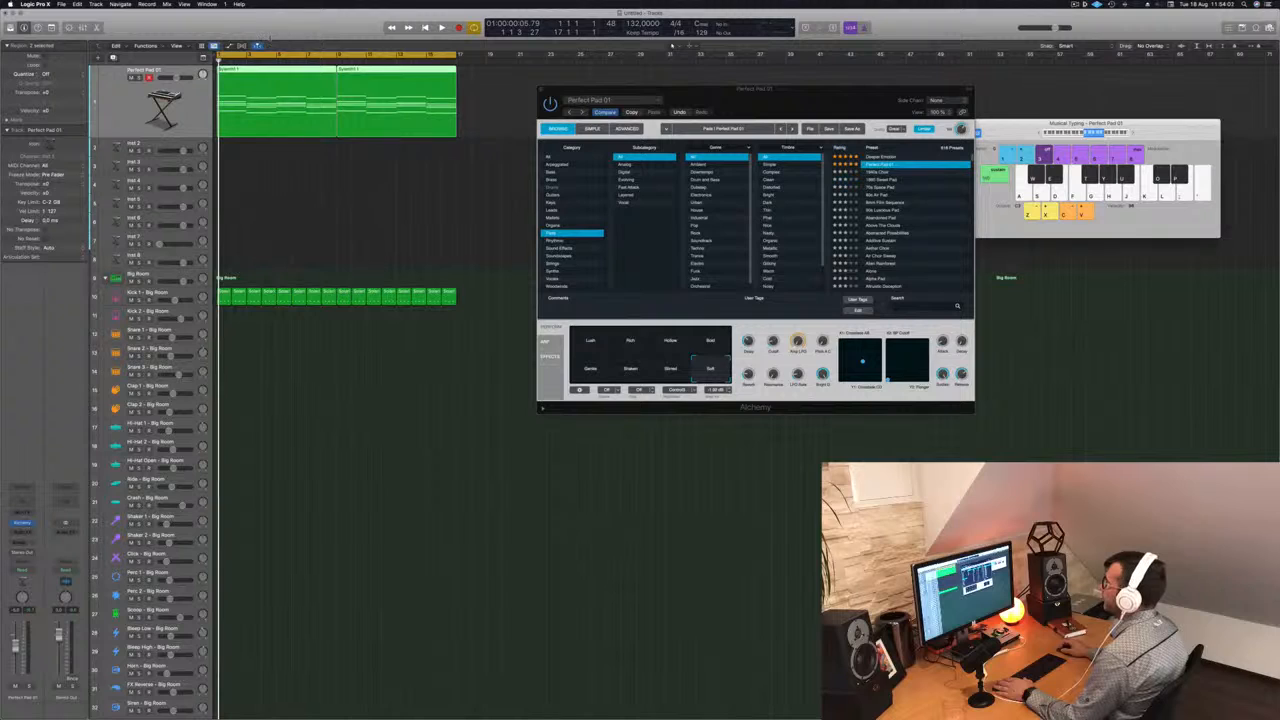
key(ctrl+alt+super+t)
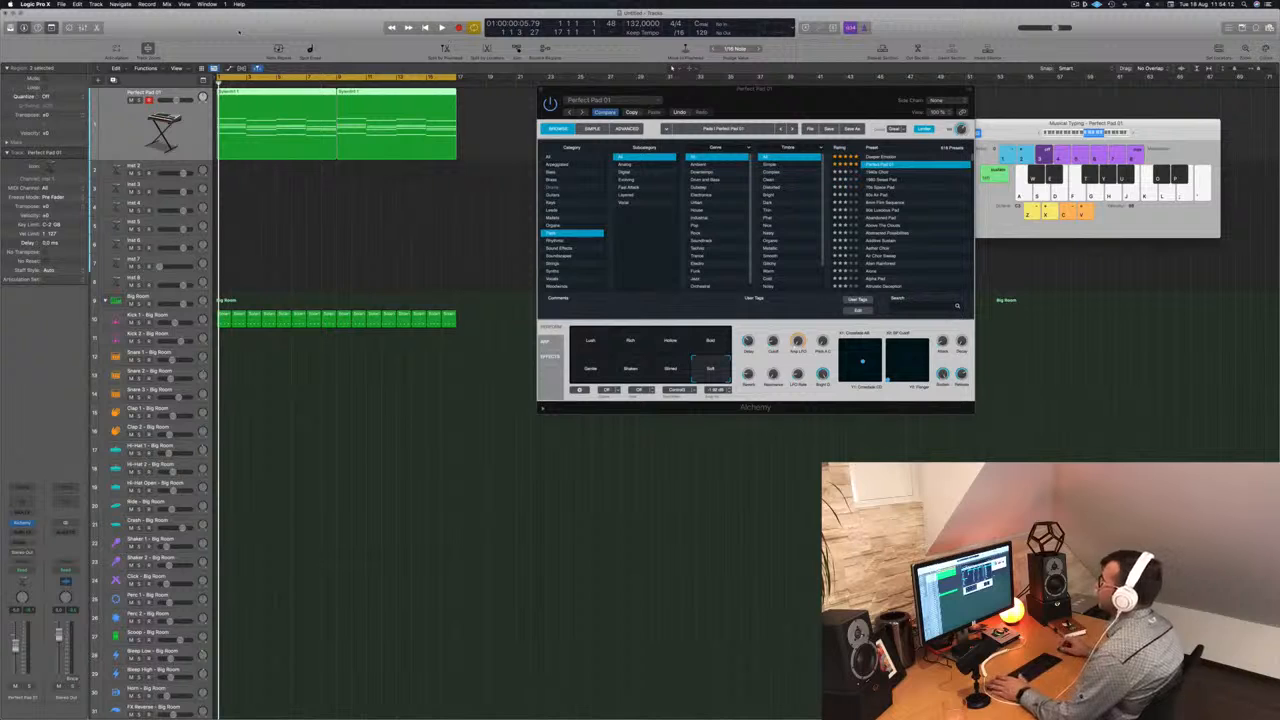
click(251, 210)
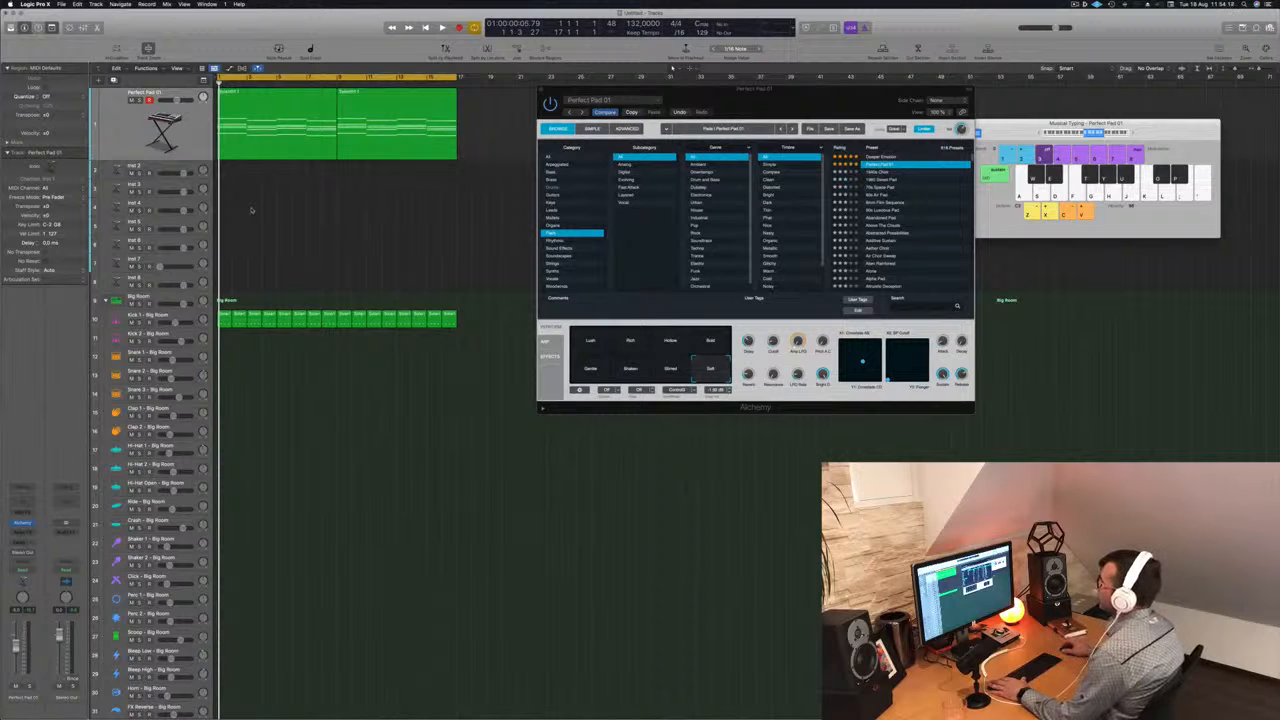
click(303, 142)
click(316, 249)
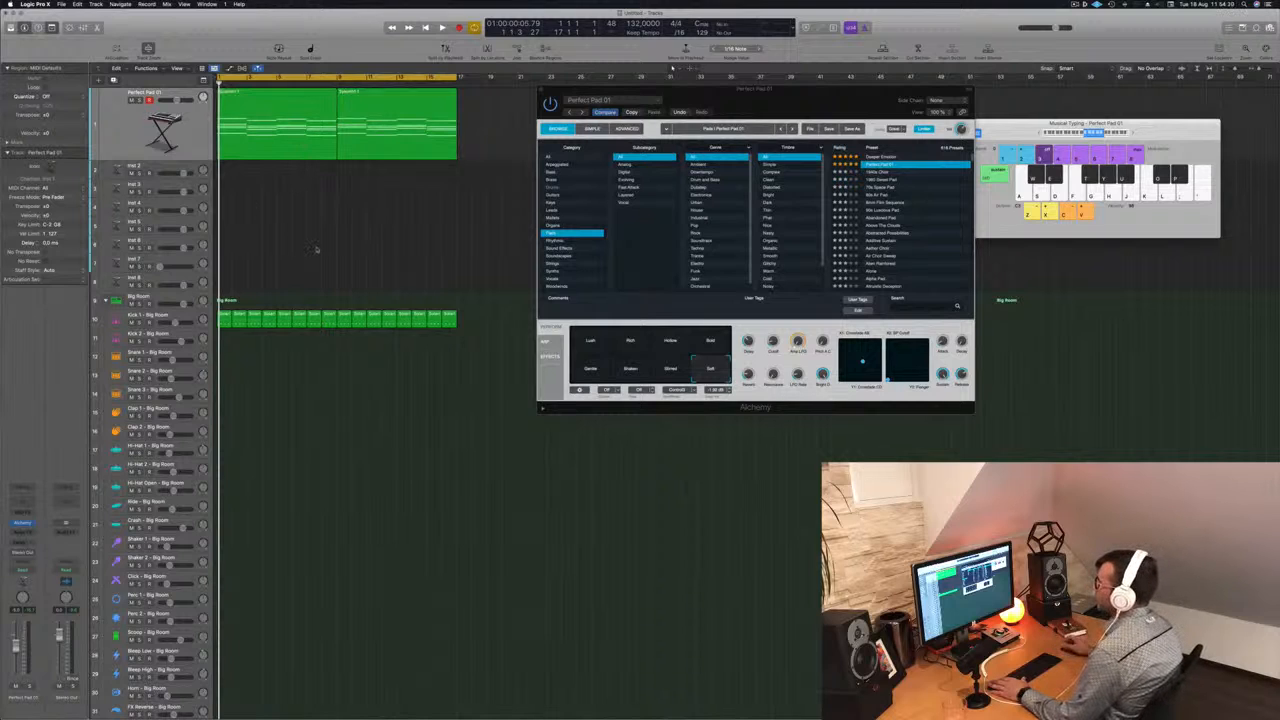
key(space)
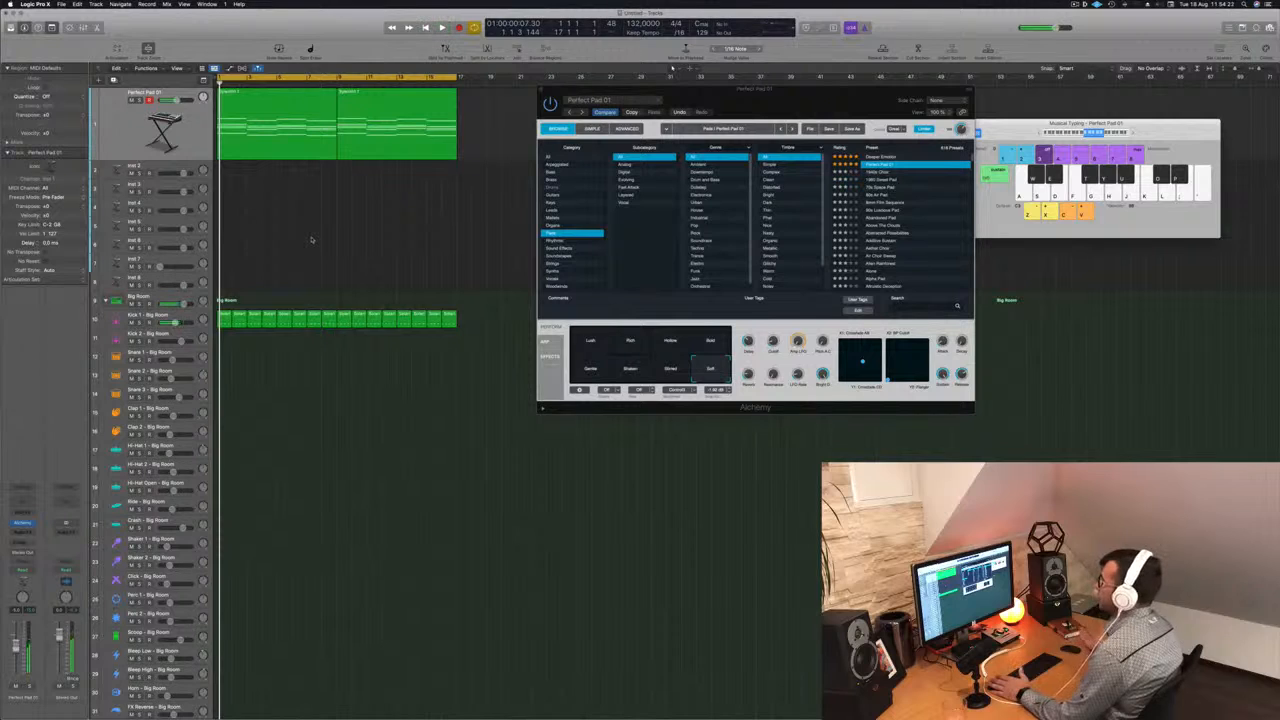
- Copy the first Kick 1 region onto the Snare 1 track and open the copy in the Piano Roll
click(188, 318)
click(252, 369)
drag(228, 261, 225, 358)
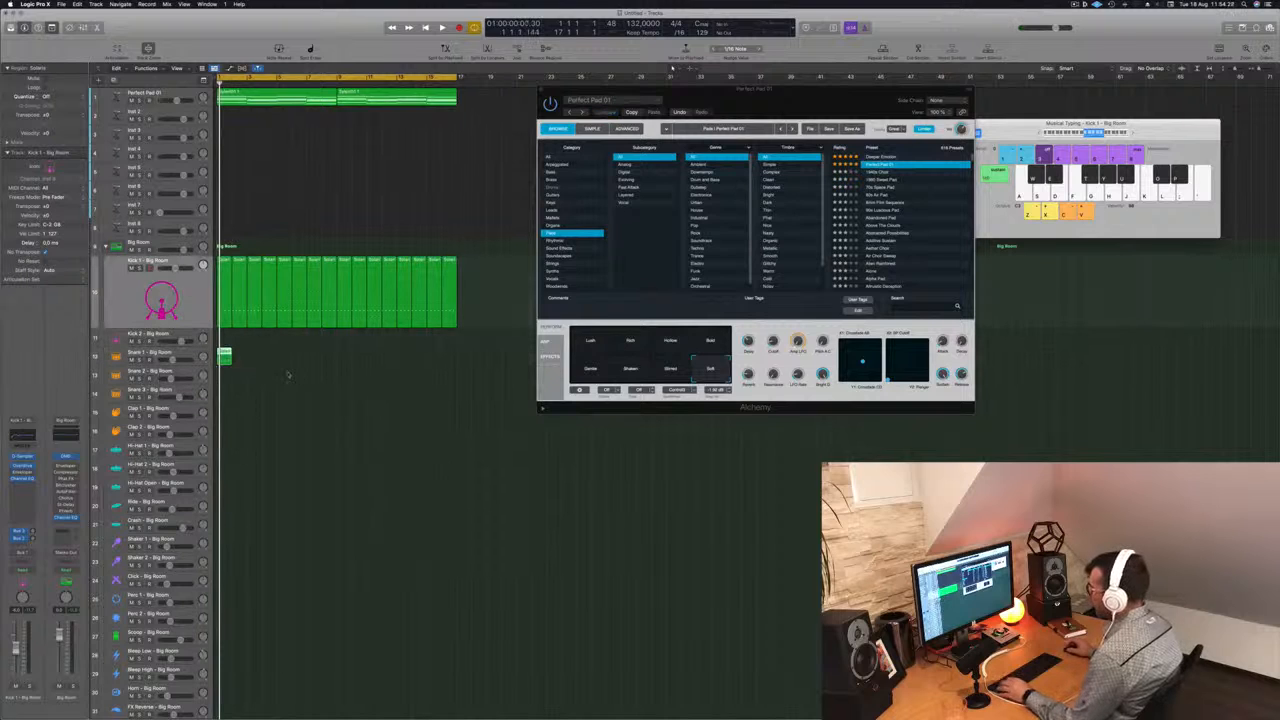
double_click(224, 354)
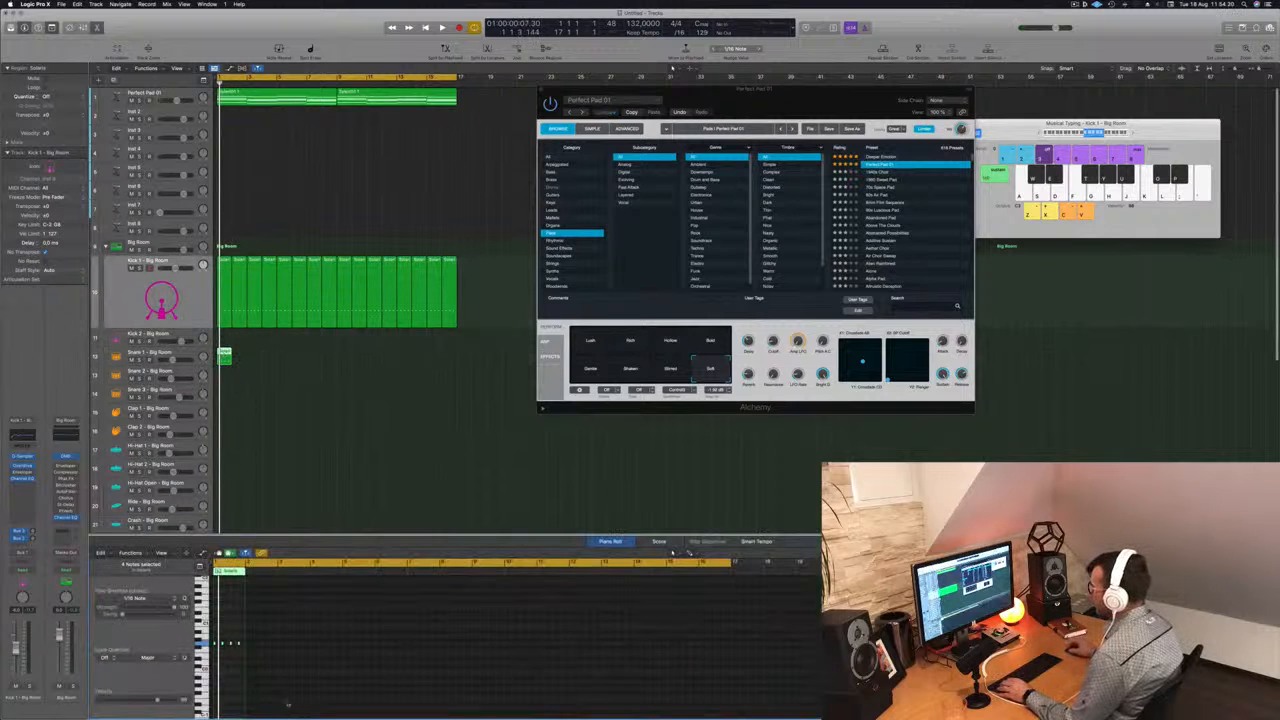
- Play the loop to audition the copied pattern on the Snare 1 track
key(space)
key(space)
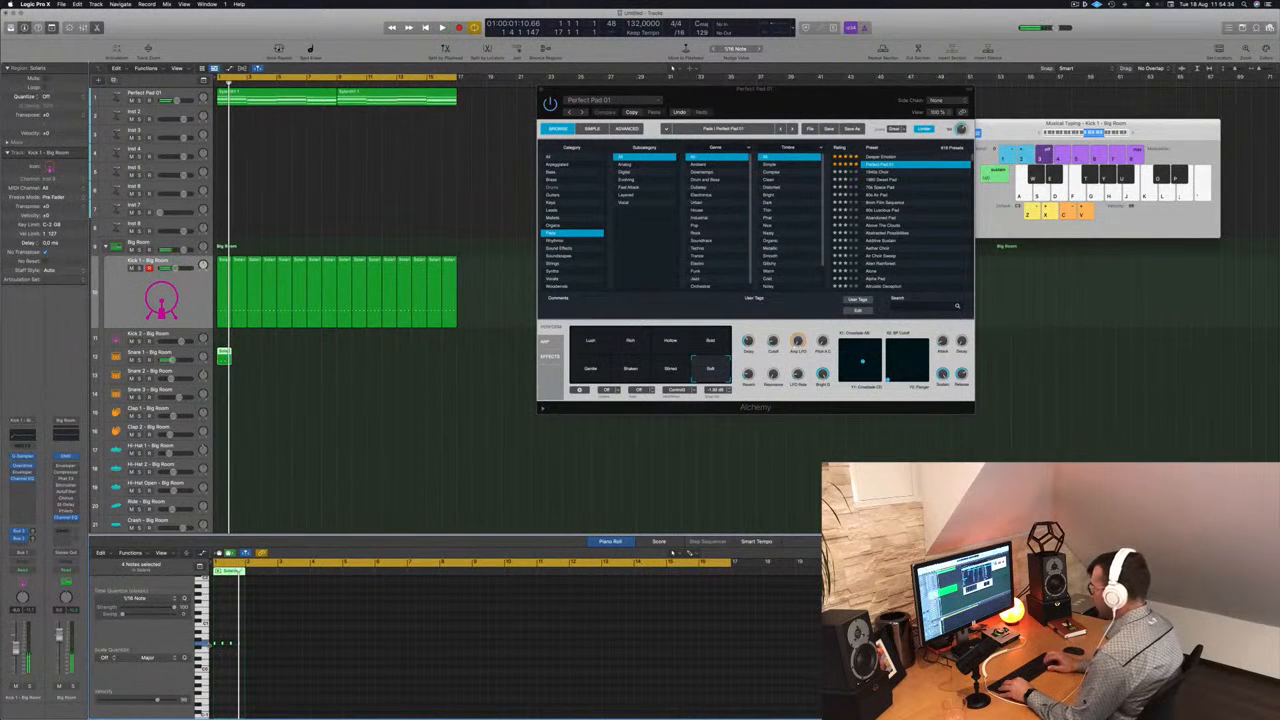
key(space)
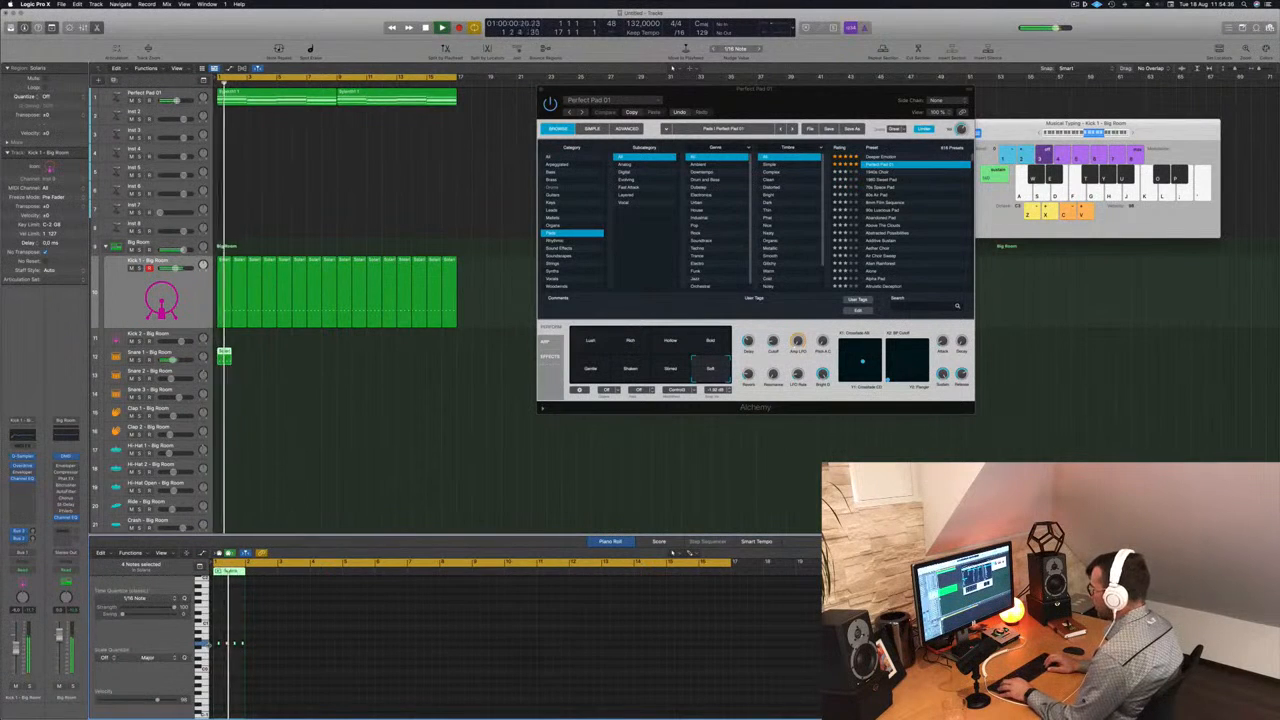
key(space)
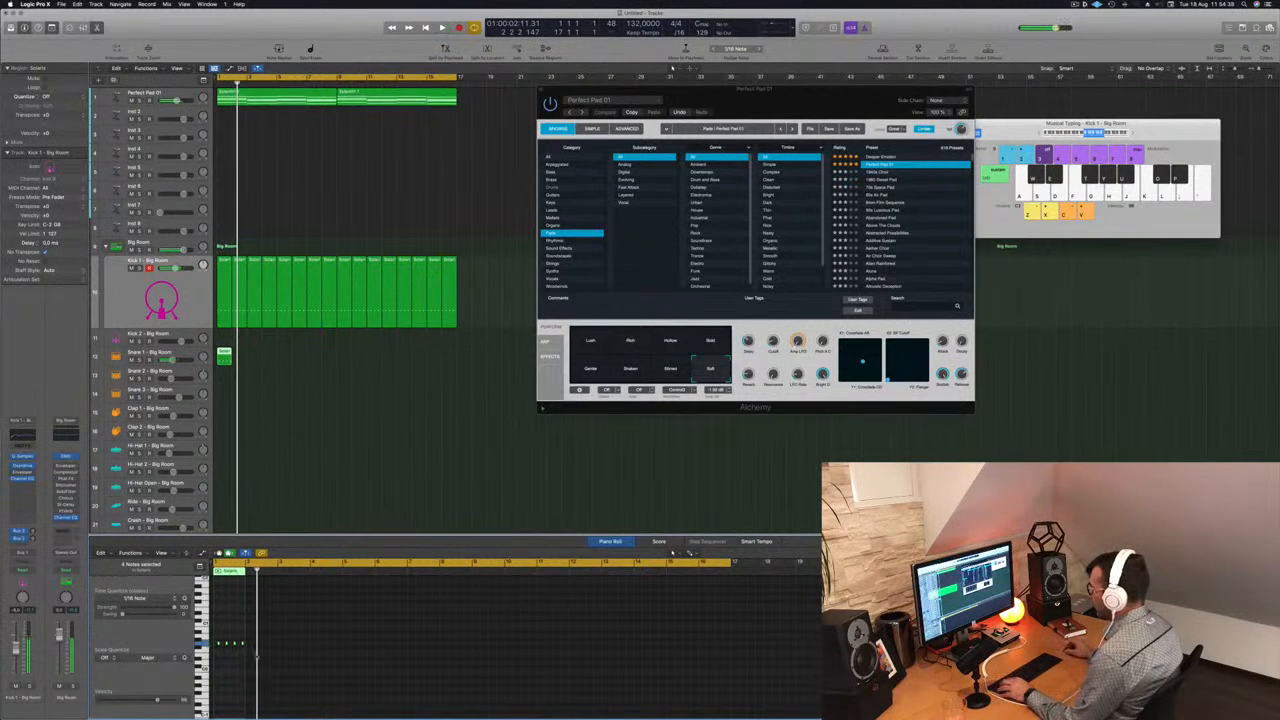
- Transpose the four notes of the Snare 1 region up nine semitones in the Piano Roll
scroll(223, 653, up, 8)
scroll(237, 656, left, 2)
drag(236, 623, 462, 703)
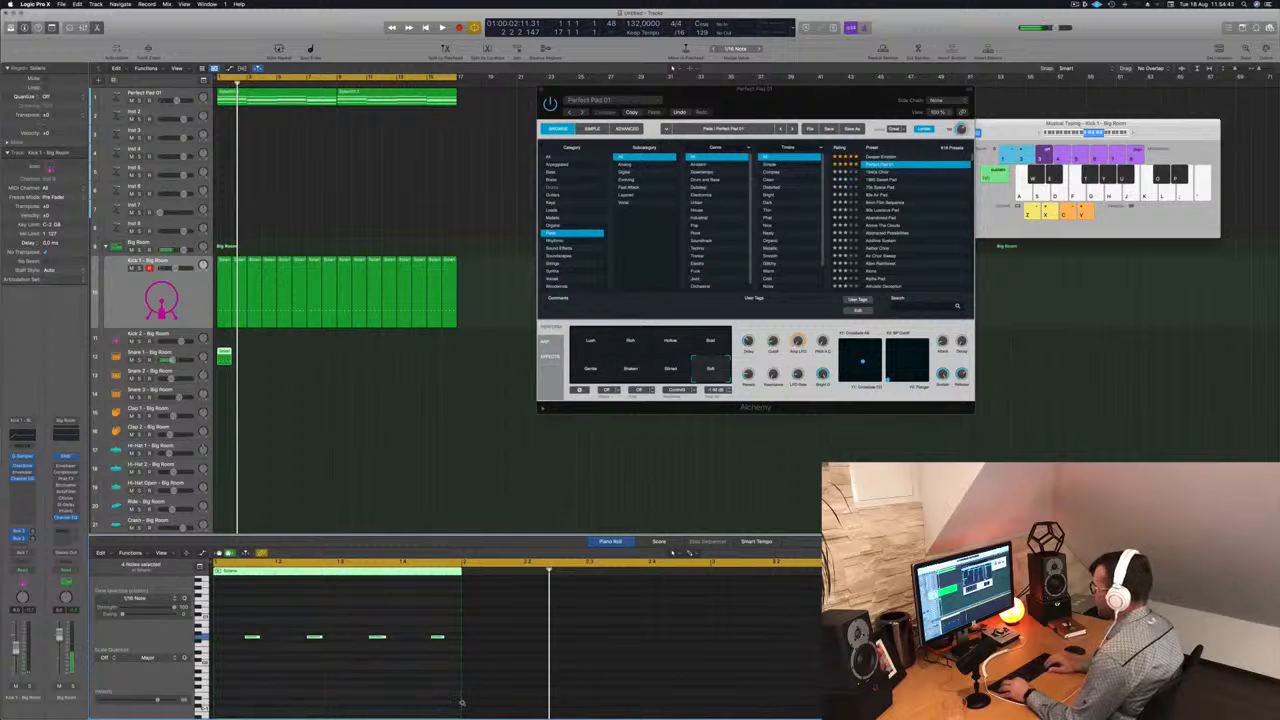
key(alt+Up)
key(alt+Up)
key(alt+Up)
key(alt+Up)
key(alt+Up)
key(alt+Up)
key(alt+Up)
key(alt+Up)
key(alt+Up)
key(alt+Up)
key(alt+Up)
key(alt+Up)
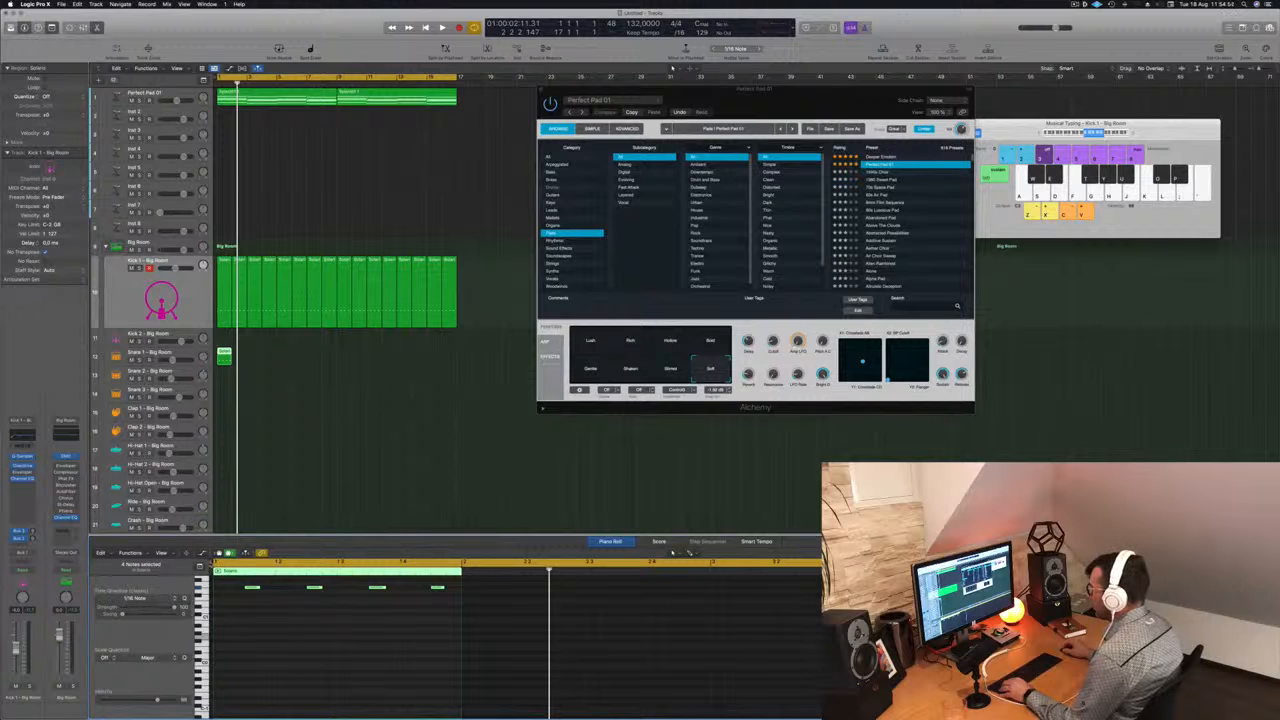
- Reduce the Snare 1 pattern to two notes on beats 2 and 4 and audition it with the loop
drag(211, 563, 407, 631)
key(space)
scroll(325, 635, up, 1)
key(super+Left)
key(space)
key(space)
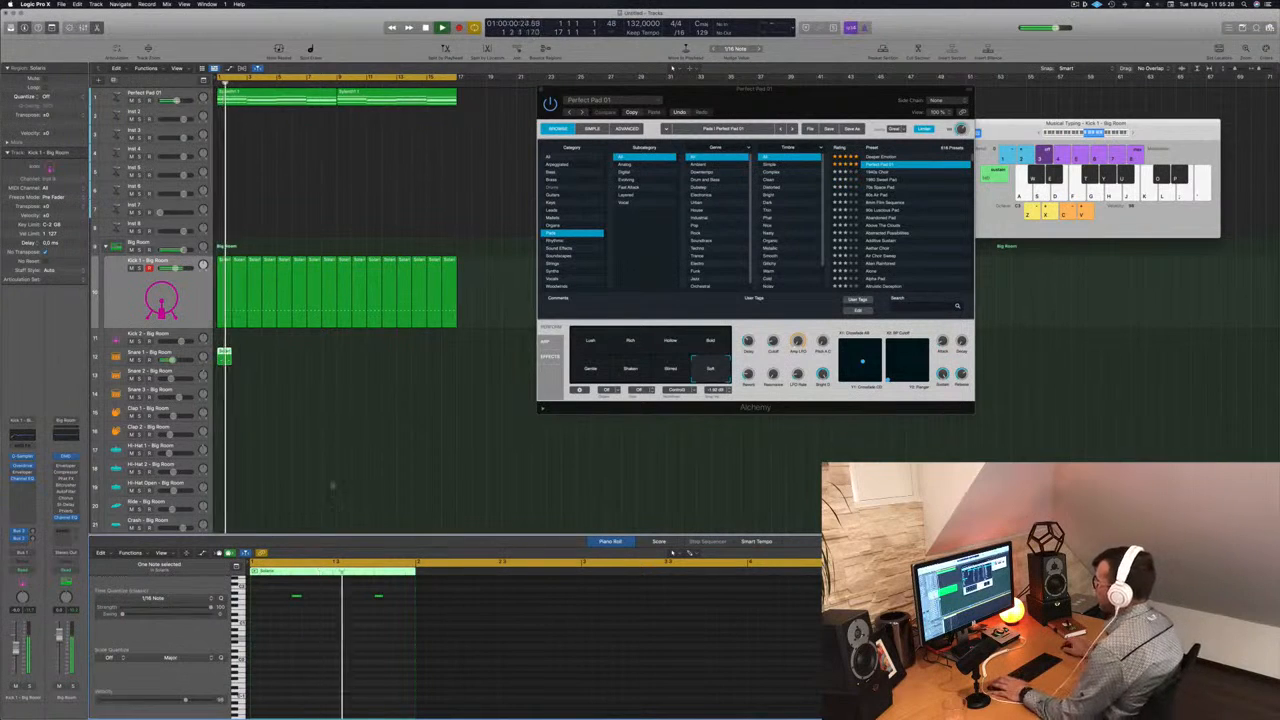
- Repeat the one-bar Snare 1 region up to bar 17 to match the kick regions, and play the result
drag(225, 357, 284, 357)
click(295, 359)
drag(371, 359, 344, 361)
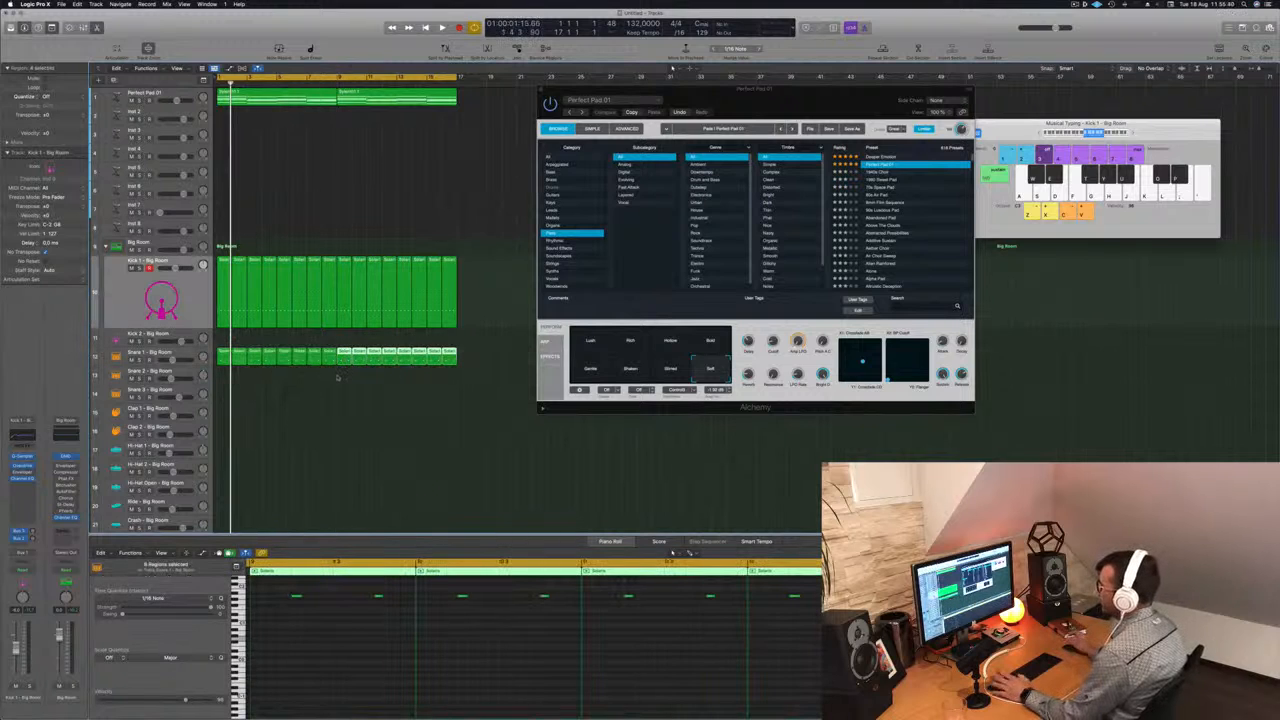
key(space)
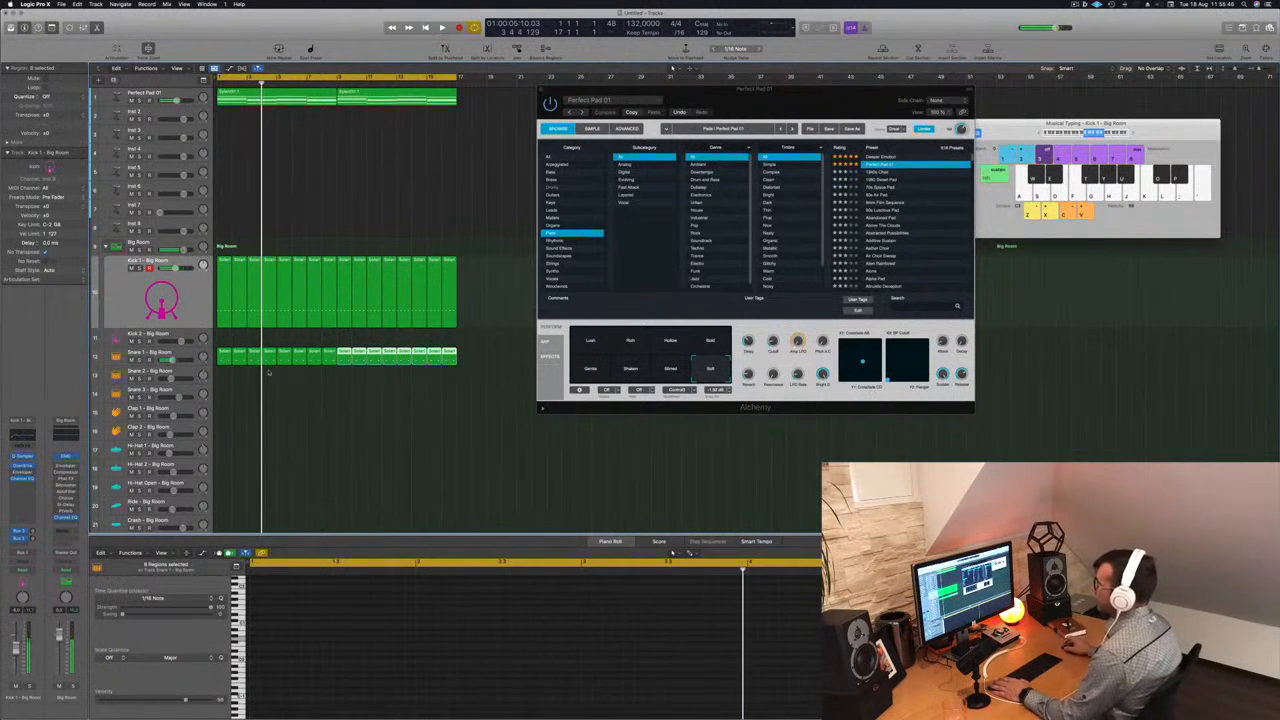
- Select the Snare 1 track and play the arrangement to check the snare against the kick and pad
click(186, 356)
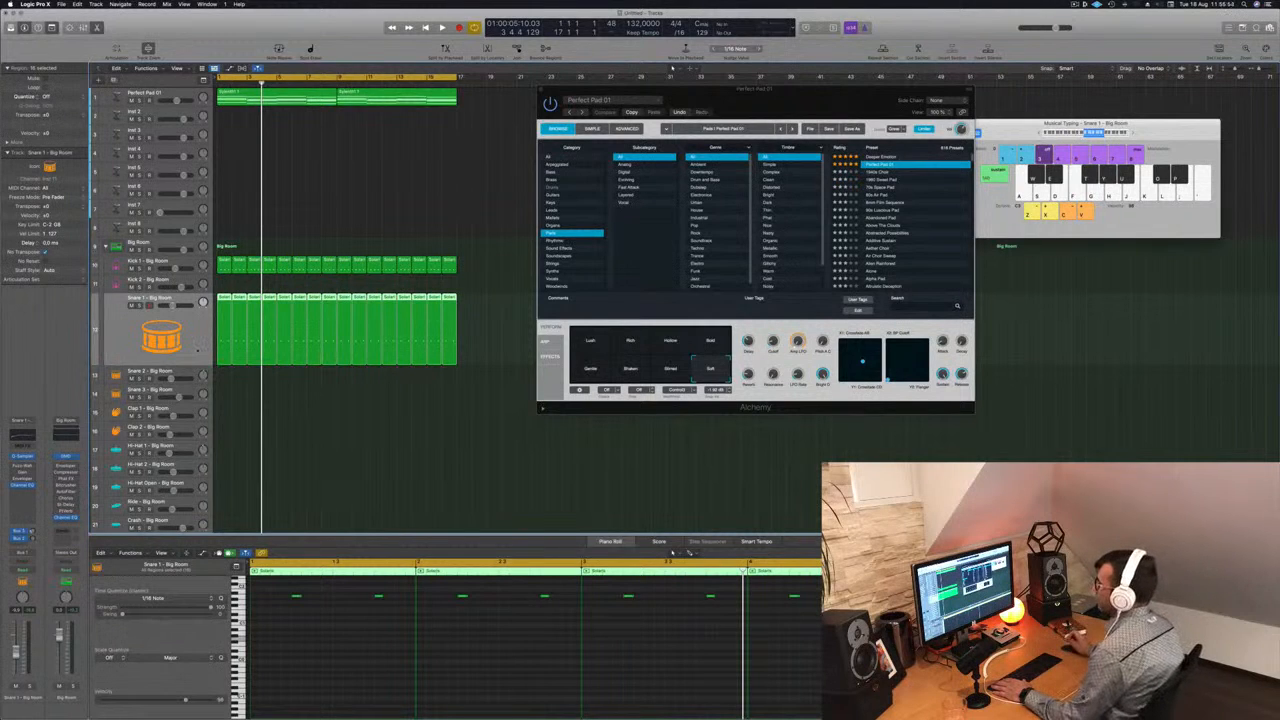
key(space)
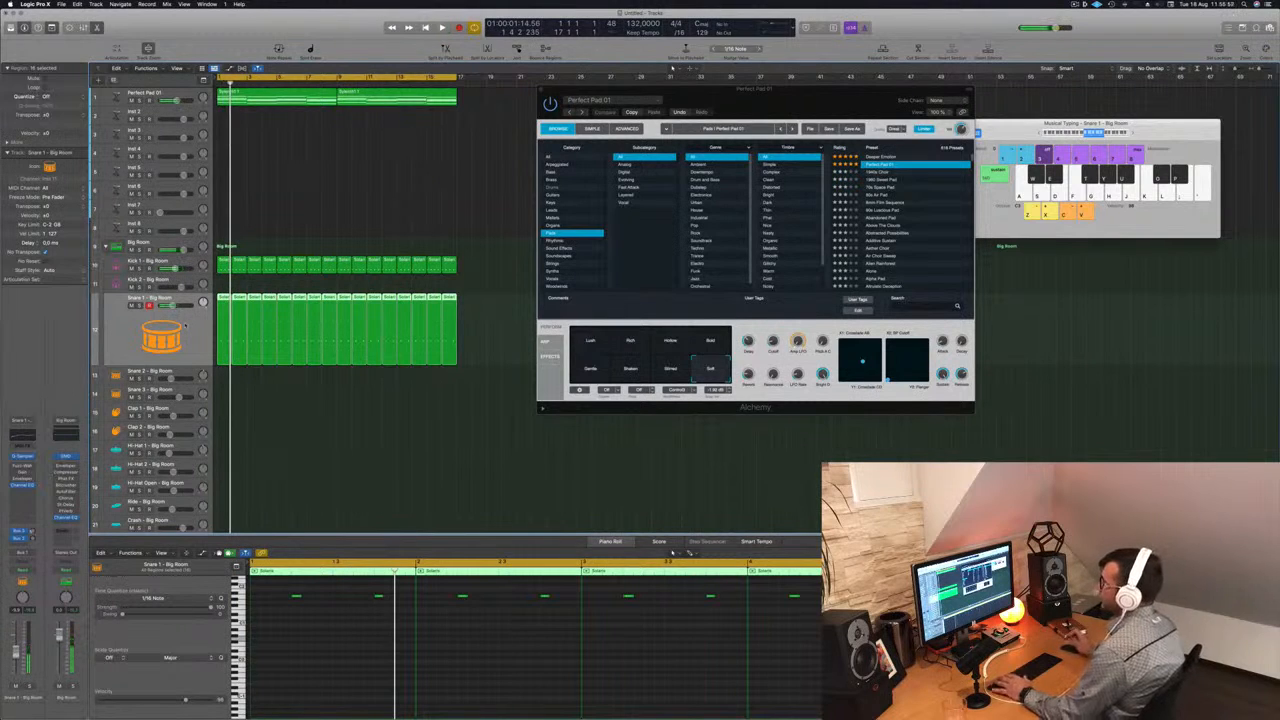
key(space)
click(291, 414)
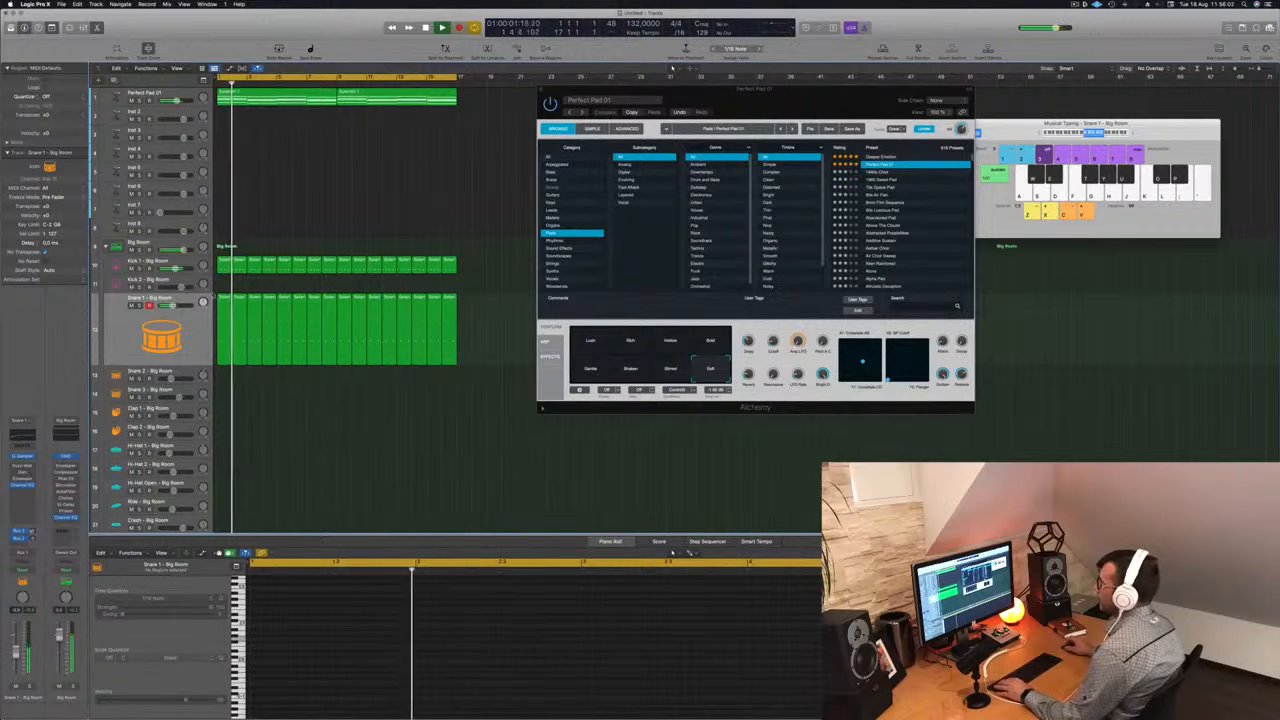
scroll(309, 451, down, 3)
key(space)
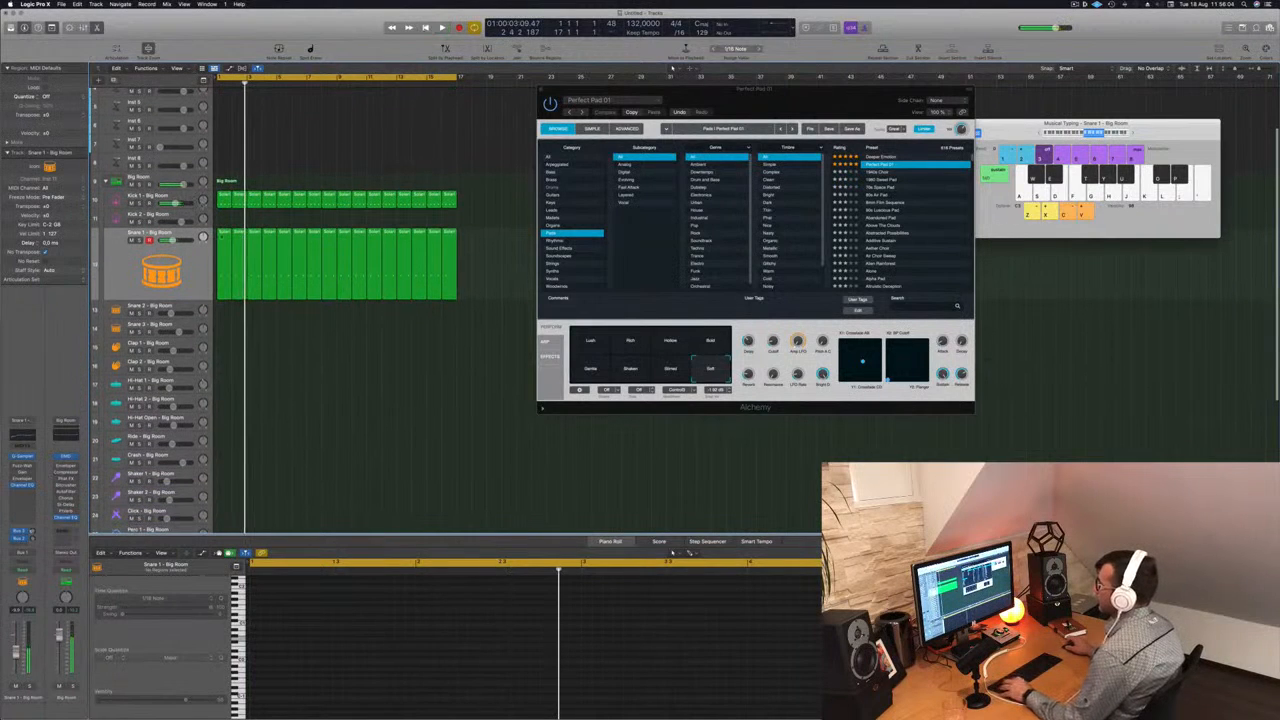
- Copy the first Kick 1 region onto the Hi-Hat Open track and shift its four notes an eighth note later onto the offbeats
click(224, 195)
drag(225, 203, 225, 418)
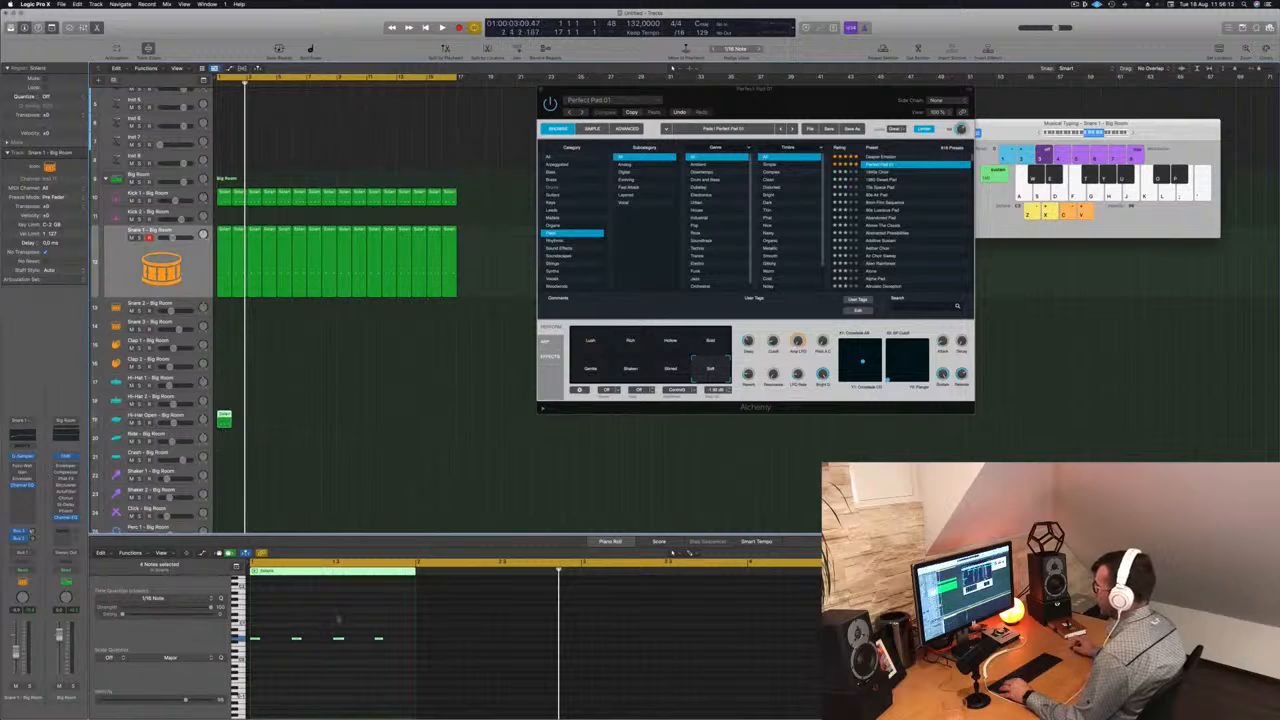
drag(386, 627, 239, 657)
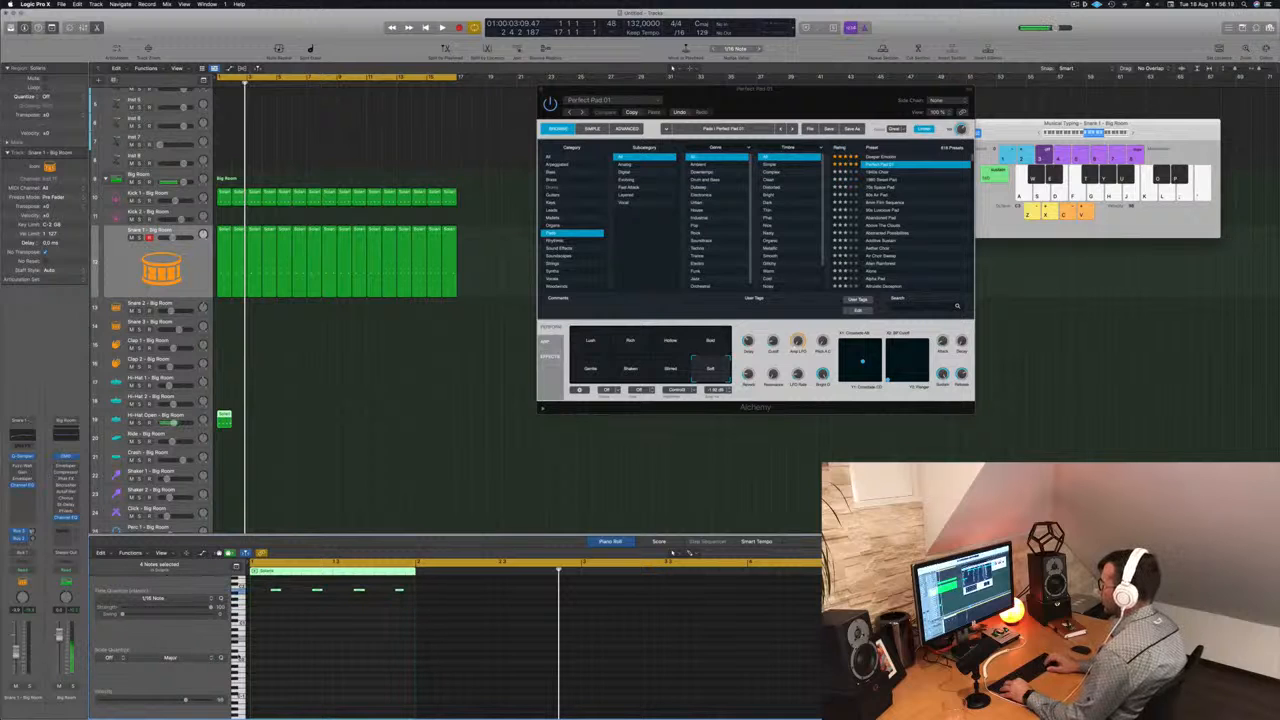
- Try different pitches for the four open hi-hat notes while playing the loop
scroll(293, 664, up, 2)
scroll(293, 664, down, 1)
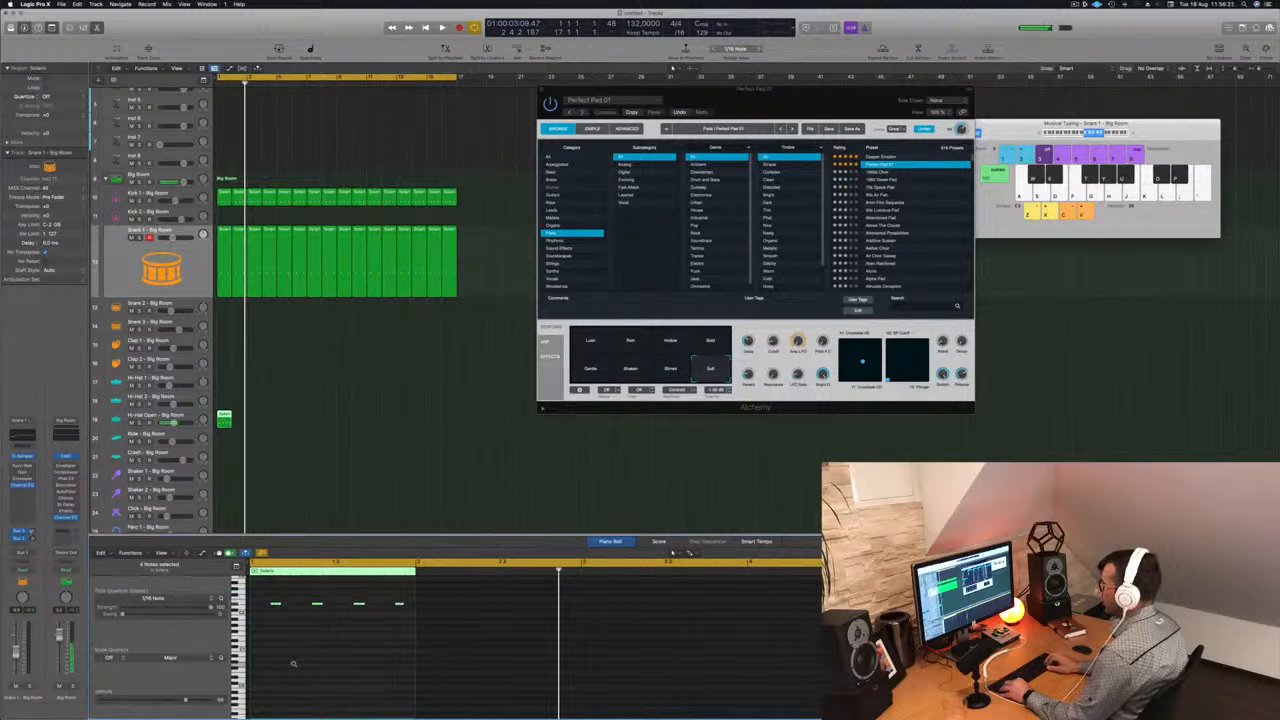
key(space)
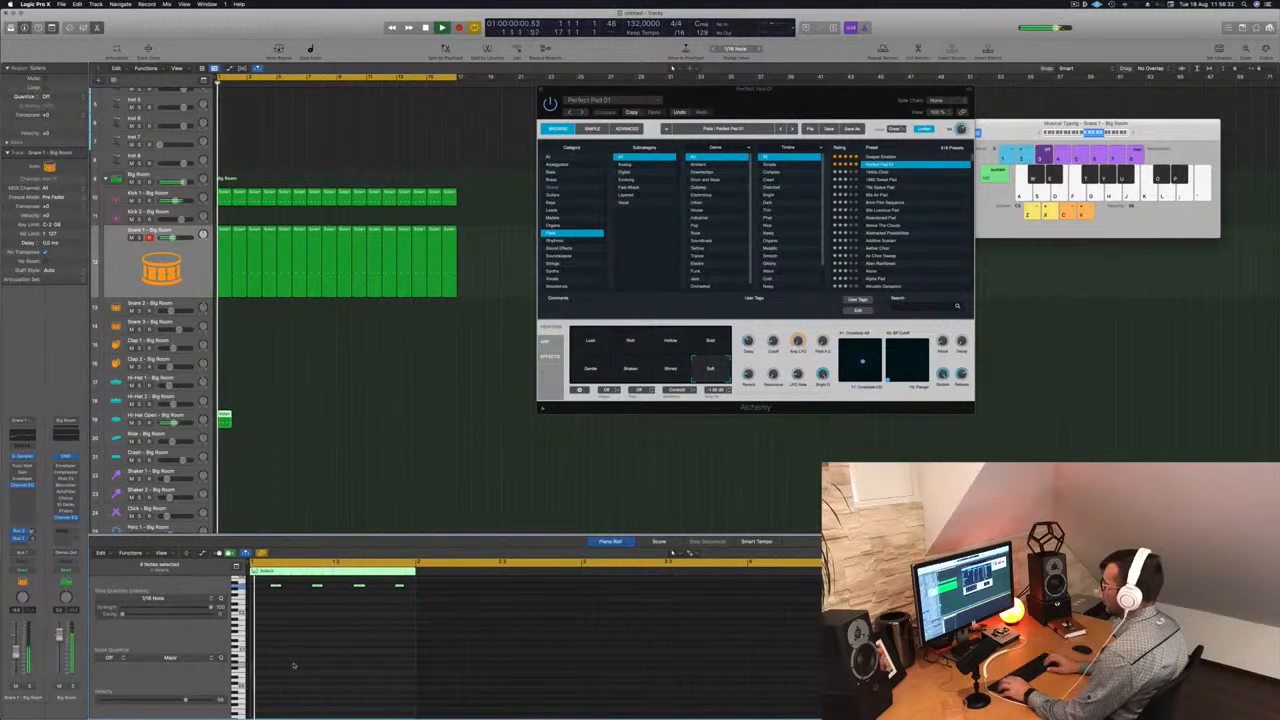
scroll(327, 673, up, 4)
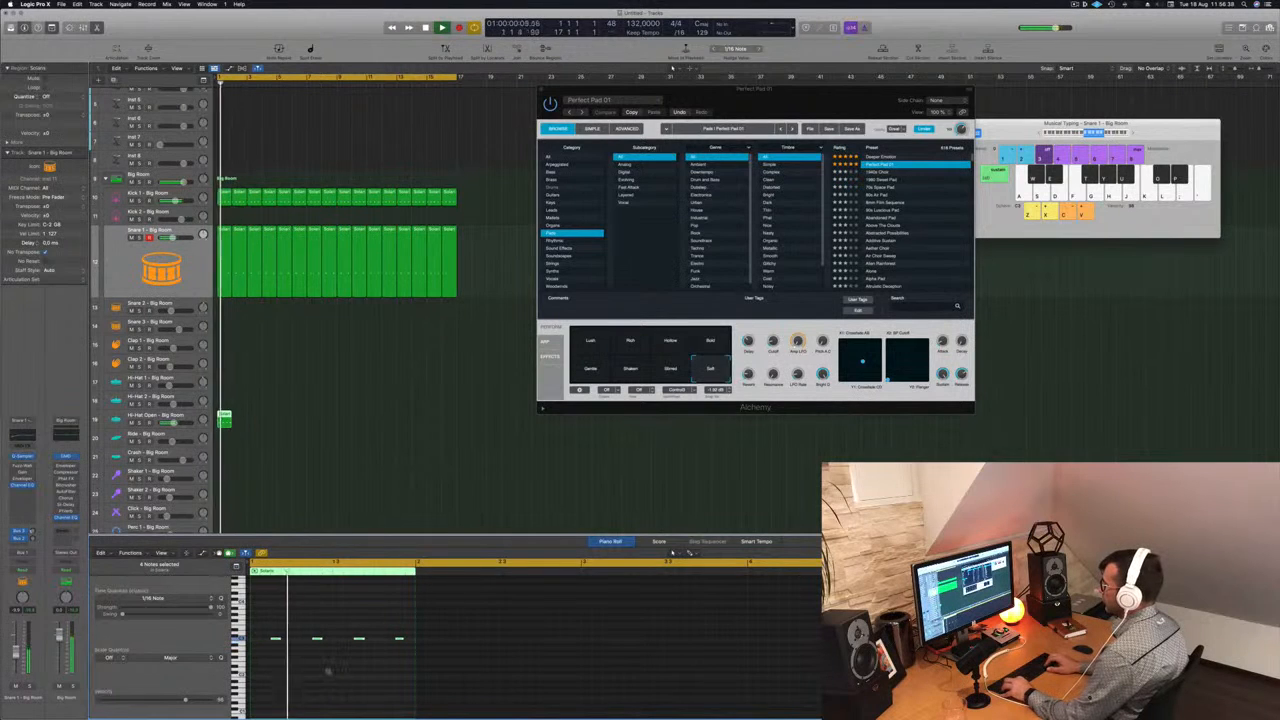
key(space)
key(space)
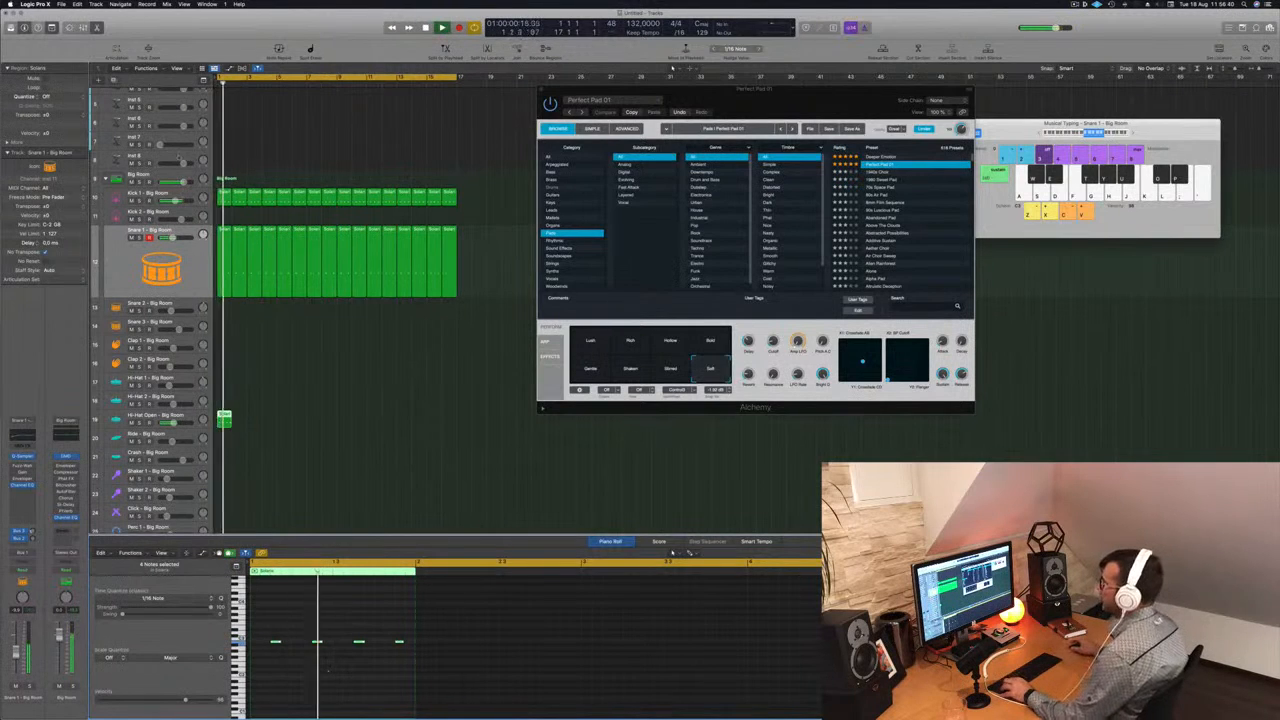
- Repeat the one-bar Hi-Hat Open region along its track up to bar 17
drag(225, 416, 345, 424)
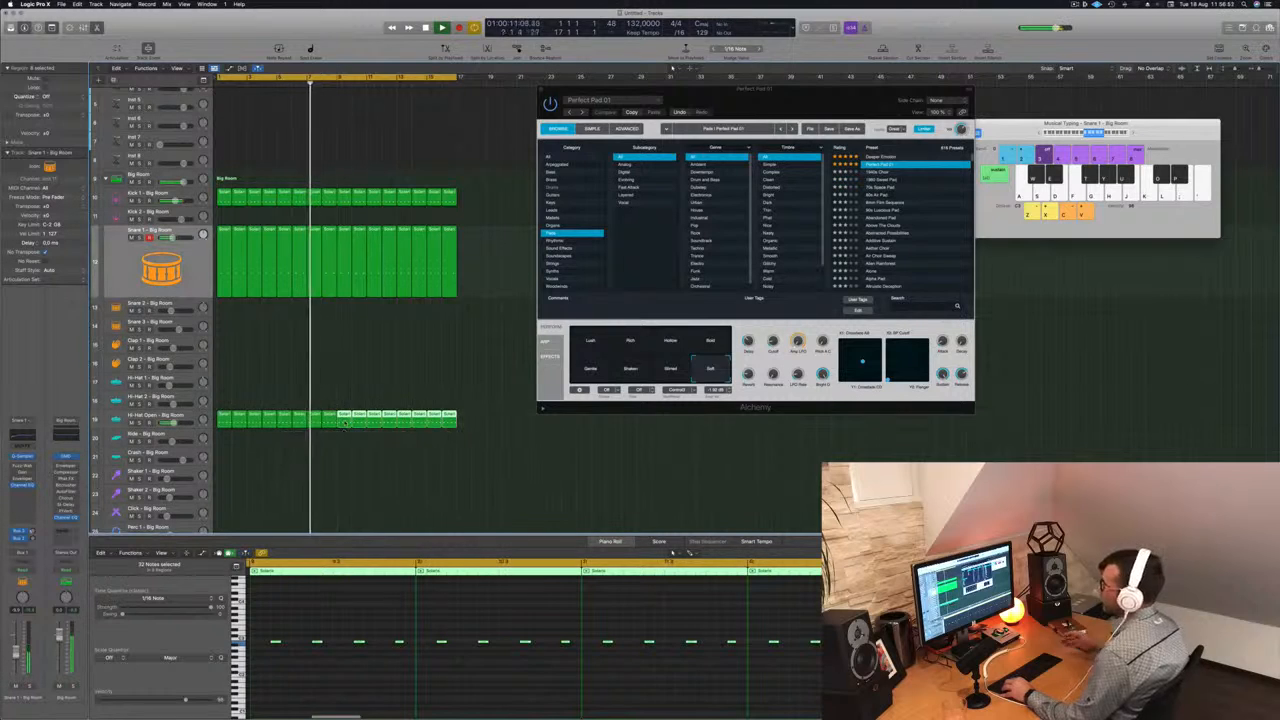
scroll(300, 410, down, 3)
key(space)
- Select the Hi-Hat Open track and play the arrangement to check the offbeat hi-hats
click(152, 386)
key(space)
key(space)
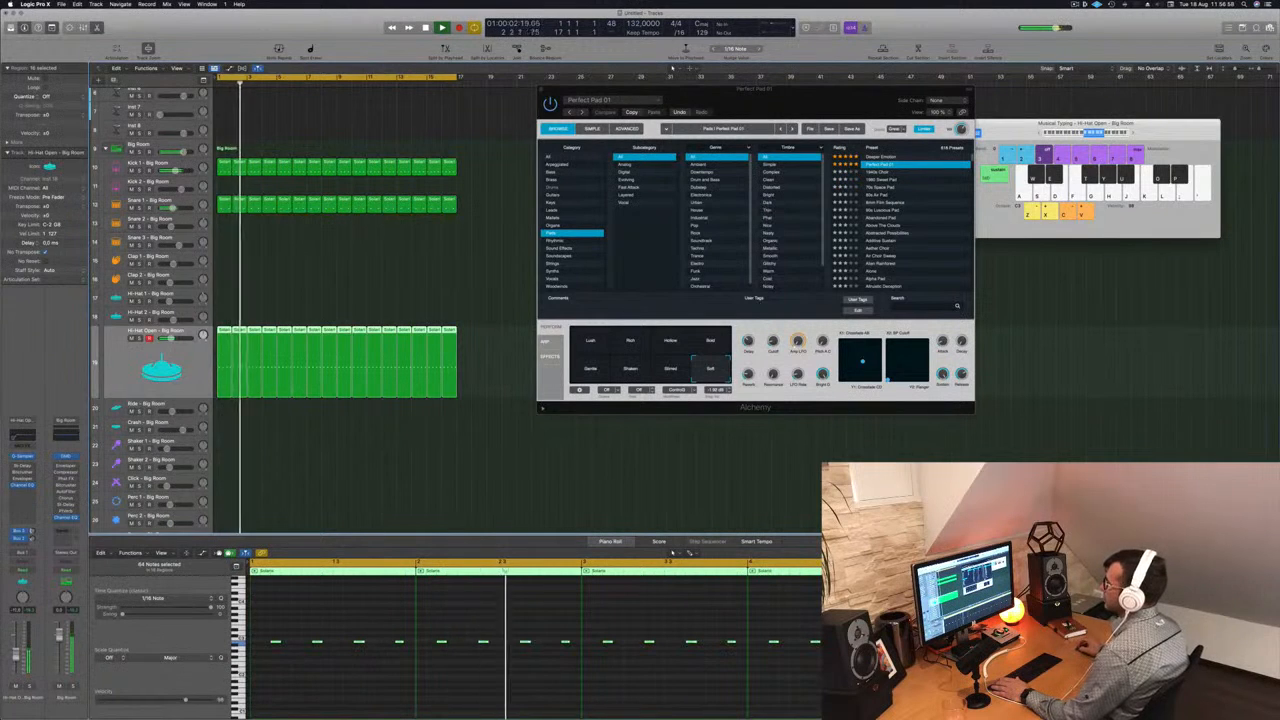
scroll(282, 480, down, 3)
key(space)
click(254, 243)
key(space)
- Copy the first Hi-Hat Open region onto the Hi-Hat 1 track and select its four notes
click(226, 272)
drag(226, 272, 224, 249)
click(442, 675)
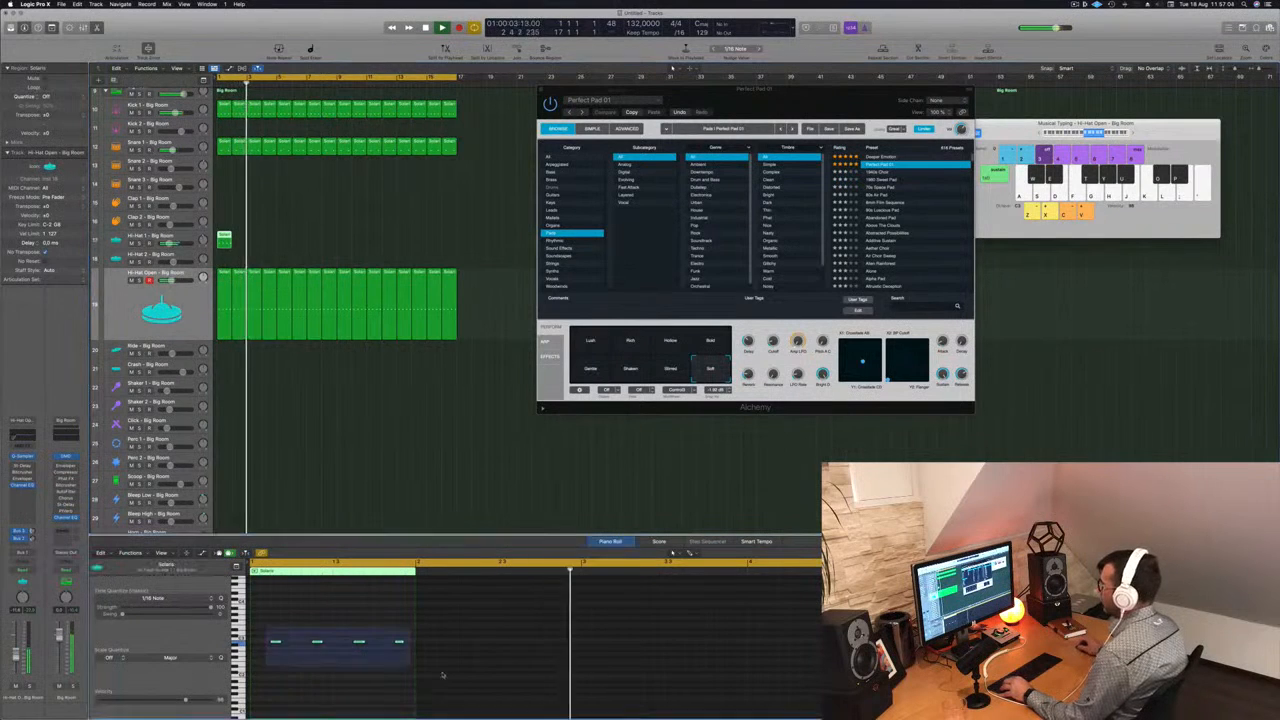
- Move the four Hi-Hat 1 notes an eighth note earlier onto the beats and duplicate them onto the offbeats
key(space)
key(space)
key(alt+Left)
key(alt+Left)
key(space)
key(space)
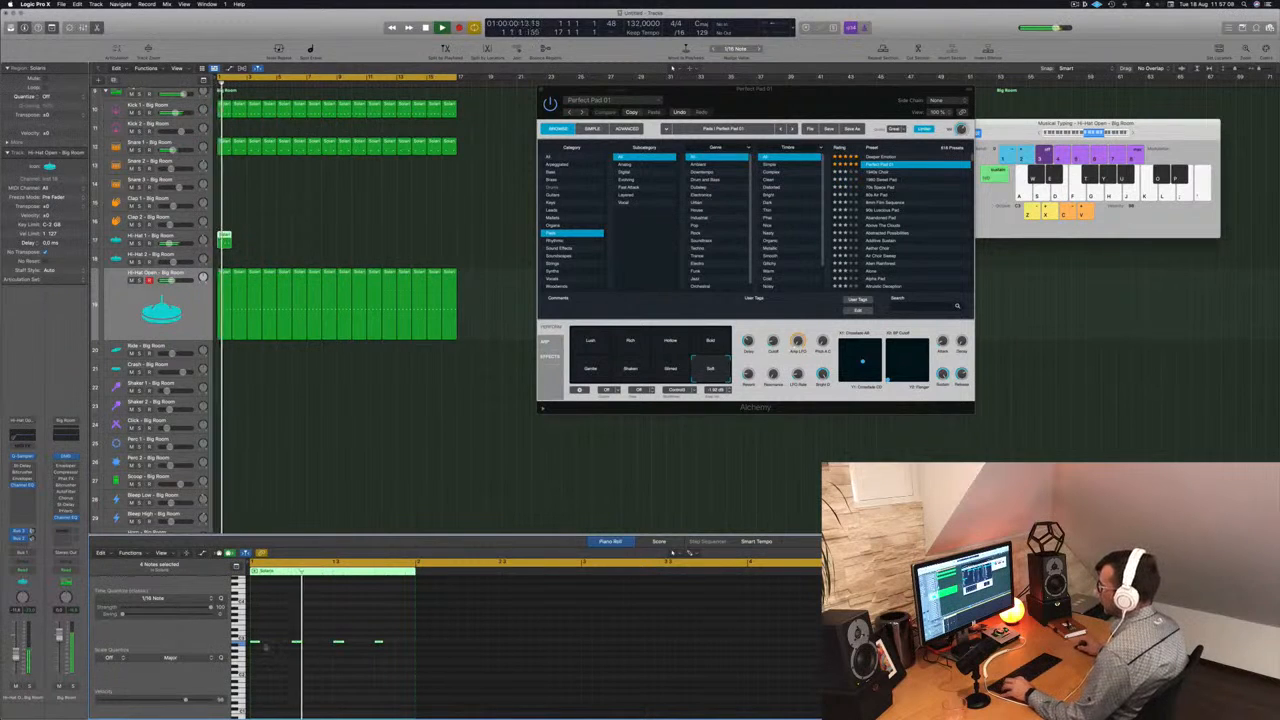
drag(257, 644, 277, 644)
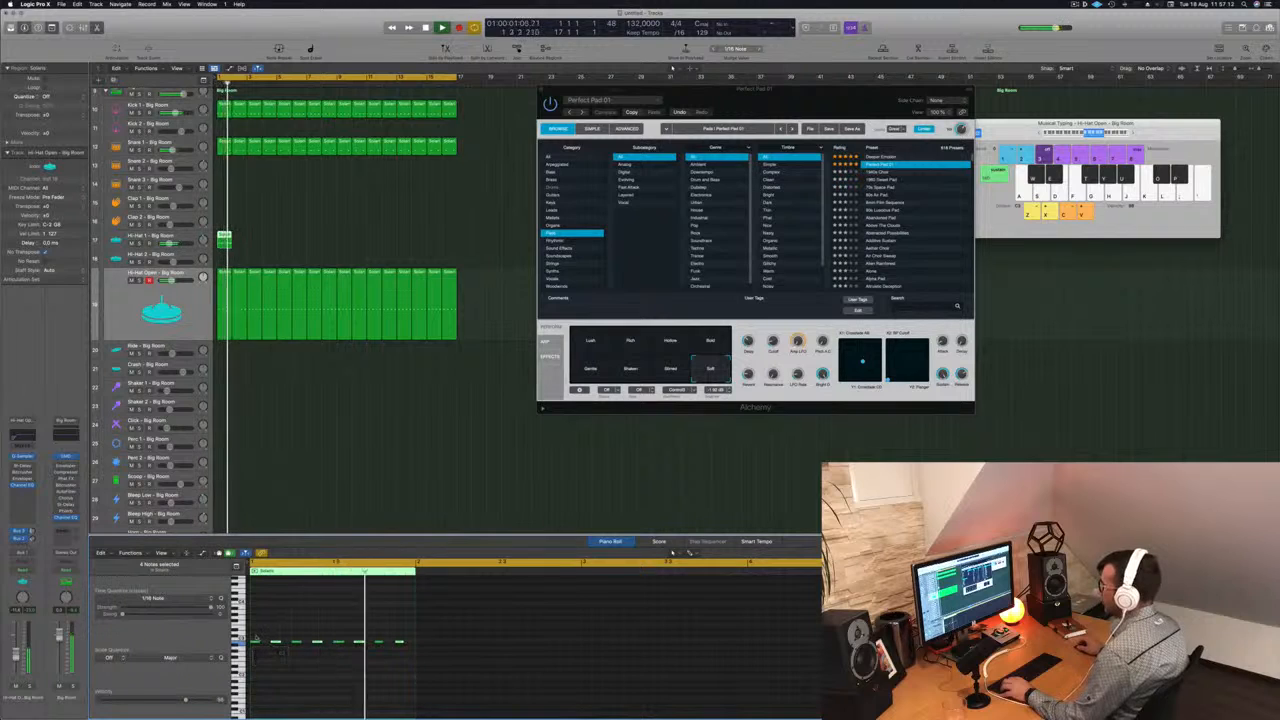
- Repeat the one-bar Hi-Hat 1 region up to bar 17 and select the Hi-Hat 1 track
drag(225, 239, 347, 245)
key(Return)
click(185, 237)
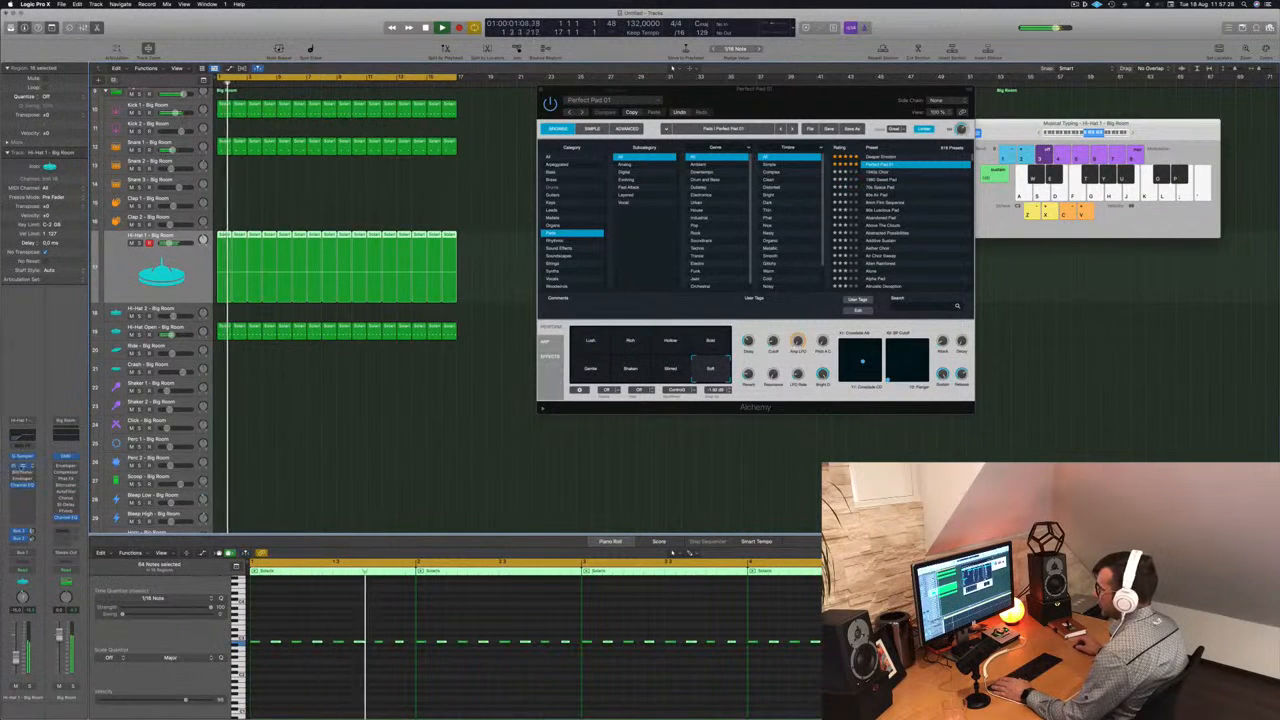
- Open the Hi-Hat 1 Stereo Delay, step through its presets back to Dual 1/16 Slap, and raise the channel volume
click(22, 467)
click(427, 130)
click(427, 130)
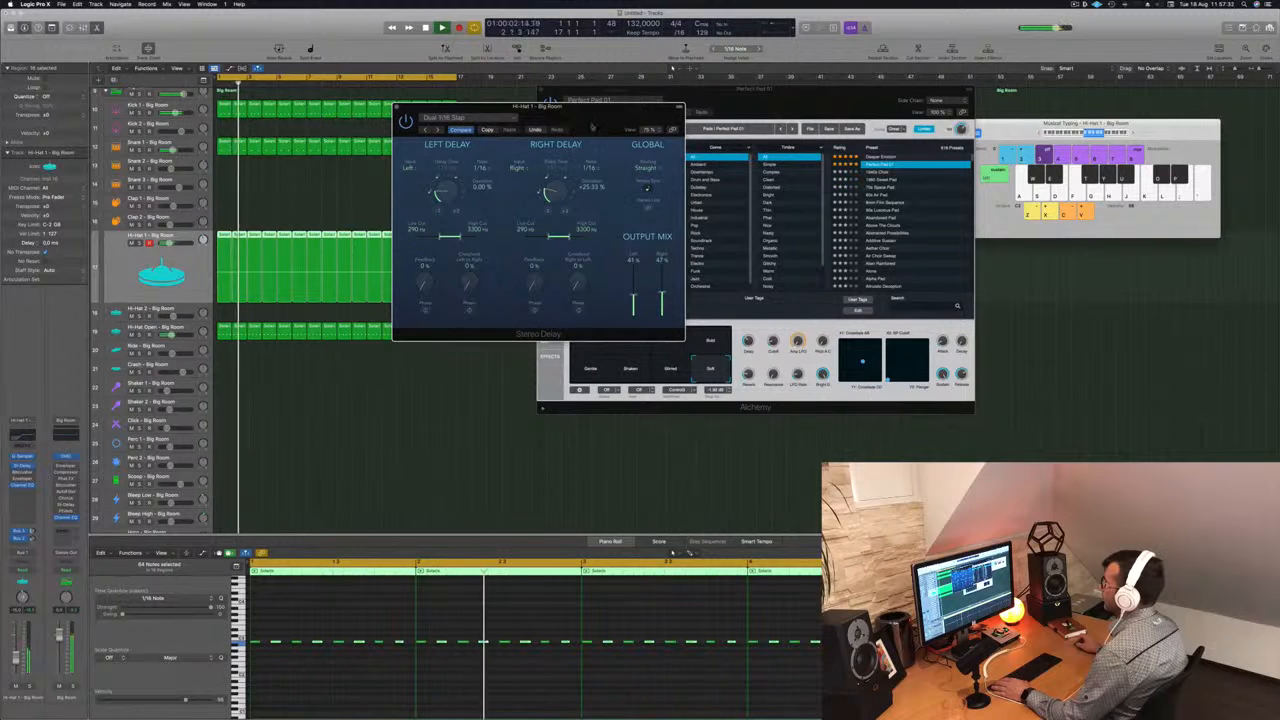
click(425, 130)
click(436, 130)
click(436, 130)
click(436, 130)
drag(15, 657, 15, 648)
click(279, 424)
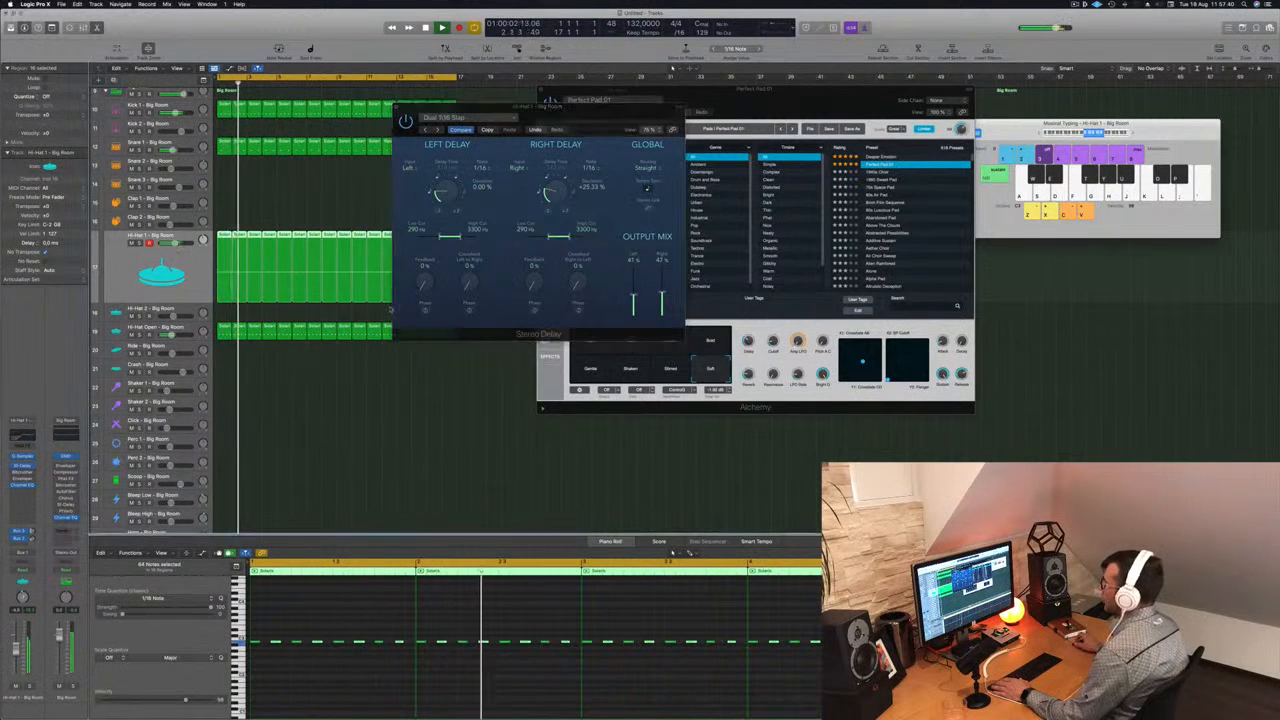
- Lower the Stereo Delay's left and right output mix and set the right delay deviation to about +11.33 %
drag(633, 296, 662, 296)
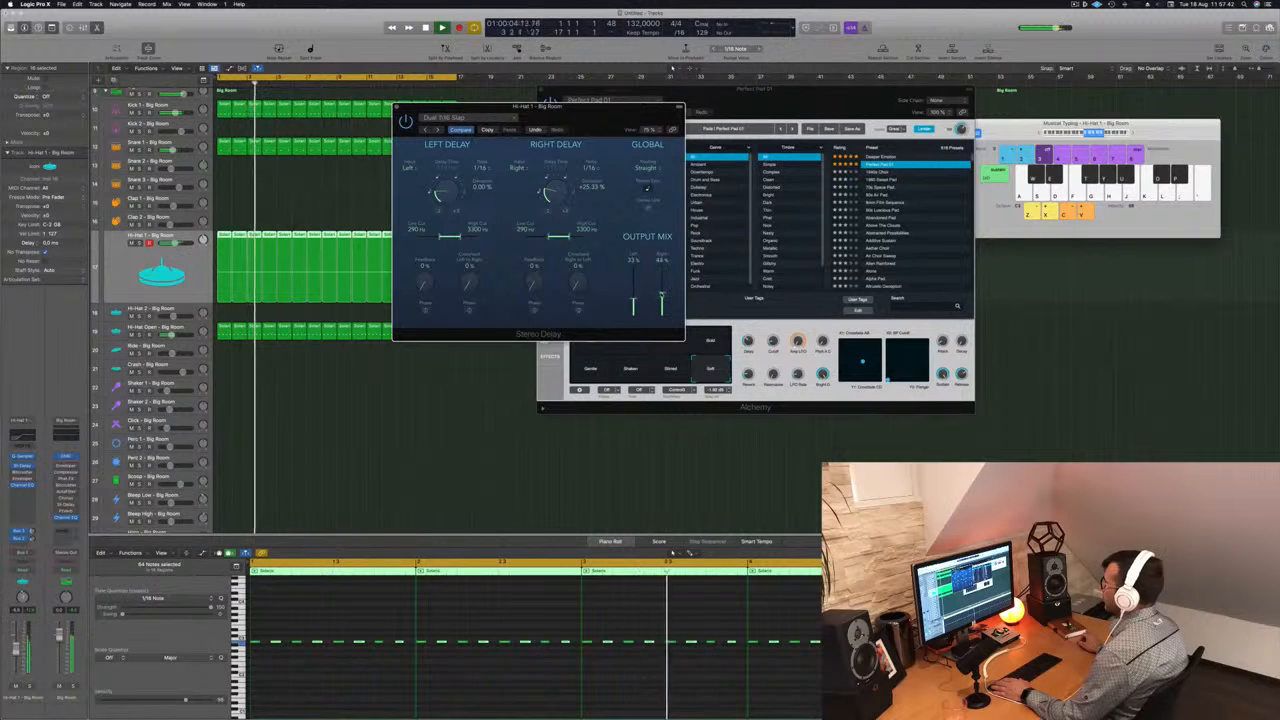
drag(556, 193, 557, 187)
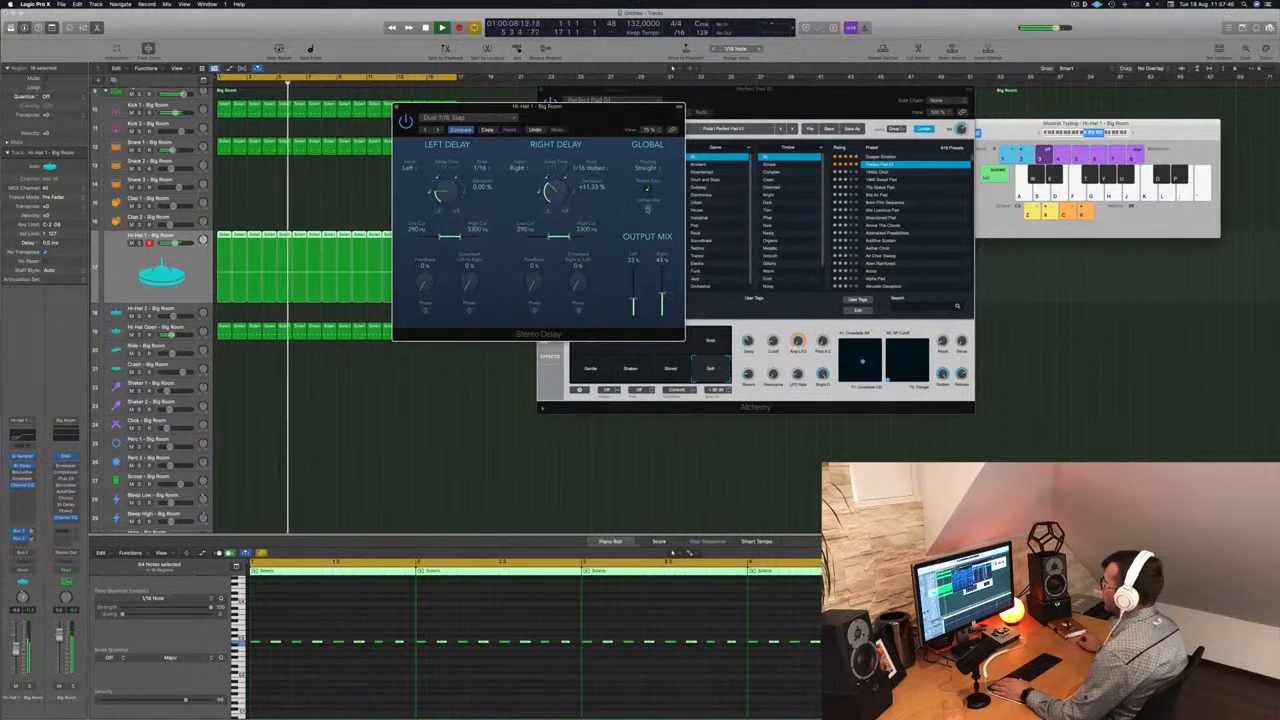
- Step the Hi-Hat 1 Stereo Delay back through its presets to 1/16 Note and close the plug-in window
drag(437, 193, 437, 188)
click(424, 130)
click(424, 130)
click(424, 130)
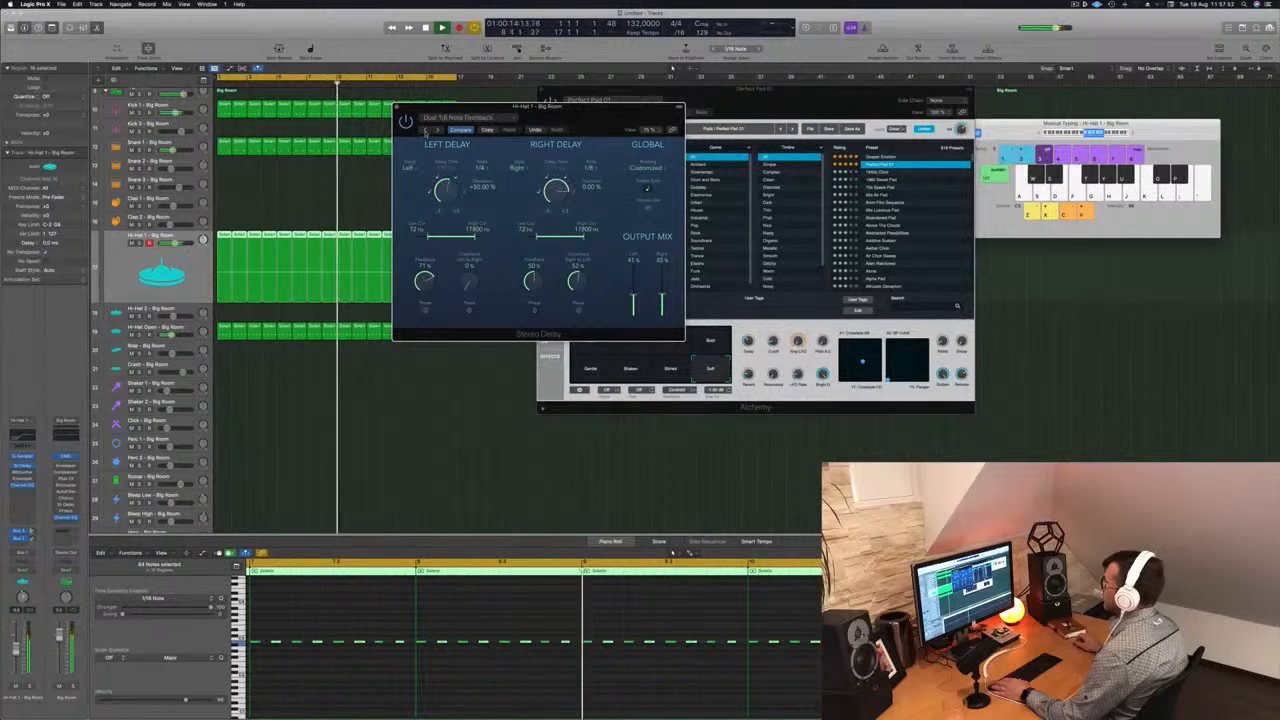
drag(425, 131, 400, 139)
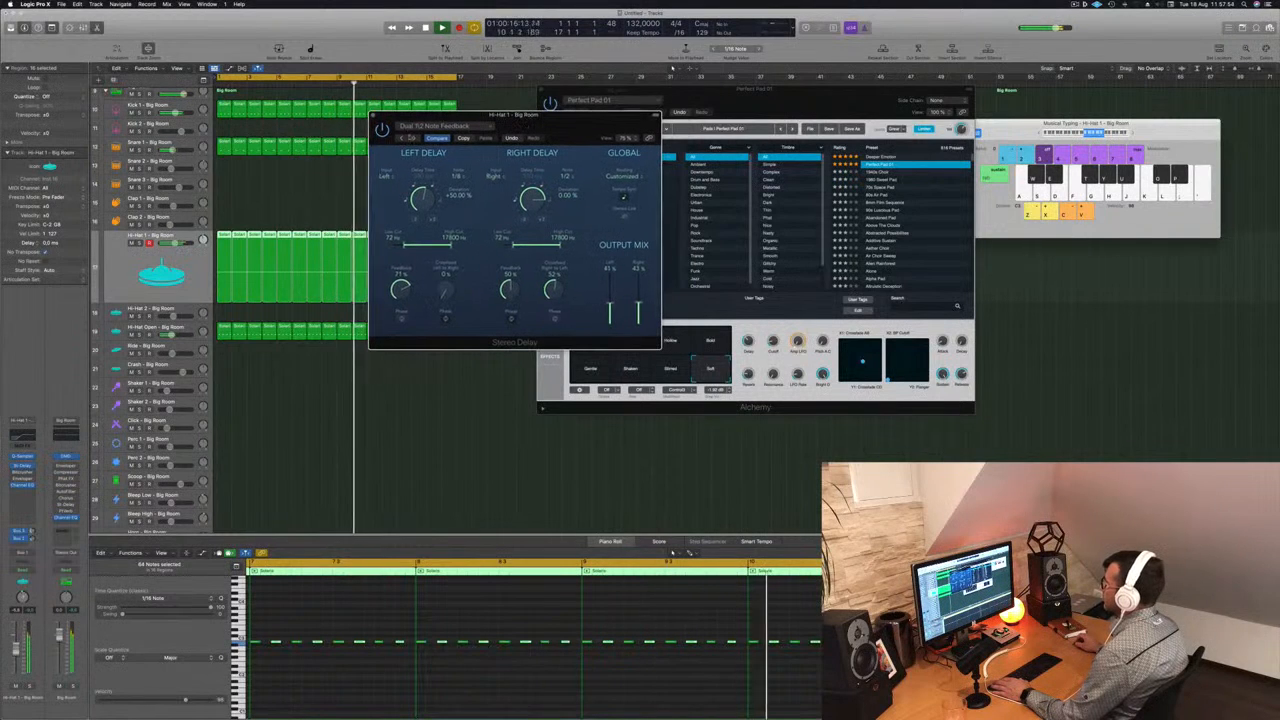
click(400, 139)
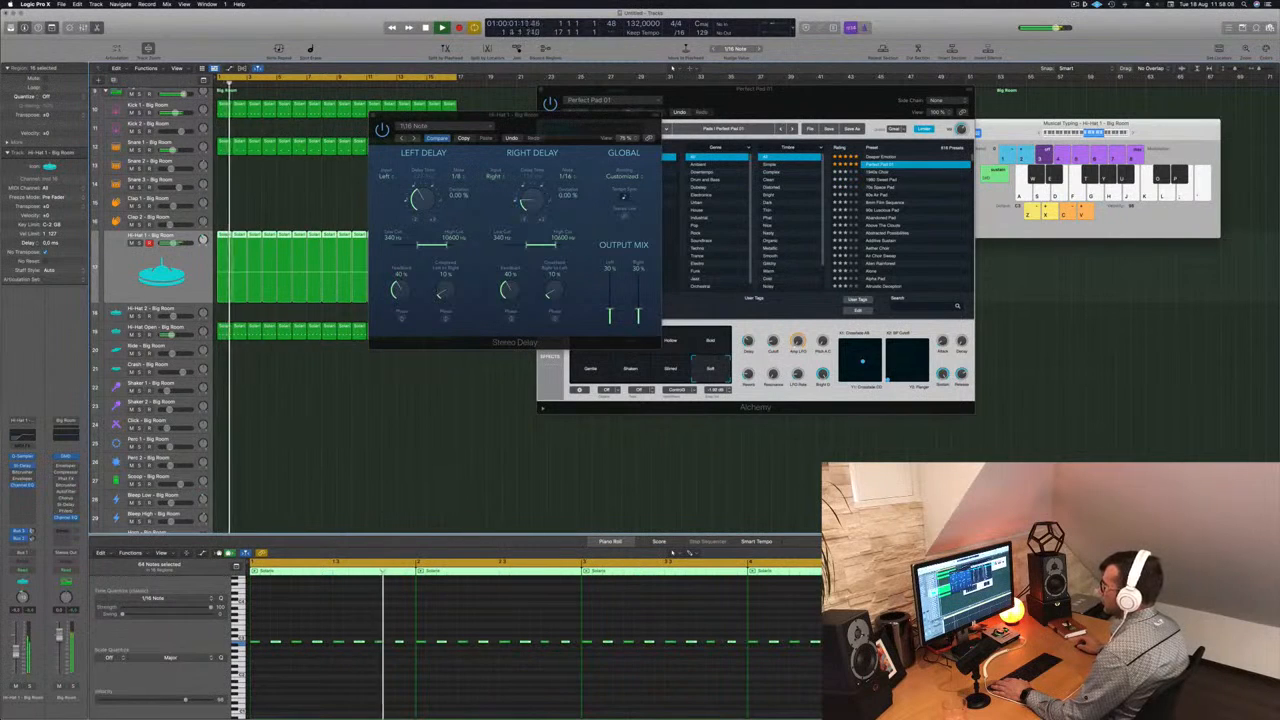
key(super+w)
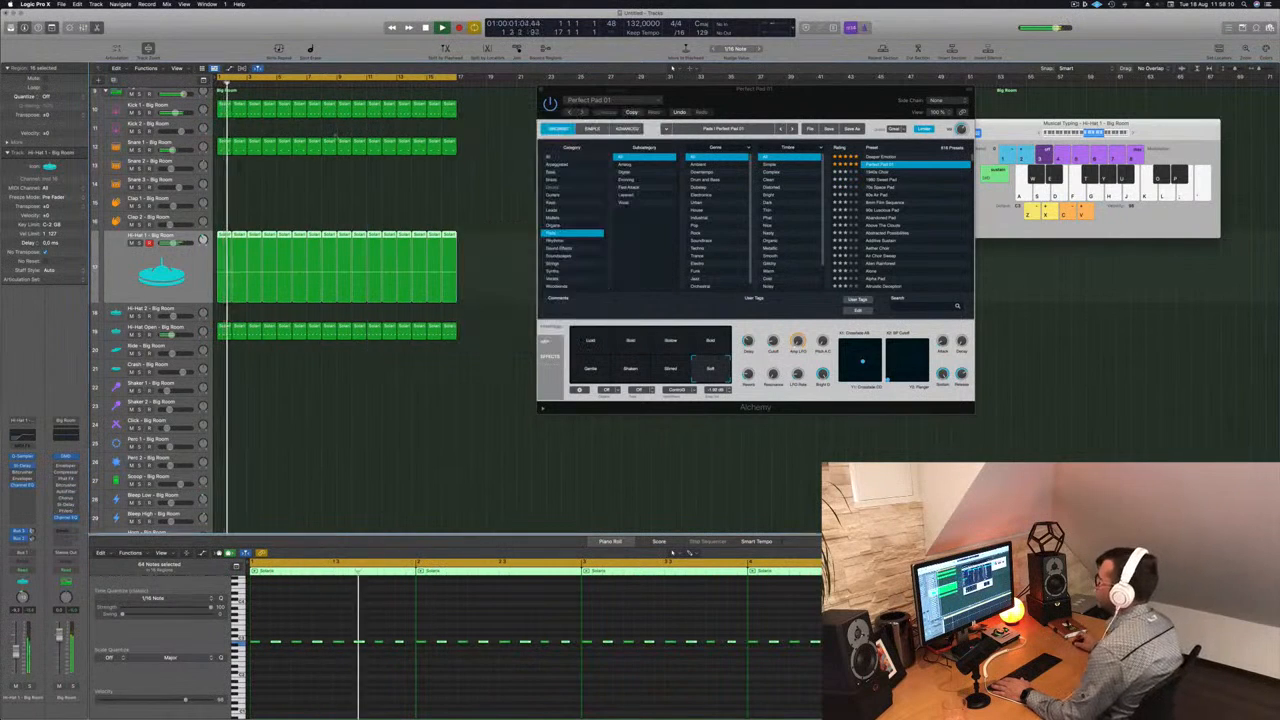
- Copy the first Hi-Hat Open region to Shaker 1 and duplicate its notes onto the first and fourth sixteenths of each beat
scroll(225, 323, down, 2)
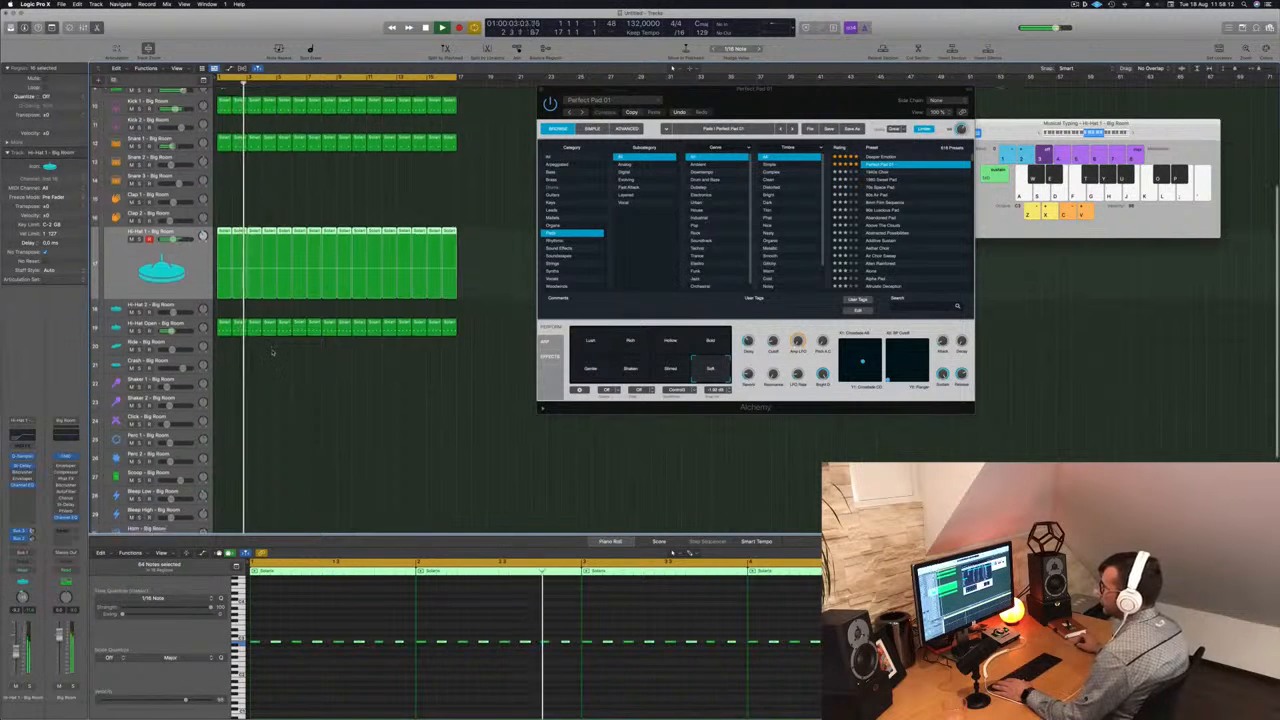
click(225, 321)
drag(225, 321, 224, 387)
drag(273, 611, 456, 704)
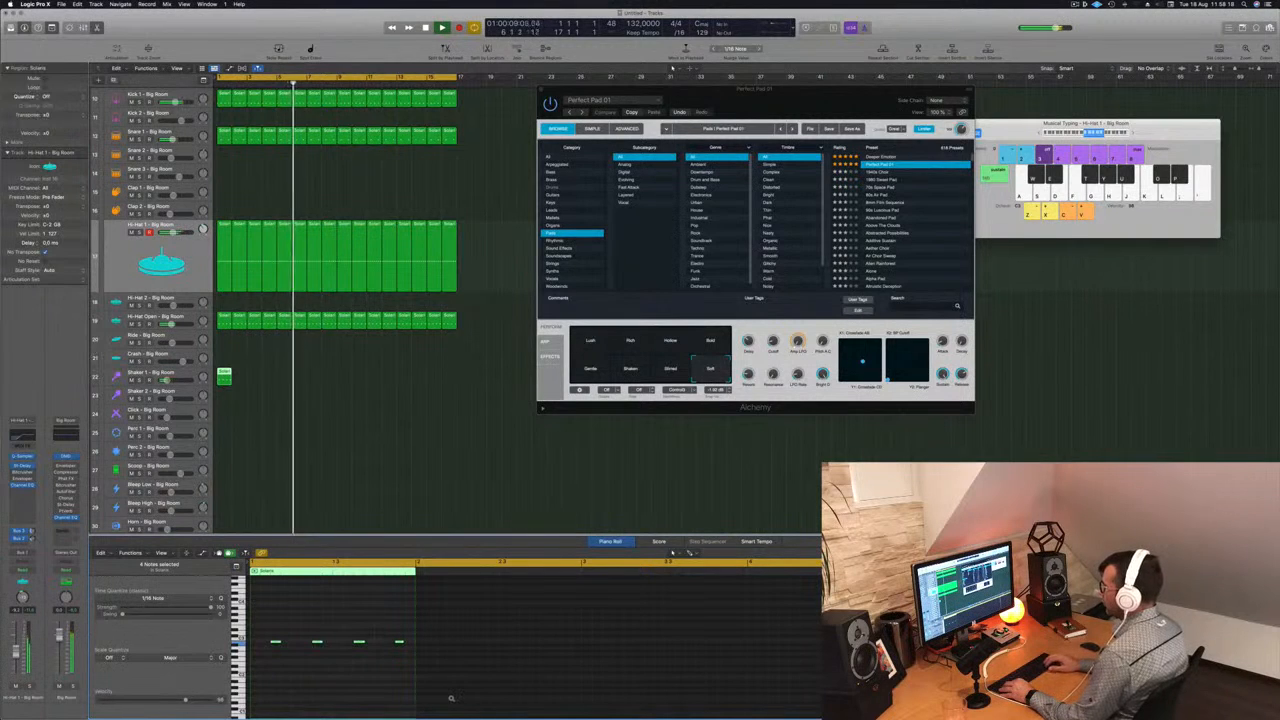
key(space)
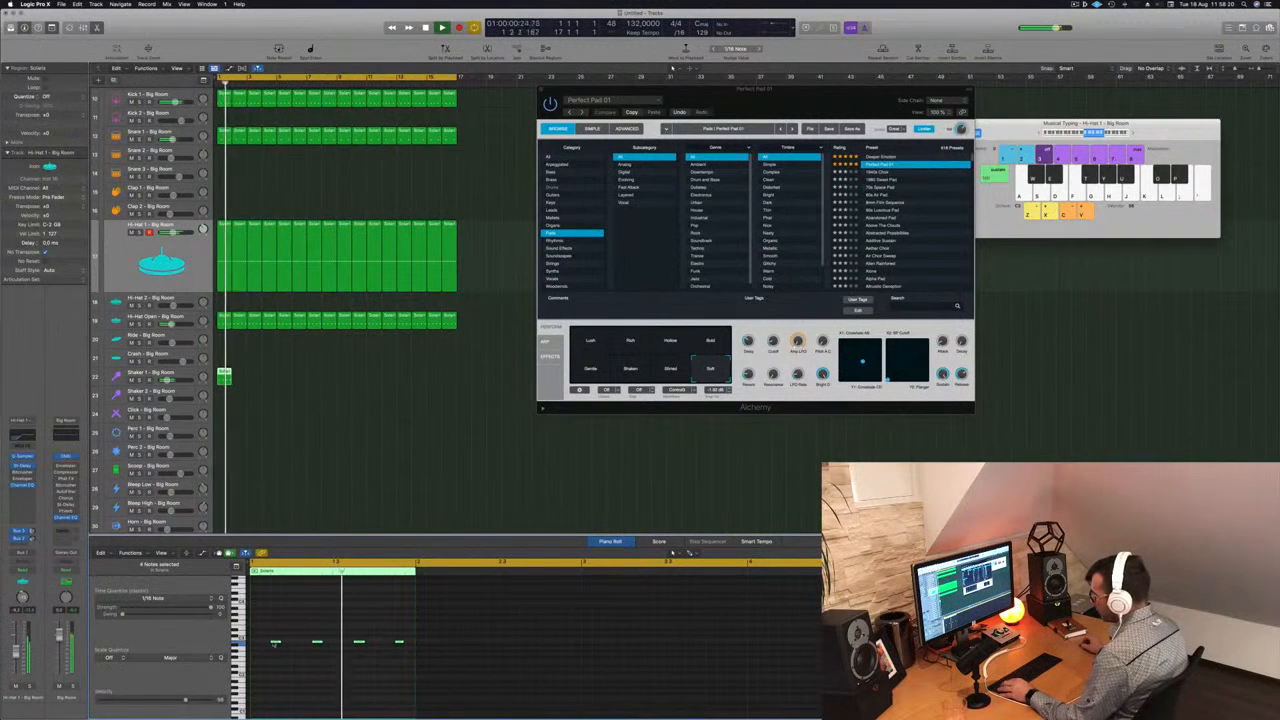
mouse_move(273, 642)
mouse_down()
mouse_move(255, 643)
mouse_move(266, 645)
mouse_up()
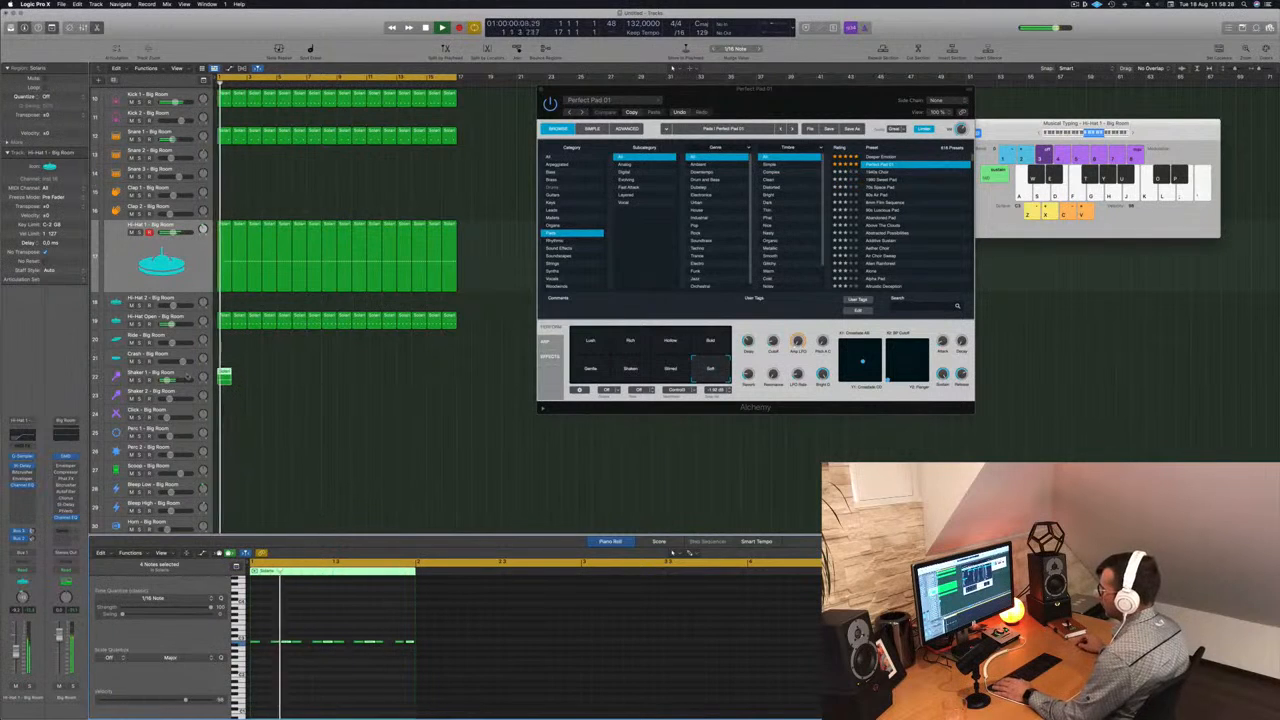
- Select the Shaker 1 track and repeat its one-bar region up to bar 17
click(194, 378)
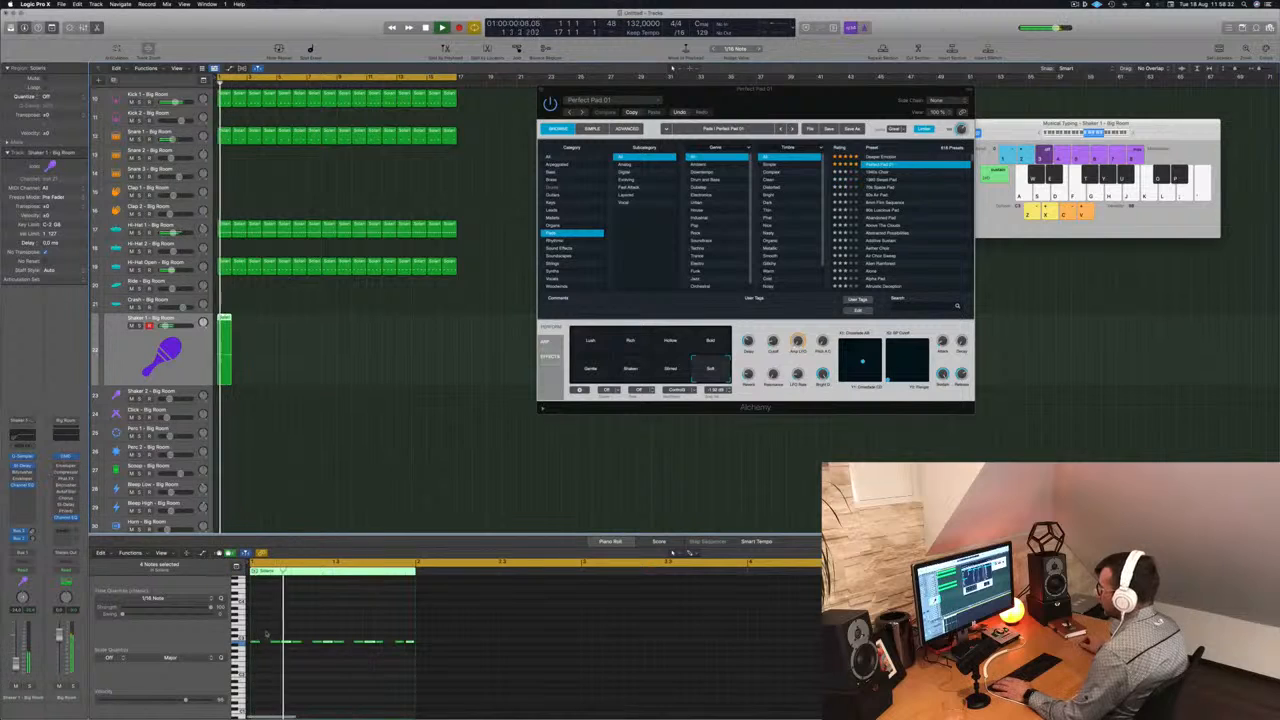
drag(258, 633, 410, 656)
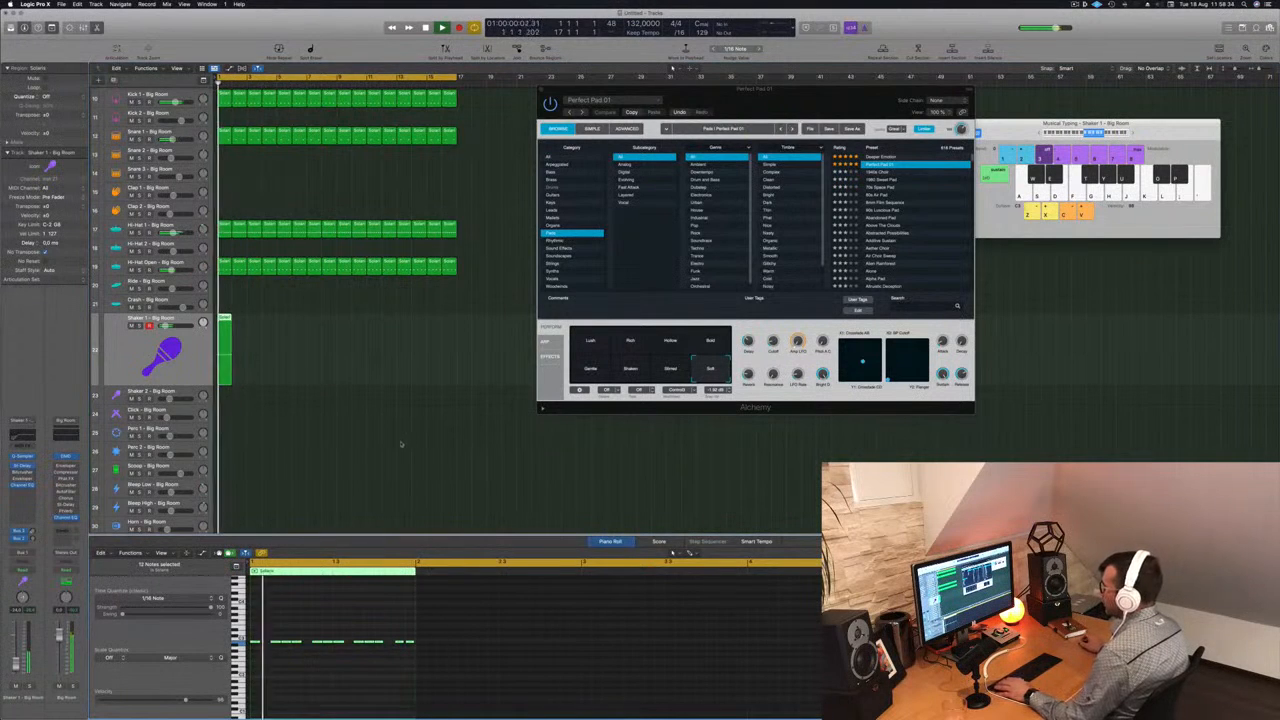
drag(225, 320, 262, 328)
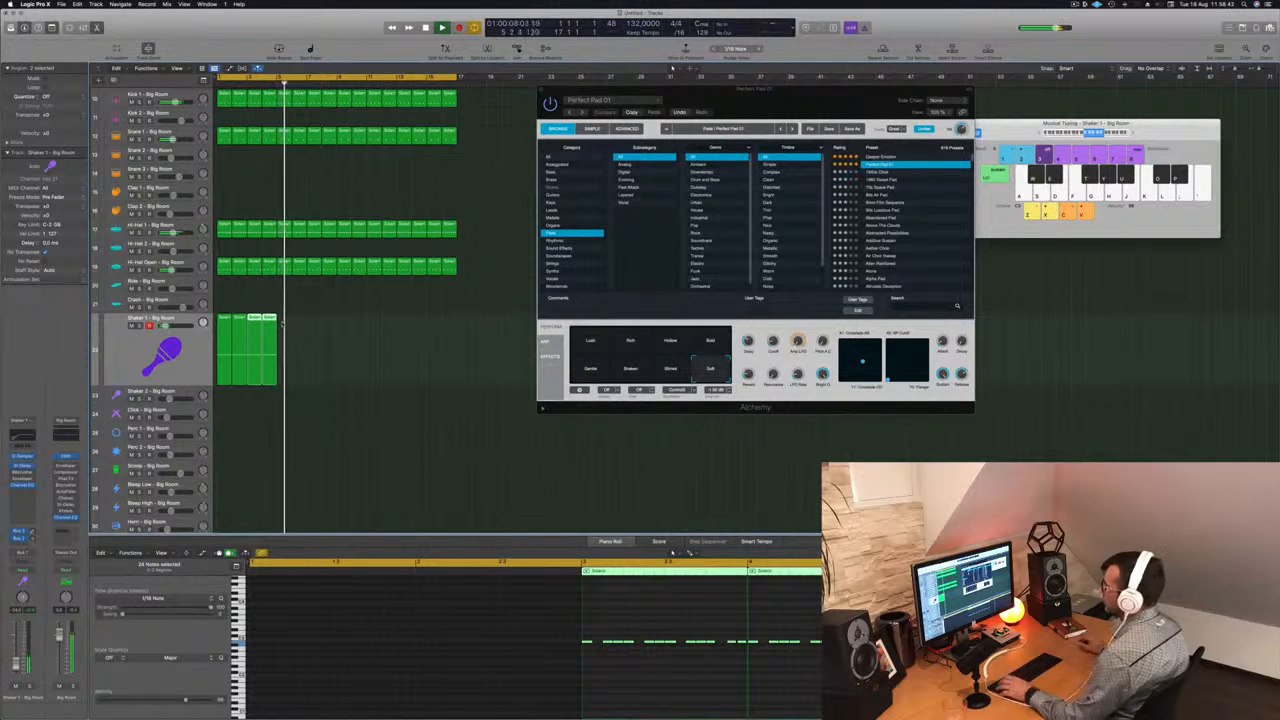
mouse_move(288, 325)
mouse_down()
mouse_move(225, 333)
mouse_move(281, 326)
mouse_up()
drag(368, 337, 337, 330)
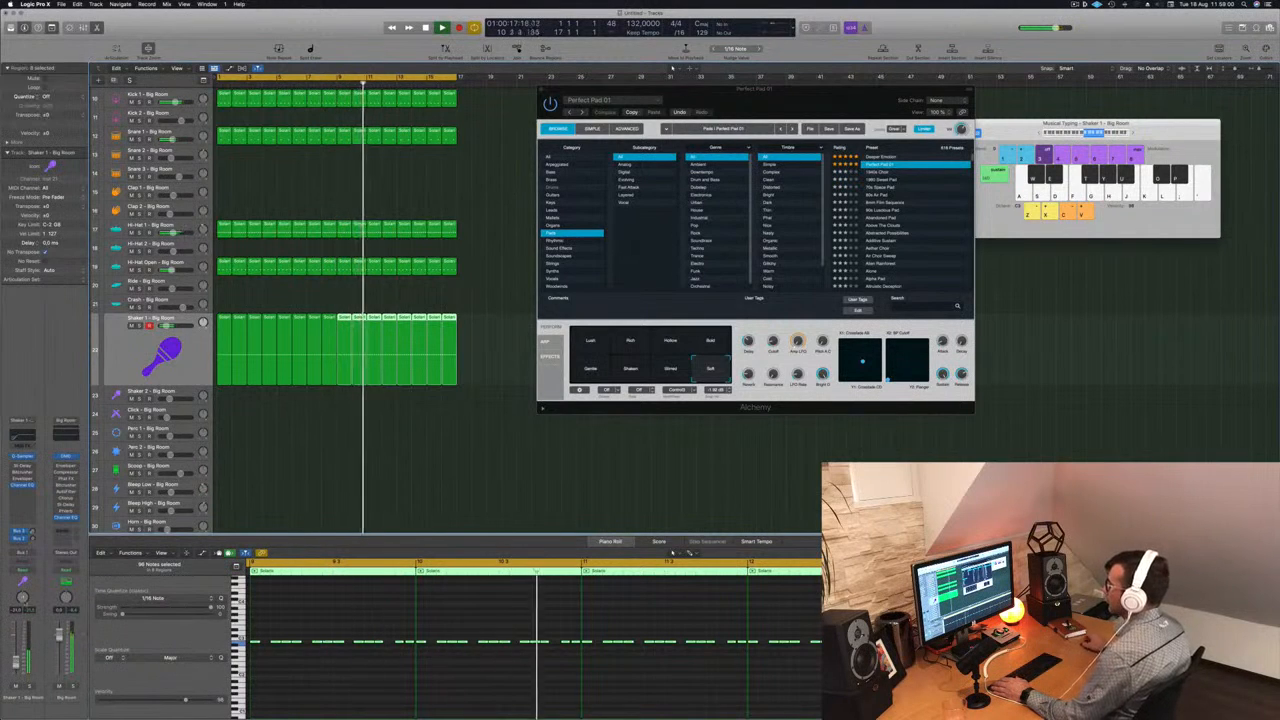
- Compare the beat with Hi-Hat Open muted and unmuted, and load the Hi-Hat Open - Deep Tech sound on that track
click(132, 271)
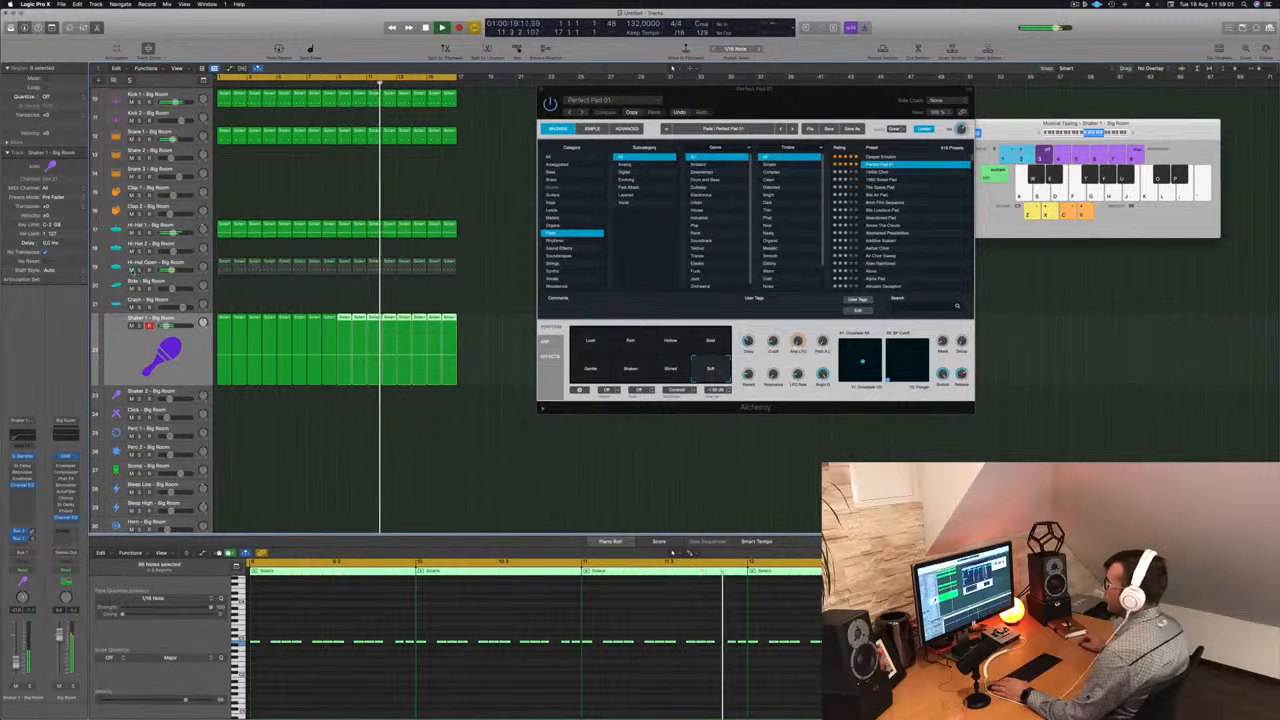
click(132, 271)
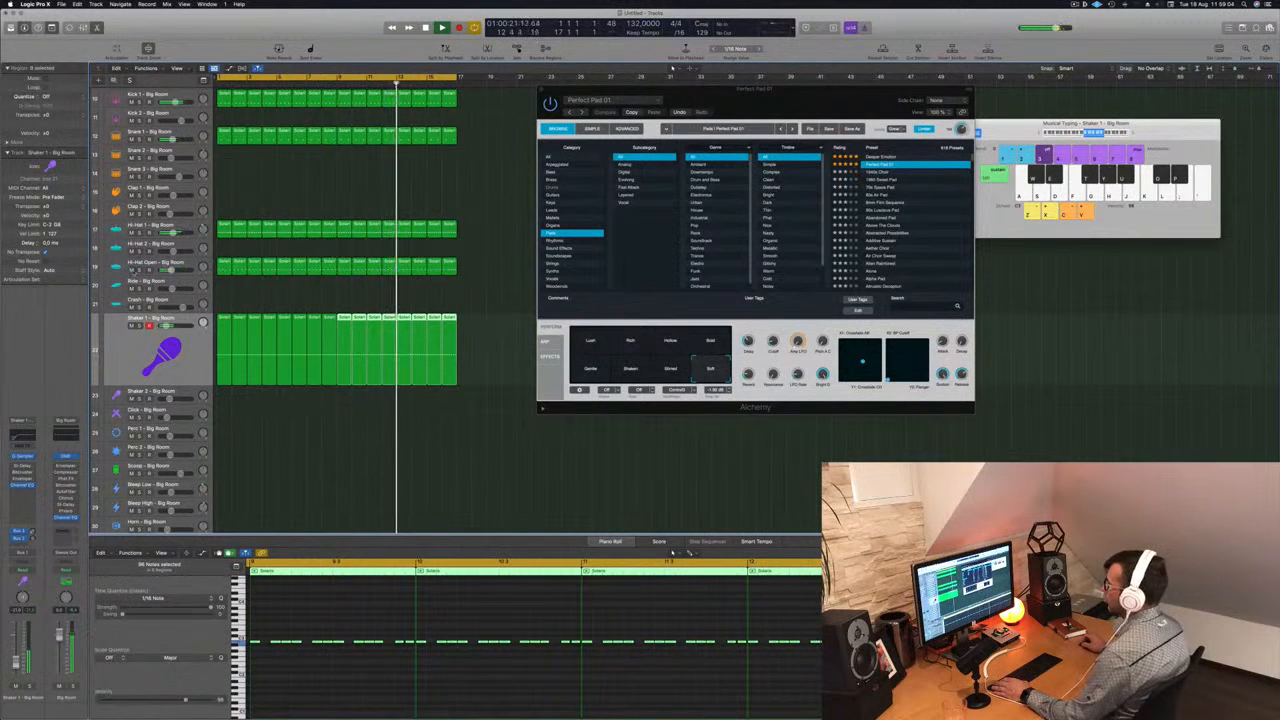
key(Up)
key(Up)
key(Up)
key(Return)
key(y)
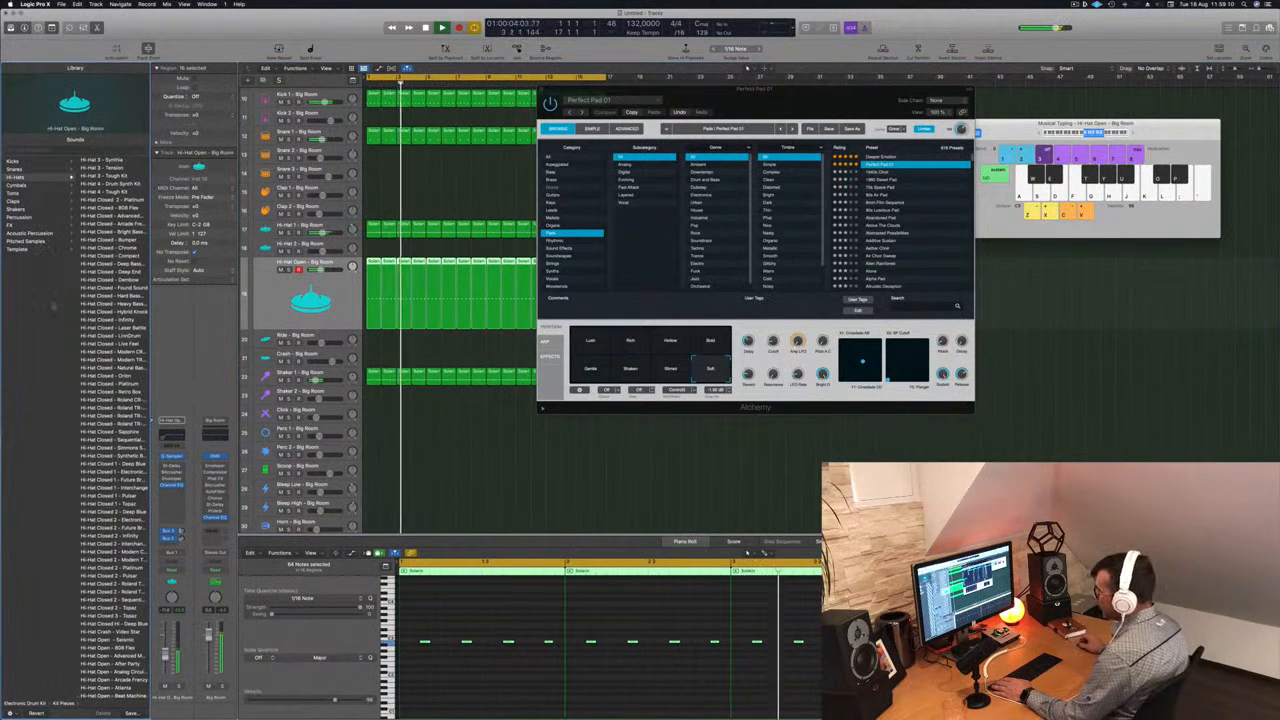
scroll(105, 320, down, 15)
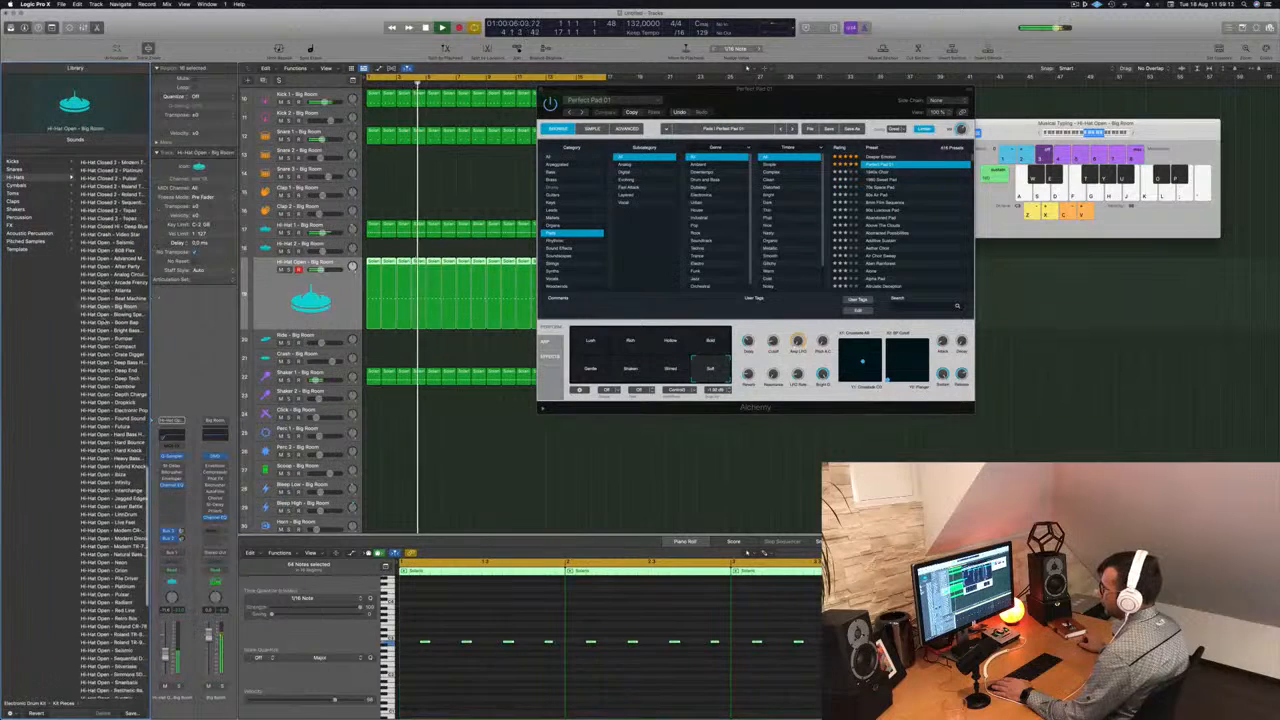
click(125, 341)
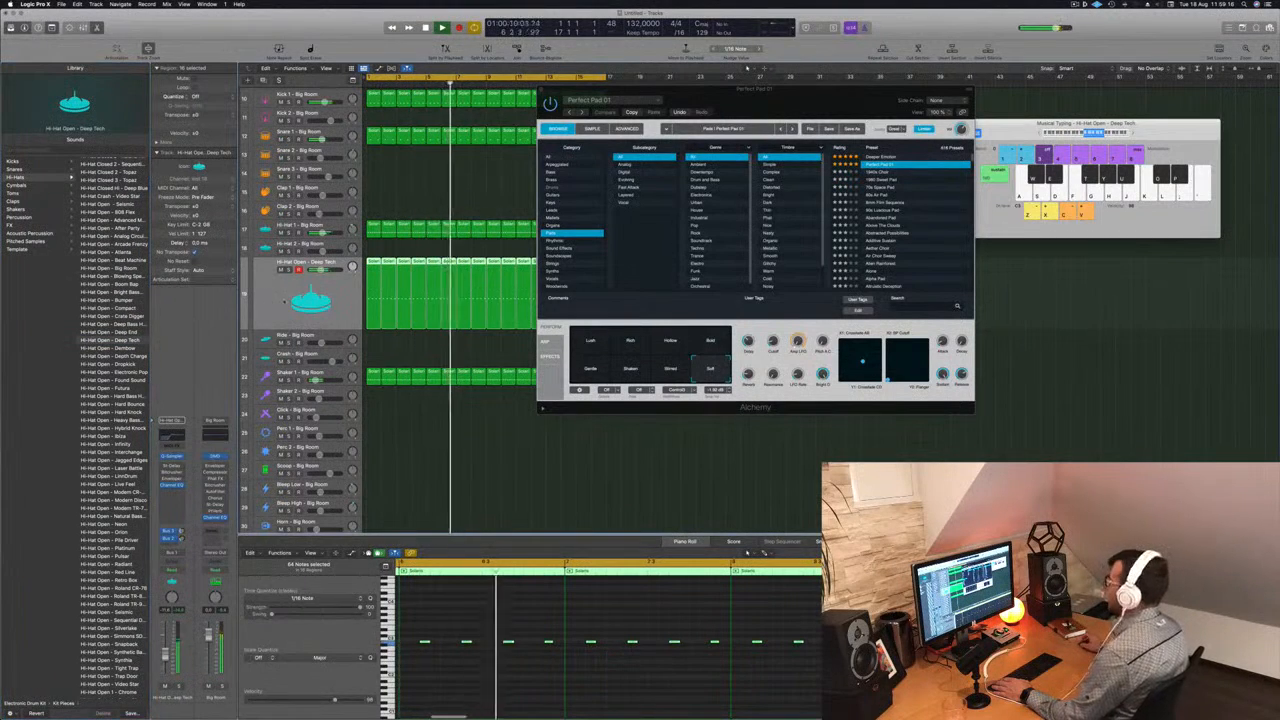
- Close the pad's Alchemy window and reduce the track height to fit more drum tracks in view
drag(756, 108, 943, 134)
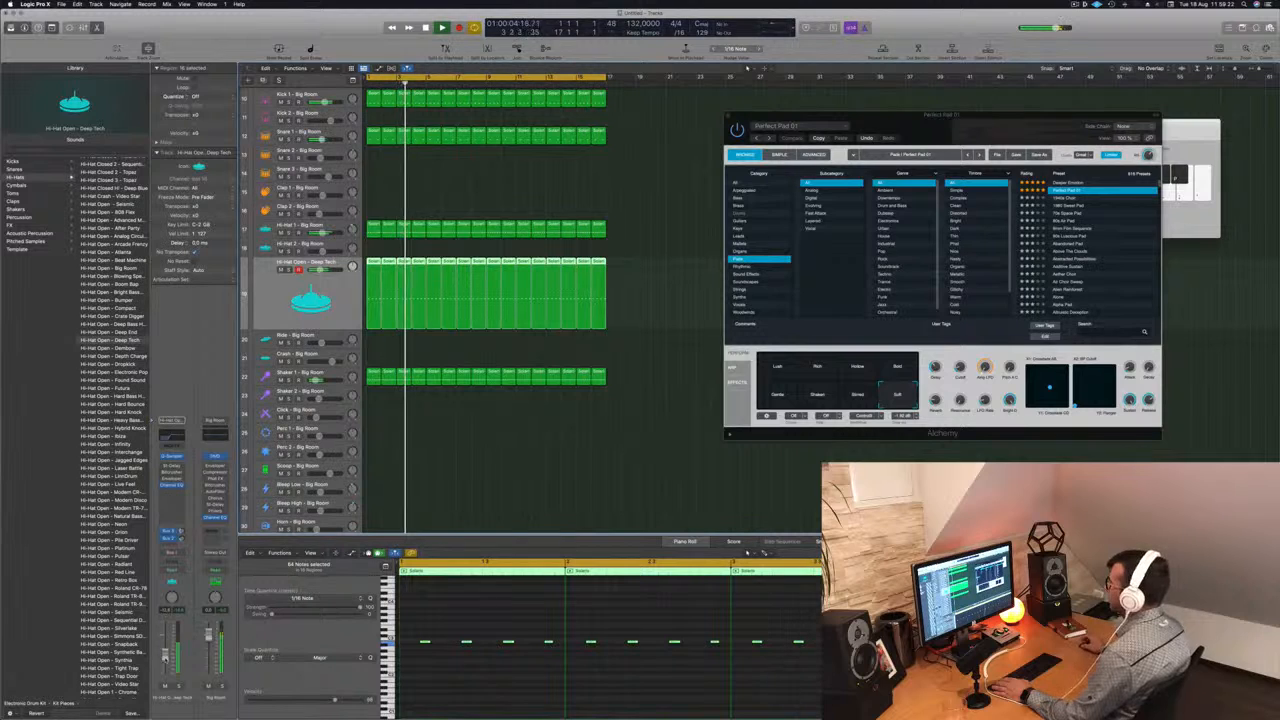
drag(940, 116, 862, 129)
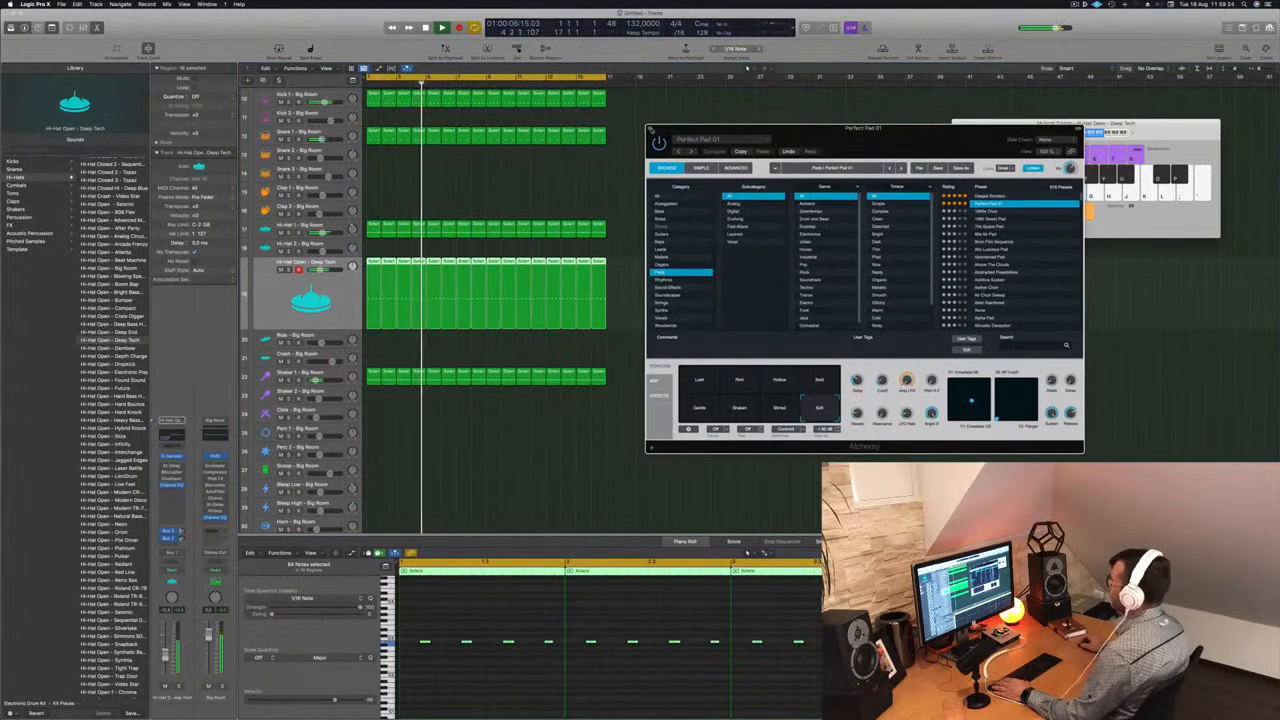
click(650, 129)
key(super+Up)
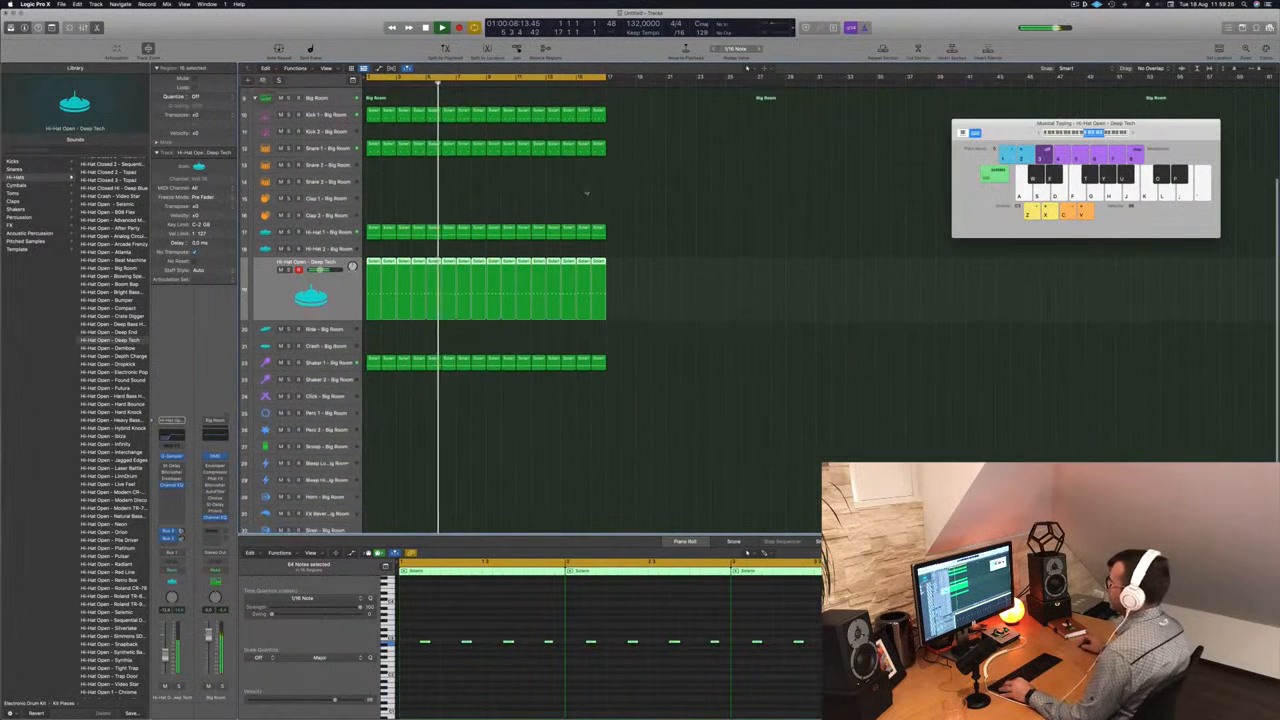
- Copy the first Shaker 1 region to the Scoop track, lower its notes, and keep only three in the bar's second half
scroll(597, 430, down, 4)
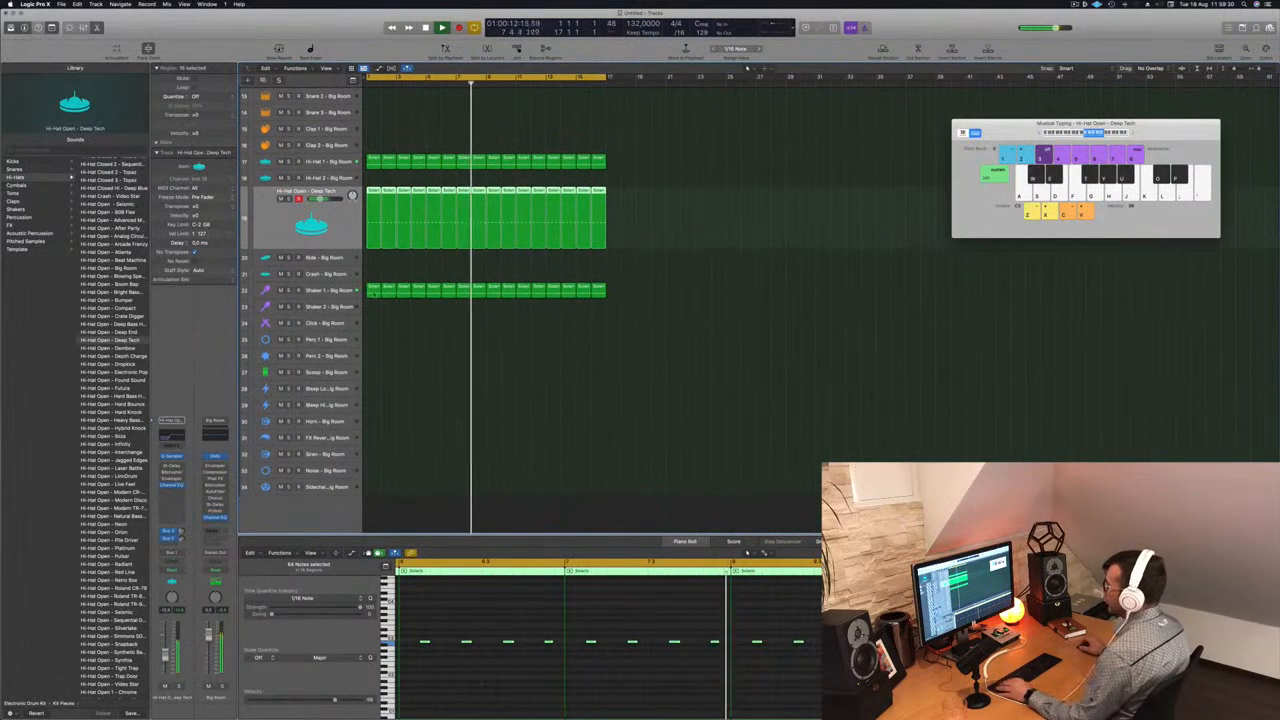
click(373, 290)
drag(373, 290, 373, 372)
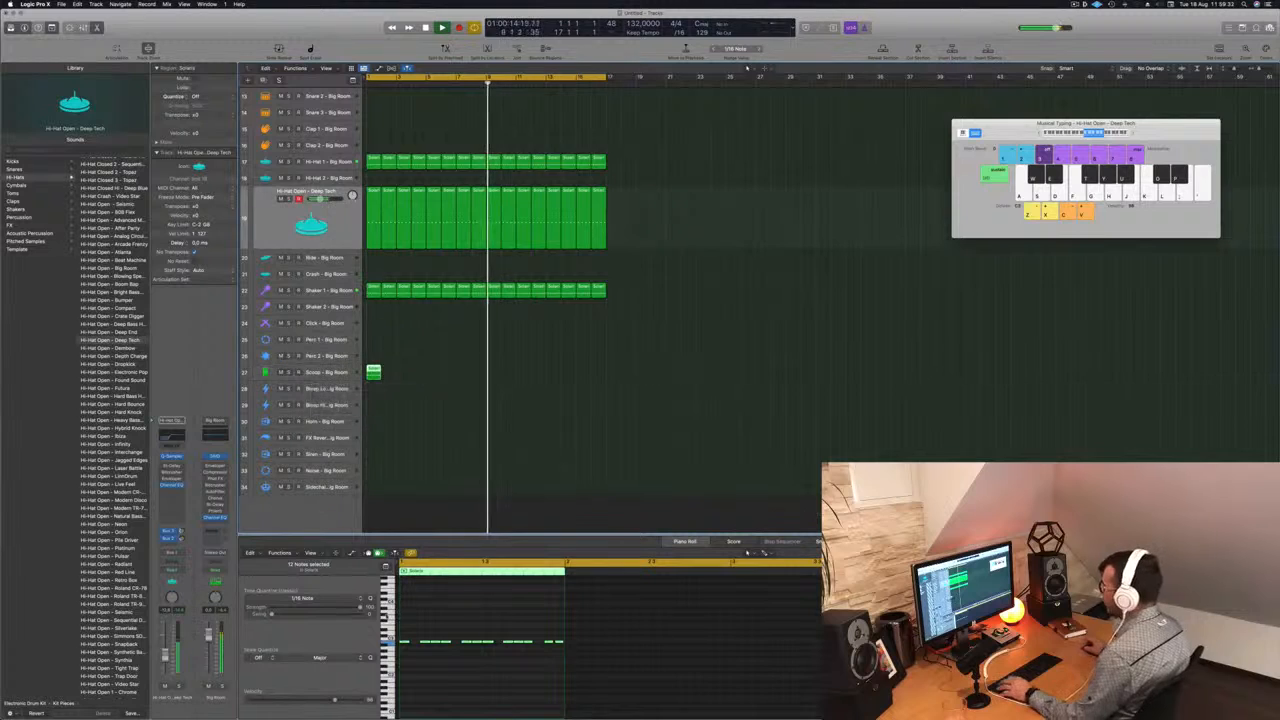
drag(405, 636, 578, 661)
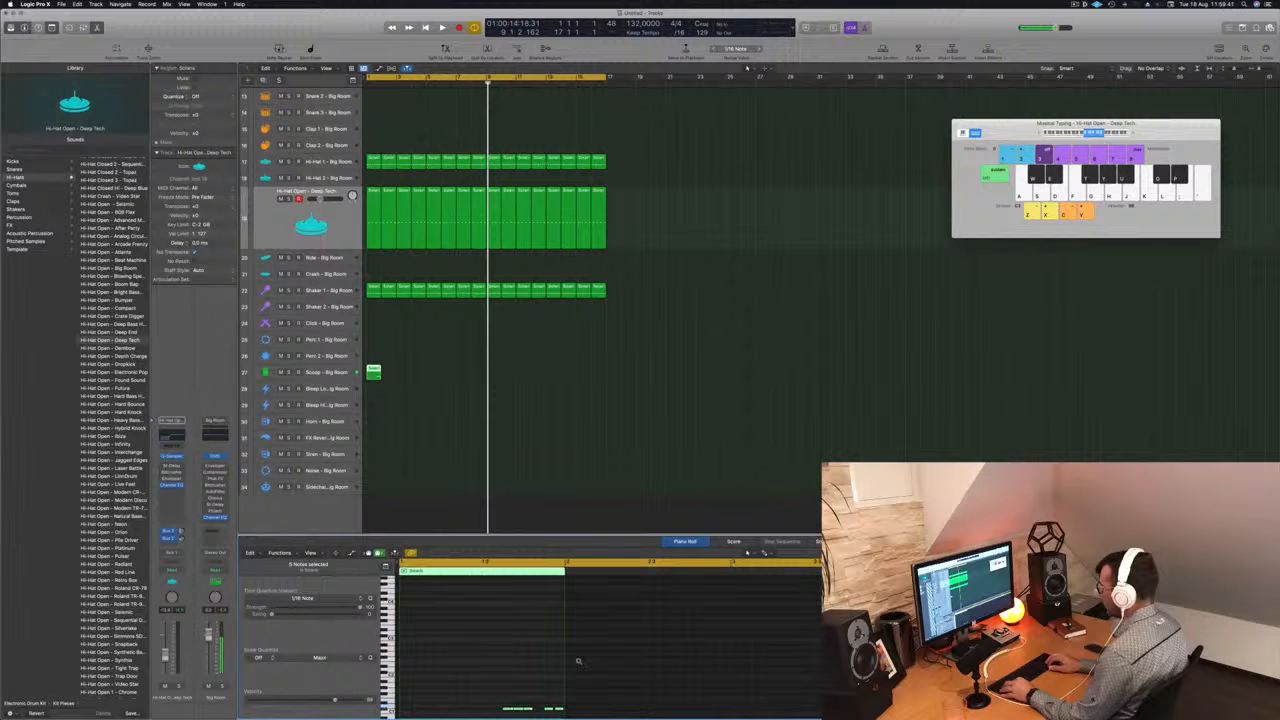
key(Return)
key(space)
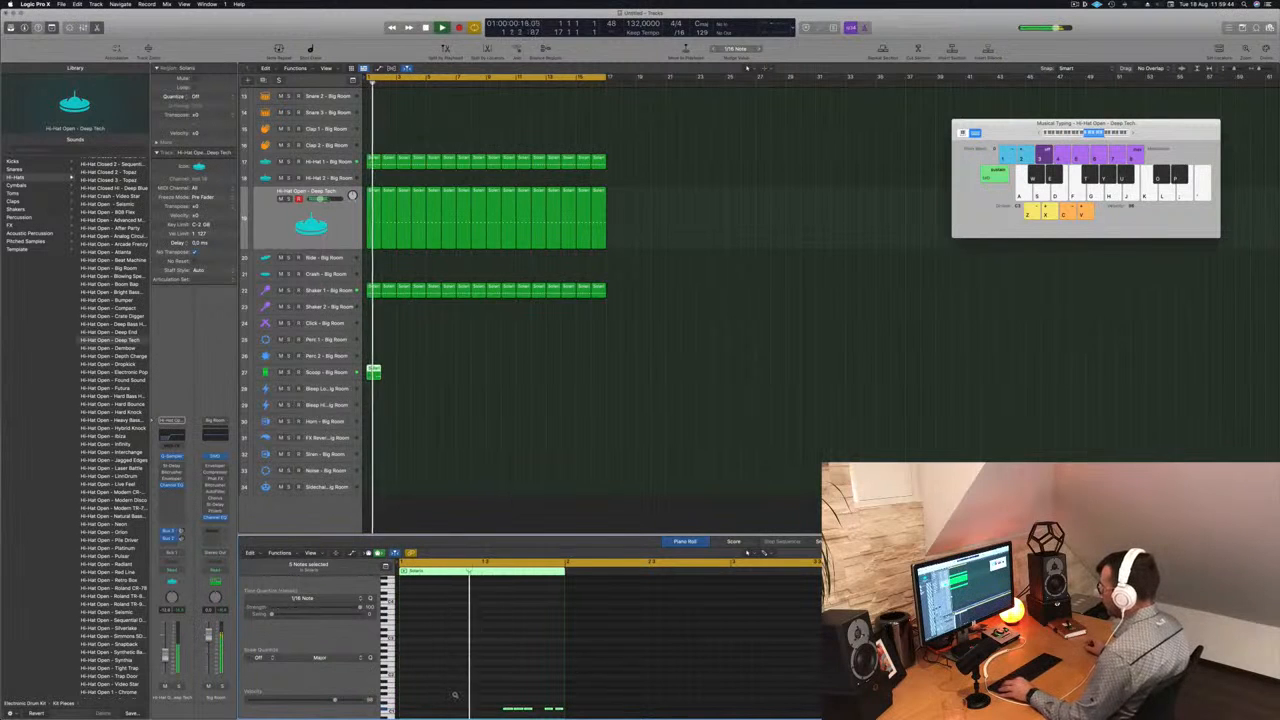
scroll(527, 666, down, 4)
key(Return)
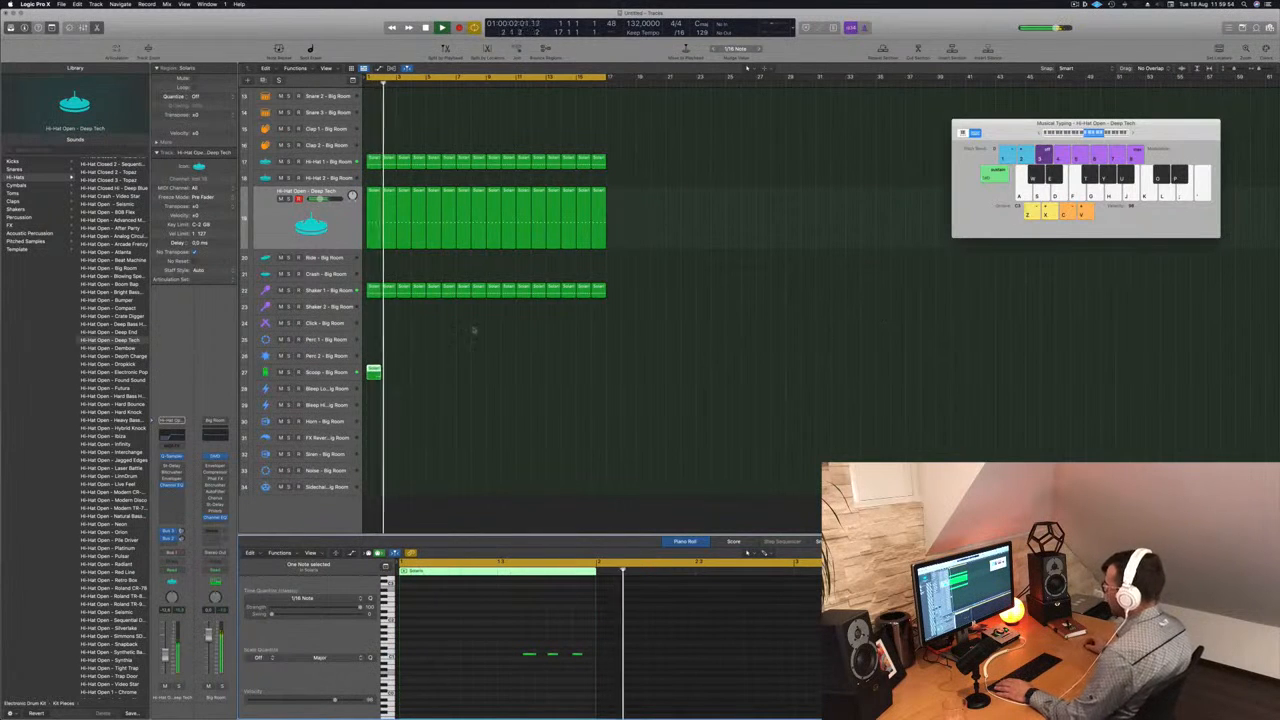
- Duplicate the Scoop region into bar 2 and move the copy's three notes to a lower pitch
drag(375, 370, 391, 375)
click(383, 376)
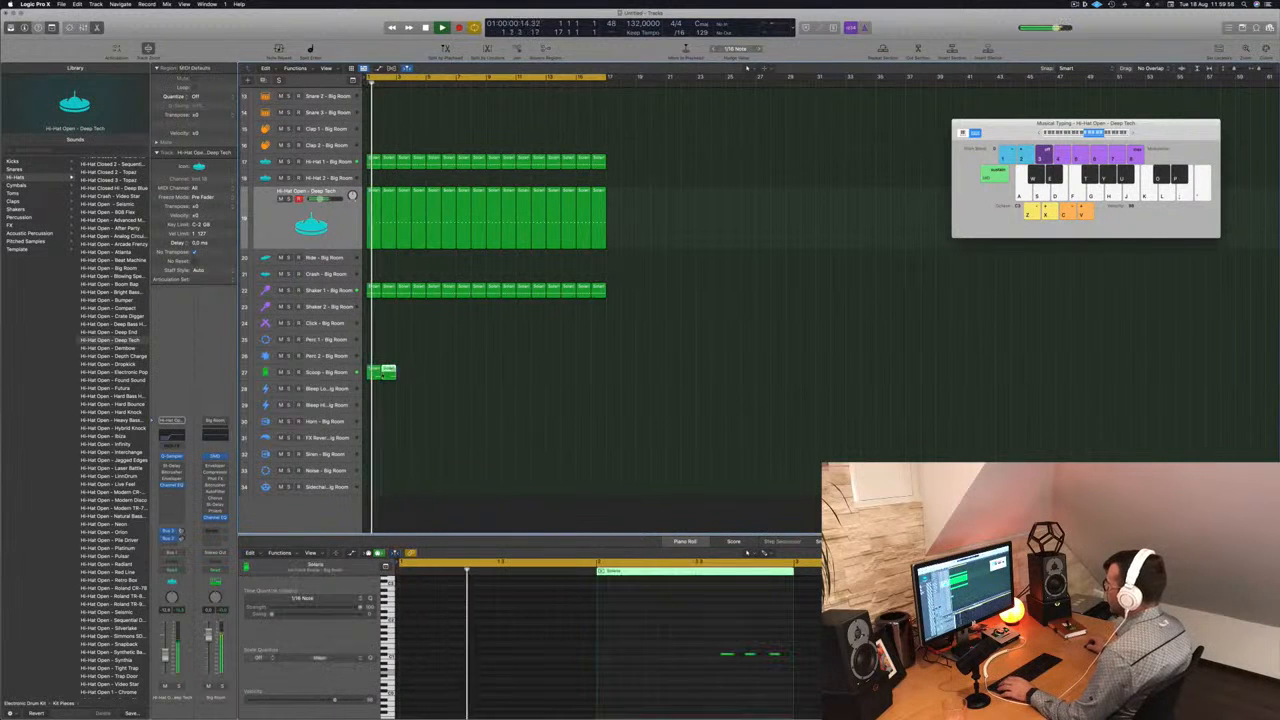
key(space)
drag(686, 649, 790, 672)
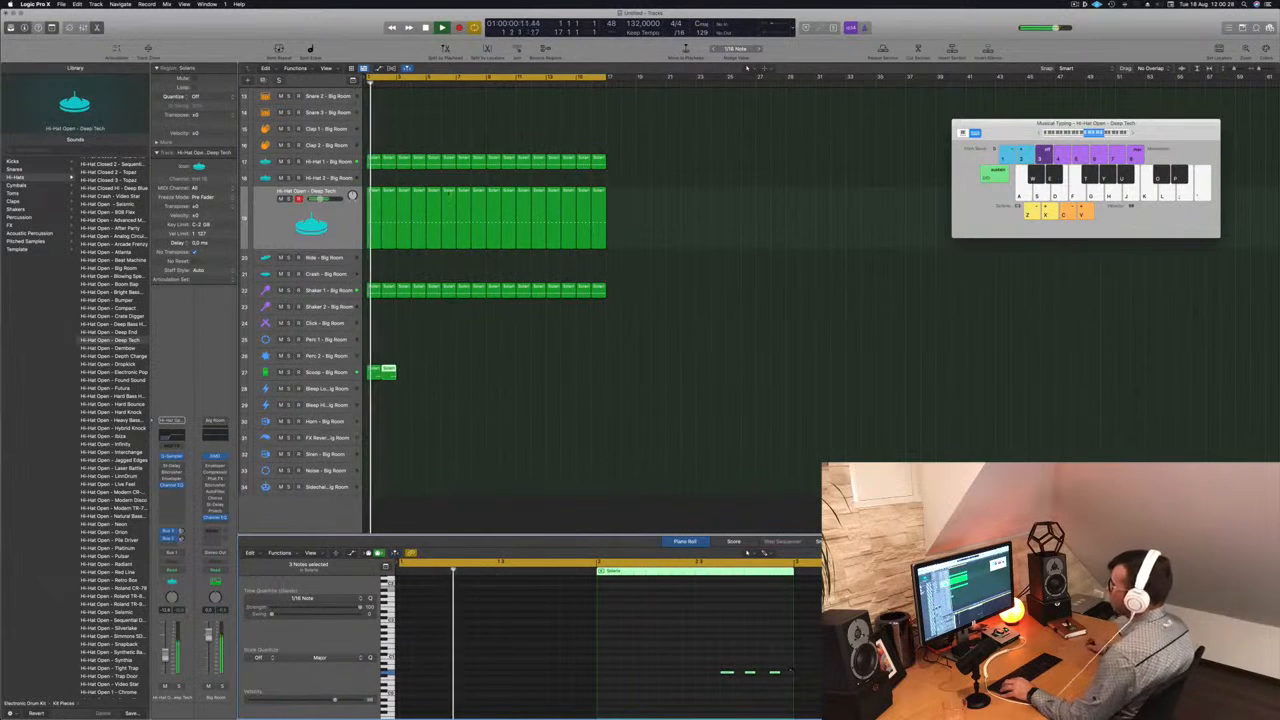
- Repeat the two-bar Scoop pattern up to bar 17 and deselect the regions
drag(430, 375, 403, 375)
drag(404, 374, 497, 378)
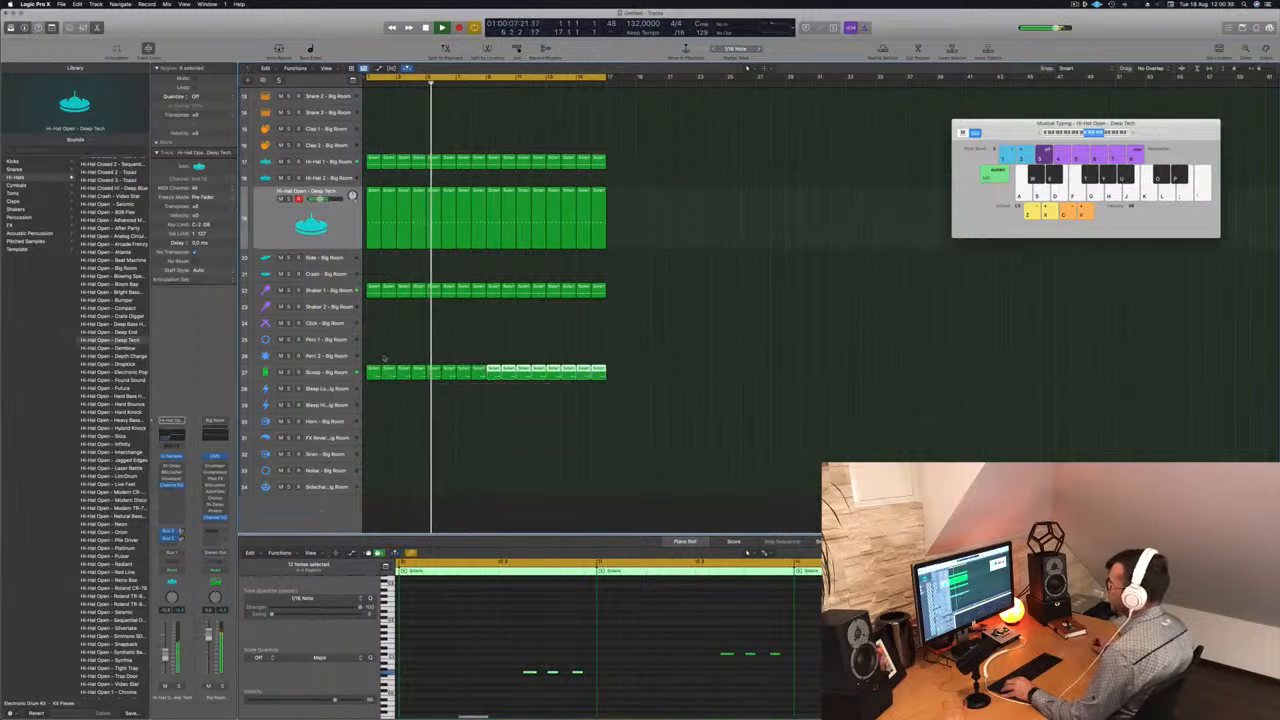
click(387, 420)
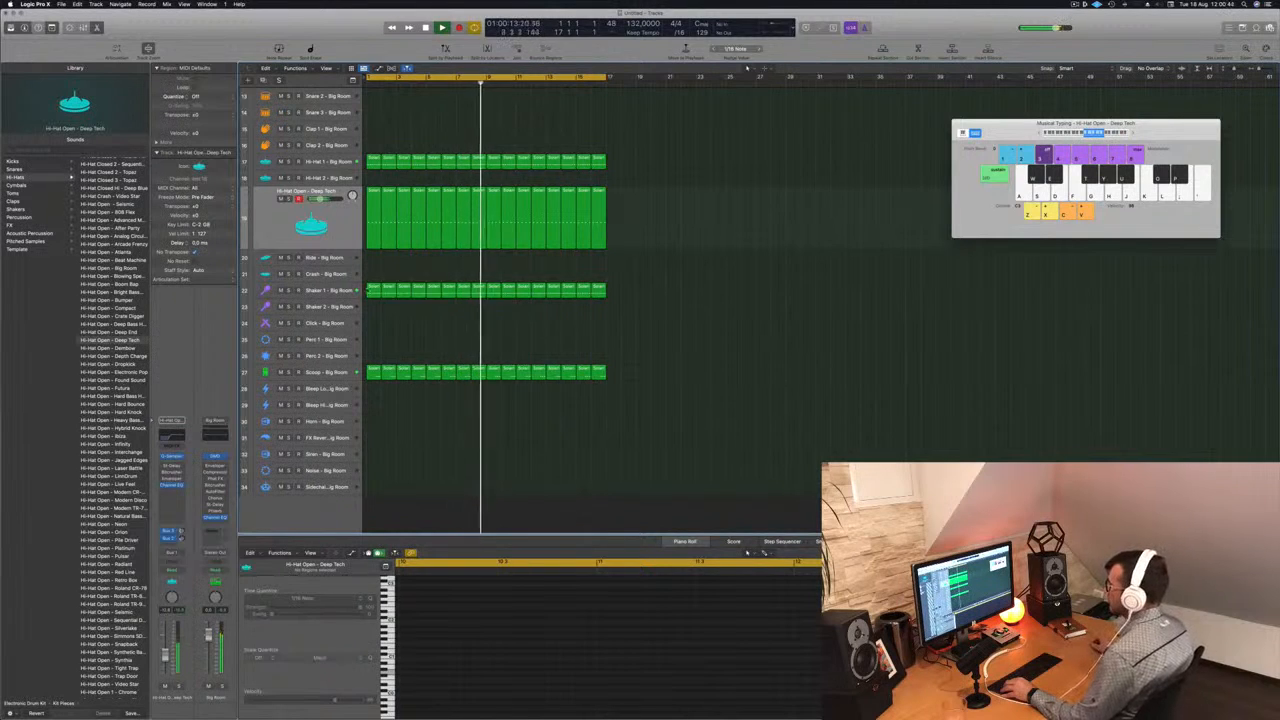
- Try the sixteen Hi-Hat 1 regions on the Sidechain Trigger track with an adjusted volume, and delete the copies
click(372, 292)
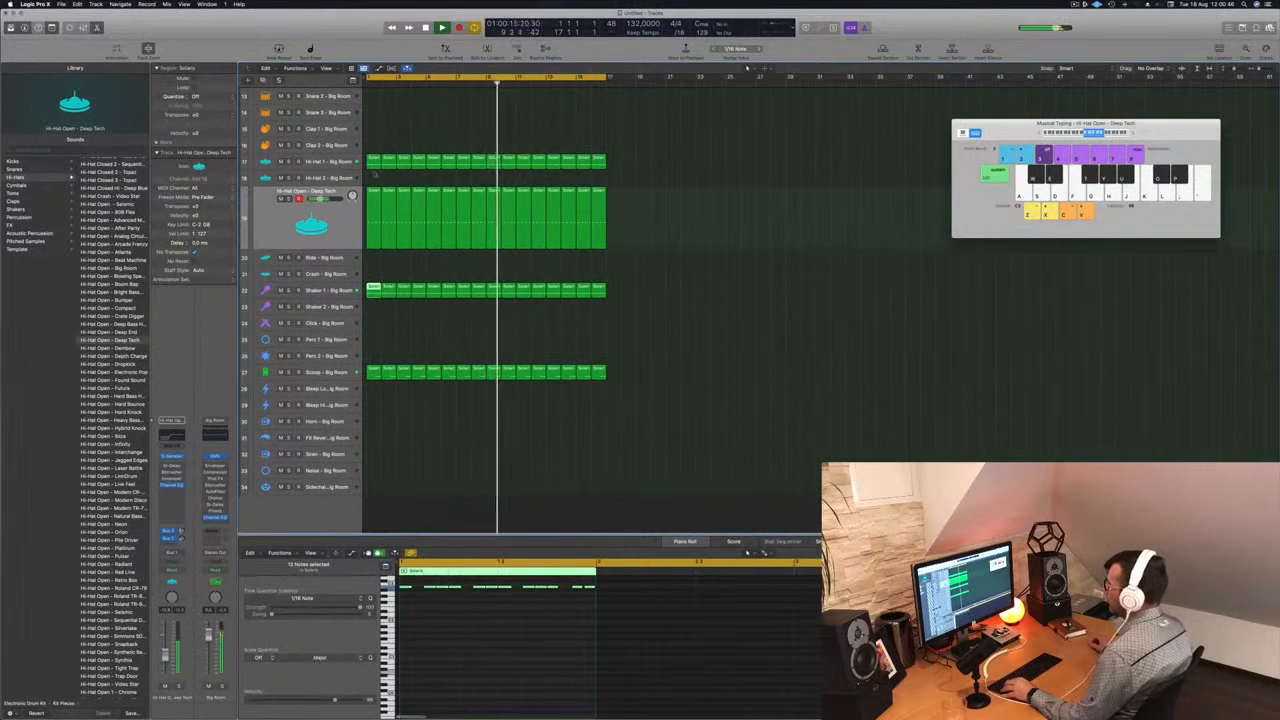
drag(372, 160, 493, 493)
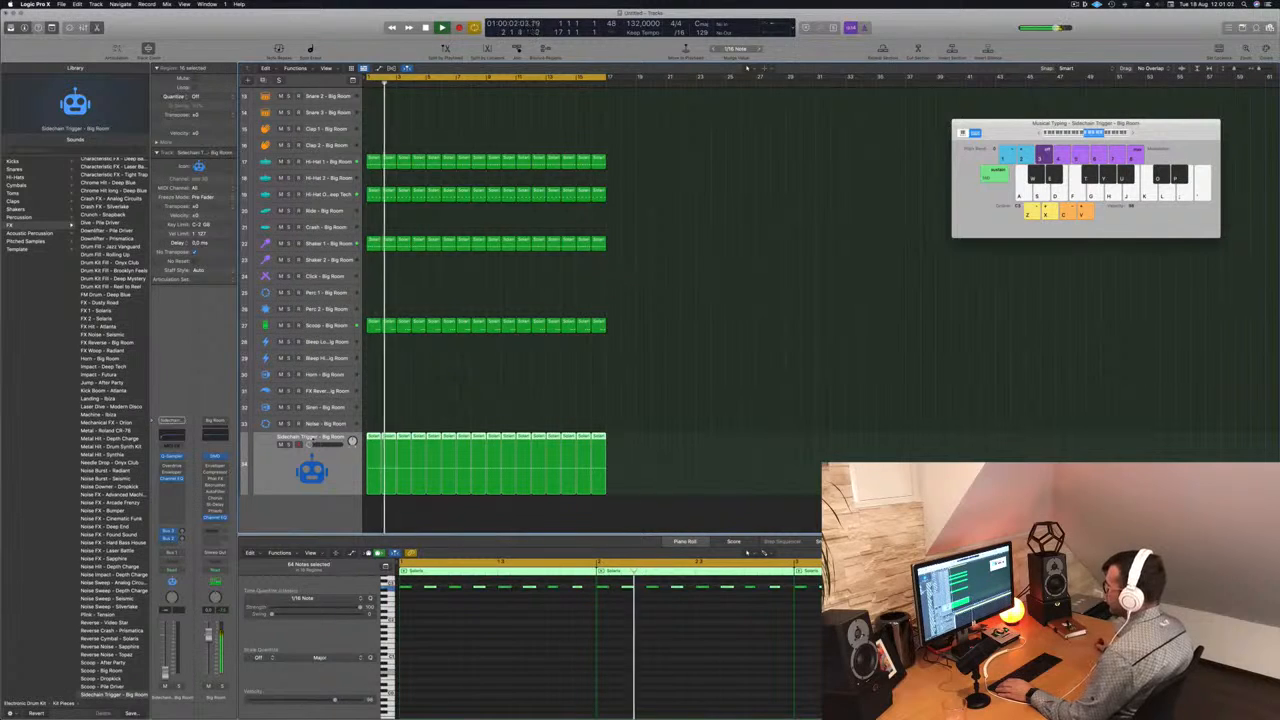
drag(324, 444, 323, 444)
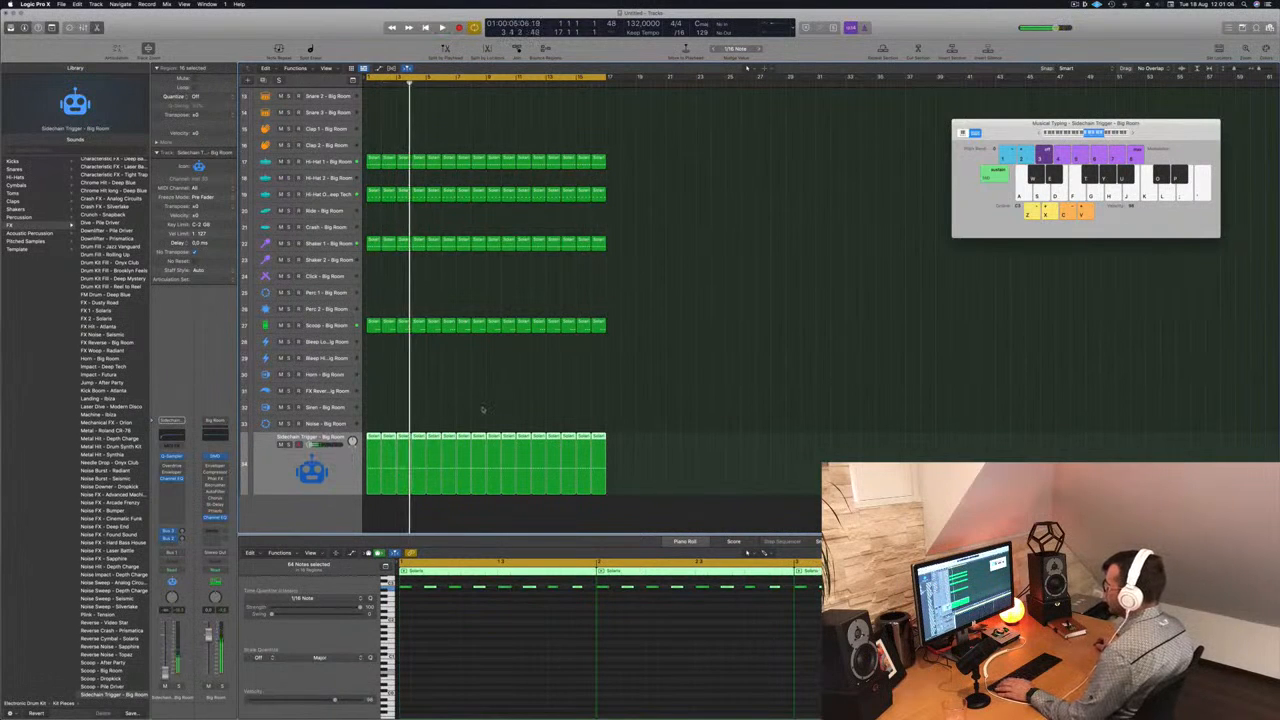
scroll(482, 409, up, 2)
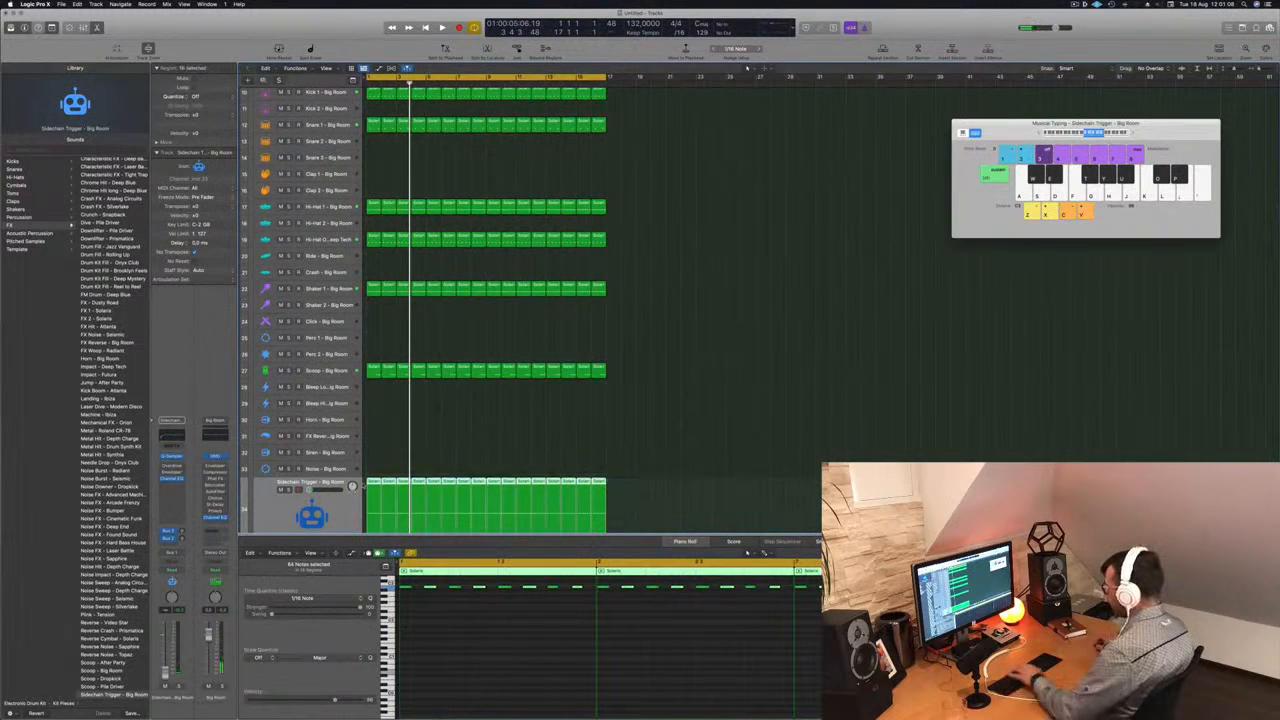
key(Delete)
- Copy the sixteen Kick 1 regions to the Sidechain Trigger track
scroll(420, 476, down, 2)
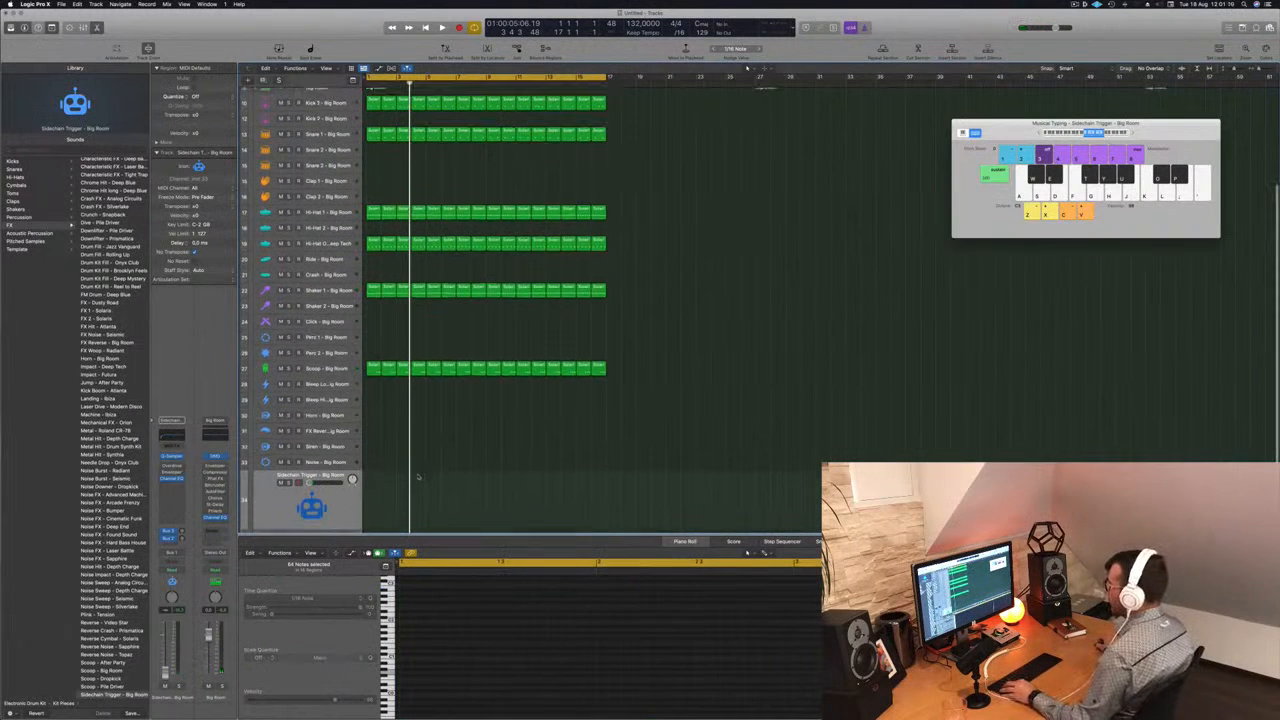
drag(669, 115, 378, 510)
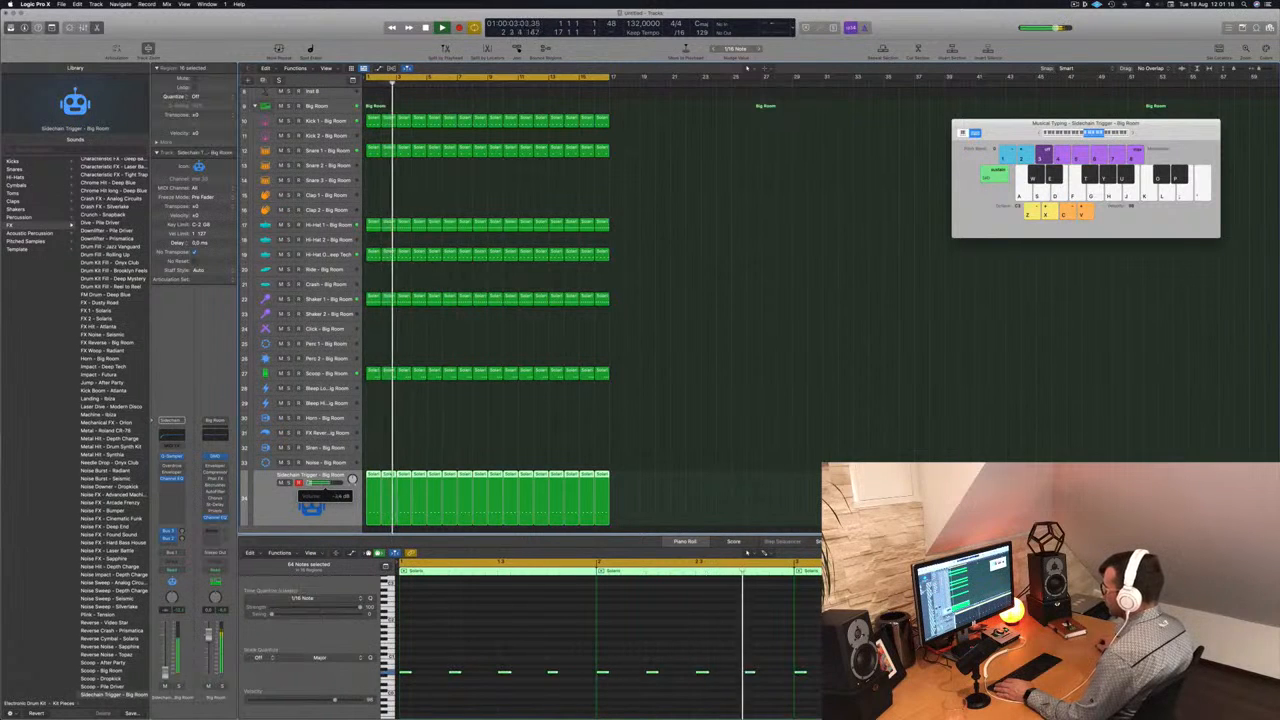
- Copy the bar-1 Scoop region to the Perc 1 track and place its three notes in the first half of the bar
scroll(388, 353, up, 5)
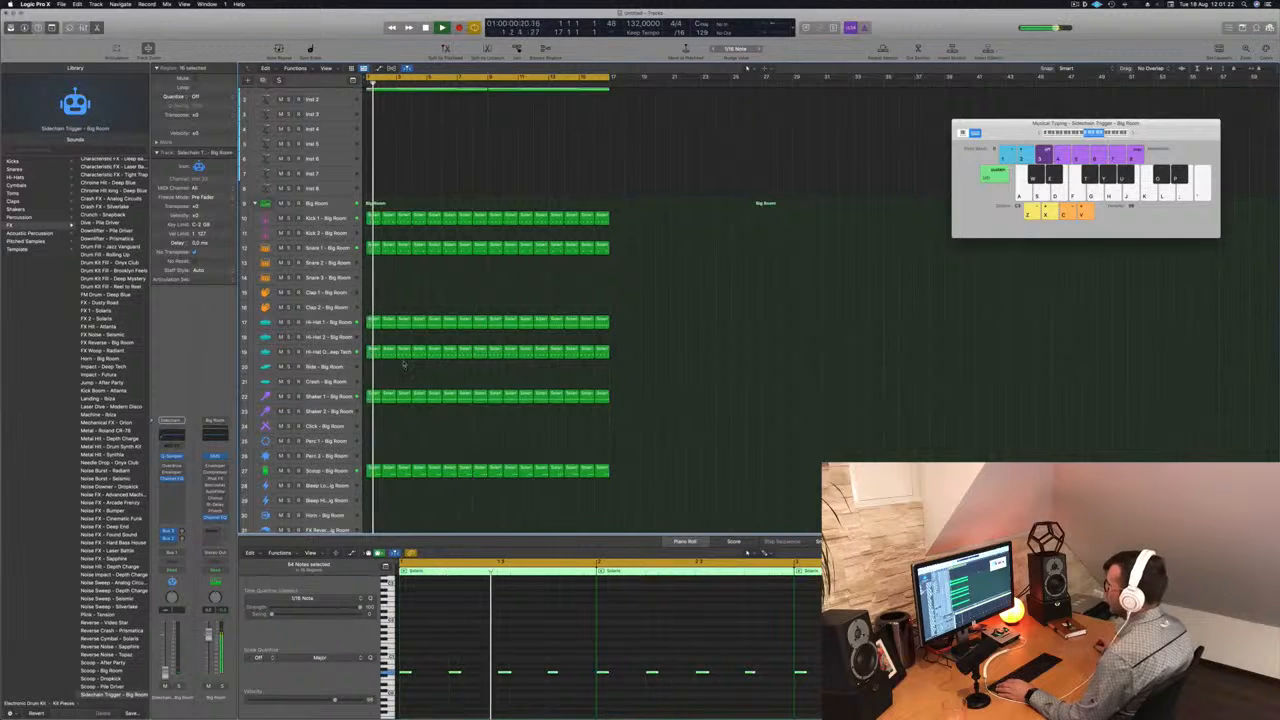
scroll(408, 340, up, 1)
scroll(427, 391, down, 2)
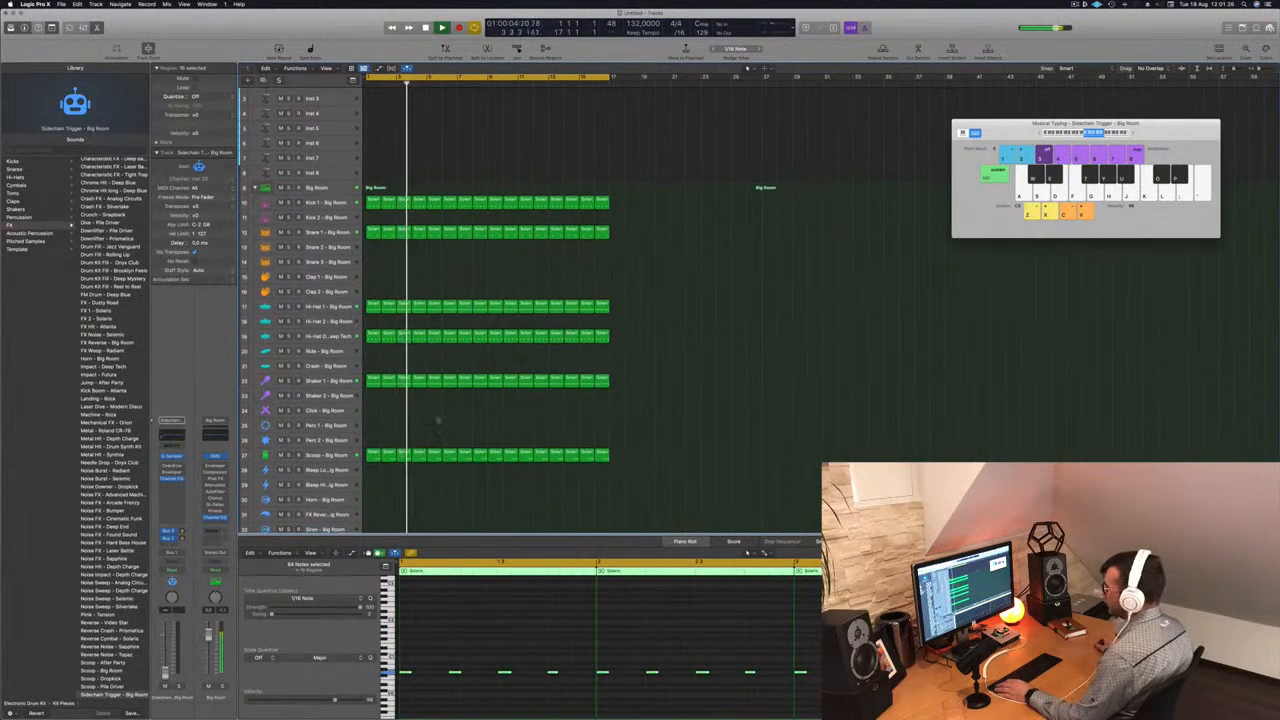
scroll(420, 425, down, 2)
click(374, 430)
drag(374, 430, 373, 401)
drag(516, 627, 630, 681)
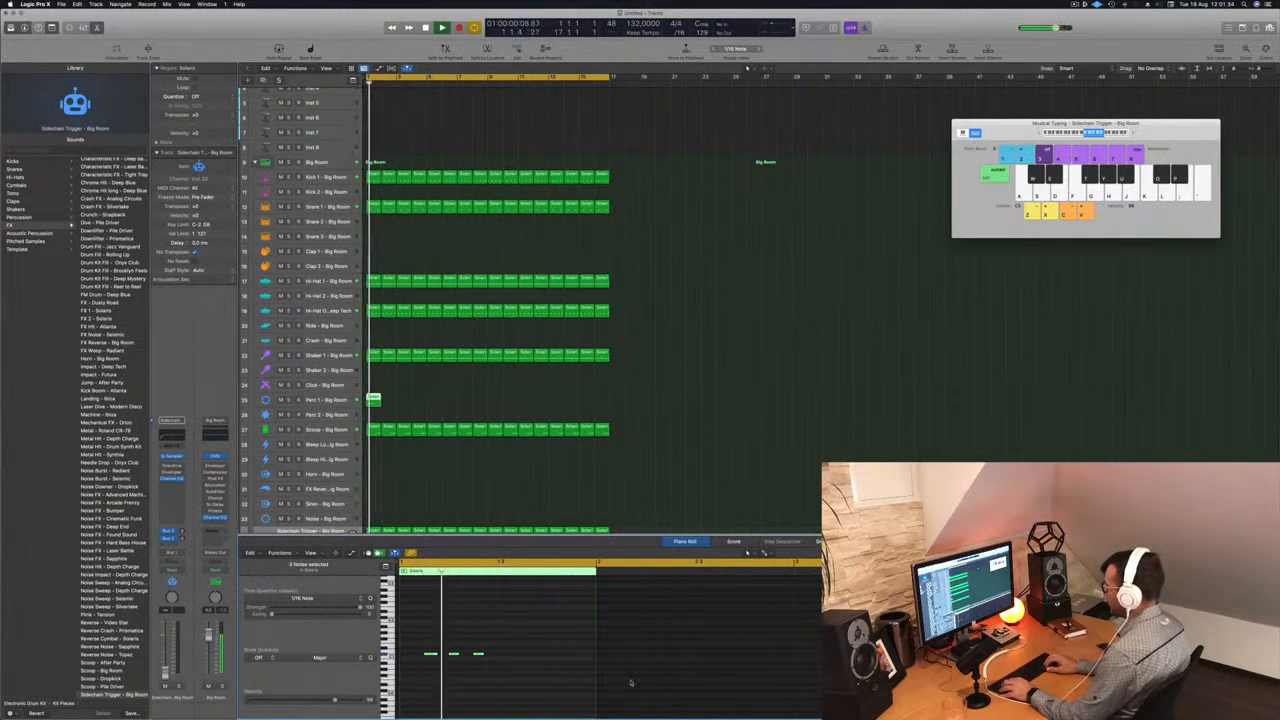
- Select the Perc 1 track and repeat its one-bar region up to bar 17
click(347, 399)
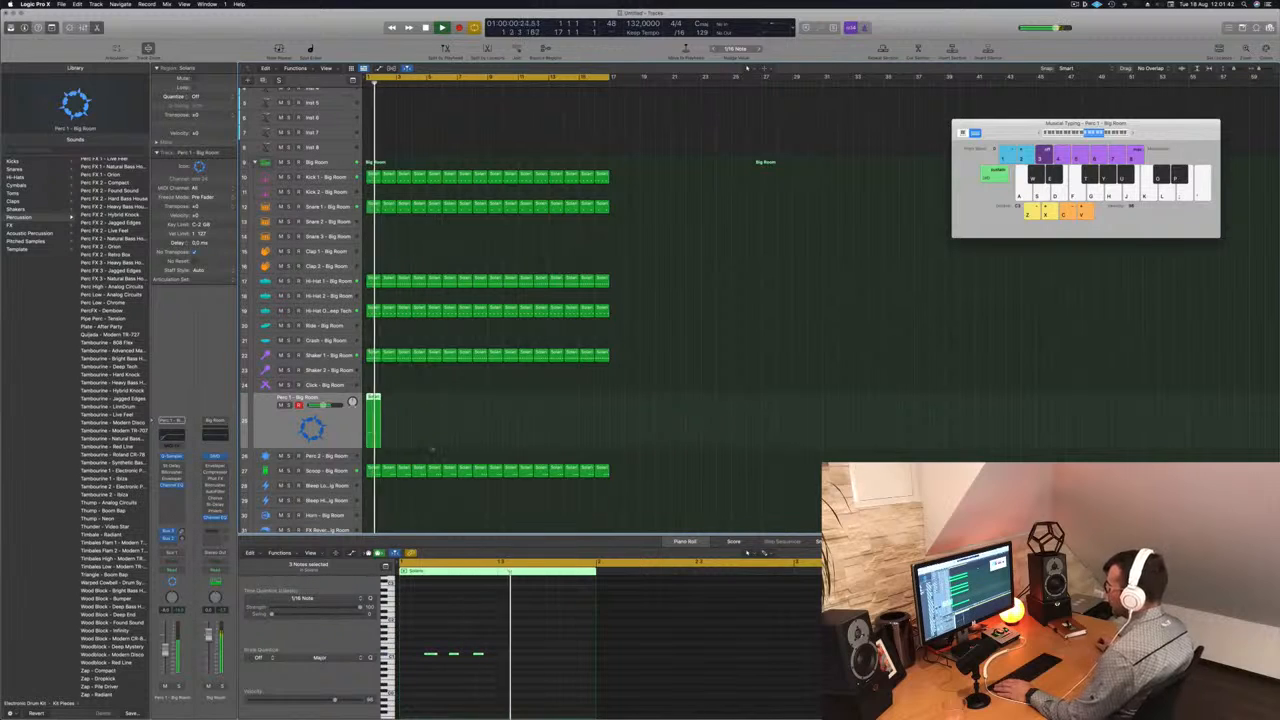
drag(373, 398, 494, 400)
click(340, 428)
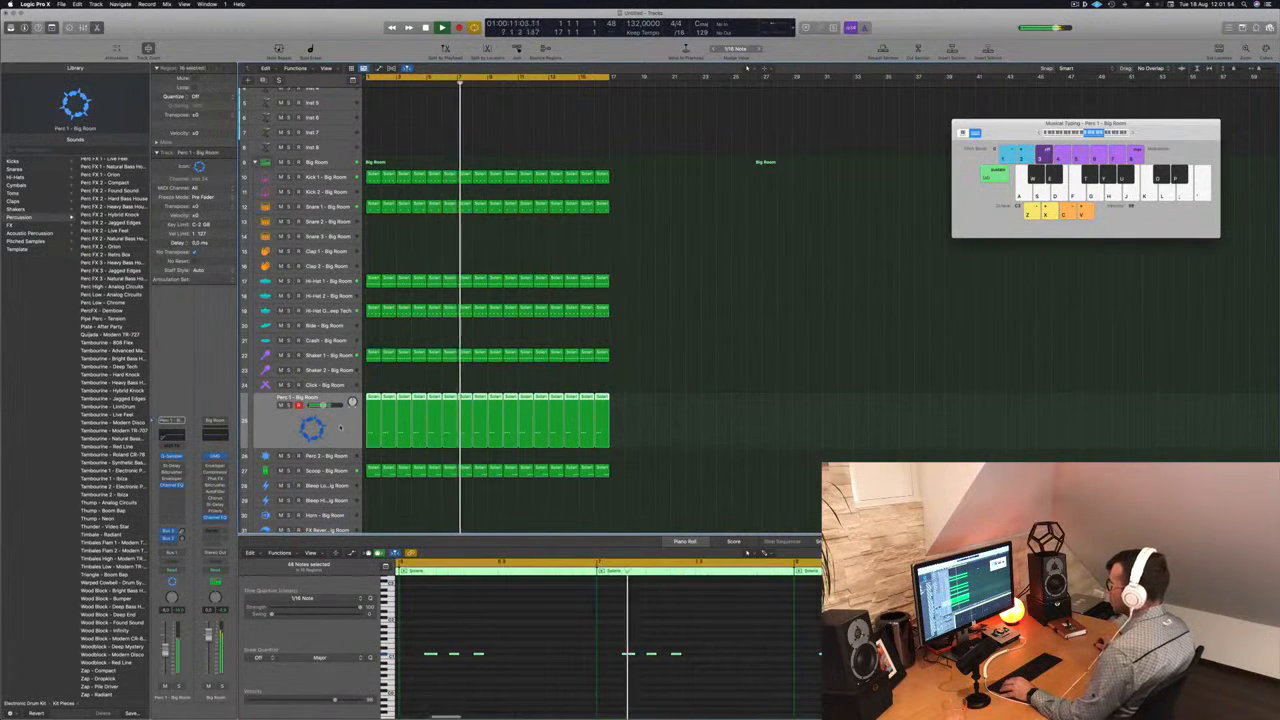
- Transpose all notes of the sixteen Perc 1 regions up three semitones overall, trying lower and higher pitches during playback
click(500, 612)
key(super+a)
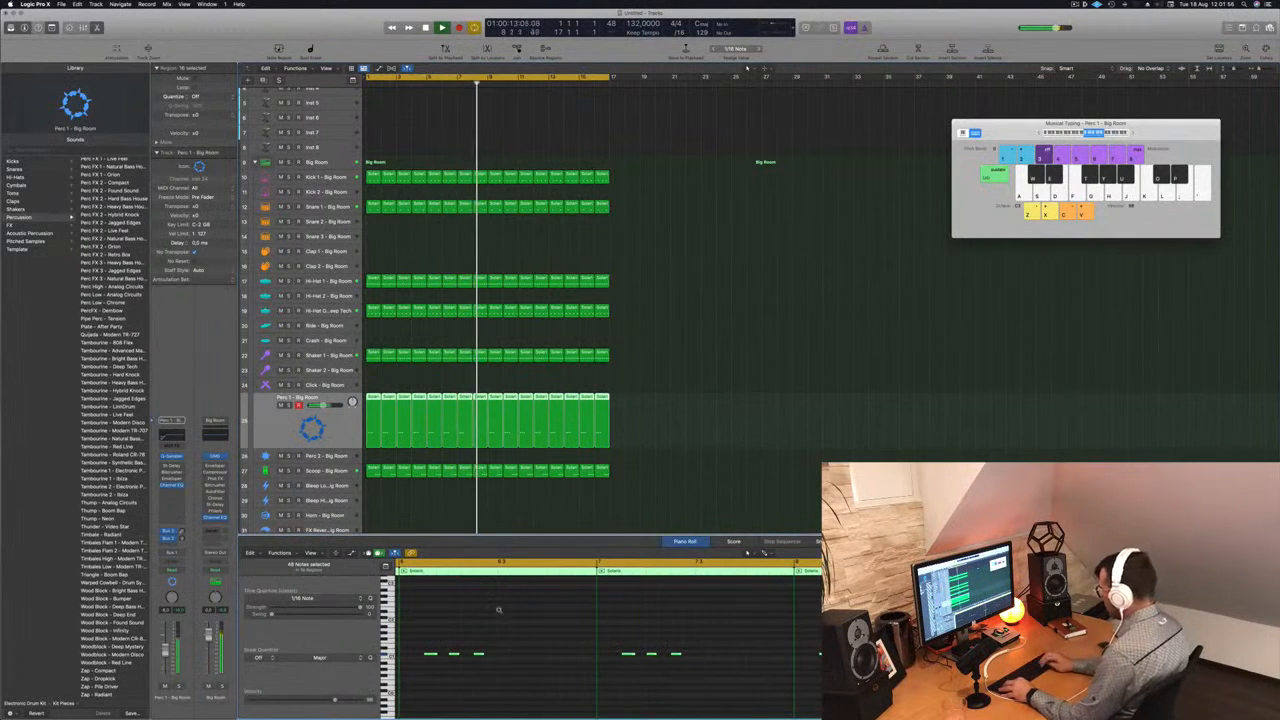
key(alt+Down)
key(alt+Up)
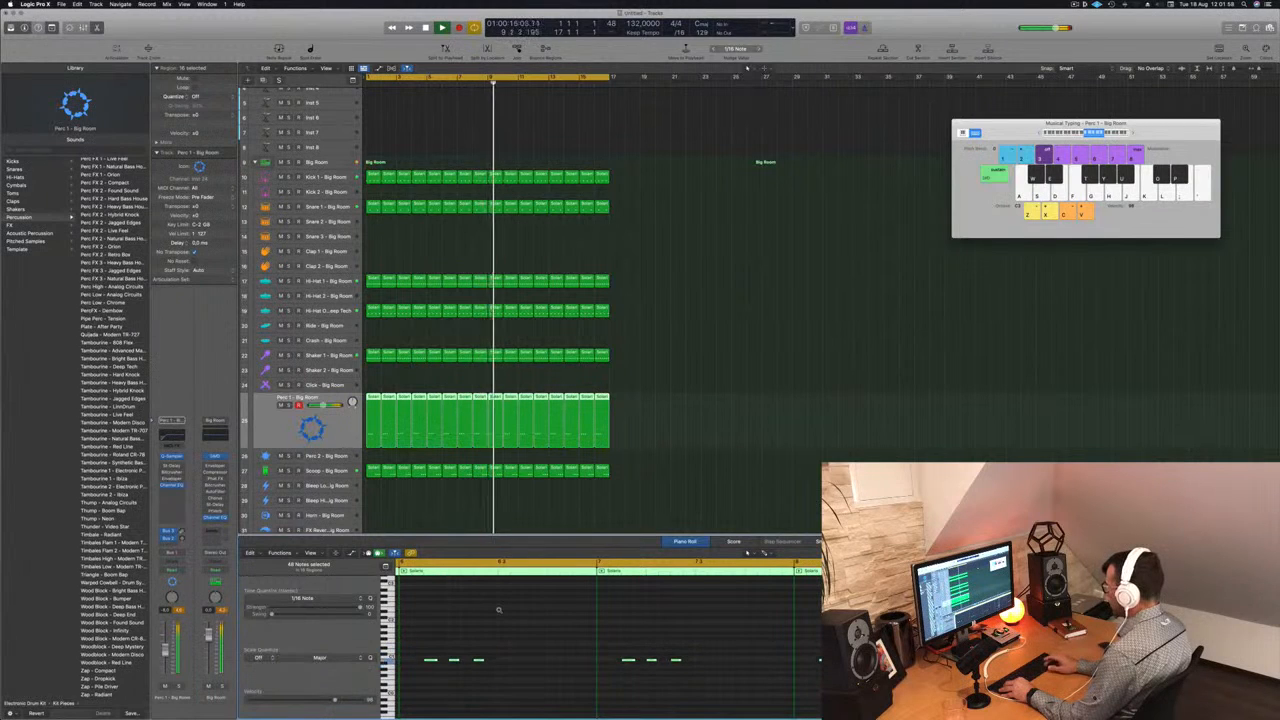
key(alt+Up)
key(alt+Up)
key(alt+Up)
key(alt+Up)
key(alt+Up)
key(alt+Up)
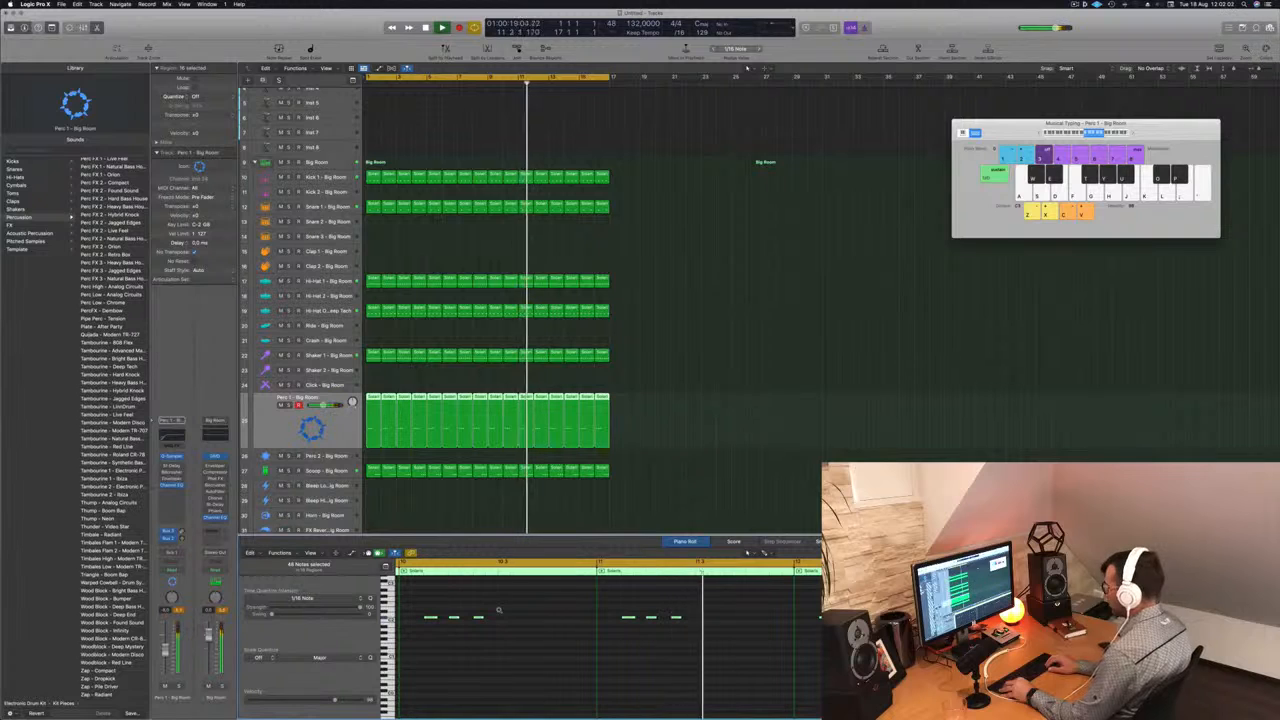
key(alt+Down)
key(alt+Down)
key(alt+Down)
key(Return)
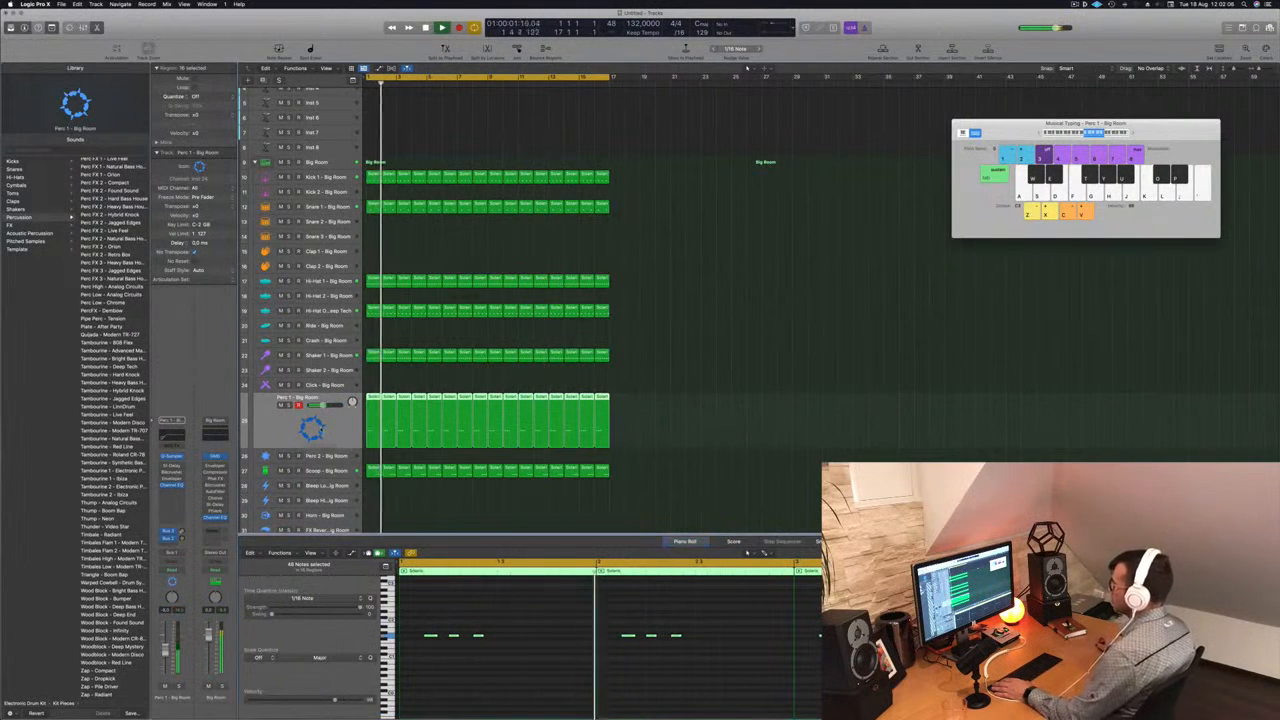
key(Return)
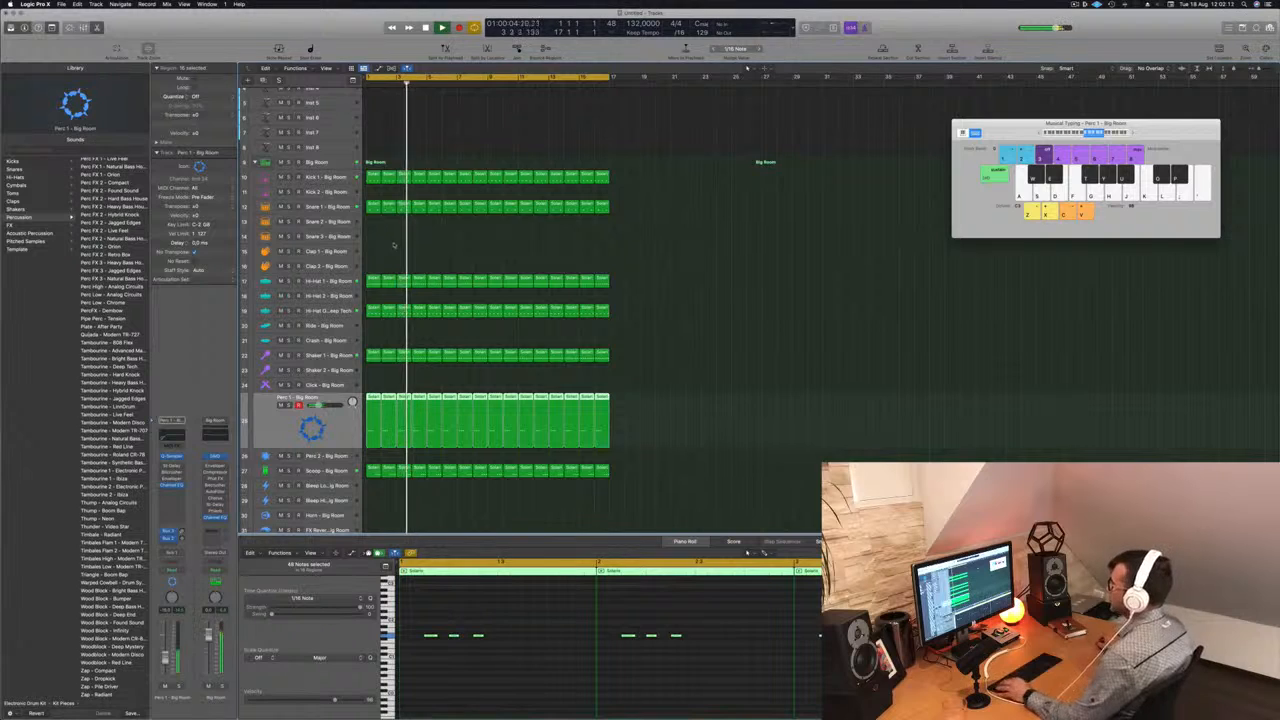
- Copy the first Snare 1 region to the Snare 3 track and keep only the note on beat 4
key(super+Right)
click(375, 208)
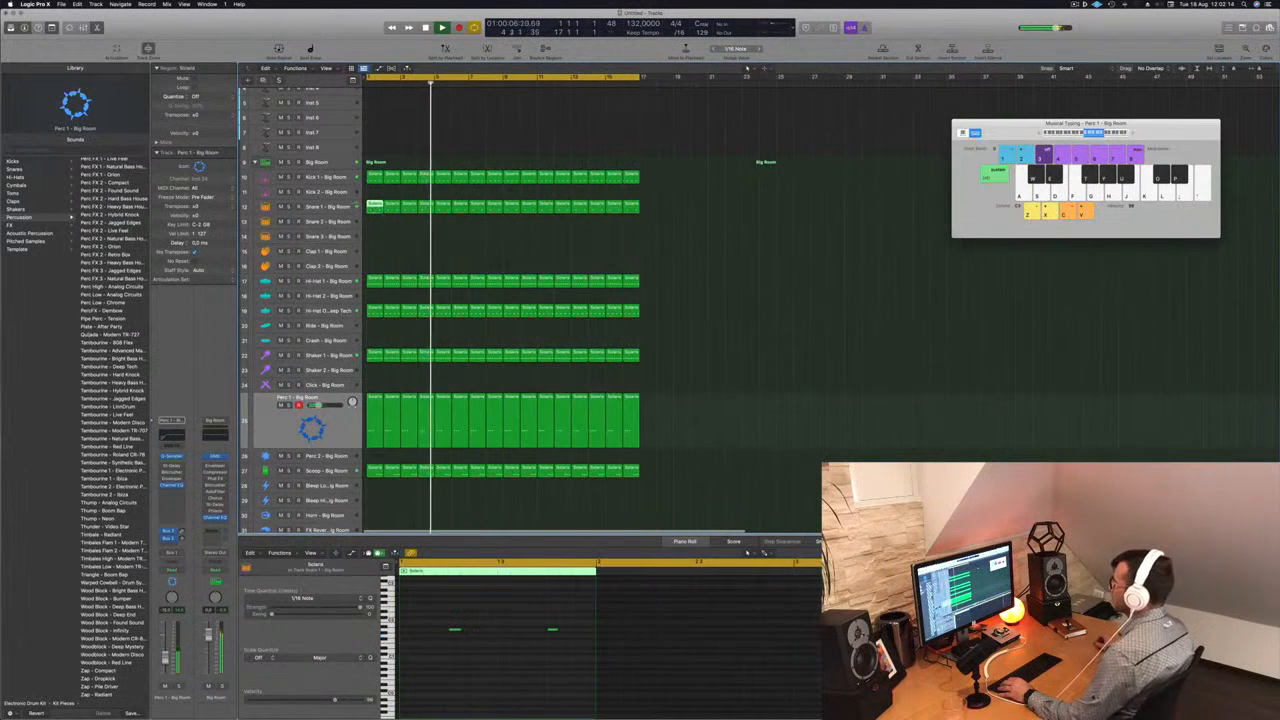
click(346, 208)
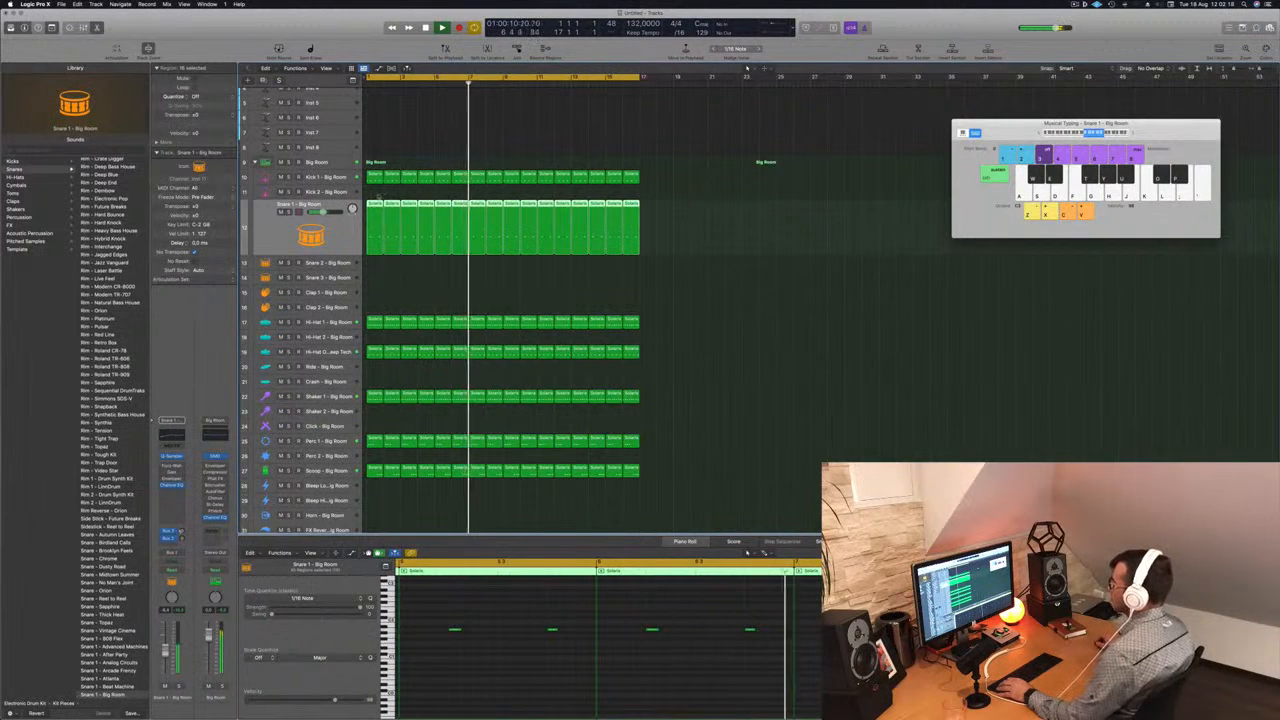
click(420, 272)
key(space)
drag(371, 204, 368, 283)
click(552, 629)
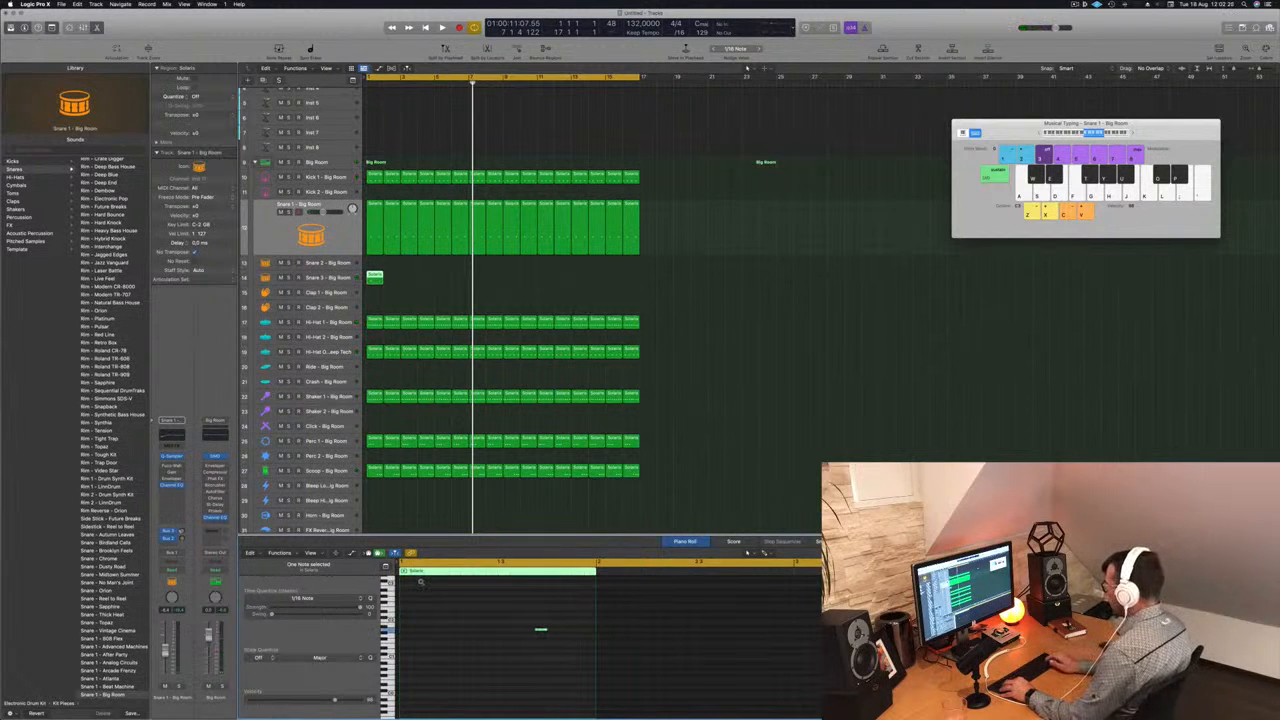
key(space)
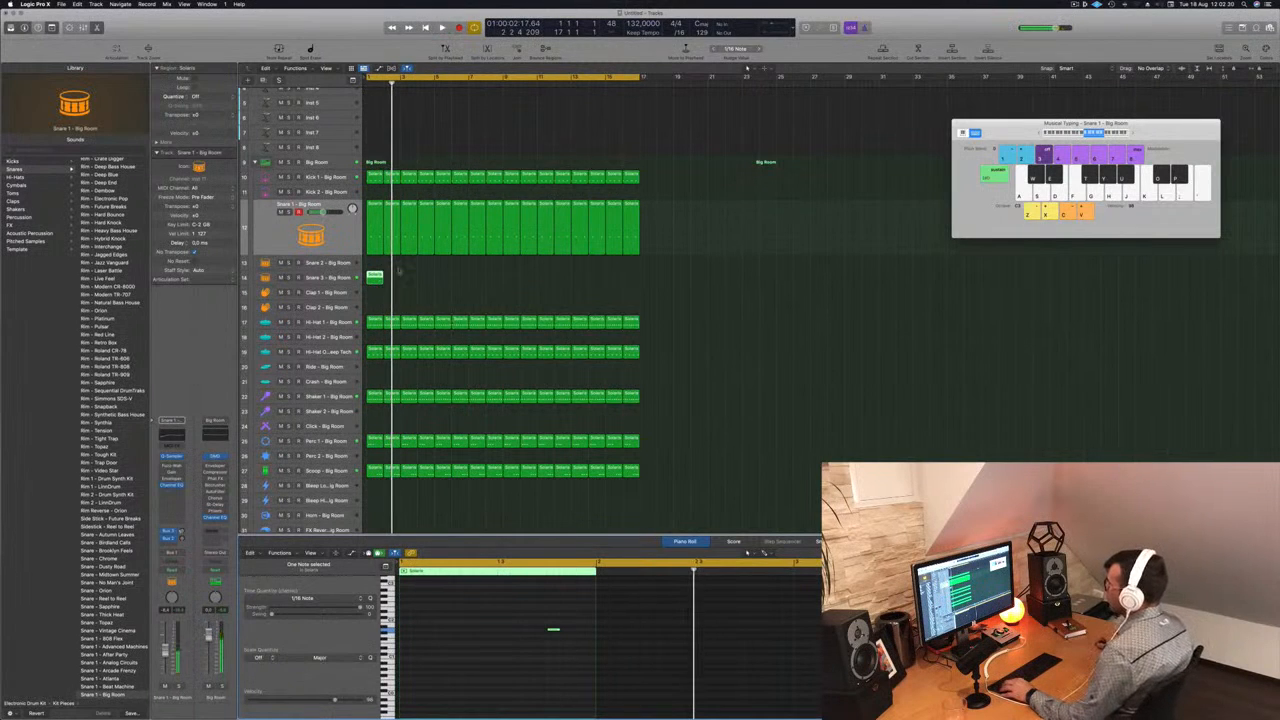
- Repeat the Snare 3 region up to bar 17 and play the beat from the start
drag(376, 277, 446, 284)
key(space)
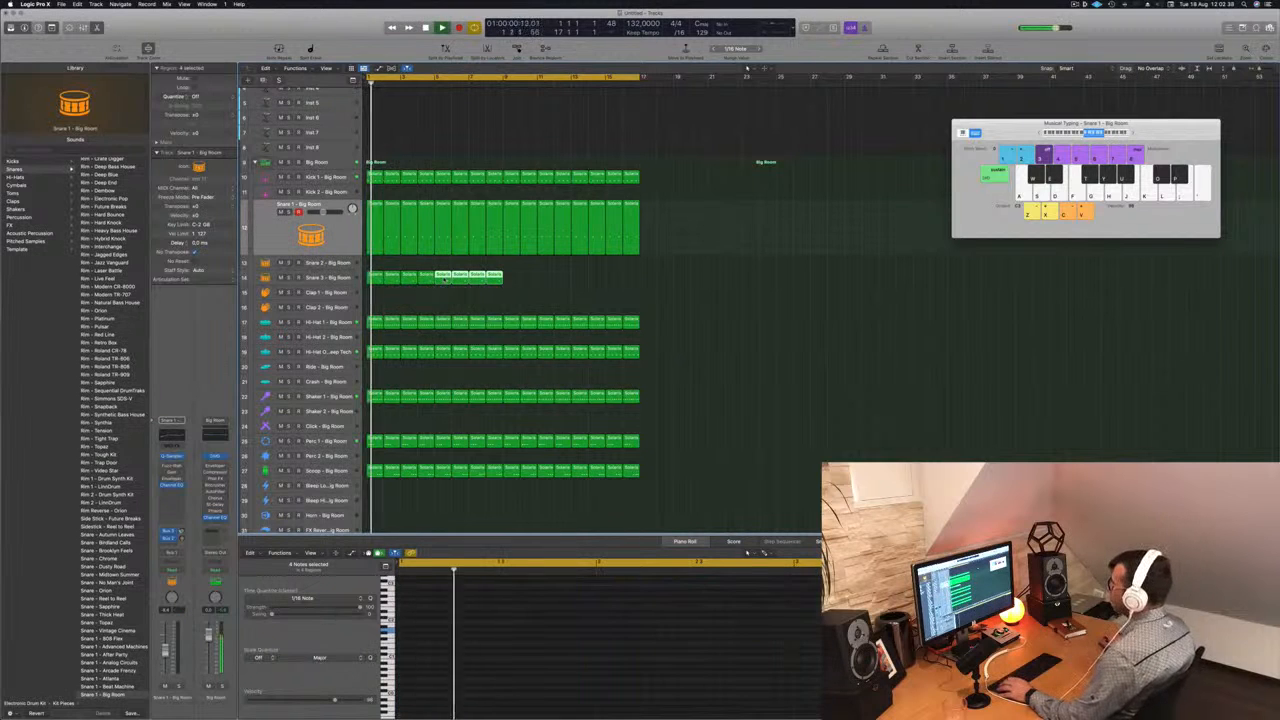
click(322, 278)
key(Return)
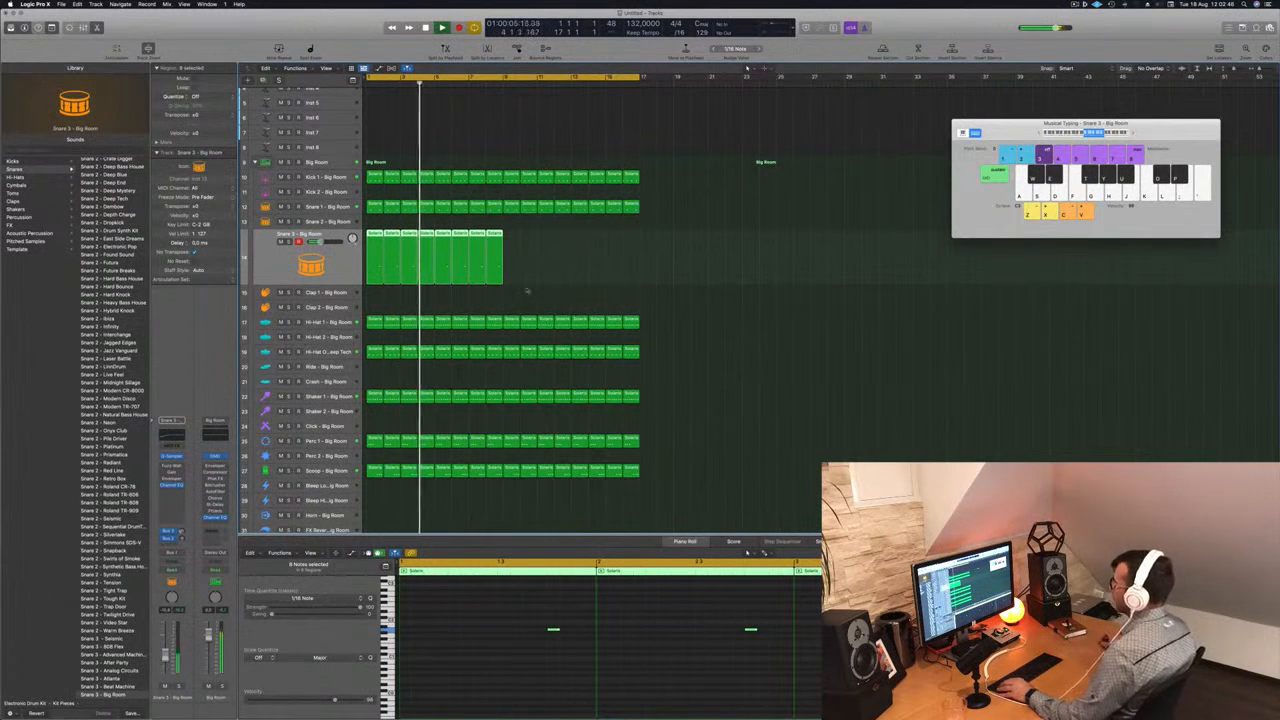
drag(375, 255, 510, 246)
scroll(484, 170, up, 3)
key(Return)
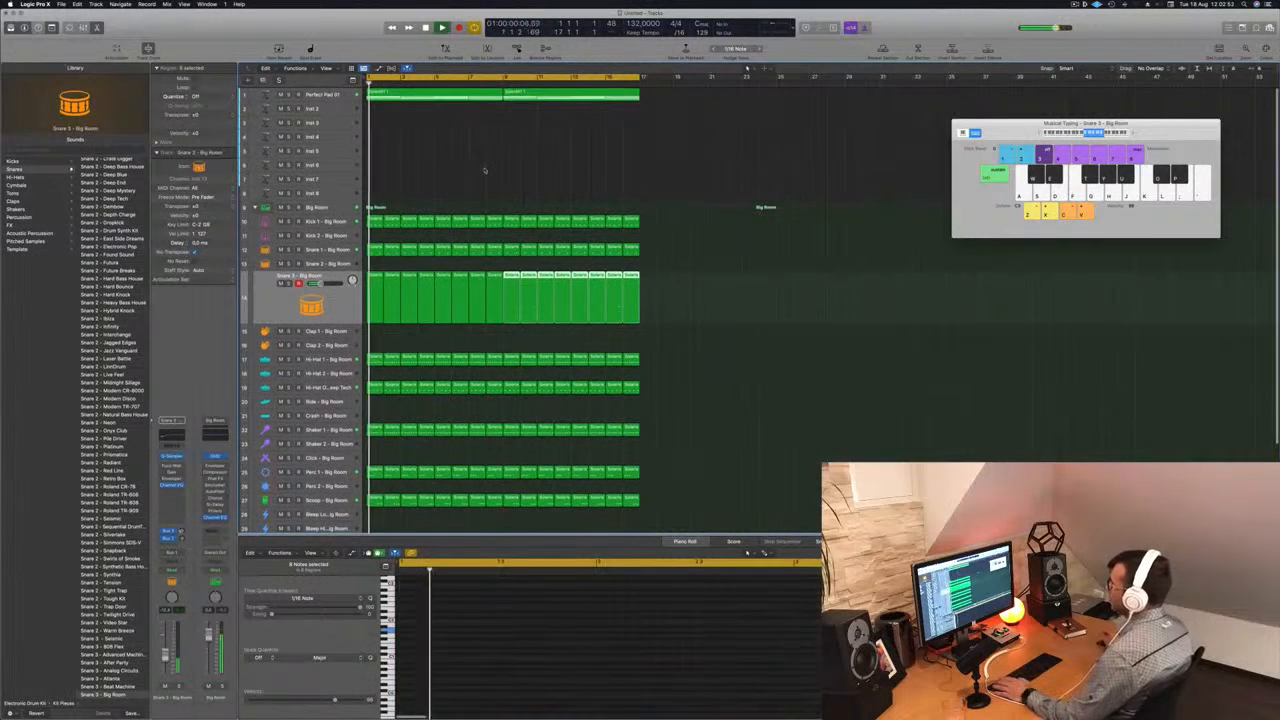
- Copy the first Snare 1 region to the Clap 1 track and reduce it to a single note in the middle of the bar
scroll(393, 302, down, 1)
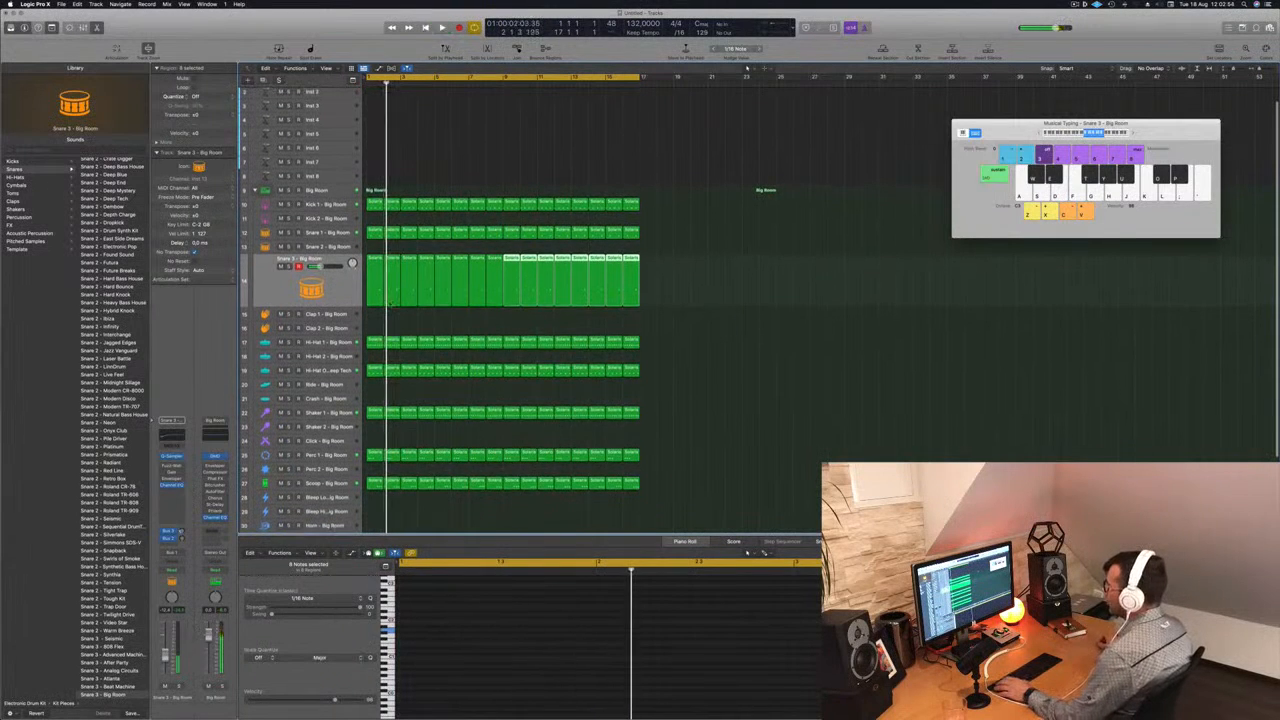
click(375, 232)
drag(375, 232, 375, 317)
drag(419, 604, 585, 647)
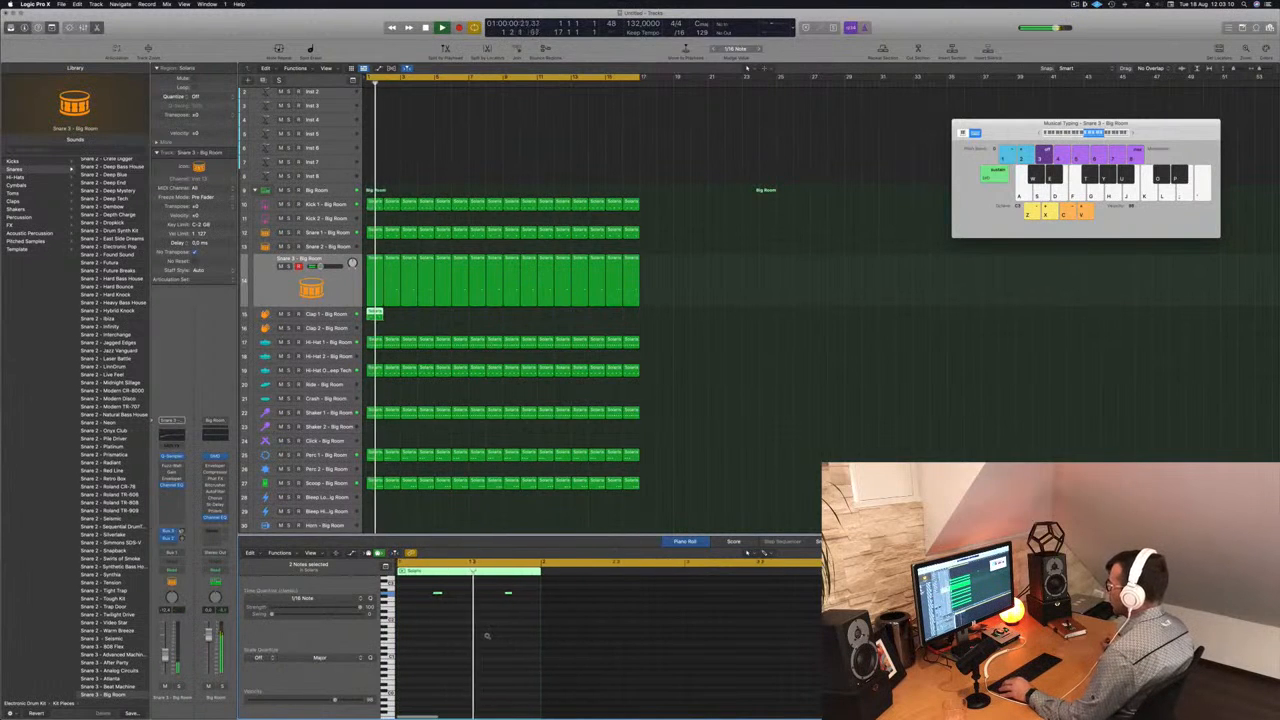
drag(441, 595, 403, 595)
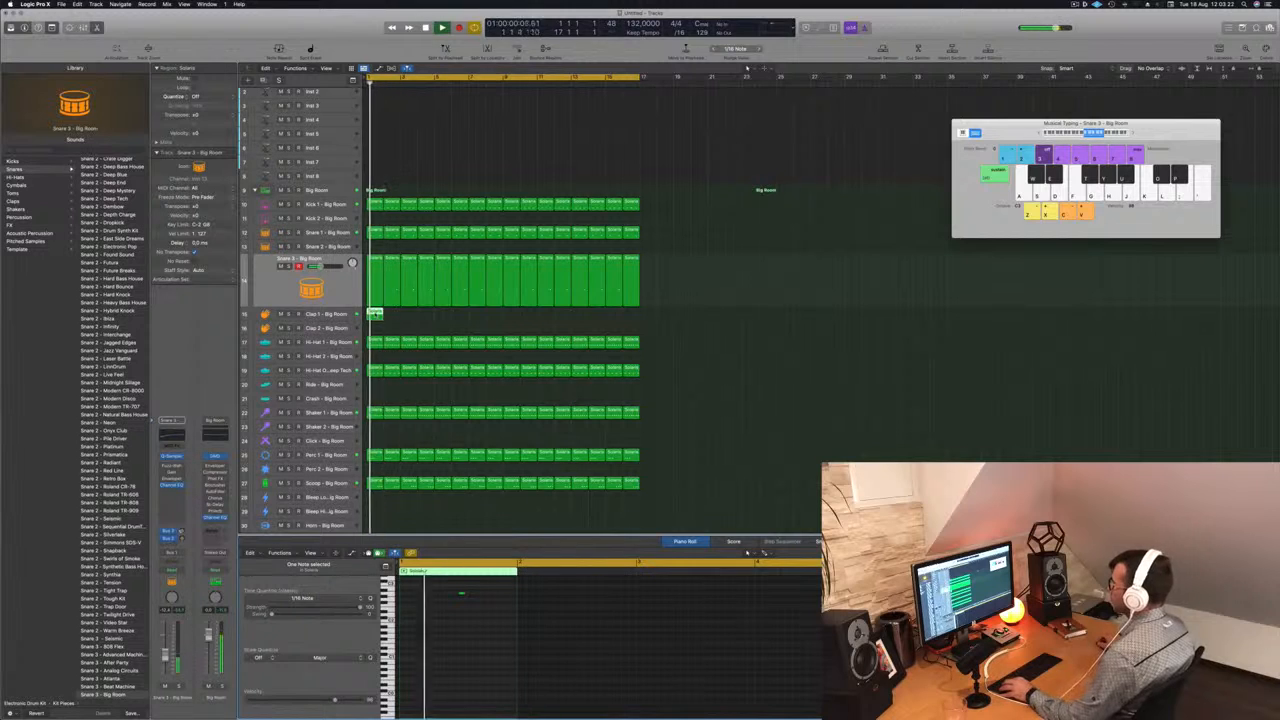
- Repeat the Clap 1 region up to bar 17 and play the Clap 1 track from the start
drag(376, 314, 531, 318)
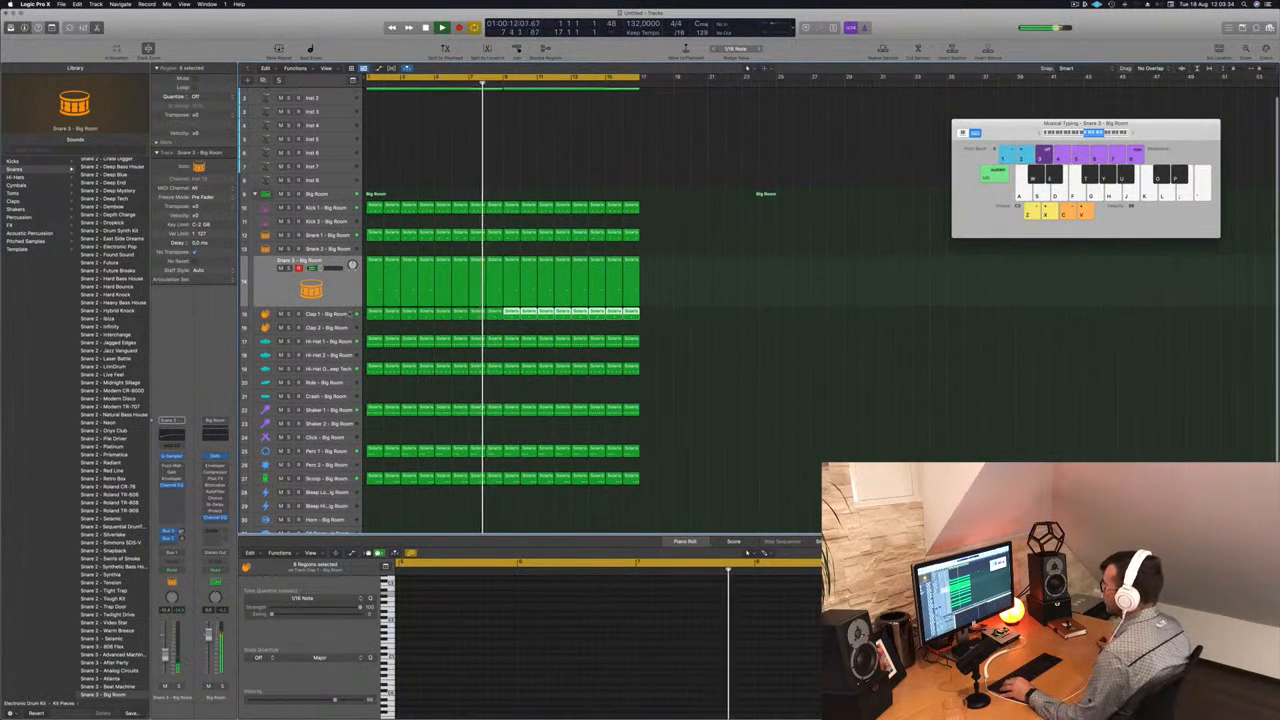
key(Down)
key(Return)
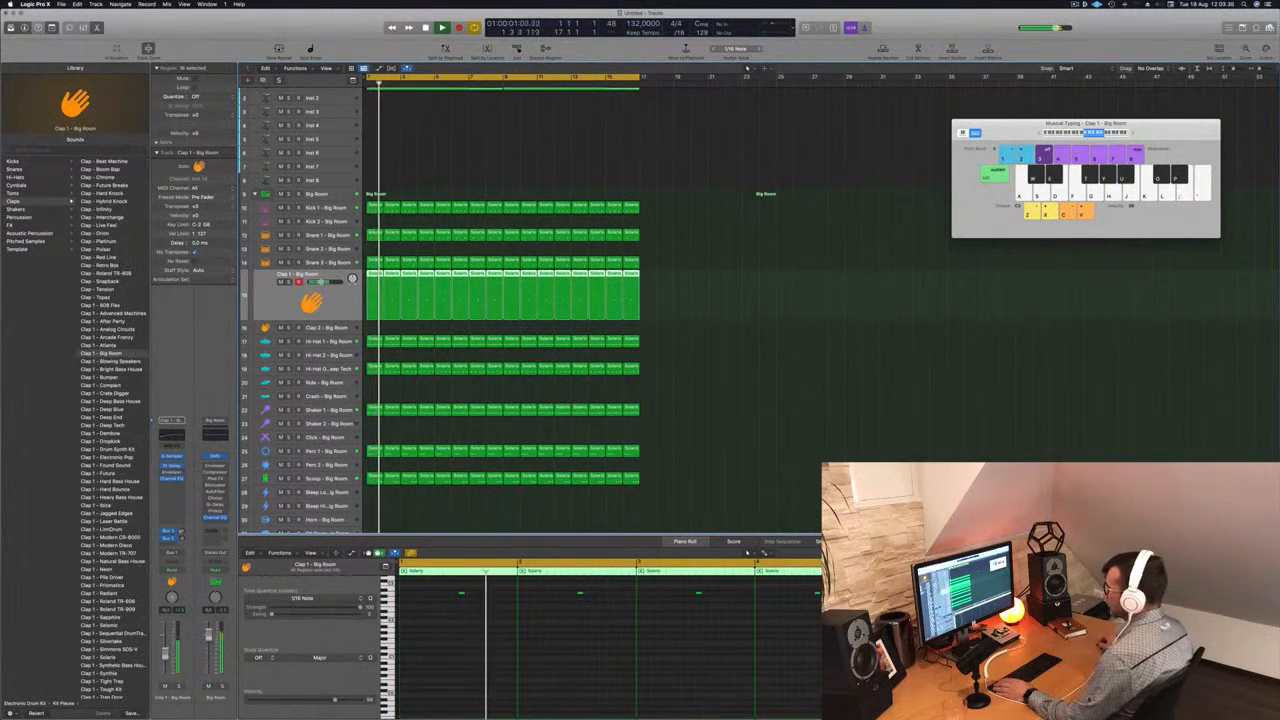
- Copy the first Perfect Pad region to the Inst 2 track and delete the upper chord notes, keeping only the lowest line
scroll(516, 148, up, 1)
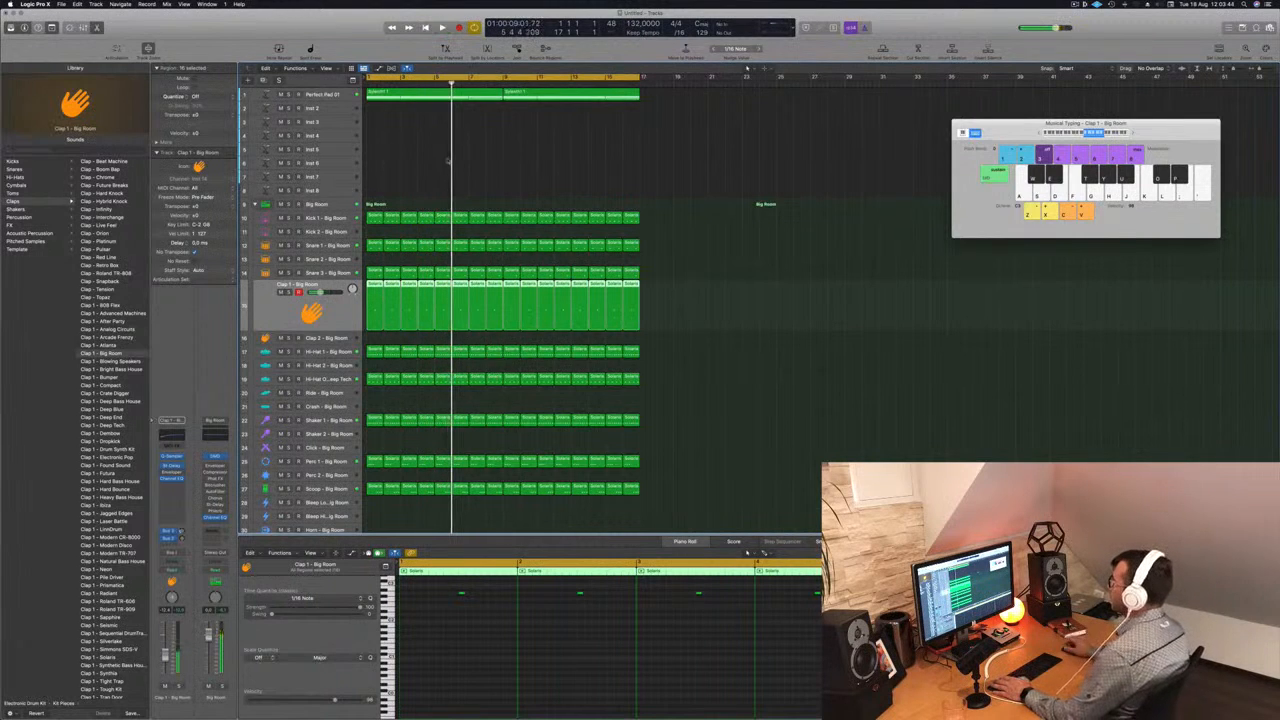
click(413, 94)
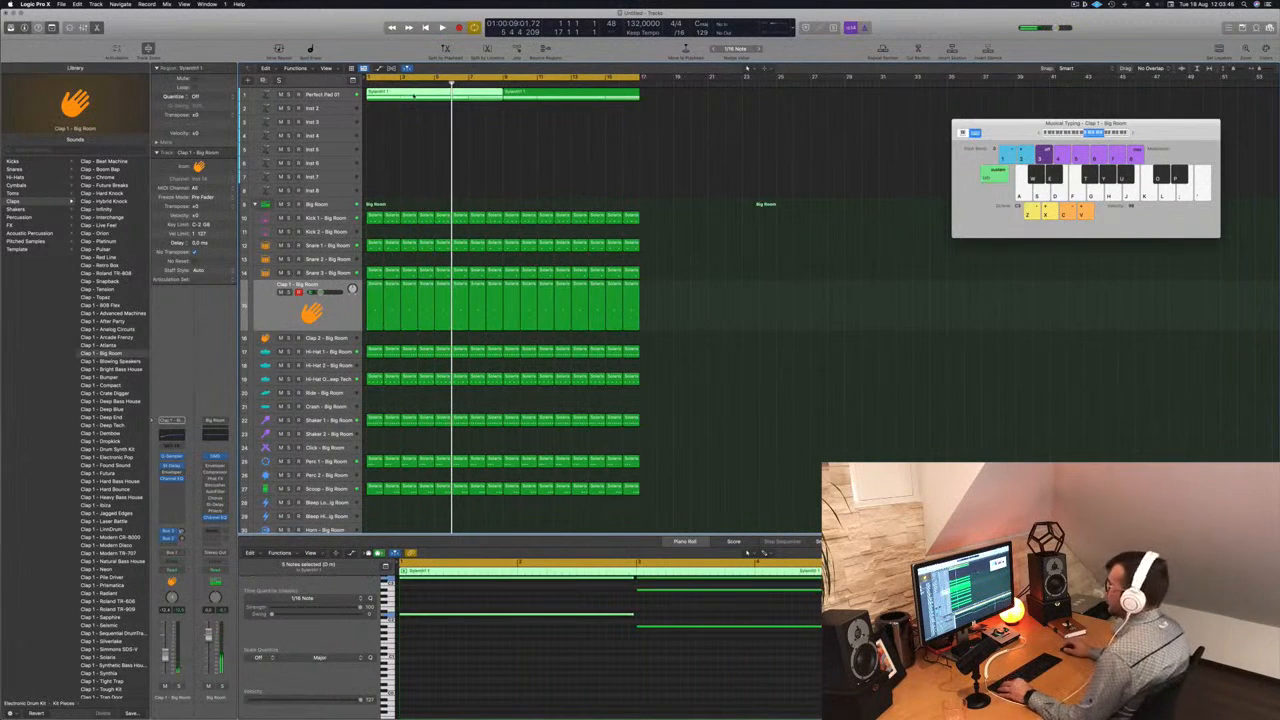
drag(410, 100, 411, 114)
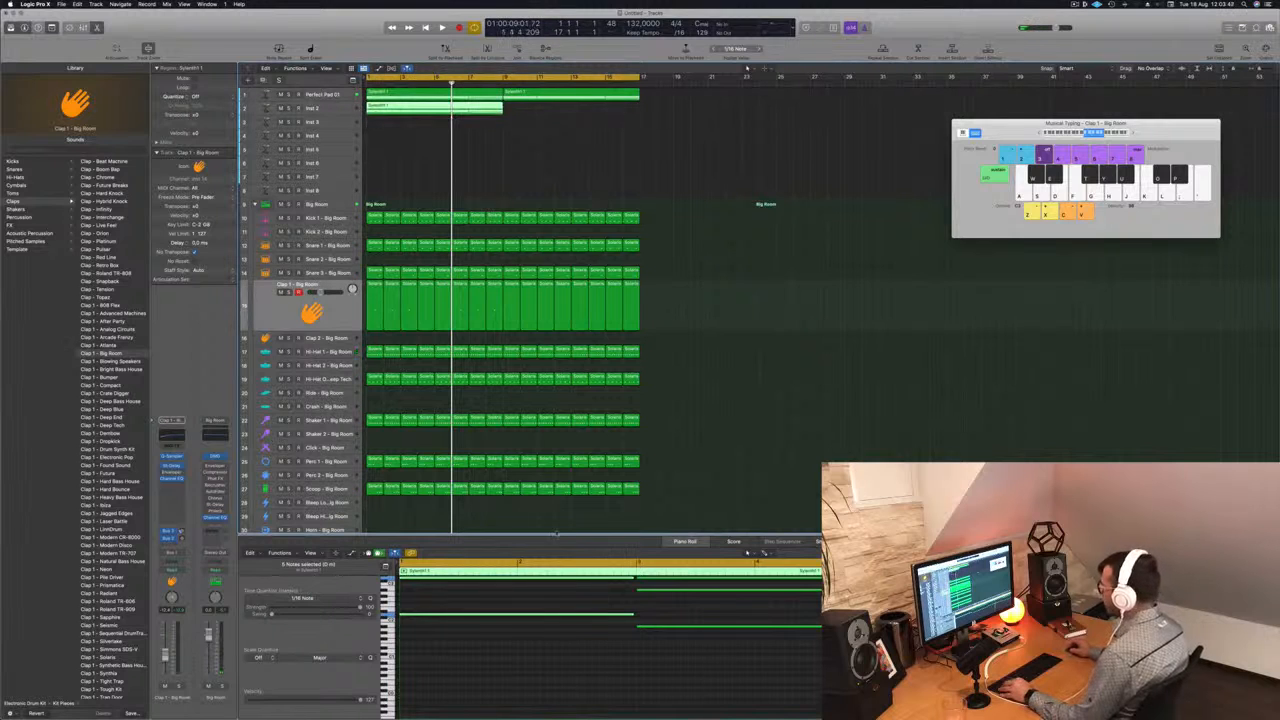
scroll(630, 583, down, 5)
scroll(517, 663, up, 5)
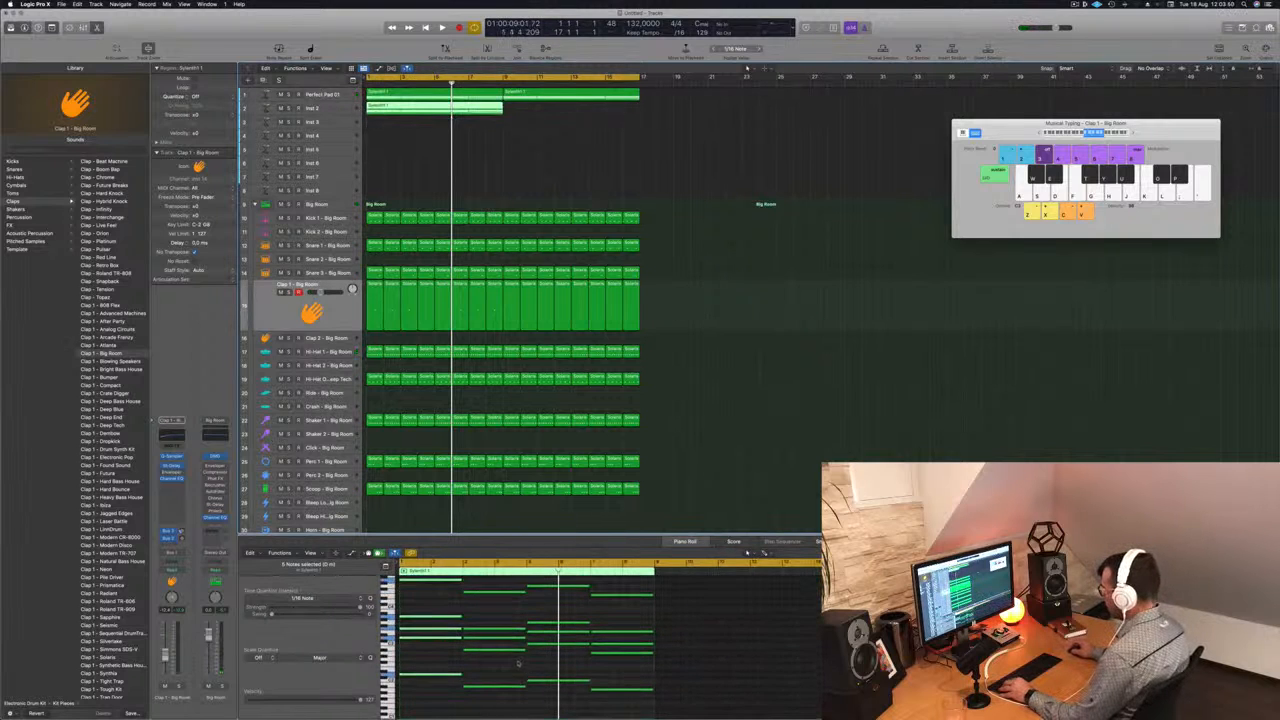
drag(430, 601, 612, 701)
key(Delete)
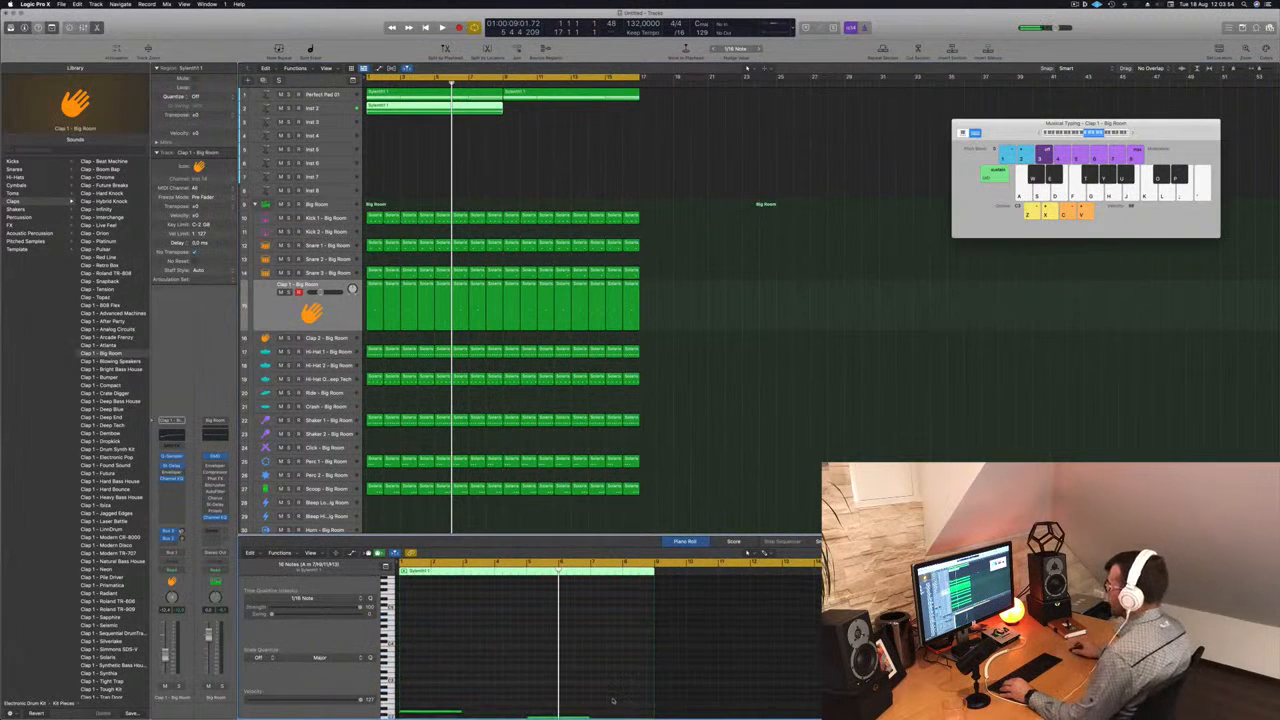
- Shorten the four remaining notes in the Inst 2 region to brief stabs at each chord's start and play them back
scroll(521, 665, down, 6)
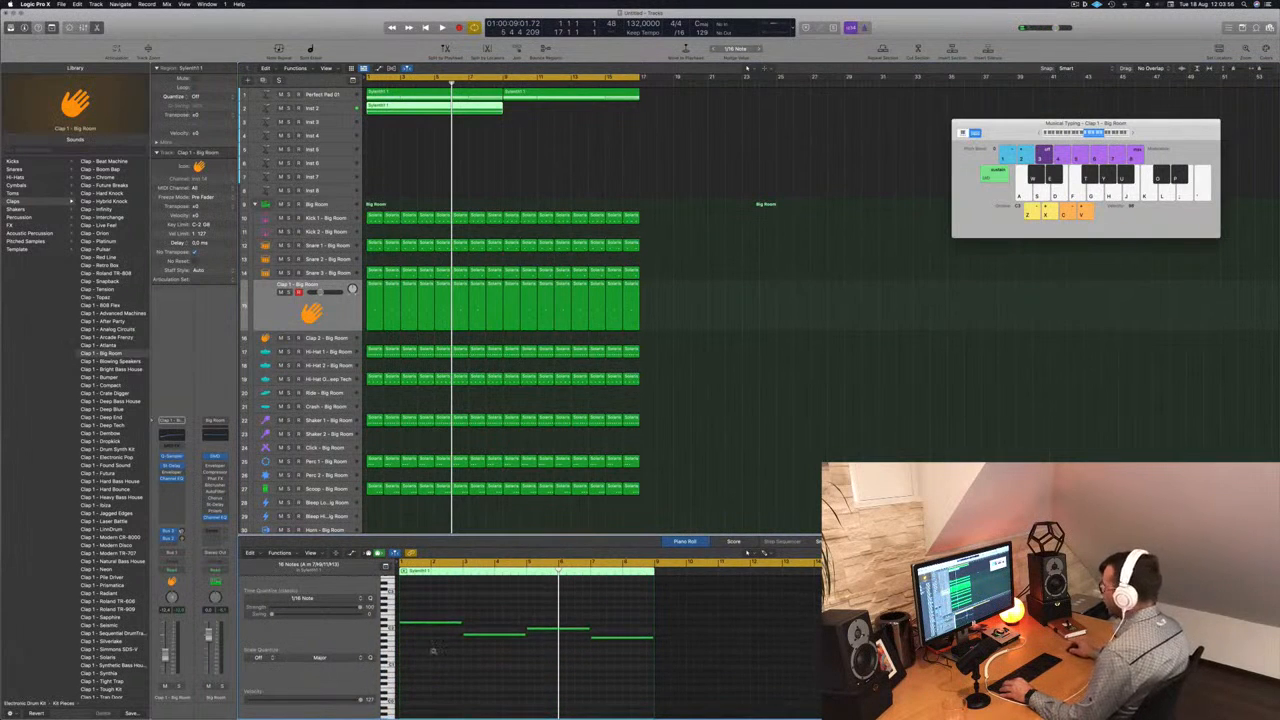
scroll(487, 660, up, 3)
scroll(498, 660, left, 4)
drag(452, 599, 746, 680)
drag(766, 638, 686, 641)
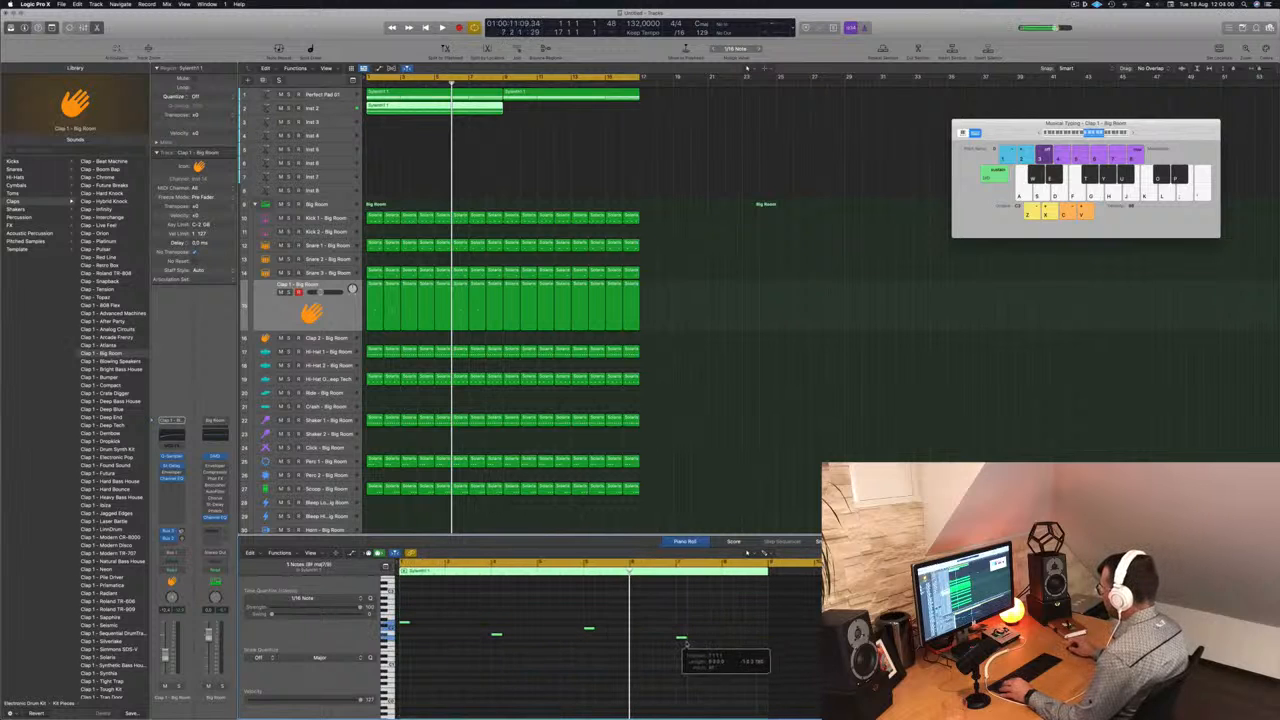
key(space)
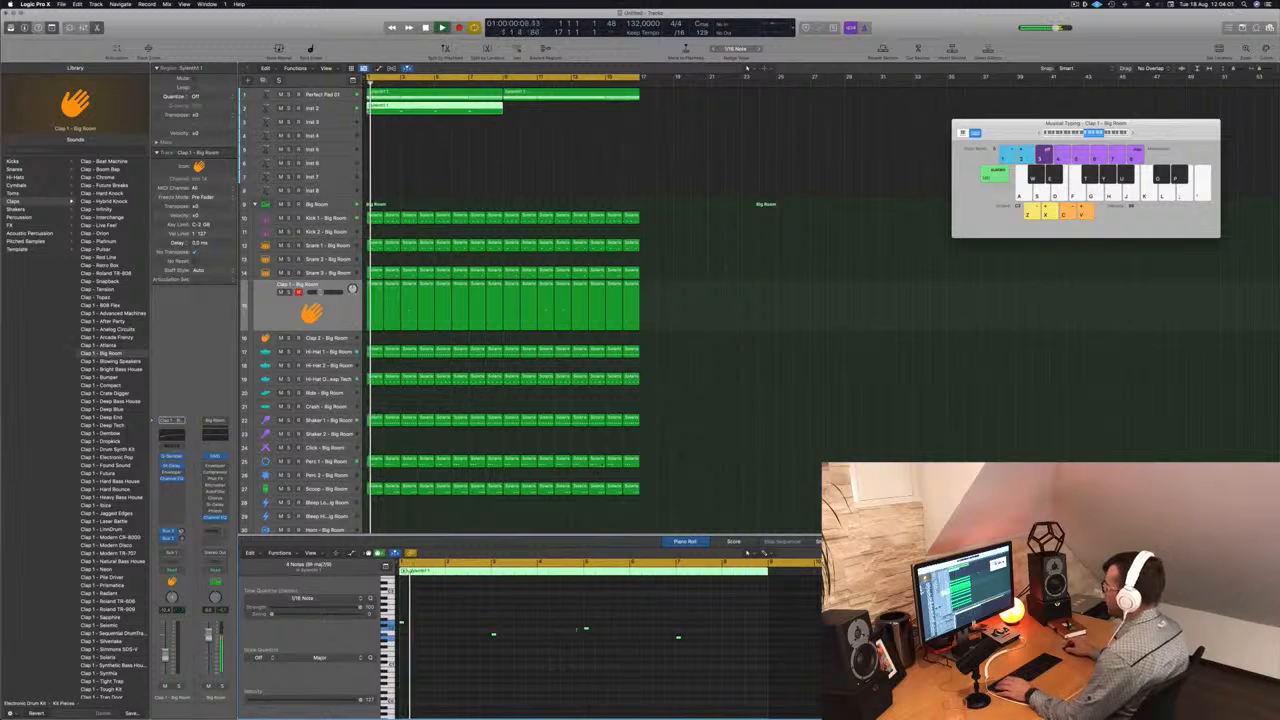
- On the Inst 2 track, duplicate the four short notes about three sixteenths after the originals and play the result
click(380, 108)
key(super+Right)
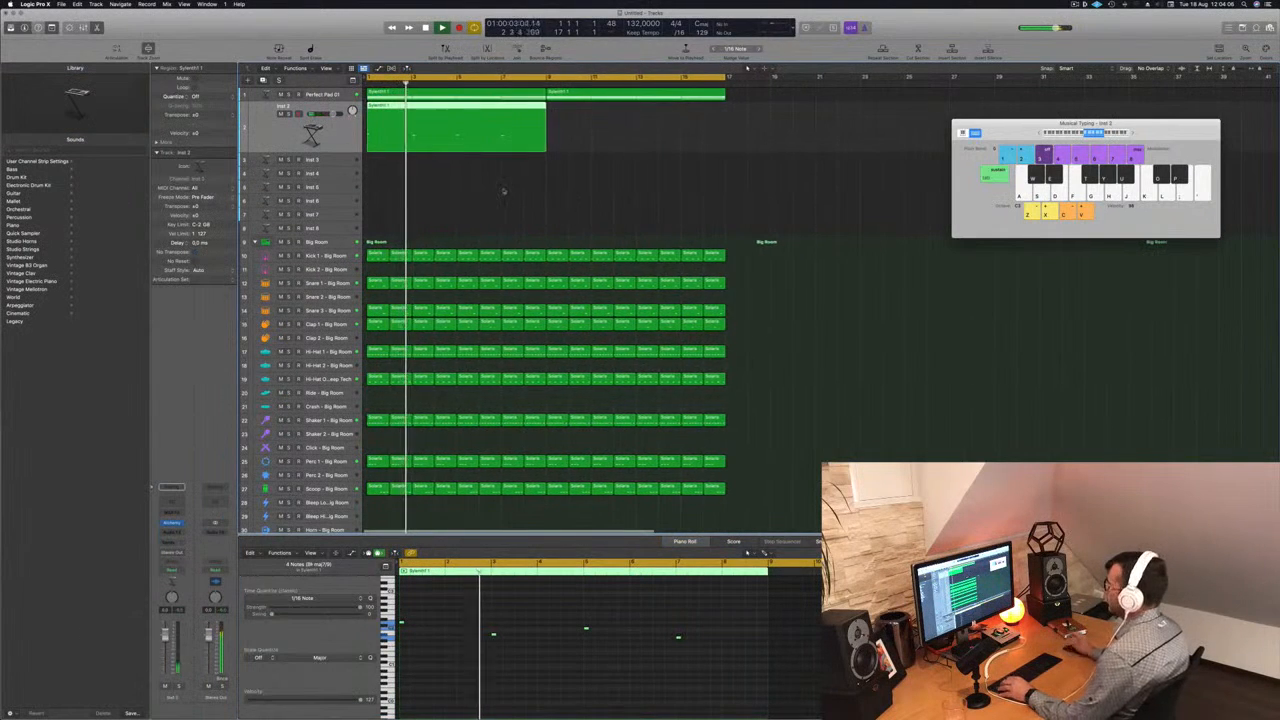
key(space)
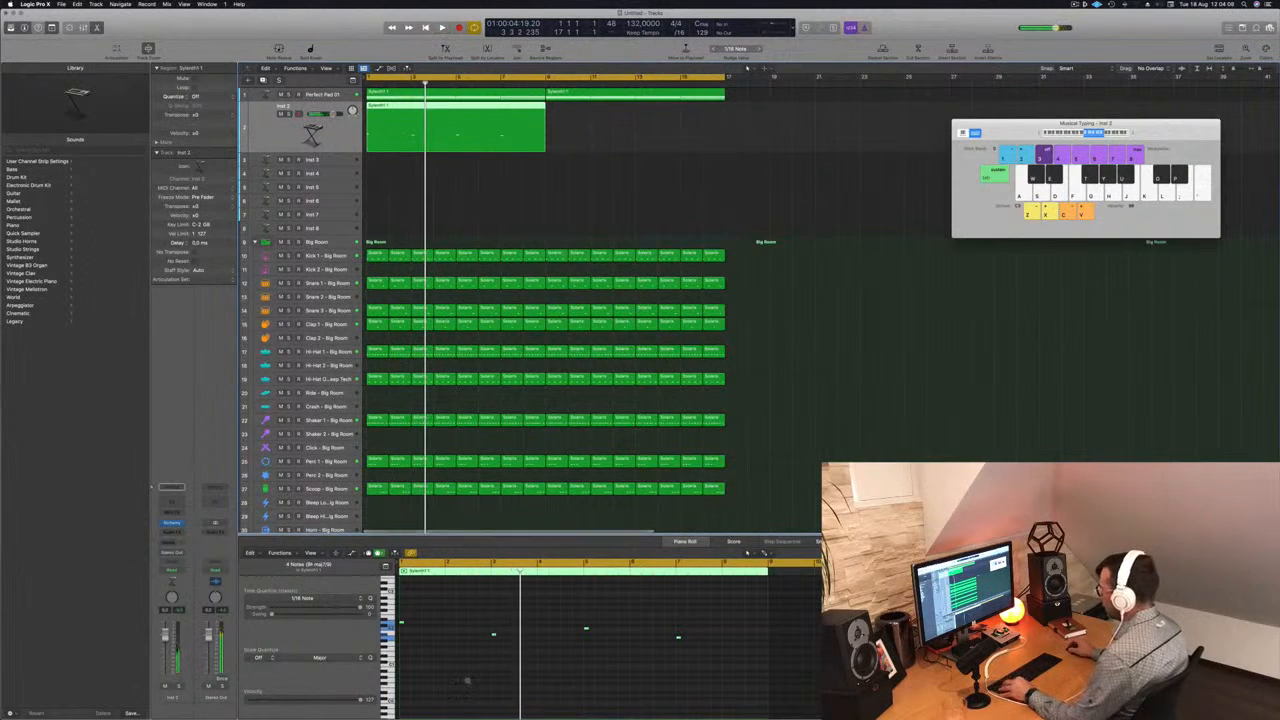
key(Return)
key(space)
click(415, 622)
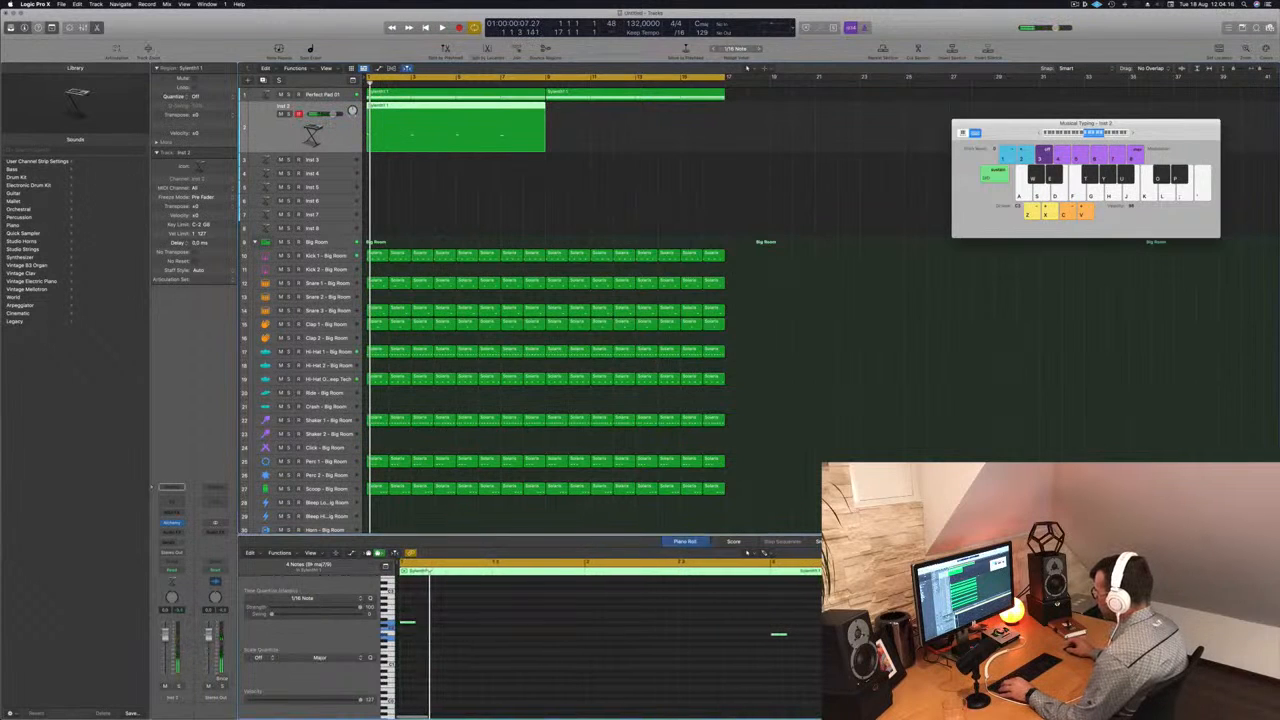
drag(412, 624, 432, 630)
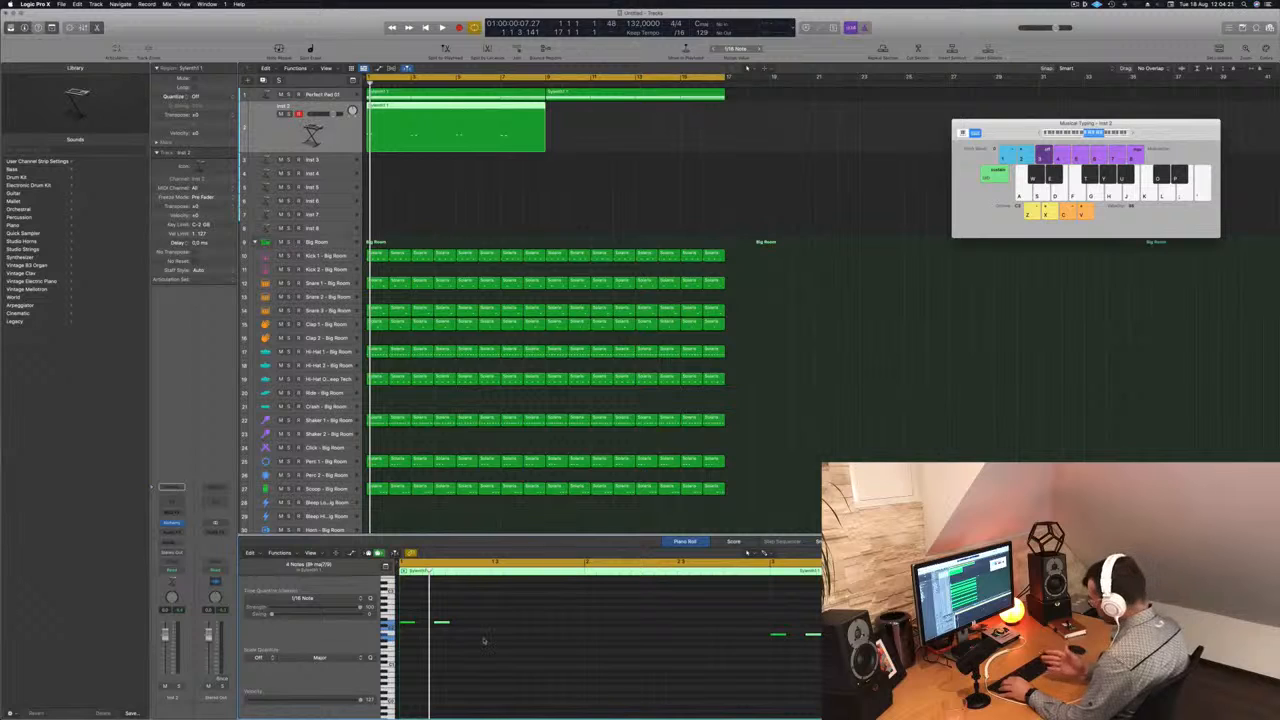
key(space)
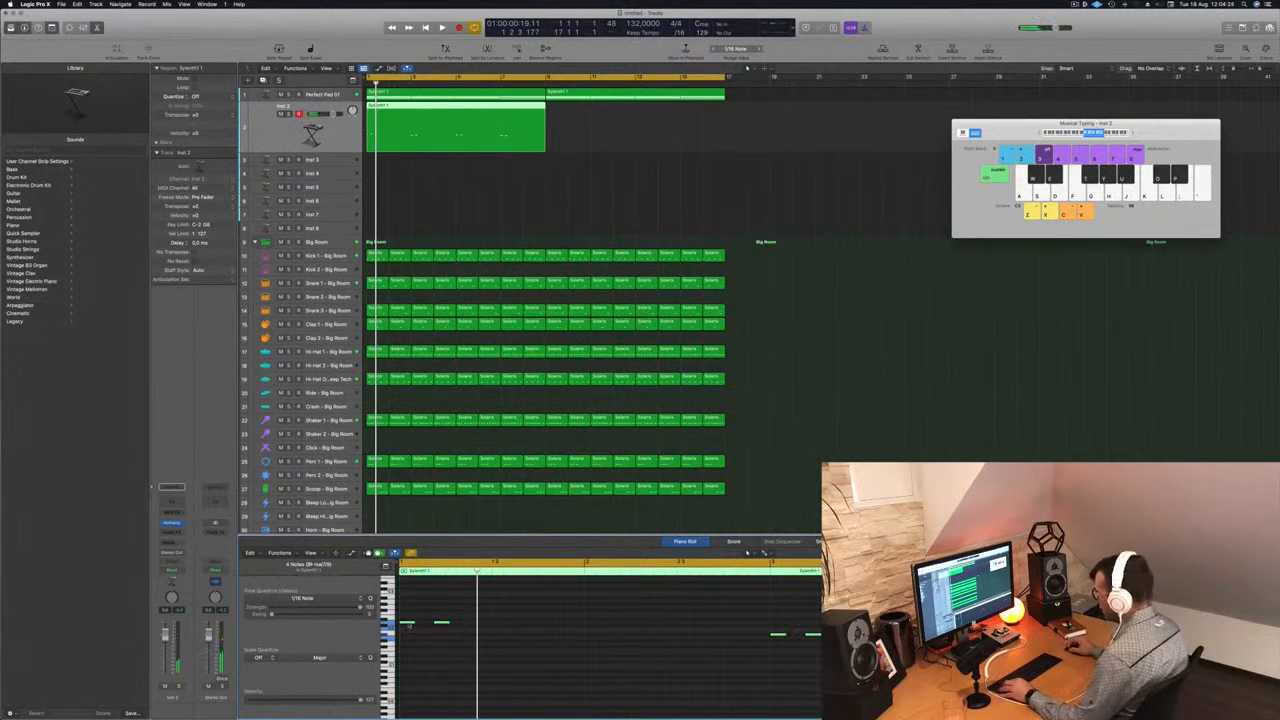
- Copy the first chord's two short notes further along the Inst 2 region, adjusting the copies' offset while playing them back
drag(416, 629, 478, 625)
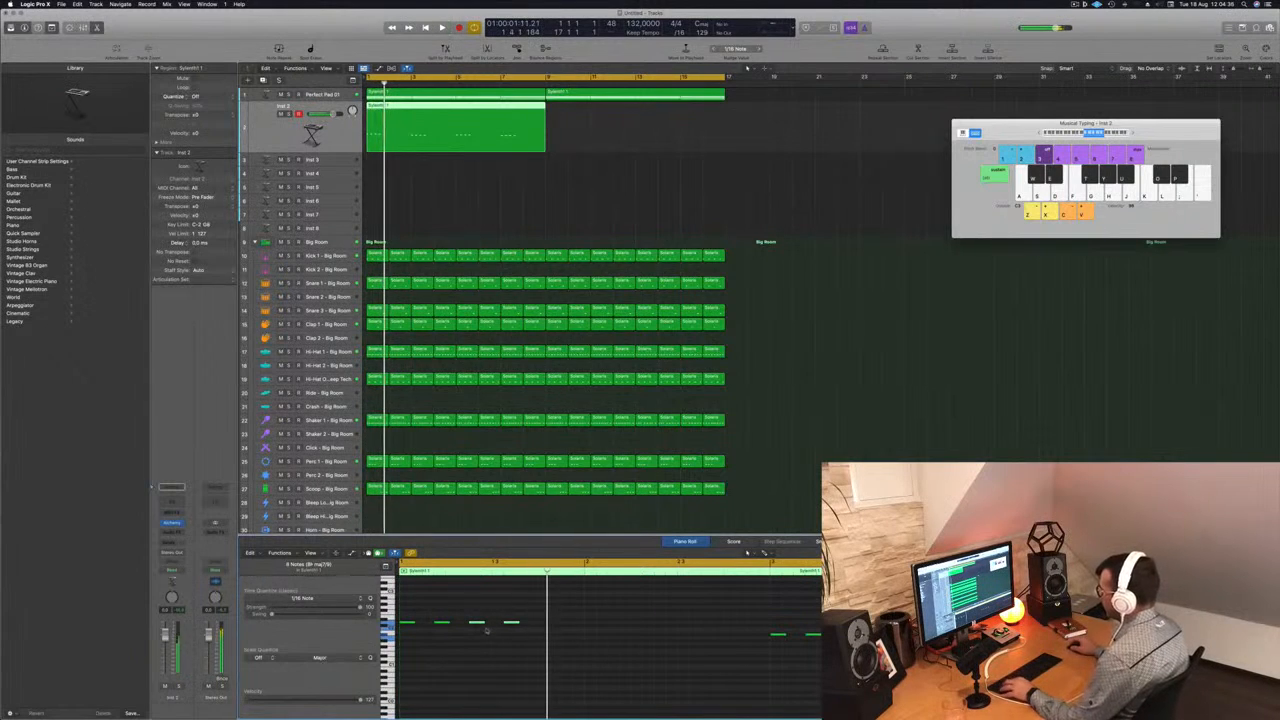
drag(478, 625, 486, 627)
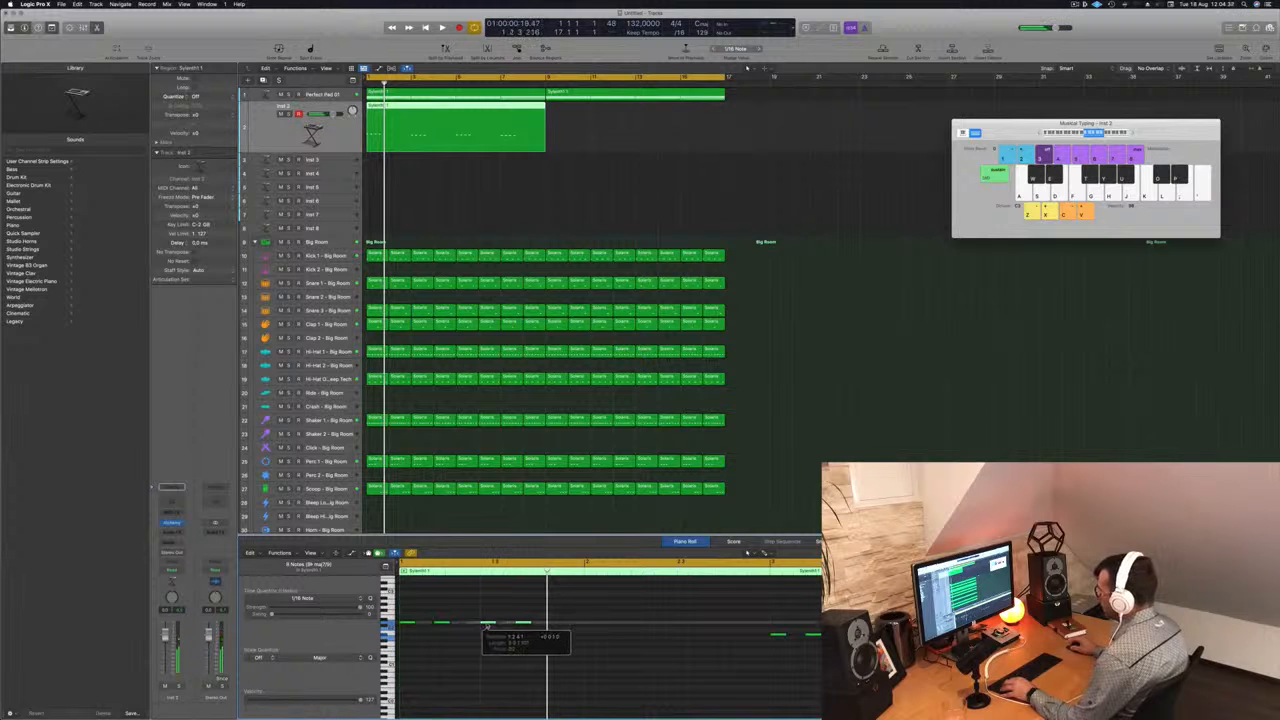
key(space)
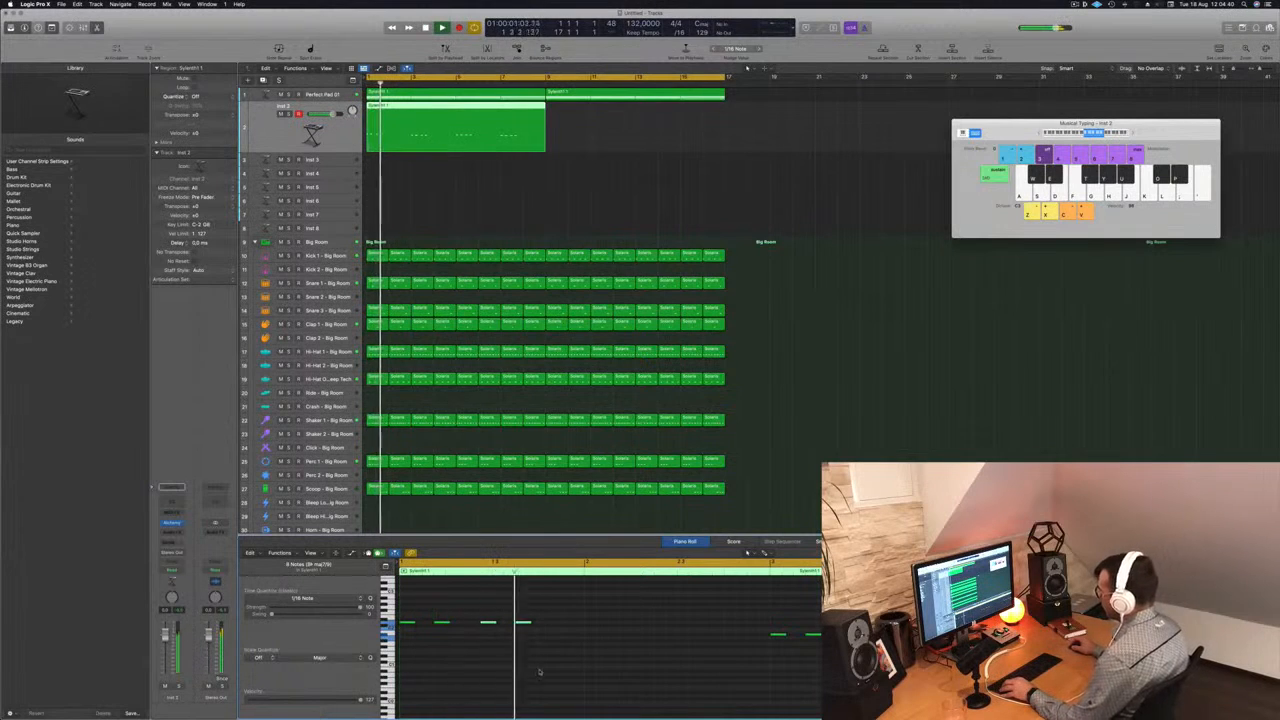
key(space)
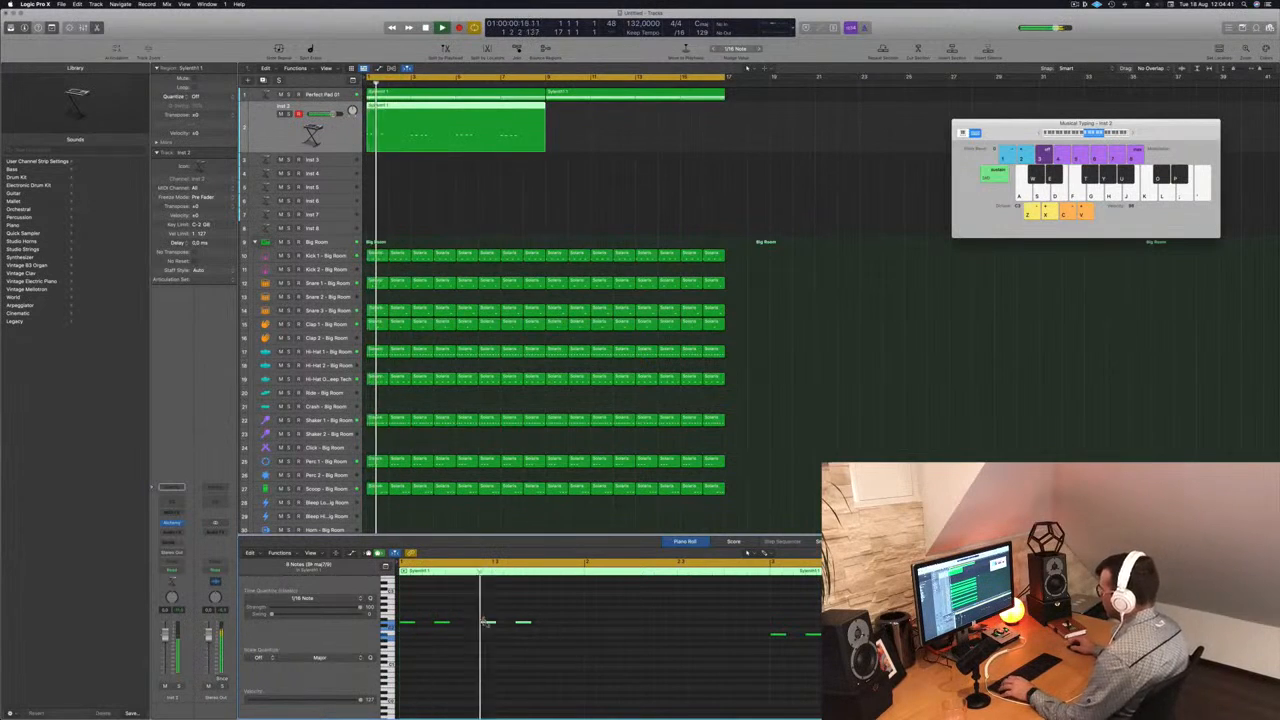
key(space)
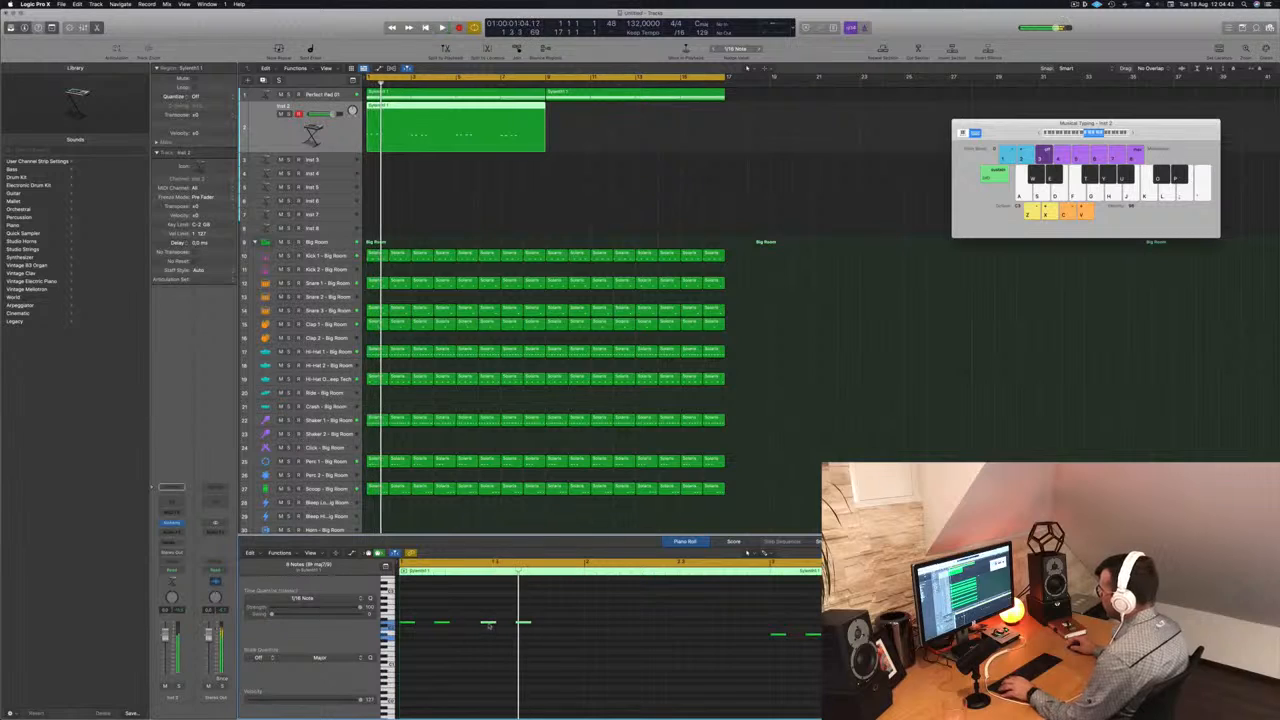
drag(488, 625, 503, 628)
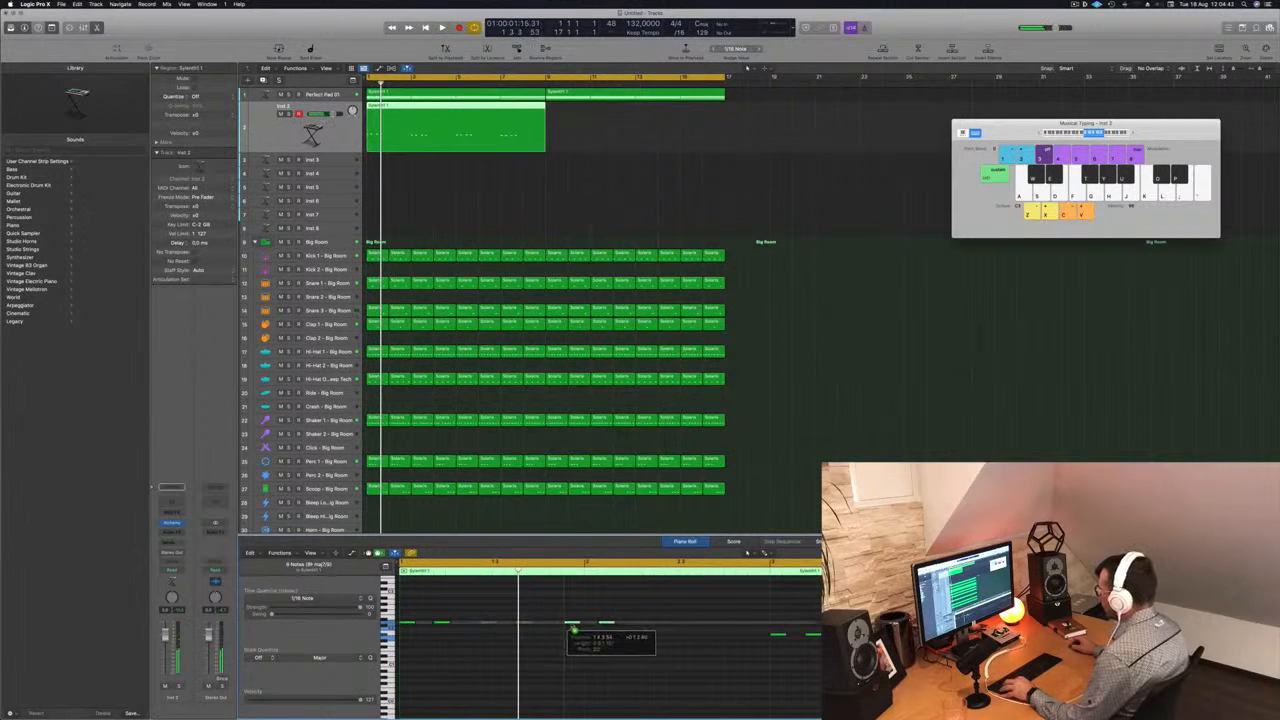
key(space)
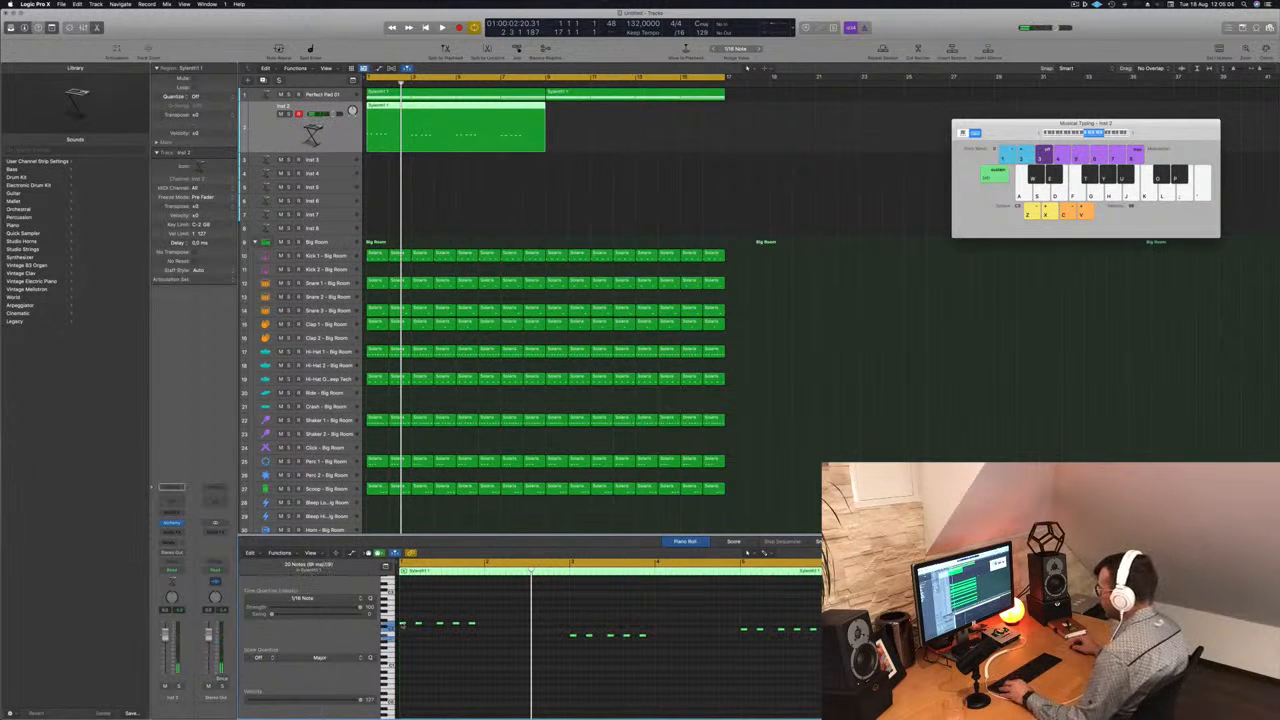
- Duplicate each chord's five-note group to fill its two bars, copy the Inst 2 region to bar 9 and play from the start
drag(406, 624, 456, 630)
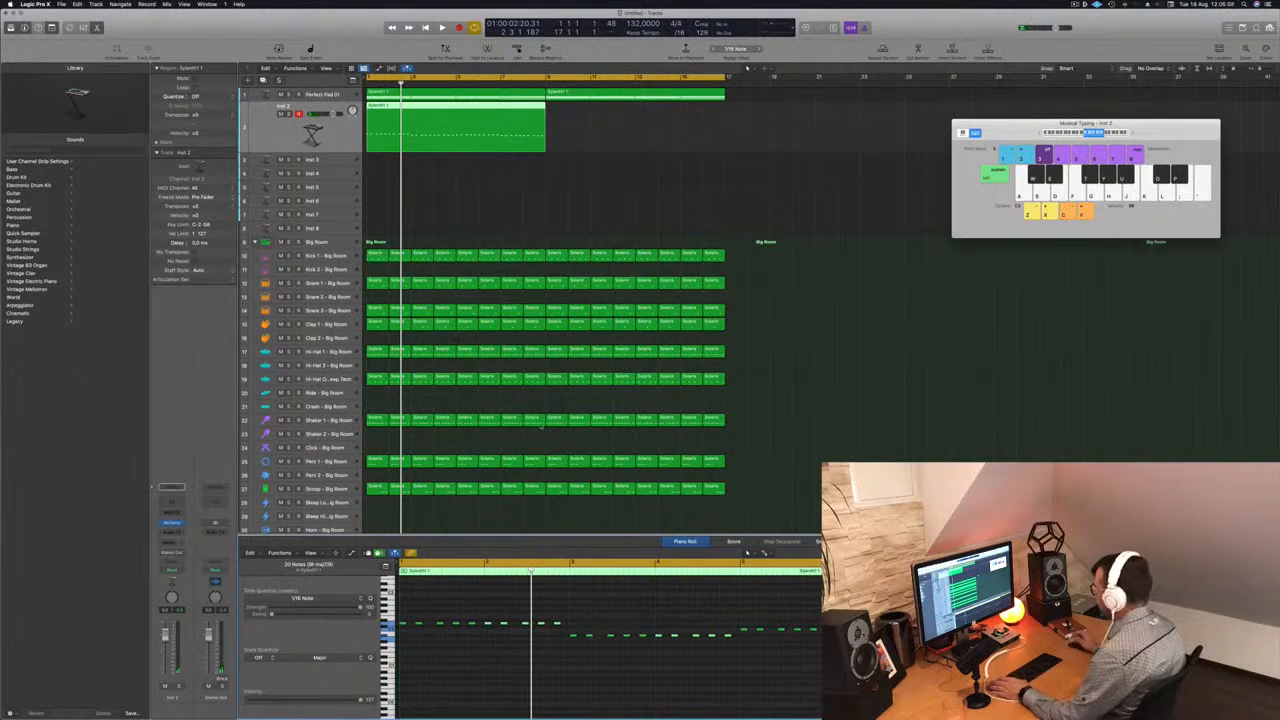
key(space)
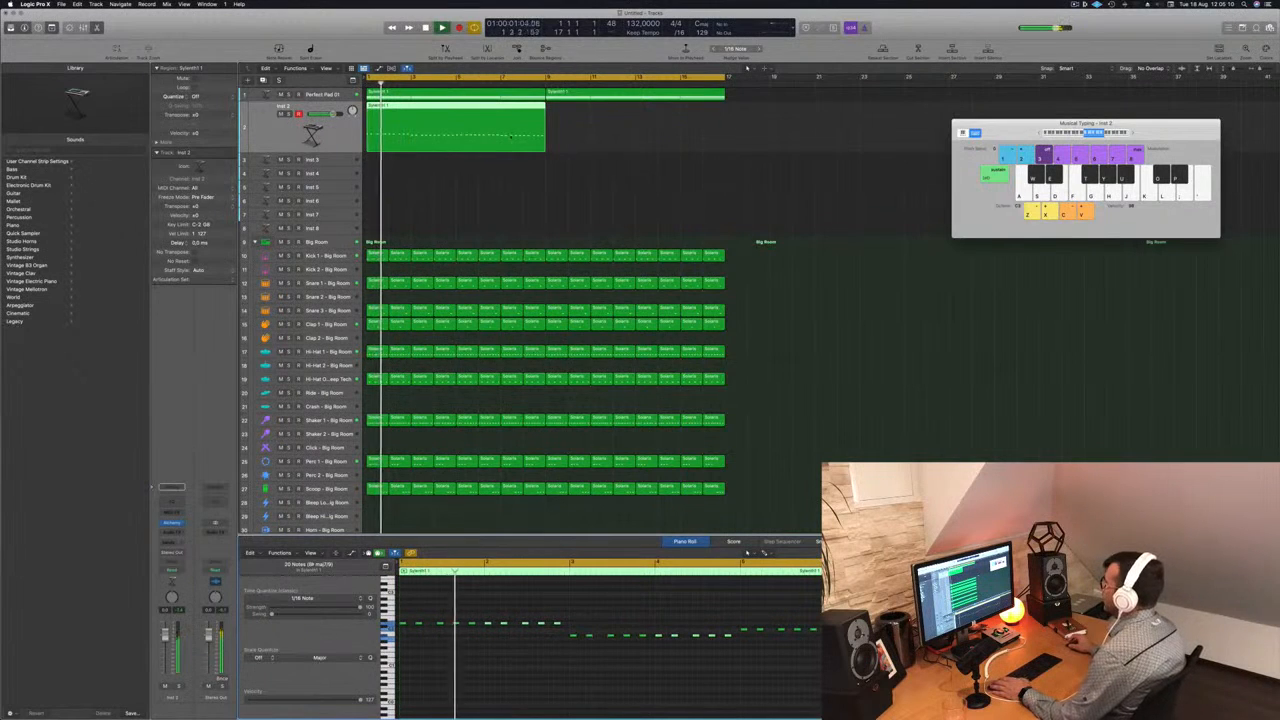
drag(420, 106, 600, 118)
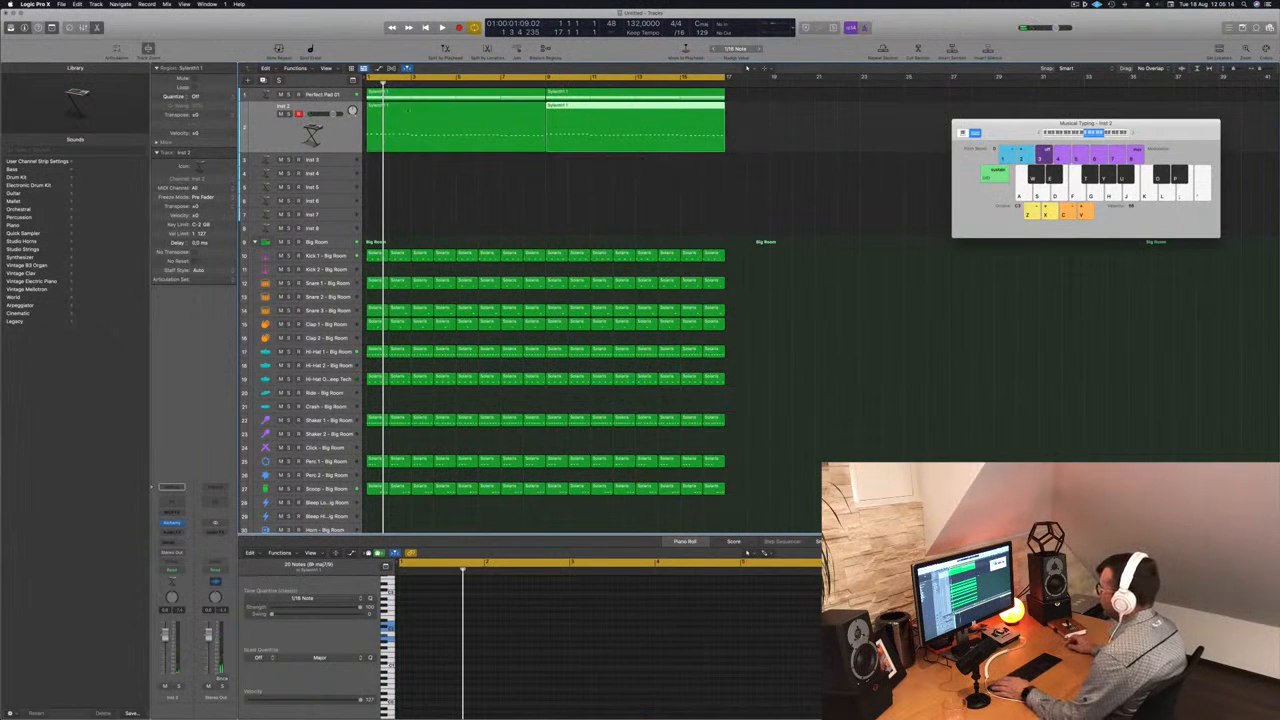
shift+click(470, 118)
key(space)
key(Return)
- Open Alchemy on the Inst 2 track, filter its presets to the Bass category and load 70s Classic Synth Bass
click(172, 523)
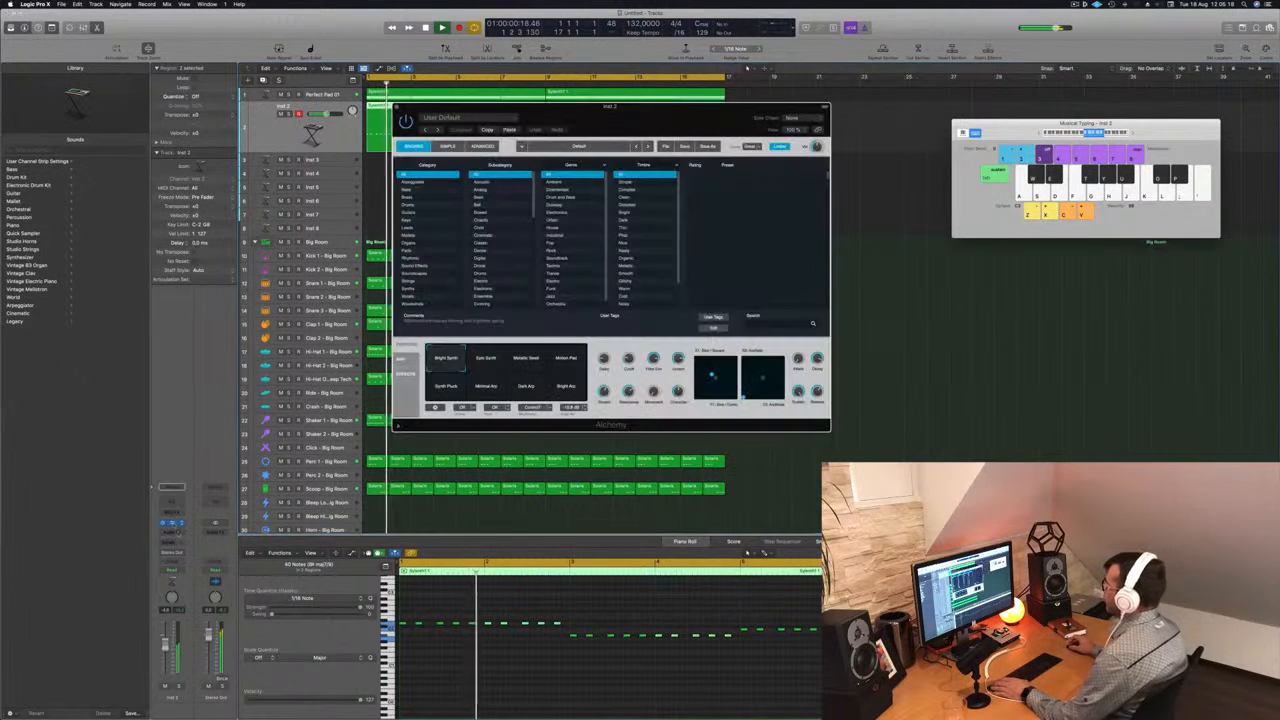
drag(508, 107, 649, 141)
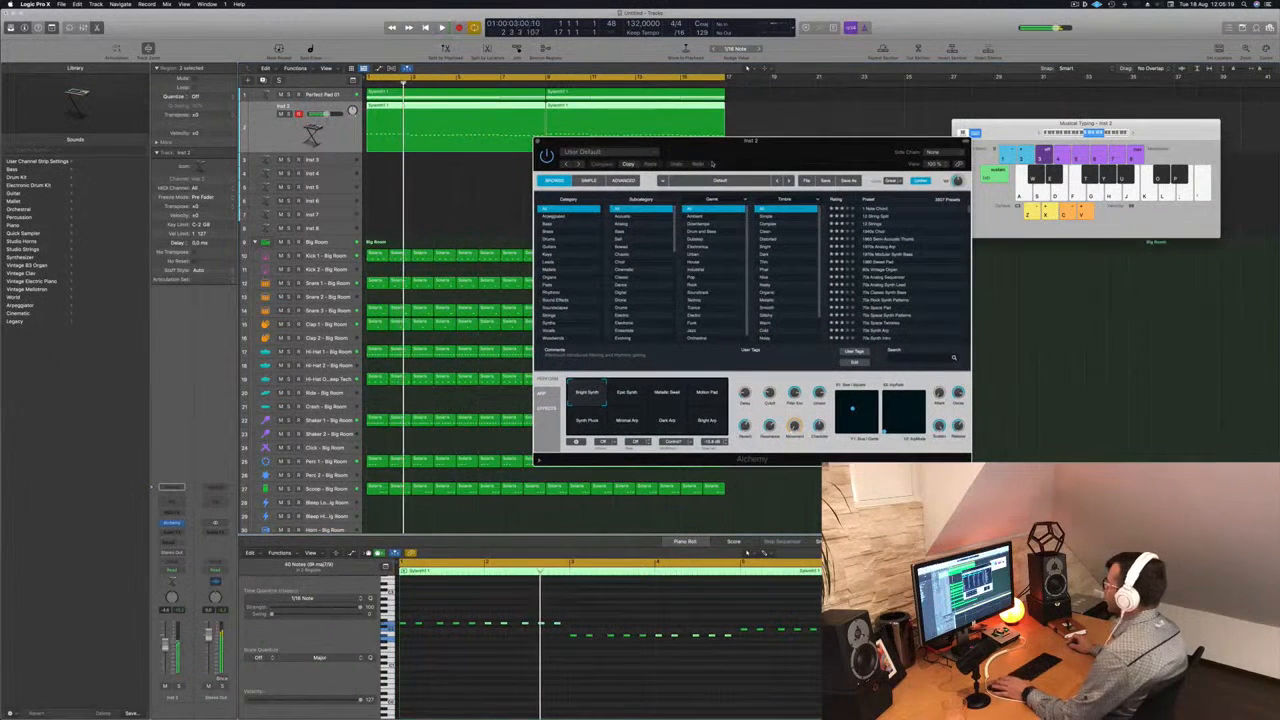
click(555, 227)
drag(849, 153, 719, 167)
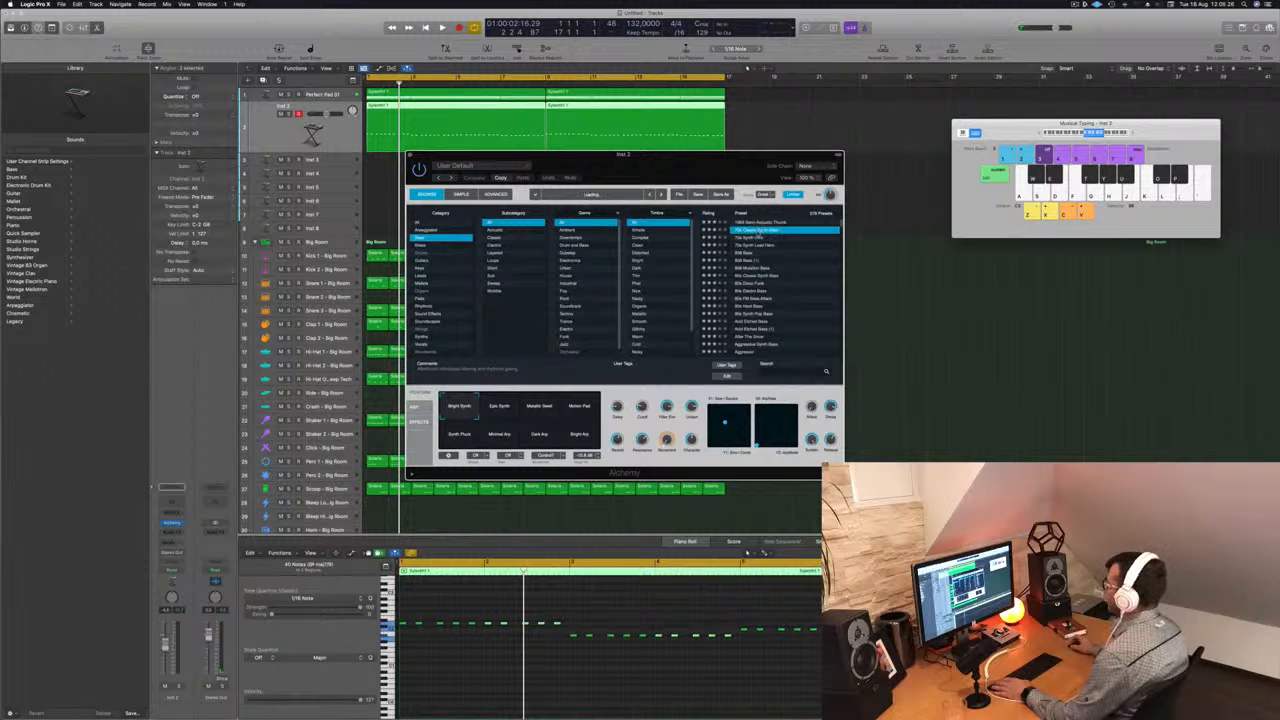
drag(710, 152, 832, 155)
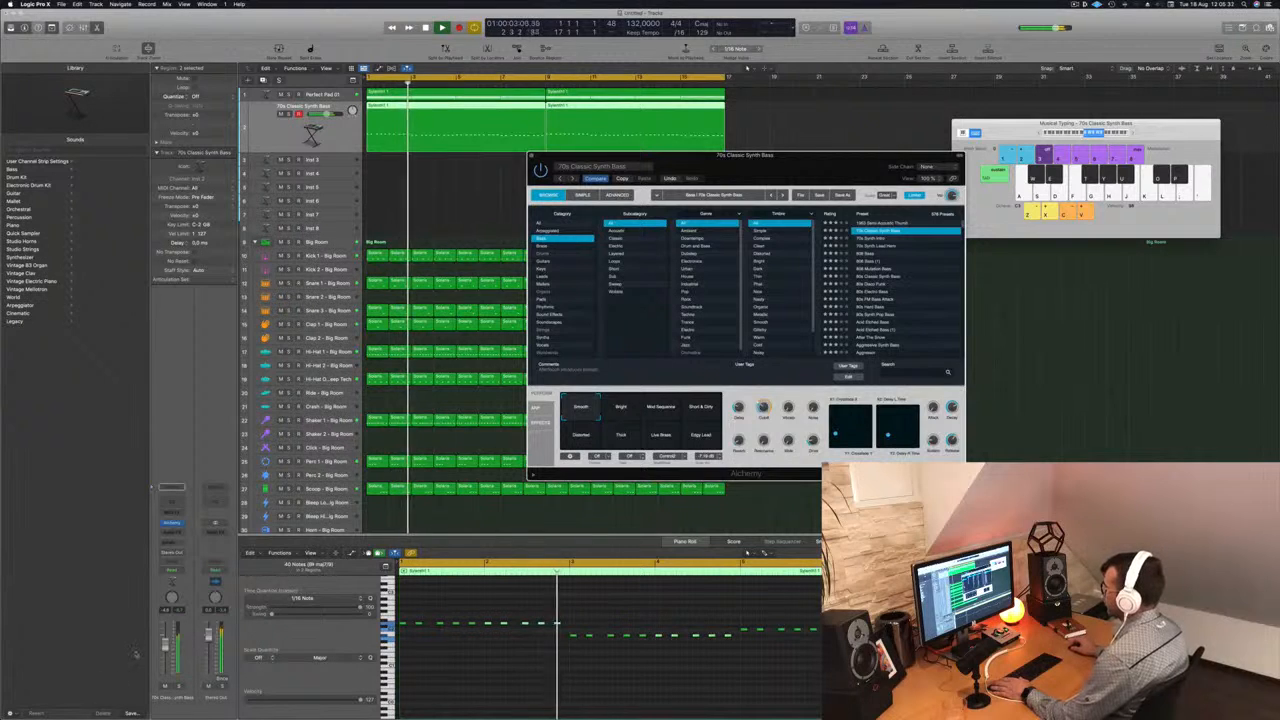
- Audition Alchemy bass presets during playback, from 70s Synth Intro through 808 Bass to Bouncing Bass
click(874, 239)
click(875, 246)
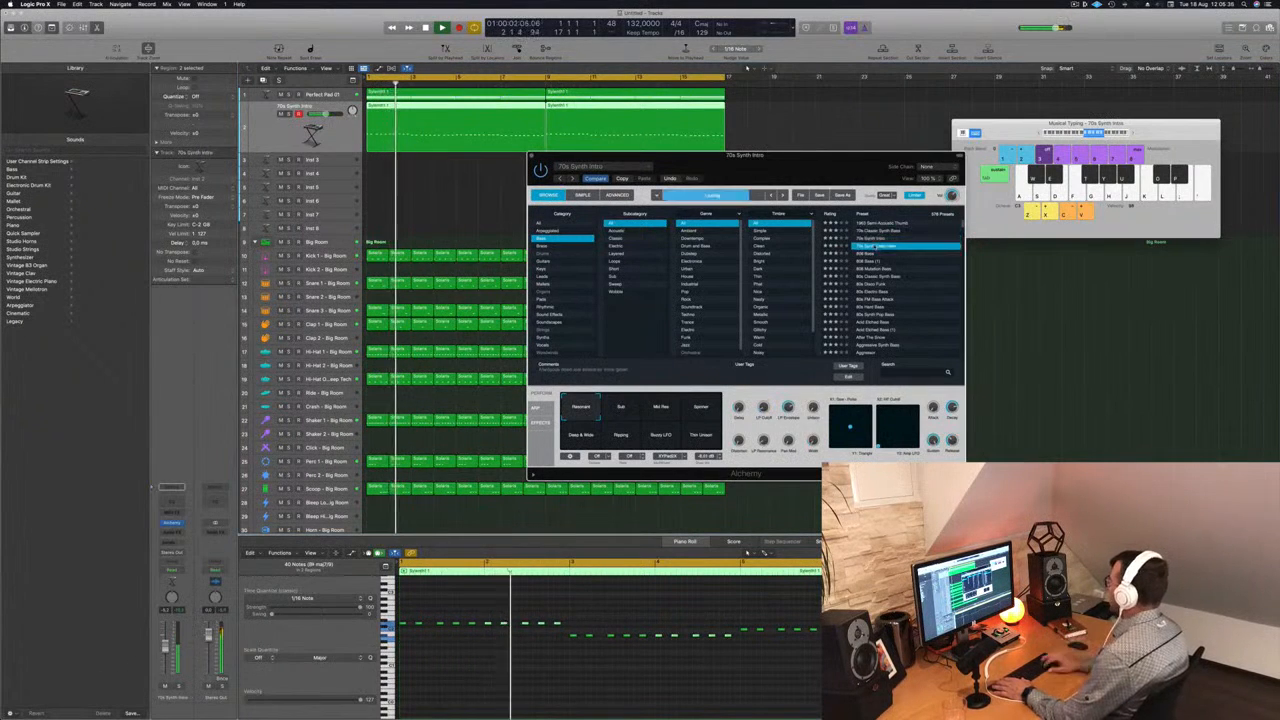
key(Down)
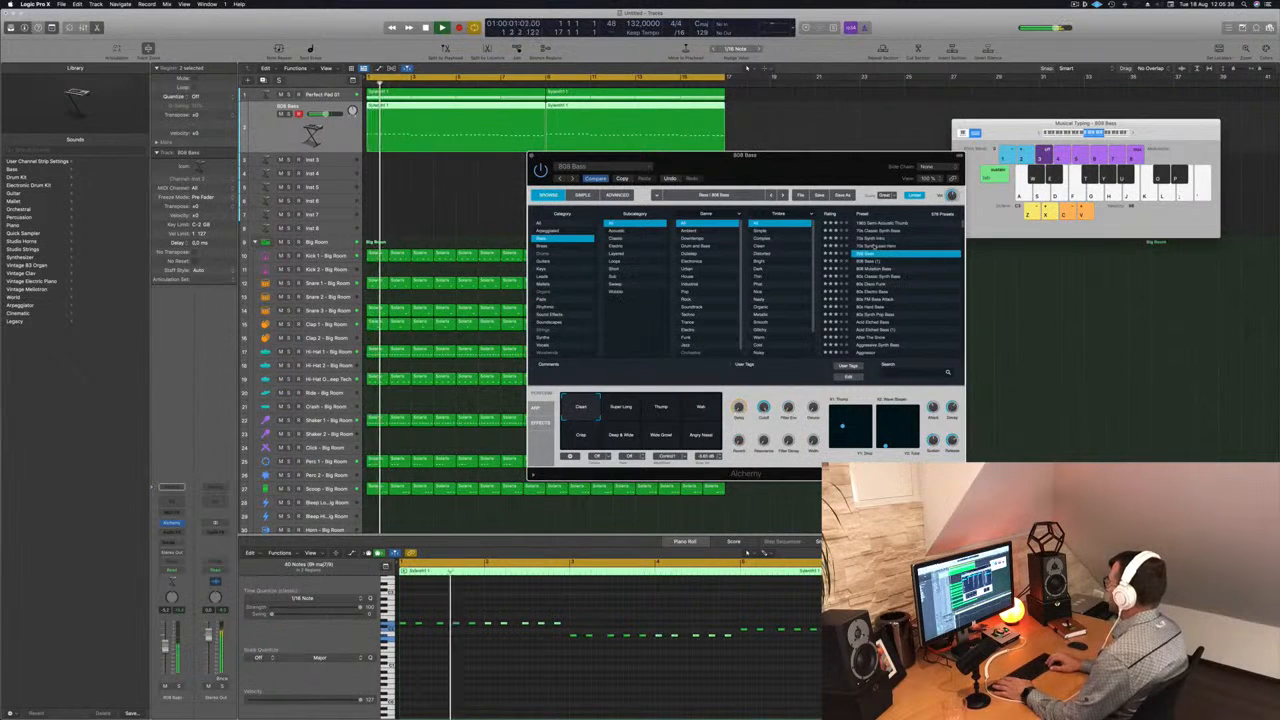
key(Down)
key(Down)
scroll(903, 294, down, 5)
scroll(903, 294, down, 5)
click(878, 291)
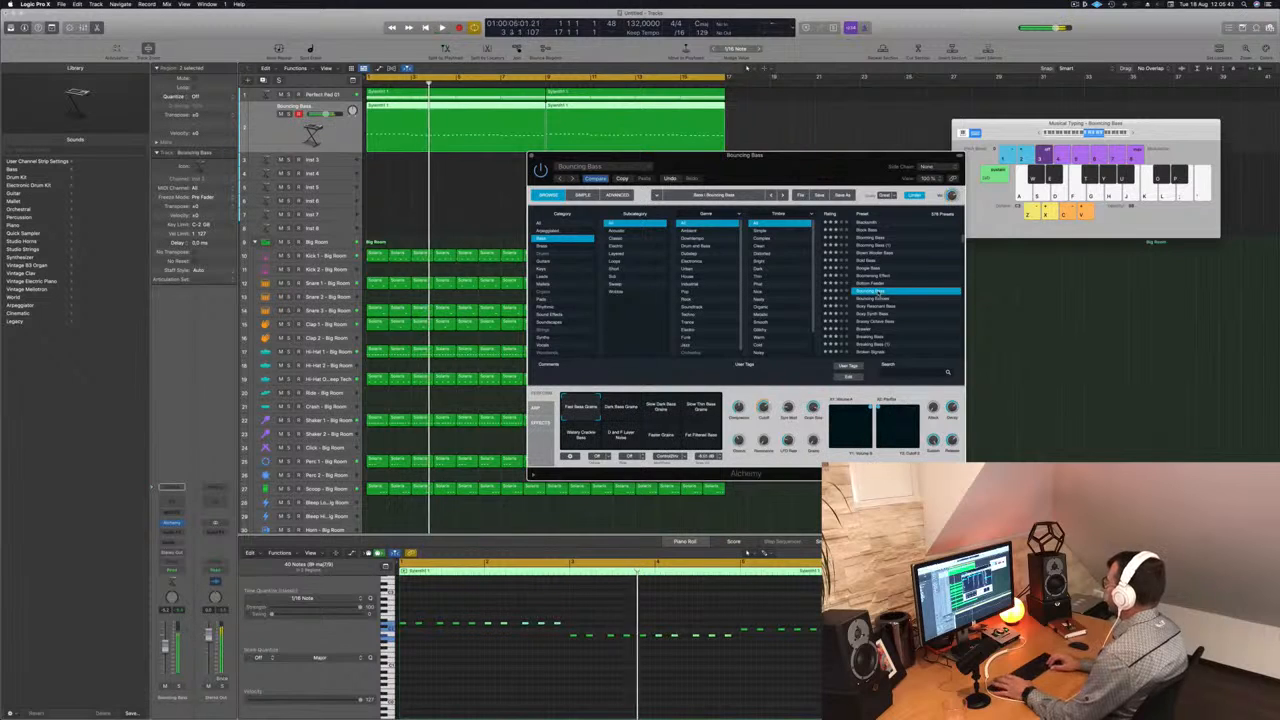
- Try the bass presets from Bouncing Echoes to Brassy Octave Bass against the playing track
scroll(879, 291, down, 1)
click(878, 287)
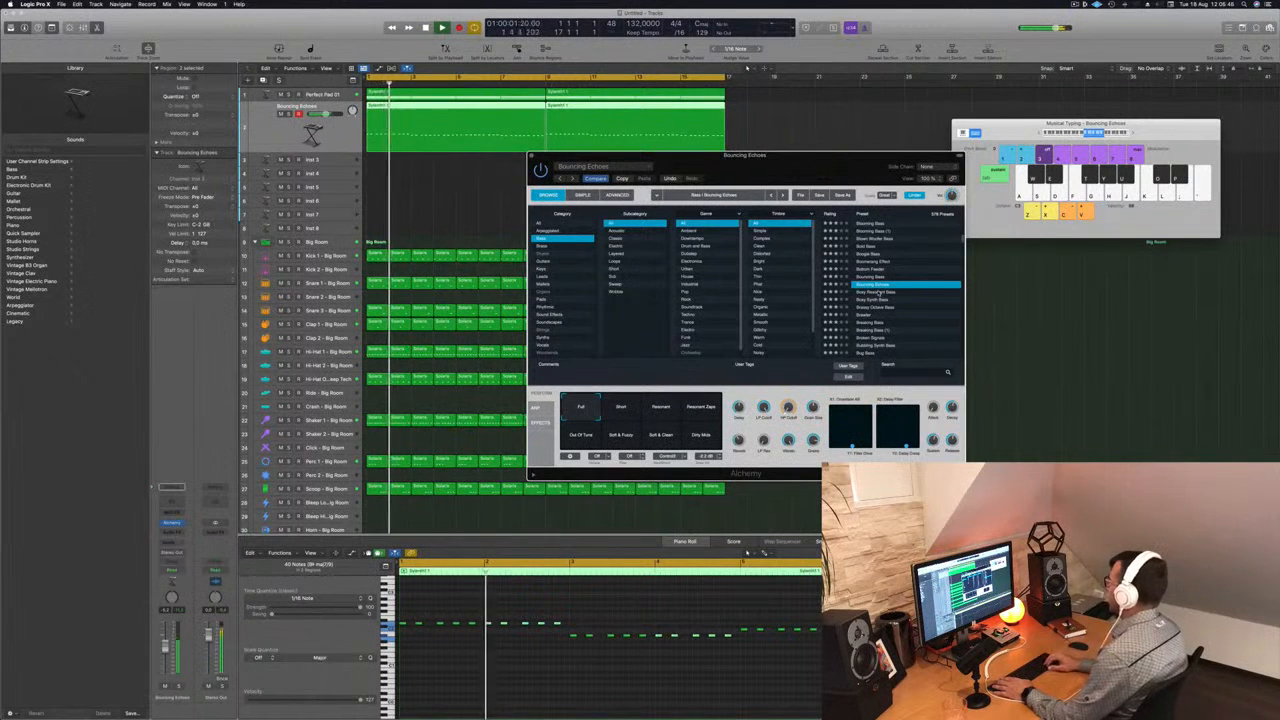
scroll(877, 292, down, 1)
click(877, 287)
scroll(877, 290, down, 1)
click(877, 287)
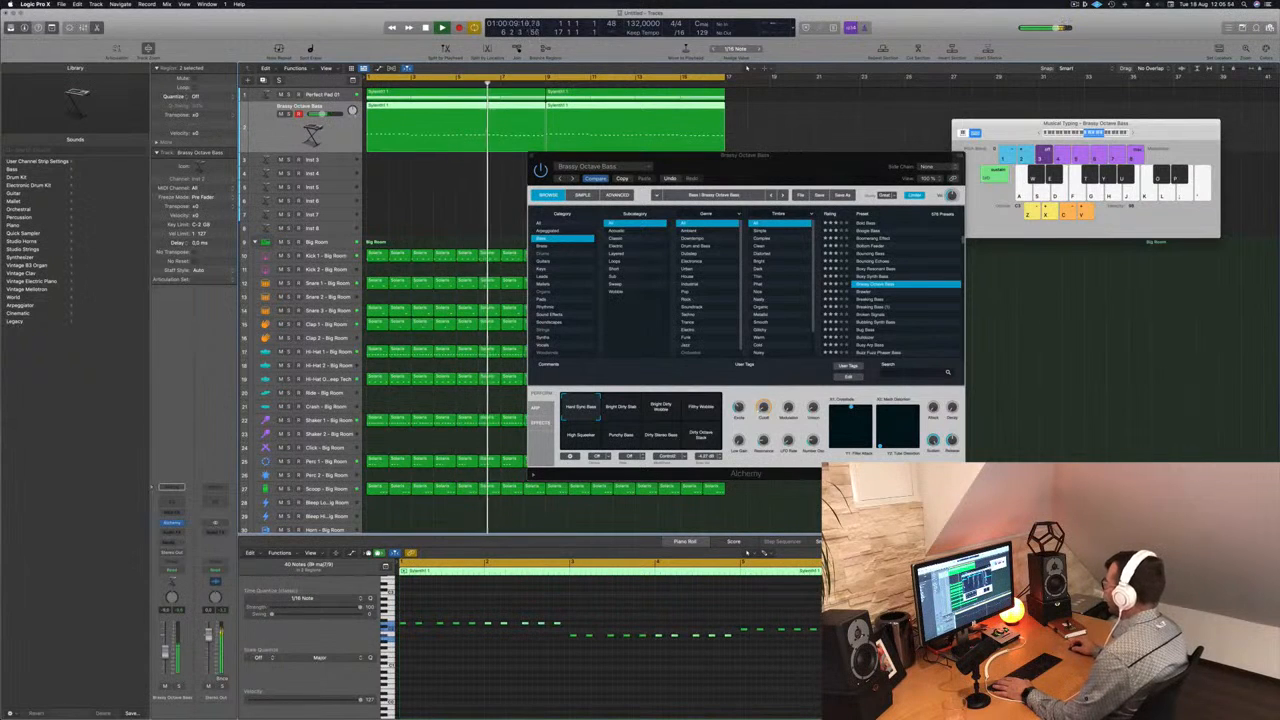
- Audition the Breaking Bass, Broken Signals, Bubbling Synth Bass and Bug Bass presets with the track playing
click(875, 299)
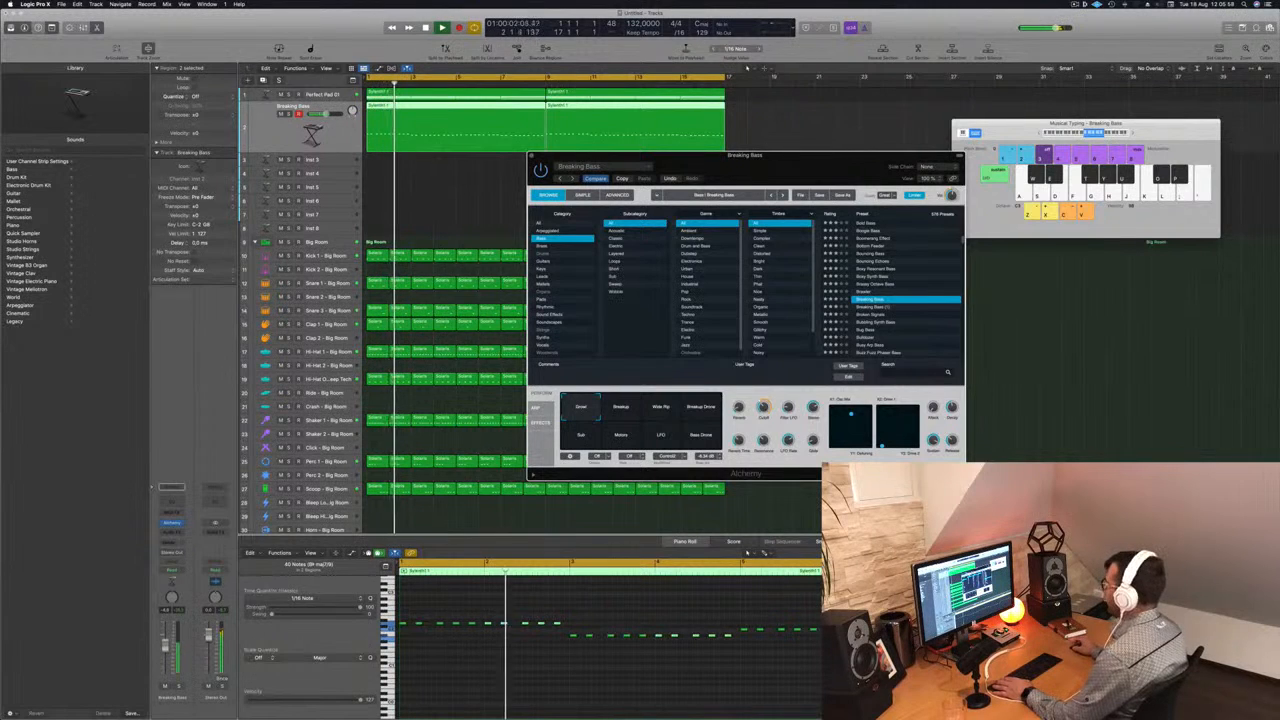
click(862, 306)
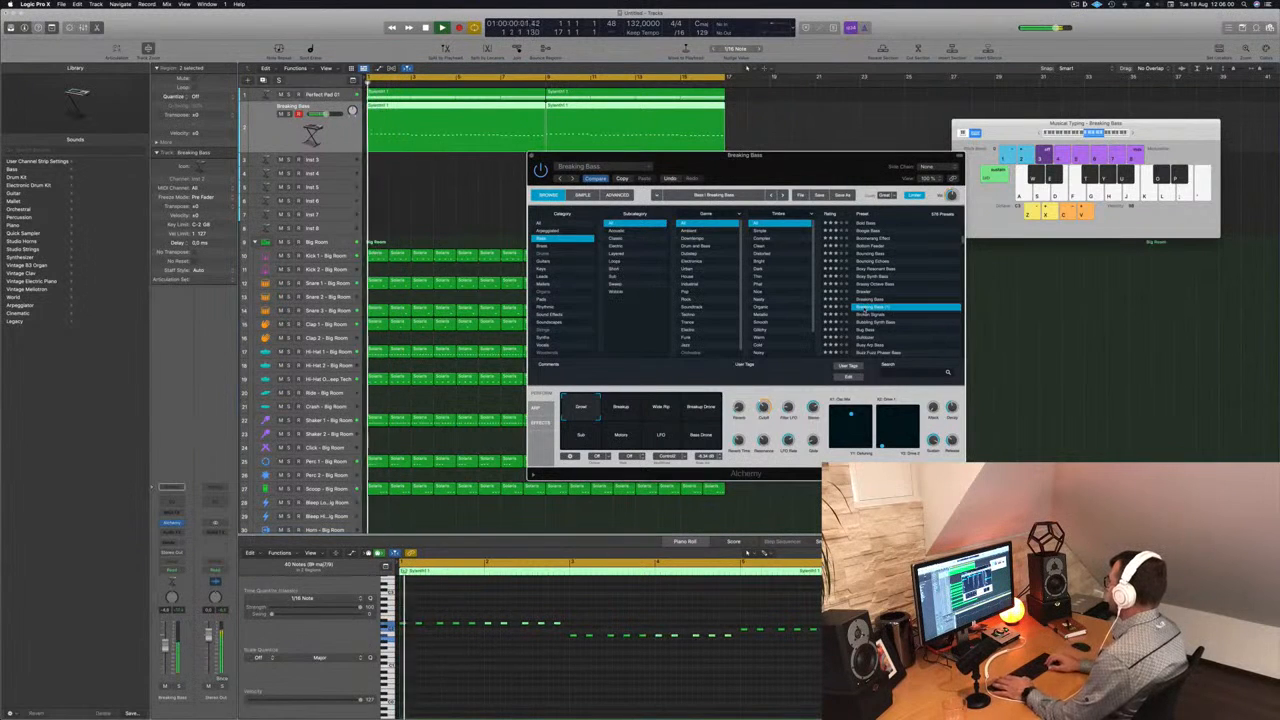
click(865, 313)
scroll(865, 310, down, 3)
key(Down)
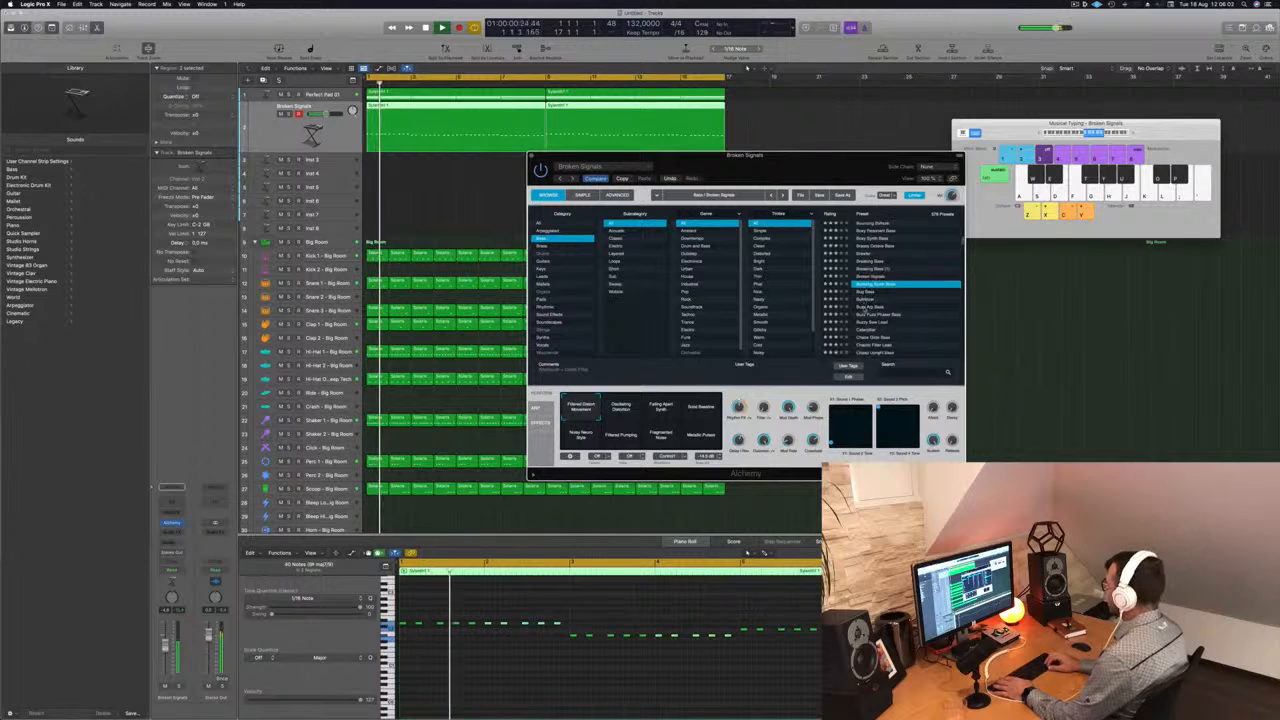
key(Down)
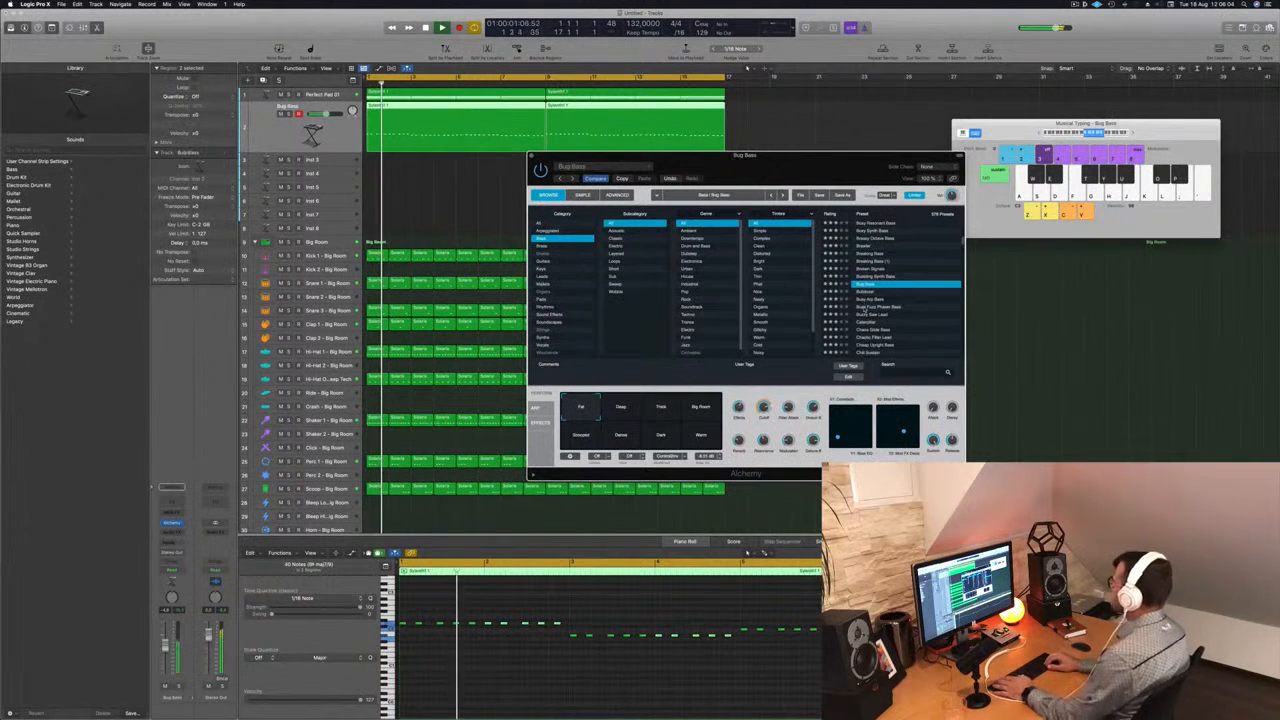
- Step through the following bass presets, including Busy Arp Bass, Buzz Fuzz Phaser Bass and Chaotic Filter Lead, up to Cheap Upright Bass
key(Down)
key(Down)
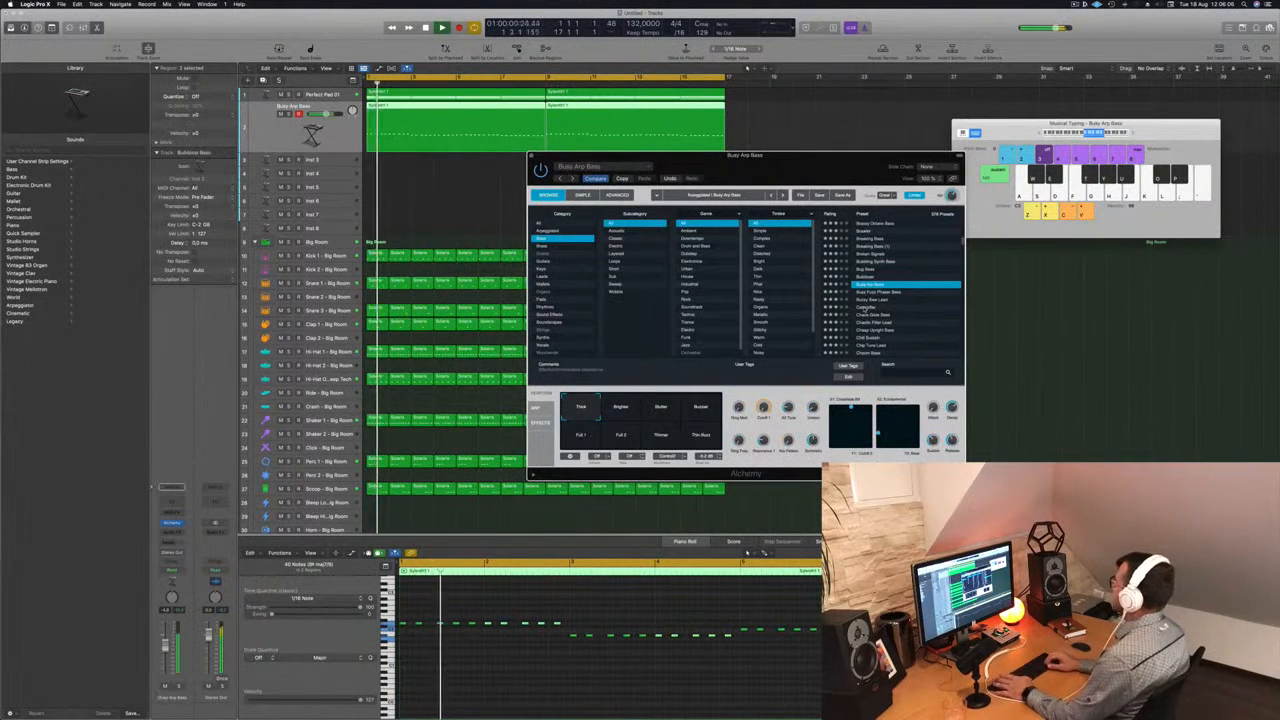
key(Down)
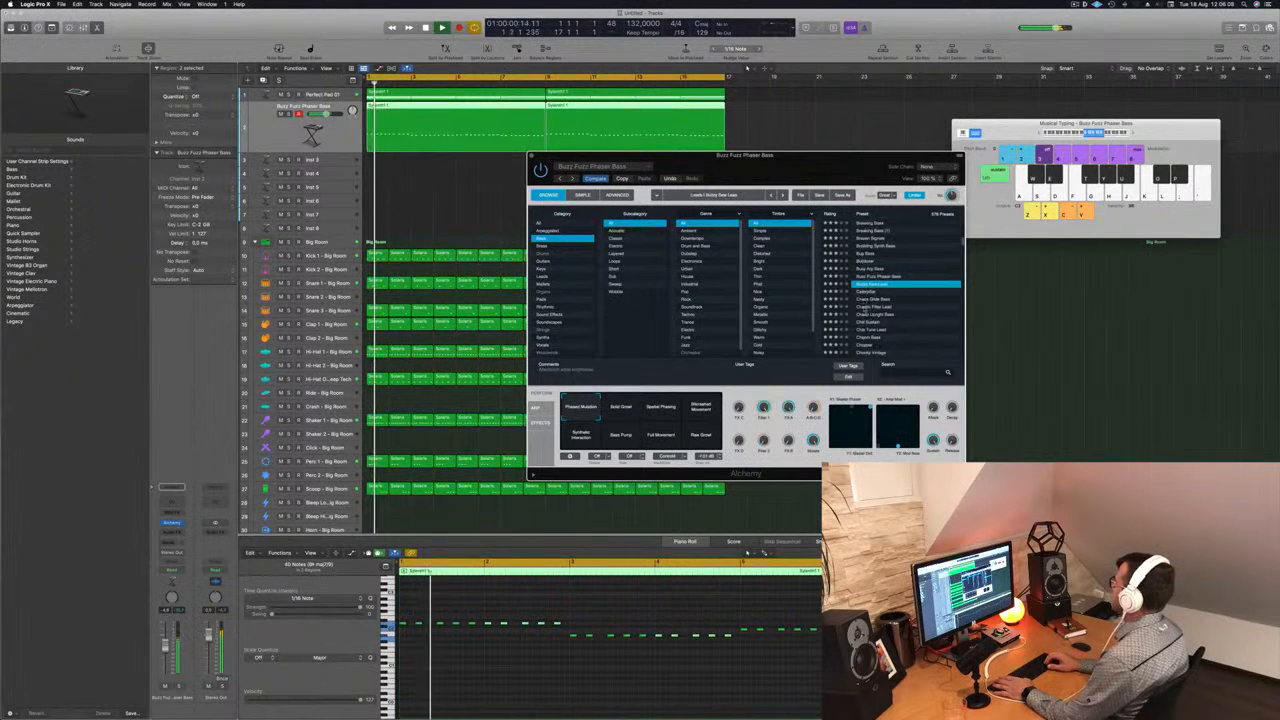
key(Down)
key(Down)
key(Down)
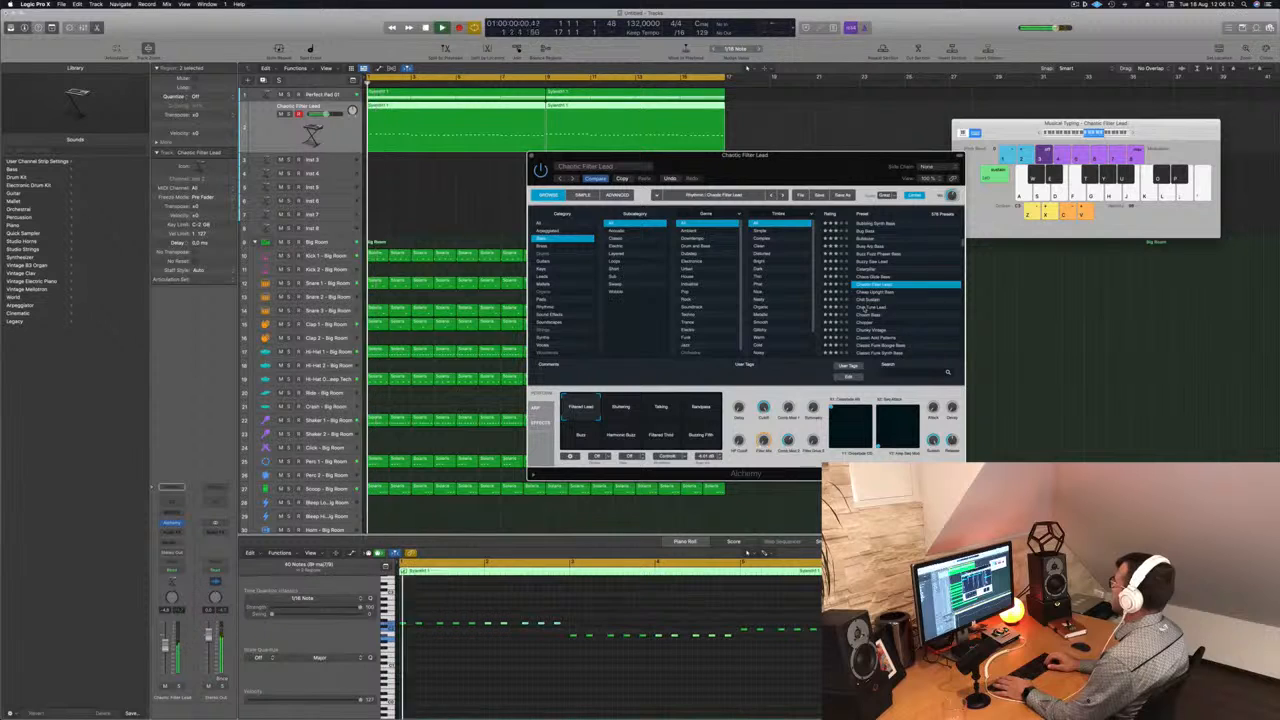
key(Down)
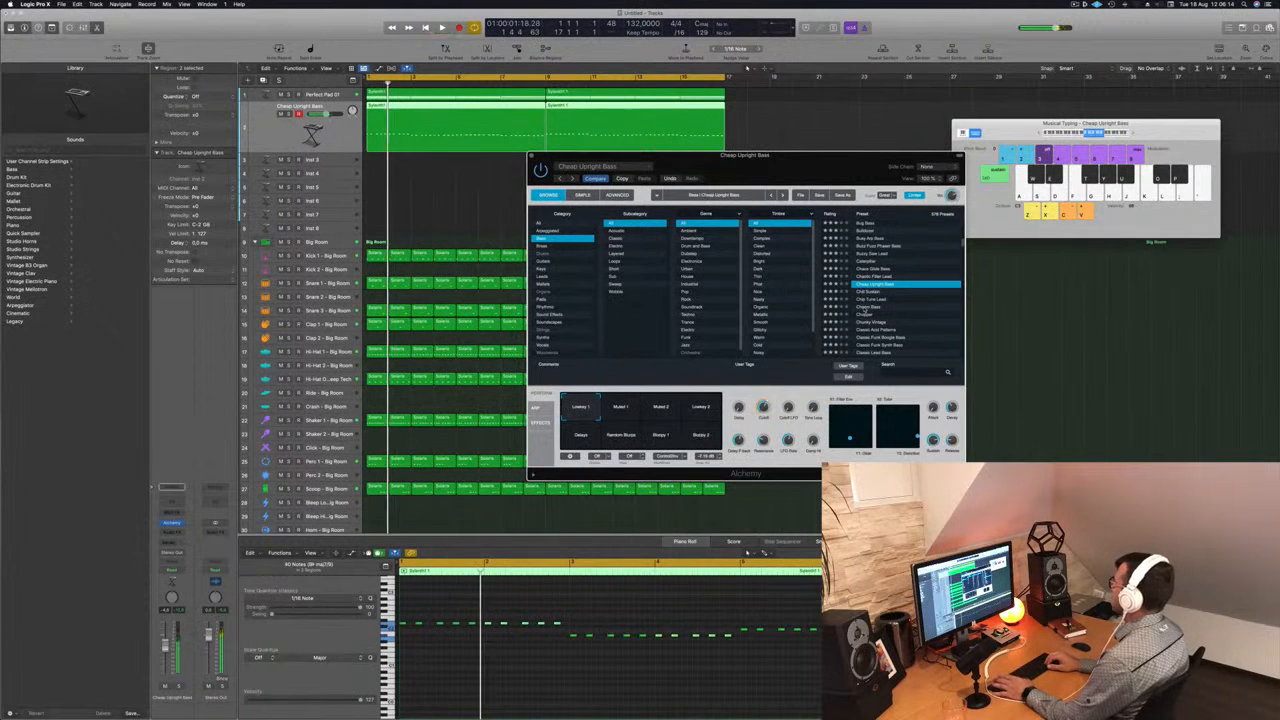
- Continue auditioning bass presets past Chopper and load Classic Acid Patterns on the second track
click(863, 308)
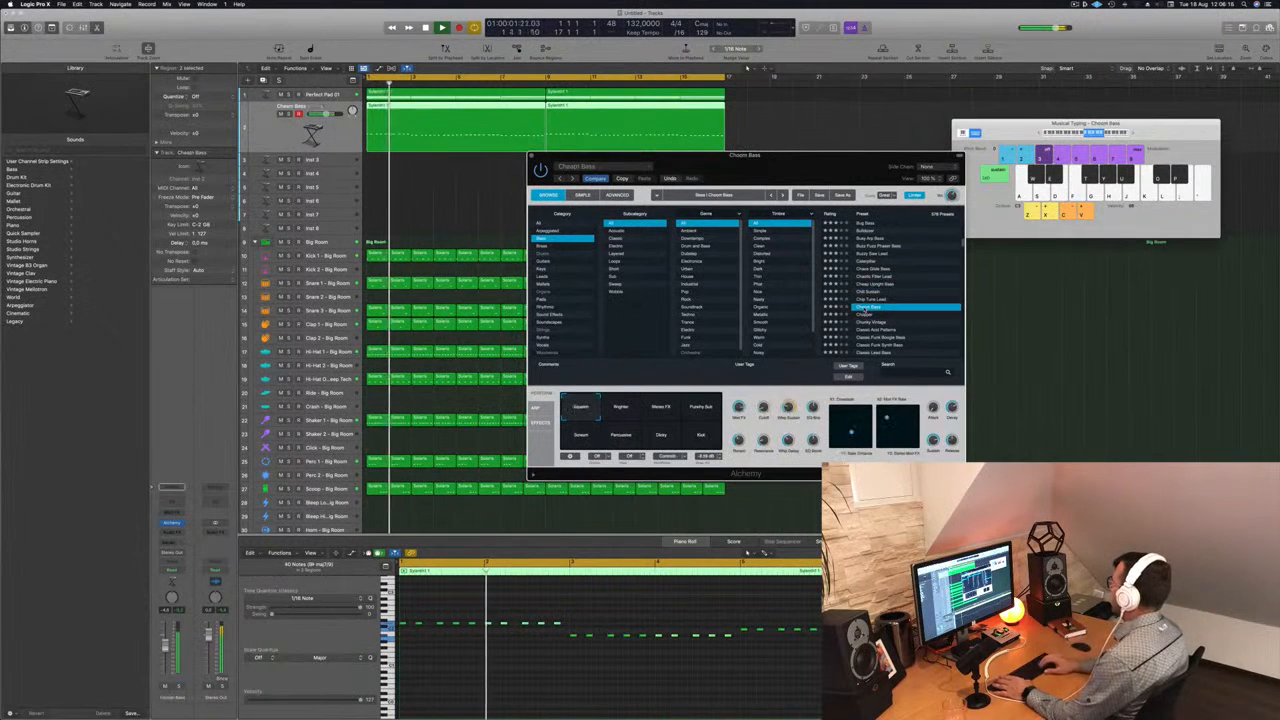
key(Down)
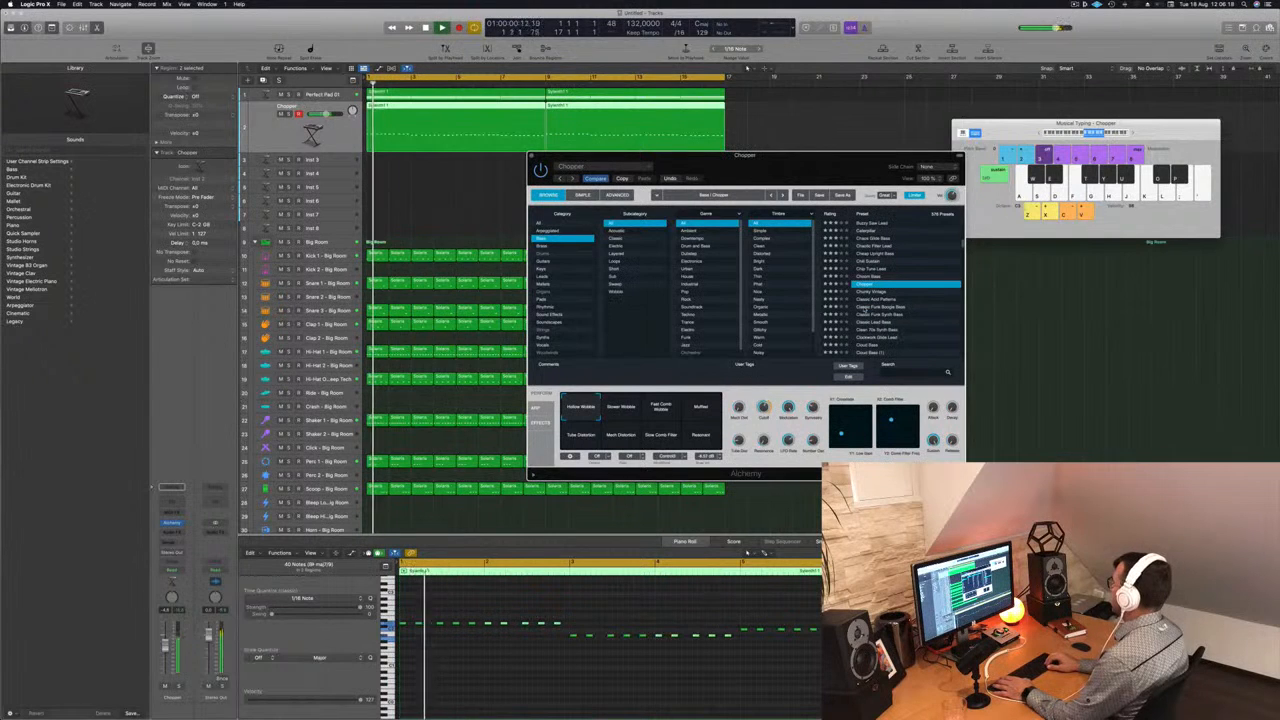
key(Down)
key(Down)
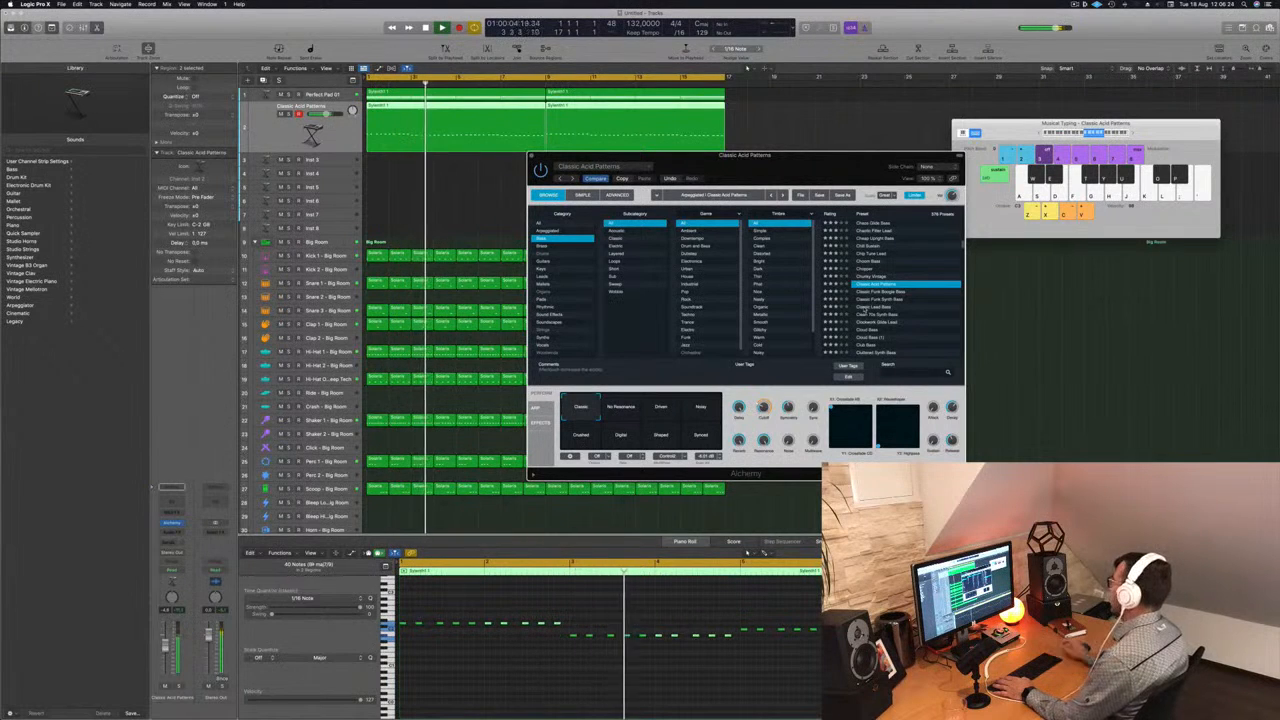
- Compare the performance snapshots of Classic Acid Patterns, including Noisy and Crushed, and select Driven
key(Return)
click(621, 408)
click(659, 411)
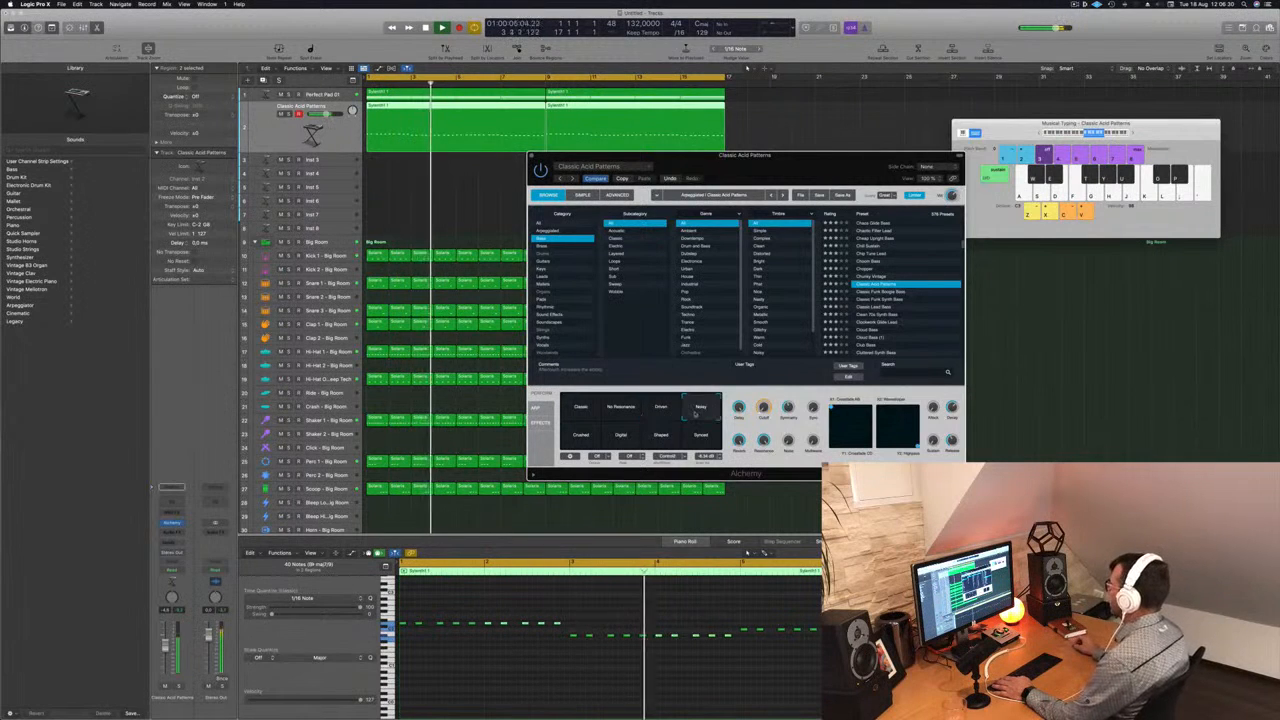
click(582, 436)
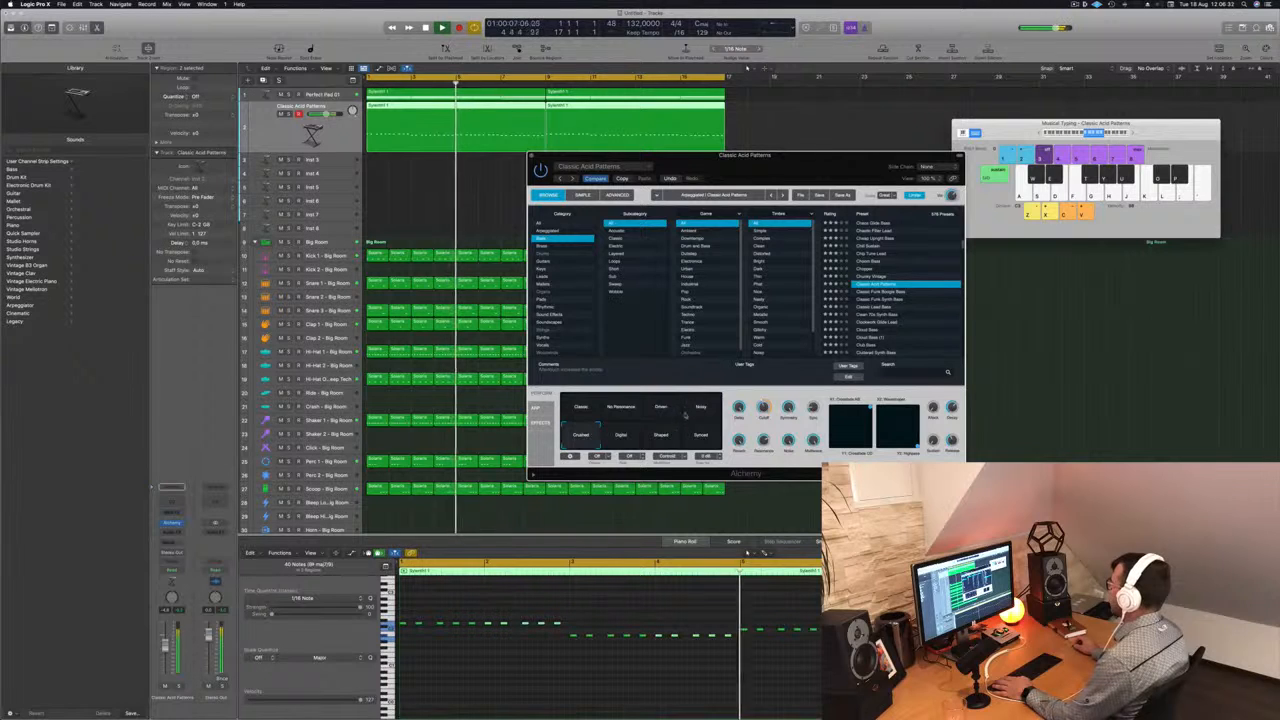
click(660, 411)
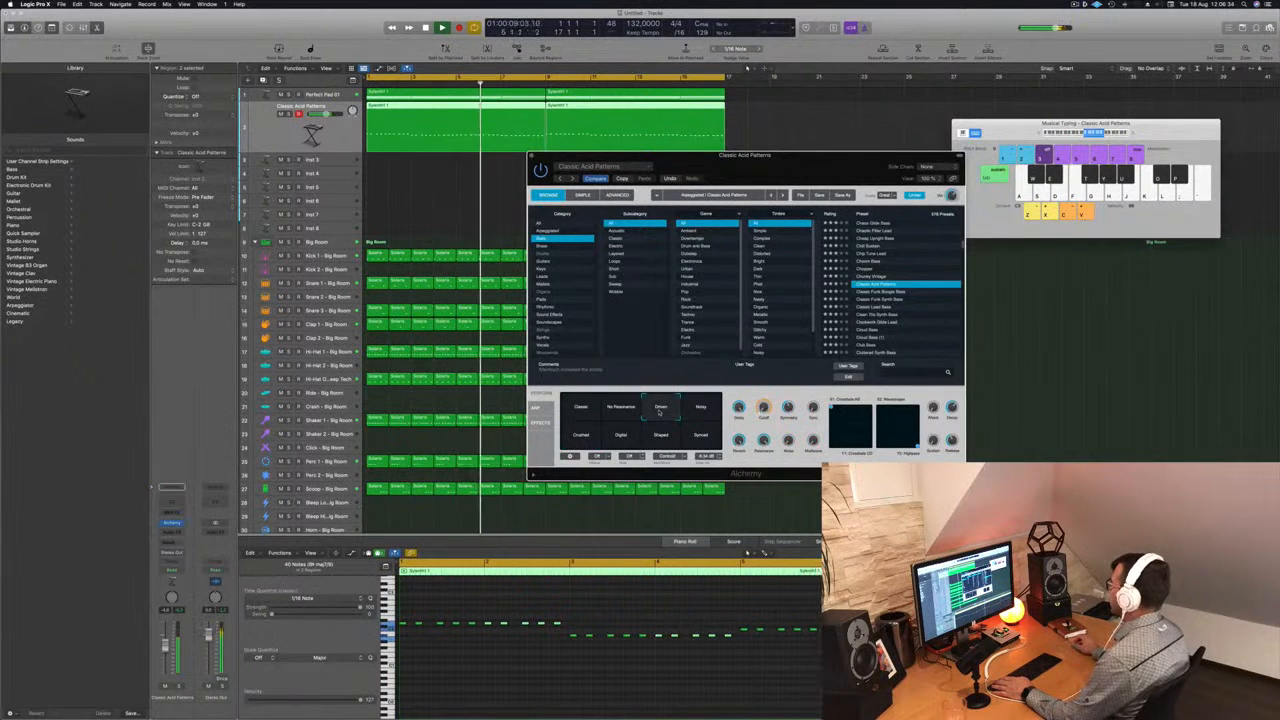
- Stop playback and create a new track with the same settings below the Classic Acid Patterns track
drag(700, 156, 786, 143)
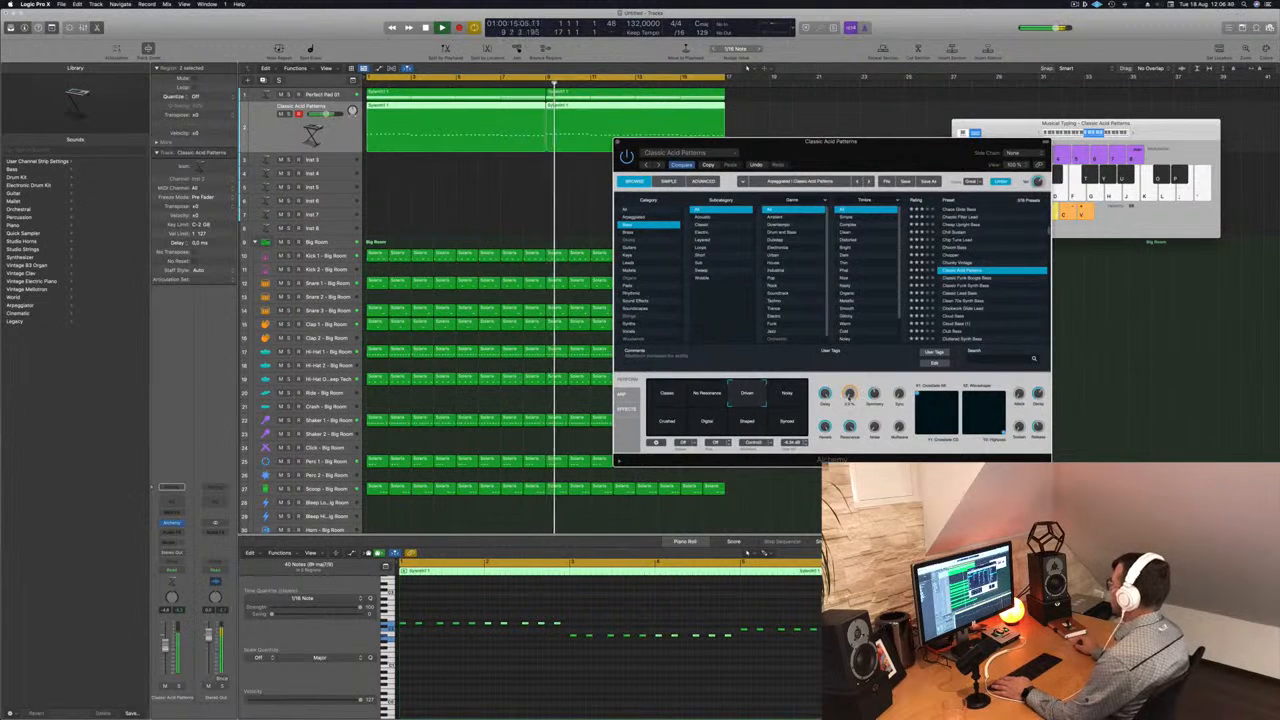
key(Return)
click(267, 134)
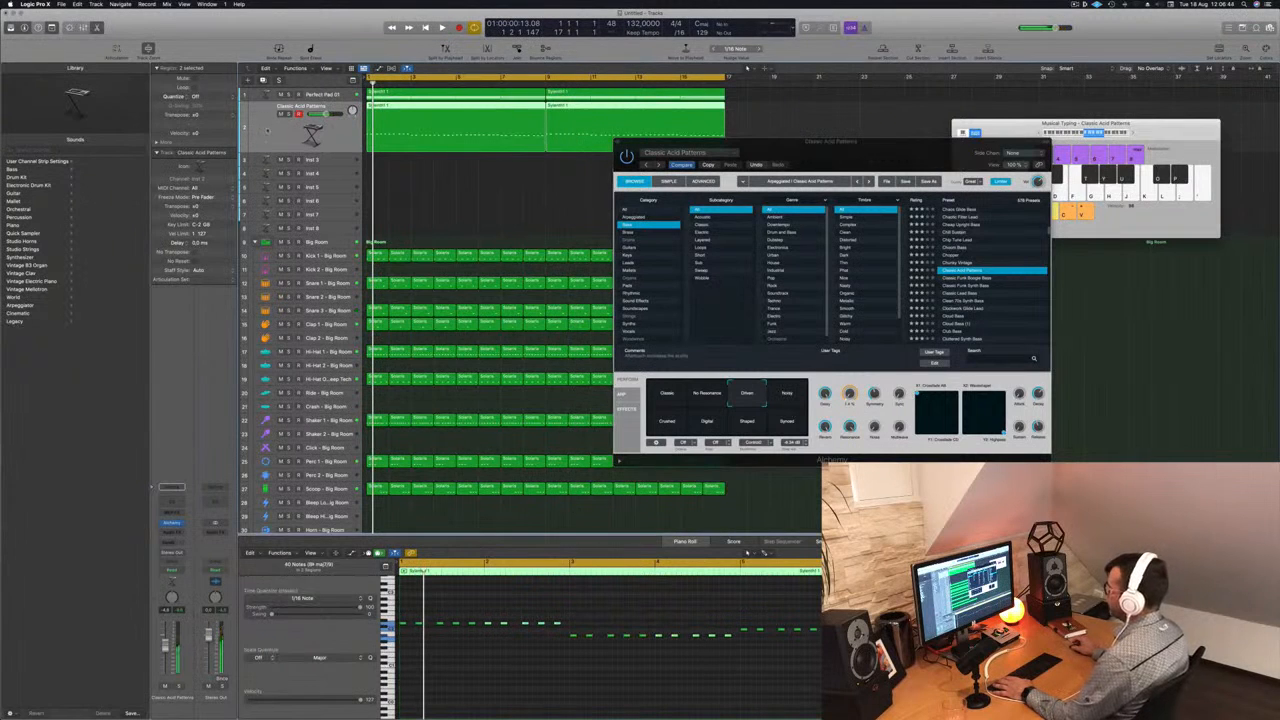
key(super+d)
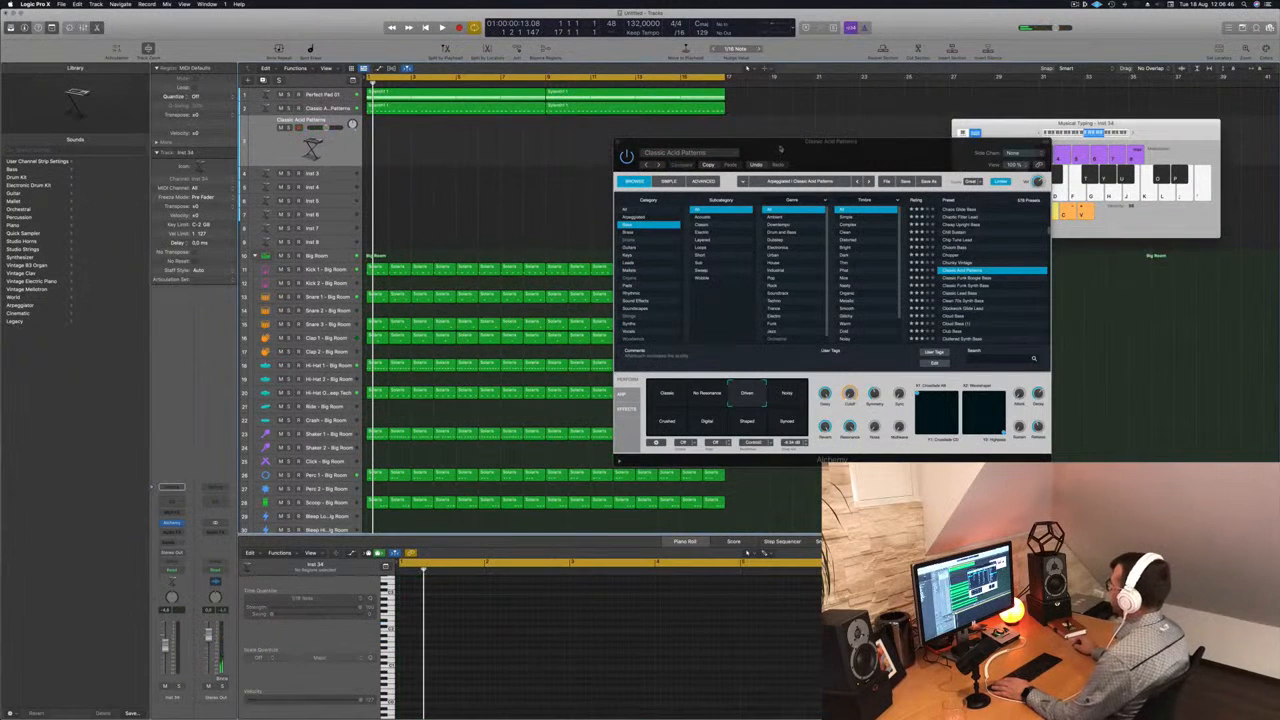
- Copy both regions from the Classic Acid Patterns track onto the new track below and start playback
drag(780, 149, 918, 144)
mouse_move(499, 121)
mouse_down()
mouse_move(568, 112)
mouse_move(513, 136)
mouse_up()
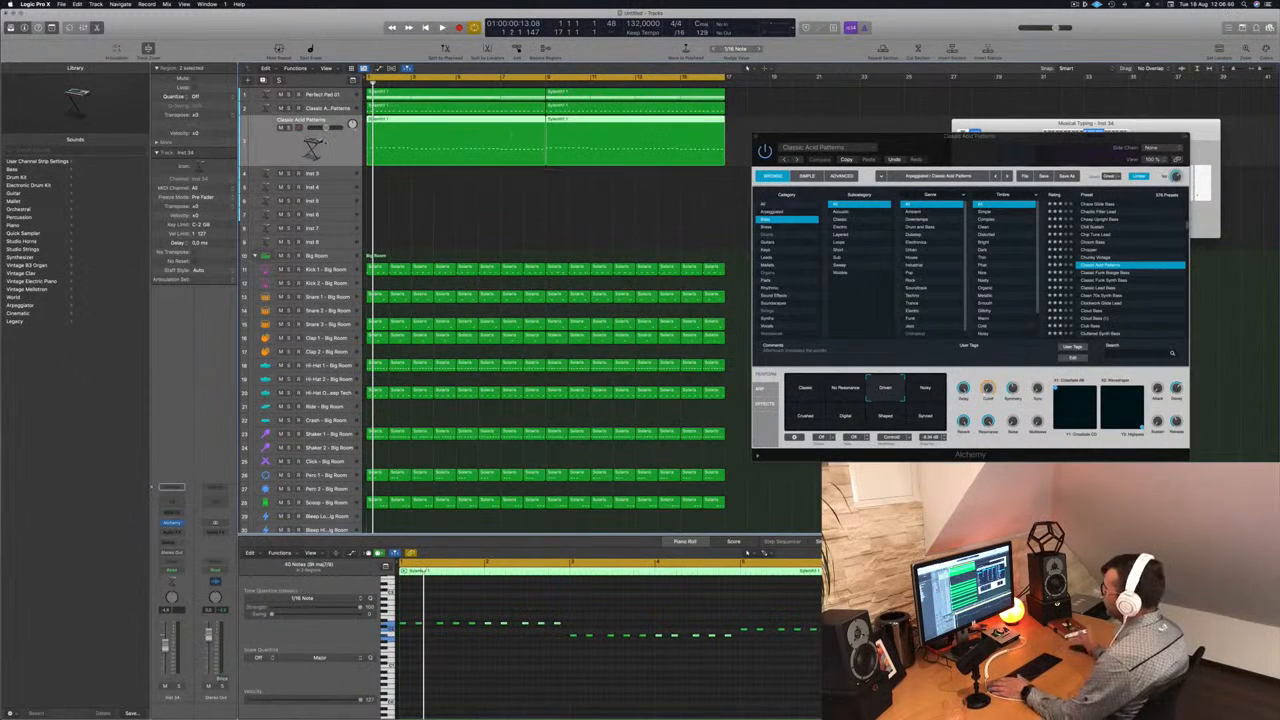
key(space)
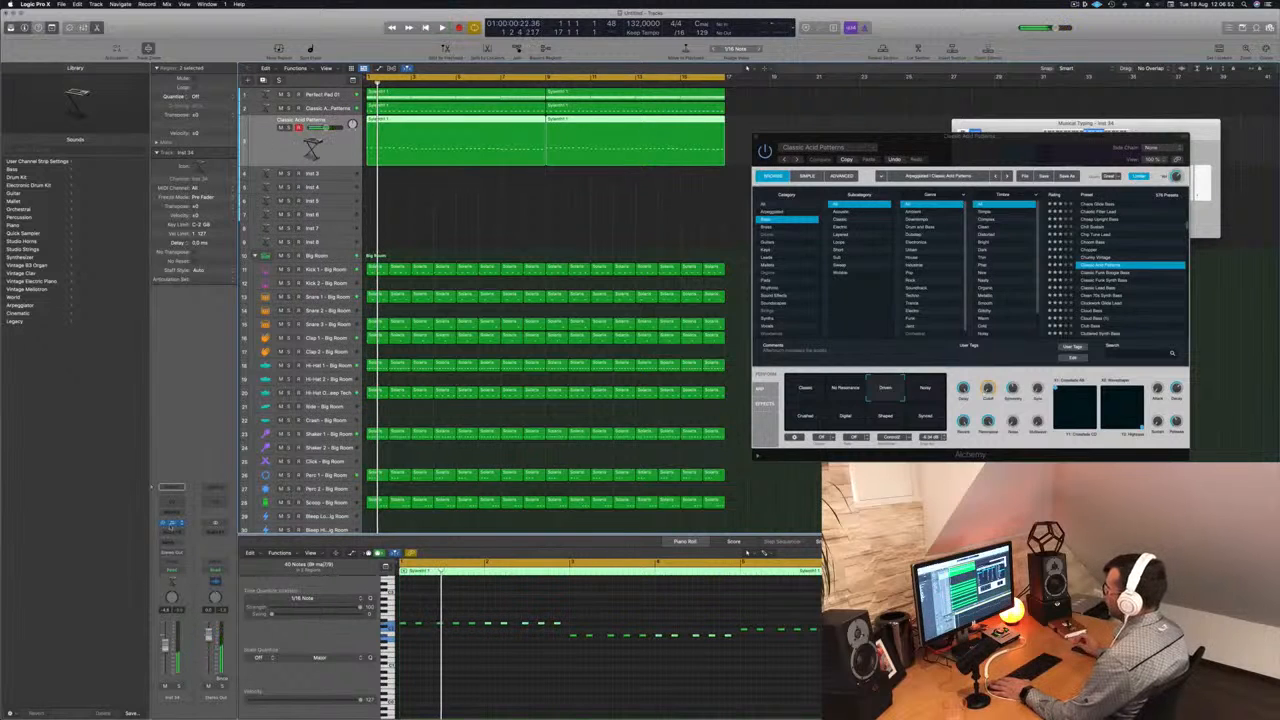
- Open Alchemy on the new third track and audition the bass presets Club Bass and Cluttered Synth Bass from the song's start
click(171, 525)
drag(655, 127, 787, 164)
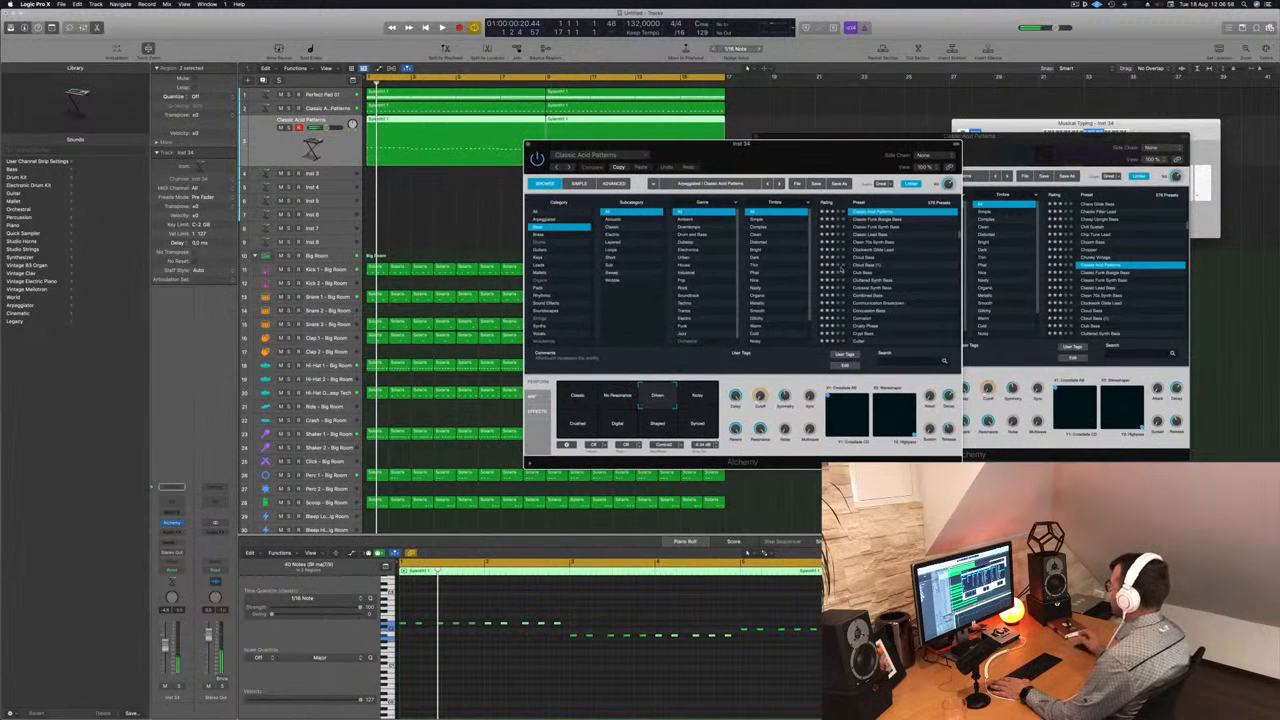
key(space)
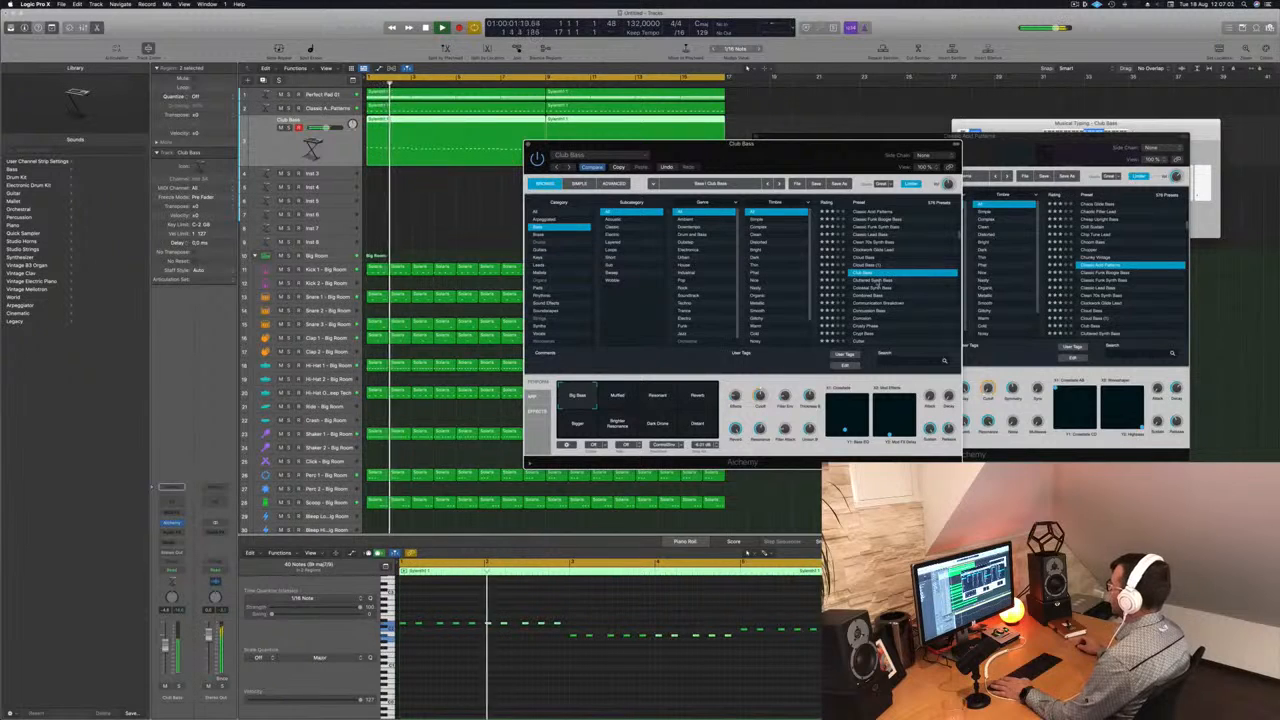
click(897, 280)
click(368, 83)
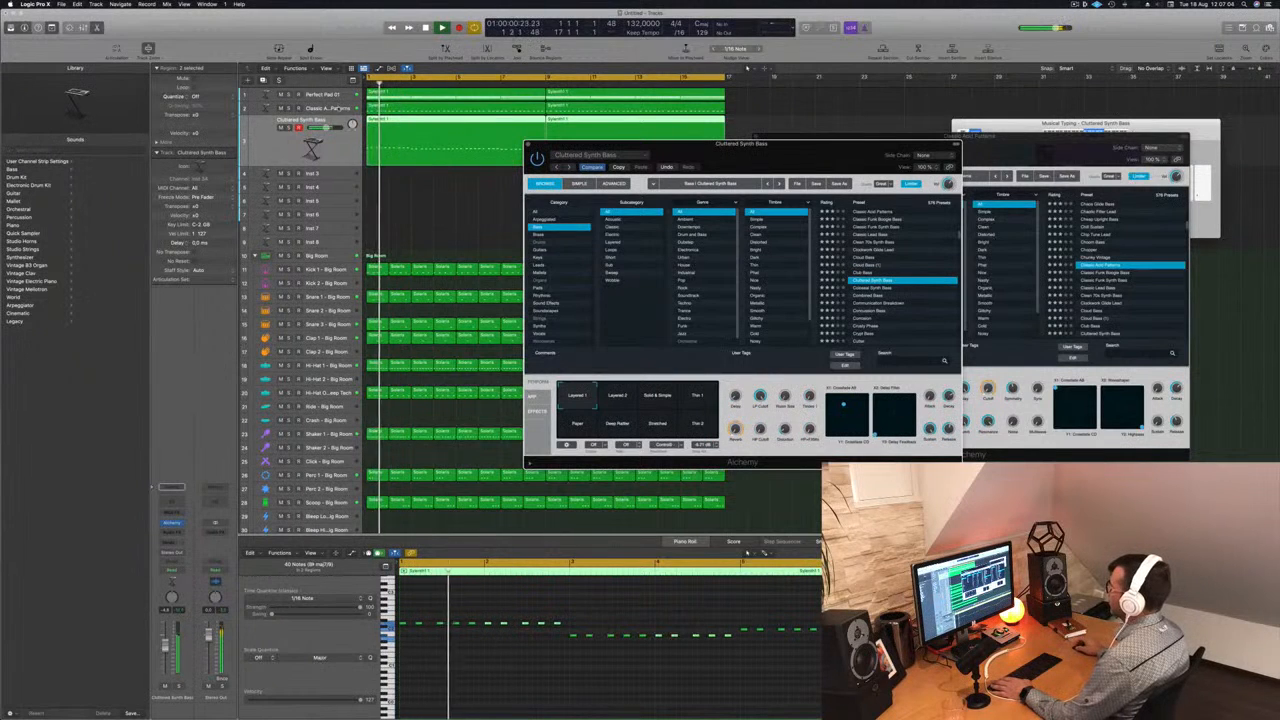
- Mute the original Classic Acid Patterns track so only the third track's bass plays during auditioning
key(Up)
key(space)
drag(822, 155, 846, 145)
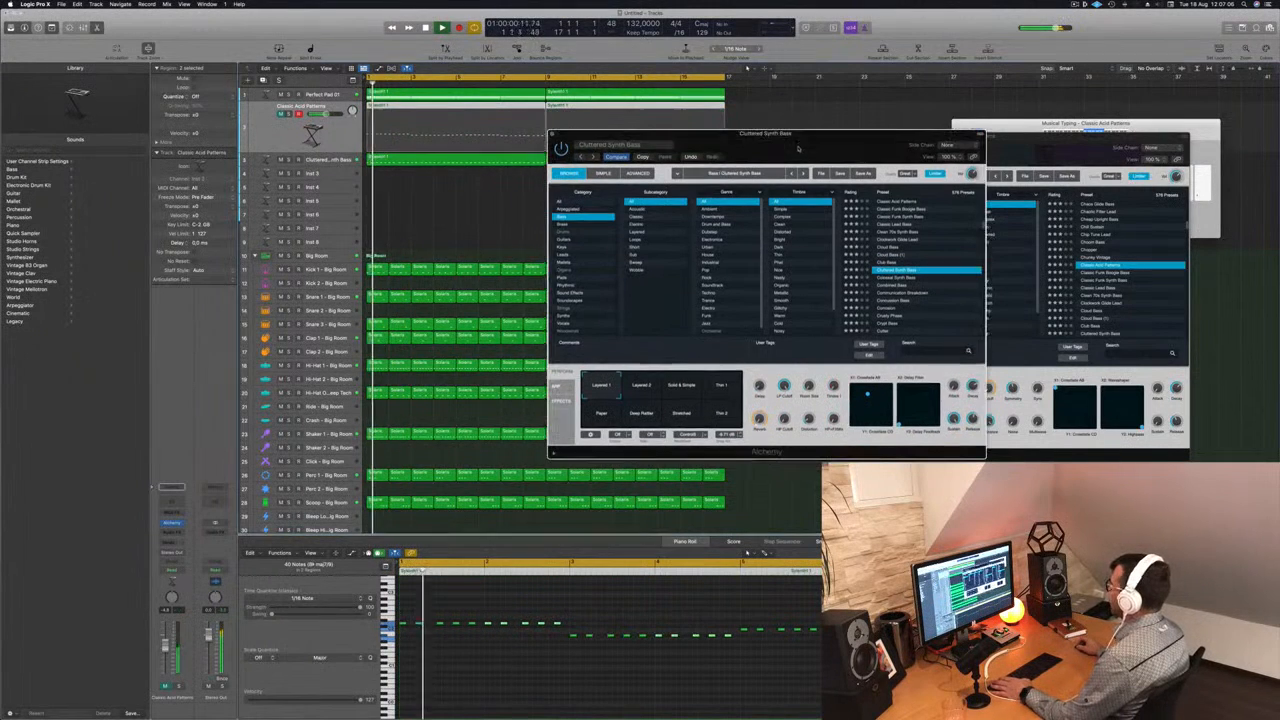
- Audition further bass presets on the third track, from Concussion Bass to Dark And Deep Bass
click(950, 300)
scroll(896, 286, down, 2)
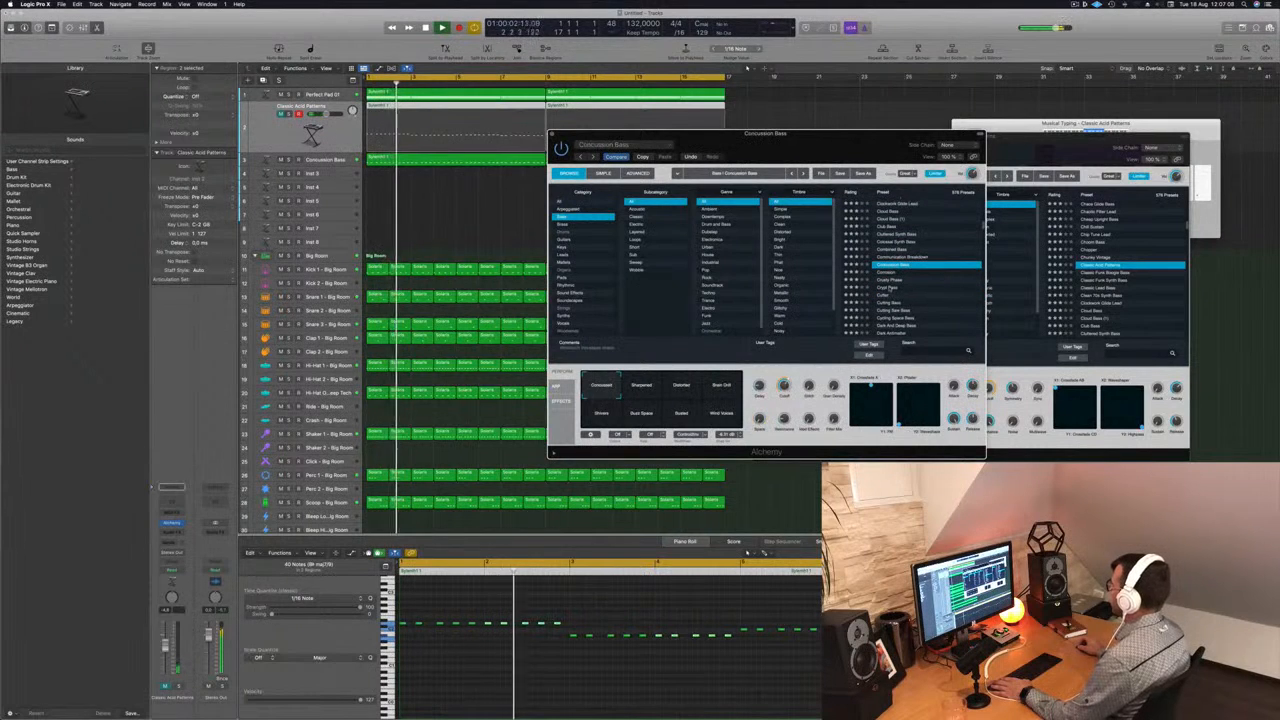
click(896, 287)
scroll(896, 287, down, 3)
click(896, 284)
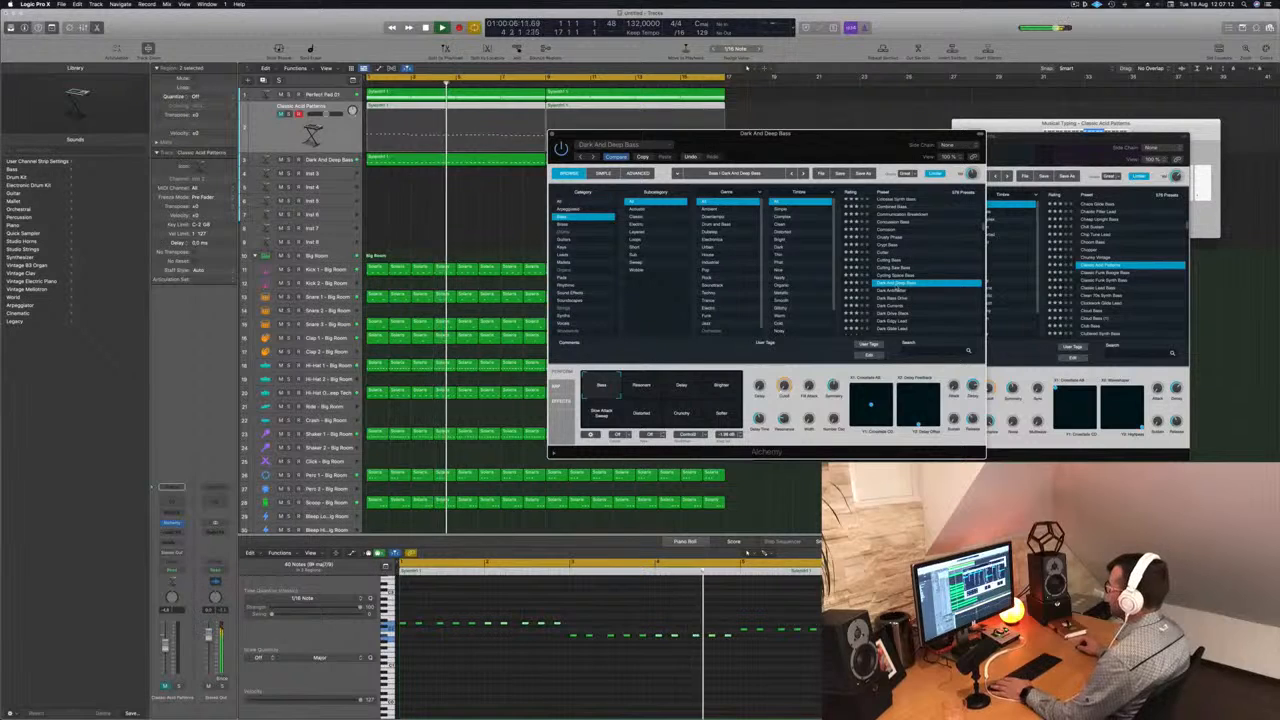
- Select the third track and audition its following dark bass presets up to Dark Glide Lead
key(Down)
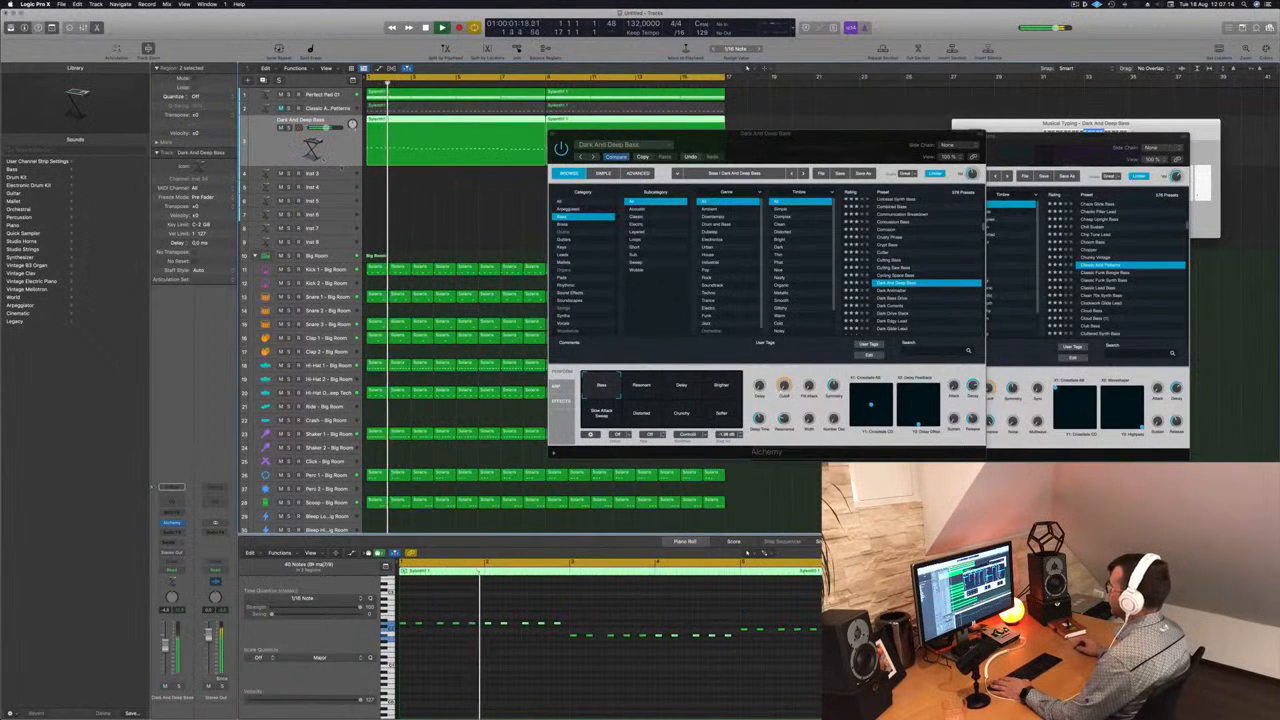
click(896, 305)
click(896, 306)
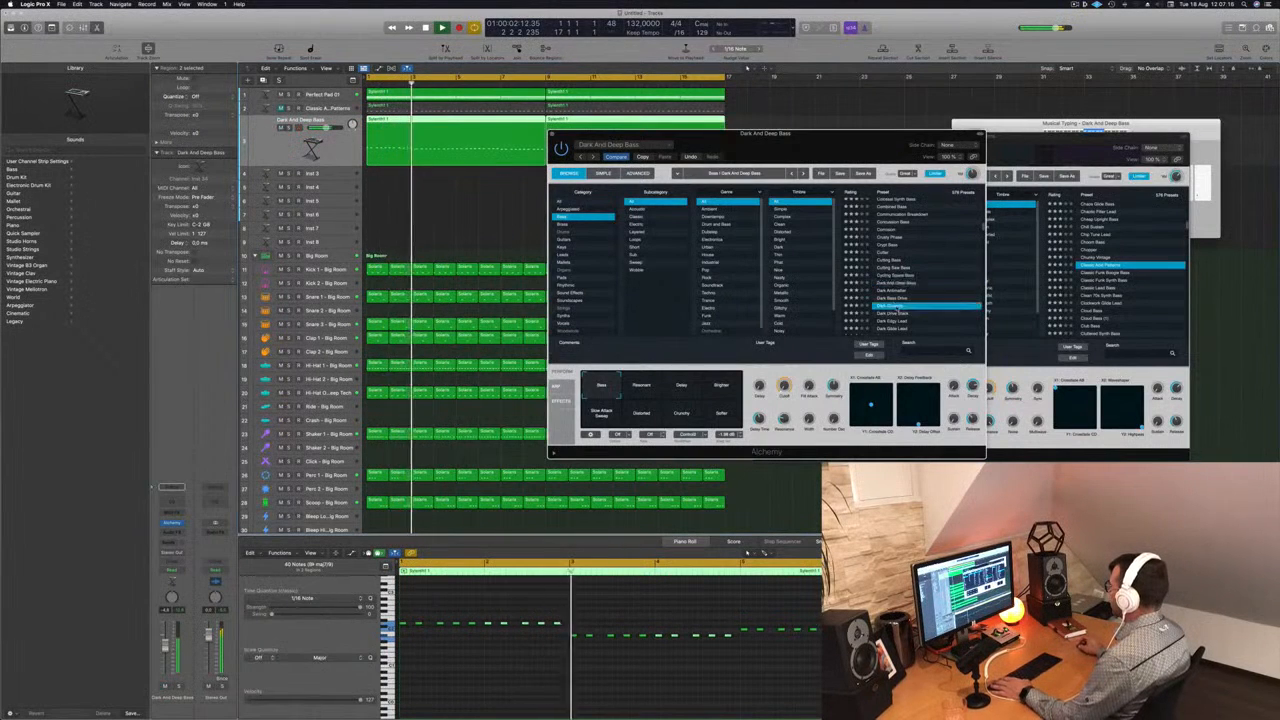
scroll(896, 305, down, 3)
click(897, 297)
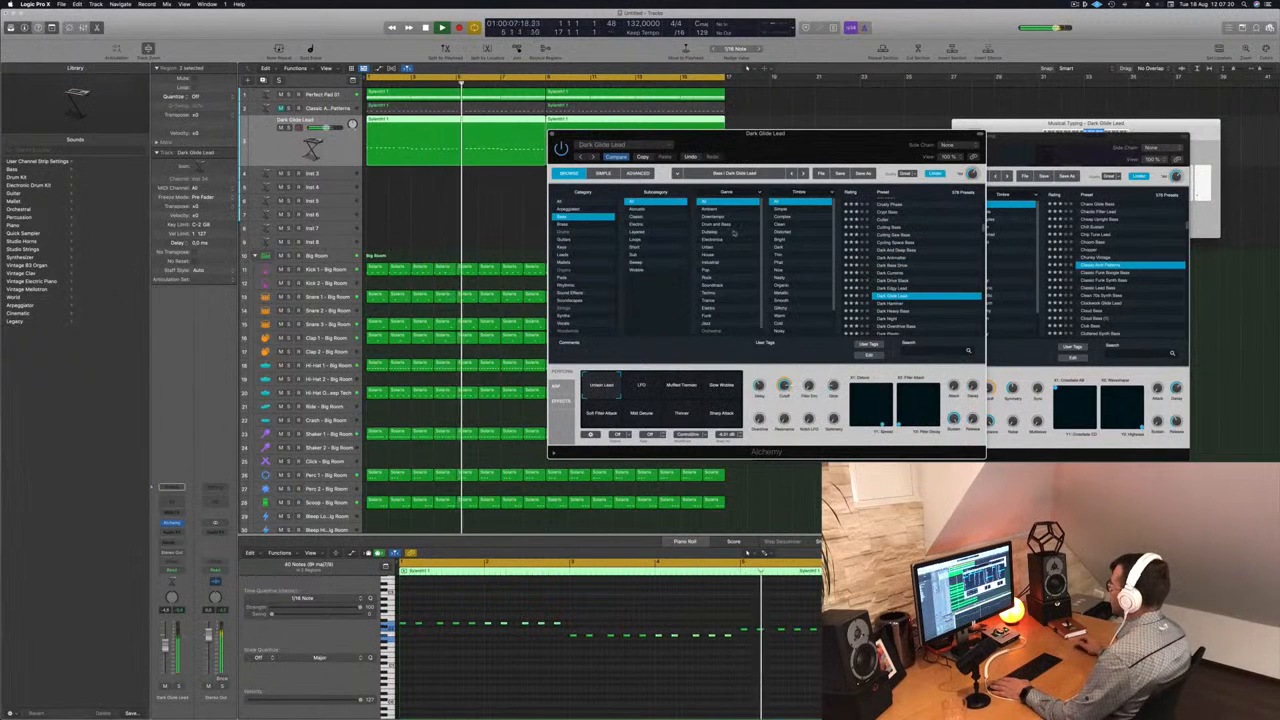
- Filter the bass presets to the Trance genre and audition Solar Eclipse and Solid Bass
scroll(740, 251, down, 1)
click(708, 296)
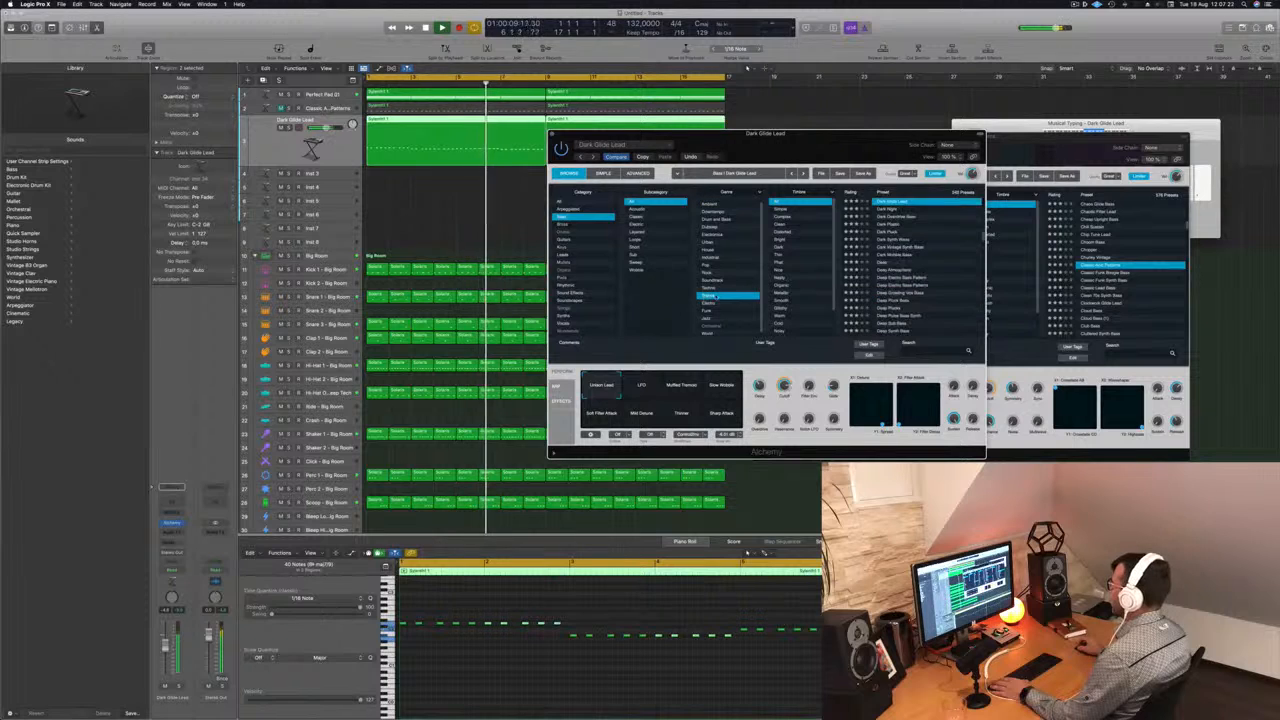
scroll(892, 268, down, 10)
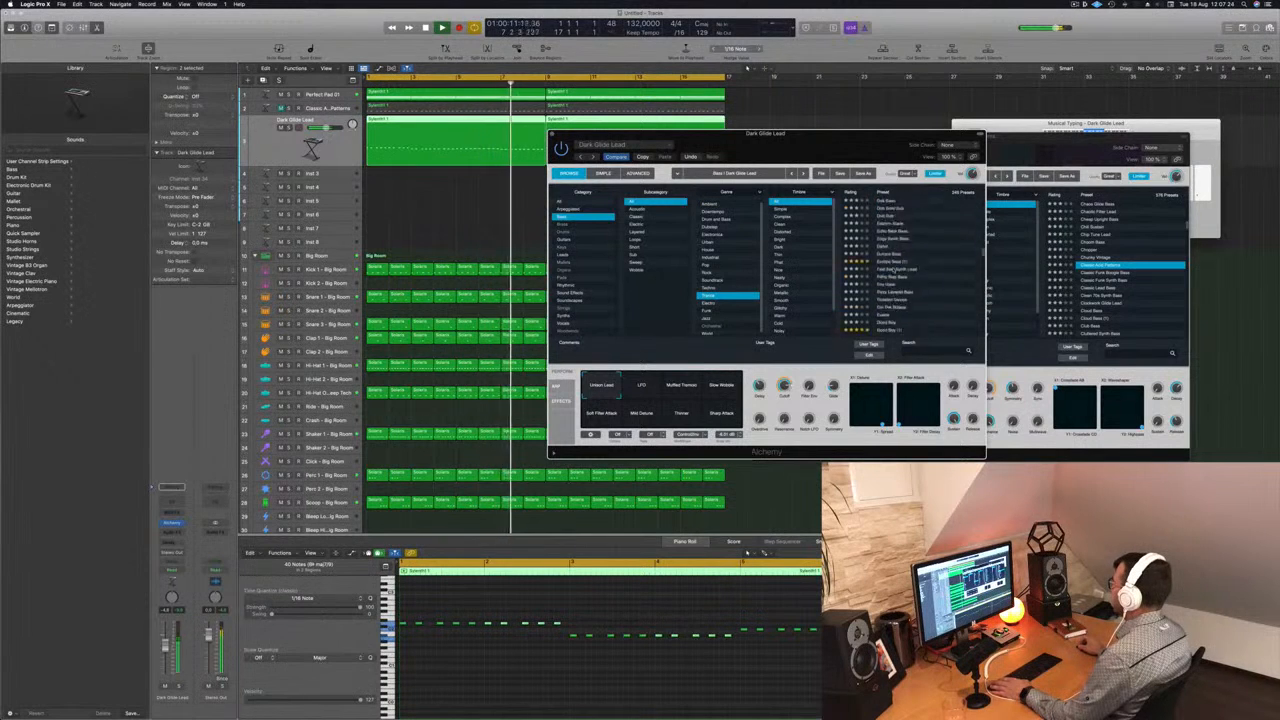
click(900, 264)
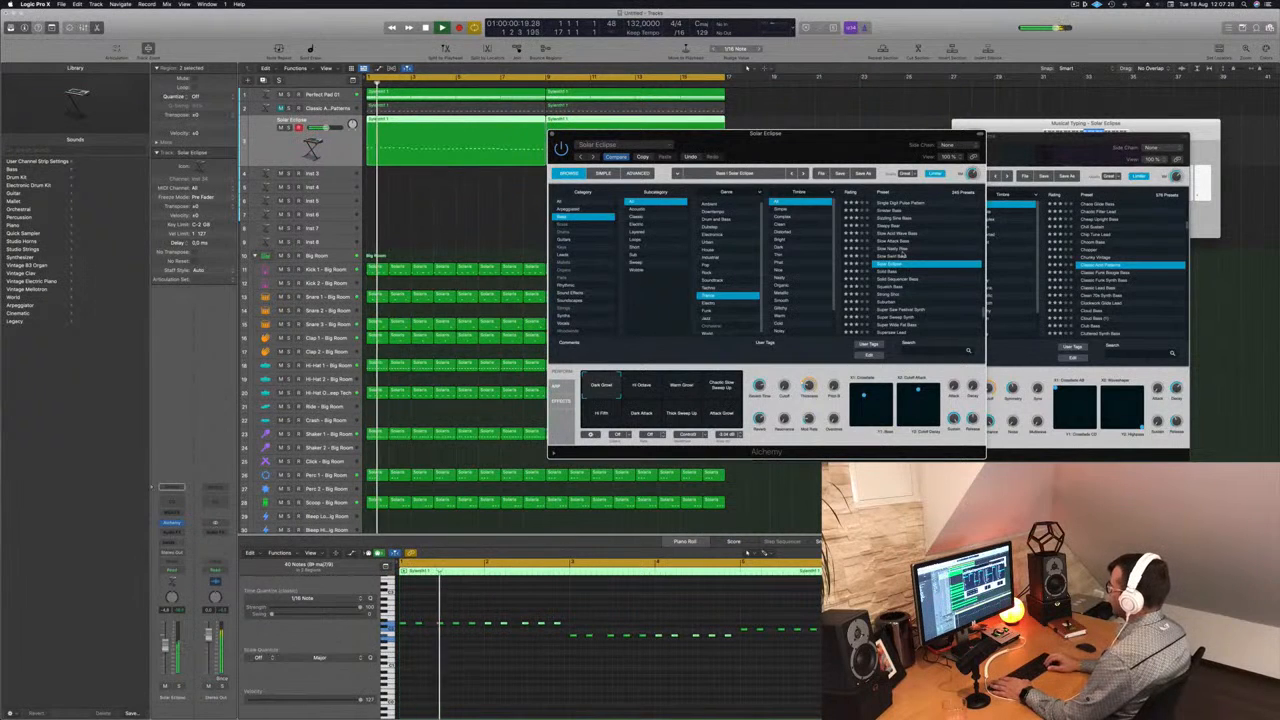
key(Down)
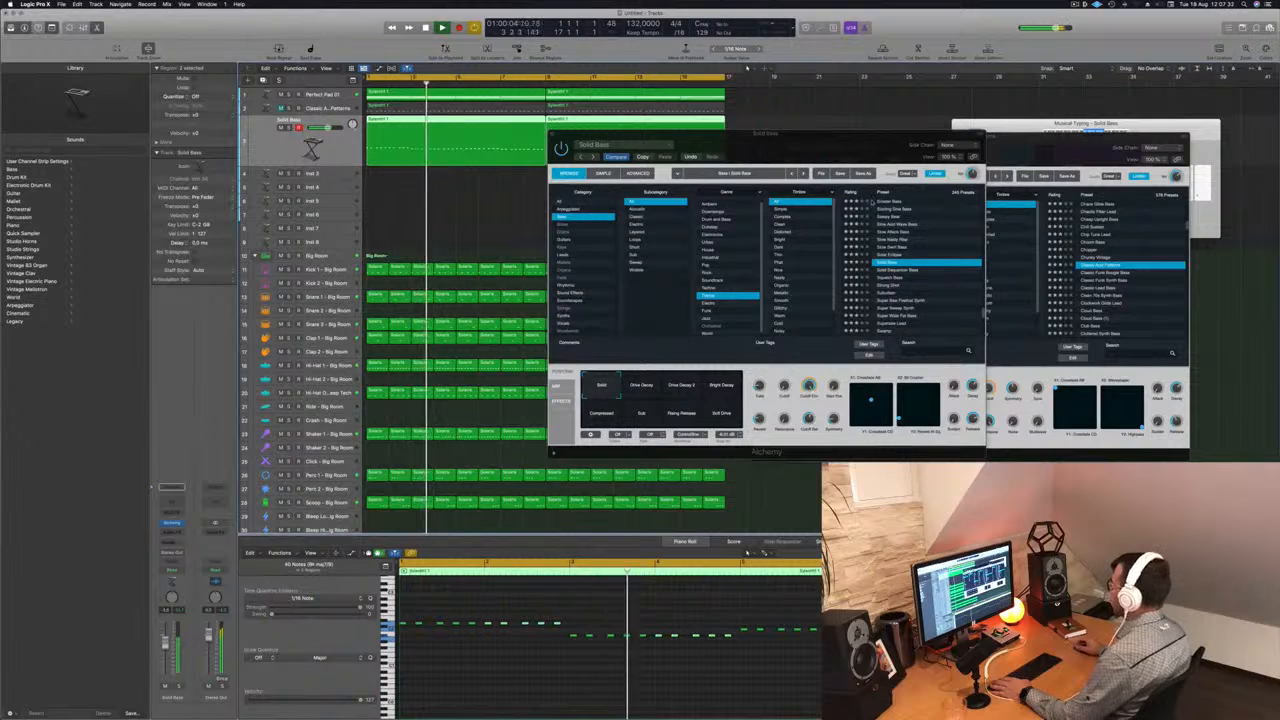
- Compare the performance snapshots of Solid Bass, from Drive Decay and Bright Decay through Rising Release to Compressed
click(642, 389)
click(681, 388)
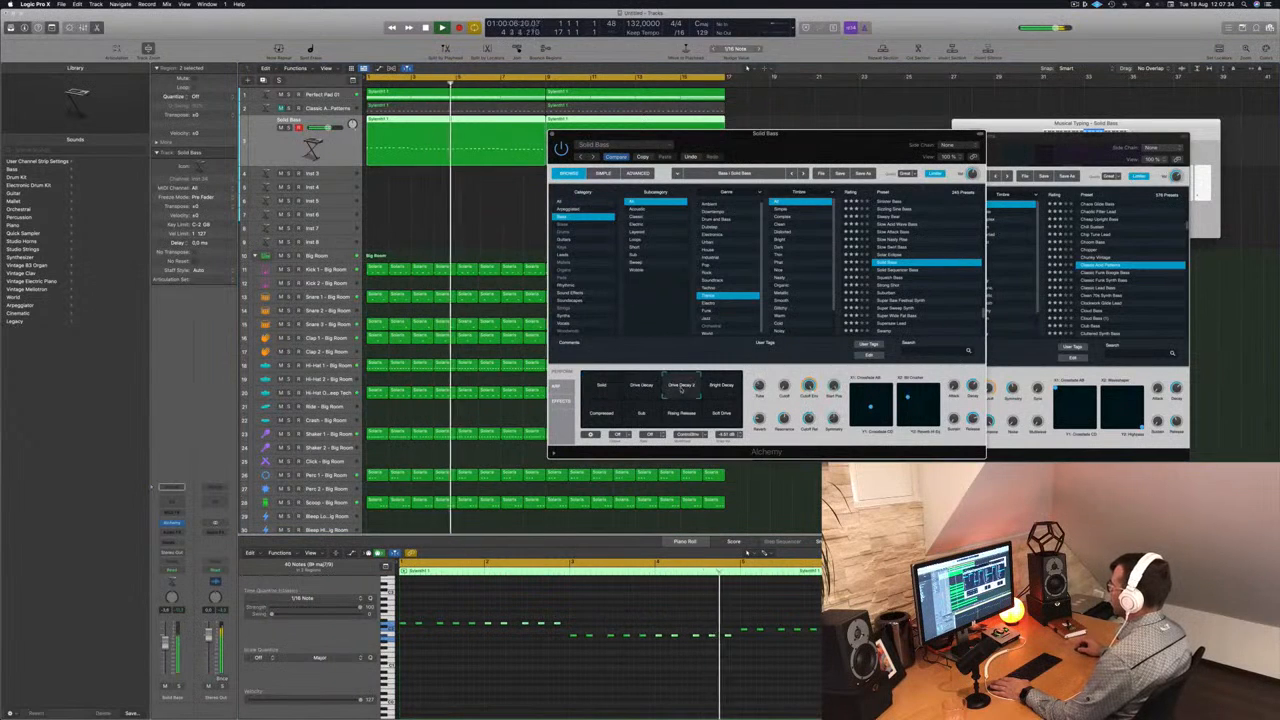
click(721, 388)
click(720, 416)
click(681, 416)
click(641, 416)
click(601, 415)
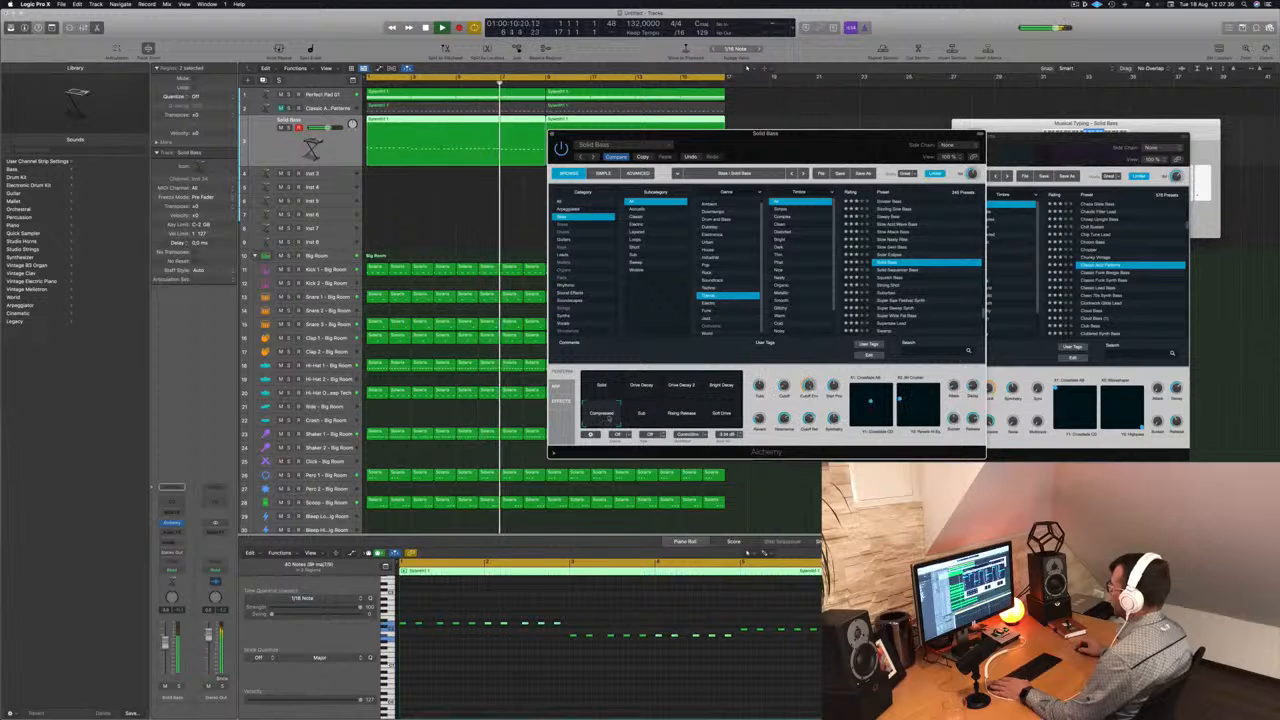
- Audition the presets below Solid Sequence Bass, including Suburban, and restart playback from the beginning
click(889, 279)
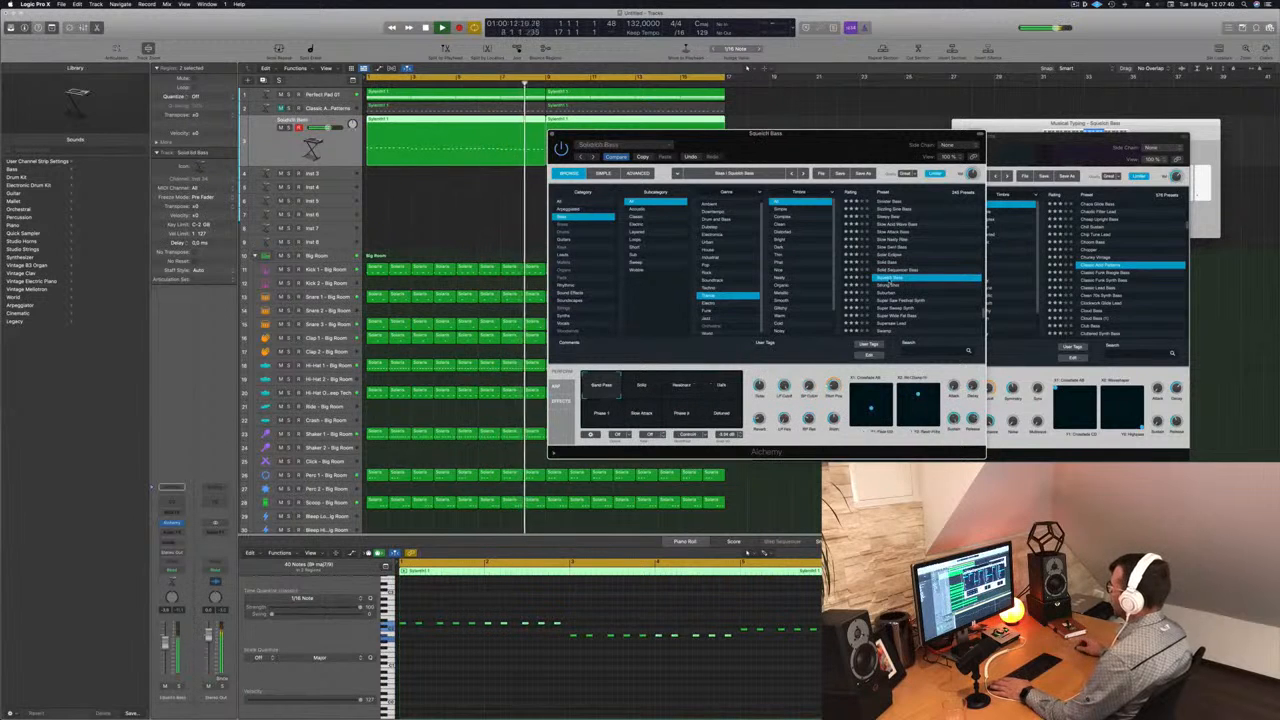
click(892, 293)
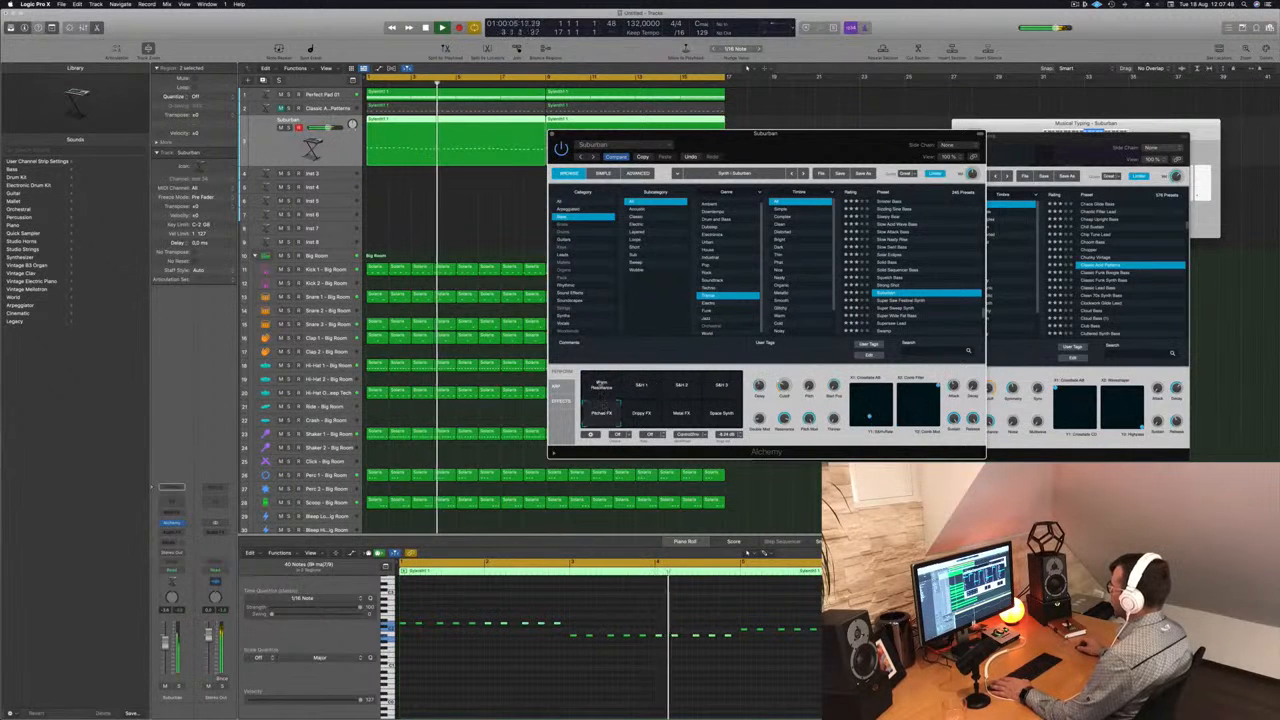
key(Return)
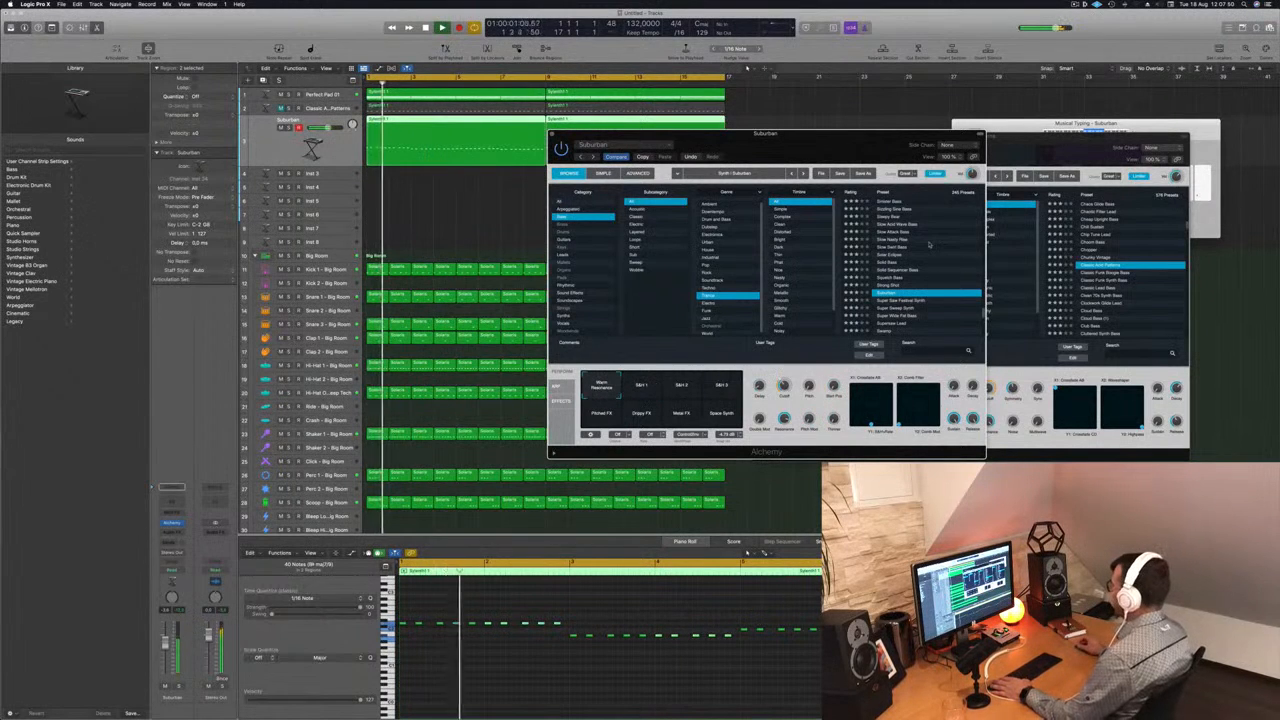
- Audition the presets Super Saw Festival Synth, Super Sweep Synth and Super Wide Fat Bass
scroll(922, 300, down, 3)
click(900, 268)
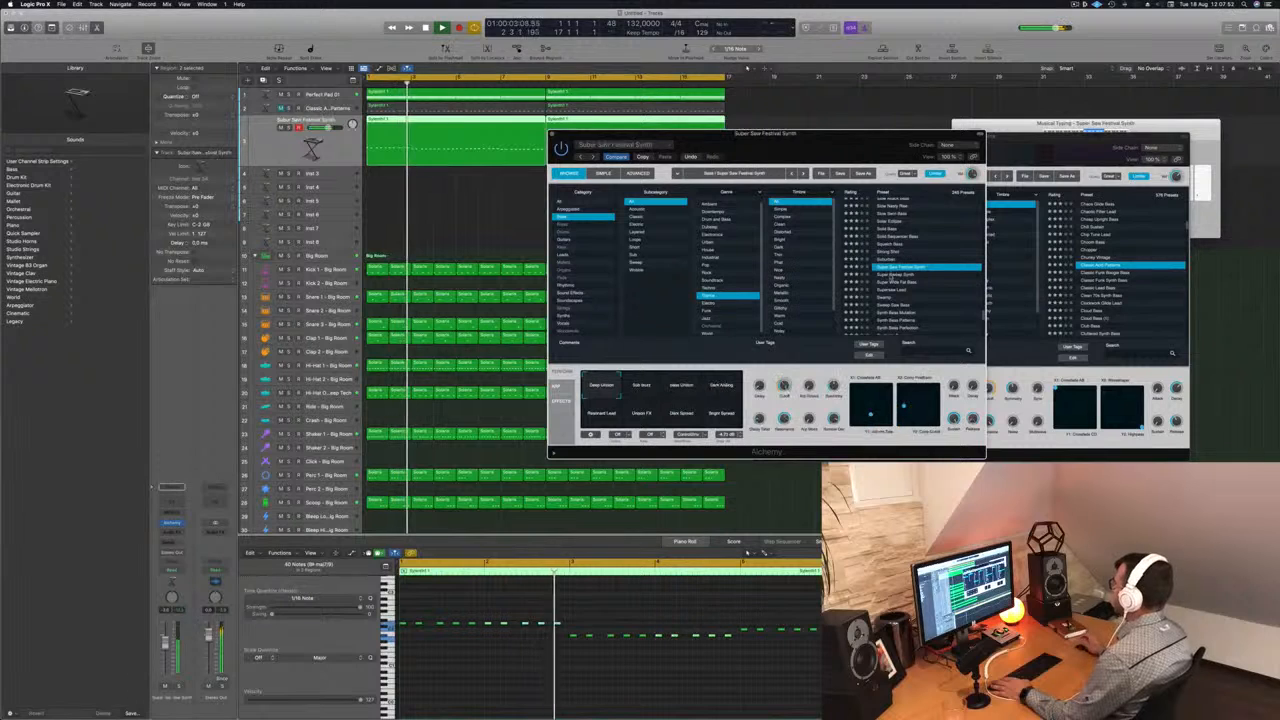
click(900, 274)
key(Return)
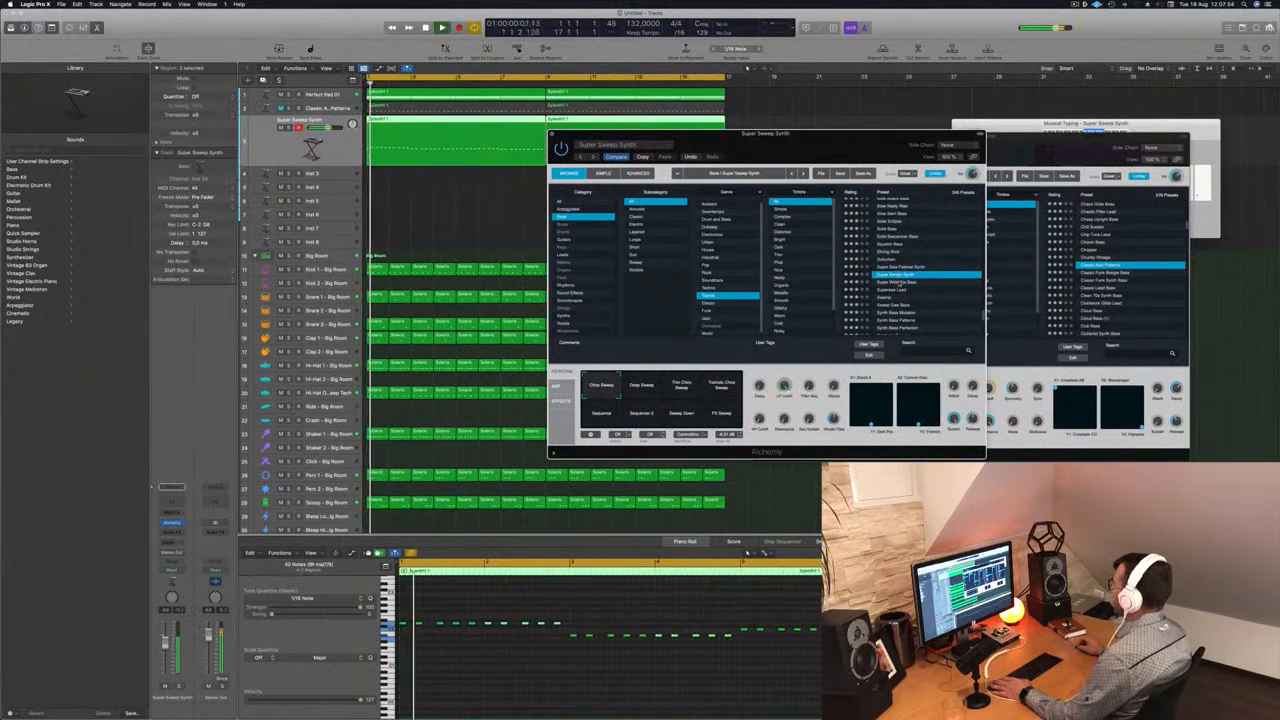
click(900, 283)
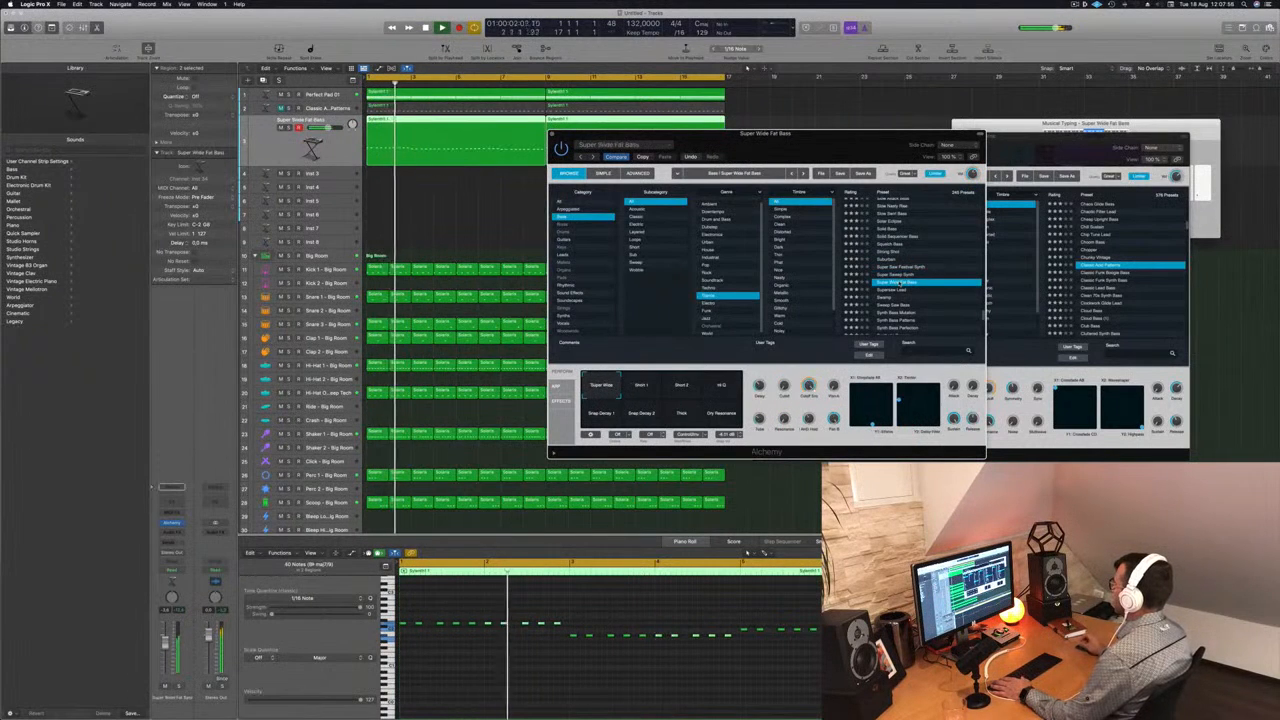
click(905, 290)
click(901, 285)
scroll(901, 285, down, 2)
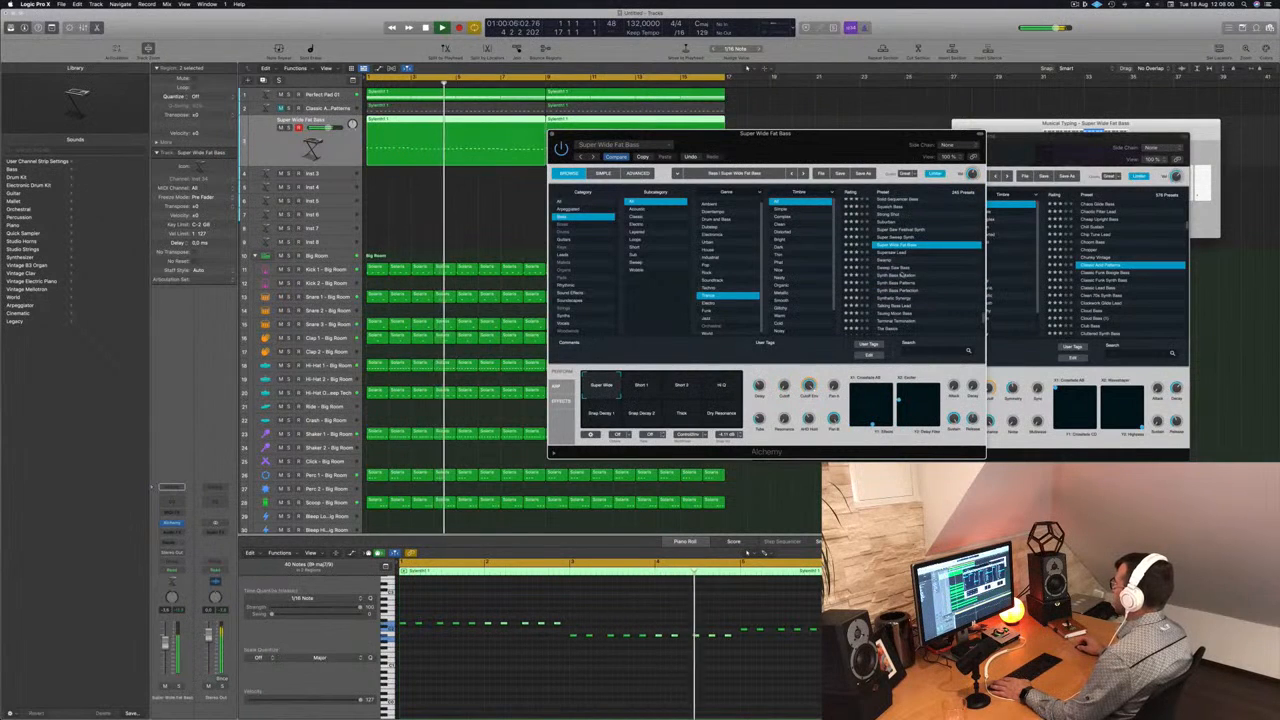
- Audition Synth Bass Perfection and load the Taureg Moon Bass preset on the third track
click(904, 275)
click(905, 287)
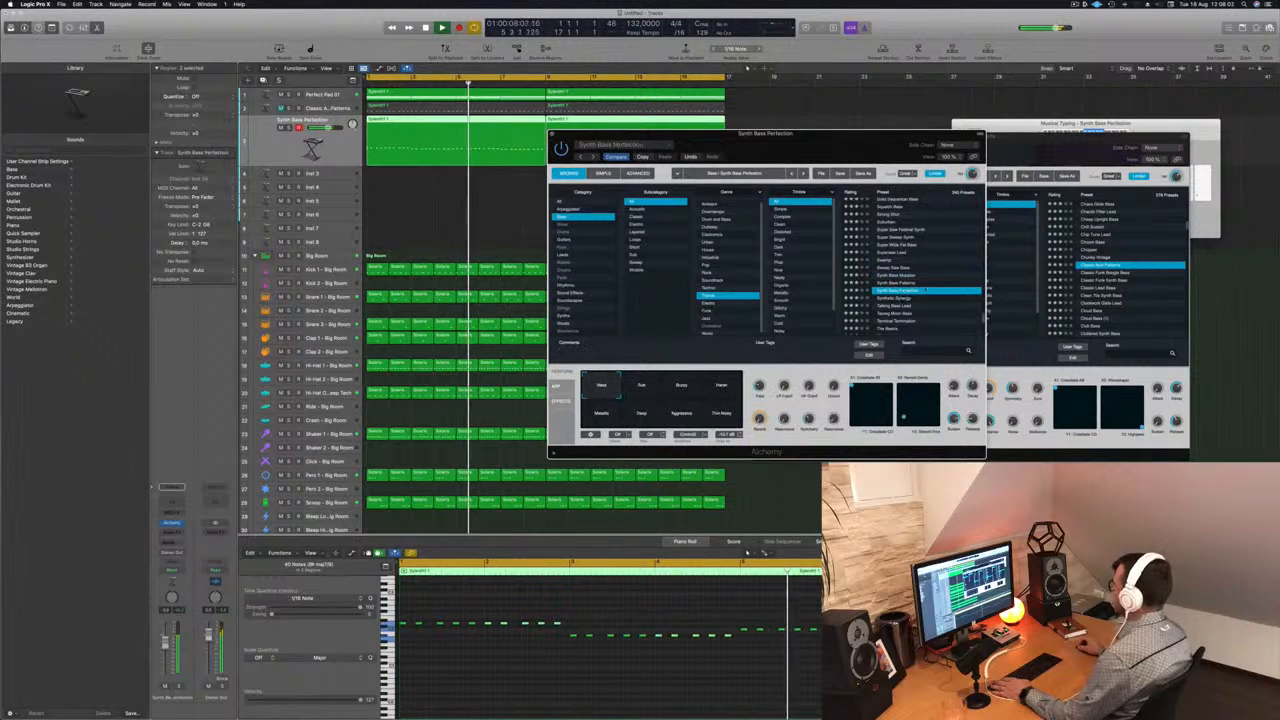
scroll(929, 289, down, 2)
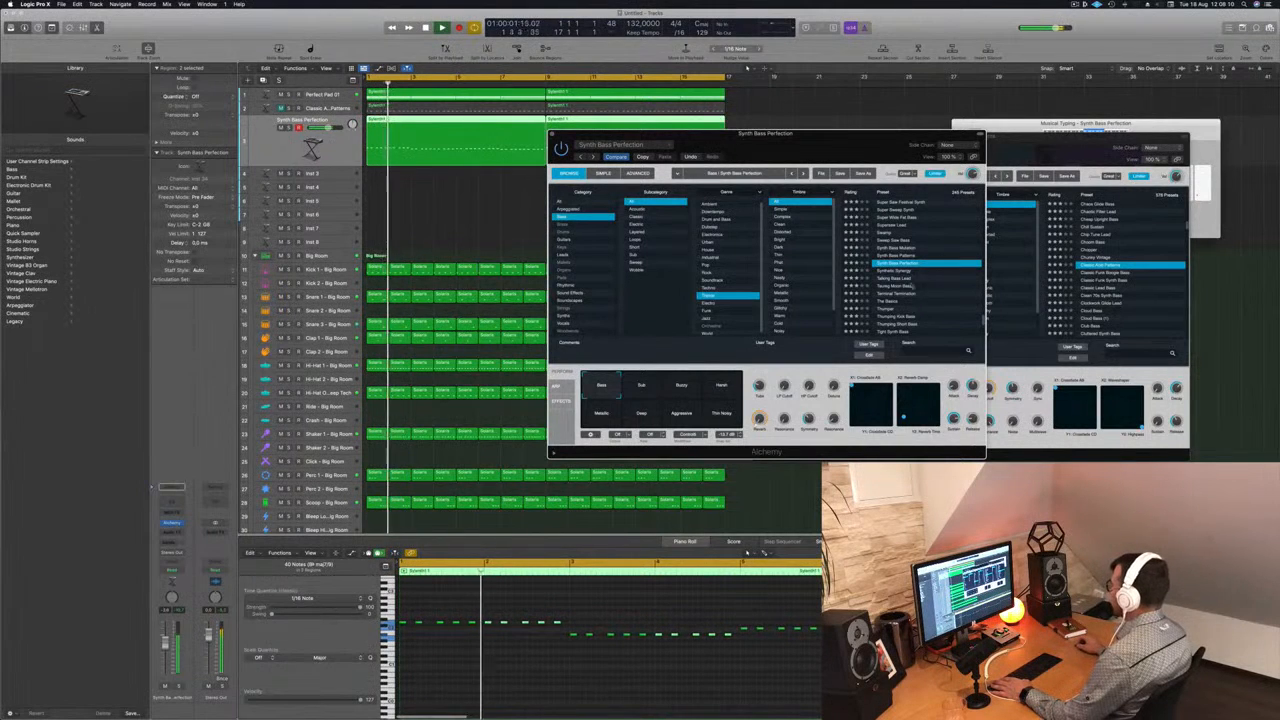
click(898, 287)
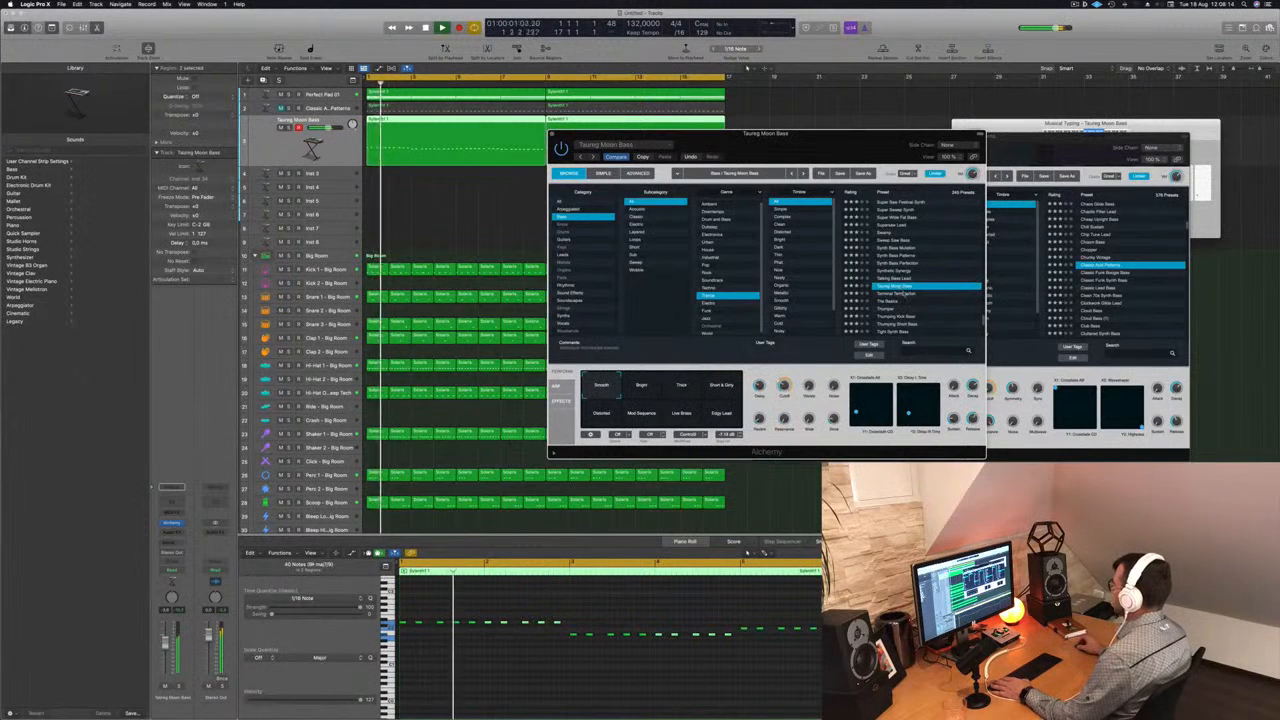
- Compare the Bright and Thick snapshots of Taureg Moon Bass and select Short & Dirty
drag(832, 145, 912, 129)
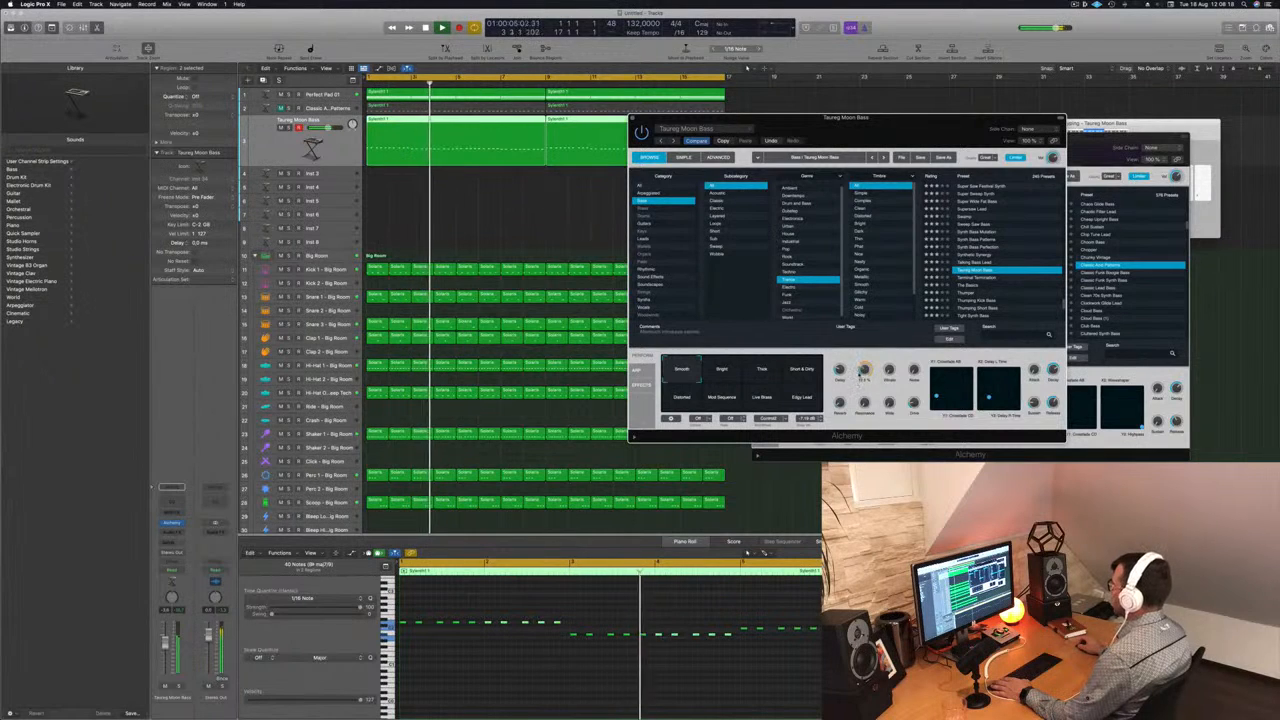
key(Return)
click(722, 371)
click(762, 371)
click(801, 371)
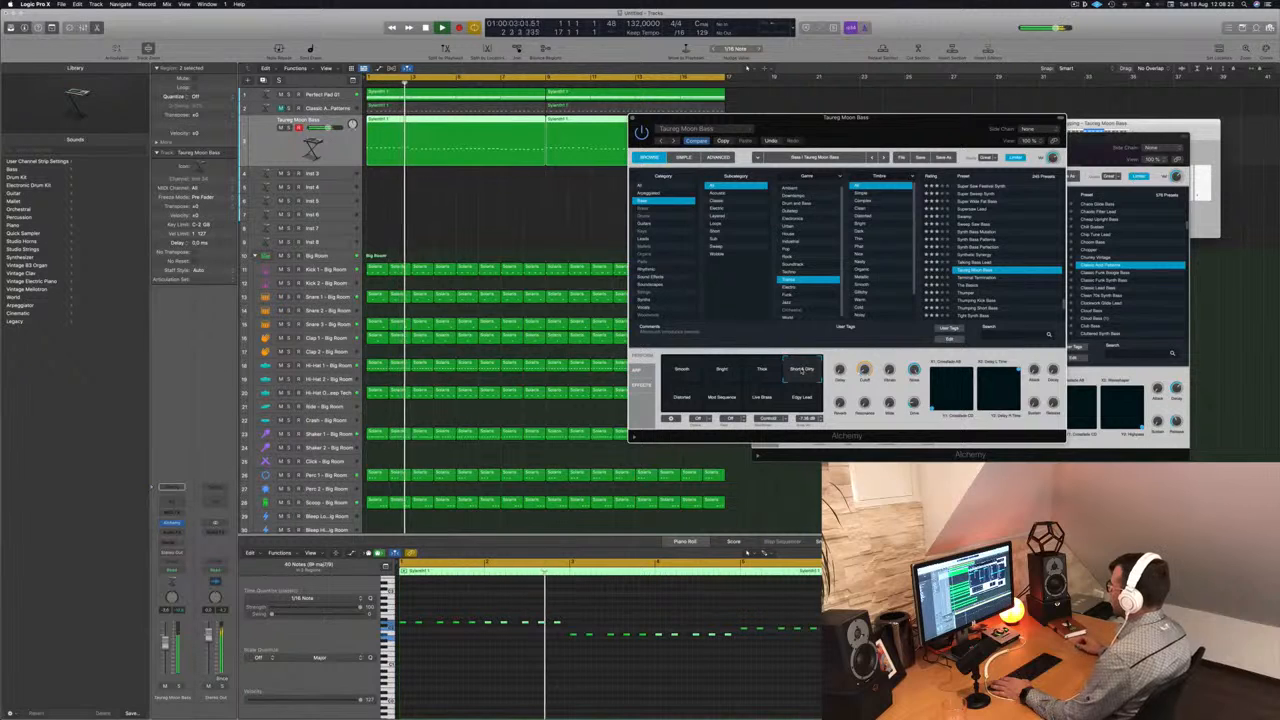
key(Return)
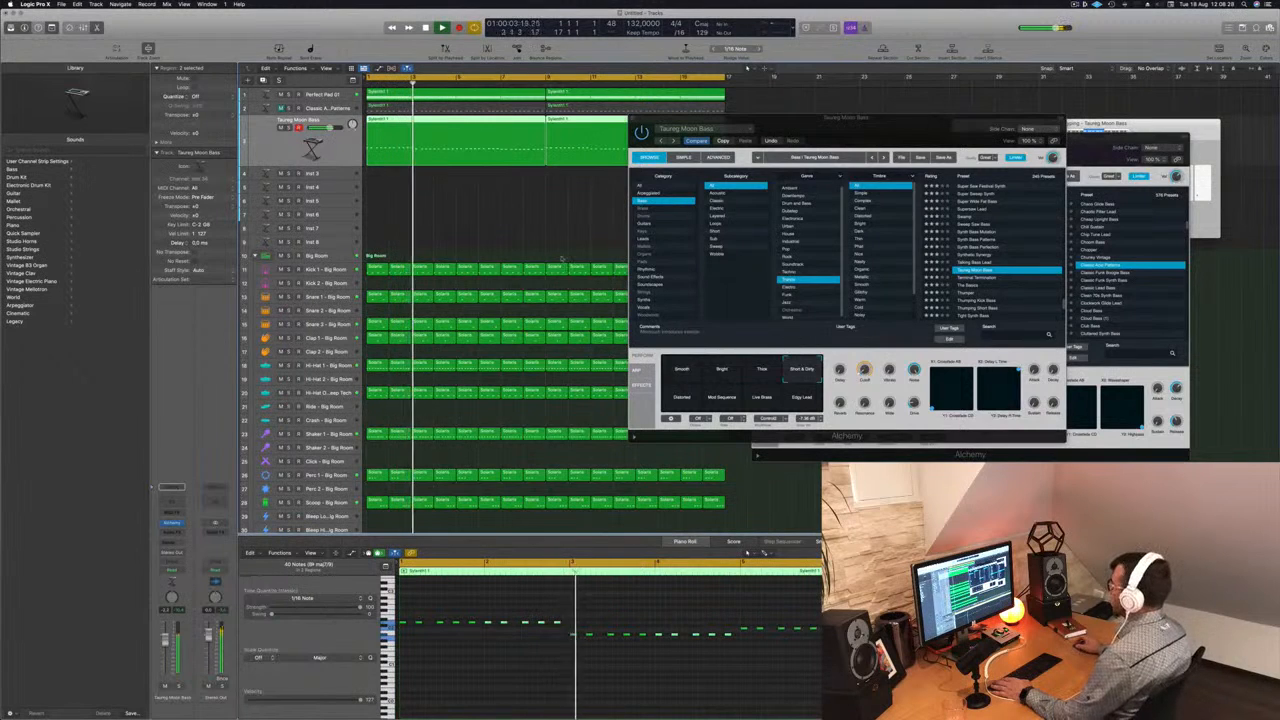
- Close the Taureg Moon Bass plug-in window, unmute the Classic Acid Patterns track and play both basses together
drag(883, 119, 673, 222)
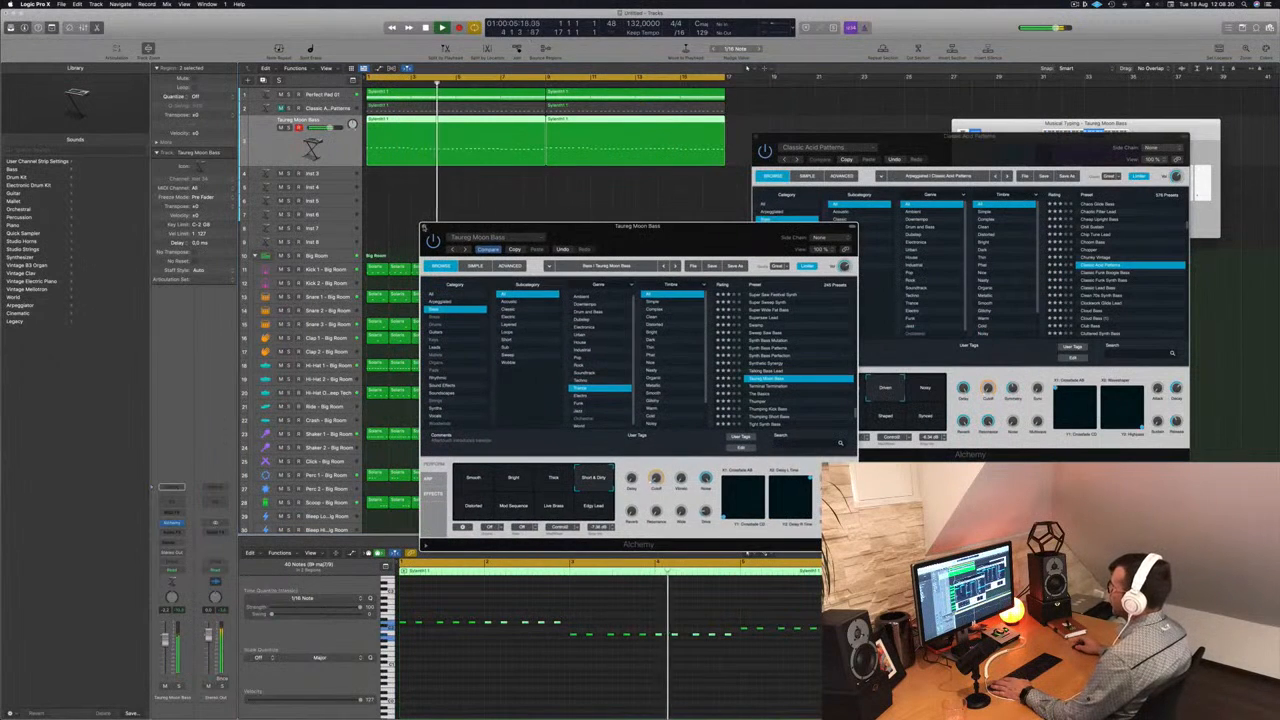
click(424, 227)
key(Return)
key(Up)
key(space)
key(space)
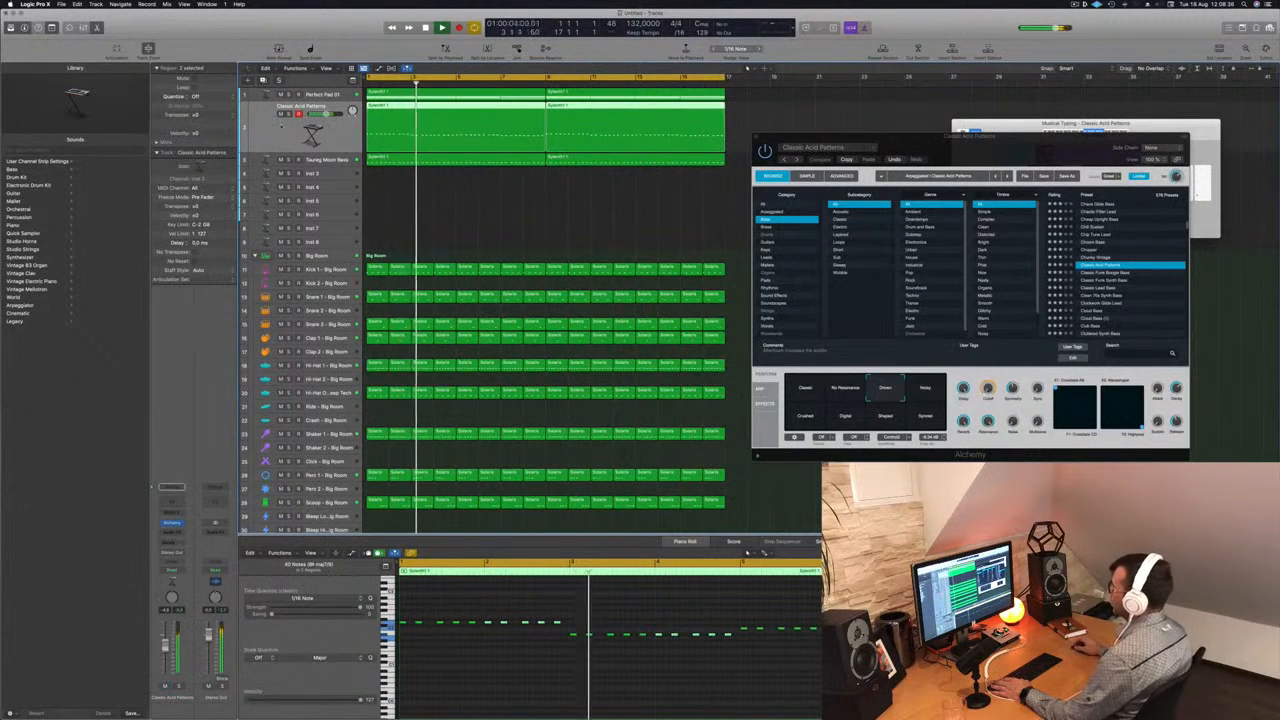
key(Return)
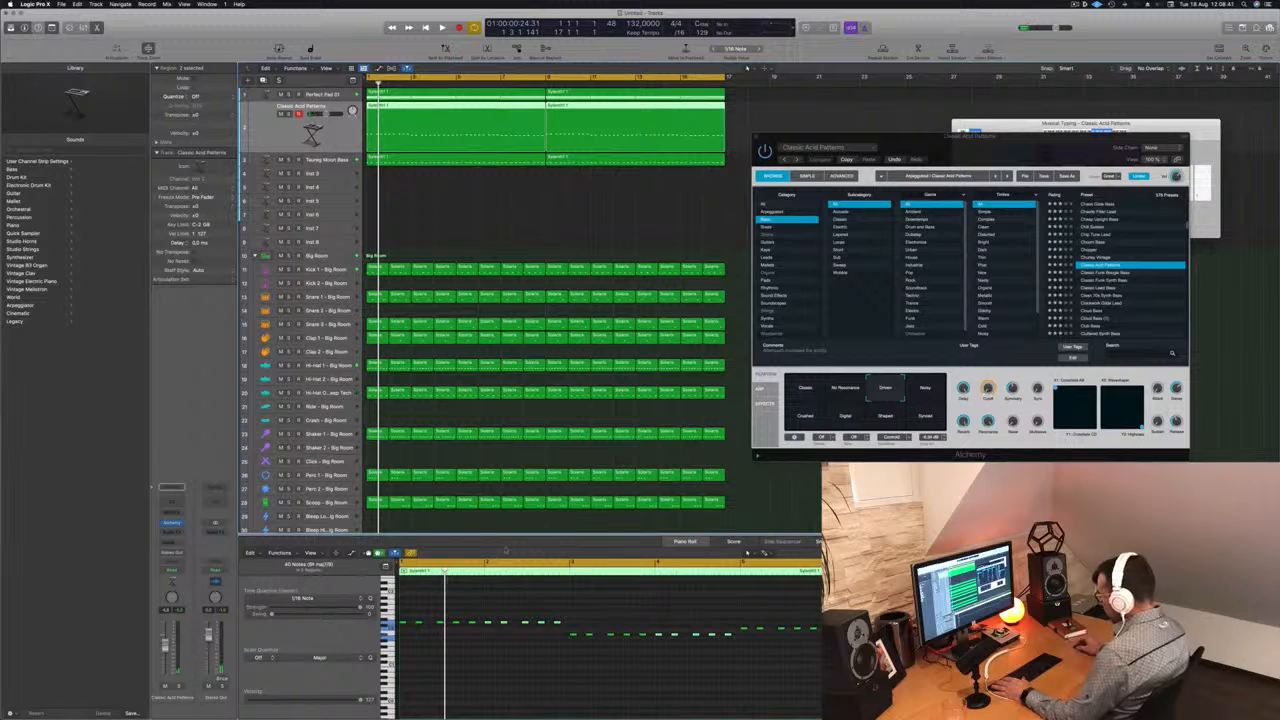
- Hide the Musical Typing keyboard and show the mixer
key(super+k)
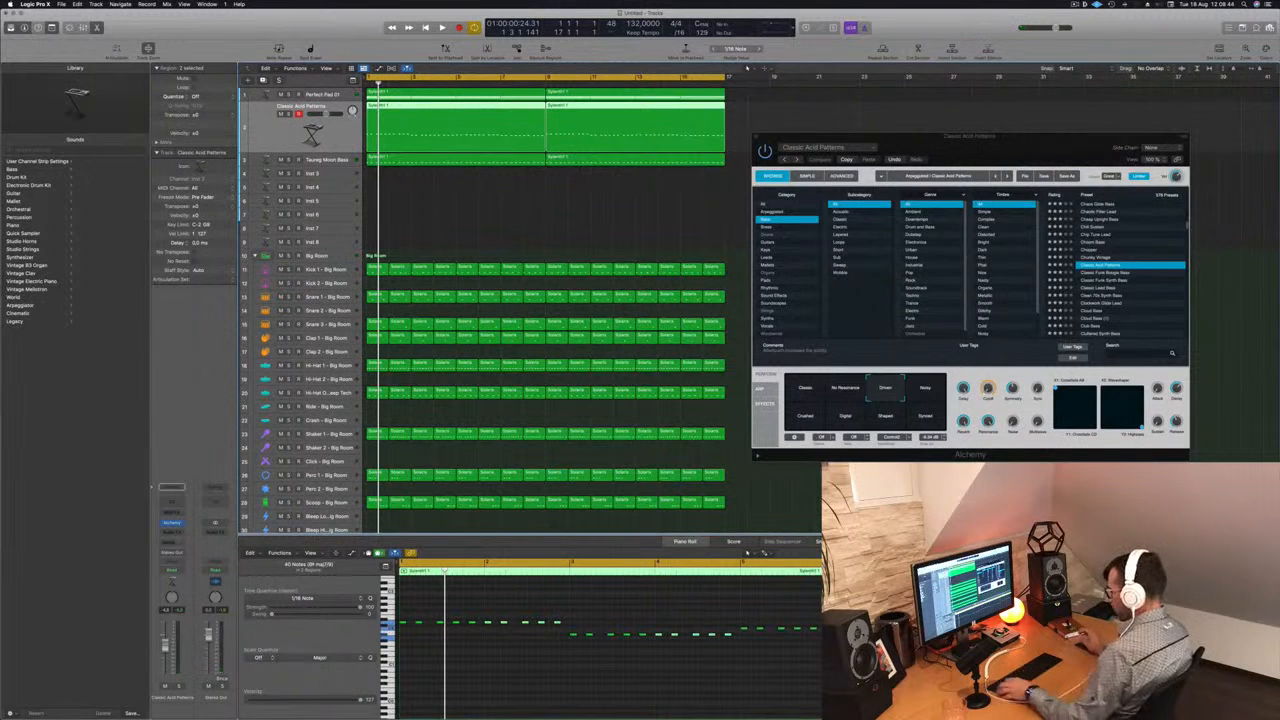
key(x)
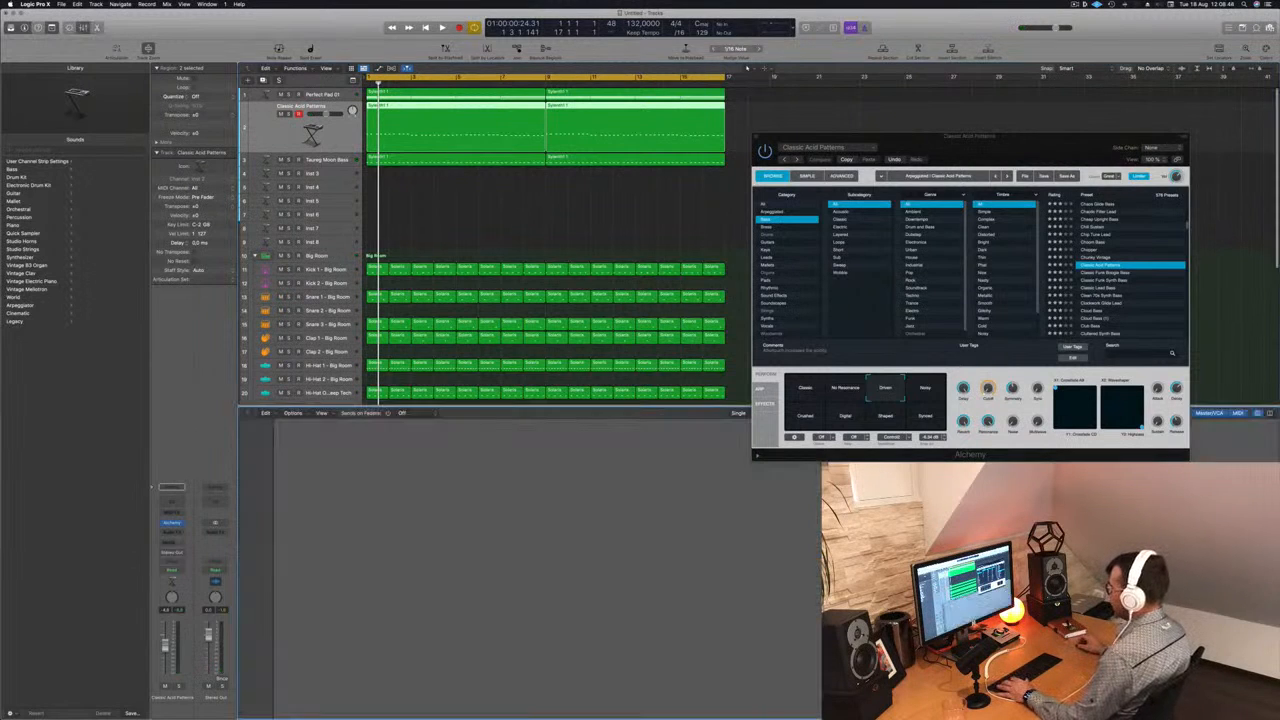
- Select the Classic Acid Patterns and Taureg Moon Bass channels and route both outputs to Bus 5
key(space)
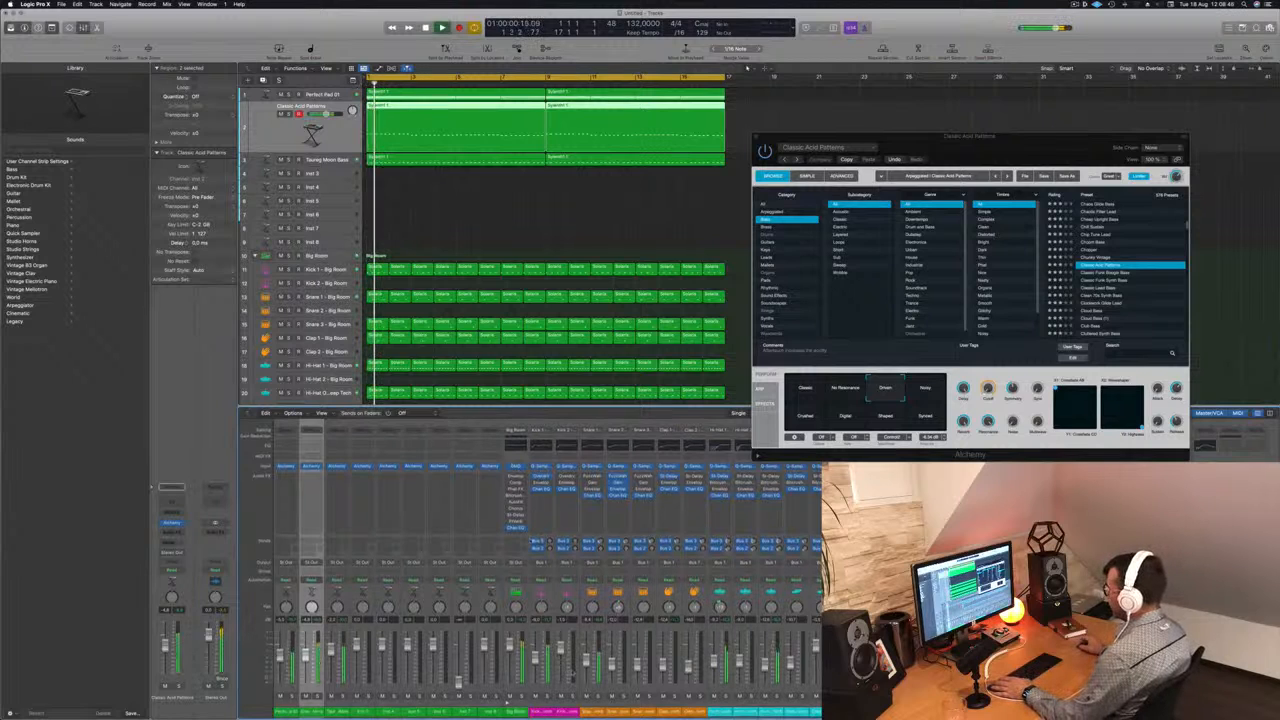
shift+click(337, 714)
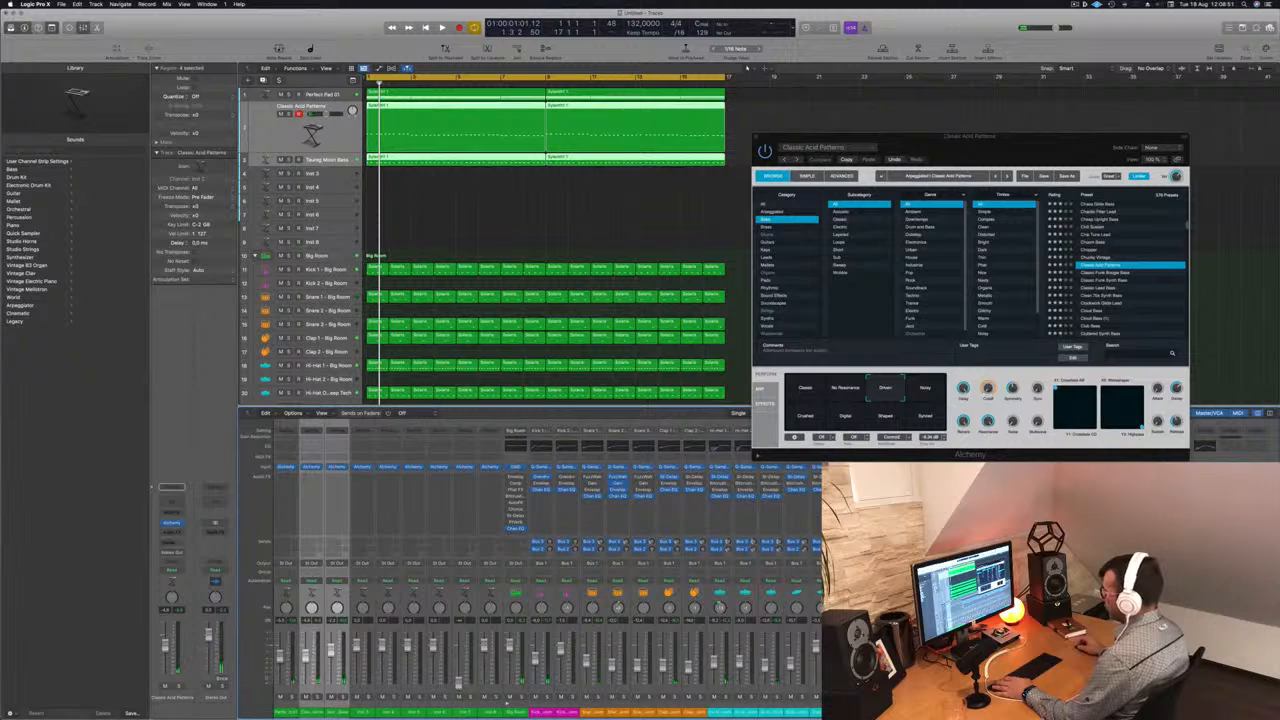
click(340, 563)
mouse_move(350, 592)
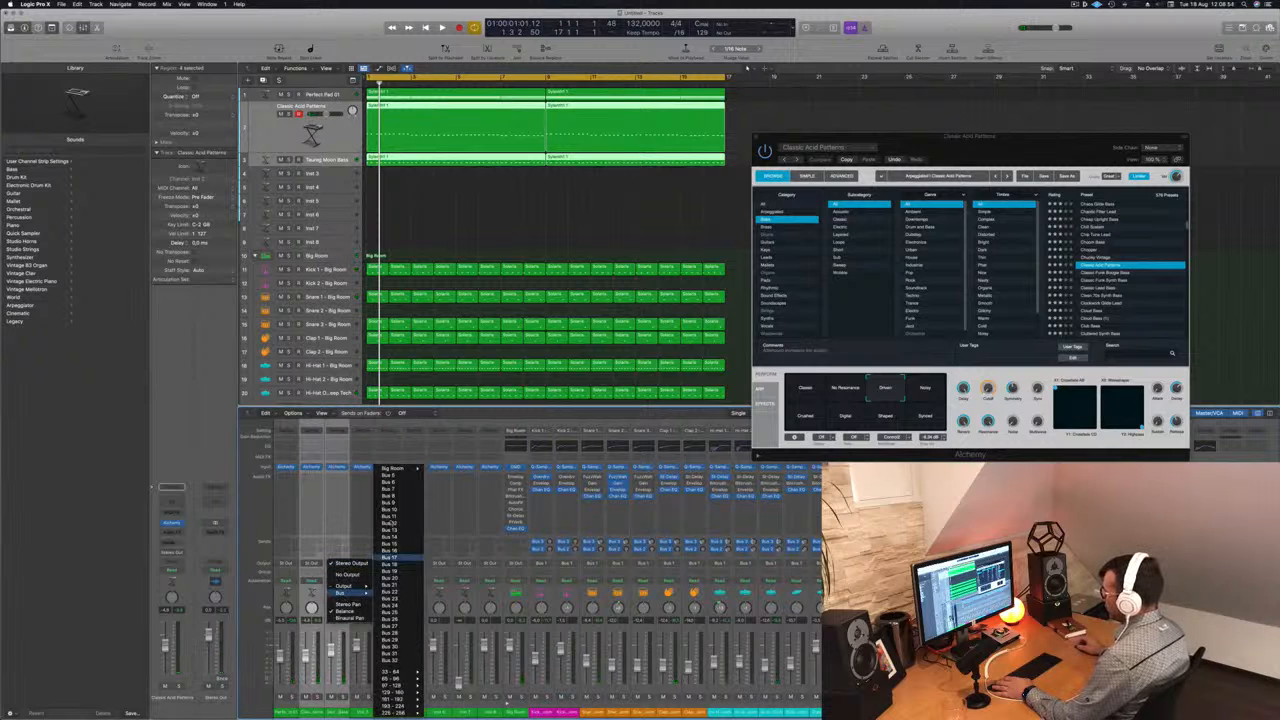
click(392, 476)
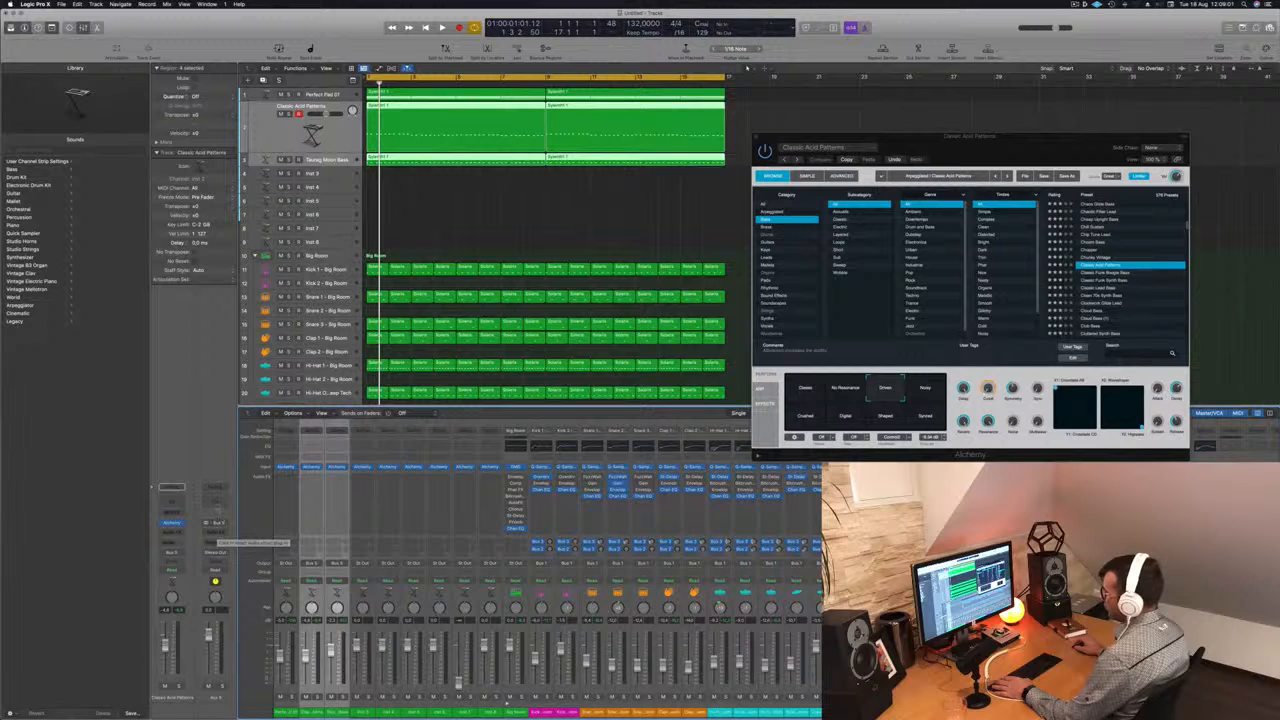
- Add a Channel EQ to the Bus 5 channel and set its high cut to 810 Hz with a 48 dB/Oct slope
click(214, 490)
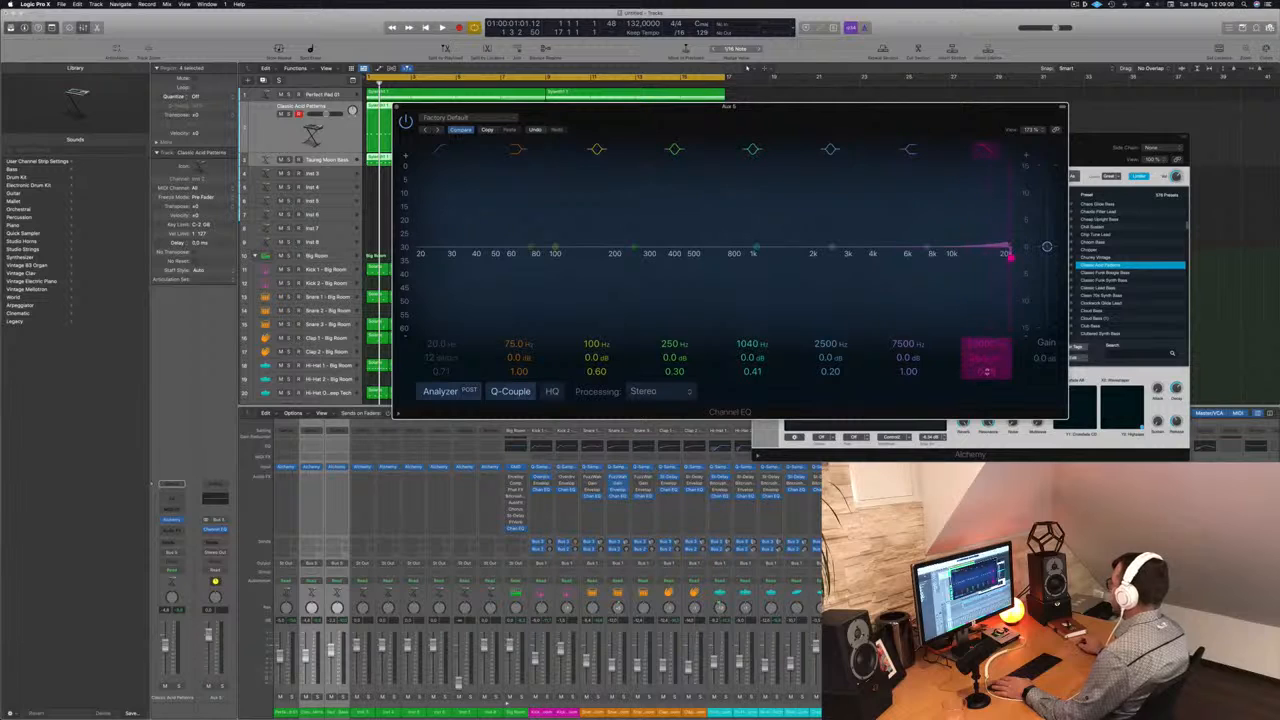
drag(981, 356, 987, 338)
key(space)
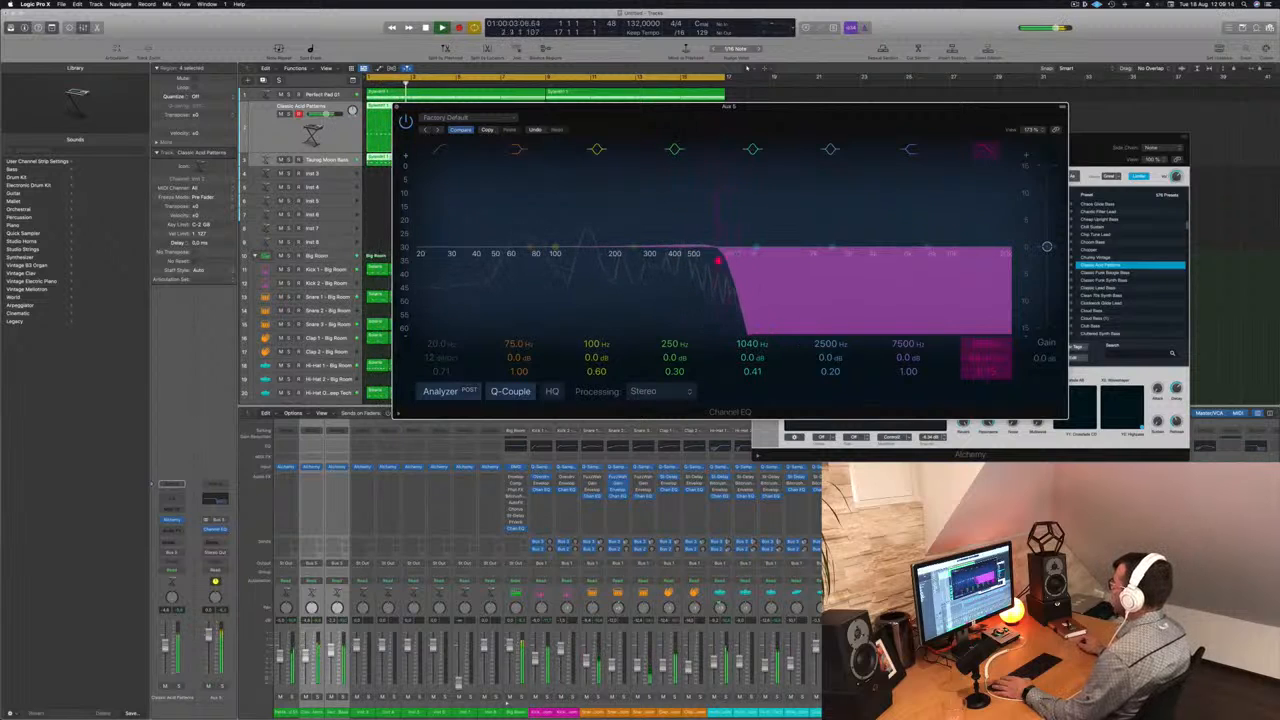
drag(986, 344, 986, 342)
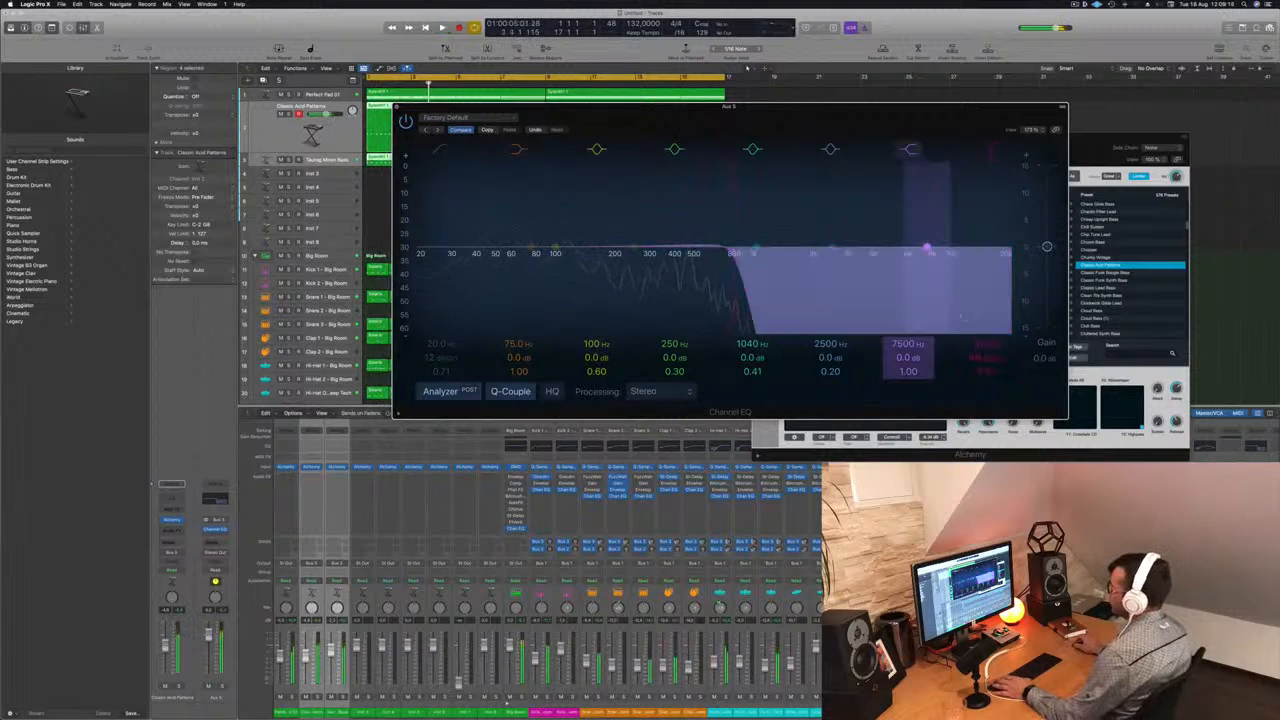
click(396, 108)
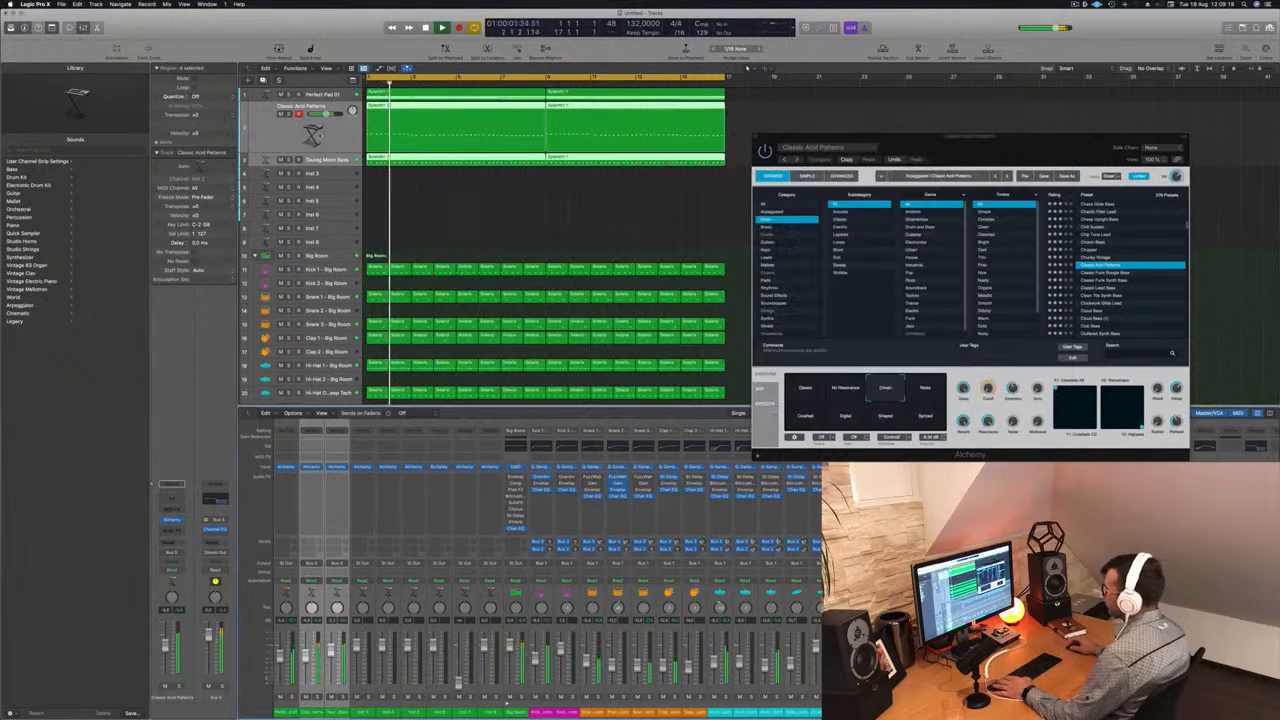
- Insert a stereo Compressor on Classic Acid Patterns, choose the Vintage Opto model and lower its threshold to about -28 dB during playback
key(space)
key(space)
click(329, 131)
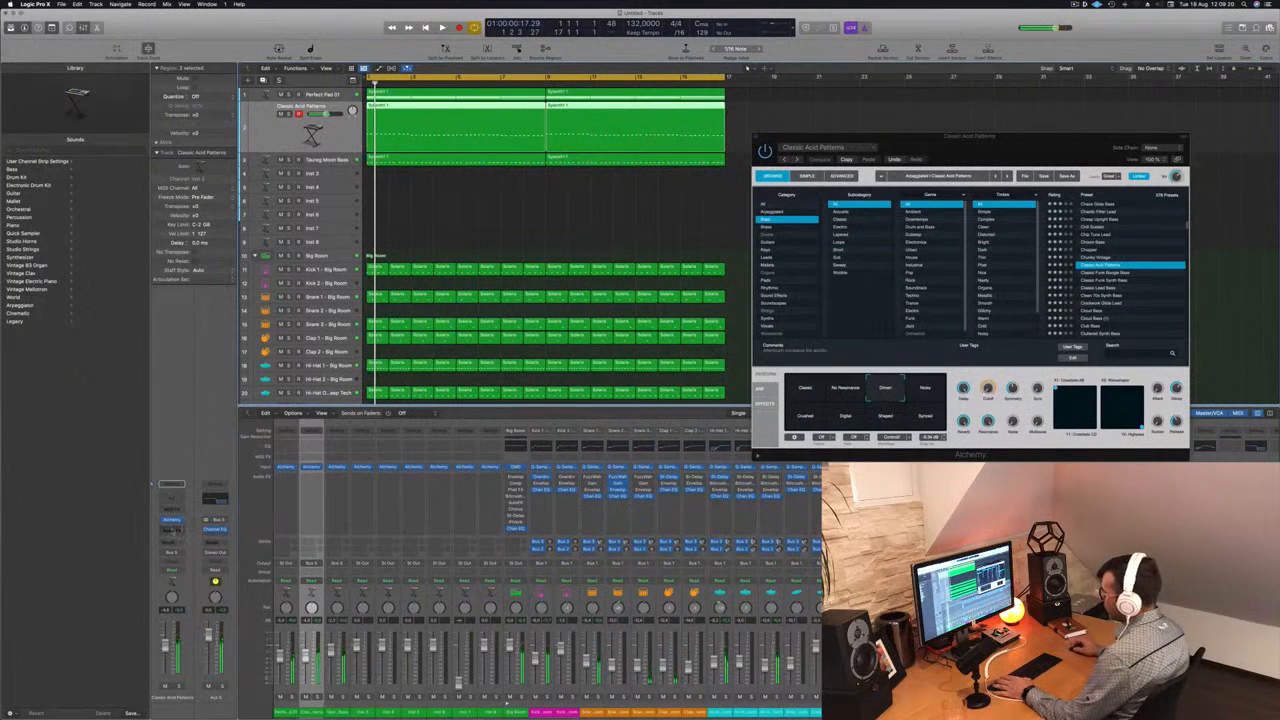
click(173, 530)
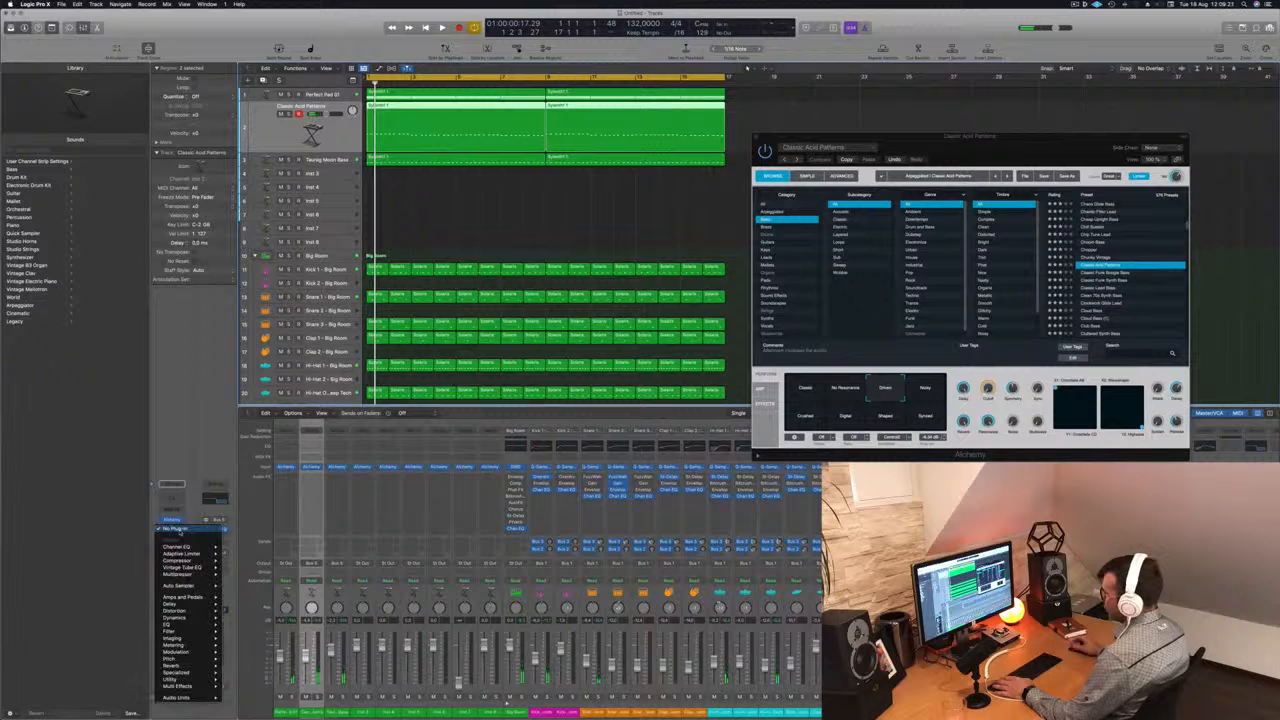
click(242, 563)
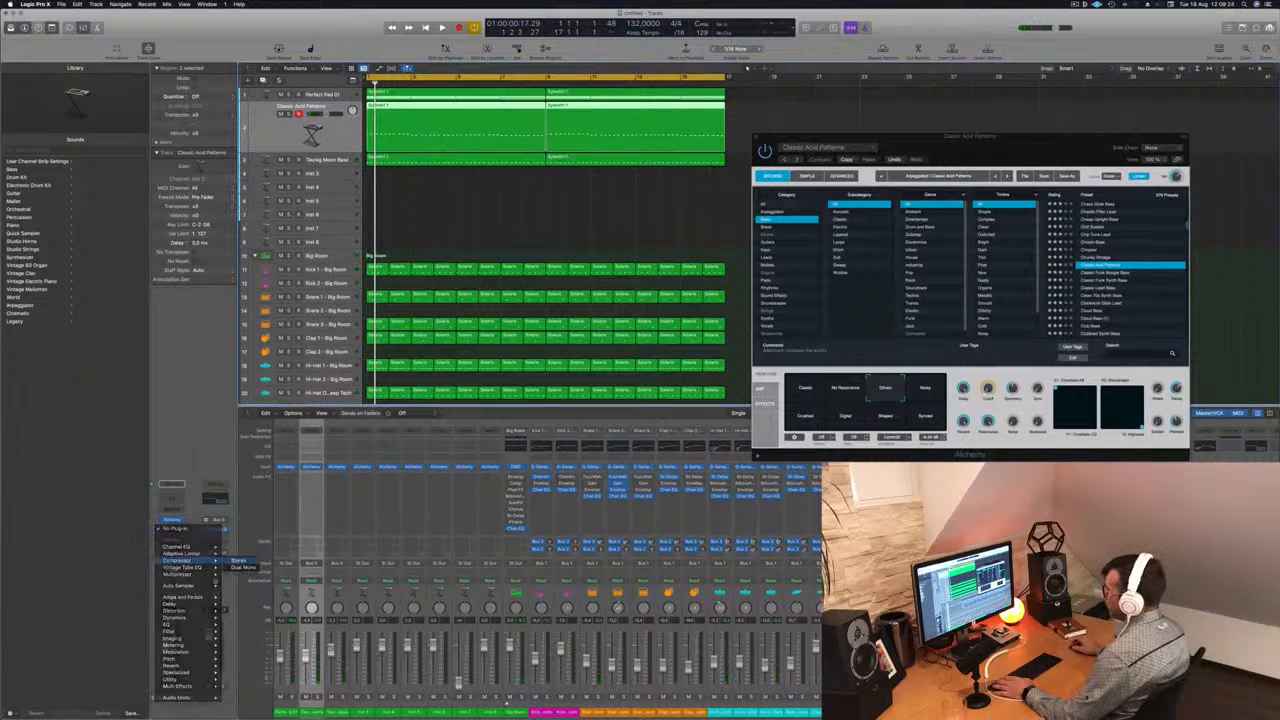
key(space)
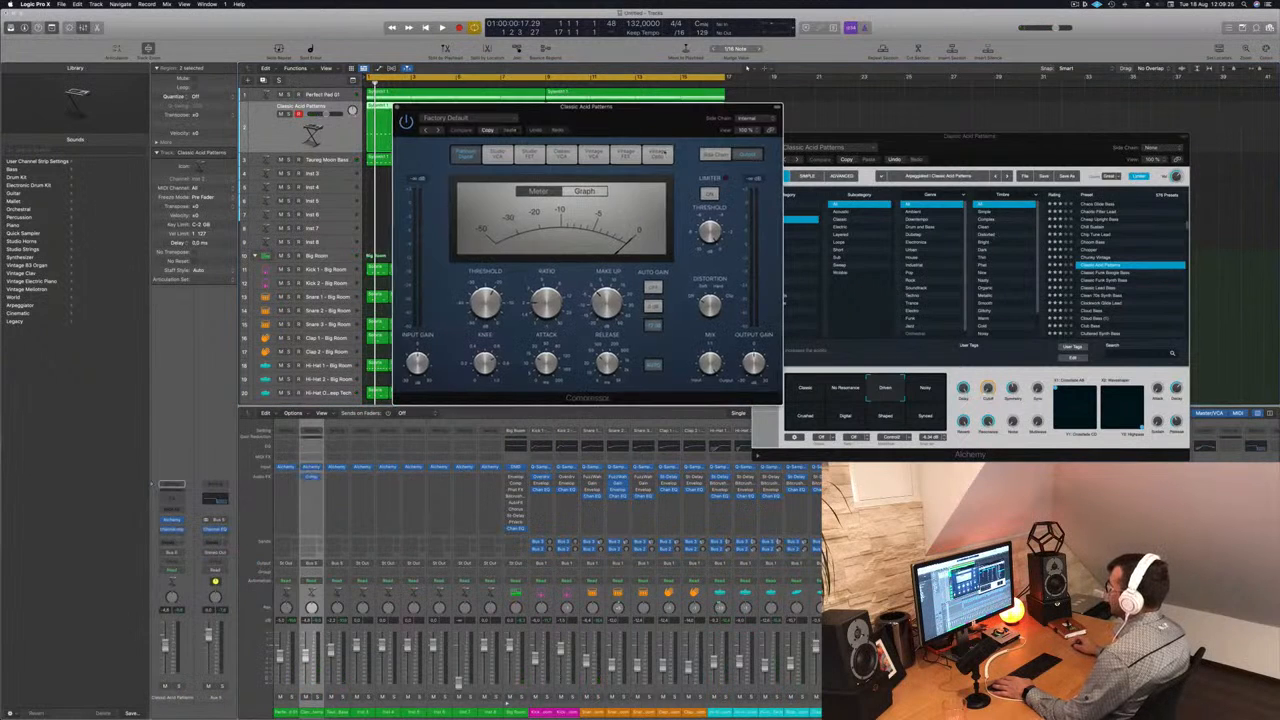
click(656, 154)
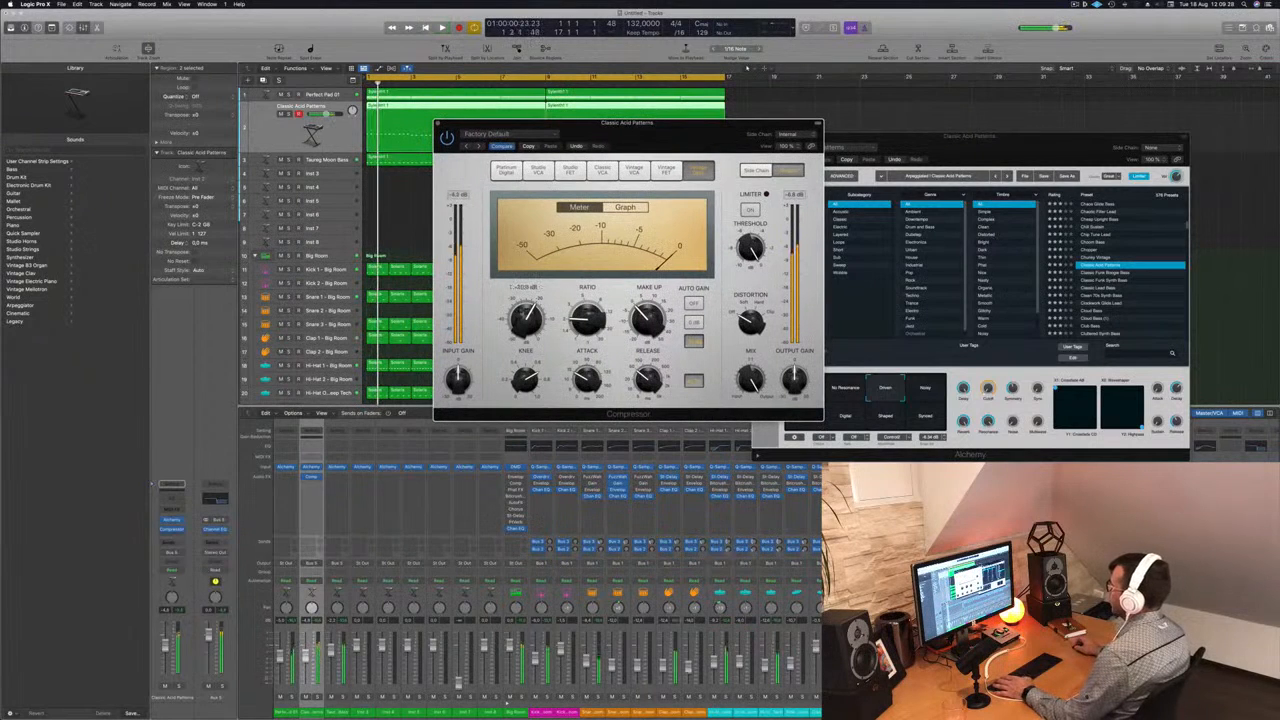
key(space)
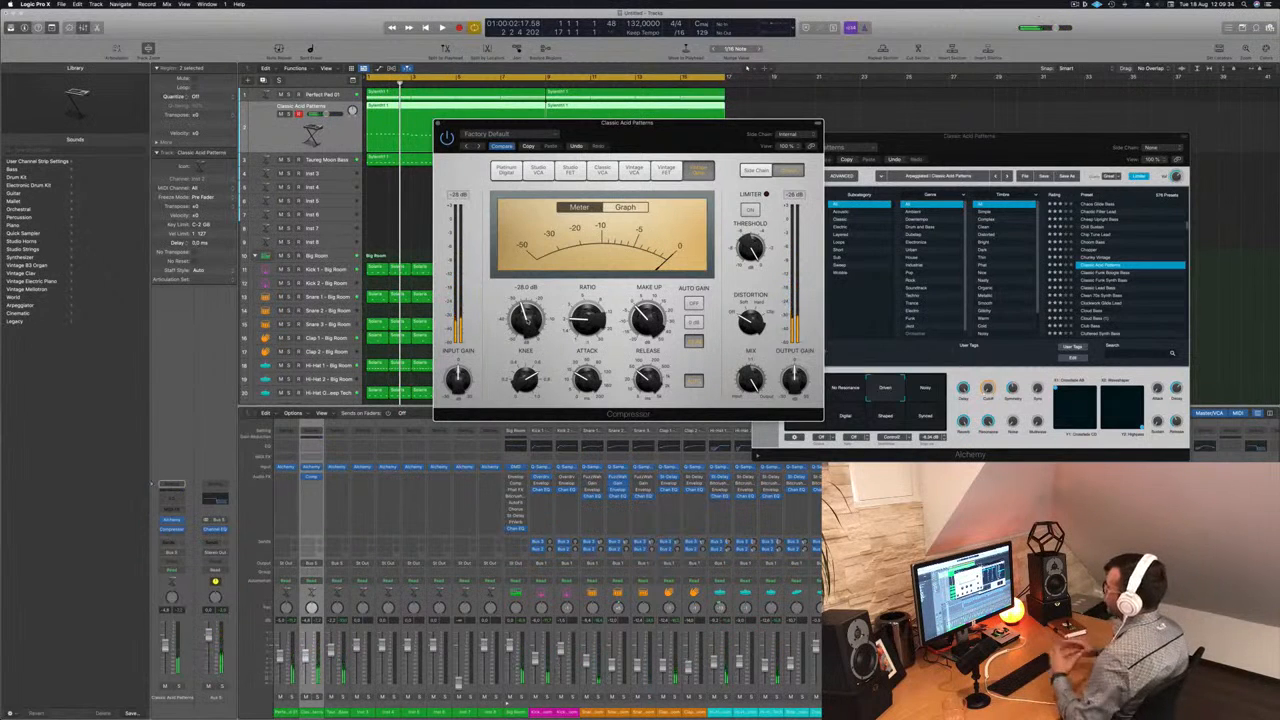
key(space)
drag(640, 145, 626, 155)
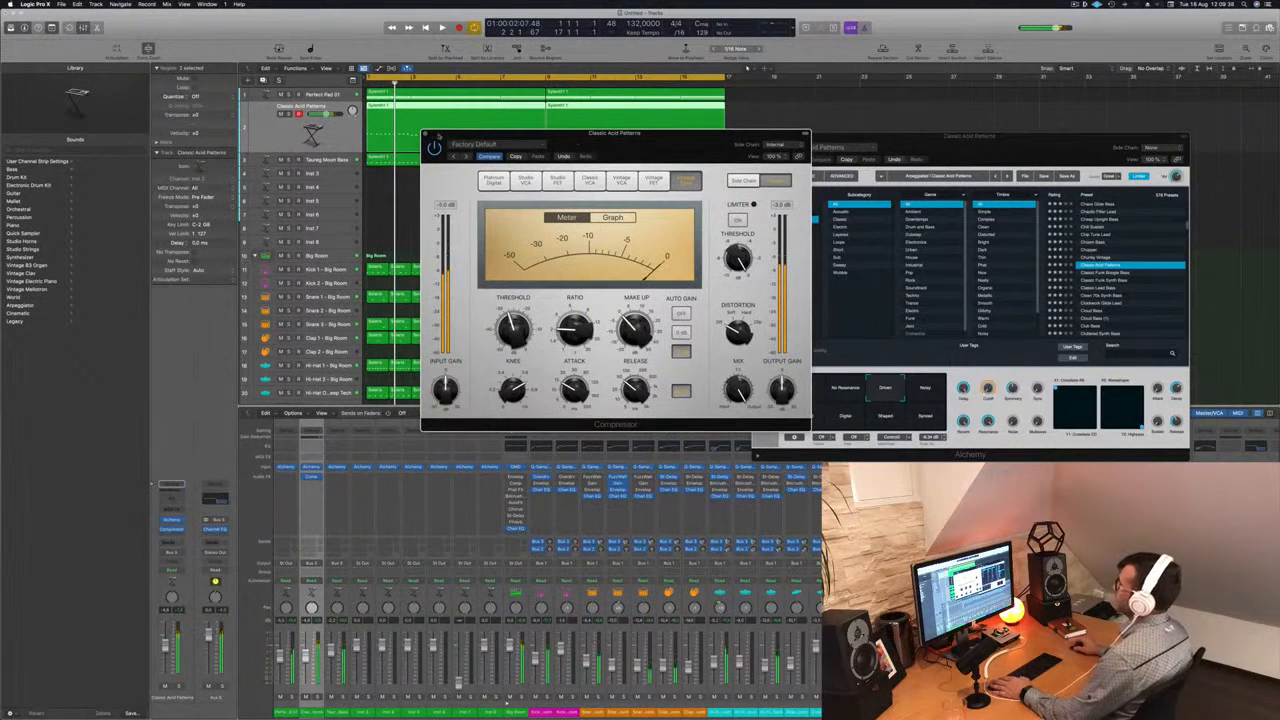
click(425, 133)
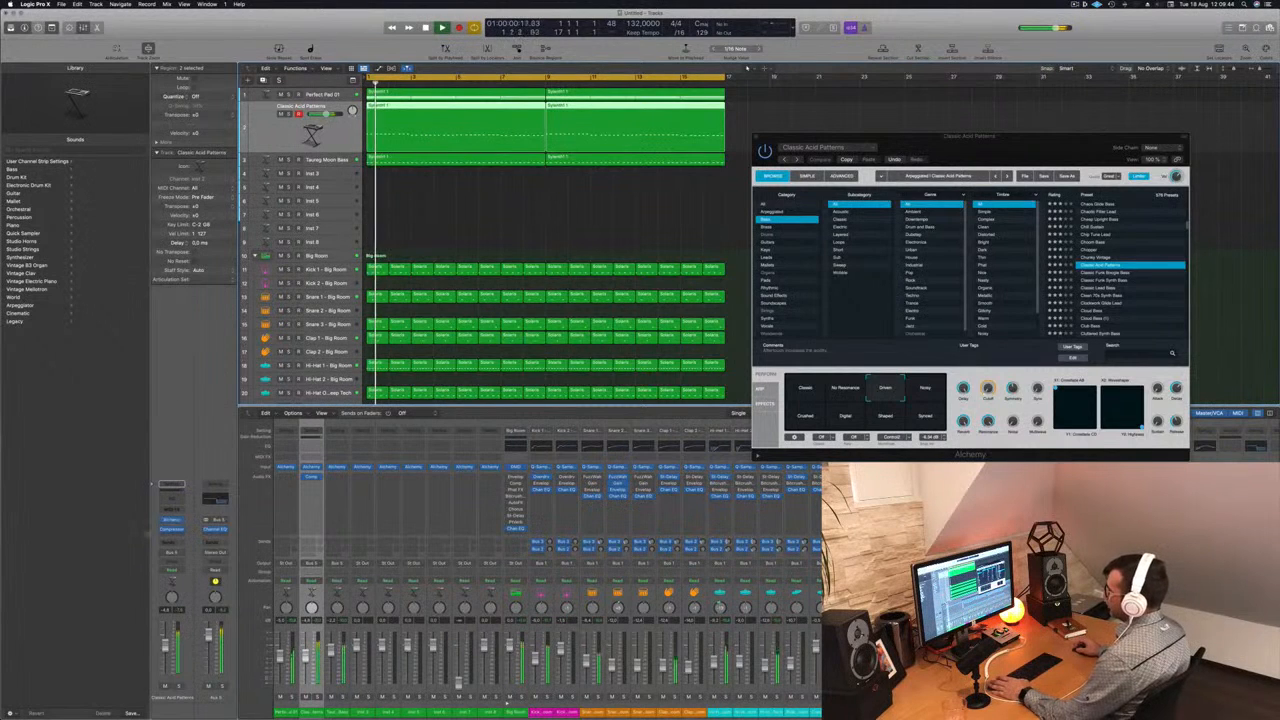
- Raise the high cut of the bass bus Channel EQ to 20000 Hz and replay the track from the start
click(216, 499)
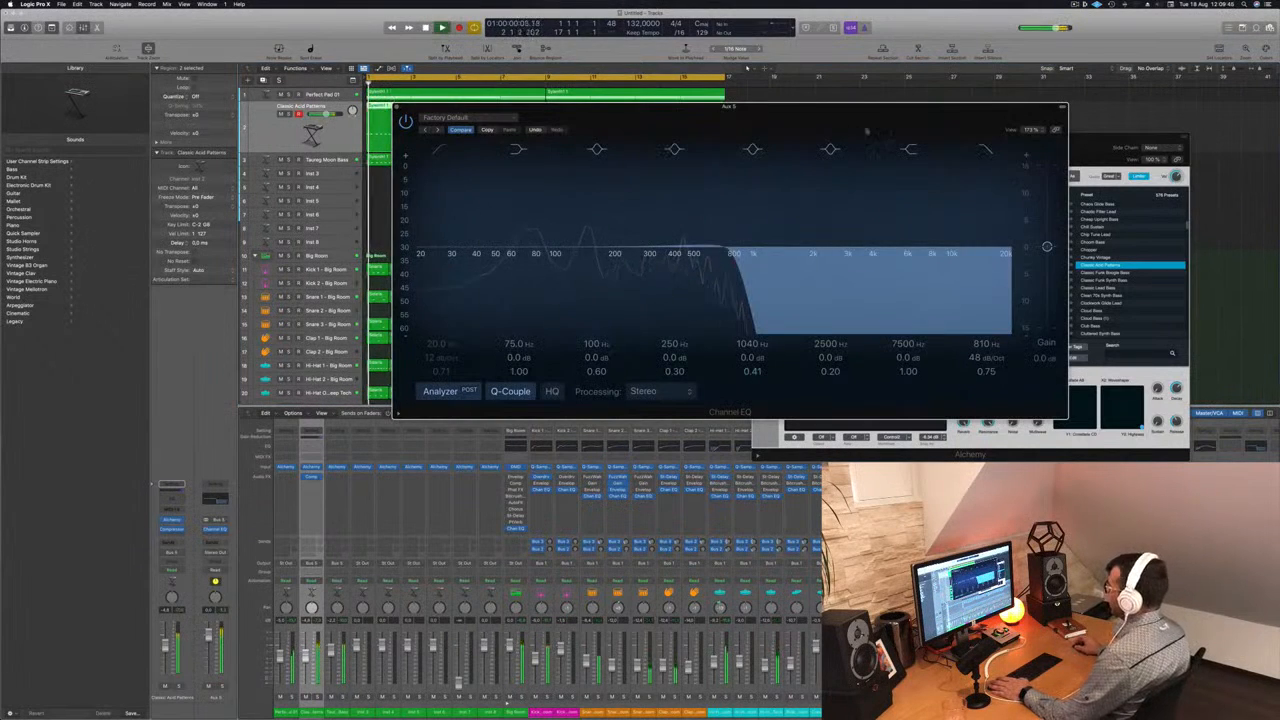
drag(984, 342, 1010, 260)
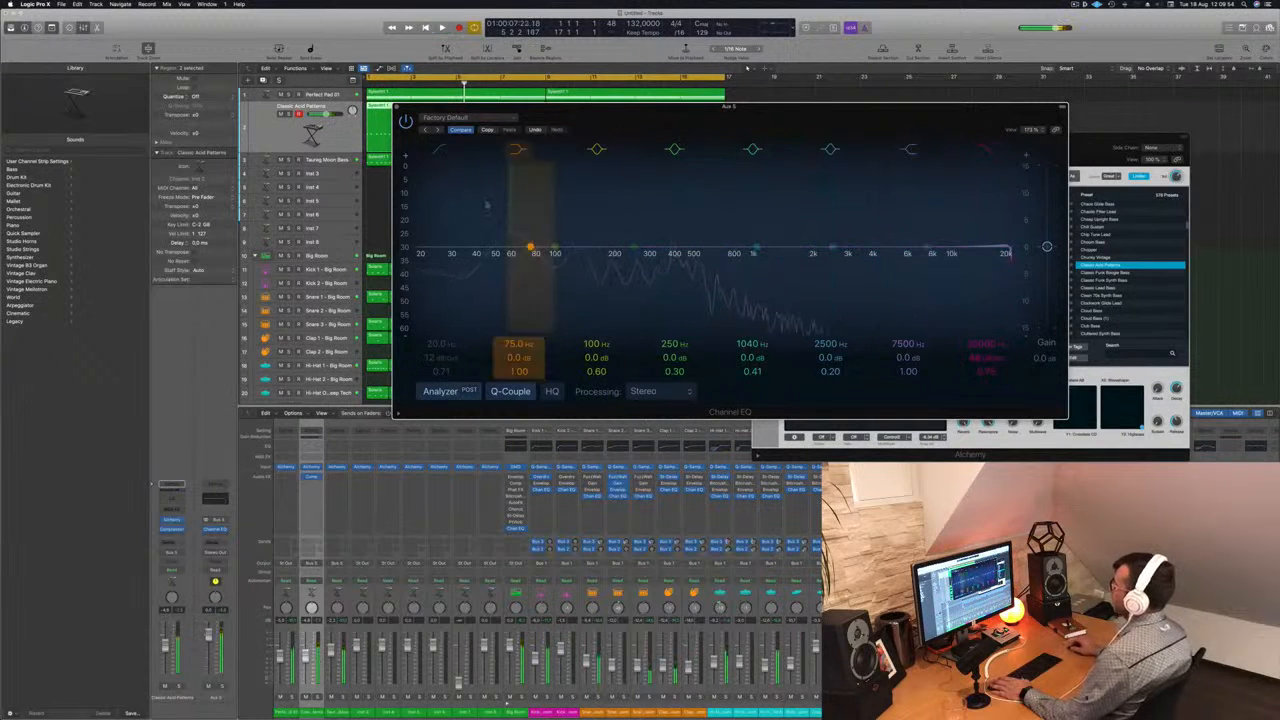
click(396, 107)
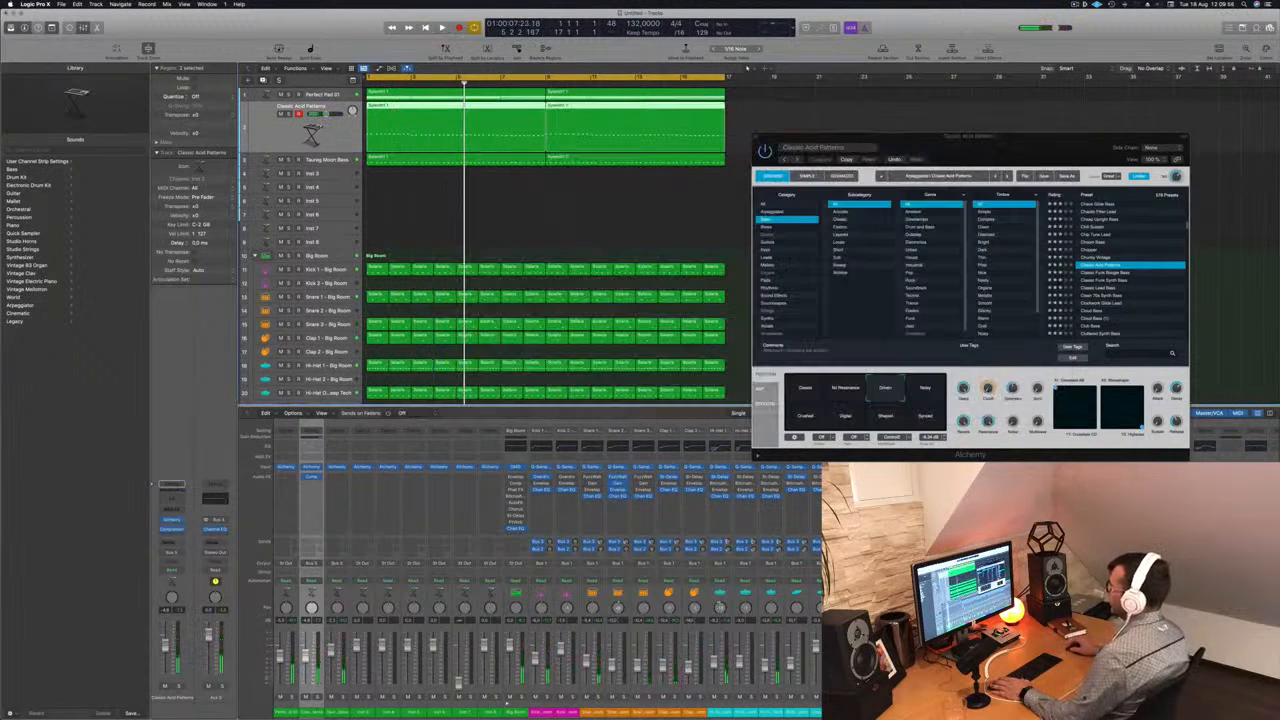
key(Return)
key(space)
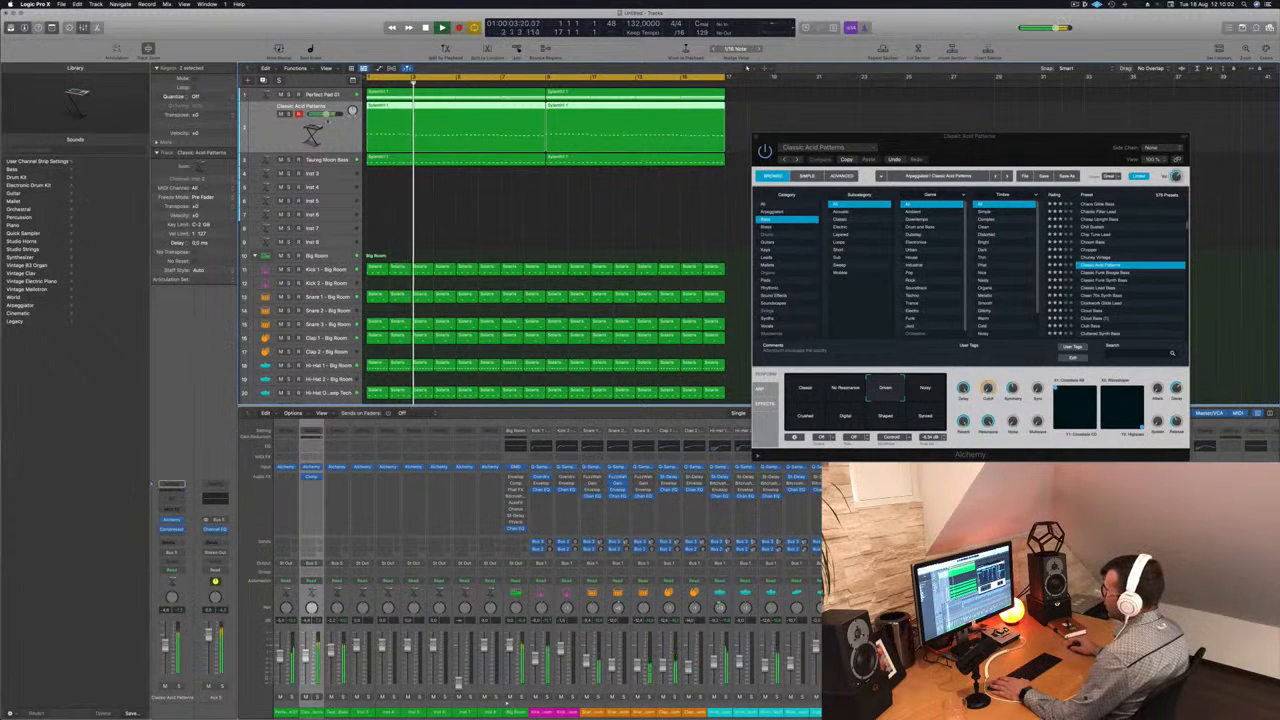
- Move the Compressor from Classic Acid Patterns to the Bus 5 channel after the Channel EQ and check its settings during playback
click(335, 160)
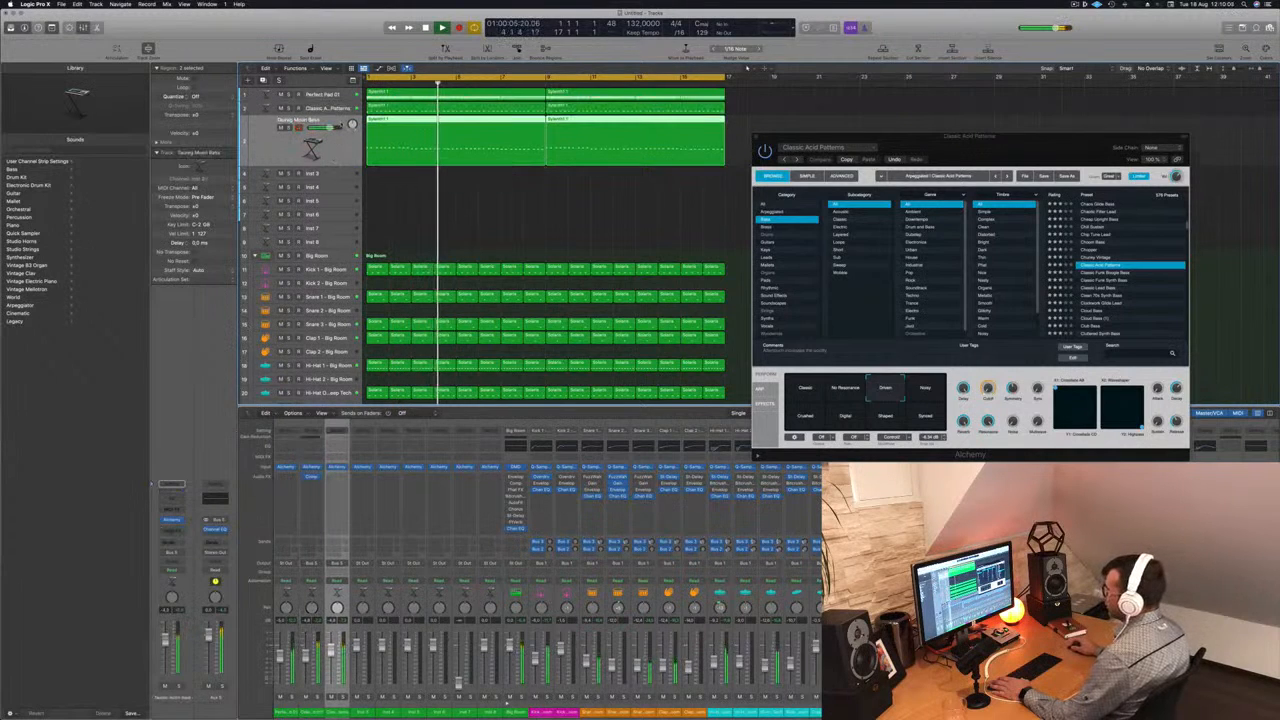
click(335, 110)
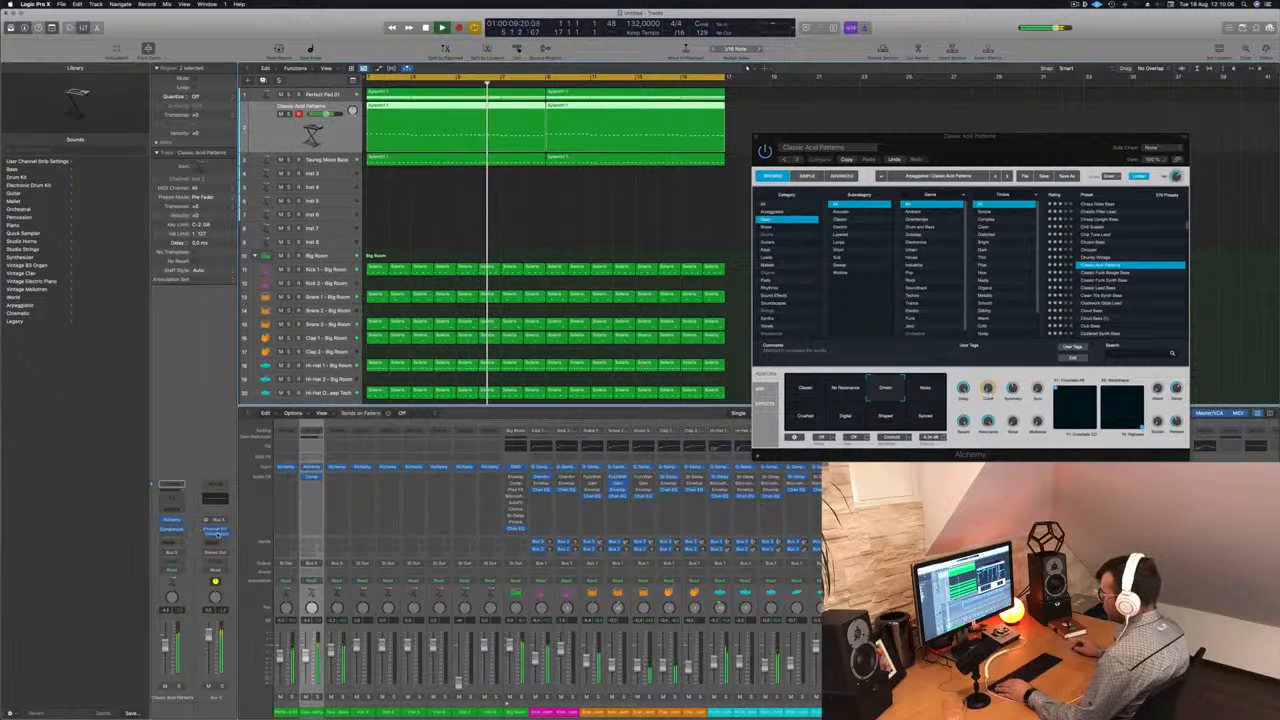
drag(218, 535, 218, 533)
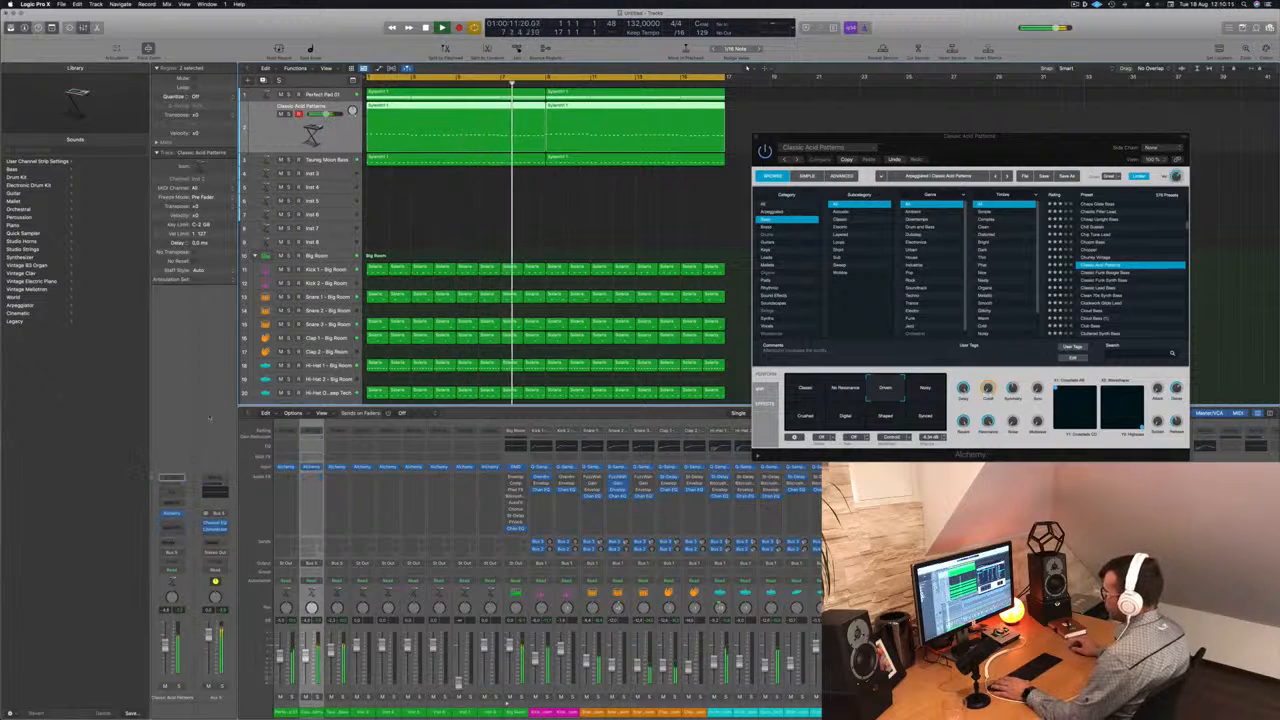
click(215, 530)
drag(650, 124, 800, 161)
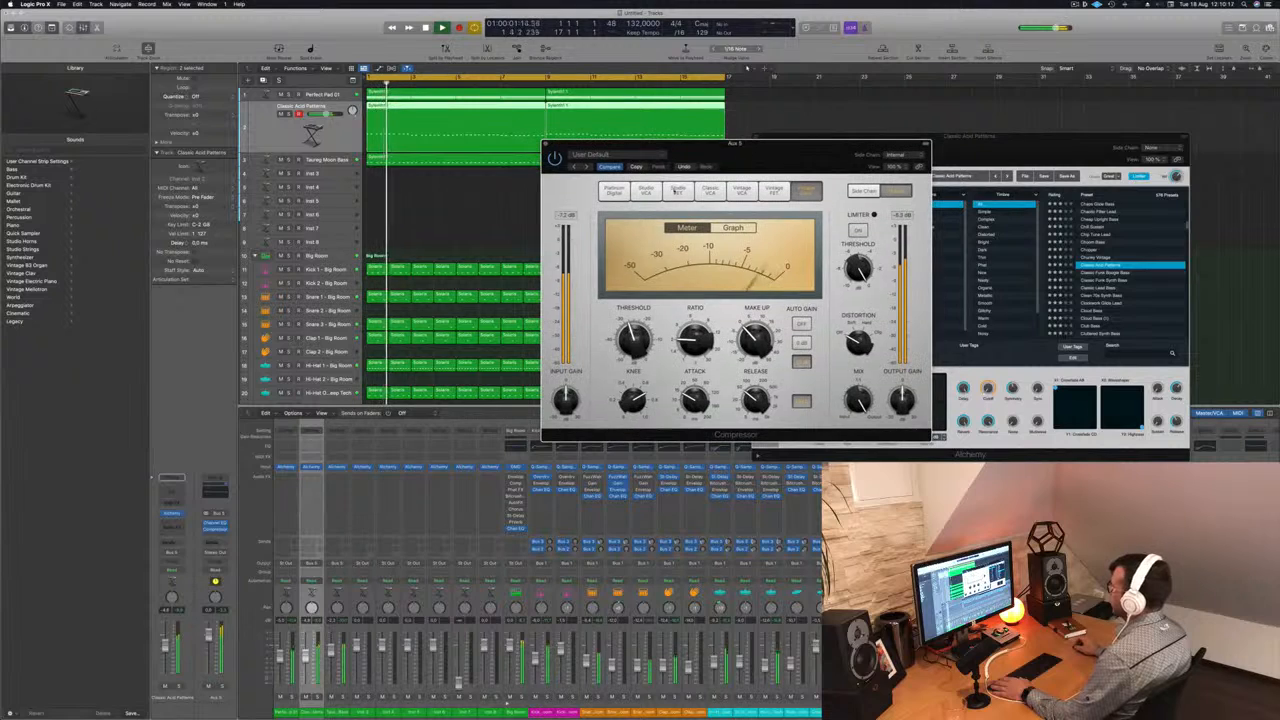
mouse_move(634, 341)
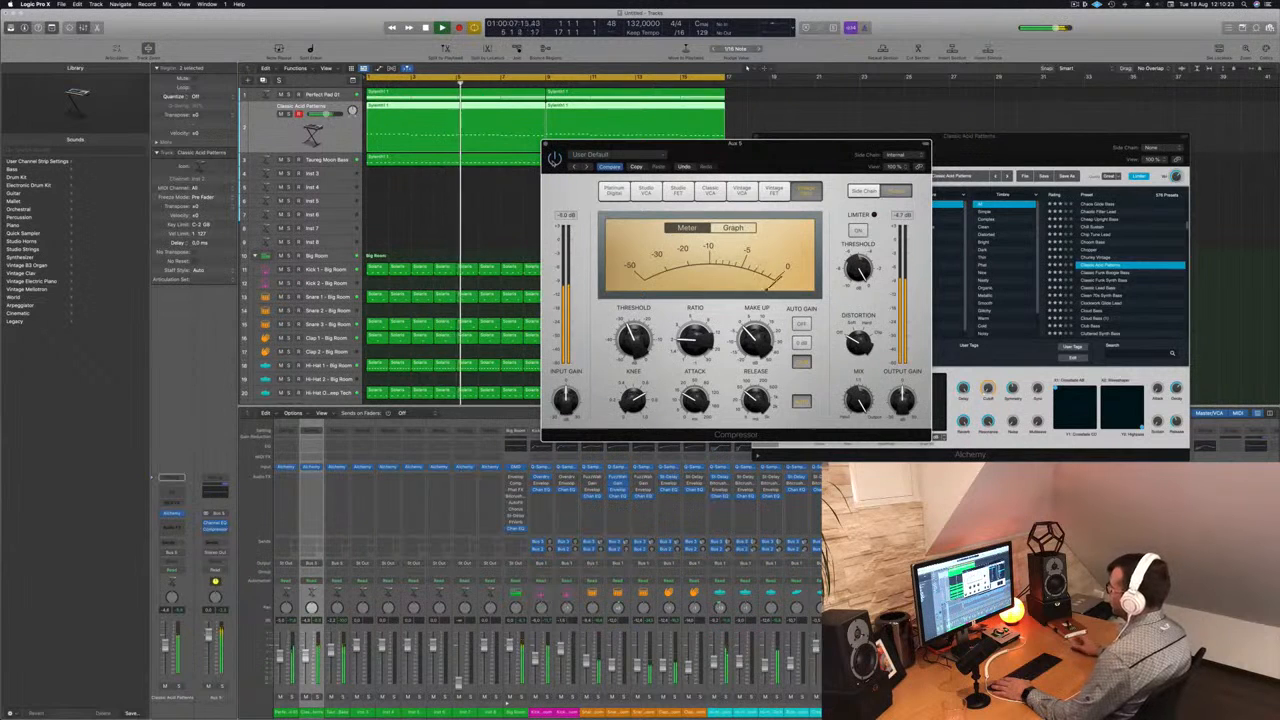
click(546, 144)
key(Return)
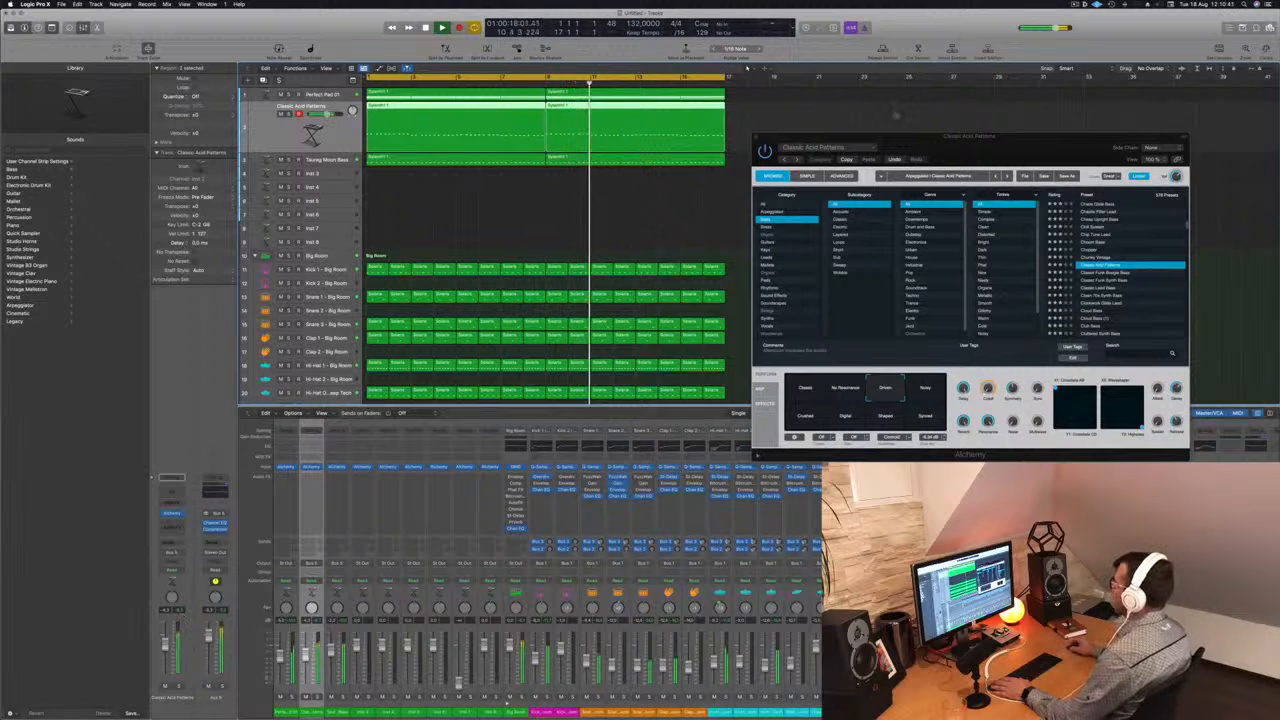
- Close the Classic Acid Patterns Alchemy window, deselect the regions and replay the track
drag(765, 138, 810, 143)
click(801, 143)
key(space)
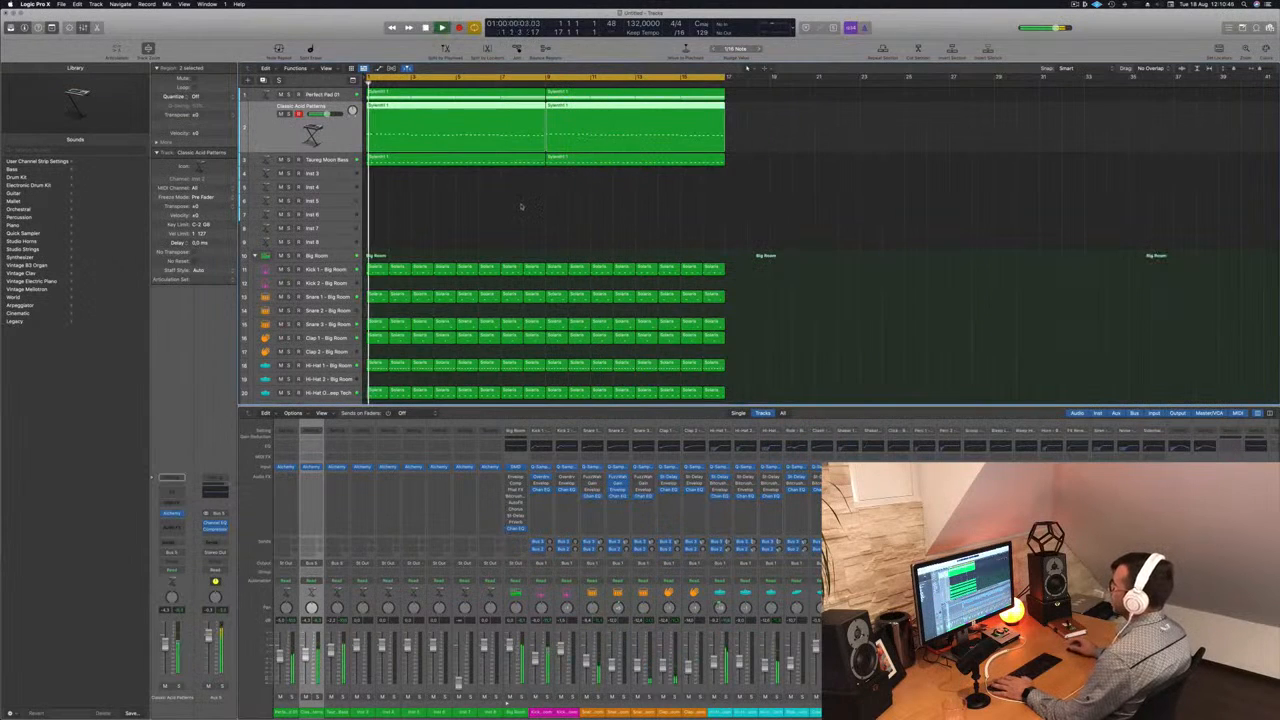
click(501, 207)
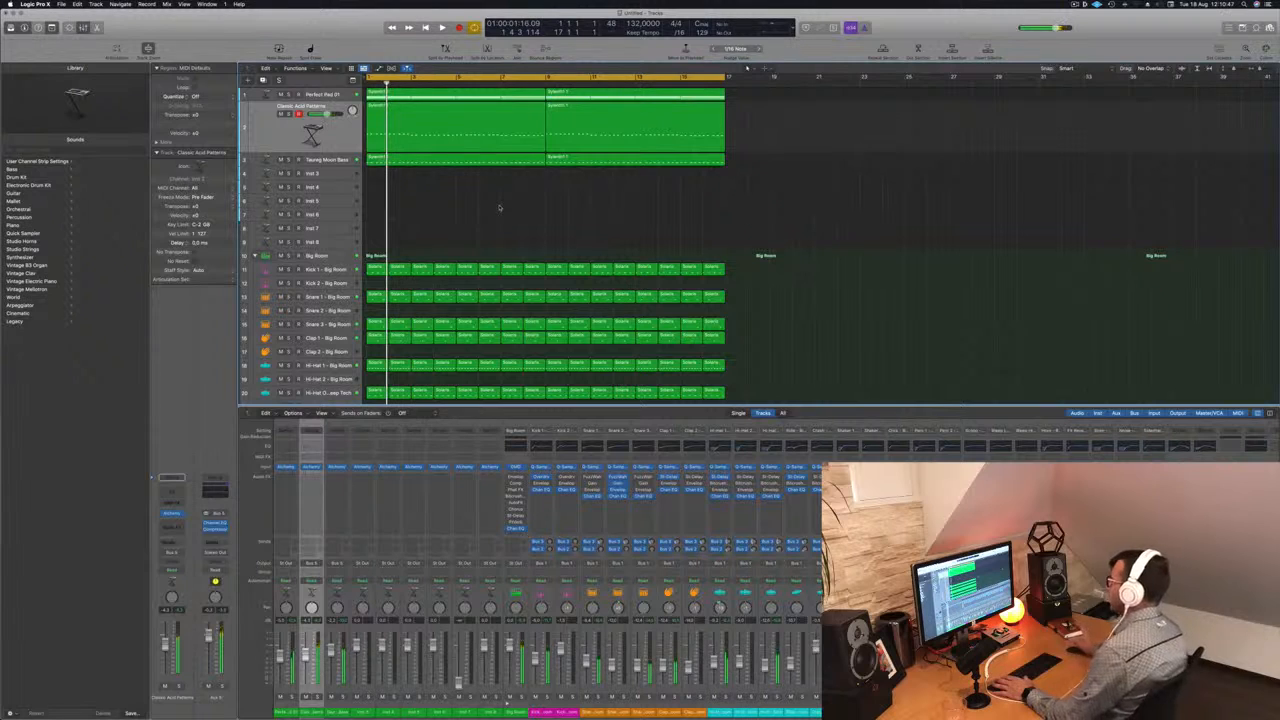
key(space)
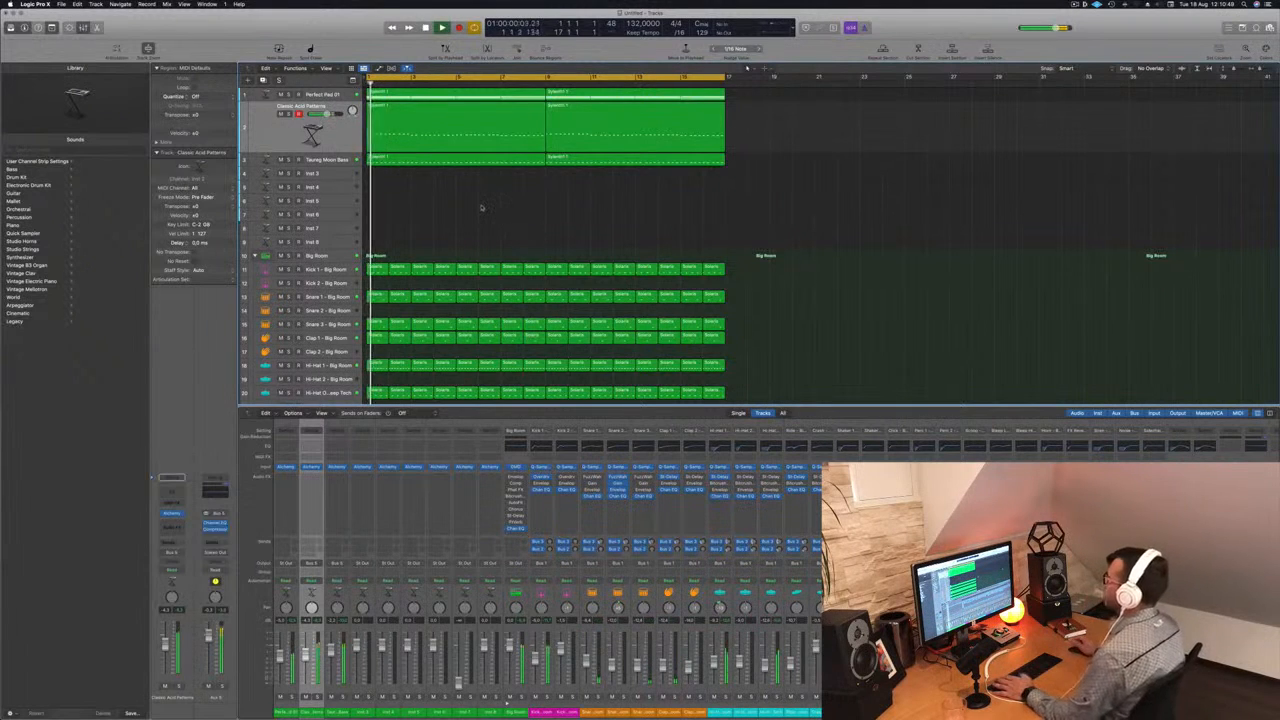
- Mute the Perfect Pad 01 track and play the drums and basses without it
click(334, 97)
key(space)
key(space)
click(281, 100)
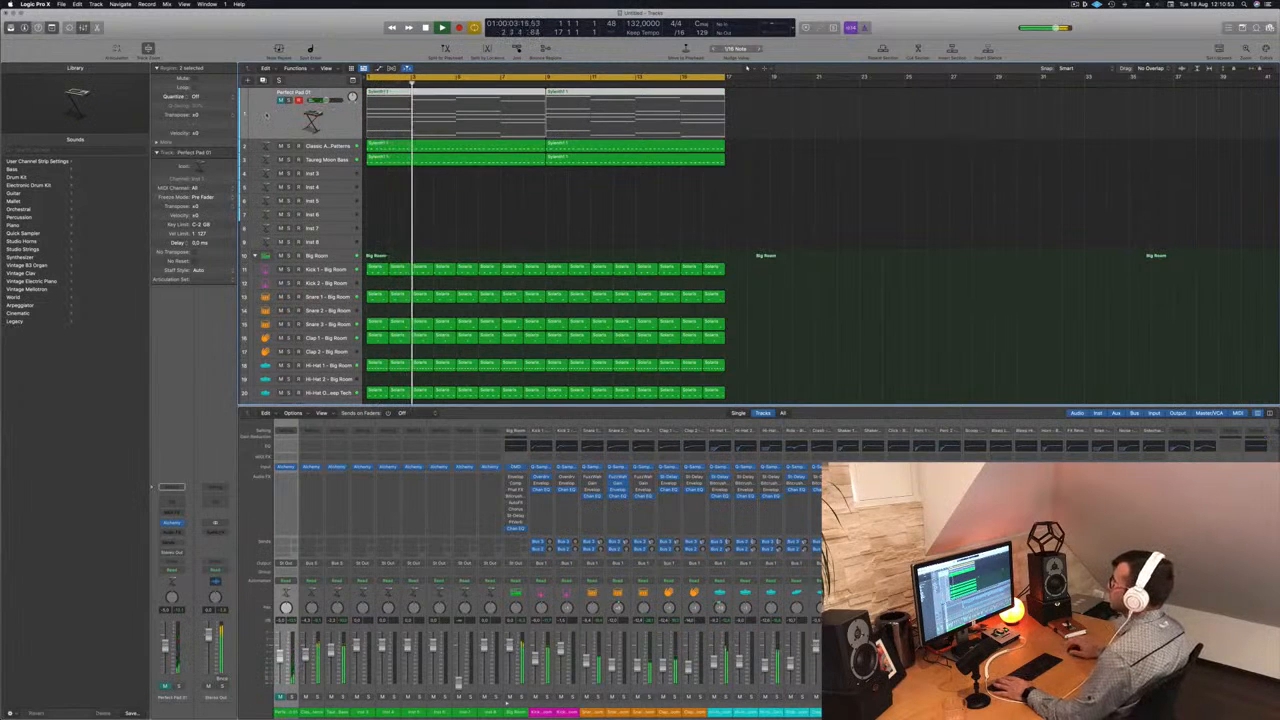
click(505, 207)
key(space)
key(space)
key(space)
- Duplicate the Perfect Pad 01 track, copy the first pad region onto the duplicate and unmute it
click(250, 114)
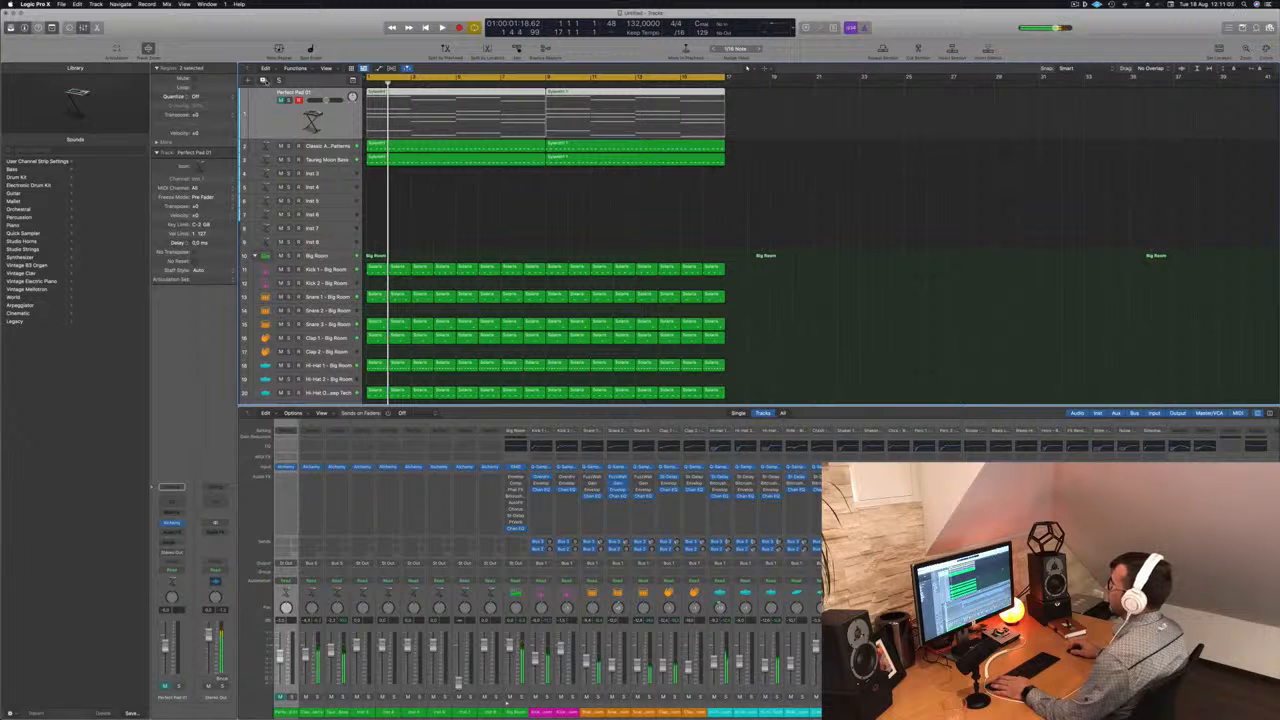
key(super+d)
drag(456, 97, 456, 125)
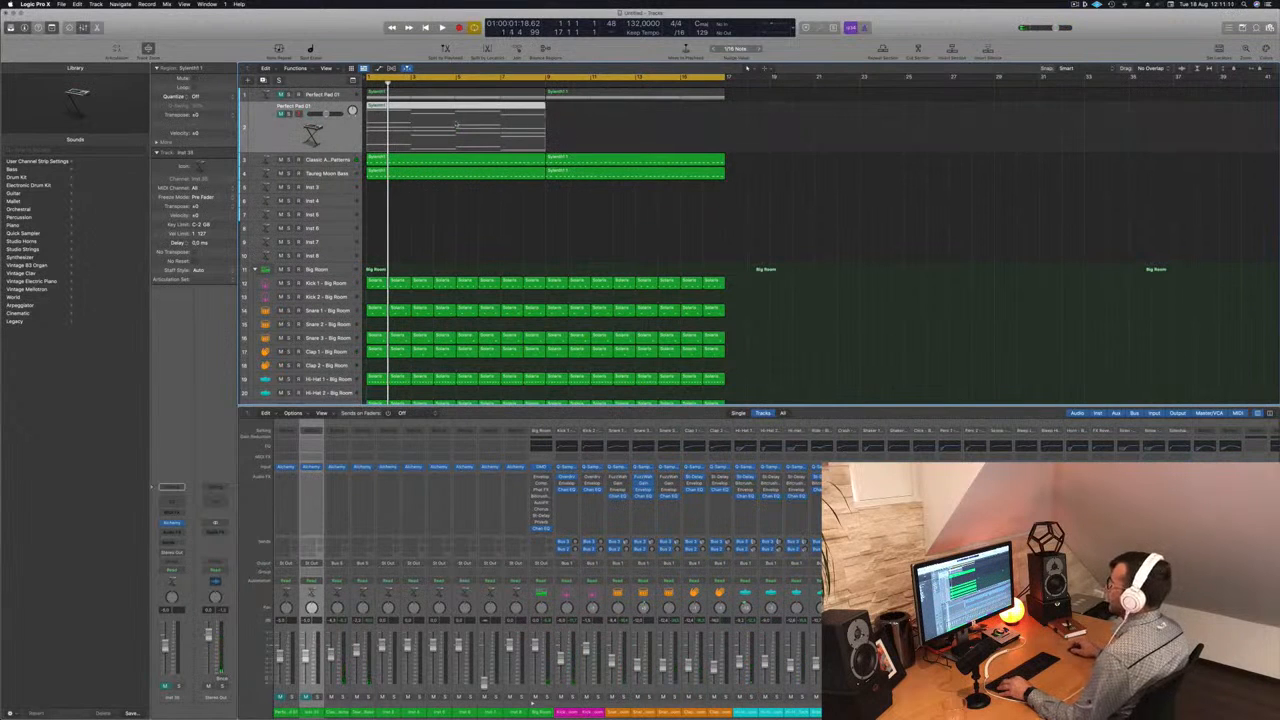
click(282, 115)
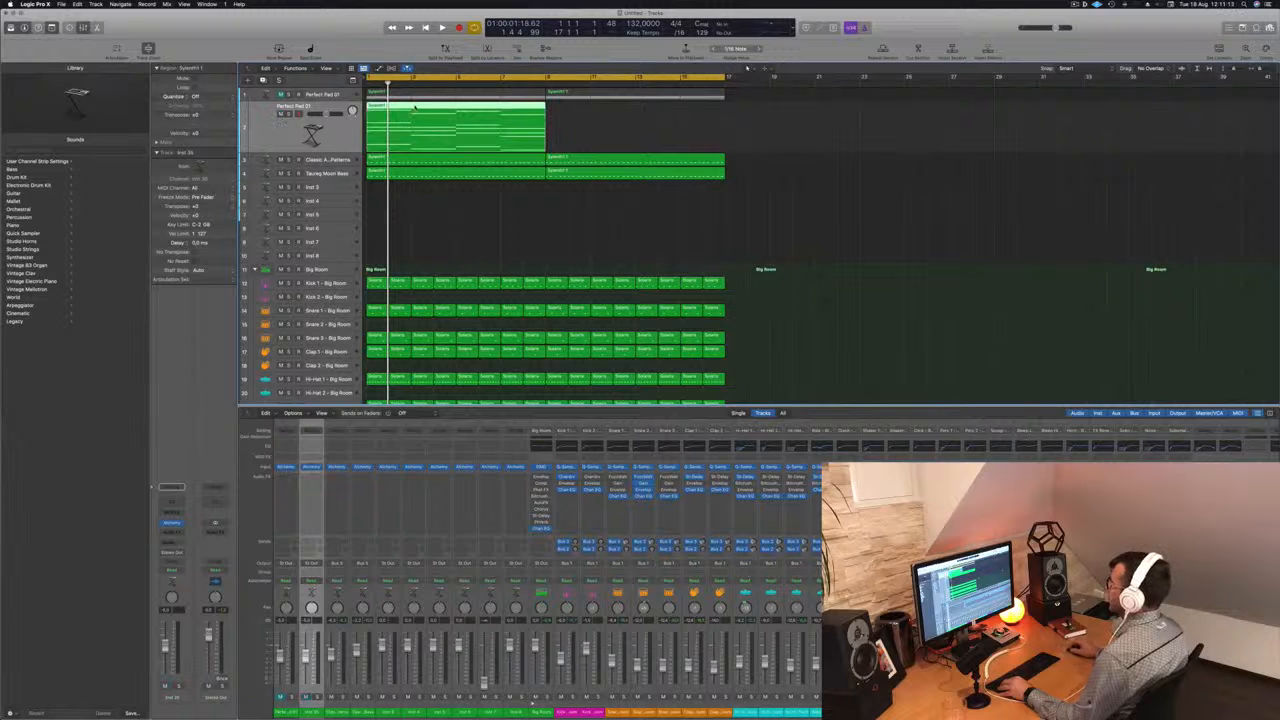
- Open the copied pad region in the Piano Roll, select all its notes and shorten them to brief chord stabs
double_click(415, 107)
key(super+Left)
key(super+Left)
key(super+Left)
click(627, 632)
key(super+Left)
click(582, 618)
key(super+a)
drag(627, 598, 488, 610)
key(super+Right)
key(super+Right)
- Play the shortened chord stabs from the start together with the drums and basses
key(space)
key(super+Left)
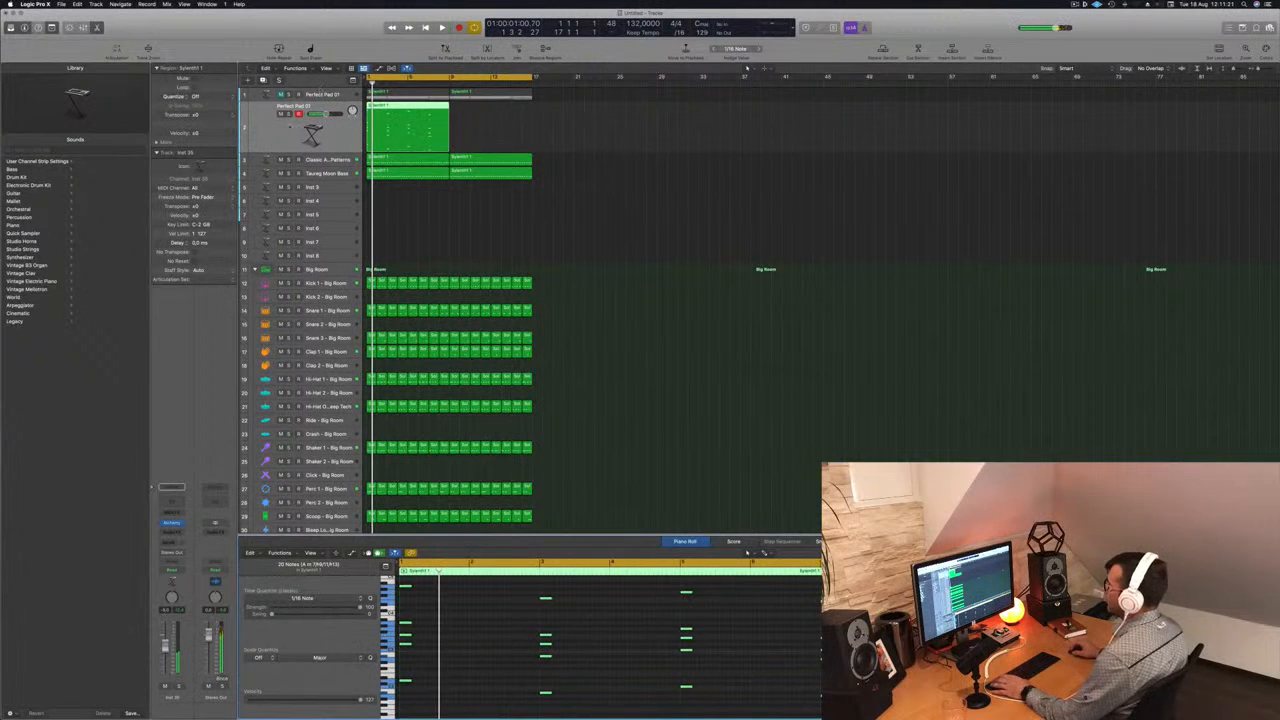
key(space)
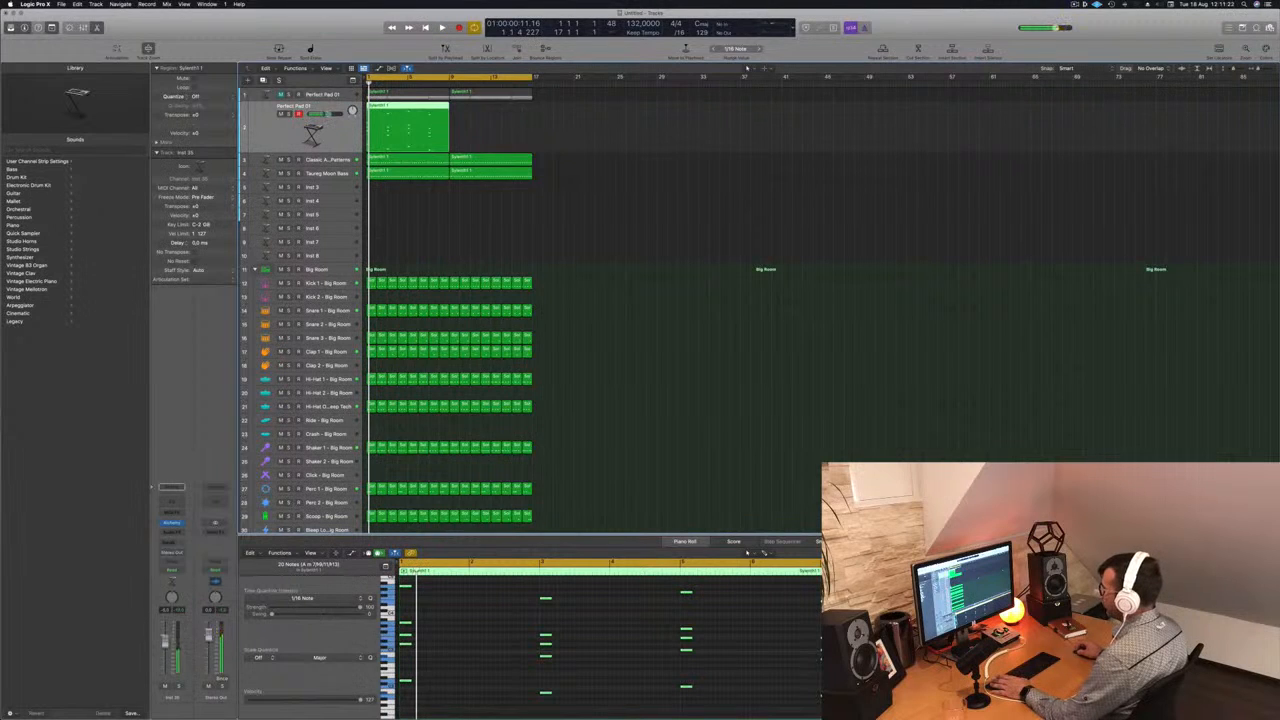
key(space)
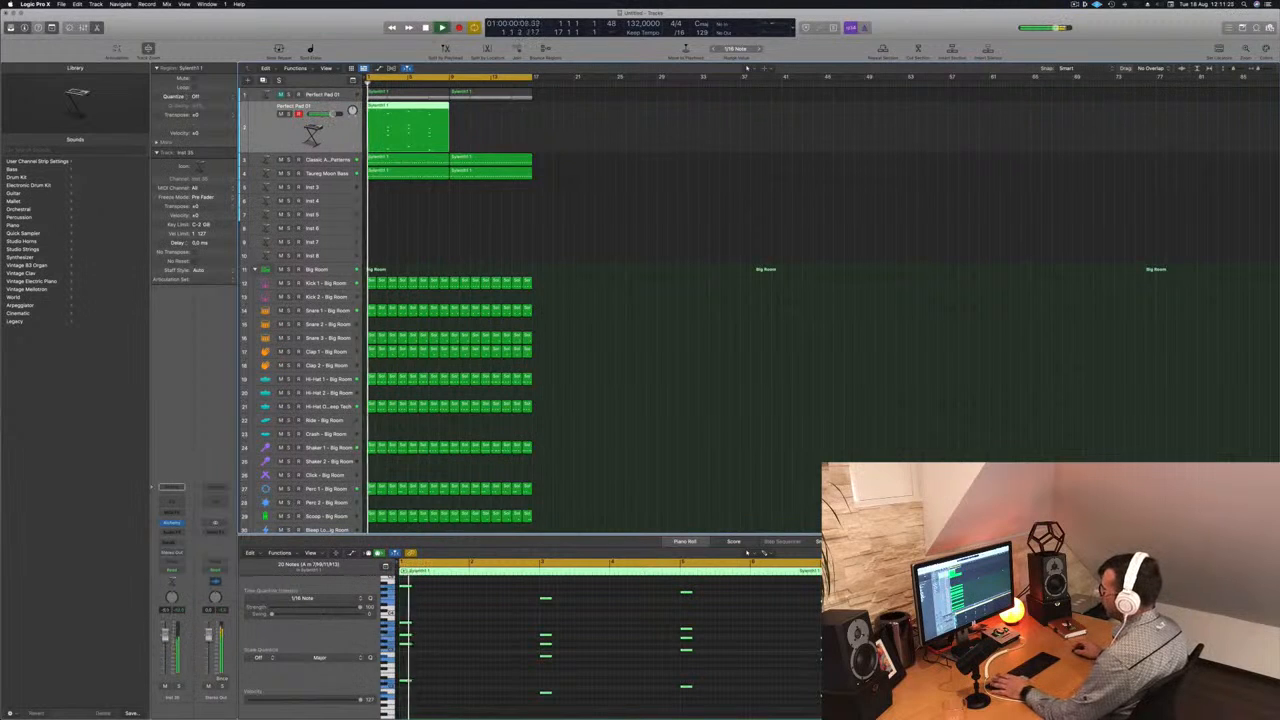
- Open Alchemy on the duplicated pad track, load the 80s Digital Piano preset from the Keys category and play the stabs
click(172, 523)
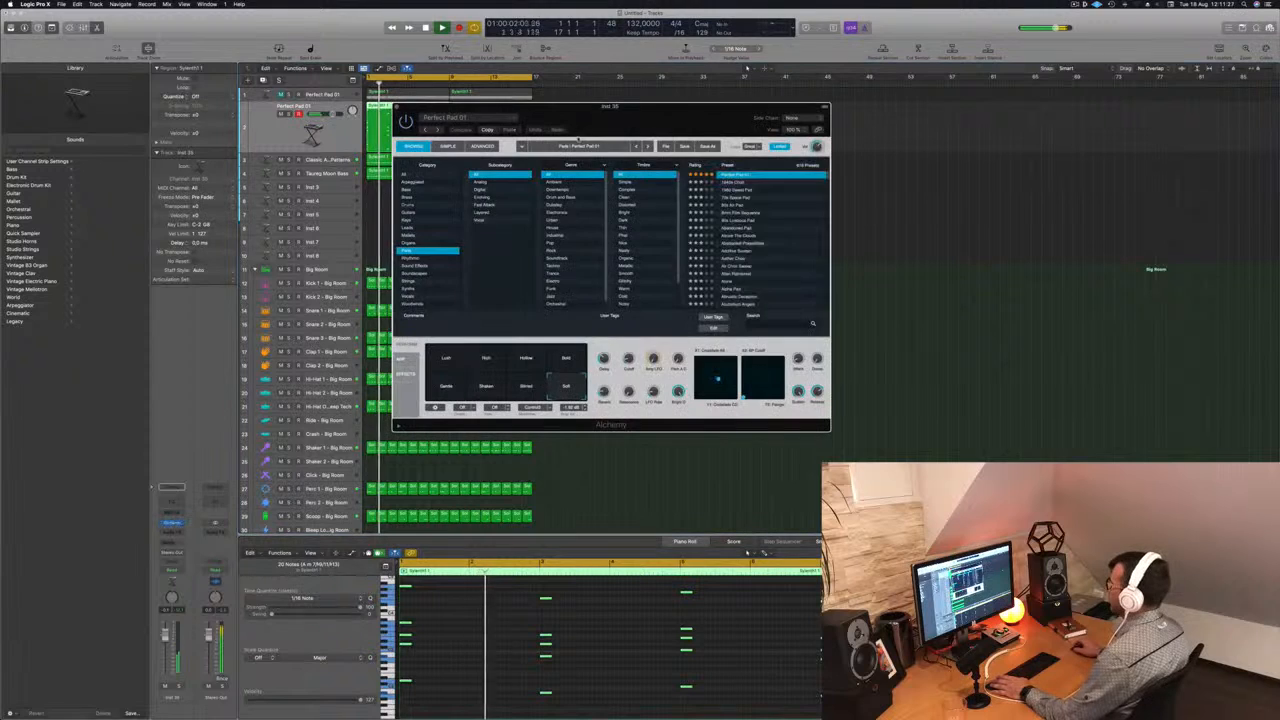
drag(619, 125, 902, 139)
key(space)
key(space)
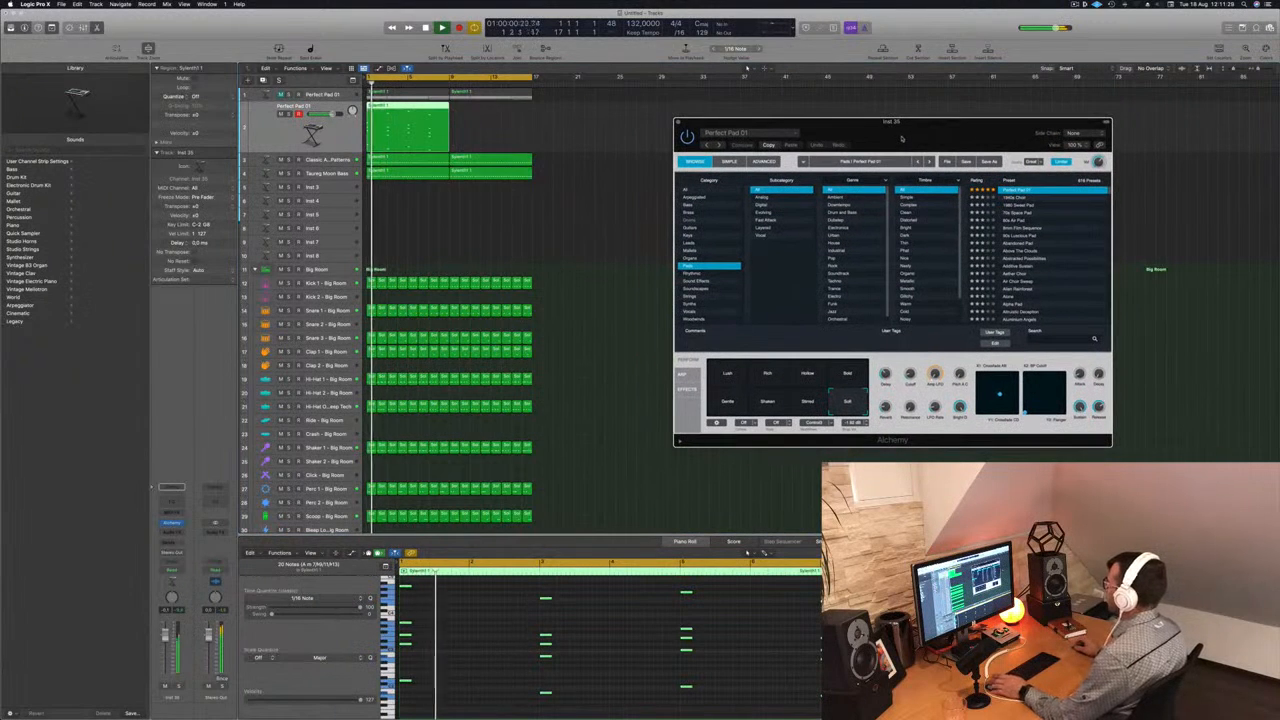
click(700, 235)
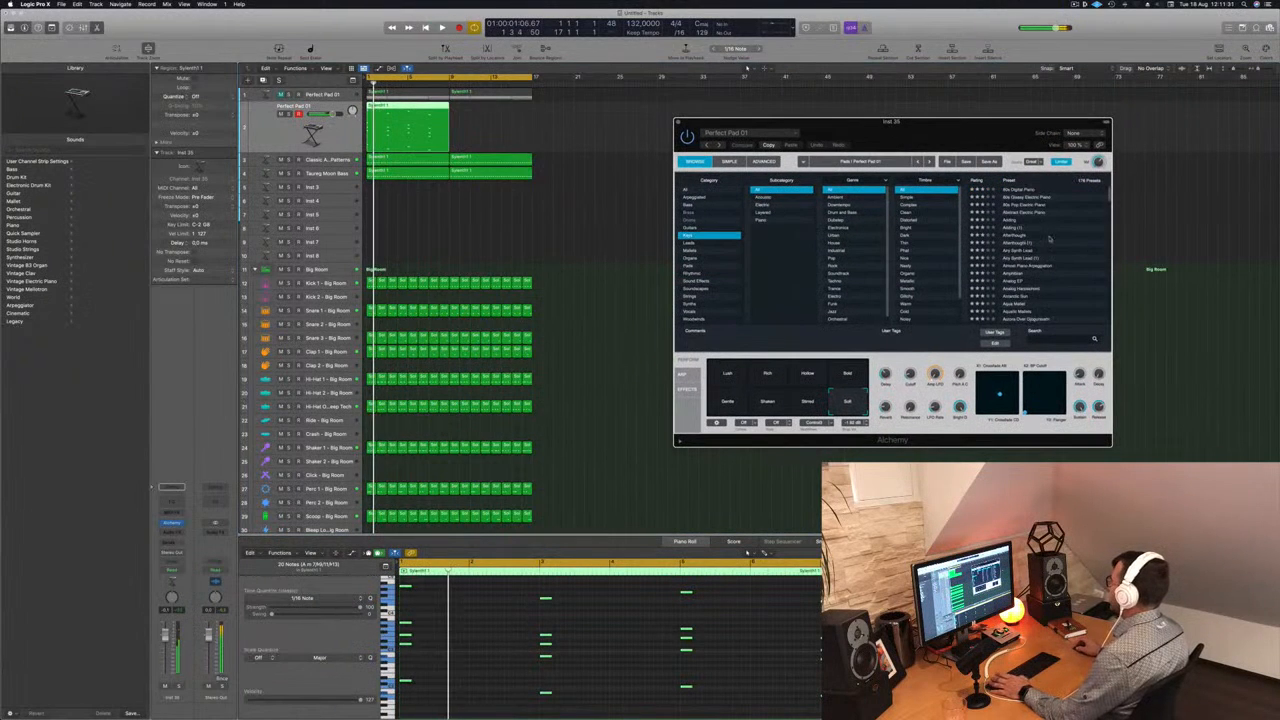
click(1024, 190)
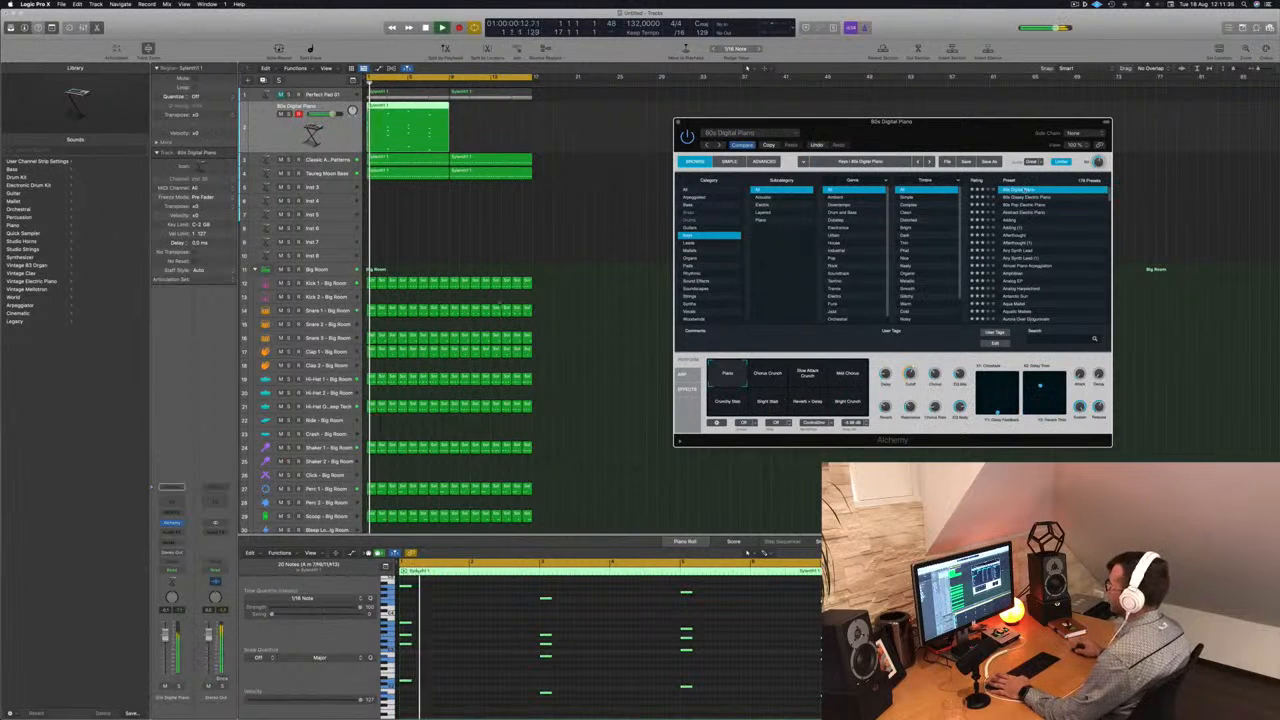
click(746, 68)
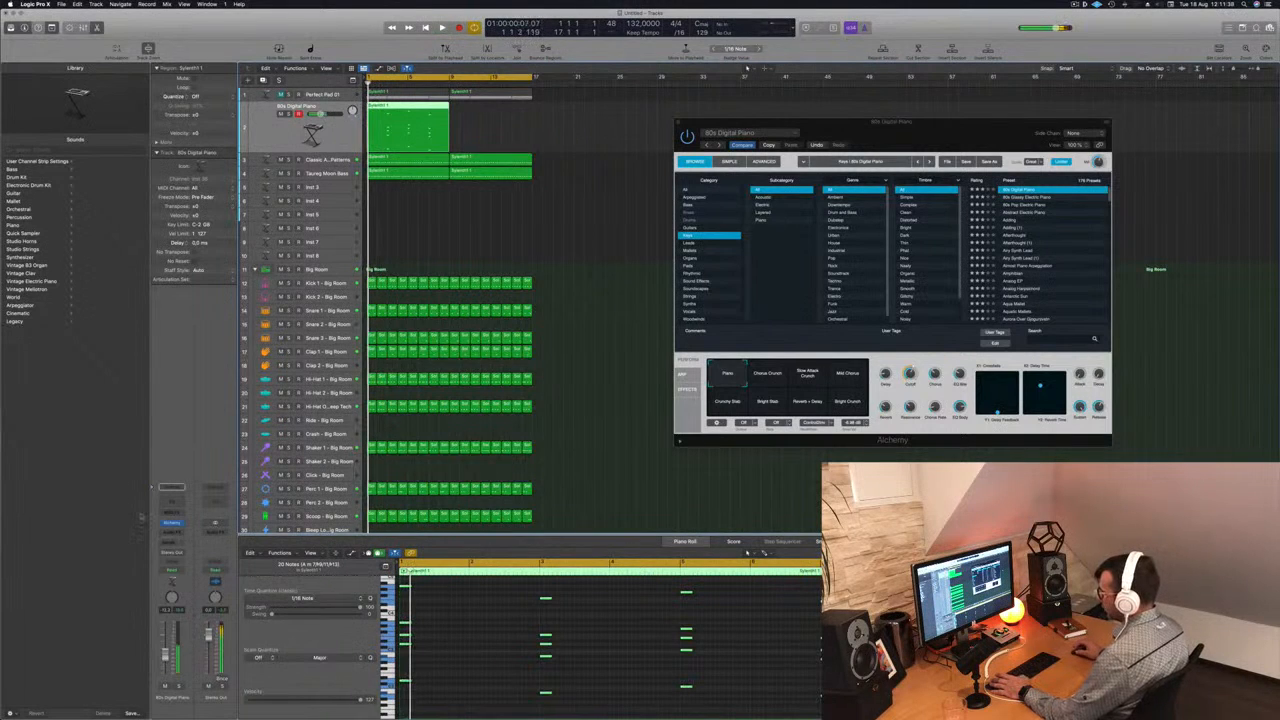
- Insert a stereo SilverVerb reverb on the 80s Digital Piano track and load its saved user preset
click(172, 531)
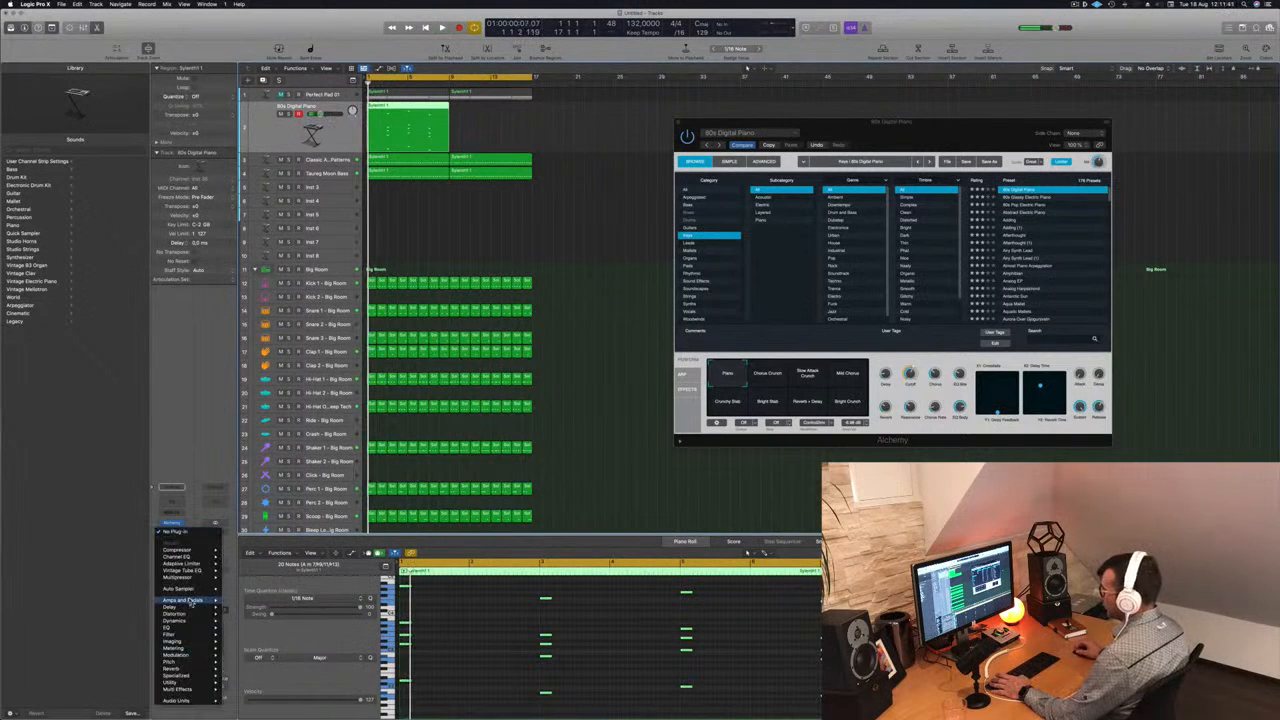
mouse_move(182, 628)
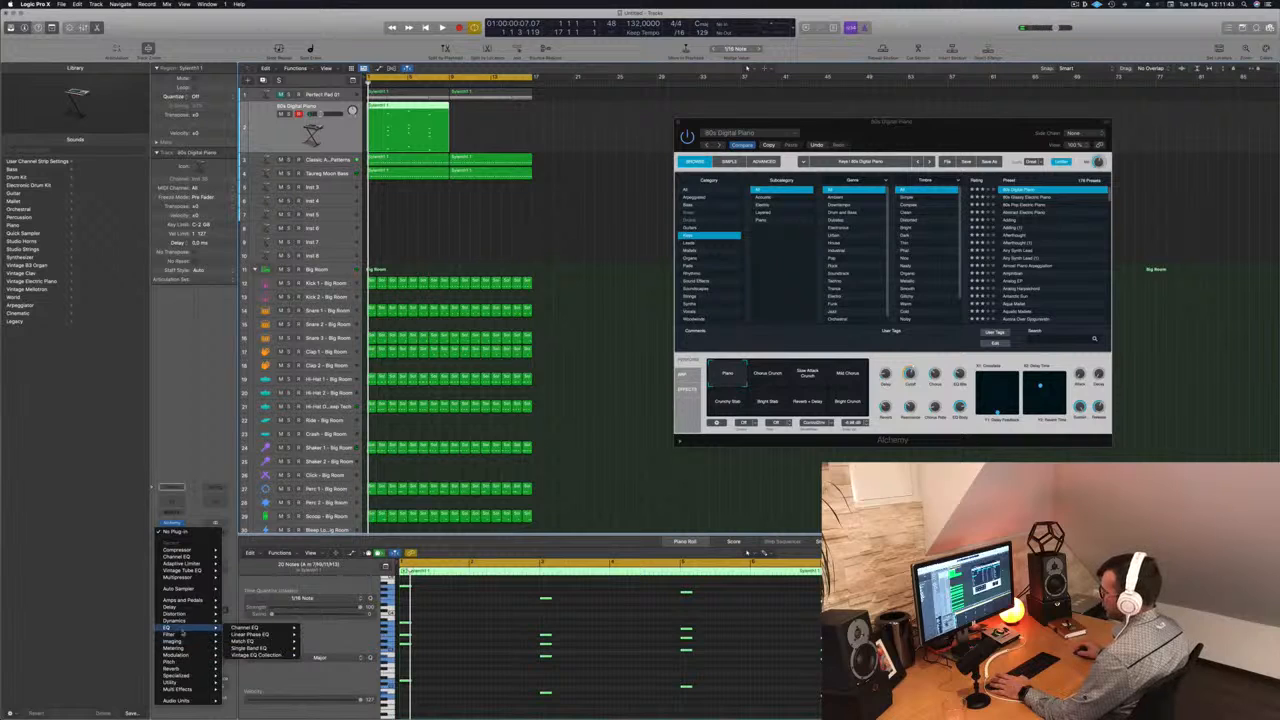
mouse_move(184, 668)
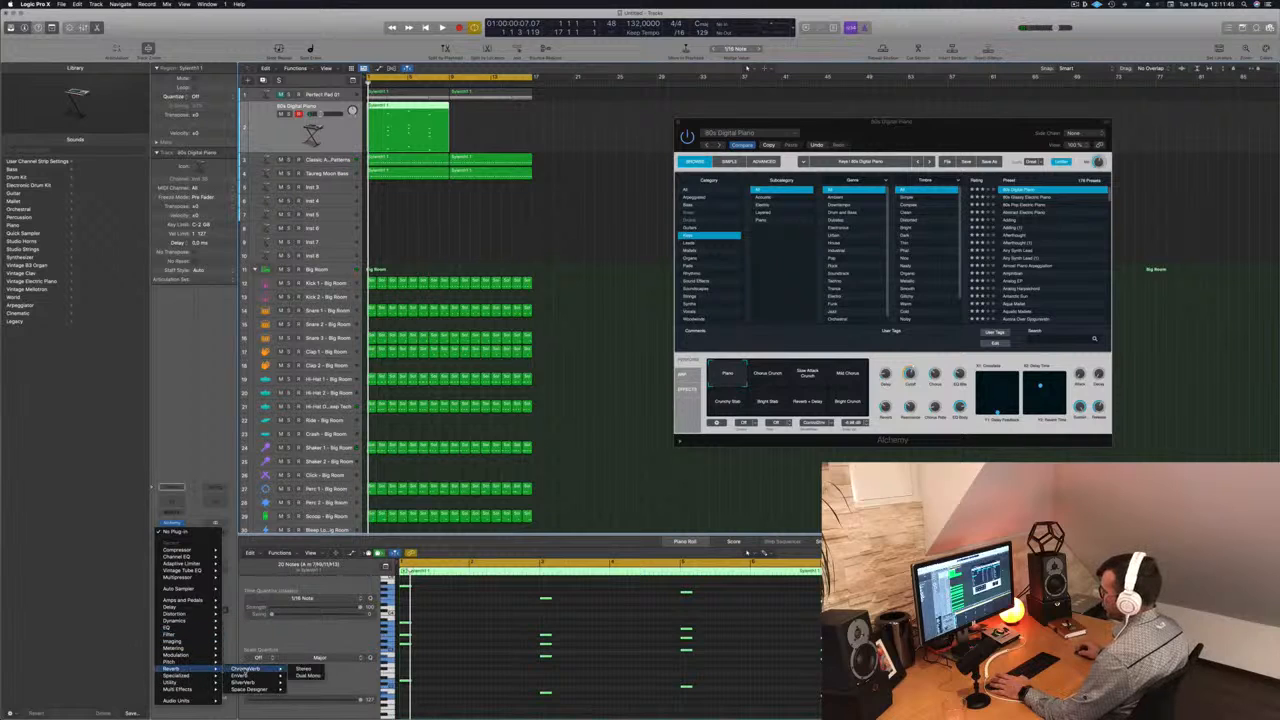
mouse_move(247, 675)
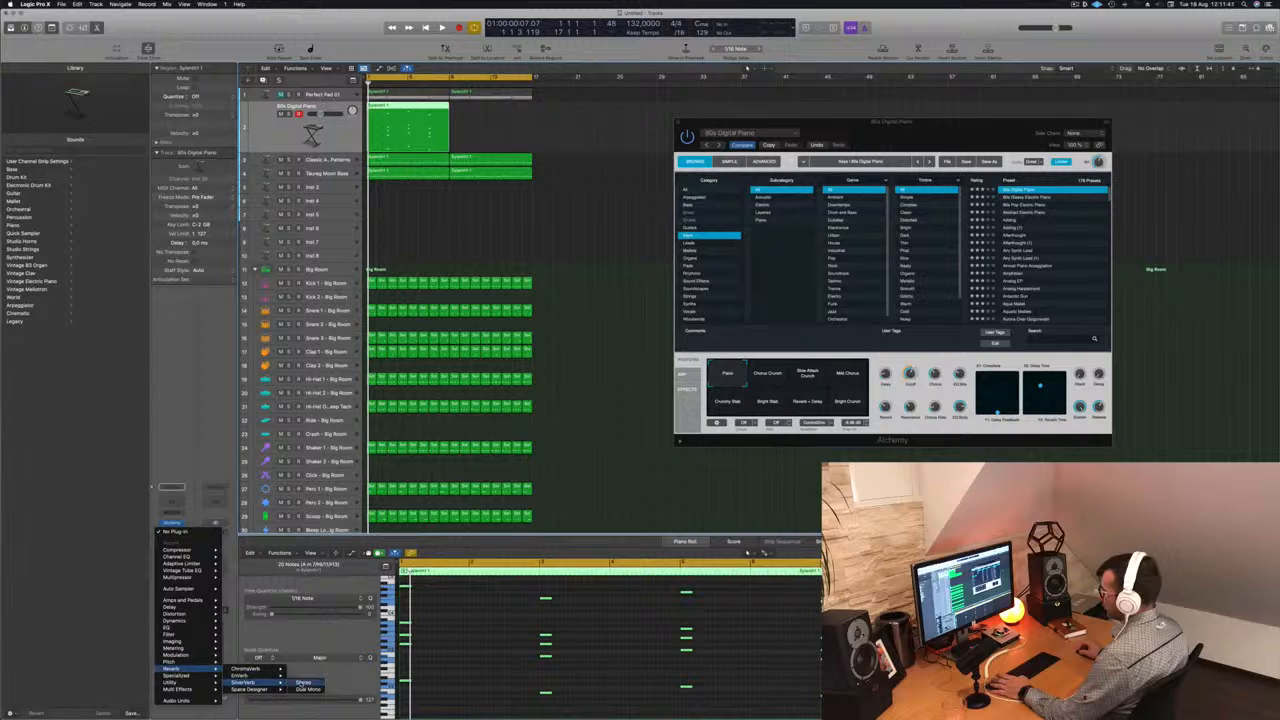
click(304, 683)
click(458, 118)
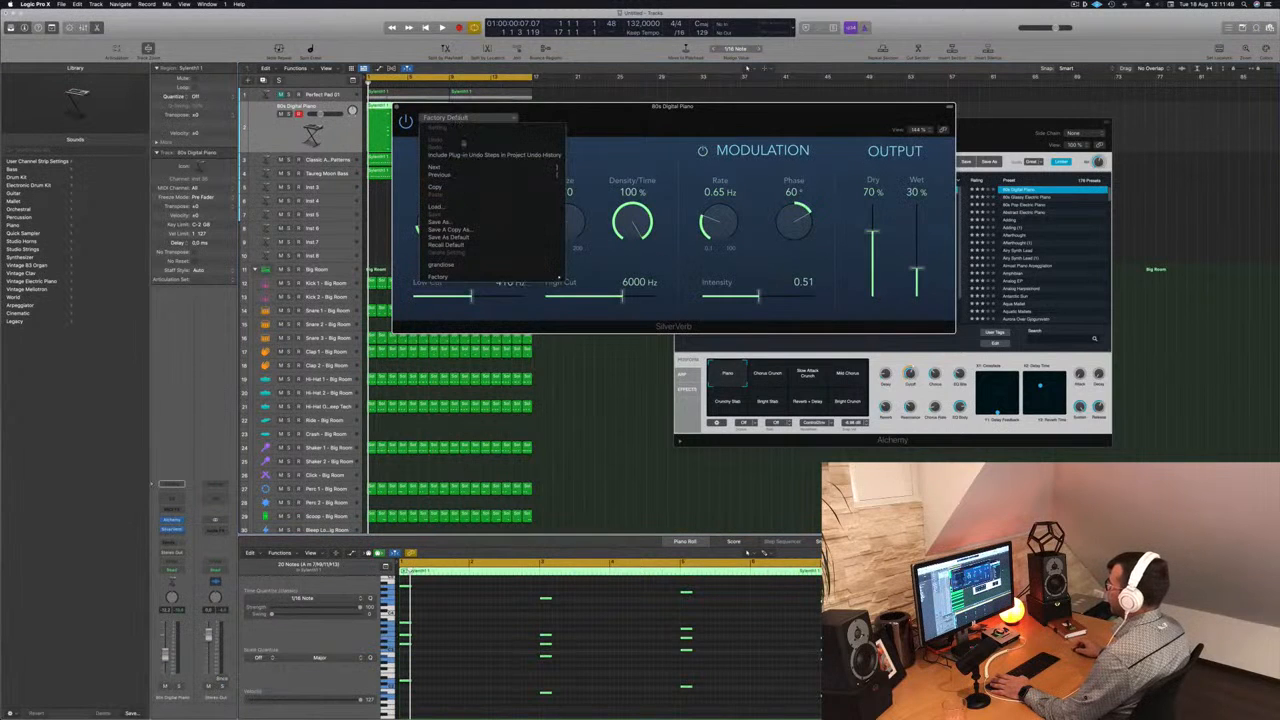
click(459, 266)
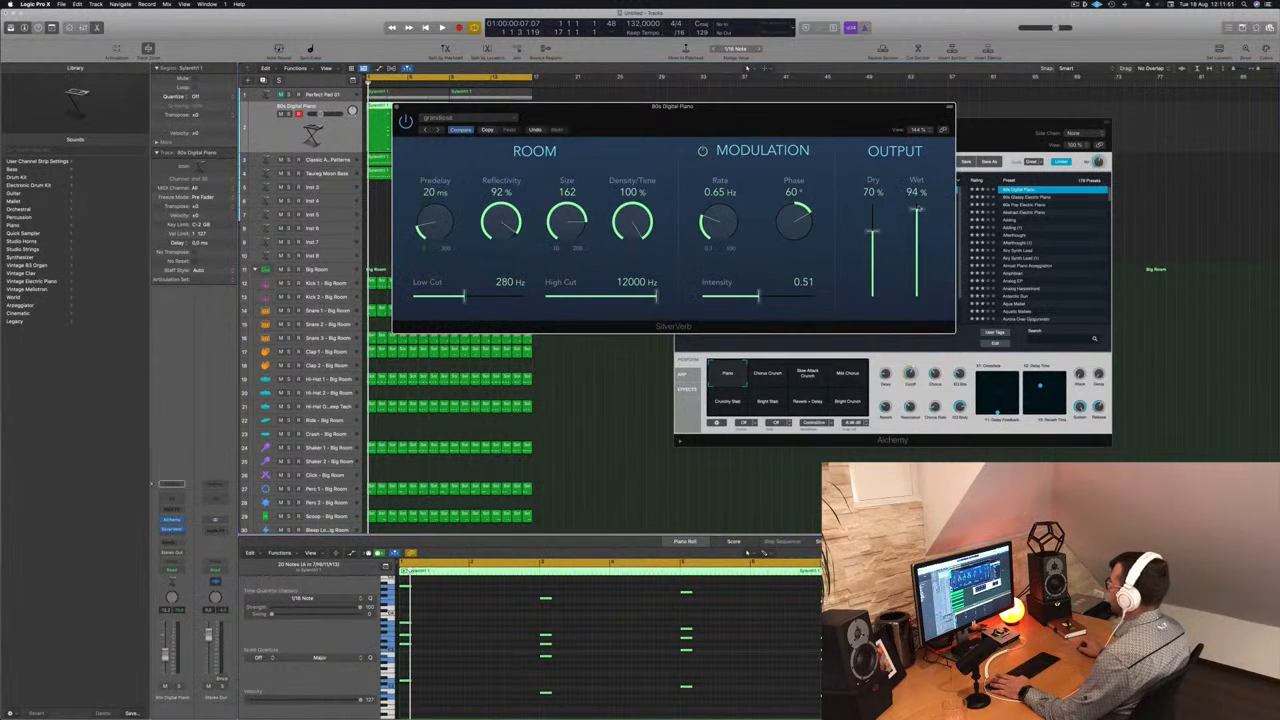
click(397, 107)
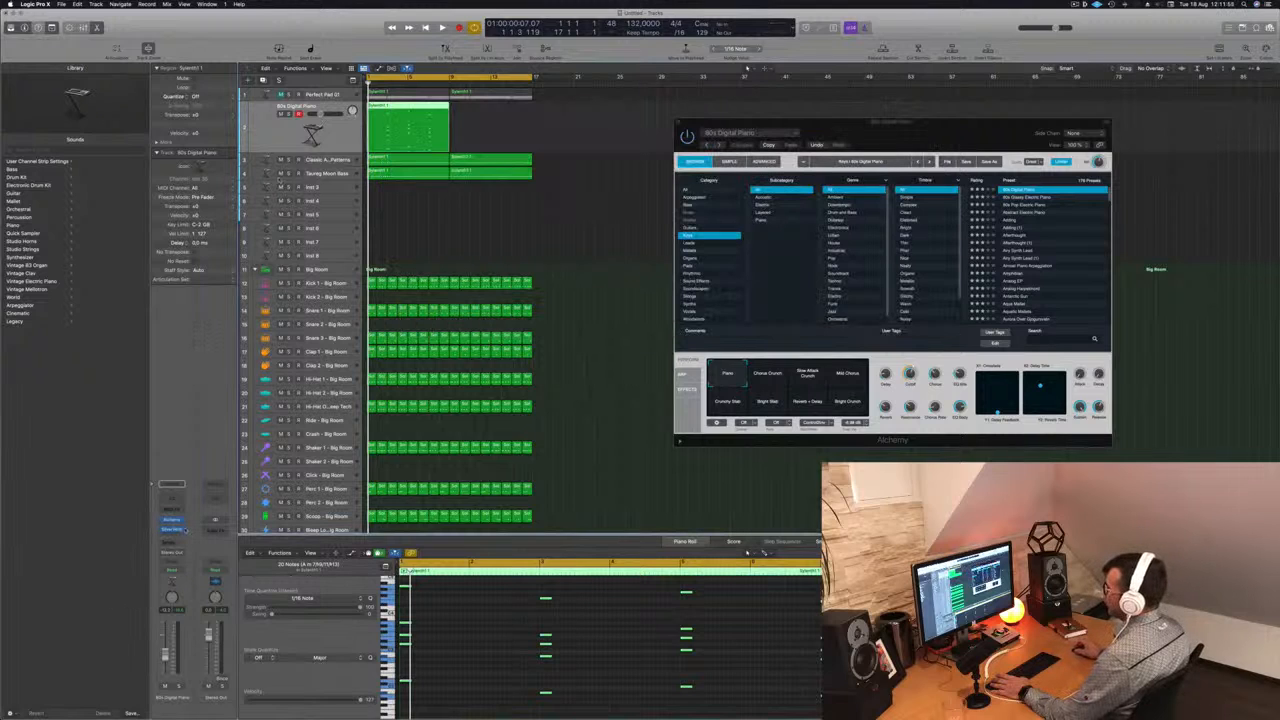
- Add a send to Bus 5 on the 80s Digital Piano track and play the result
click(171, 541)
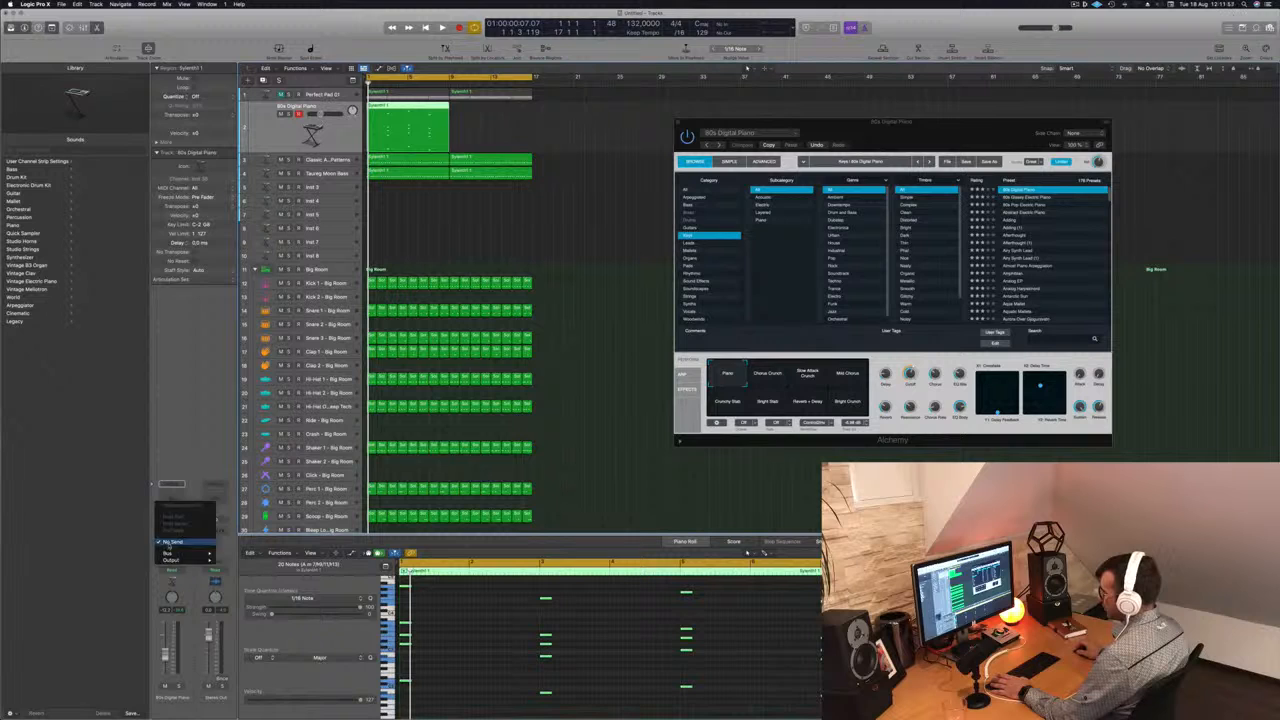
mouse_move(172, 555)
click(238, 475)
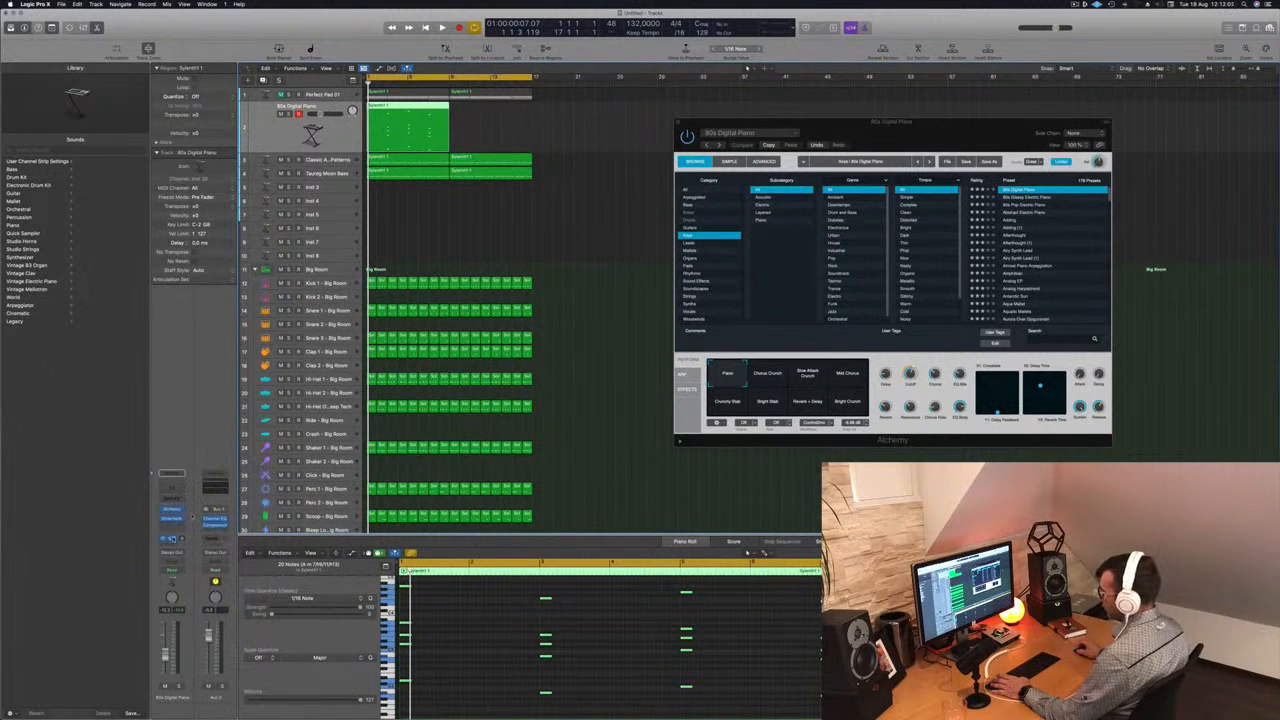
click(171, 538)
mouse_move(184, 598)
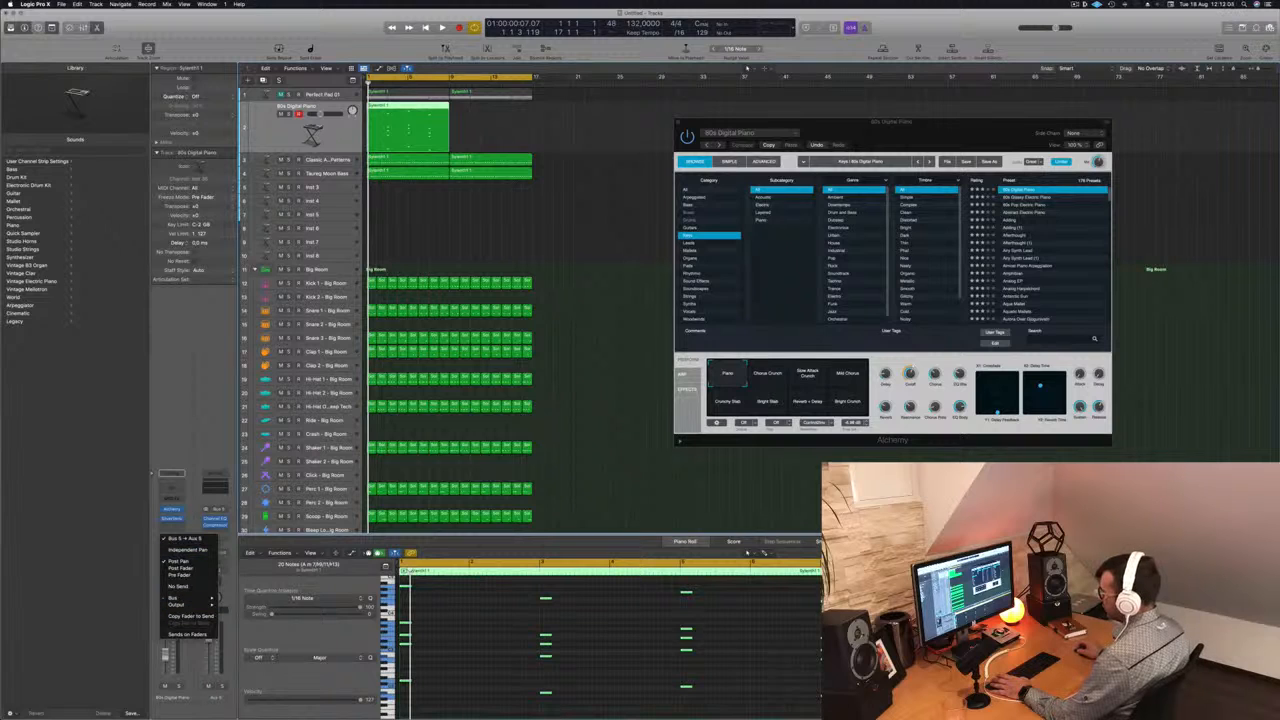
key(Escape)
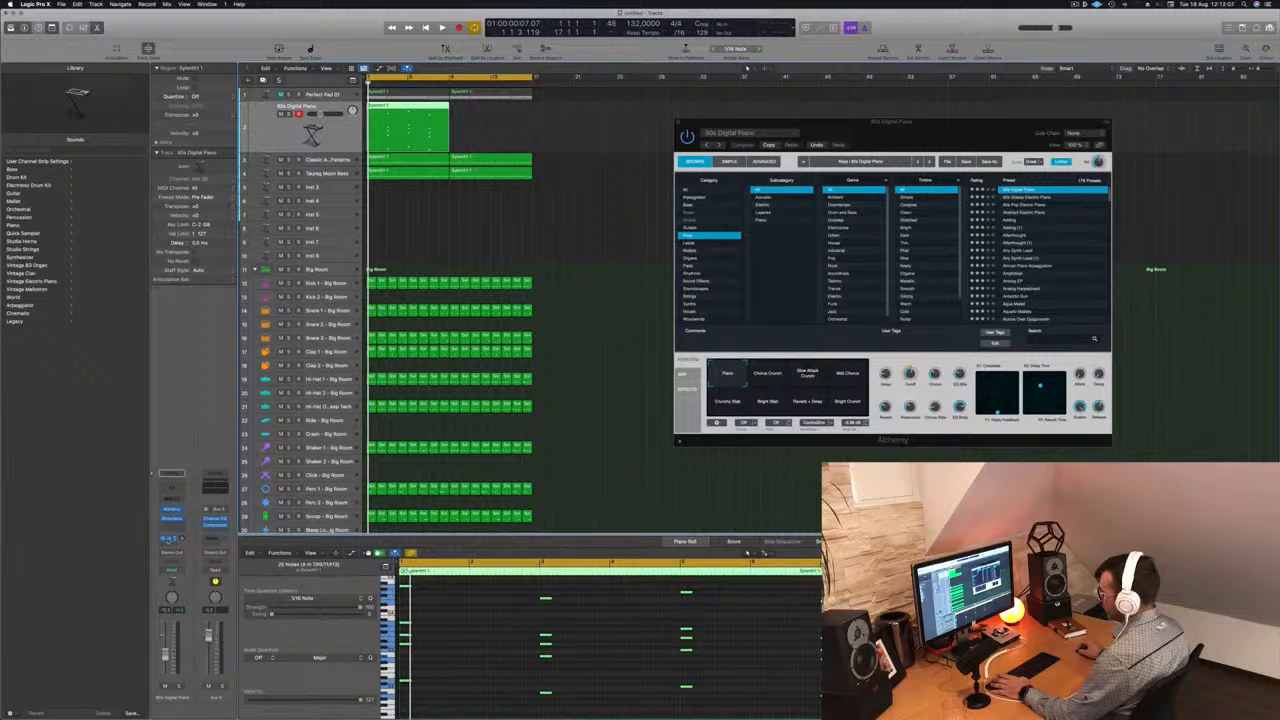
click(172, 538)
key(Escape)
key(space)
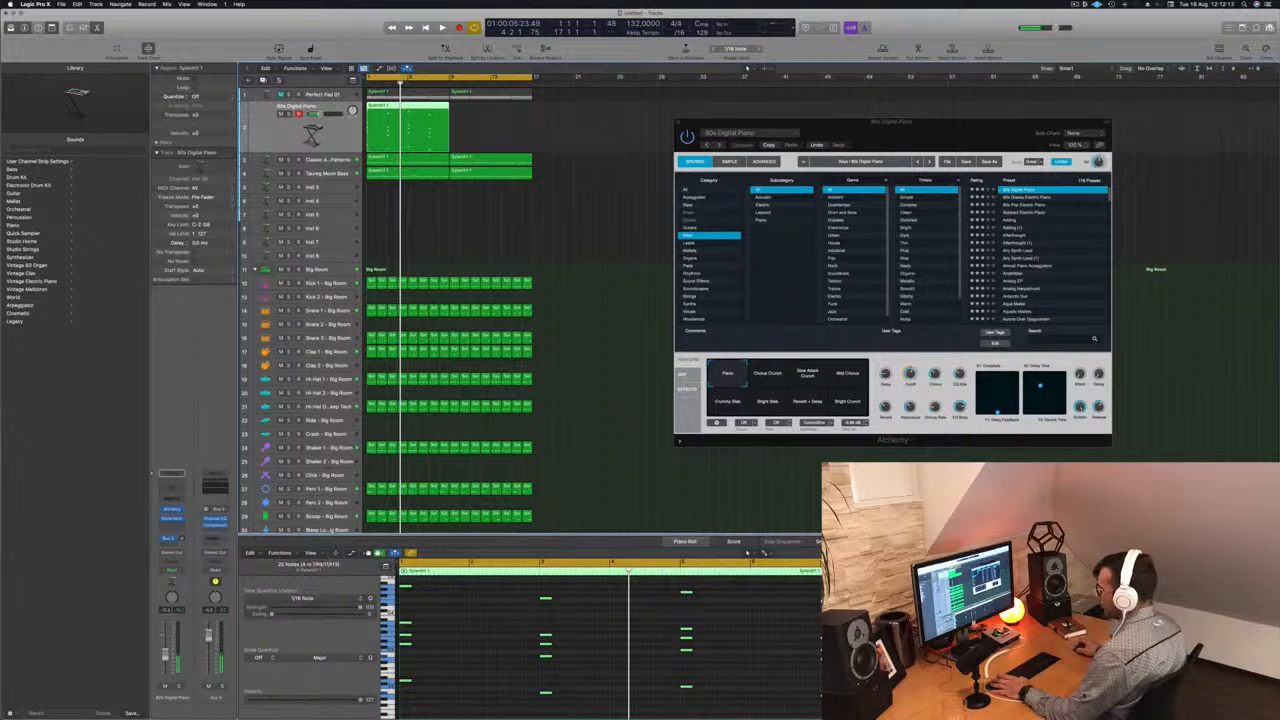
key(Return)
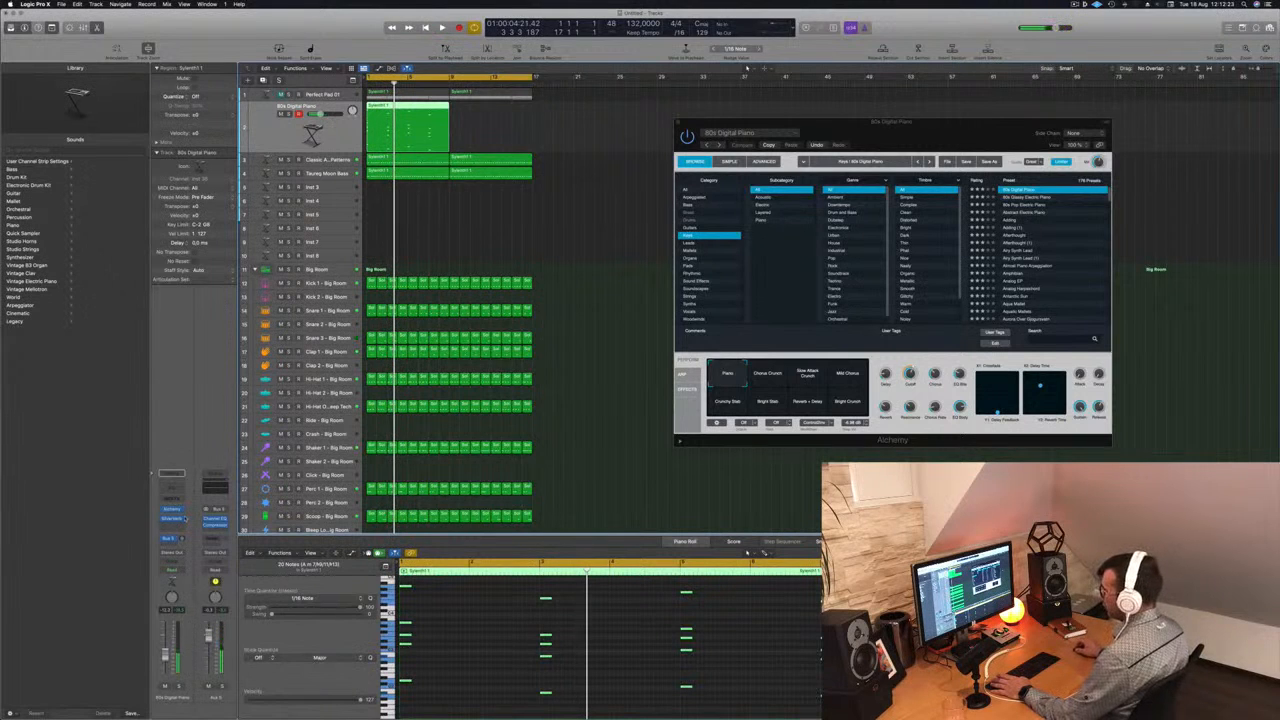
- Reassign the piano track's send to Bus 6, move SilverVerb onto that aux channel and play the stabs through it
click(170, 539)
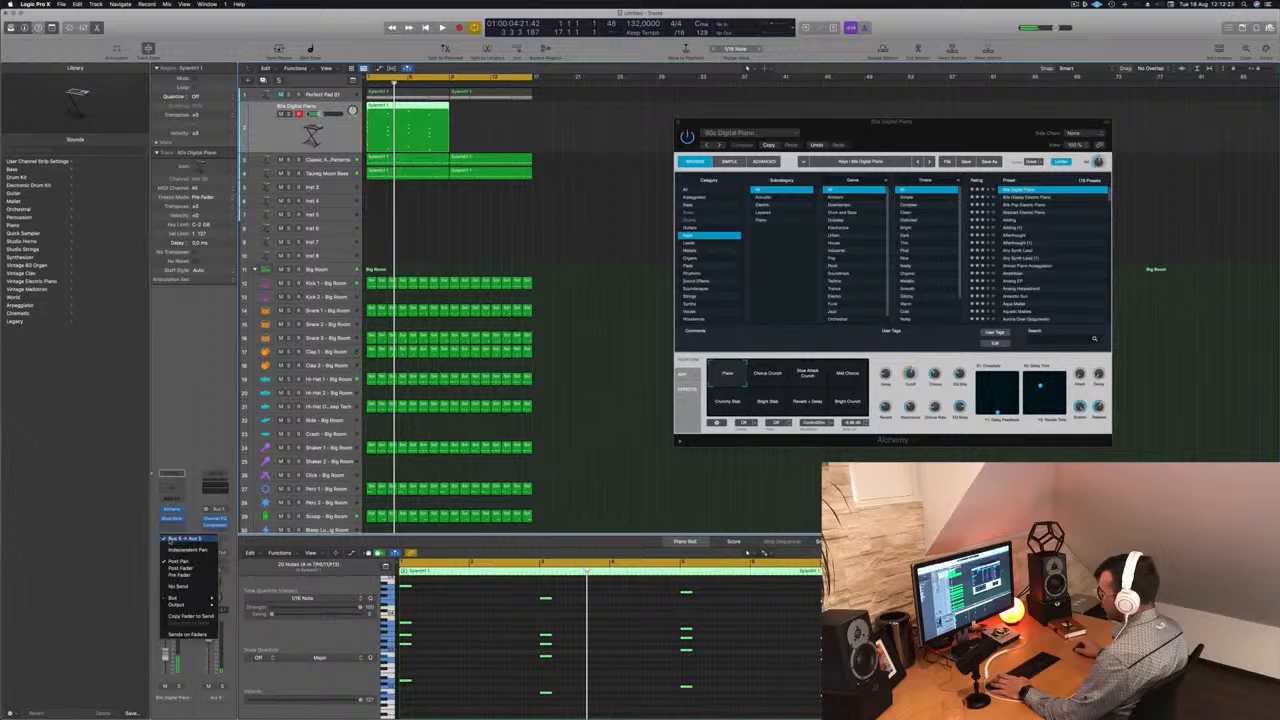
mouse_move(176, 598)
click(234, 482)
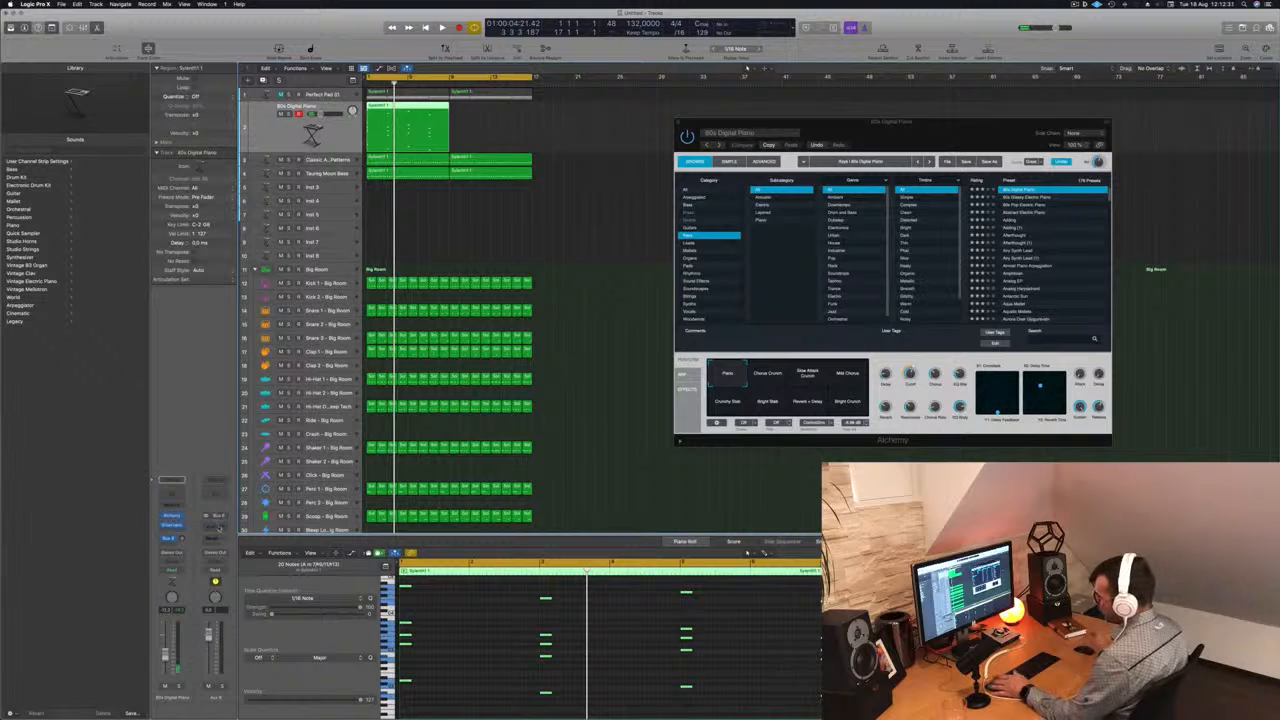
key(space)
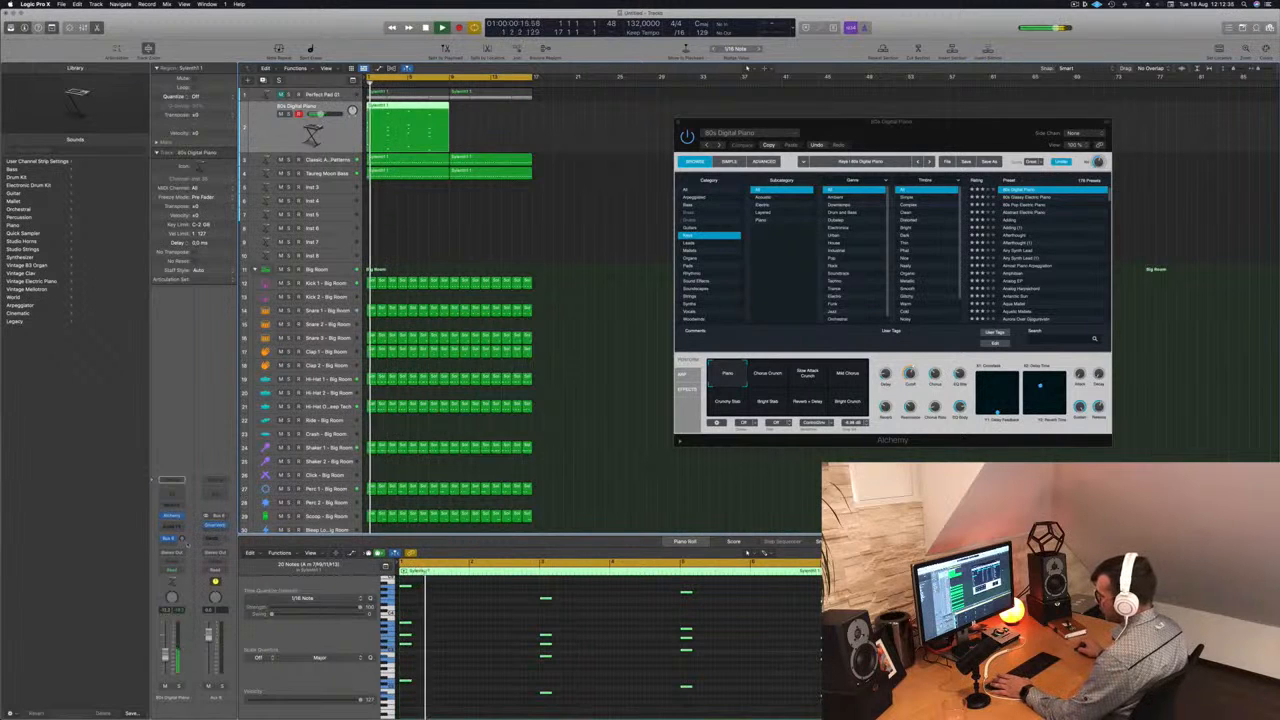
key(space)
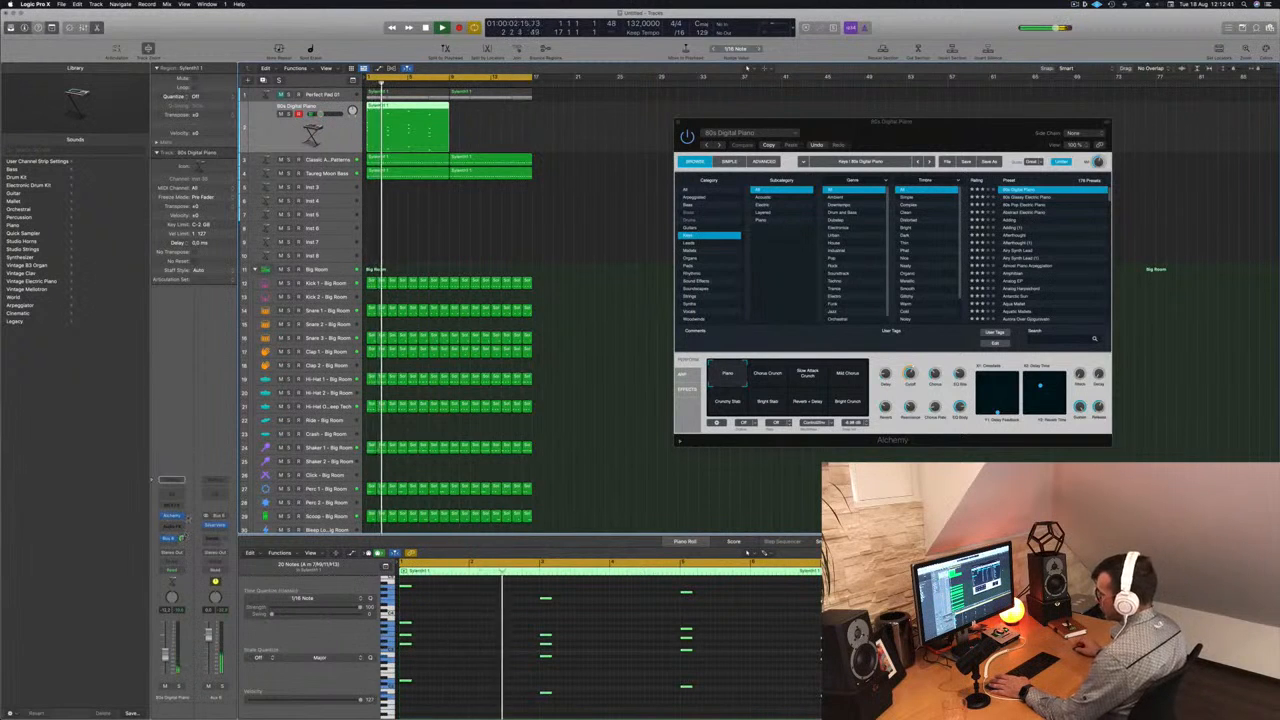
- Switch the stab track's Alchemy preset to Abstract Electric Piano and play it from the start
drag(902, 122, 794, 105)
key(Return)
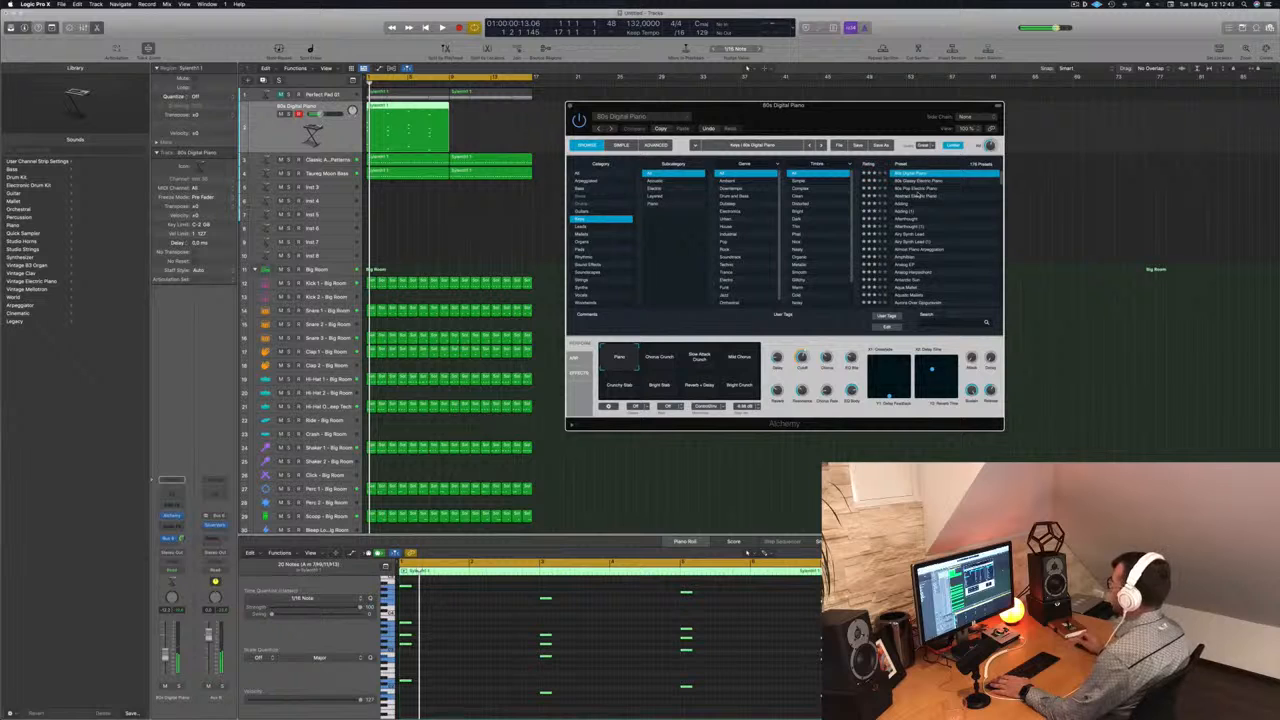
click(916, 196)
key(space)
- Delete the highest note of every stab chord in the Piano Roll and replay the region
key(space)
scroll(664, 625, up, 2)
key(space)
click(512, 625)
drag(401, 593, 836, 632)
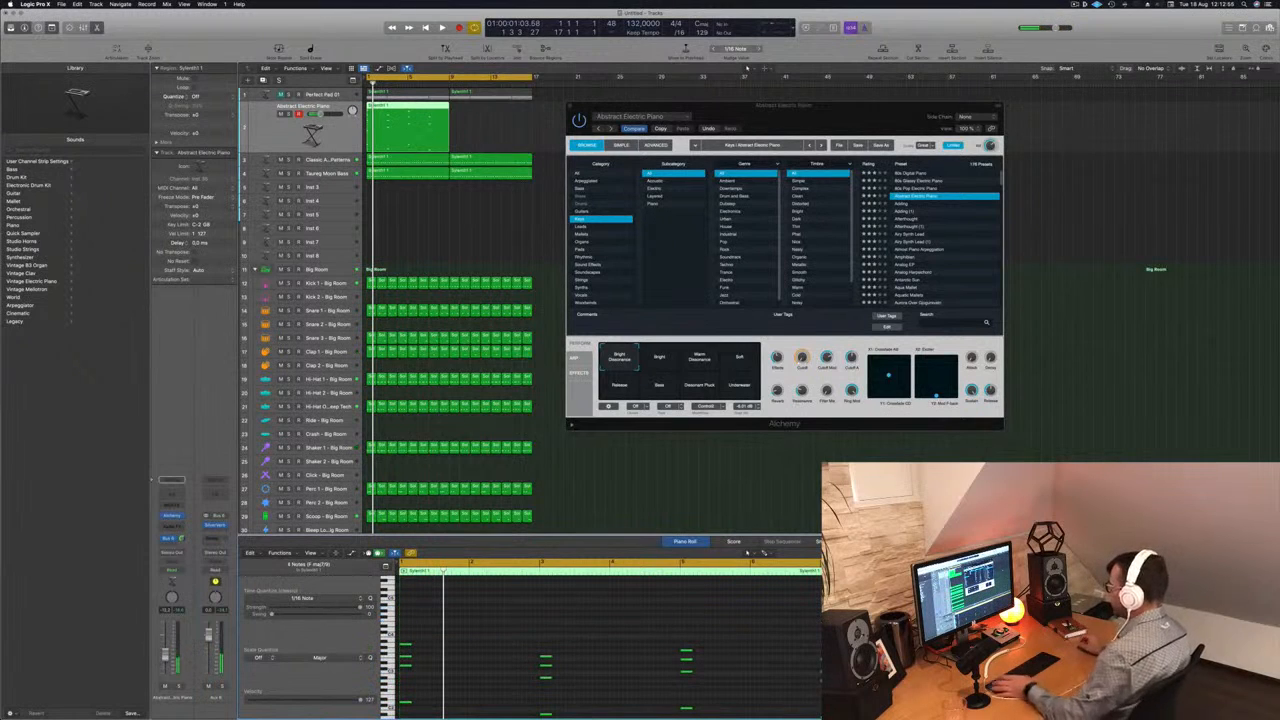
key(space)
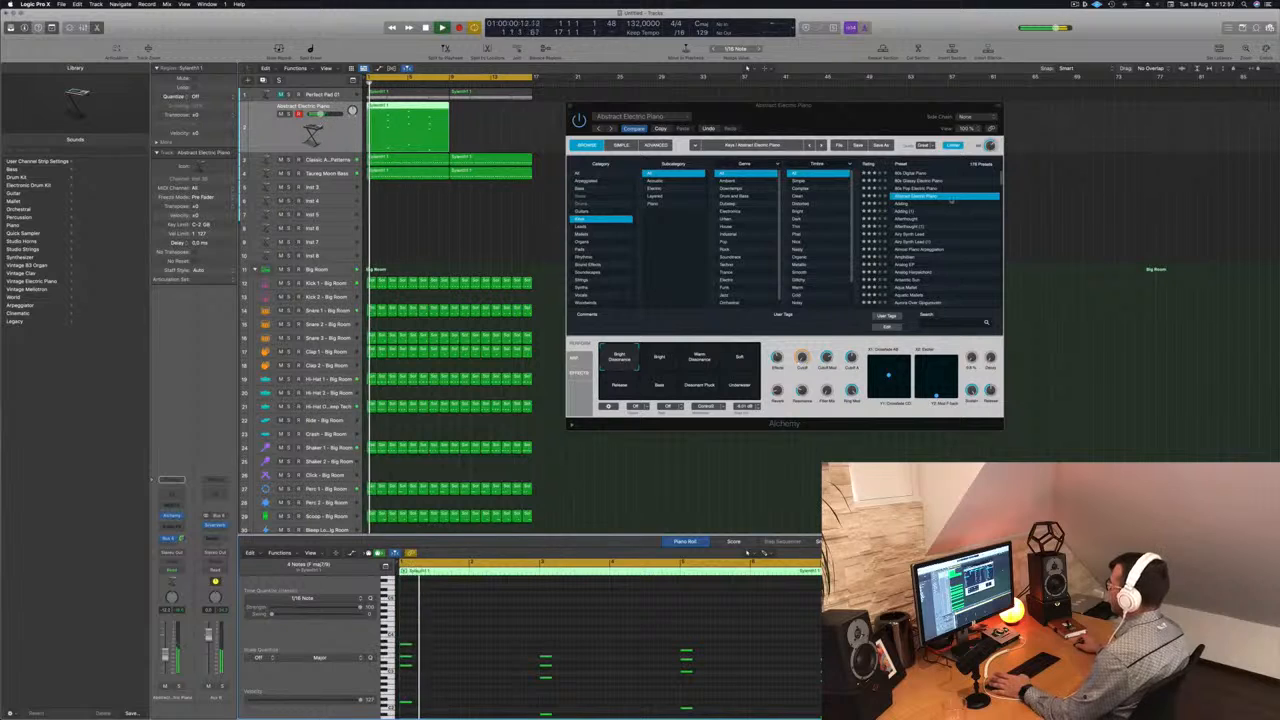
- Audition the Adding preset on the stab track
click(901, 205)
key(space)
key(space)
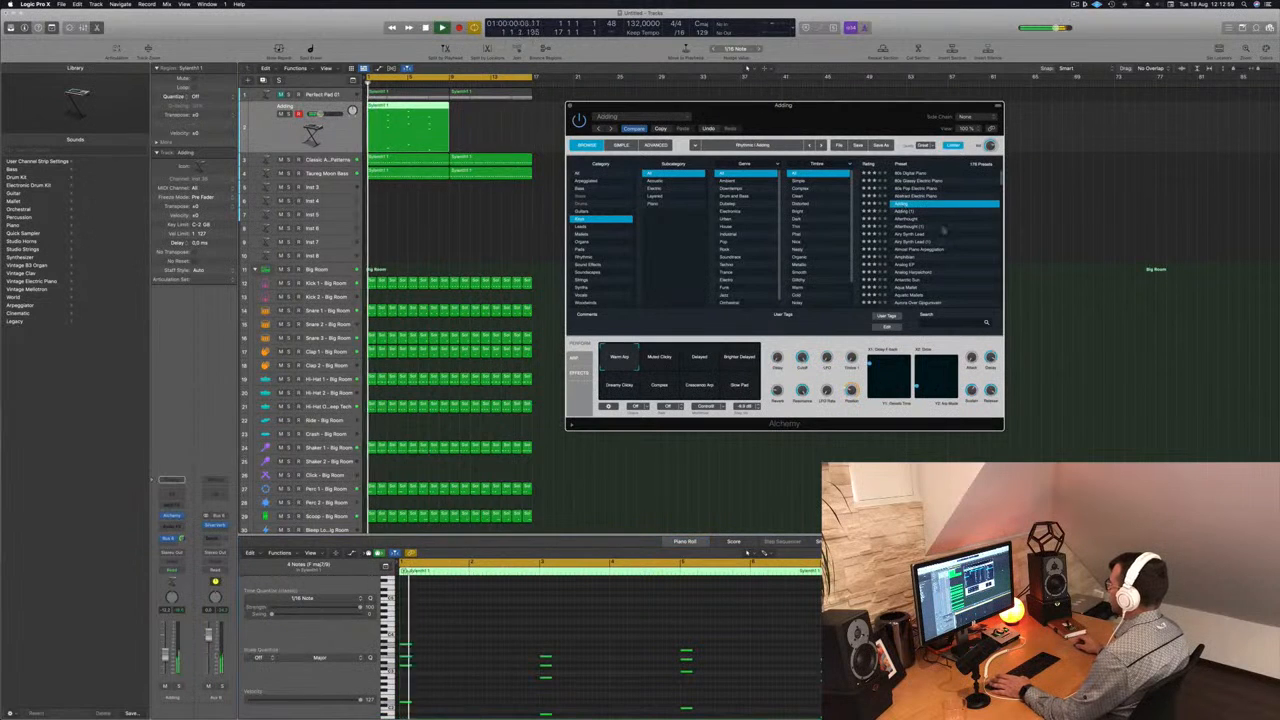
- Audition the Almost Piano Arpeggiation preset, and load the Antarctic Sun preset for the stabs instead
scroll(953, 239, down, 2)
scroll(953, 239, down, 1)
drag(856, 123, 879, 111)
click(950, 211)
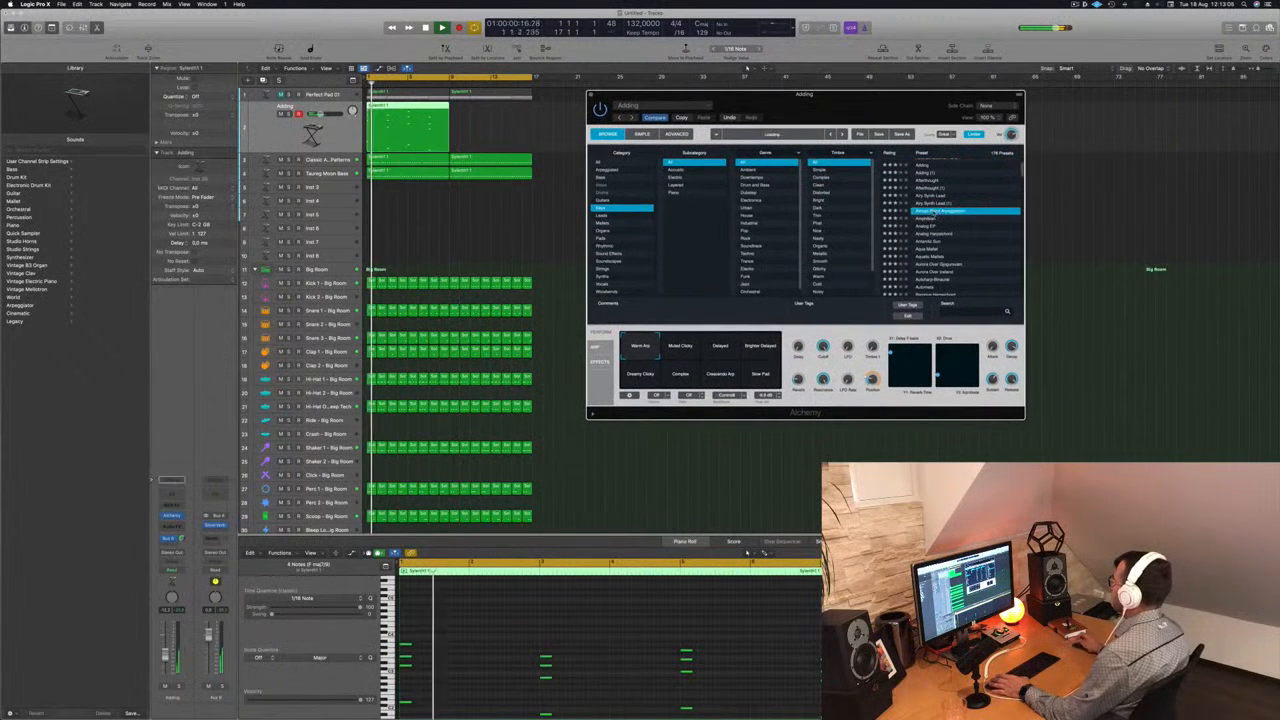
scroll(985, 225, down, 2)
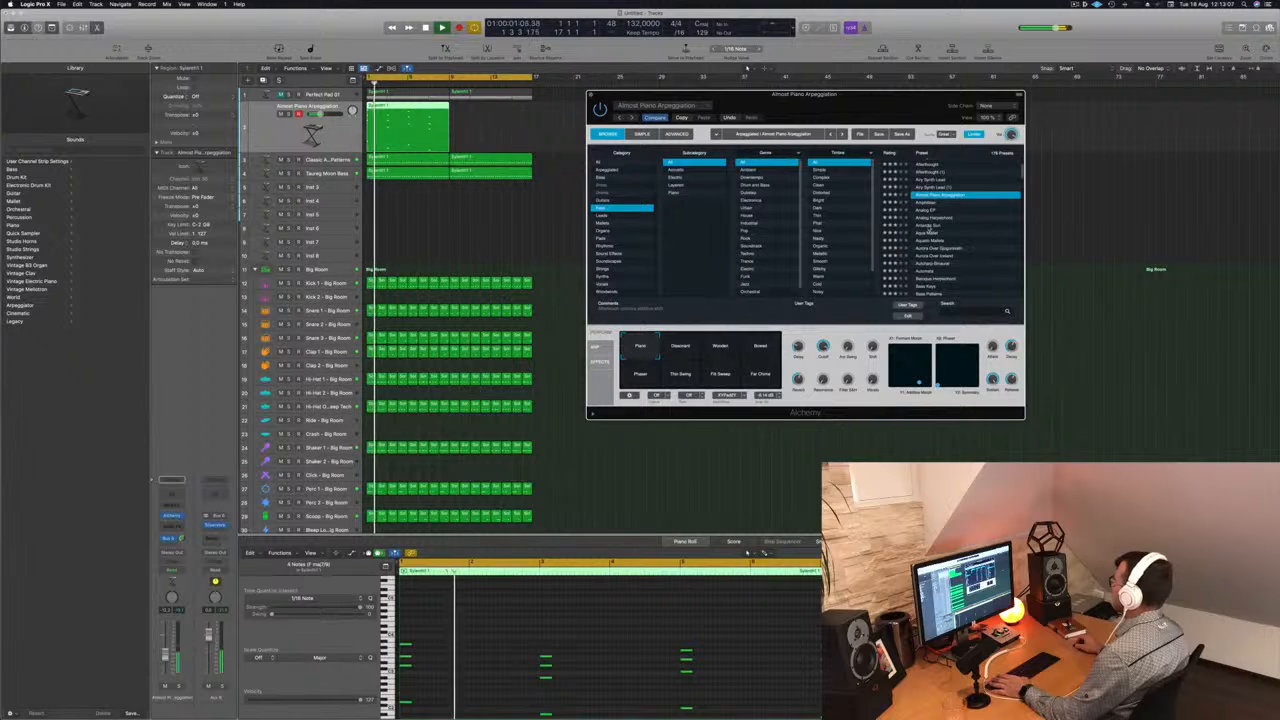
click(928, 227)
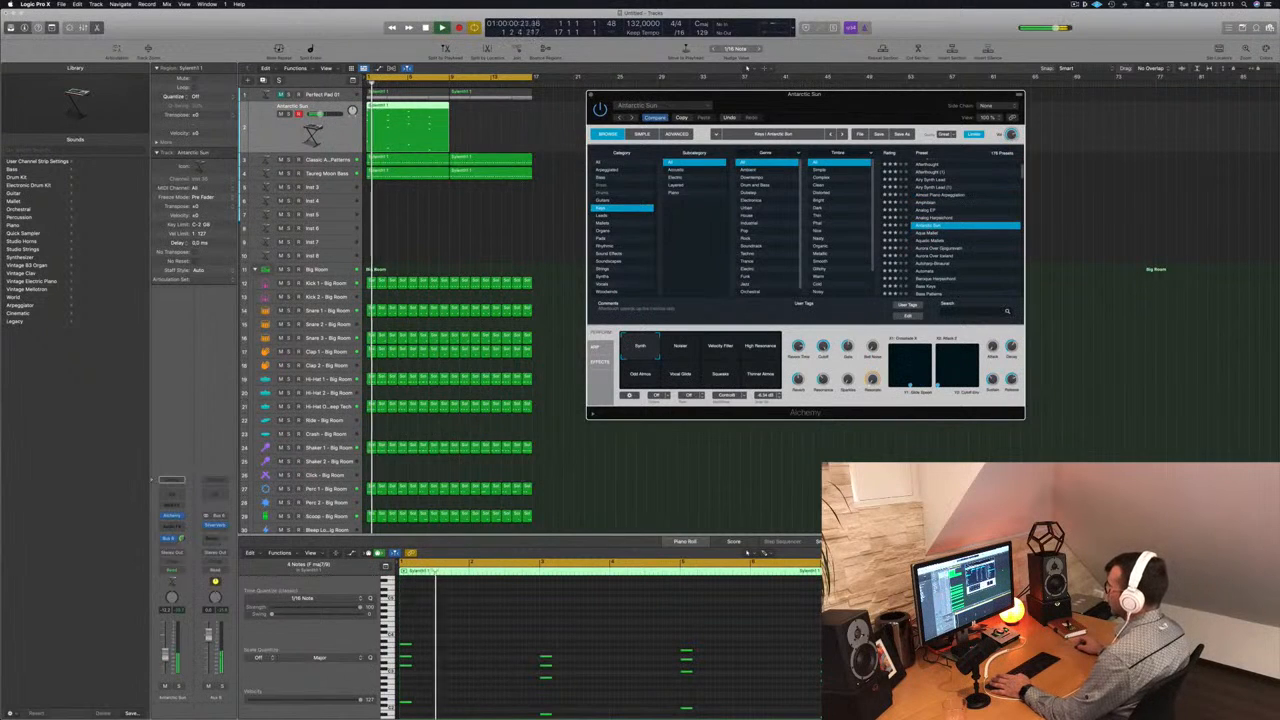
- Select all the stab chord notes, transpose them down one octave and play the track from the start
click(470, 659)
scroll(472, 659, down, 5)
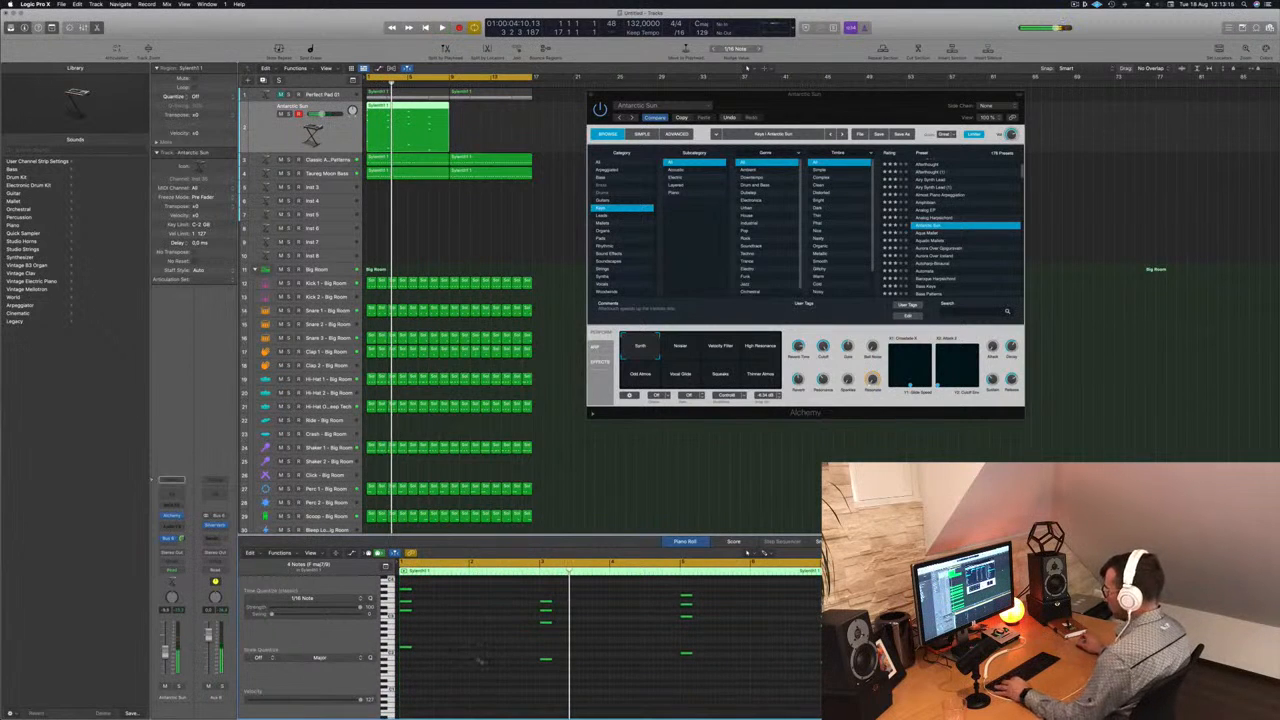
scroll(478, 660, up, 3)
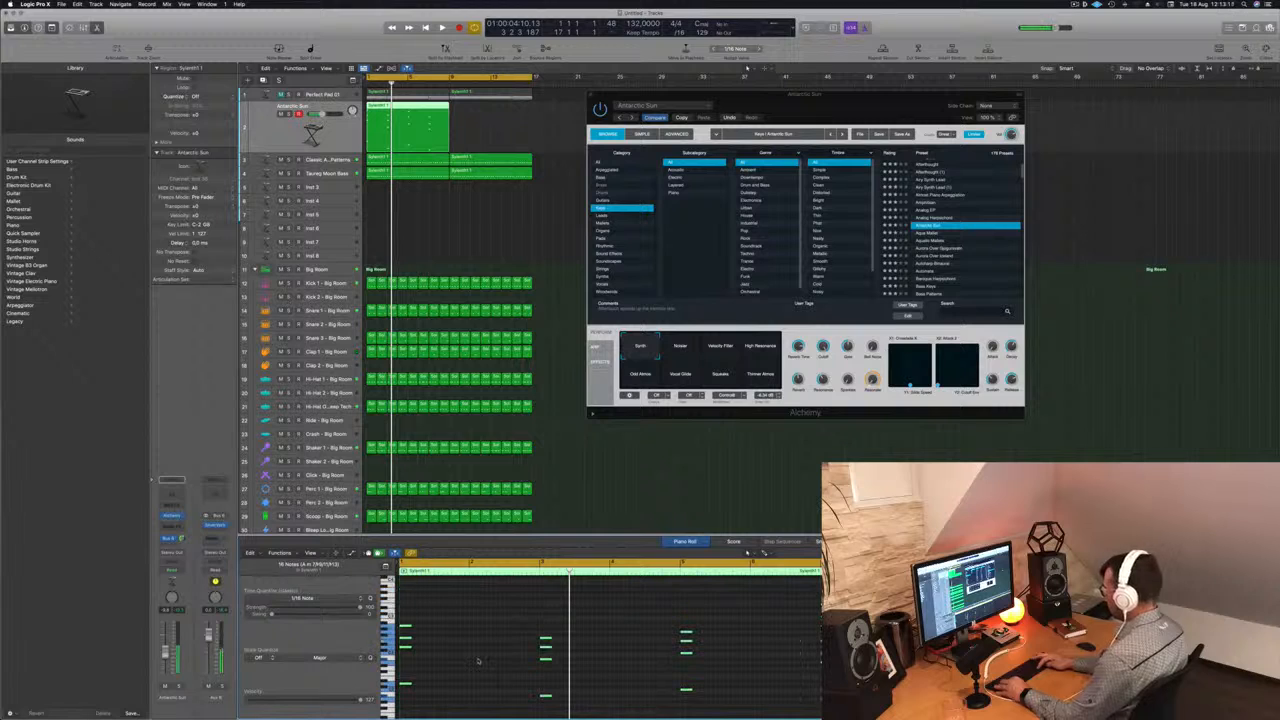
key(Return)
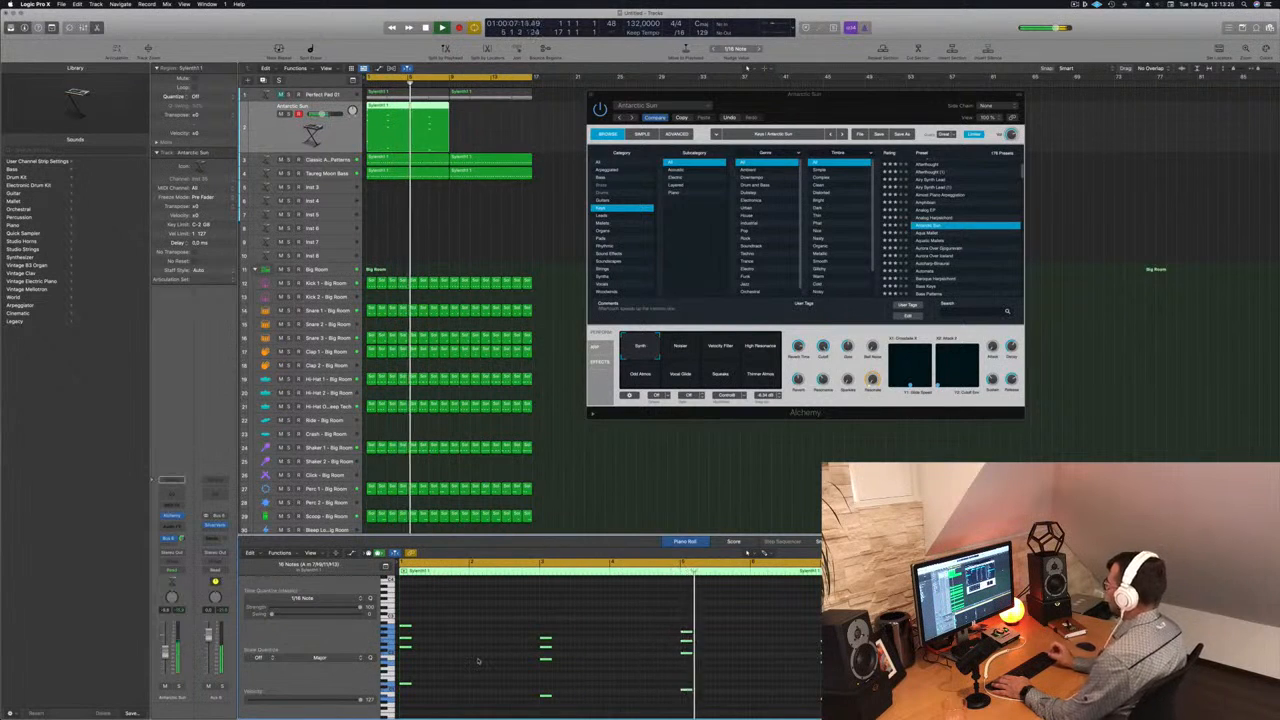
- Audition the Antarctic Sun performance variations, including Odd Atmos, Vocal Glide and Squeaks, and return to Synth
mouse_move(884, 97)
mouse_down()
mouse_move(903, 87)
mouse_move(865, 87)
mouse_up()
click(661, 337)
click(697, 338)
click(740, 338)
click(620, 366)
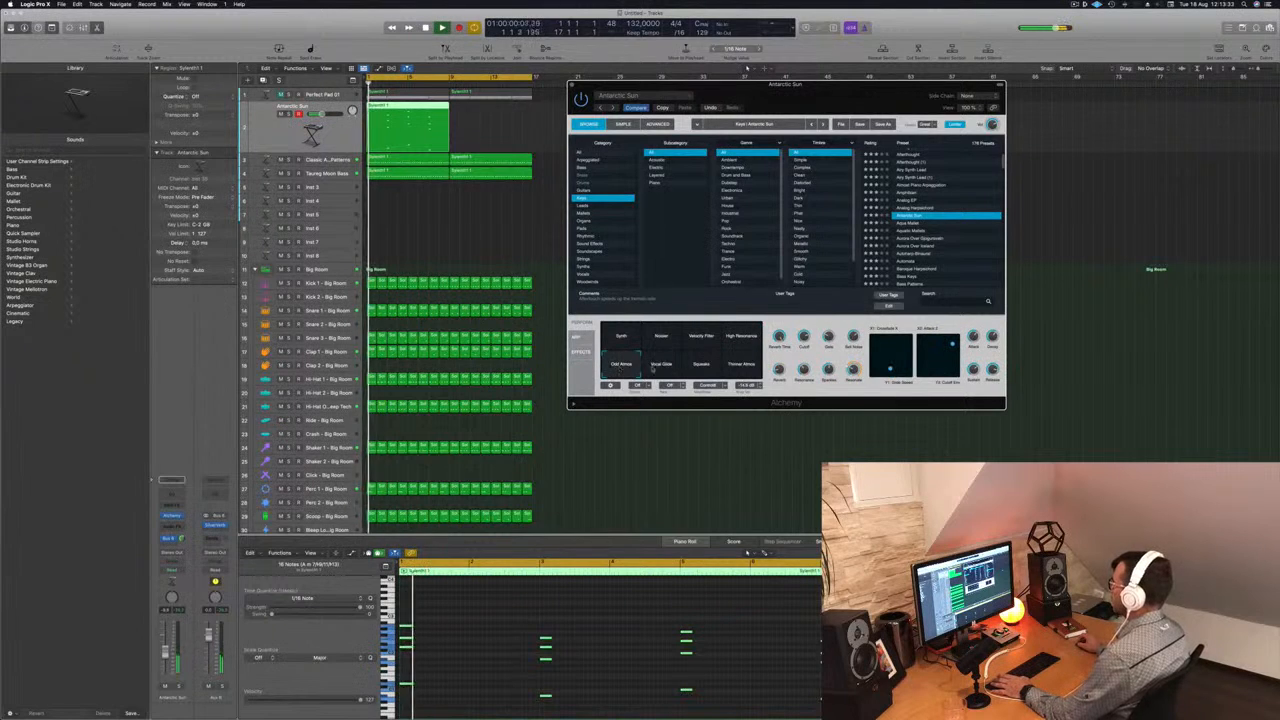
click(661, 365)
click(701, 365)
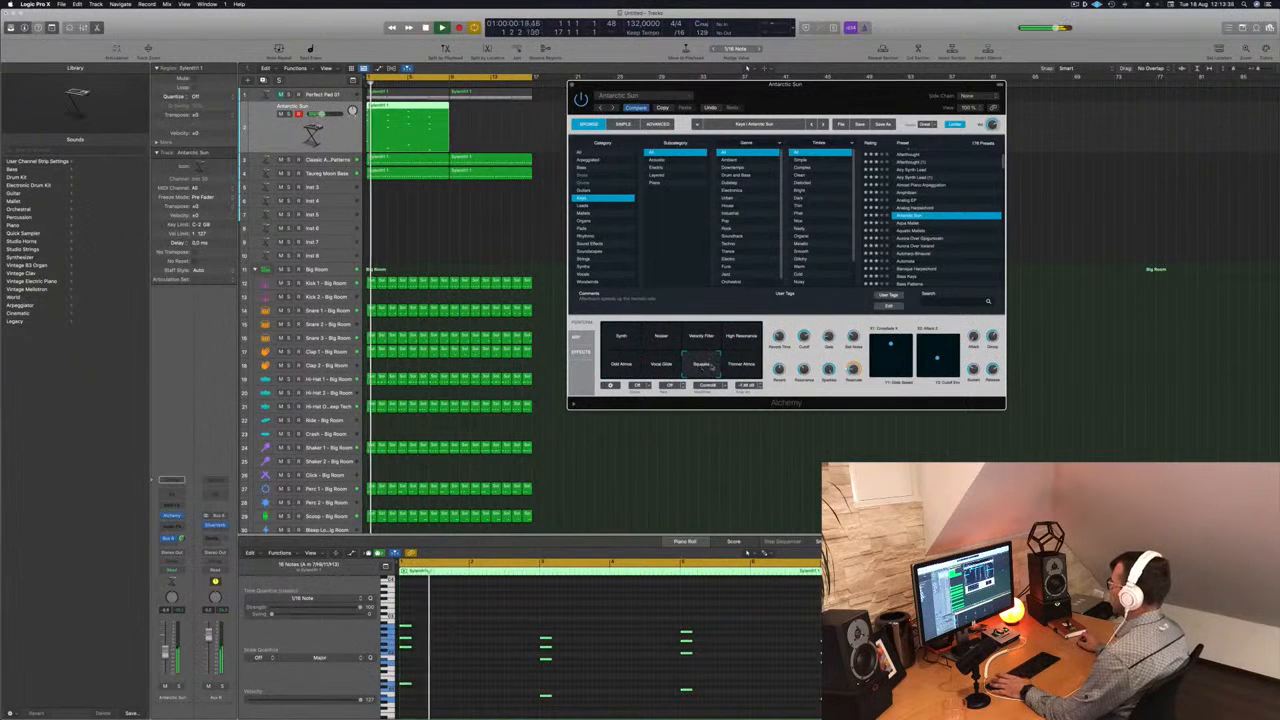
click(741, 365)
click(621, 338)
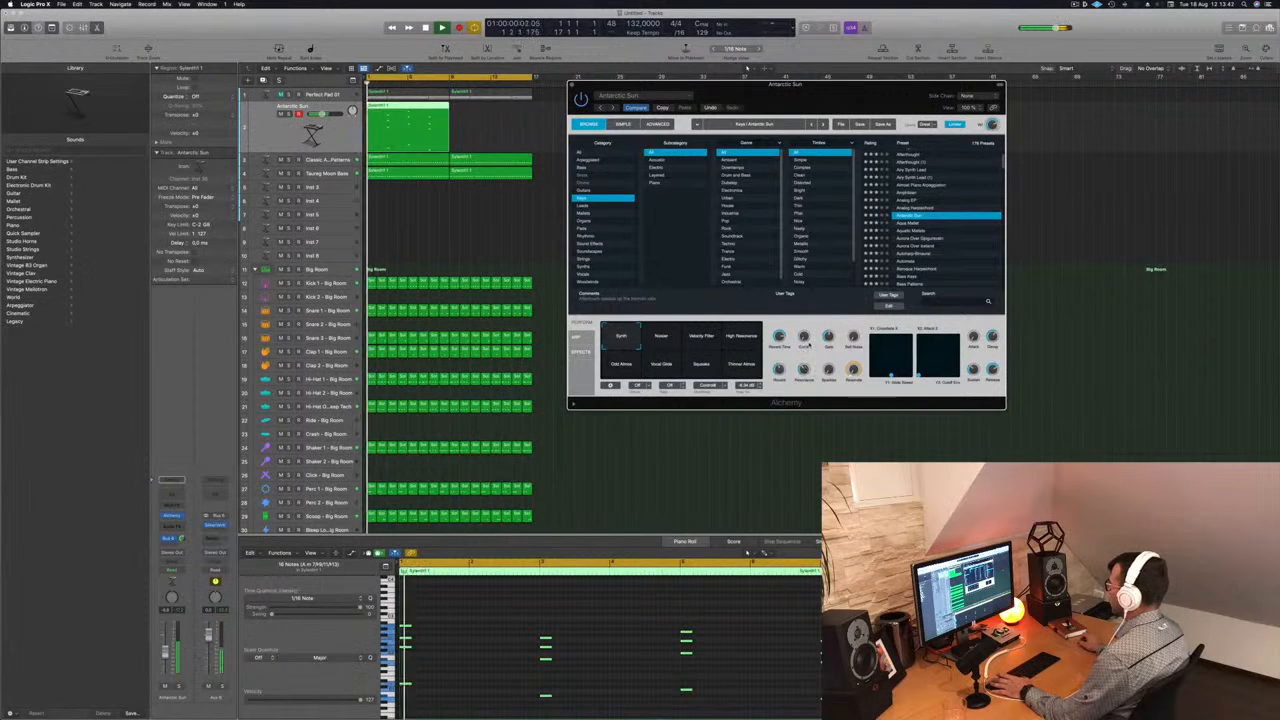
key(space)
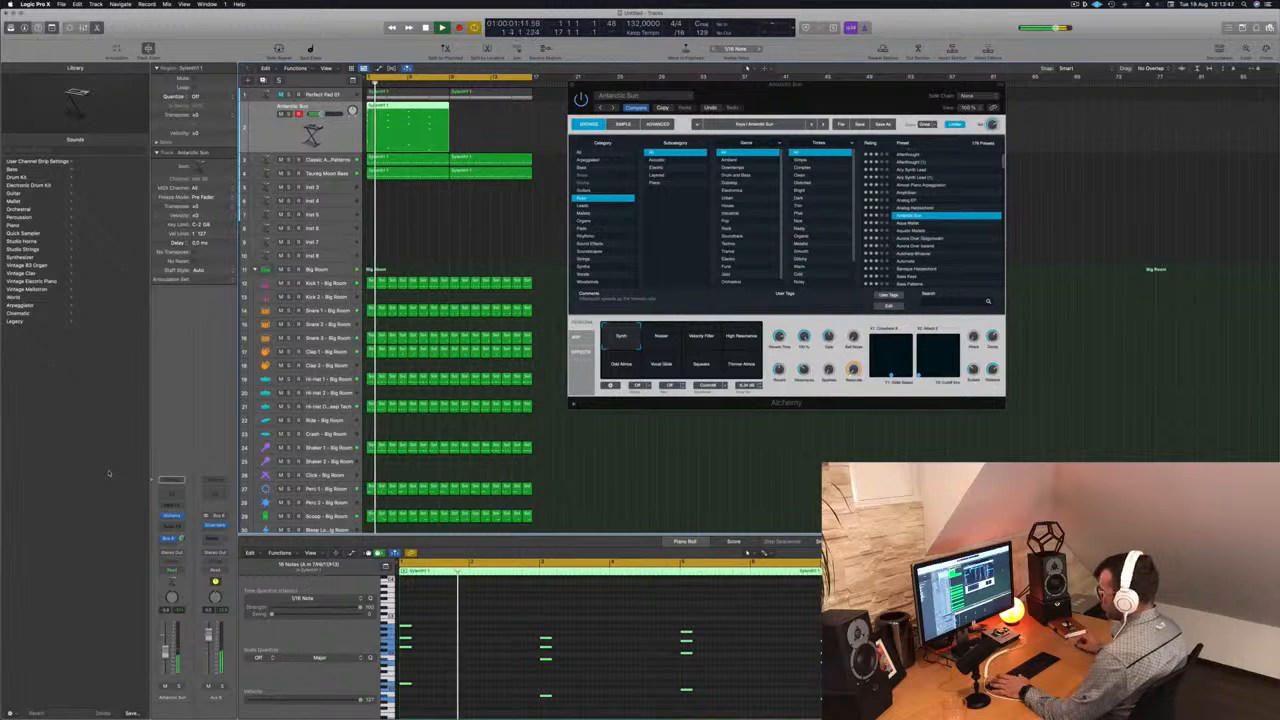
- Copy the Antarctic Sun stab region right after the original to fill the 16-bar loop, and play from the start
drag(828, 93, 824, 94)
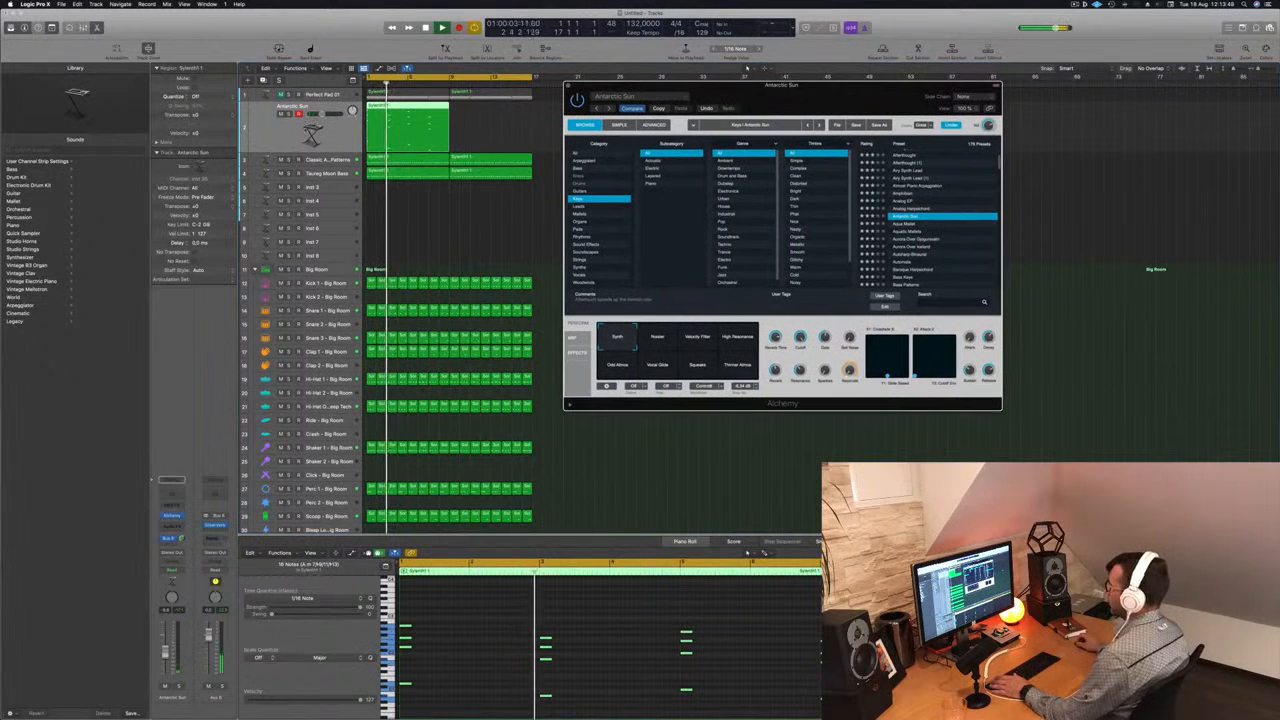
drag(407, 118, 492, 118)
drag(751, 97, 913, 115)
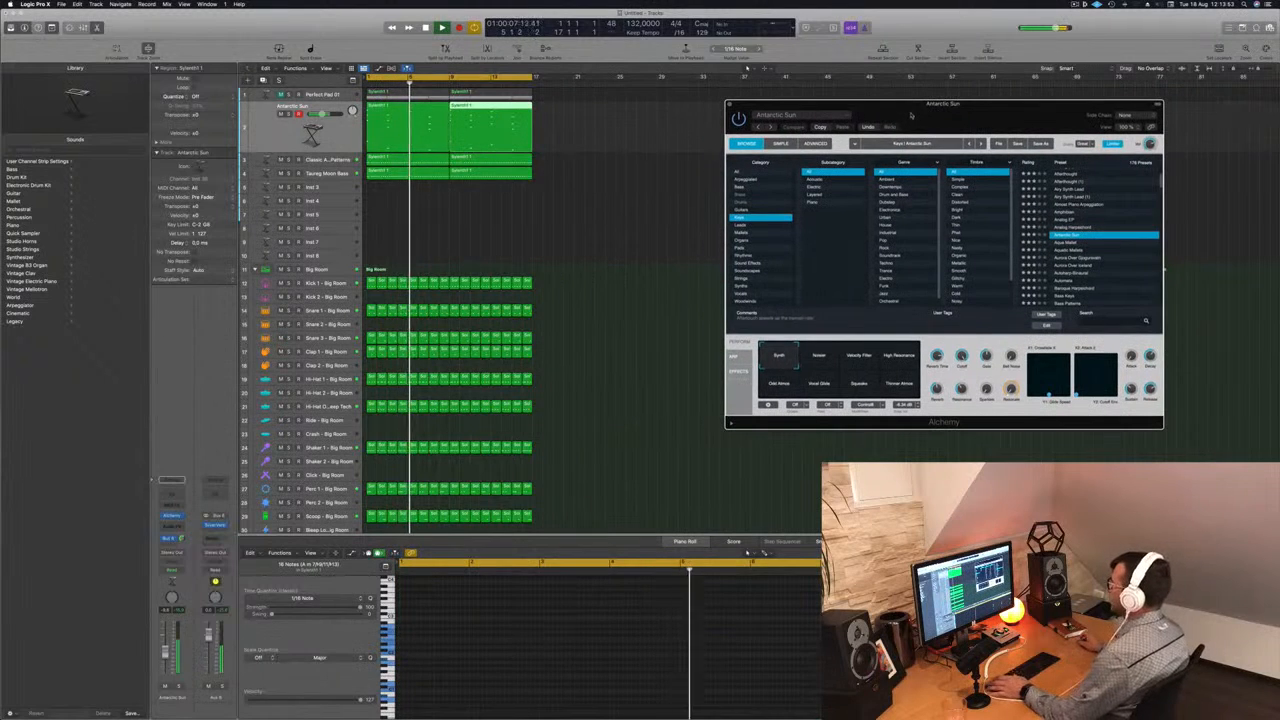
click(340, 133)
key(Return)
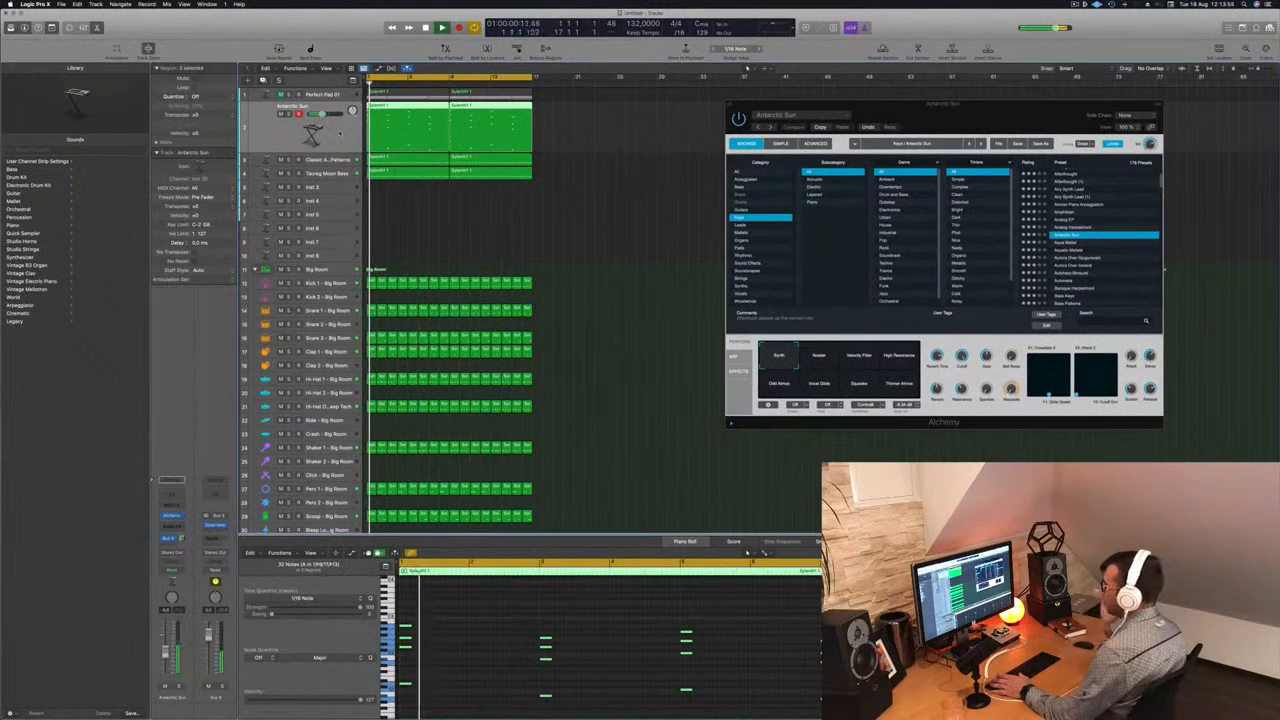
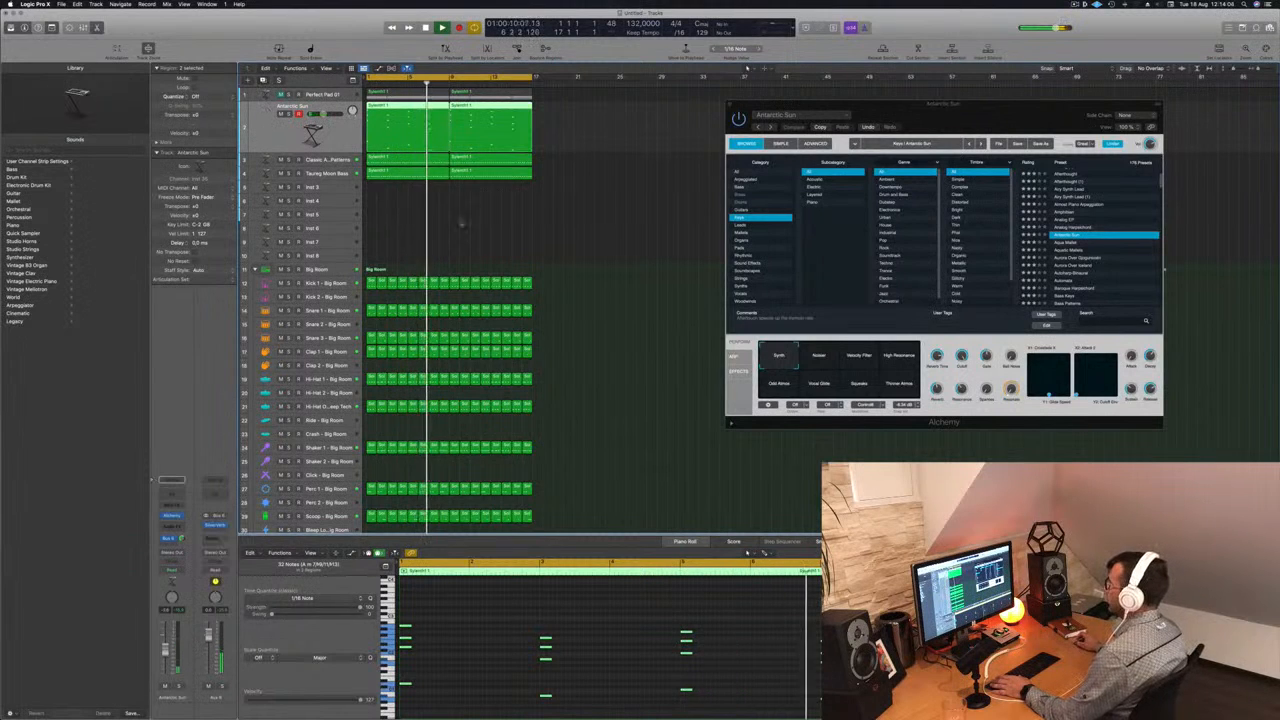
- Duplicate the Antarctic Sun track and copy its first stab region onto the new track
key(super+d)
drag(398, 112, 391, 143)
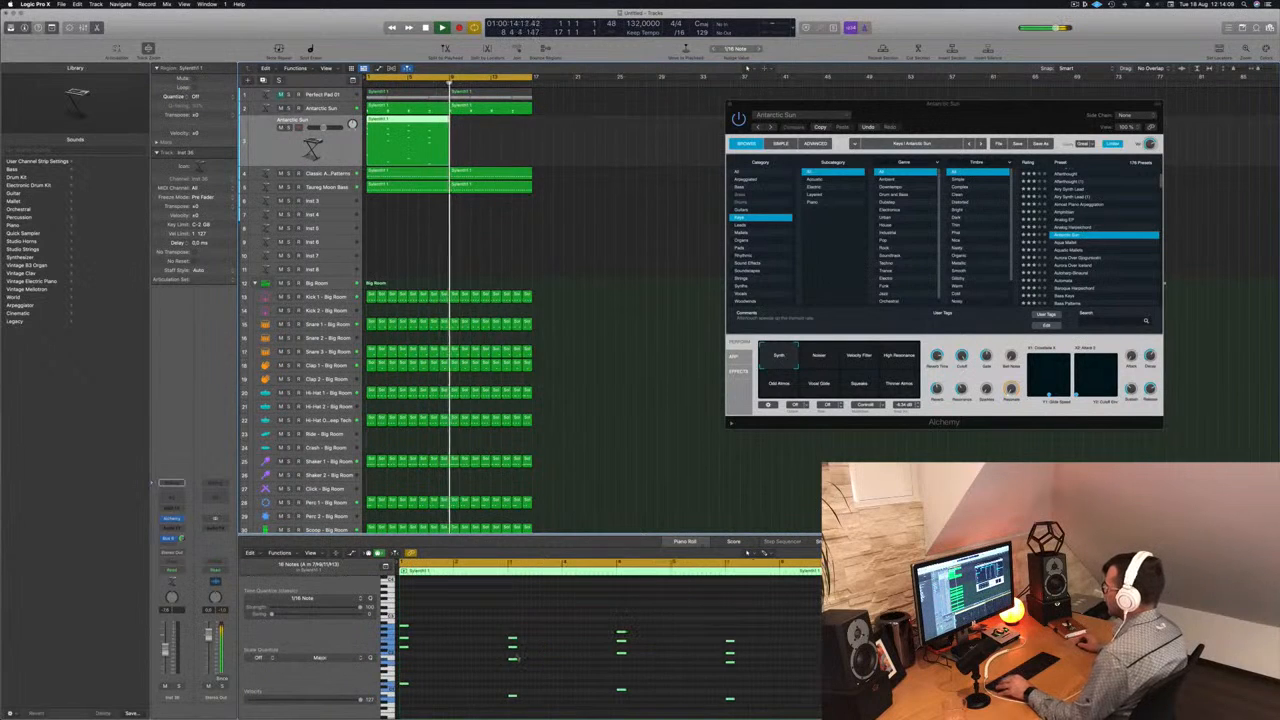
key(space)
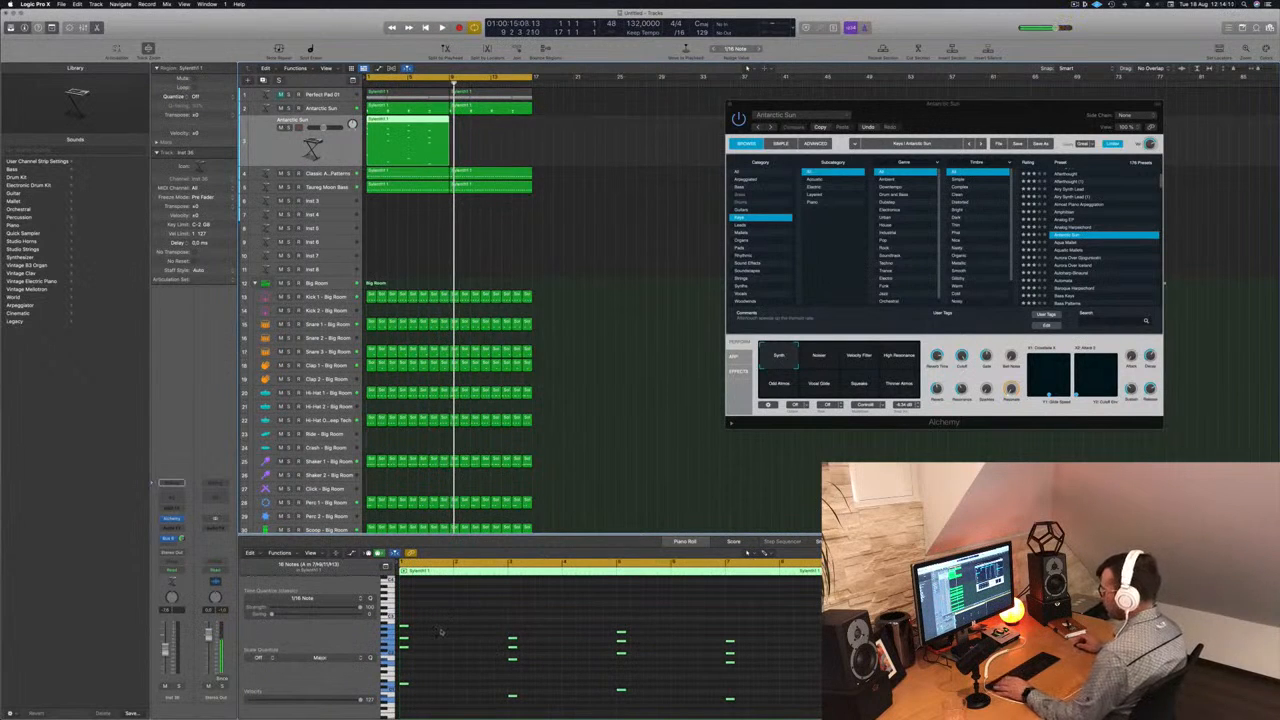
- Rework the copied region's chords into pairs of short stabs around beat 3, and play from the start
key(super+a)
click(394, 121)
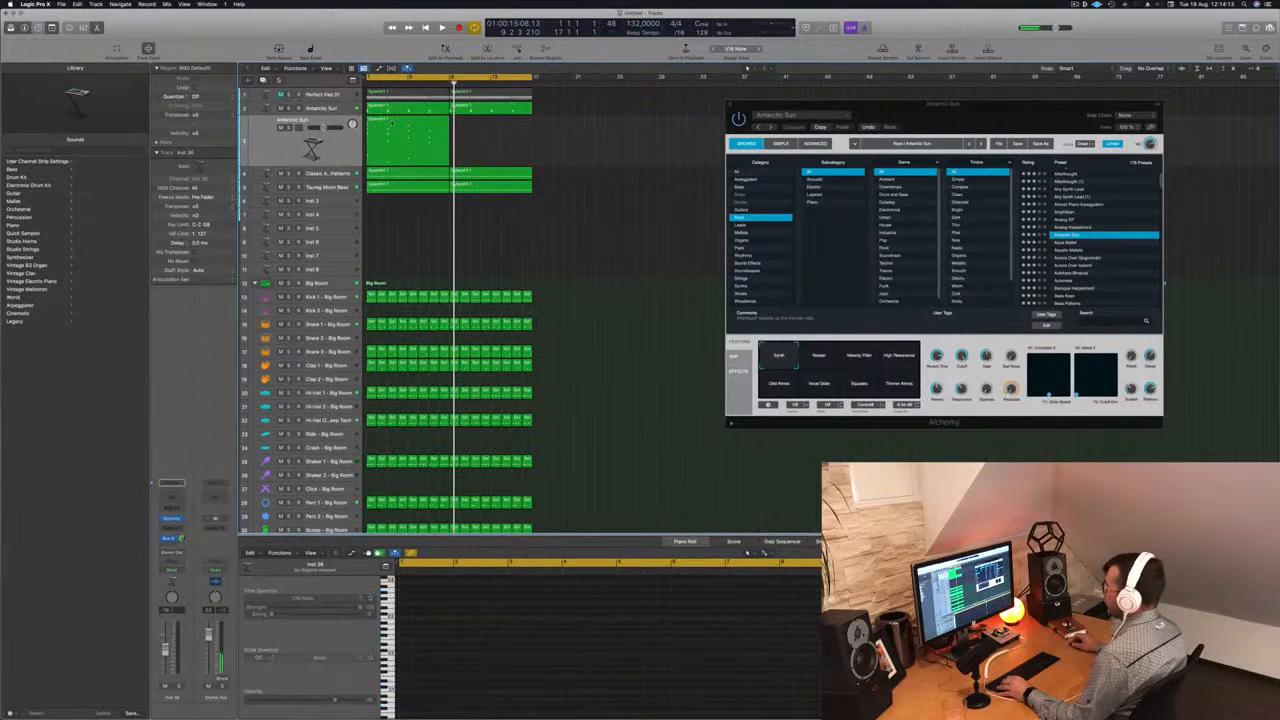
key(super+a)
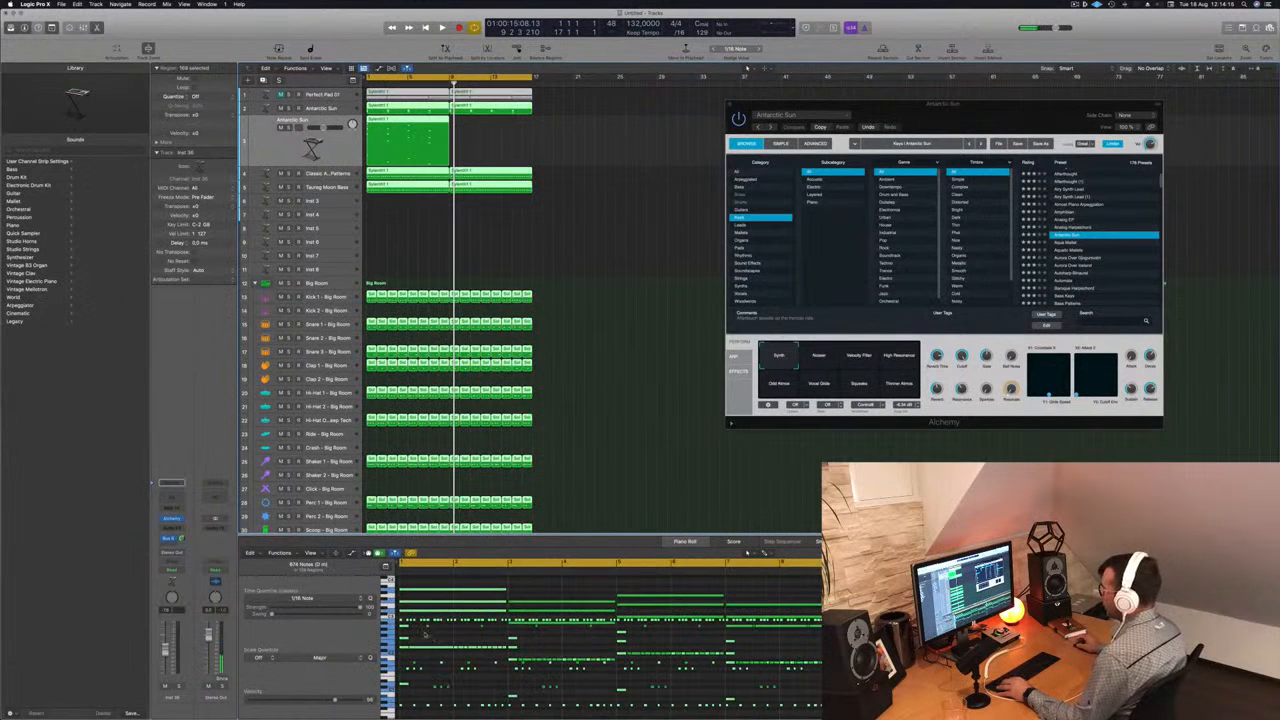
click(592, 388)
click(407, 138)
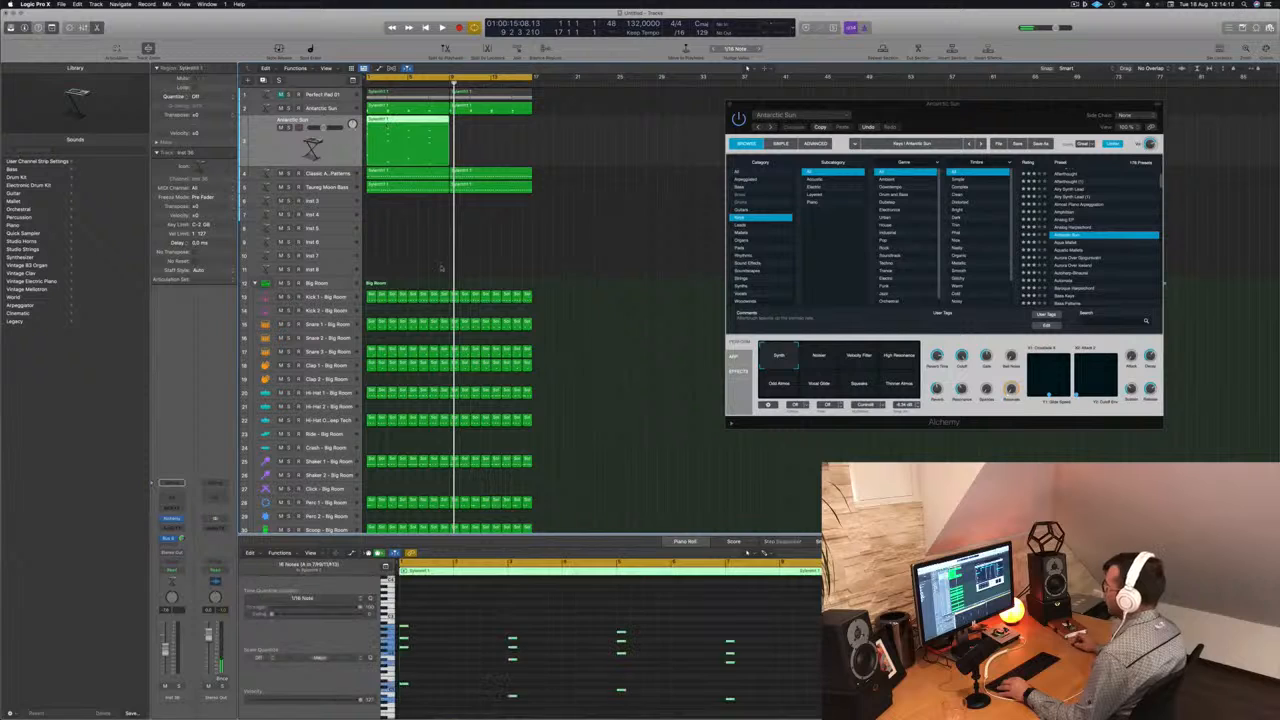
click(572, 636)
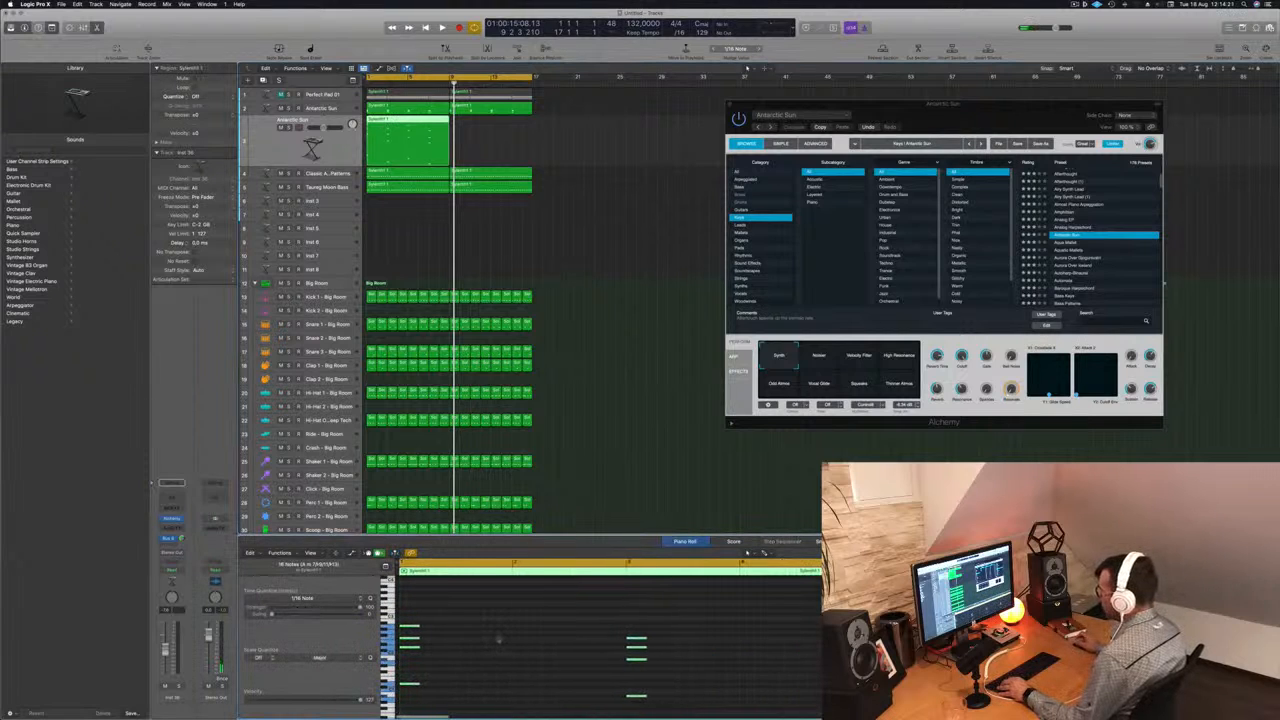
drag(413, 630, 521, 631)
key(space)
scroll(616, 384, down, 3)
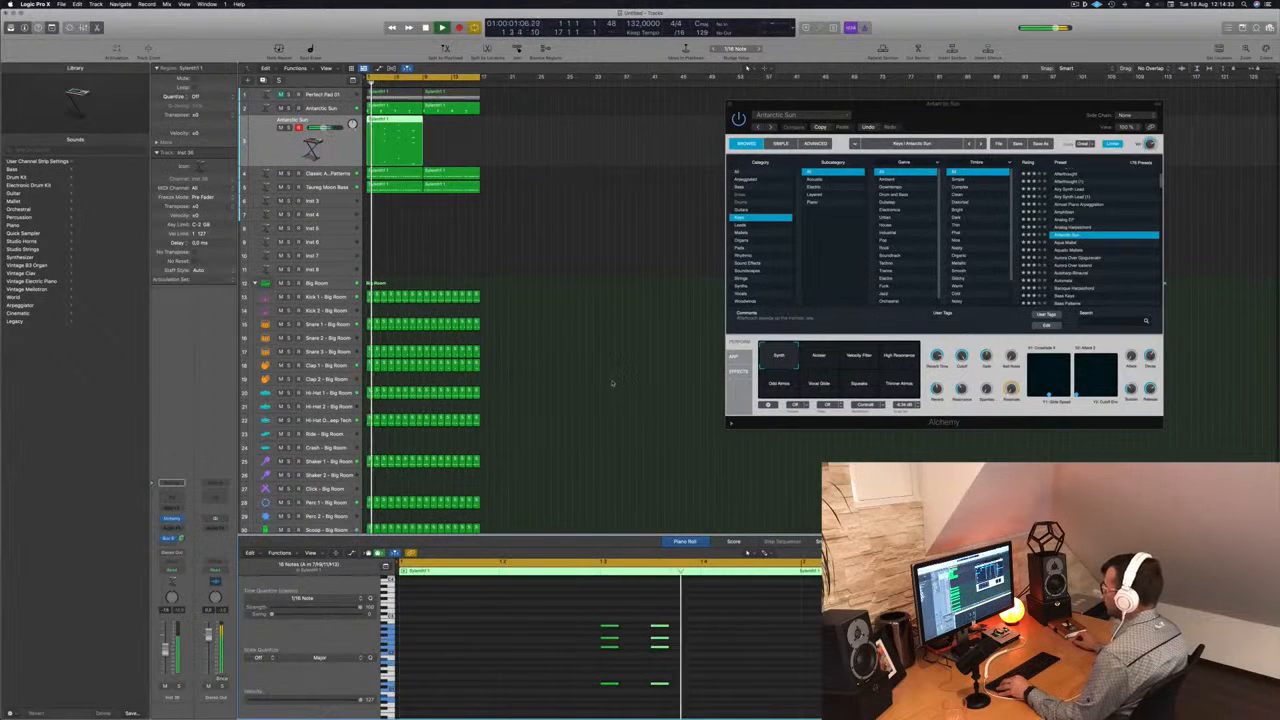
- Stop playback and look over the paired stab chords across the whole copied region
click(416, 132)
key(space)
scroll(722, 645, down, 3)
scroll(722, 645, down, 2)
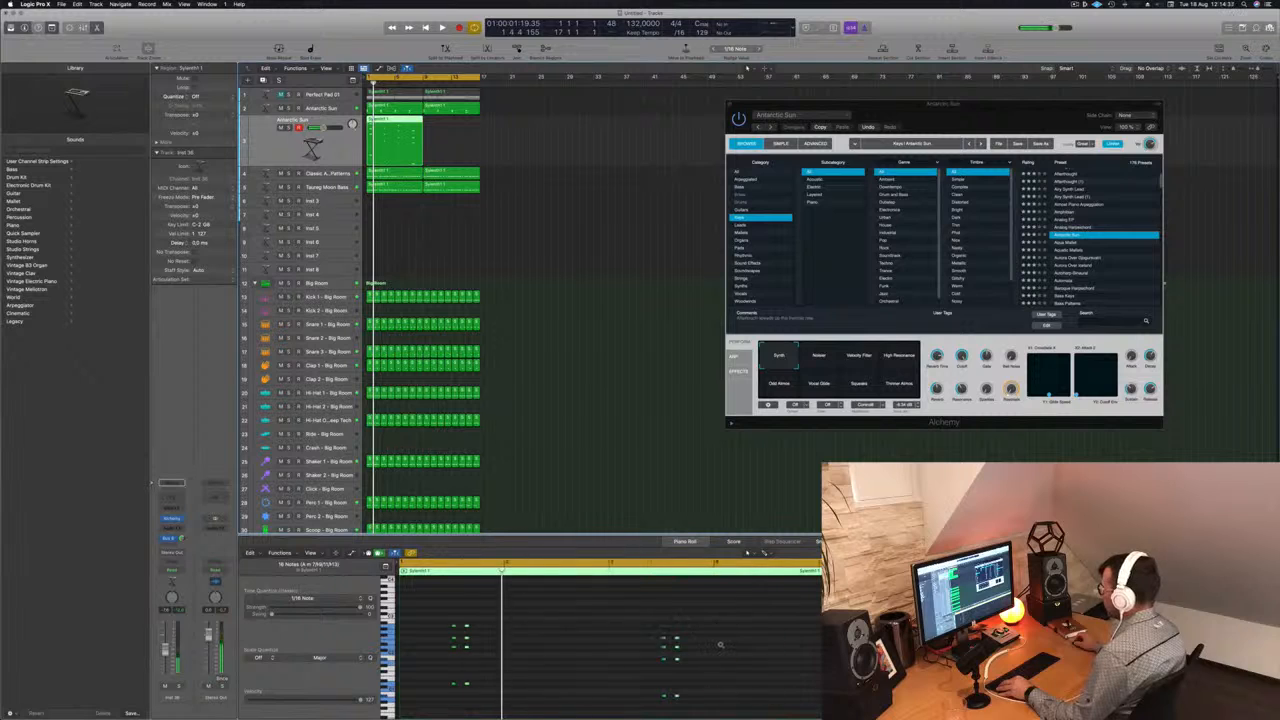
scroll(722, 645, down, 2)
click(496, 130)
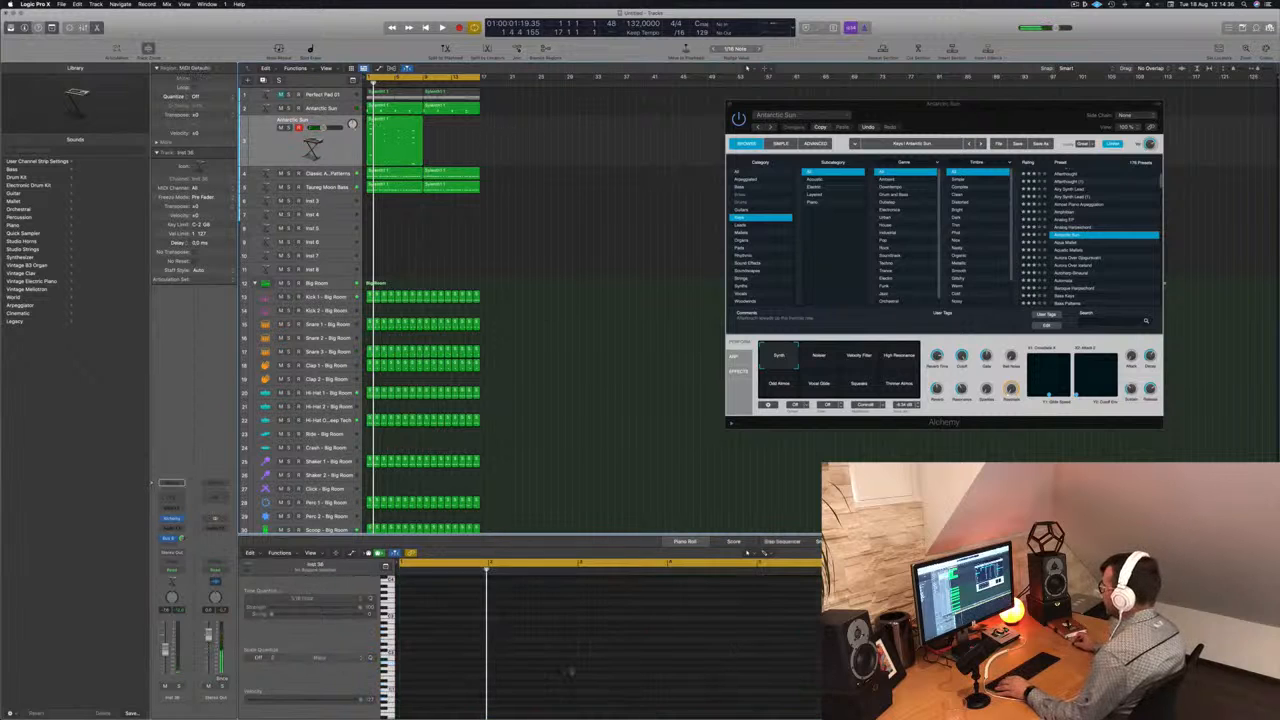
click(409, 145)
scroll(664, 609, down, 2)
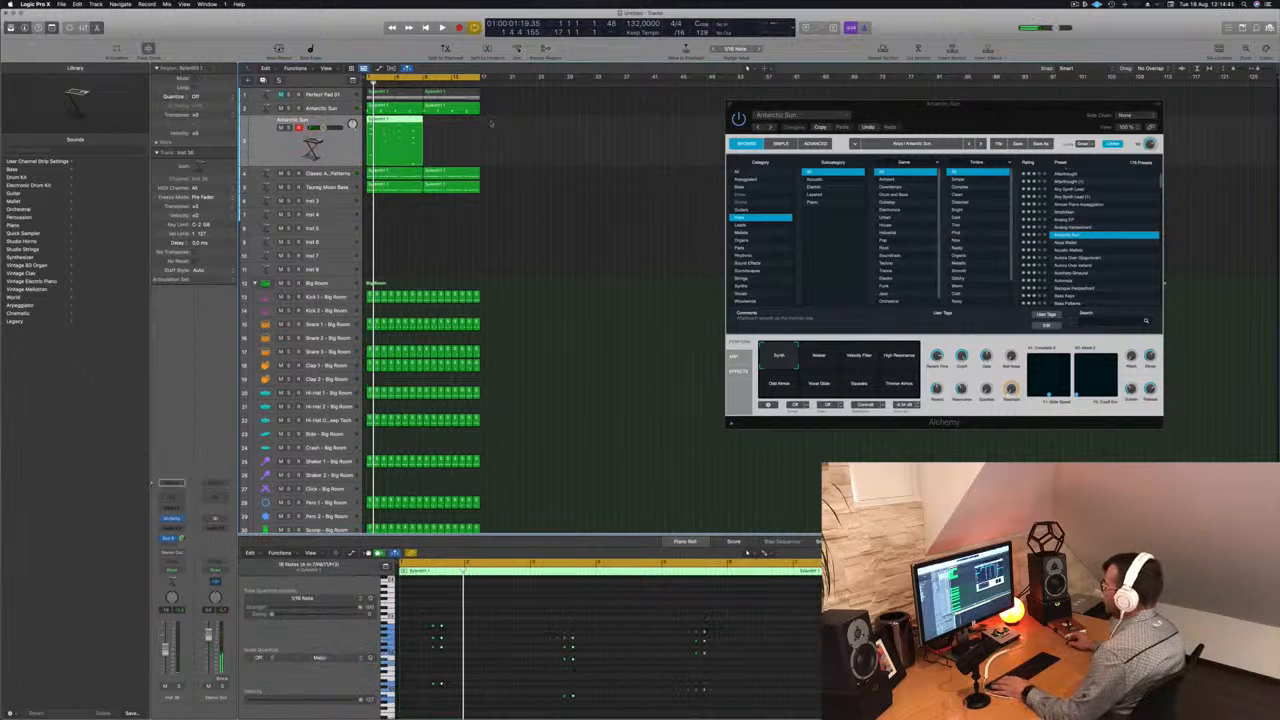
- Select the duplicated Antarctic Sun track, play it from the start and open its Alchemy instrument
drag(329, 168, 329, 165)
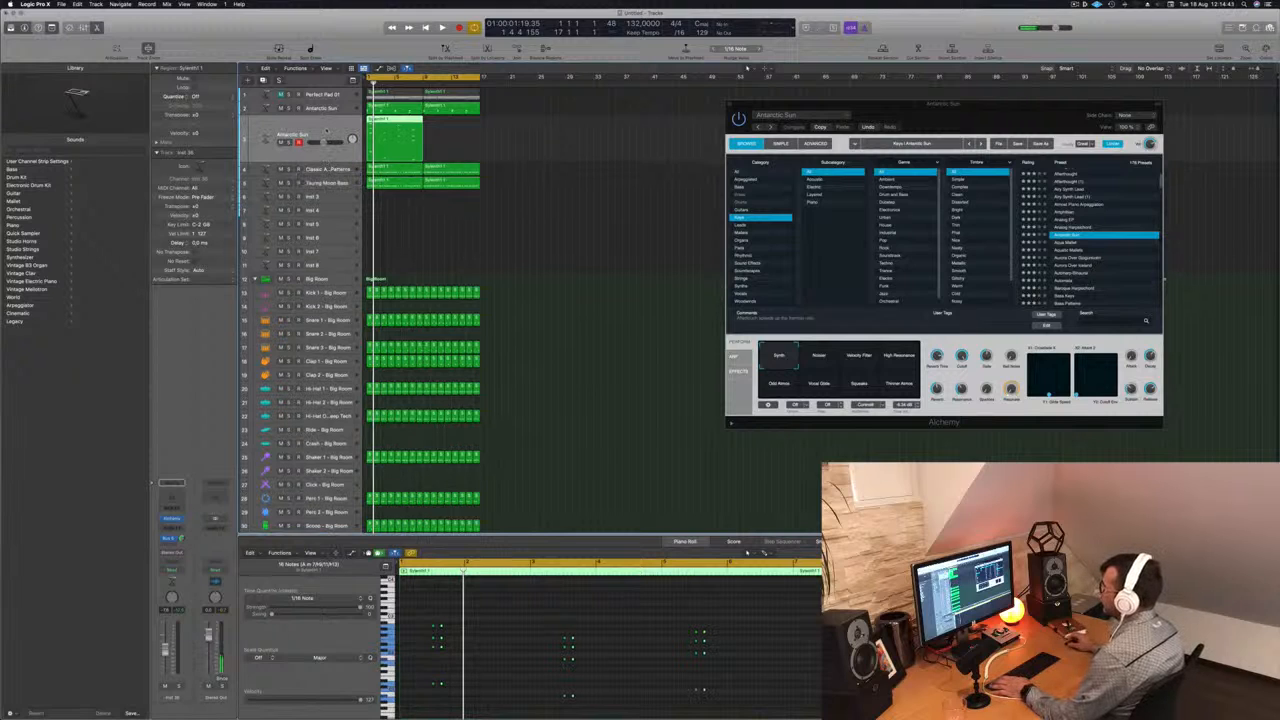
click(341, 108)
key(Down)
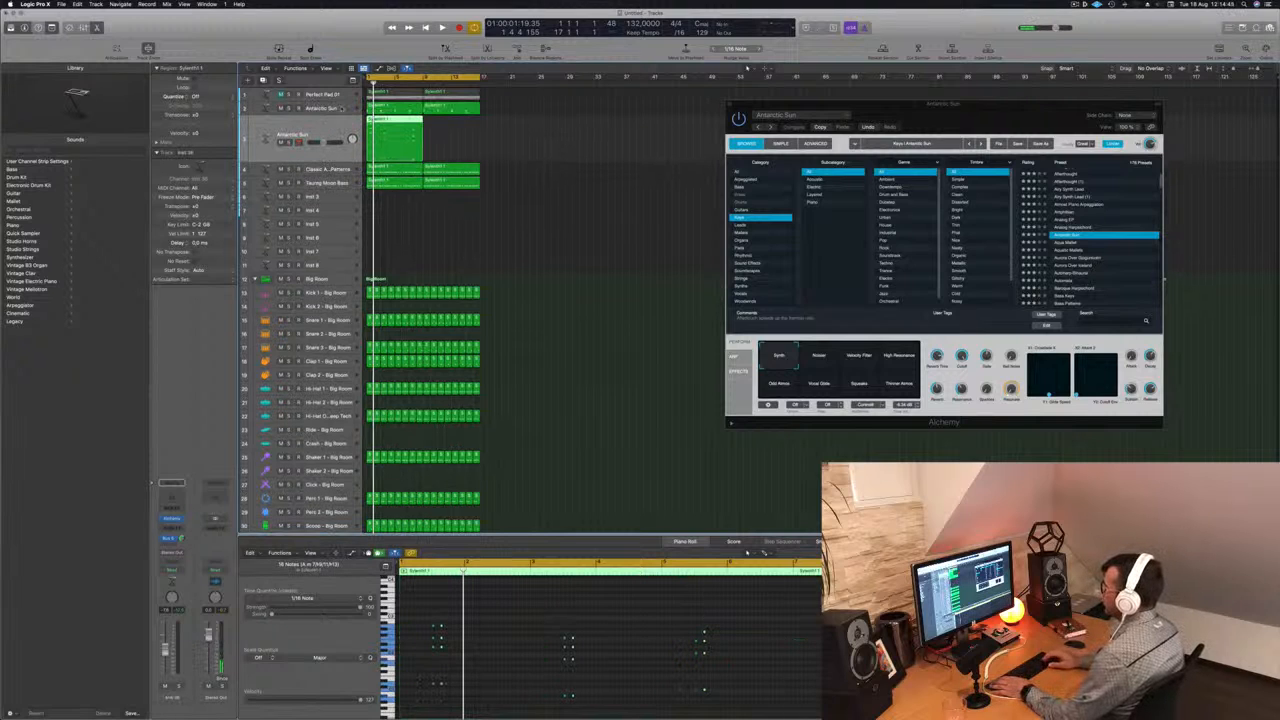
key(space)
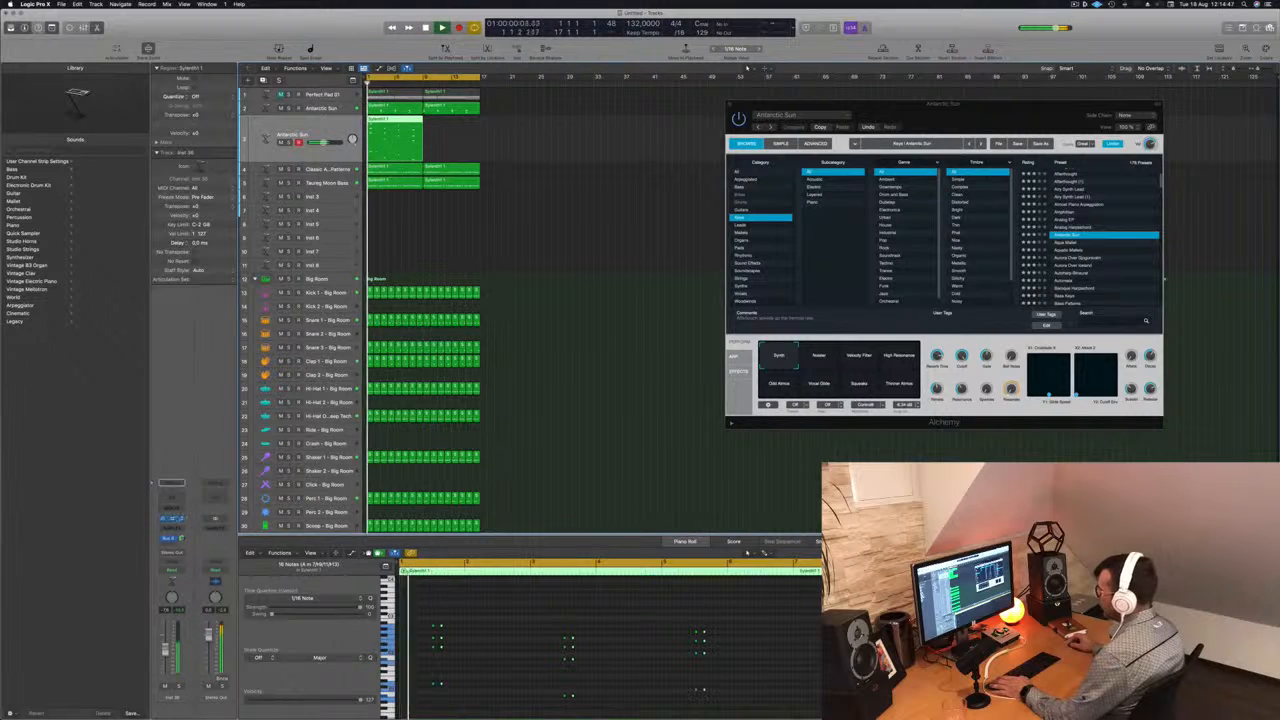
click(173, 519)
key(space)
drag(663, 107, 918, 125)
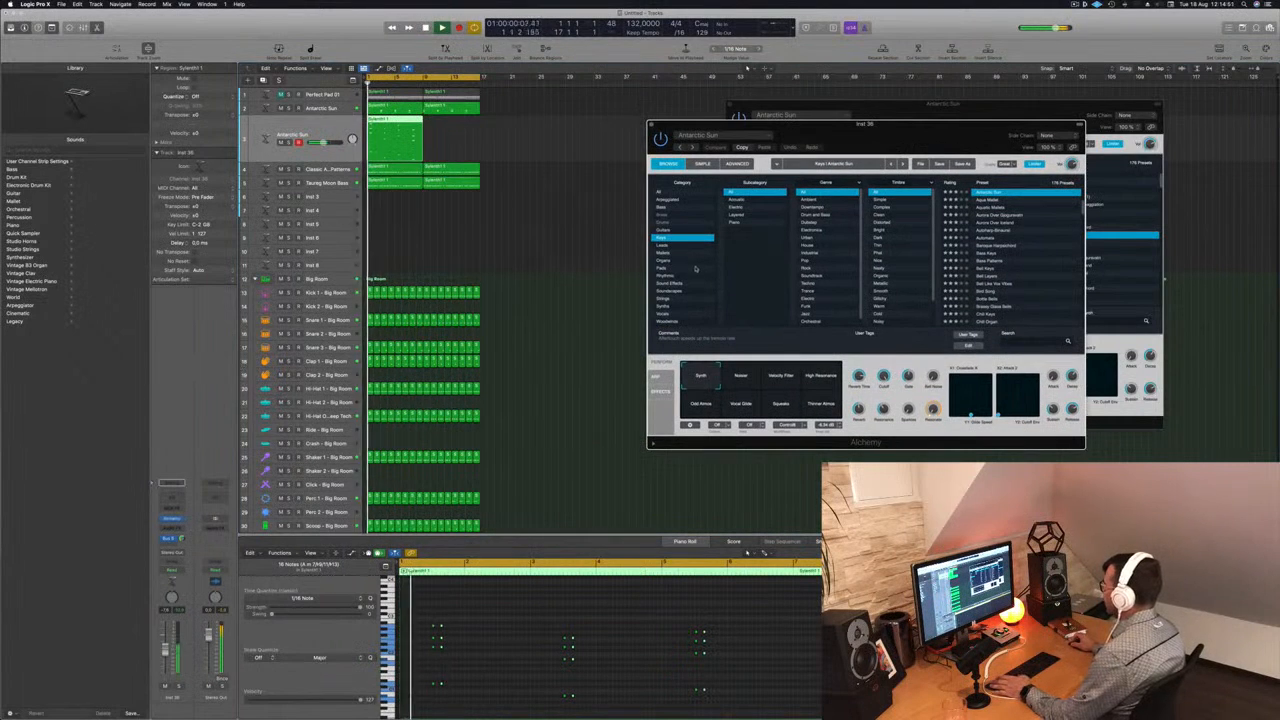
- Browse Alchemy's Rhythmic category, load the Aquatic Pulsations preset and replay the stabs from the start
click(680, 276)
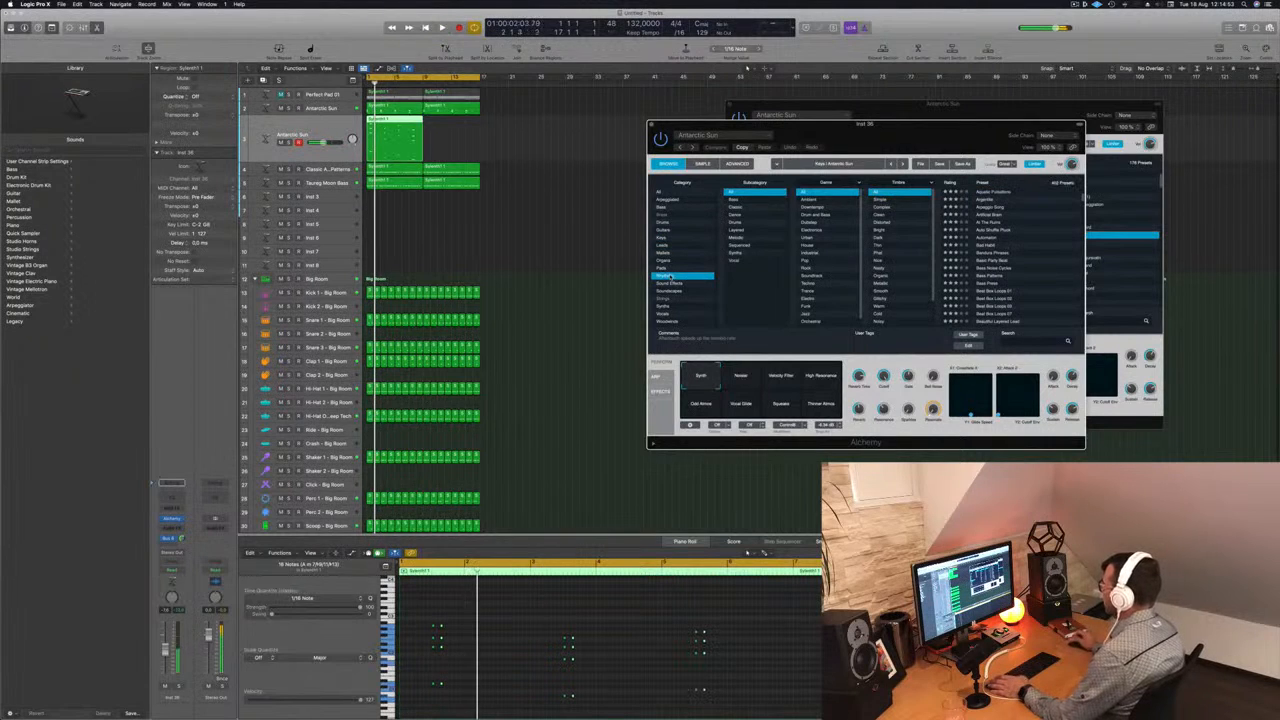
click(998, 192)
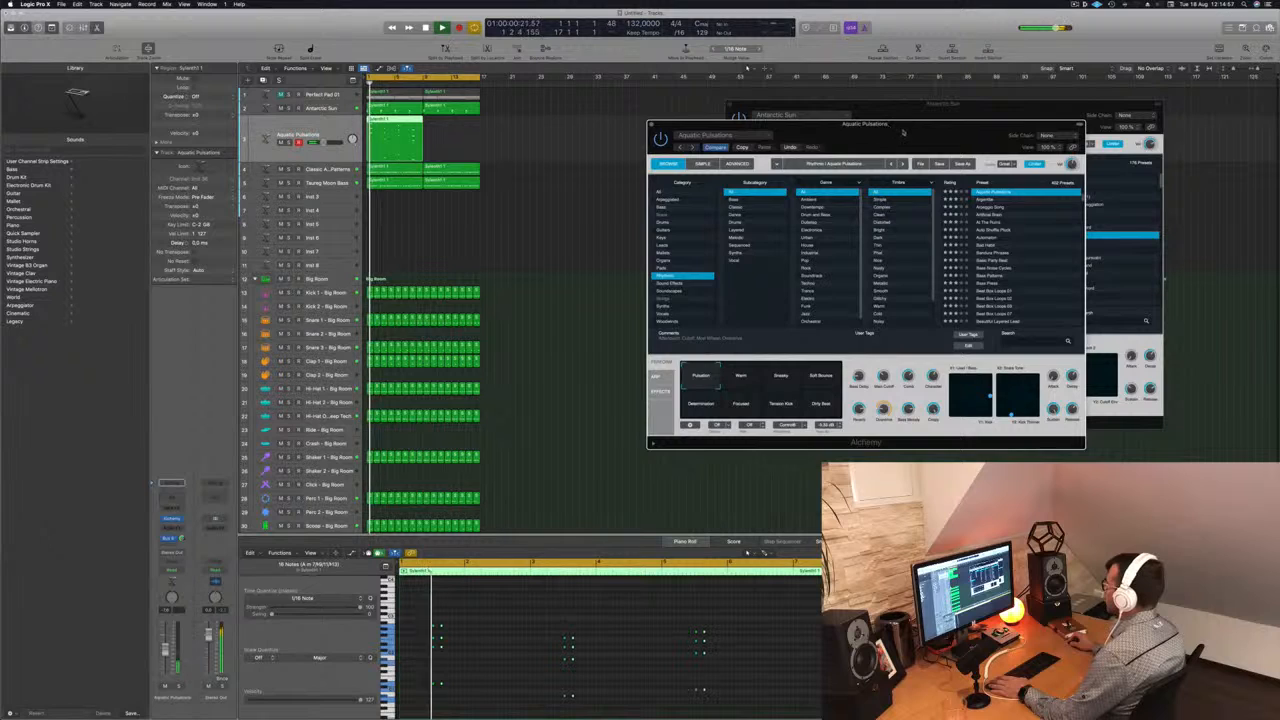
drag(903, 128, 898, 98)
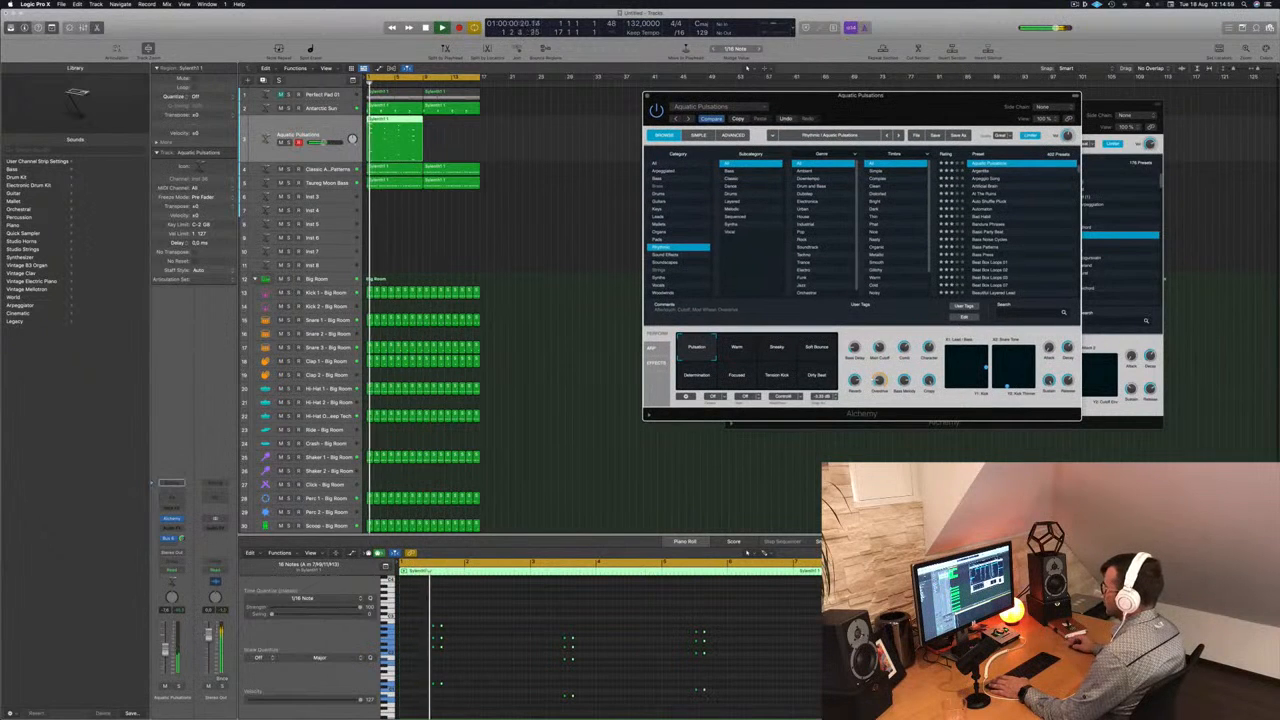
click(514, 662)
key(Return)
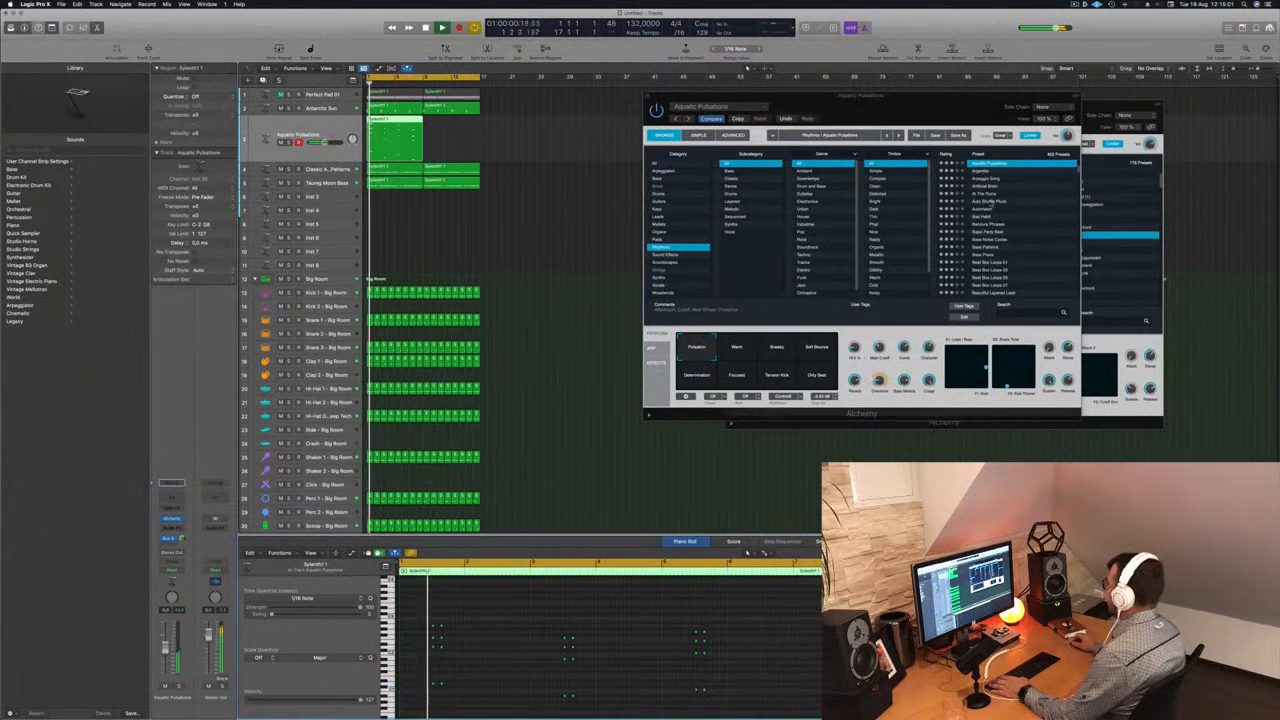
- Audition the Arpeggio Song, Artificial Brain and Bellscape presets on the duplicated stab track
click(985, 180)
key(space)
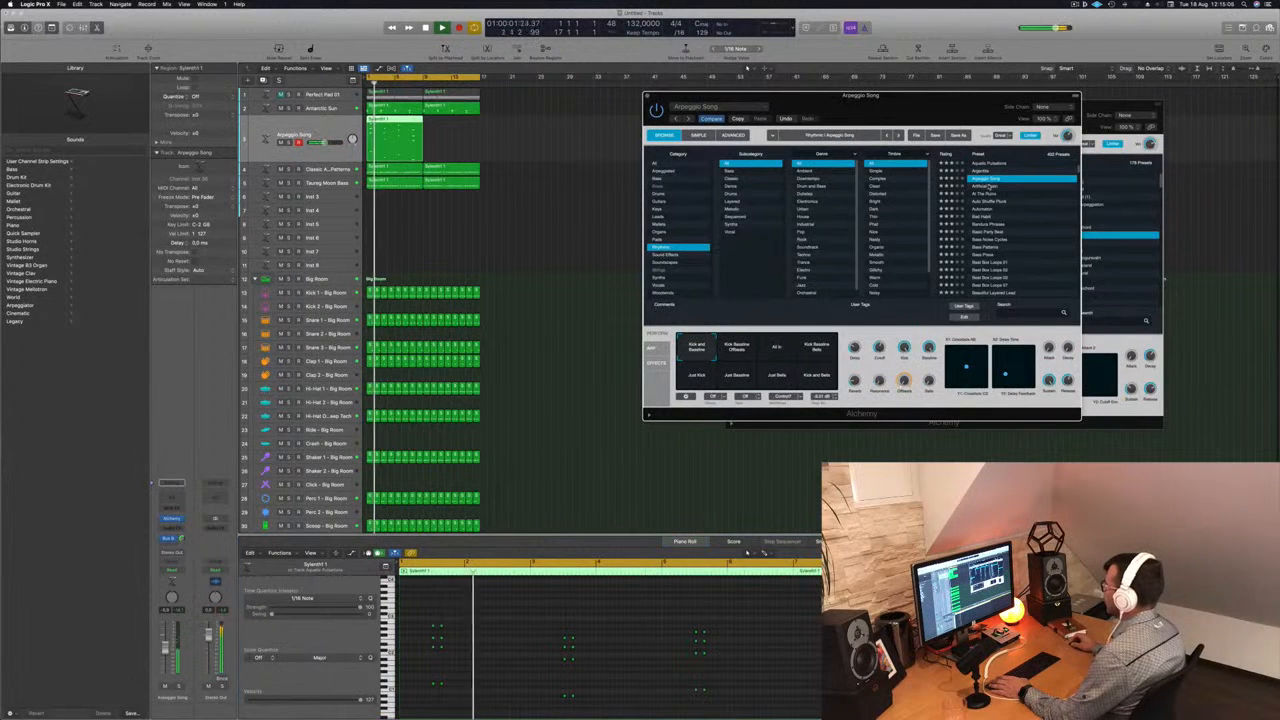
click(989, 186)
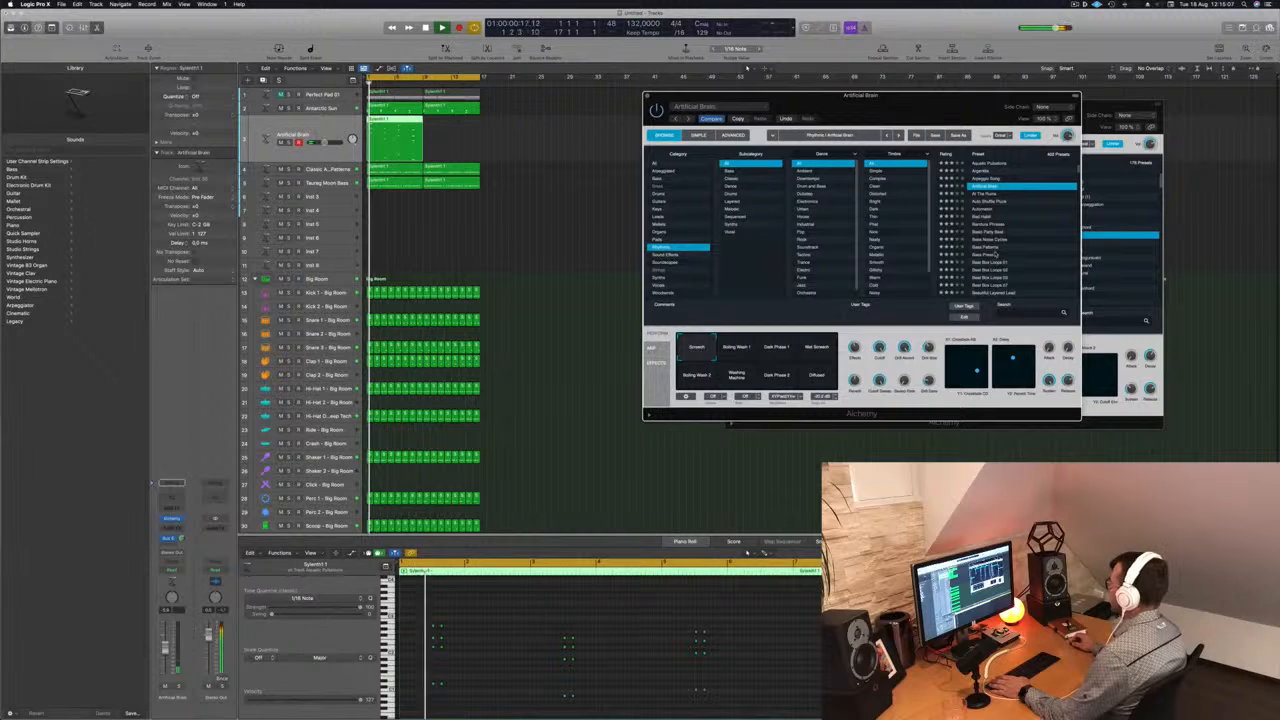
scroll(1028, 260, down, 4)
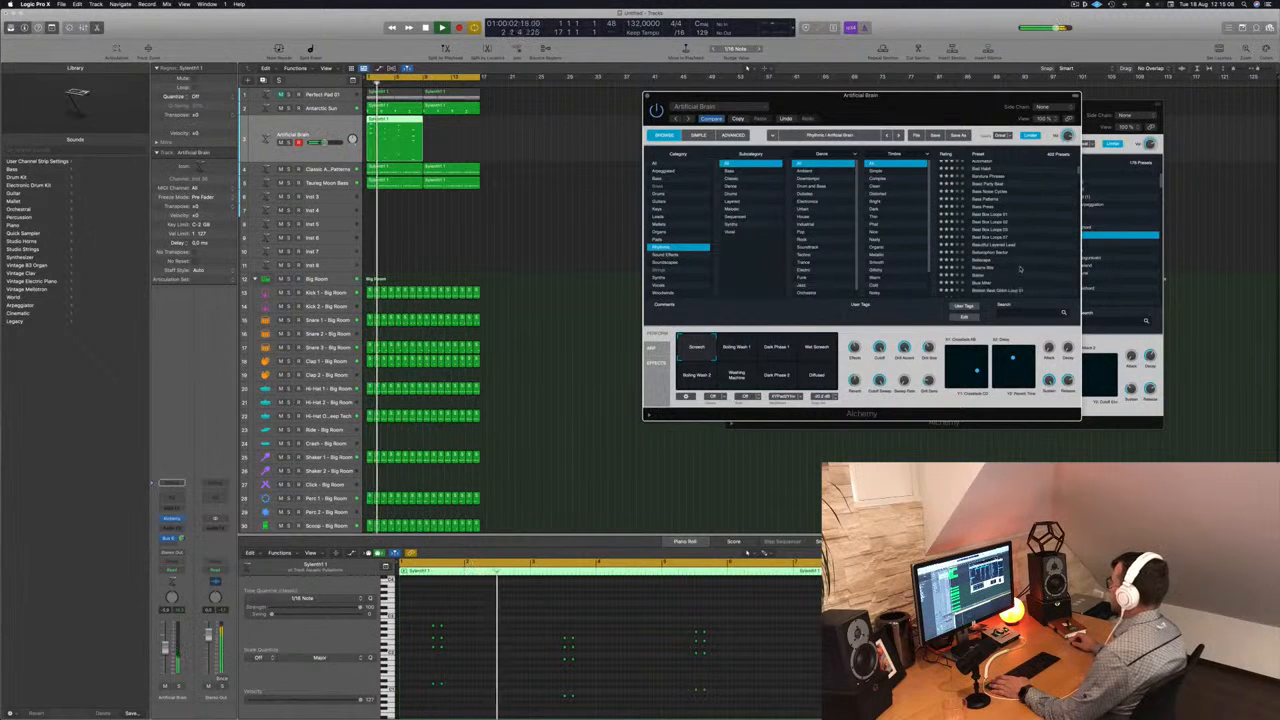
click(985, 262)
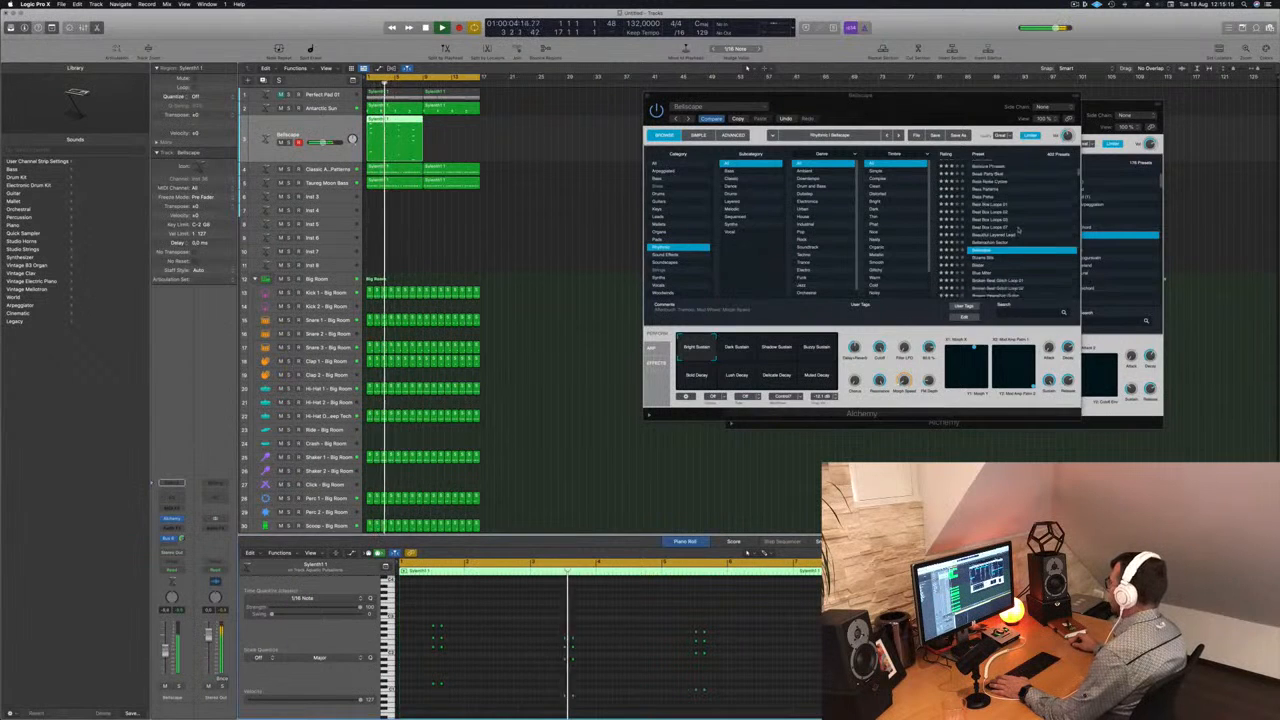
- Audition the Blue Miter and Brood presets on the duplicated stab track
scroll(1012, 236, down, 2)
click(988, 253)
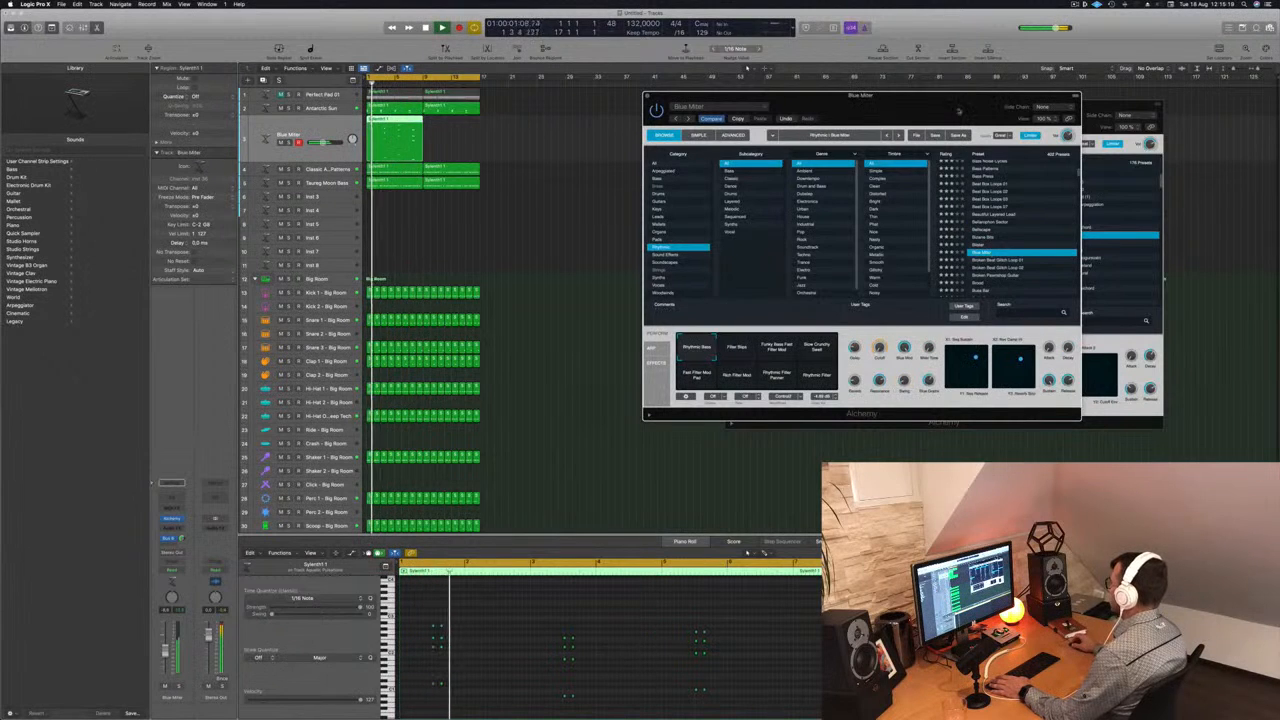
drag(958, 108, 854, 66)
scroll(898, 205, down, 2)
scroll(910, 200, down, 1)
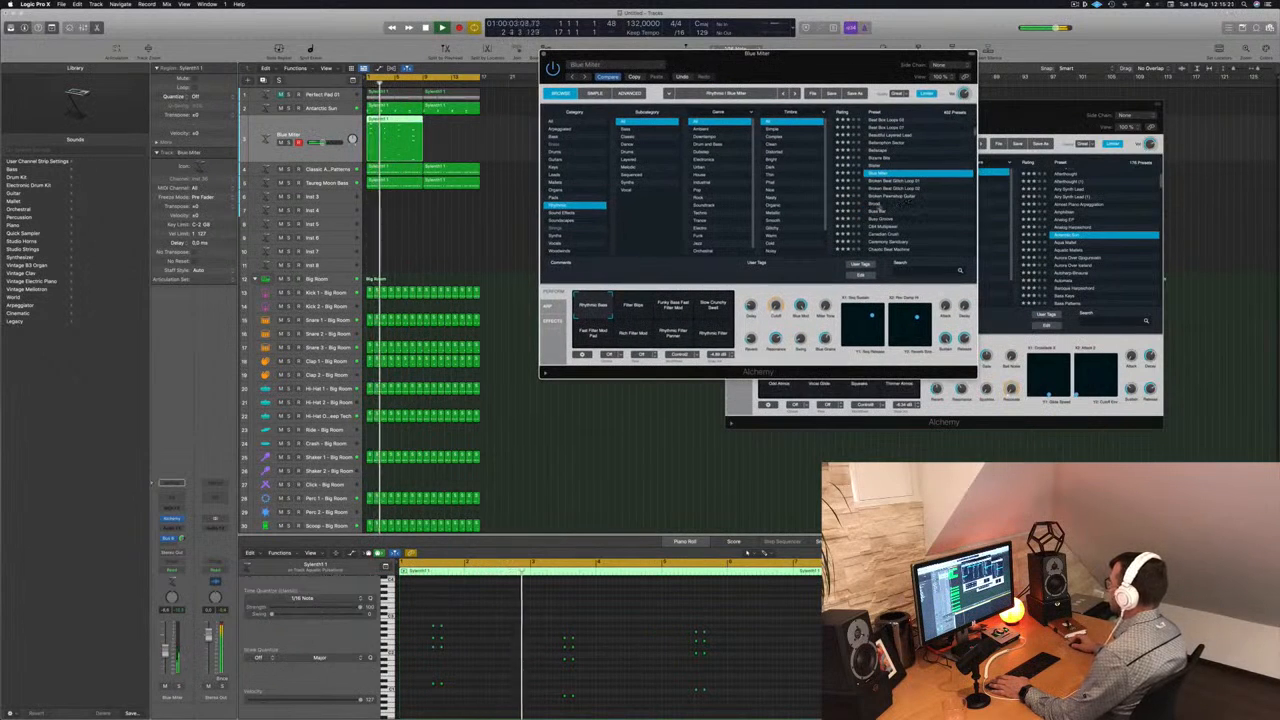
click(874, 204)
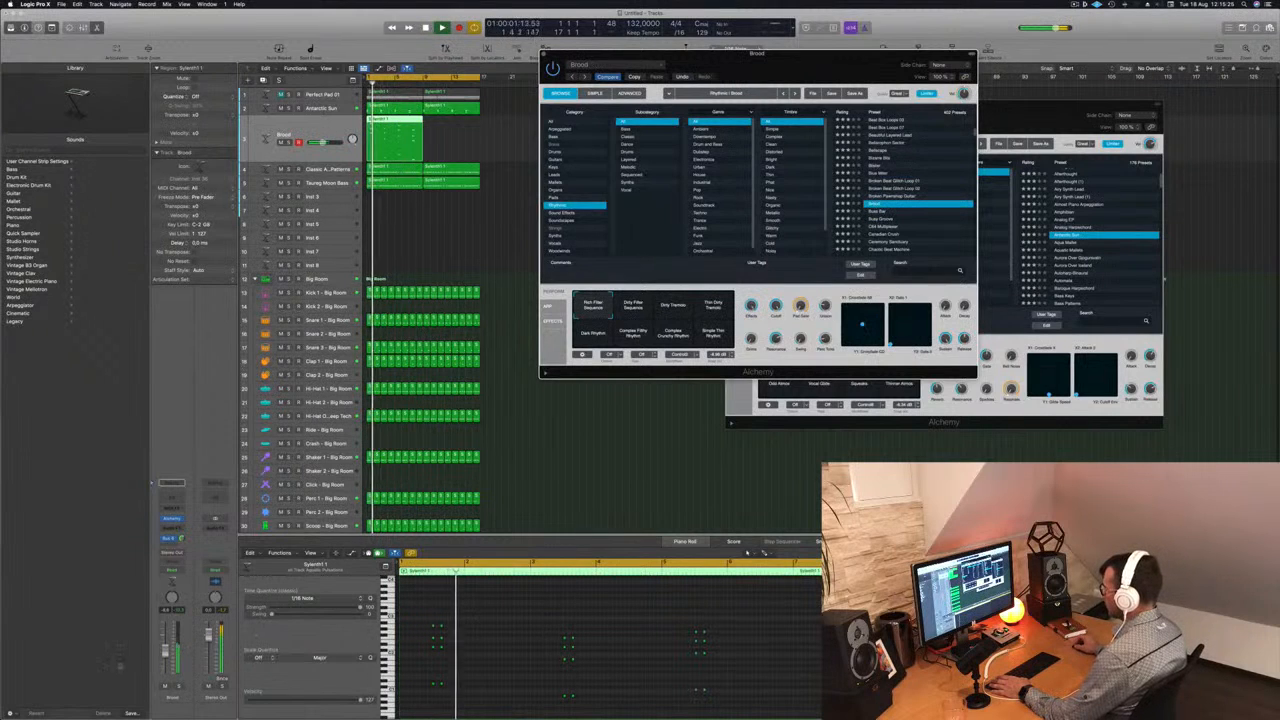
- Audition the Buss Bar, Busy Groove and C64 Multiplexer presets on the duplicated stab track
click(873, 212)
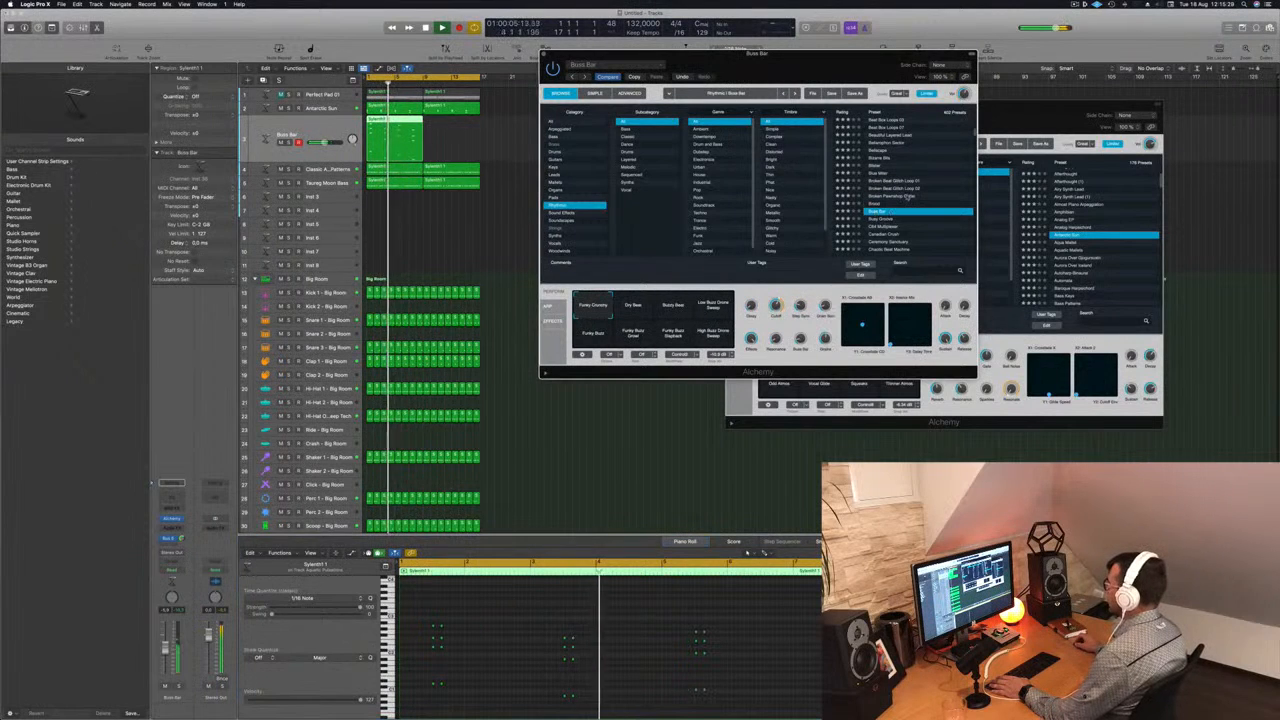
scroll(908, 197, down, 1)
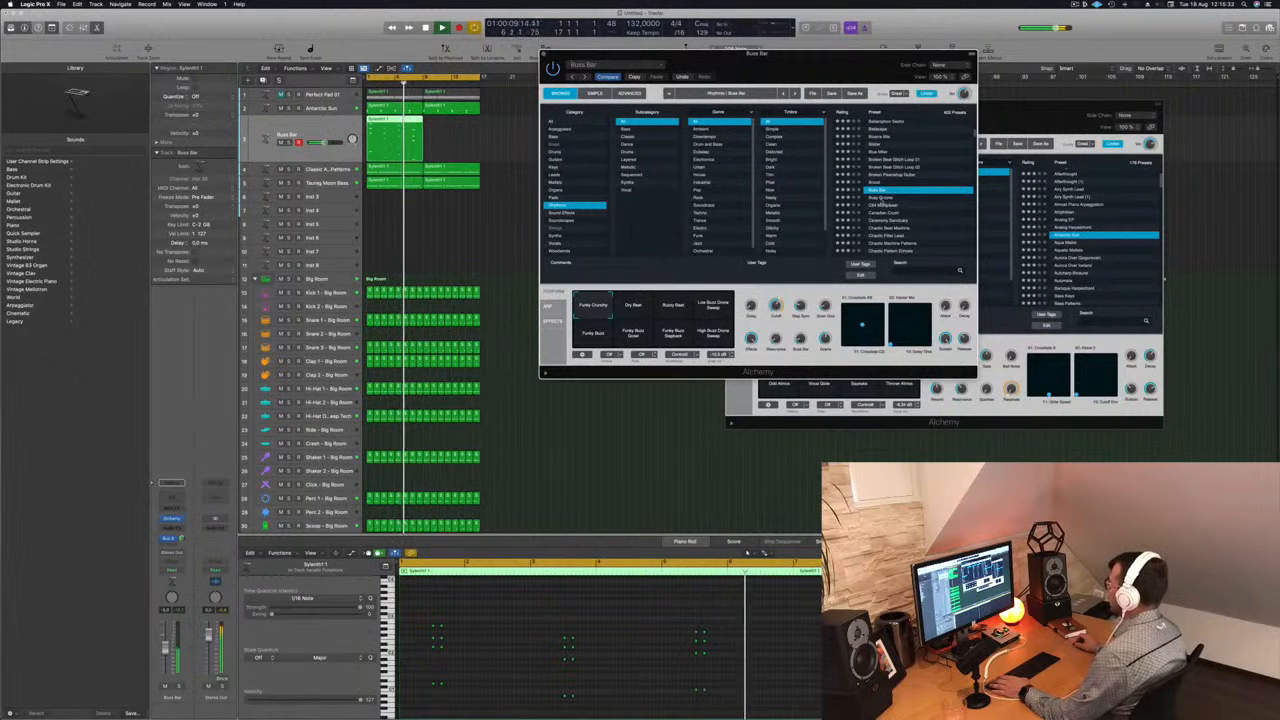
click(870, 197)
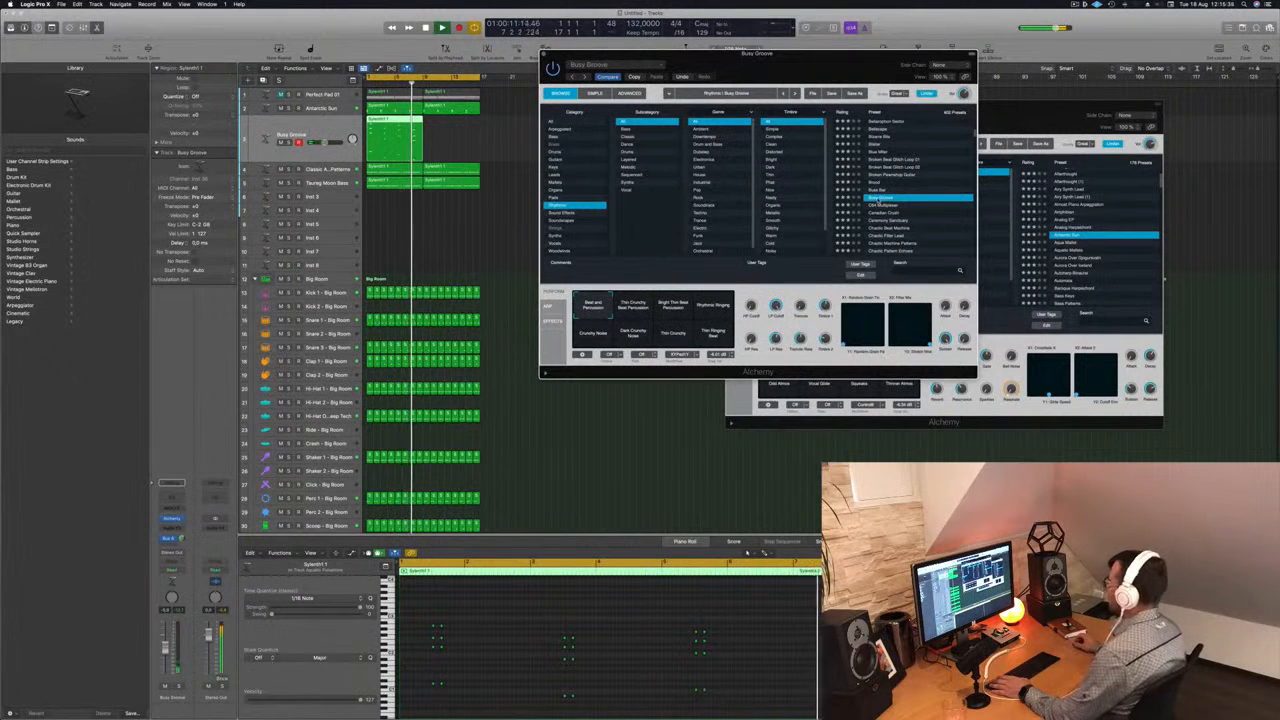
click(886, 206)
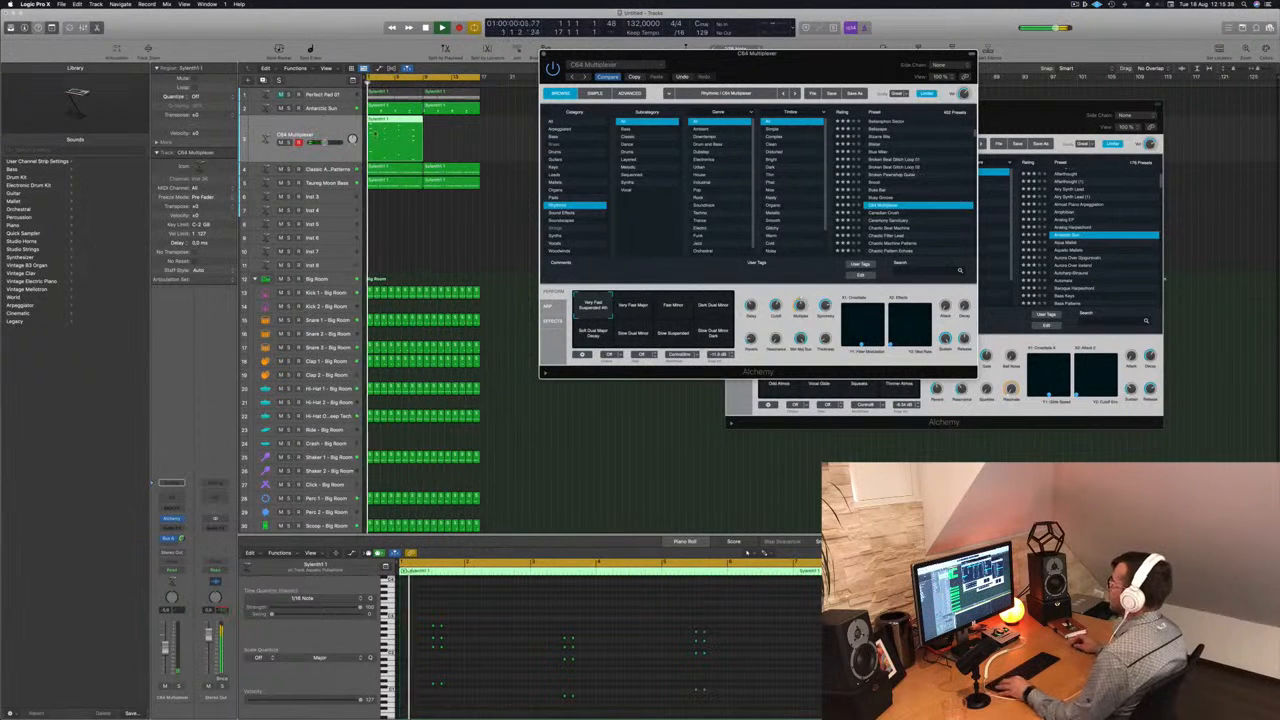
- Copy the duplicated track's stab region right after the original to fill 16 bars, and select both regions
drag(391, 122, 446, 124)
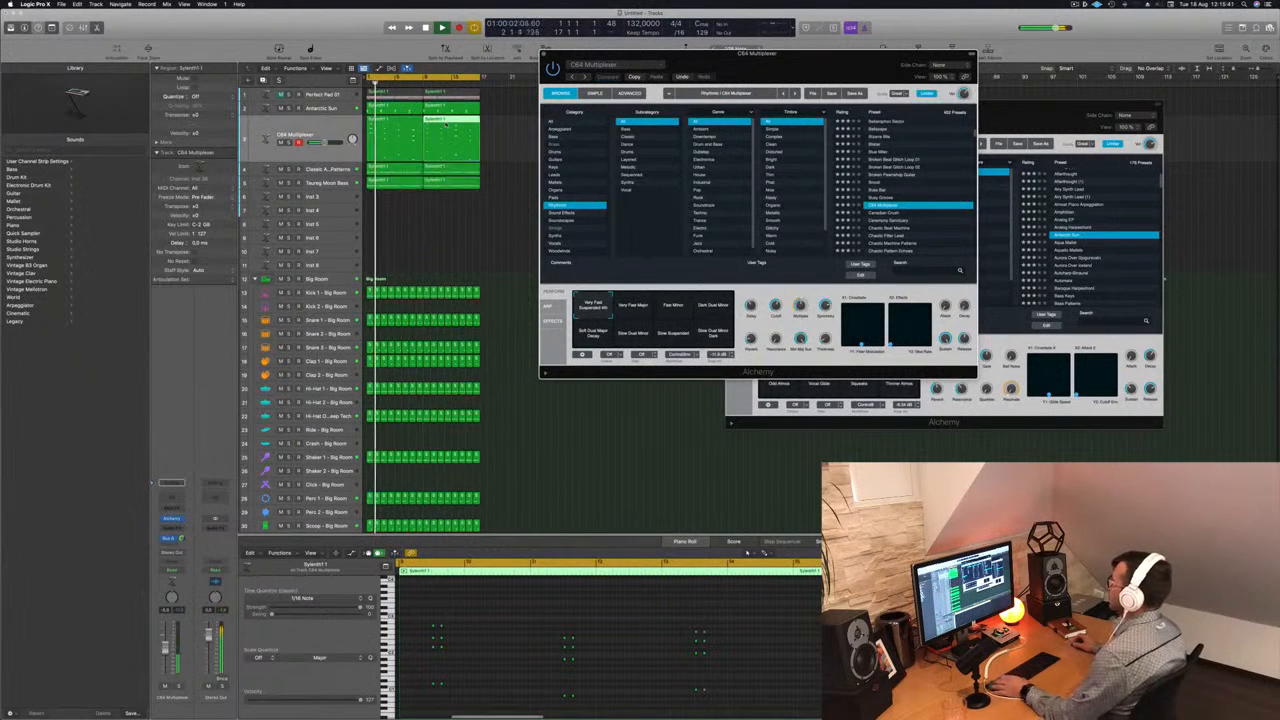
click(310, 134)
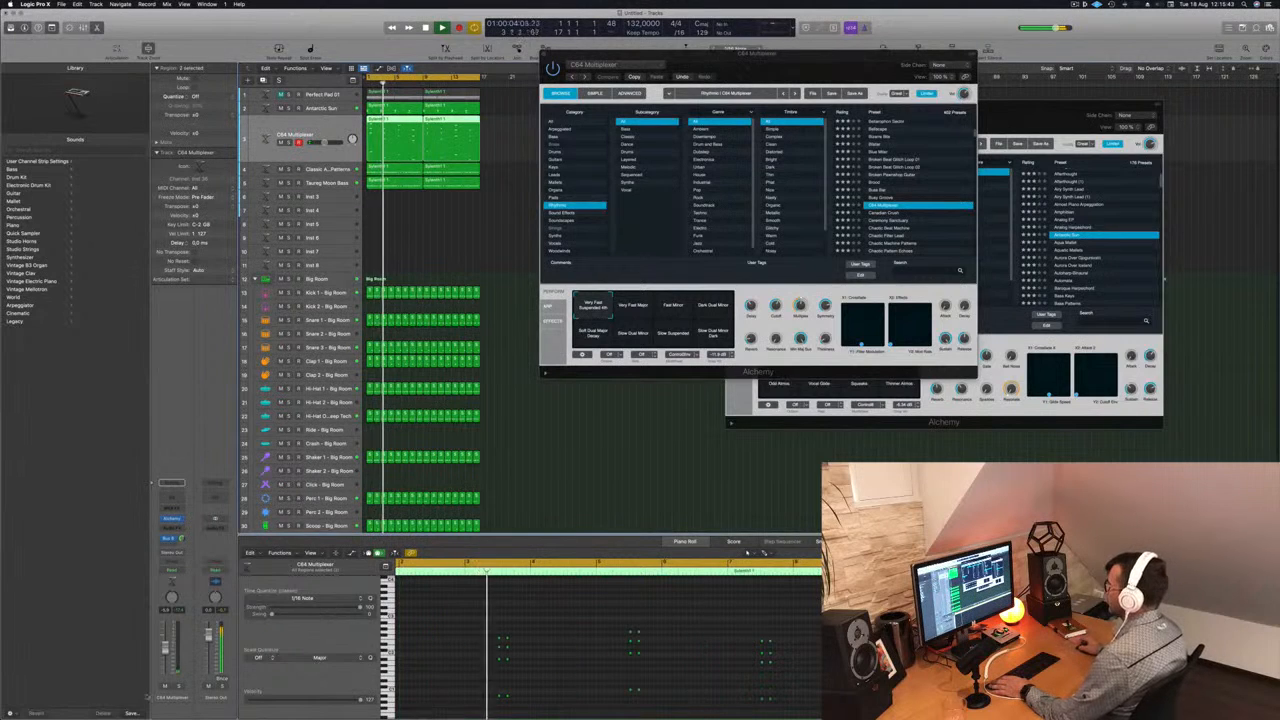
- Audition the Canadian Crush, Ceremony Sanctuary and Clock Organ presets on the duplicated stab track
click(892, 214)
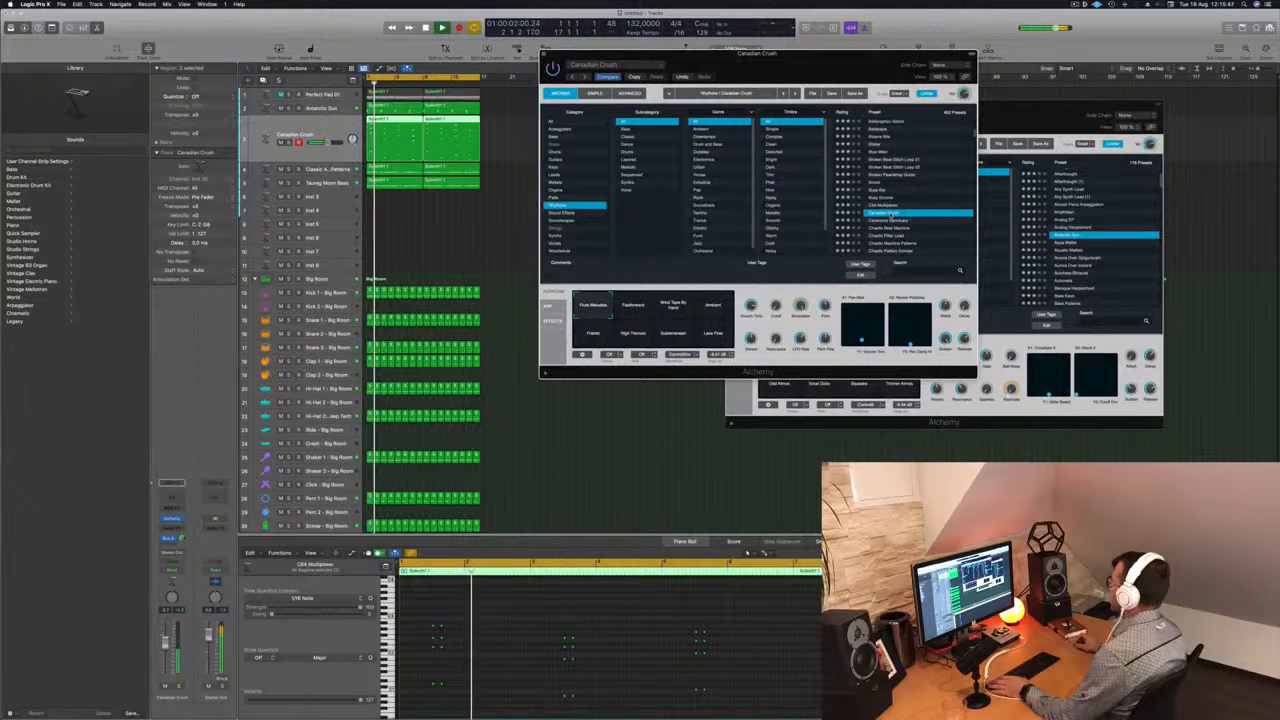
scroll(923, 201, down, 3)
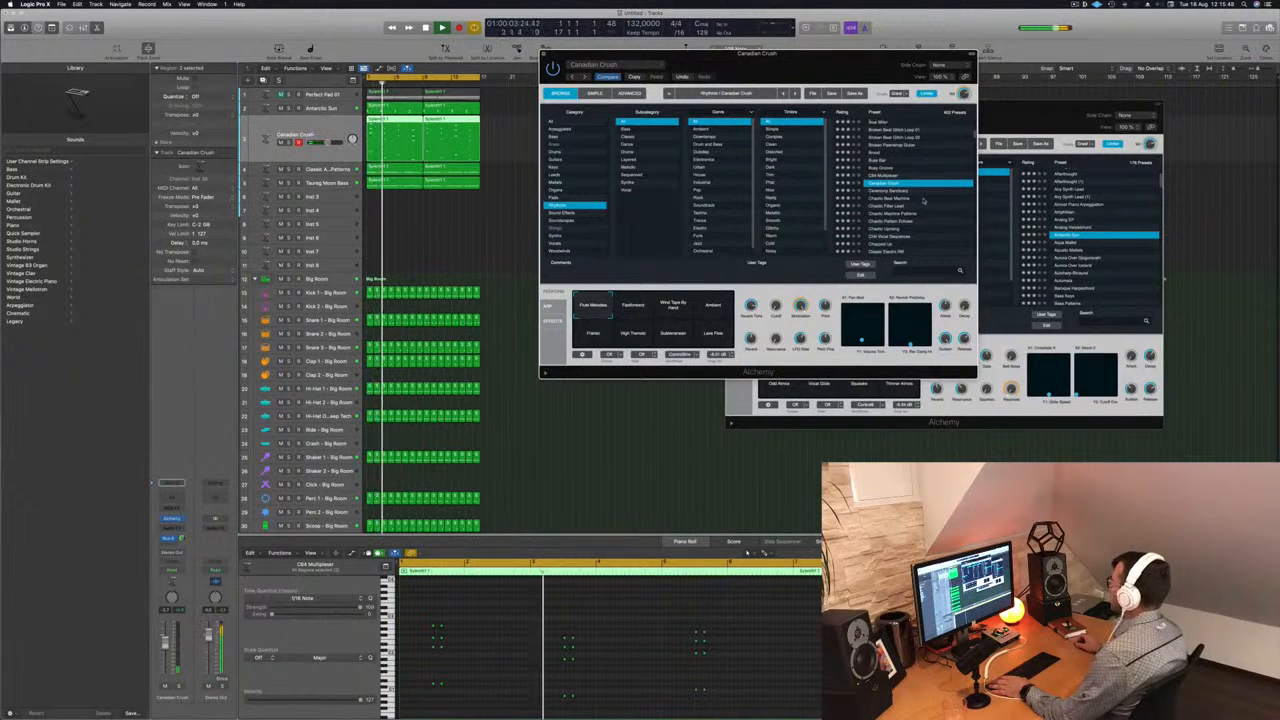
scroll(917, 180, down, 3)
click(916, 175)
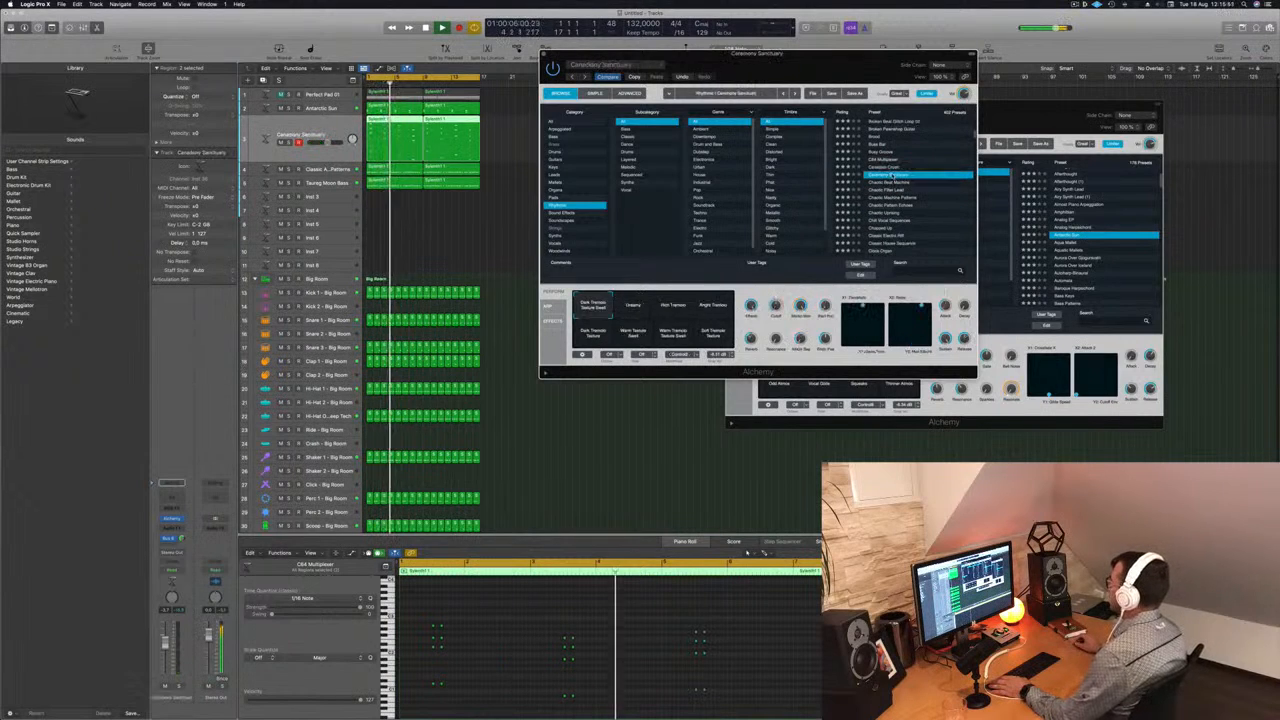
scroll(925, 195, down, 3)
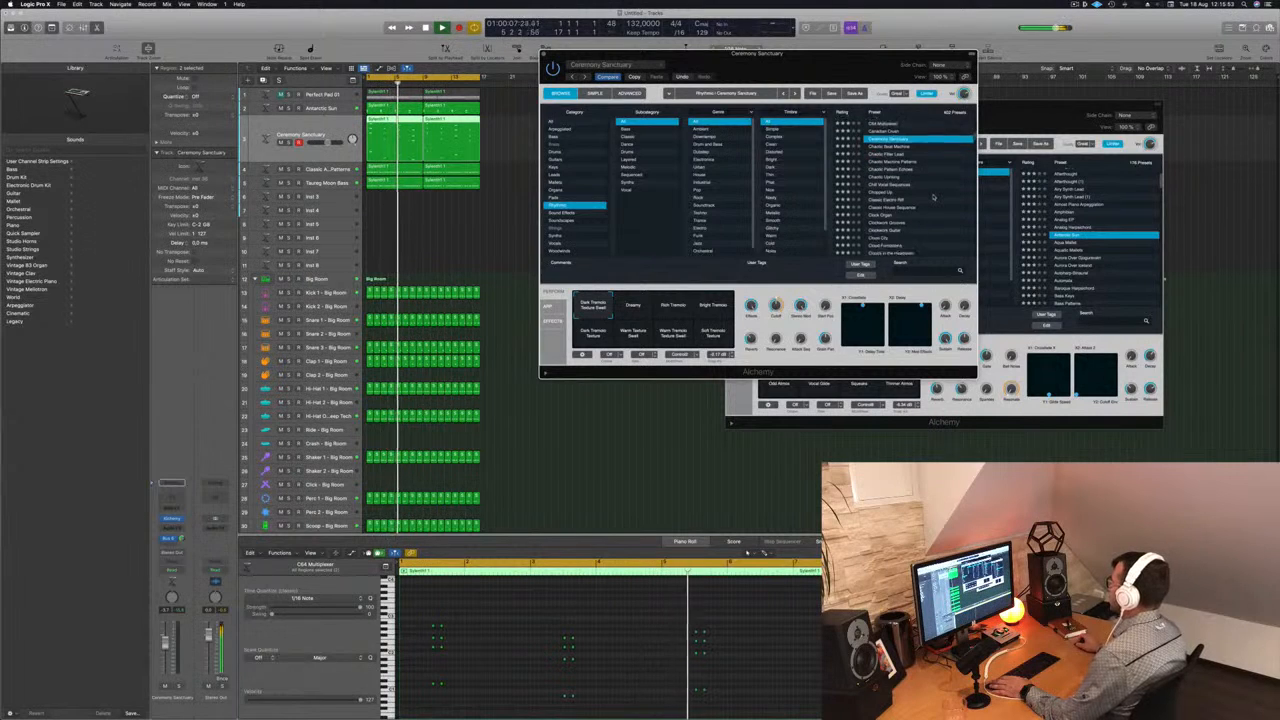
scroll(933, 197, down, 2)
click(873, 176)
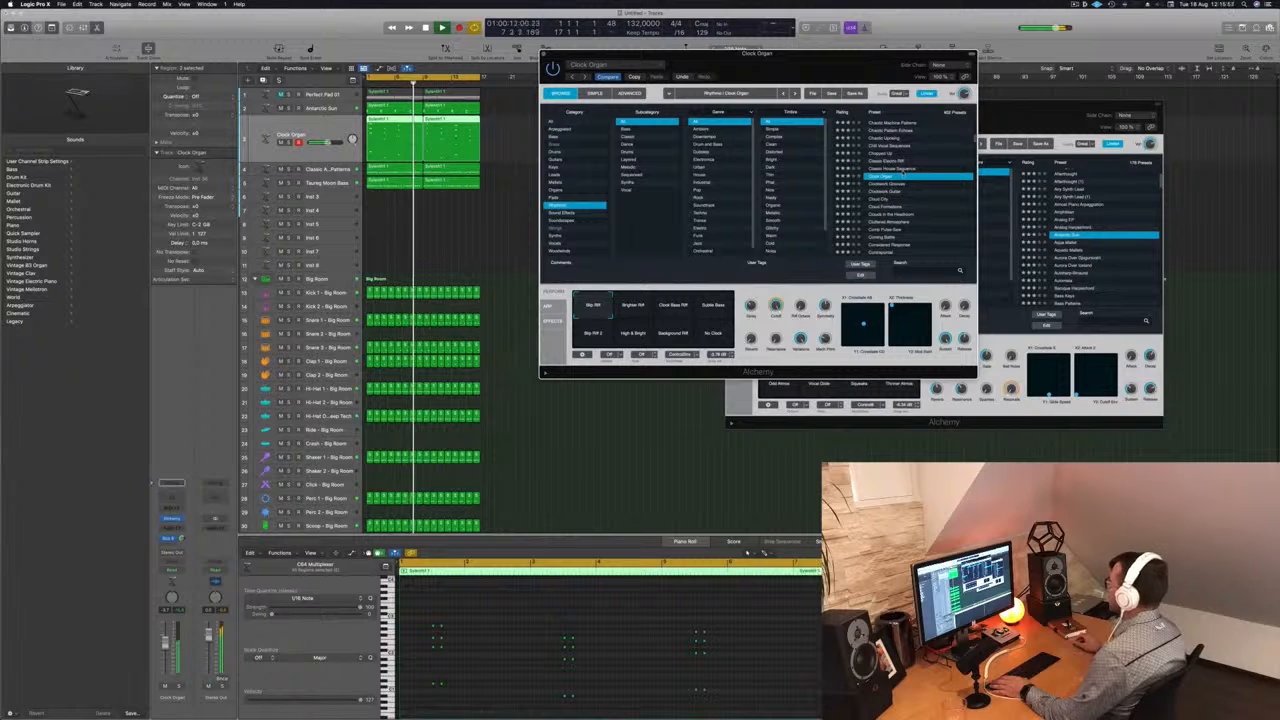
- Load the Cluttered Atmosphere preset on the duplicated stab track and choose its Wooden Chimes variation
scroll(939, 183, down, 1)
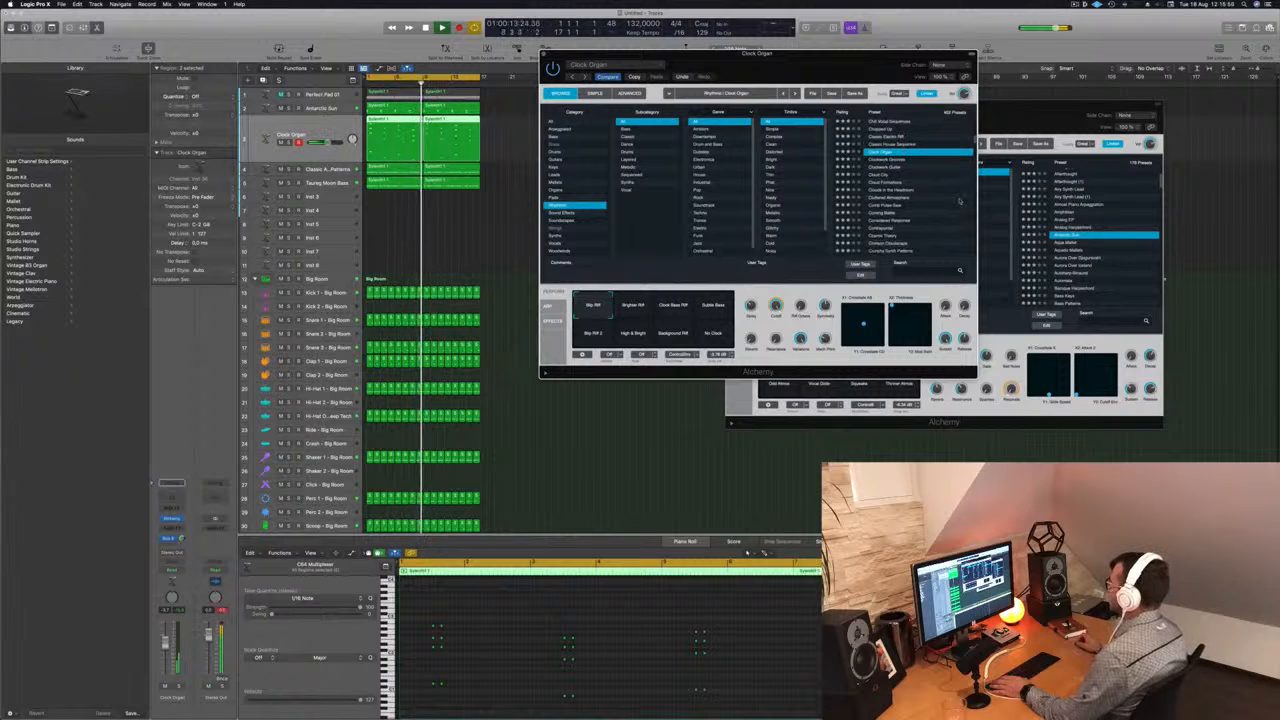
scroll(935, 188, down, 1)
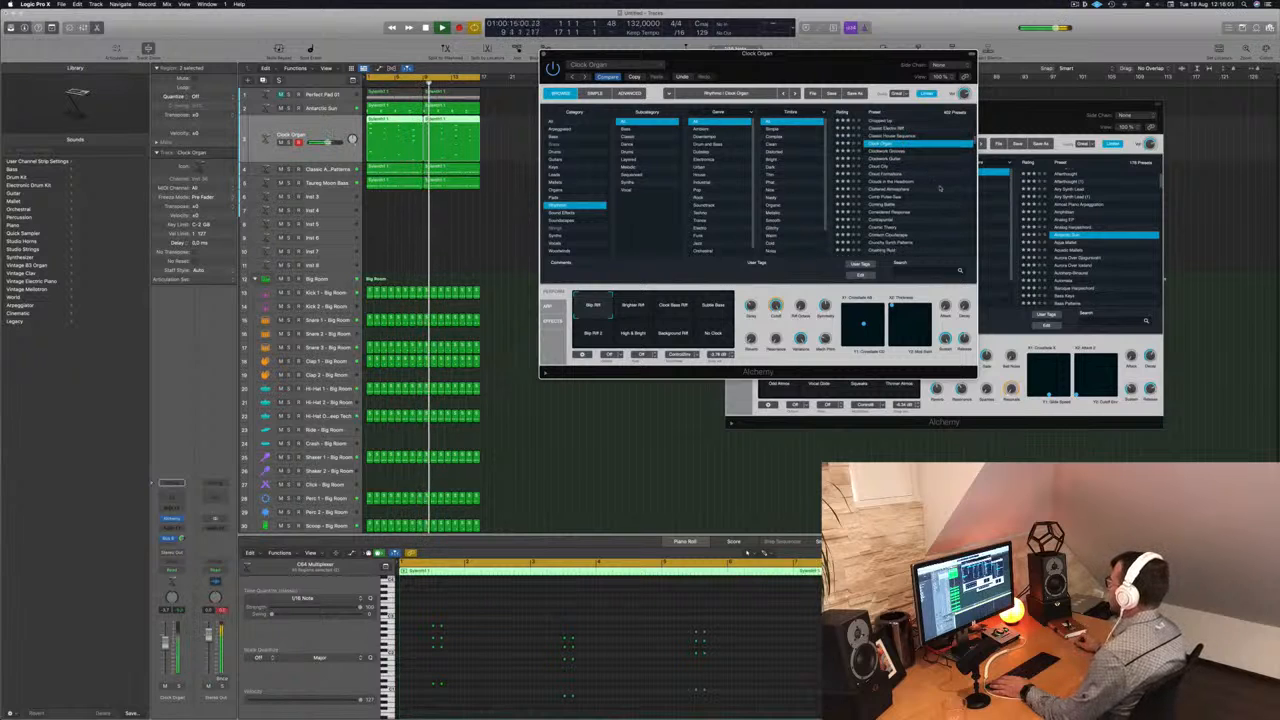
scroll(930, 192, up, 1)
click(868, 200)
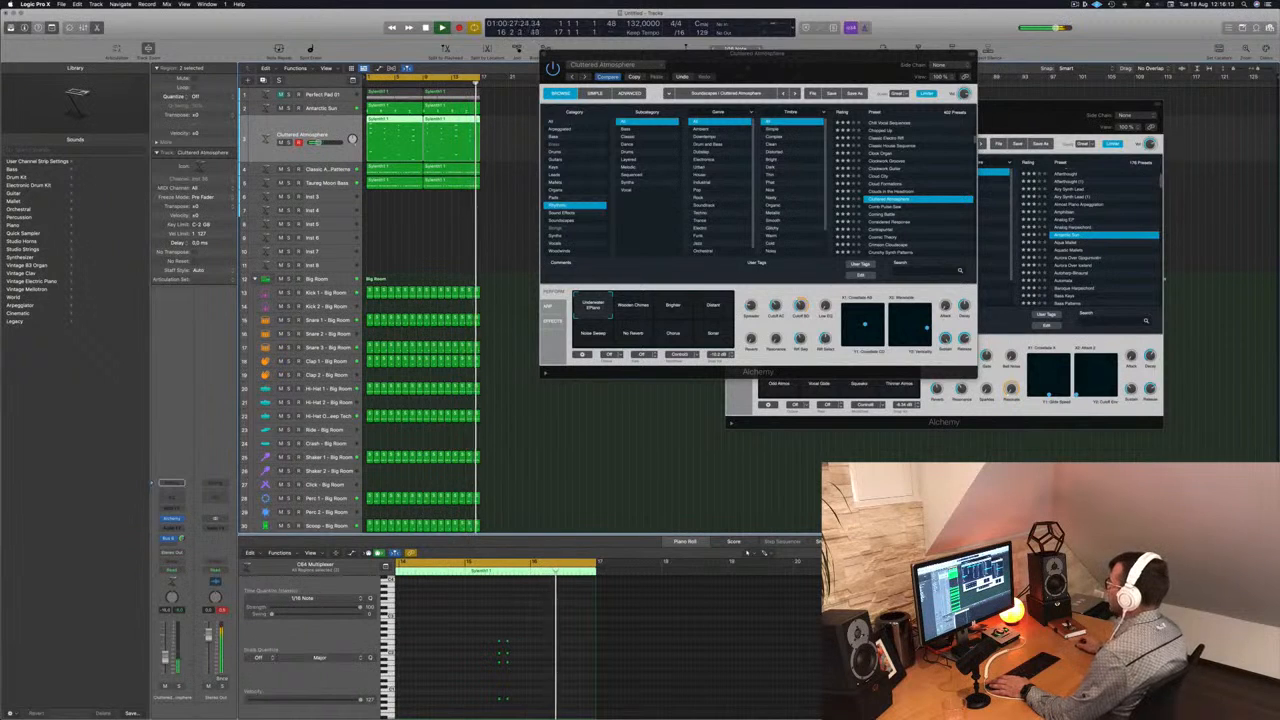
click(640, 304)
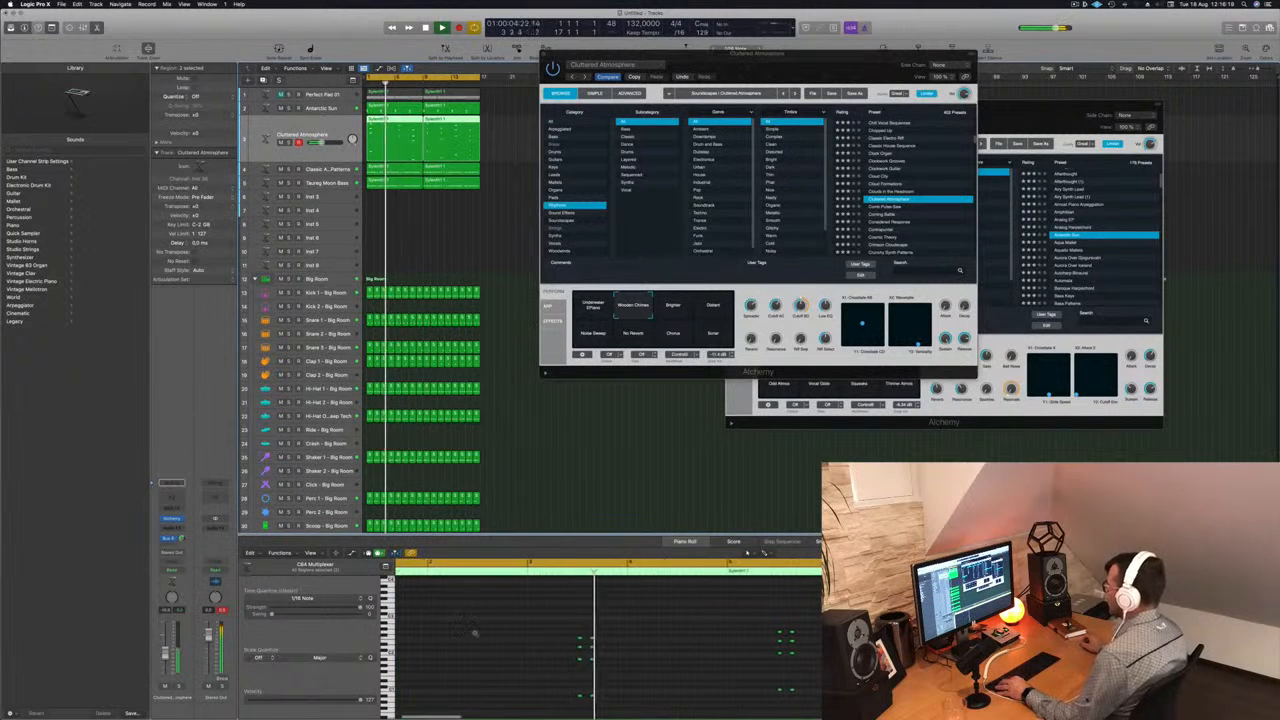
- Duplicate all notes in both Cluttered Atmosphere regions after each original pair and nudge the copies one sixteenth note earlier
key(super+a)
click(500, 120)
drag(500, 120, 412, 142)
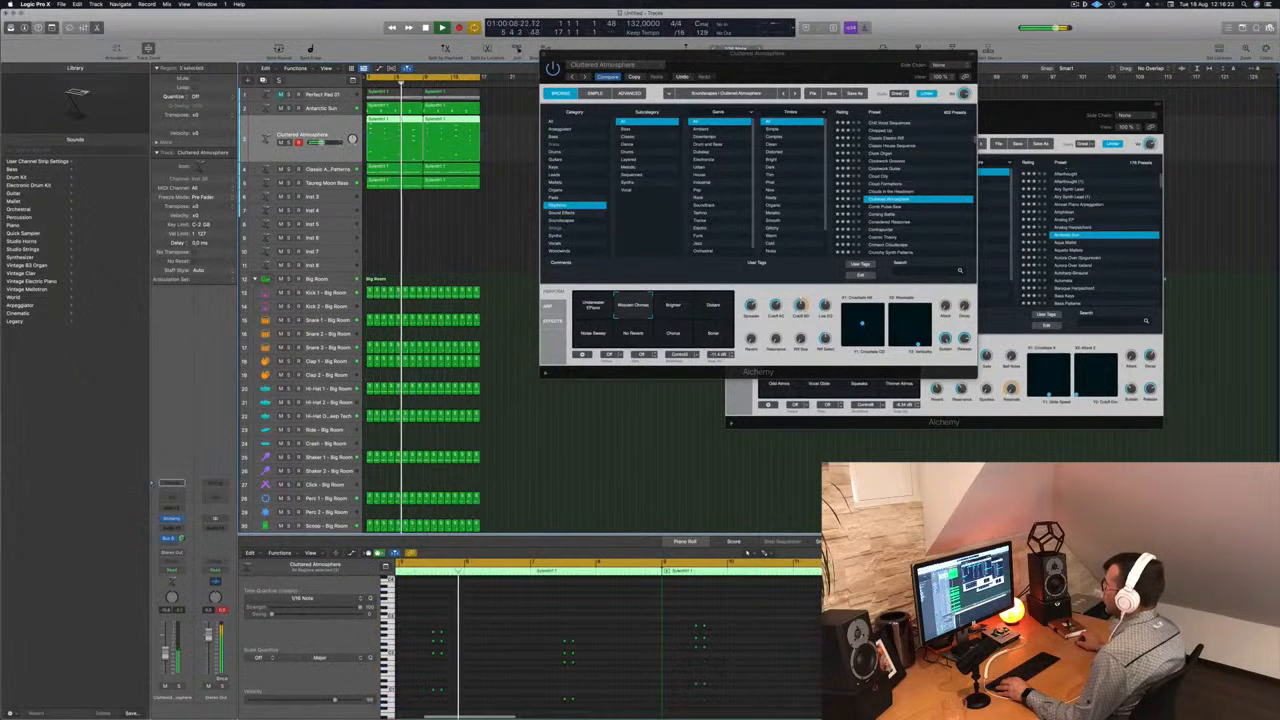
click(512, 649)
key(super+a)
key(super+Right)
key(super+Right)
key(super+Right)
key(super+Right)
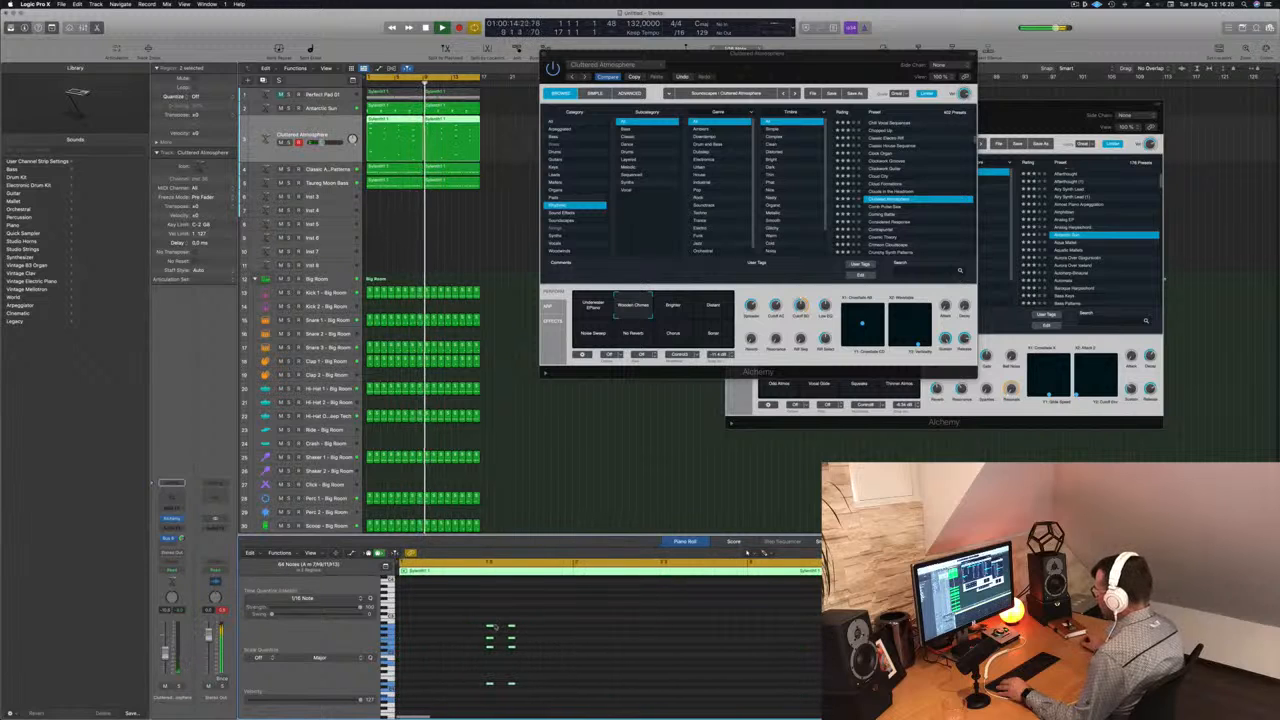
drag(490, 628, 533, 630)
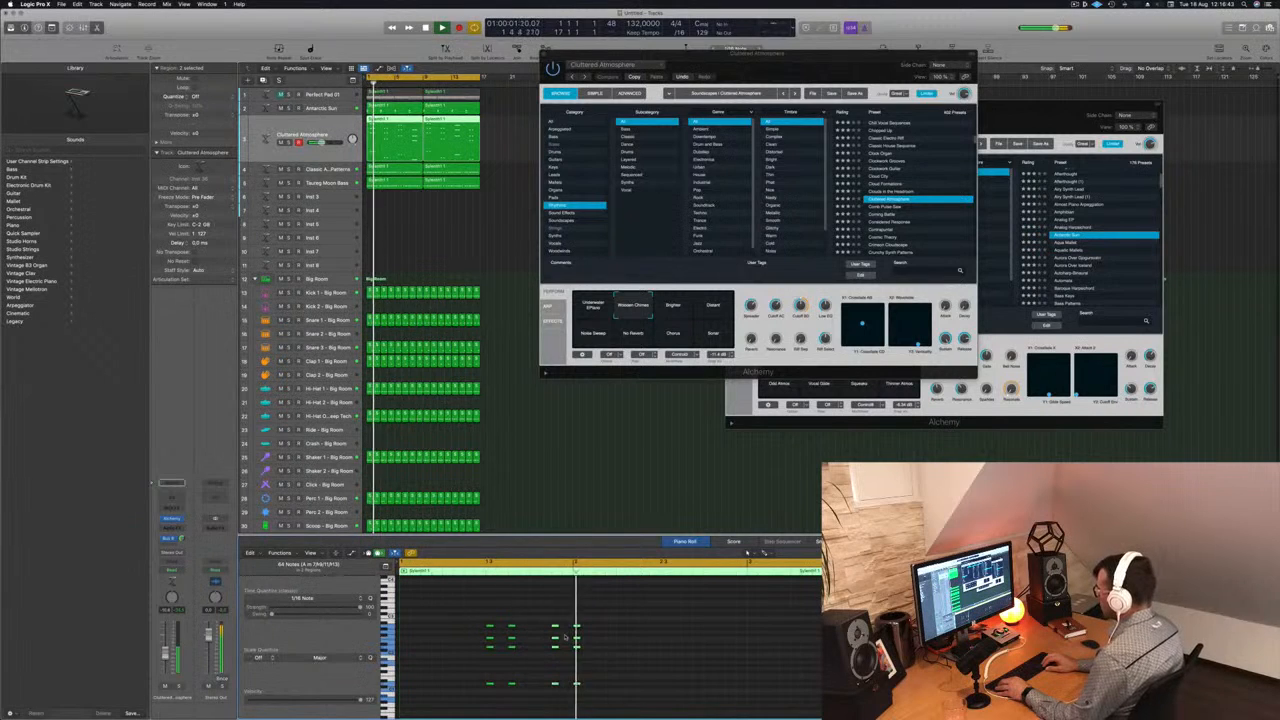
key(alt+Left)
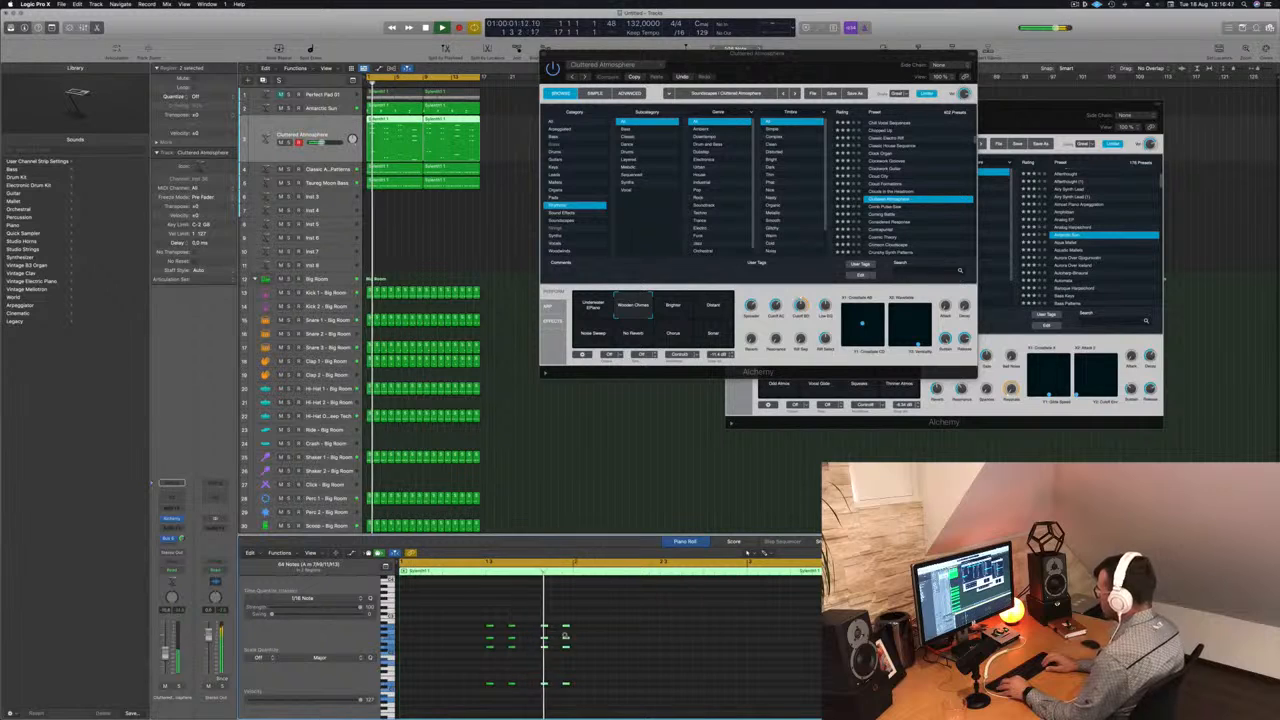
key(Return)
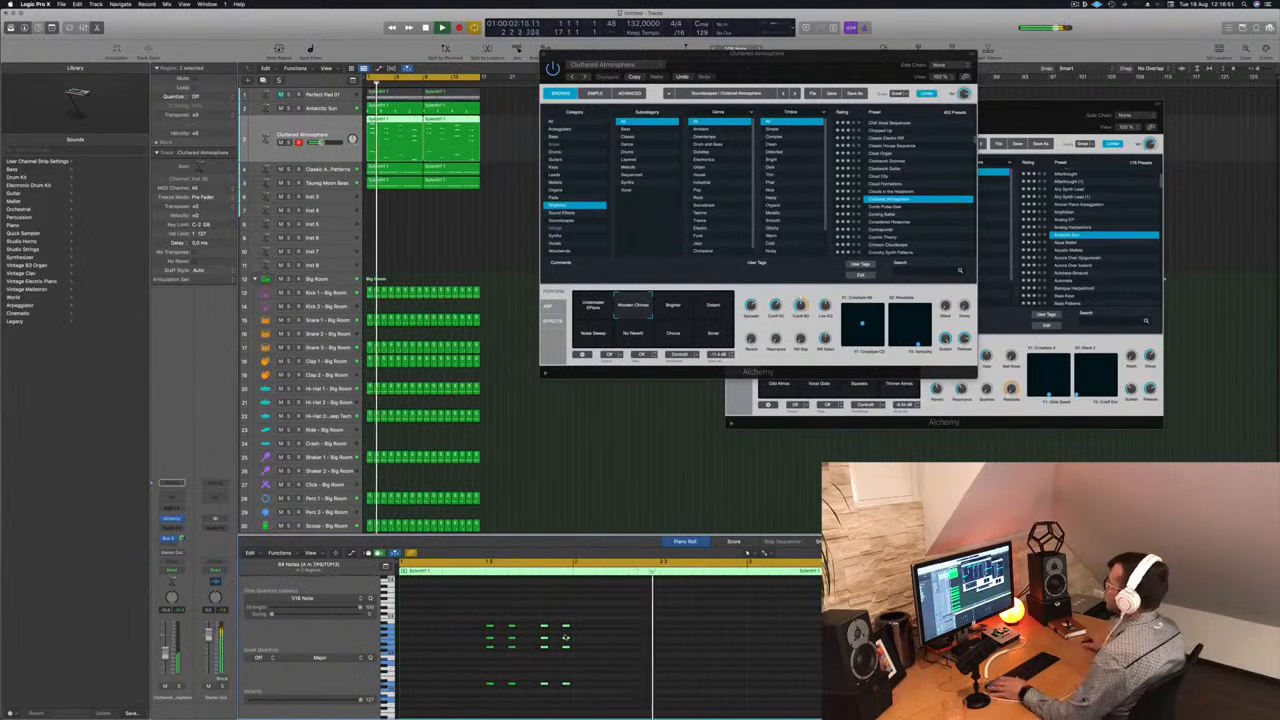
- Compare the Brighter, Distant and Noise Sweep variations of Cluttered Atmosphere and settle on No Reverb
drag(820, 67, 673, 131)
drag(751, 122, 848, 101)
key(Return)
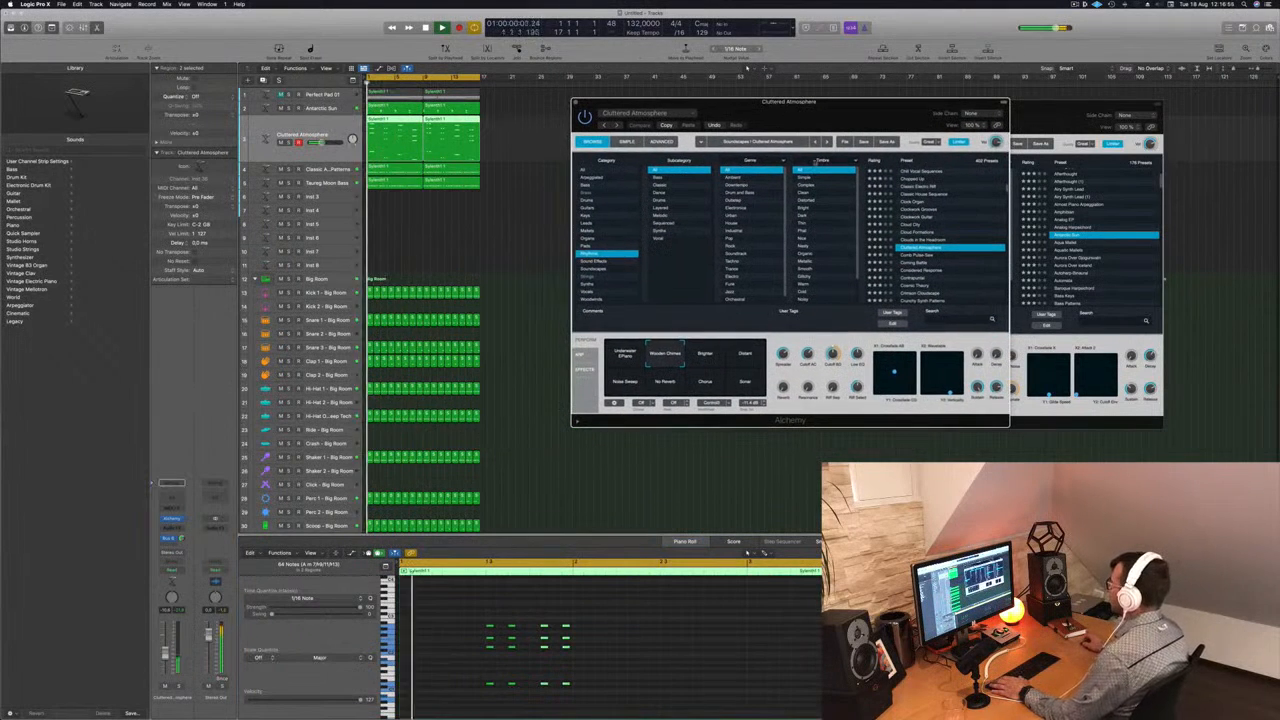
click(705, 354)
click(745, 355)
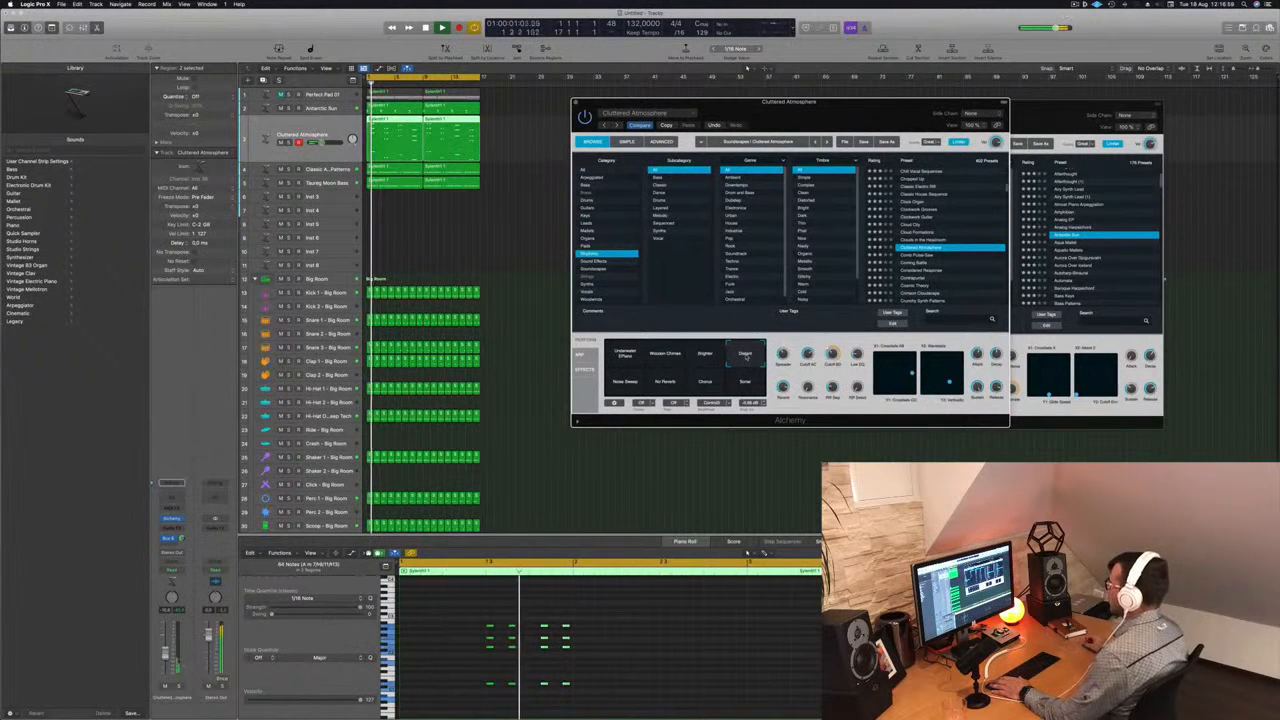
drag(166, 647, 166, 643)
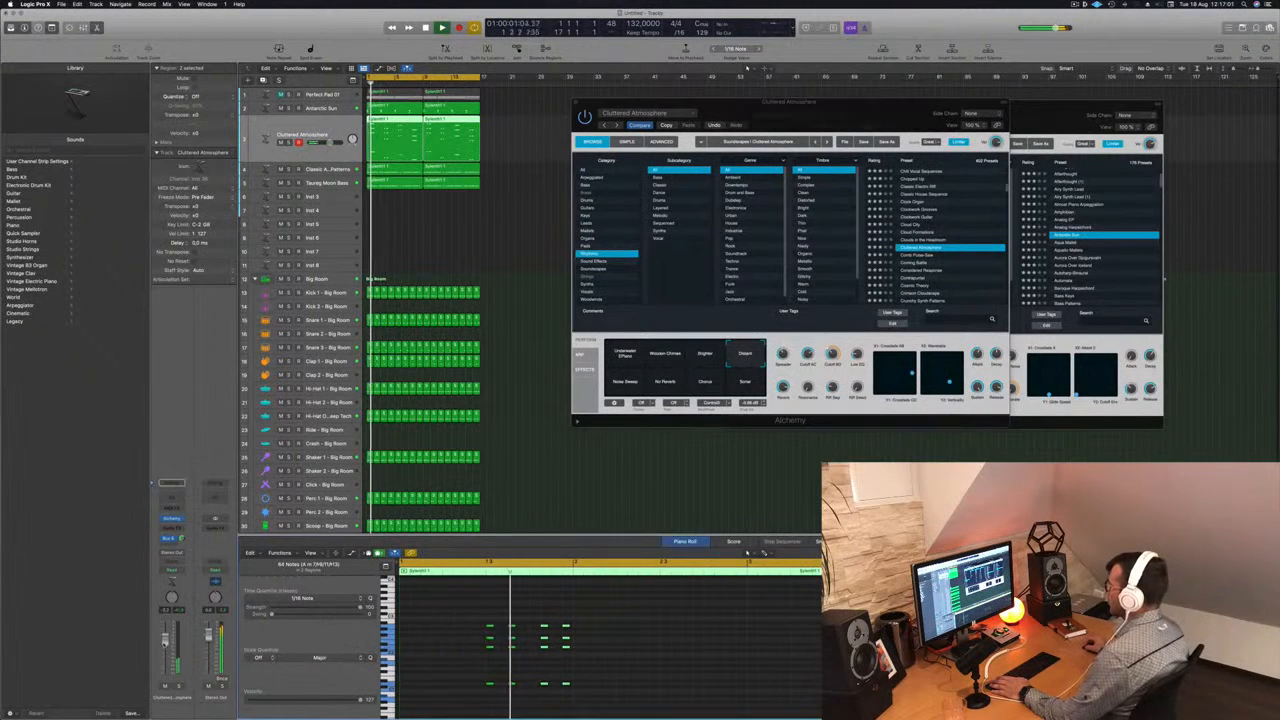
click(621, 389)
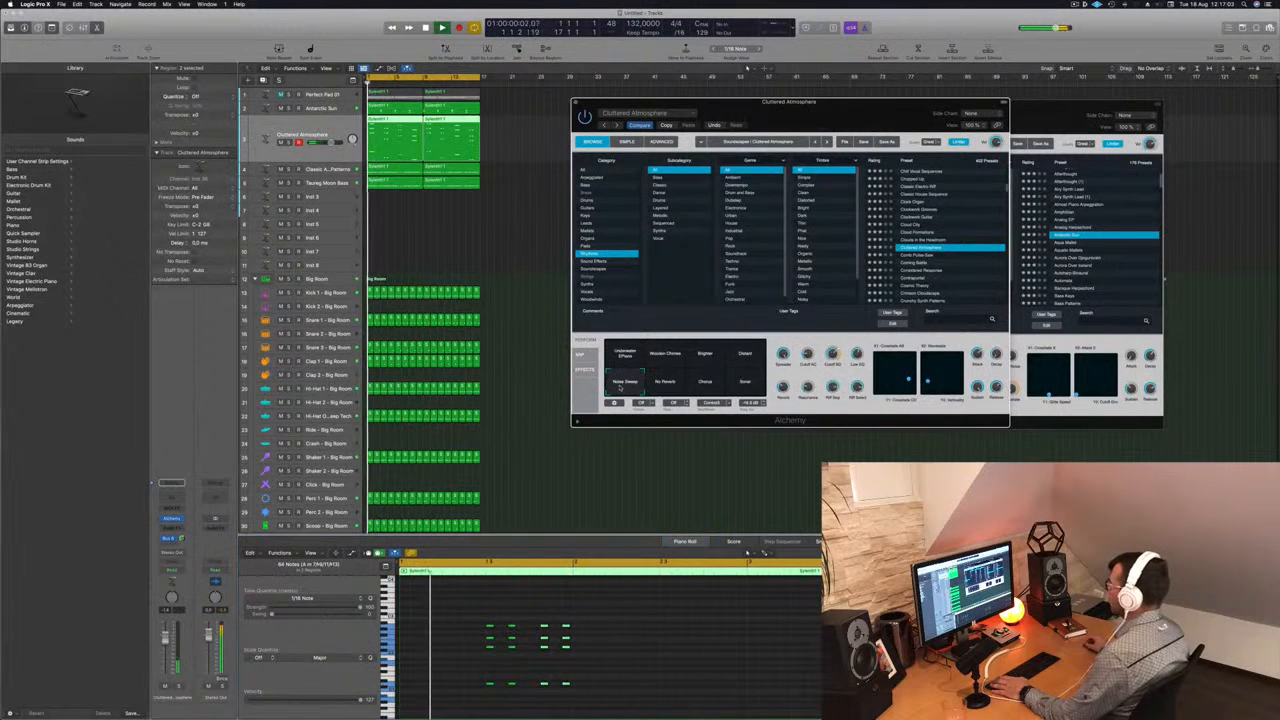
click(665, 382)
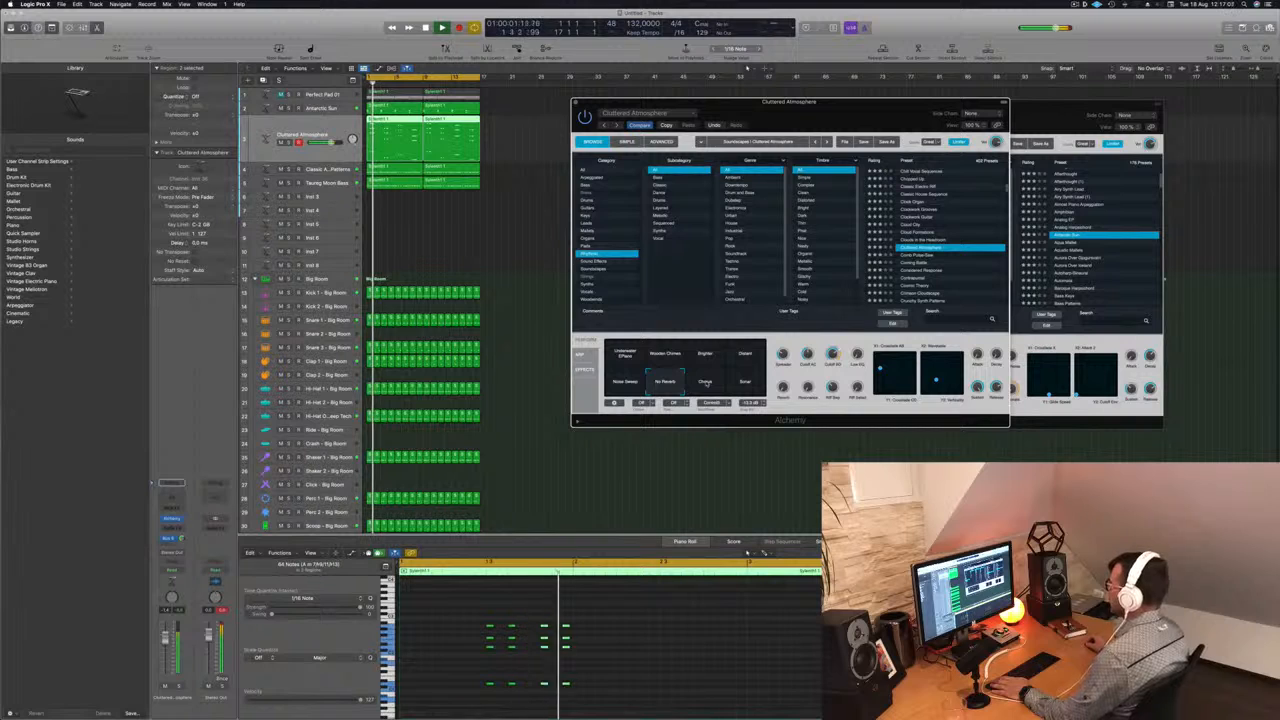
click(620, 650)
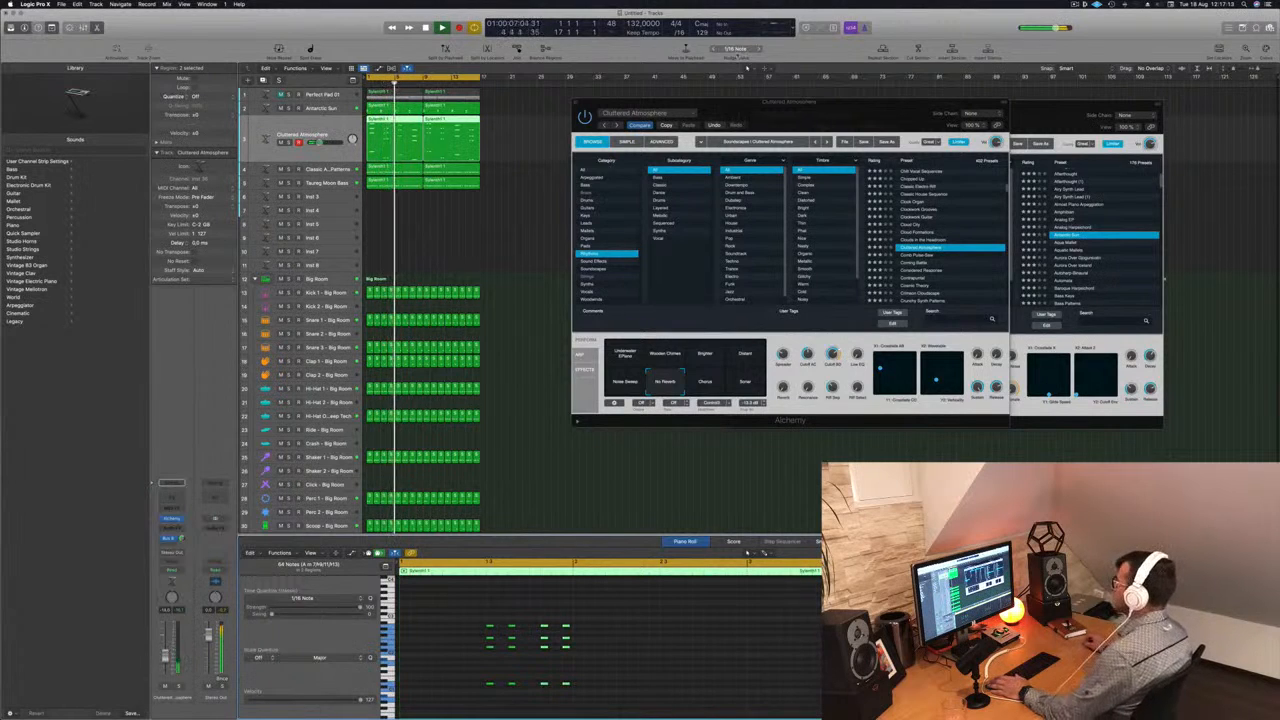
- Close the open Alchemy windows and clear the region selection in the arrangement
drag(781, 110, 700, 160)
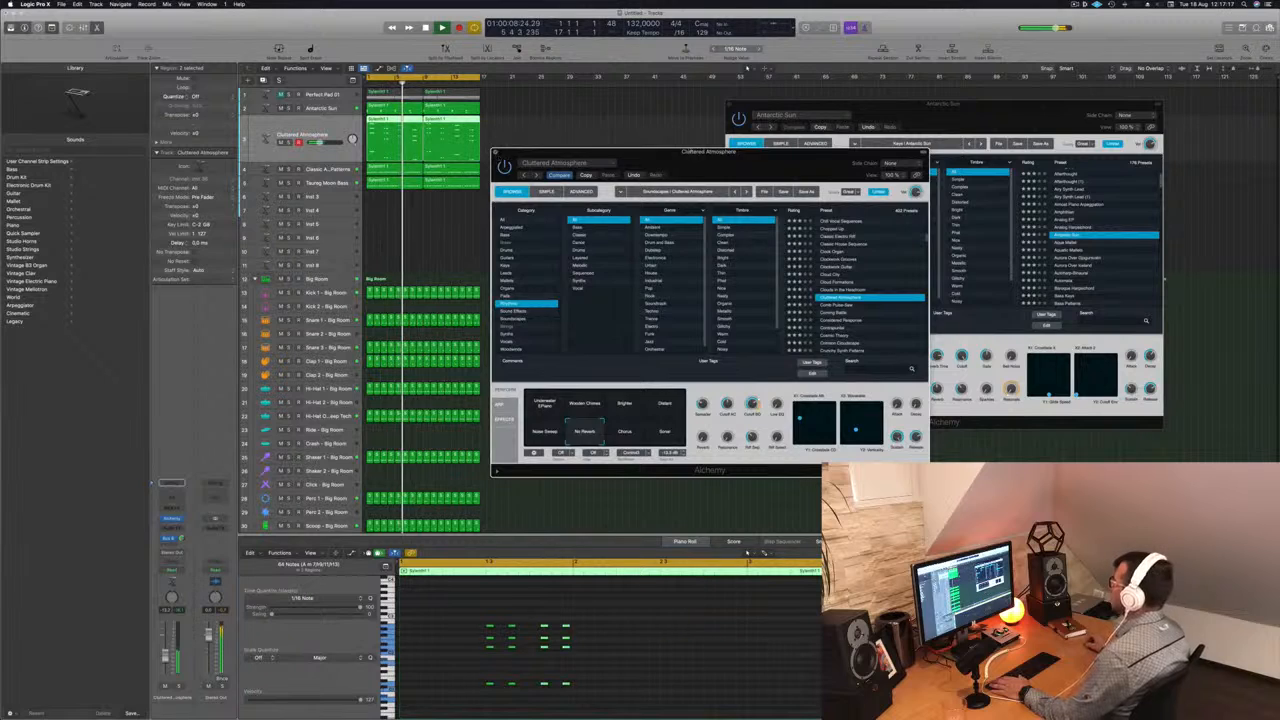
key(super+w)
key(super+w)
key(super+w)
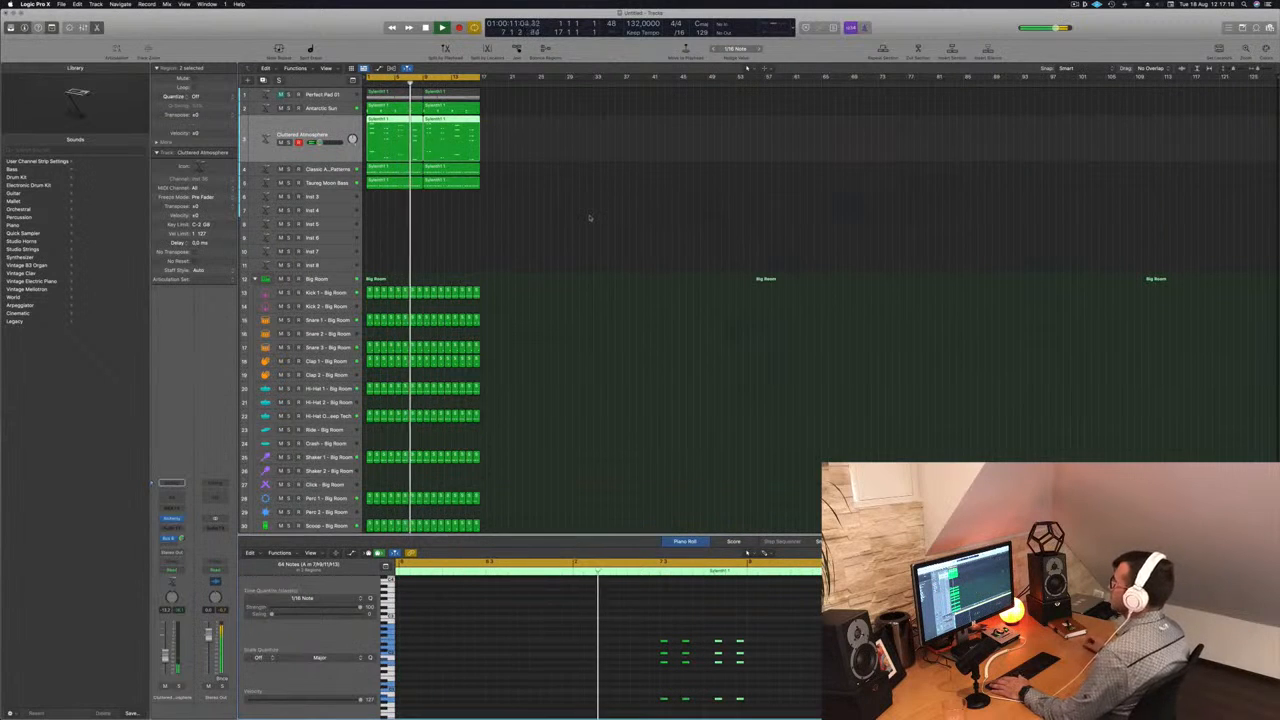
click(590, 218)
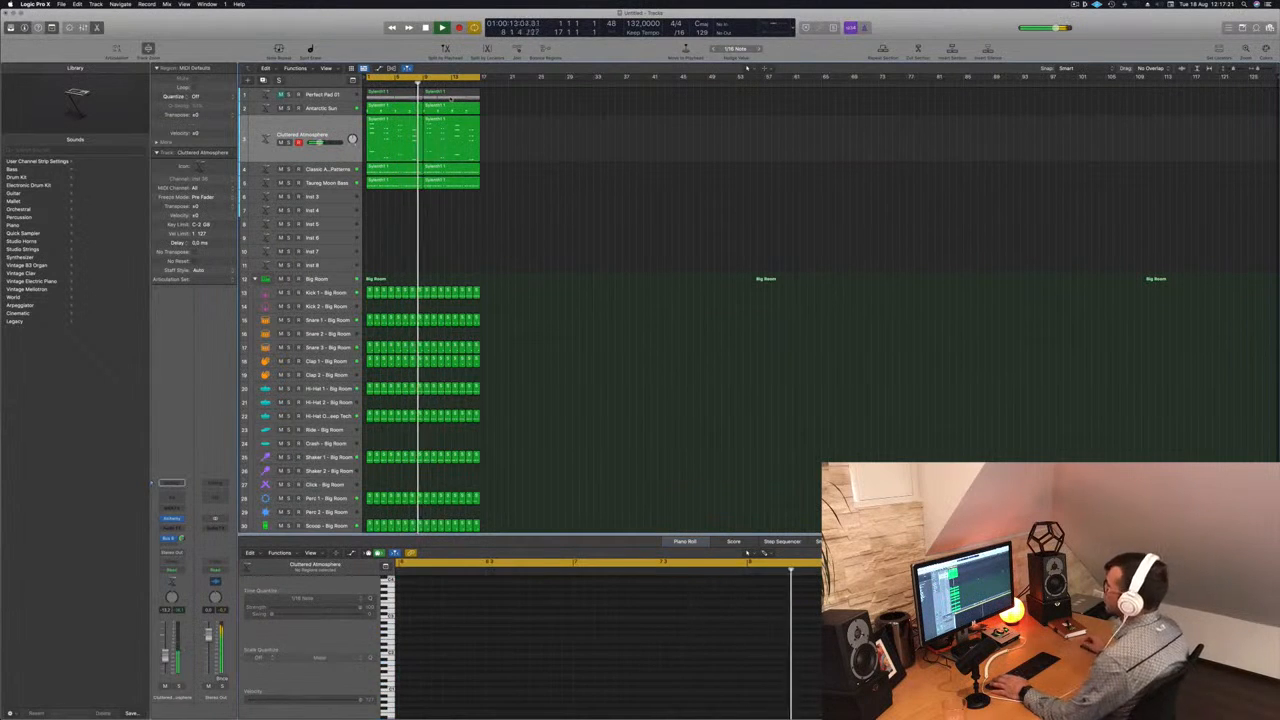
click(318, 128)
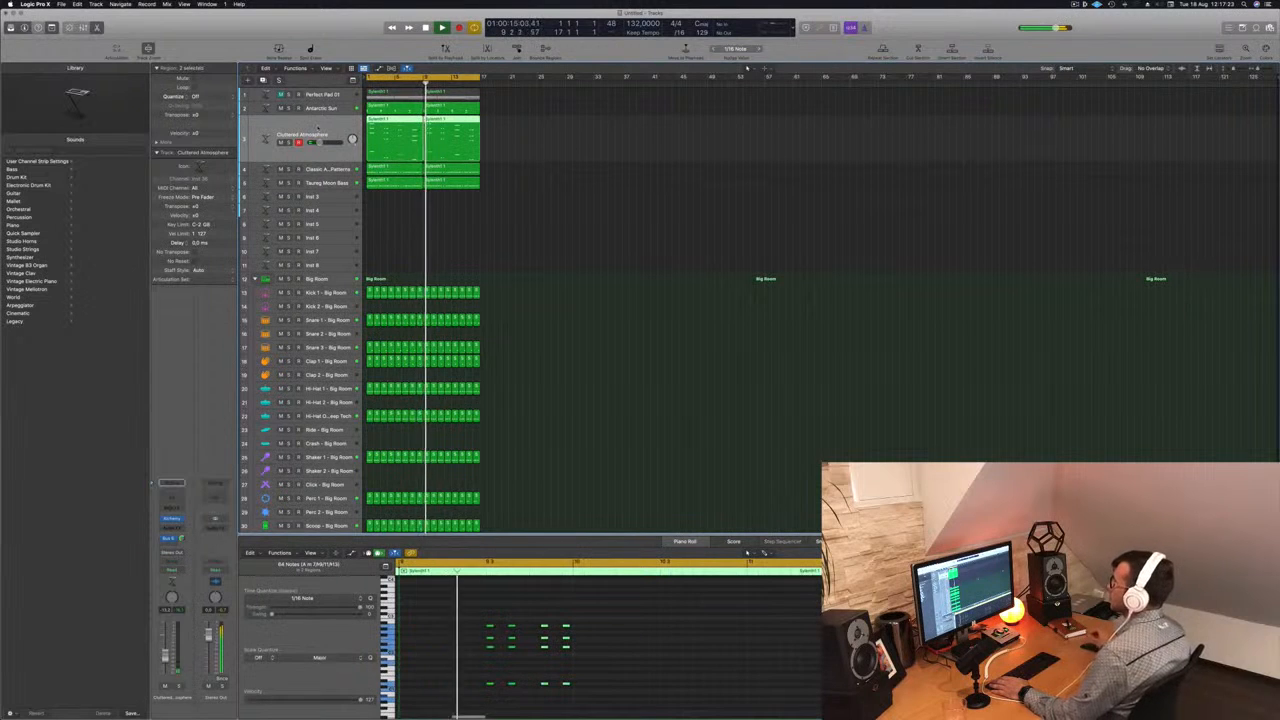
click(606, 143)
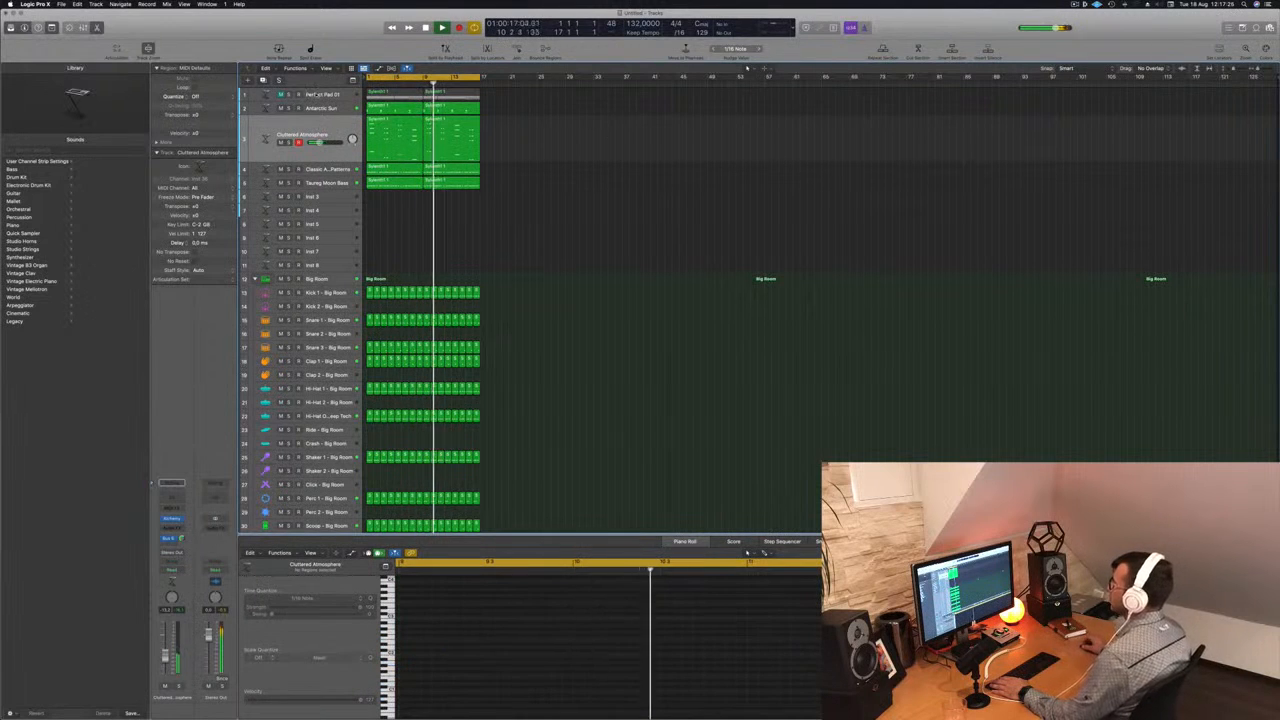
- Duplicate the Cluttered Atmosphere track and copy the first bass region from the track directly below onto it
click(317, 94)
click(324, 141)
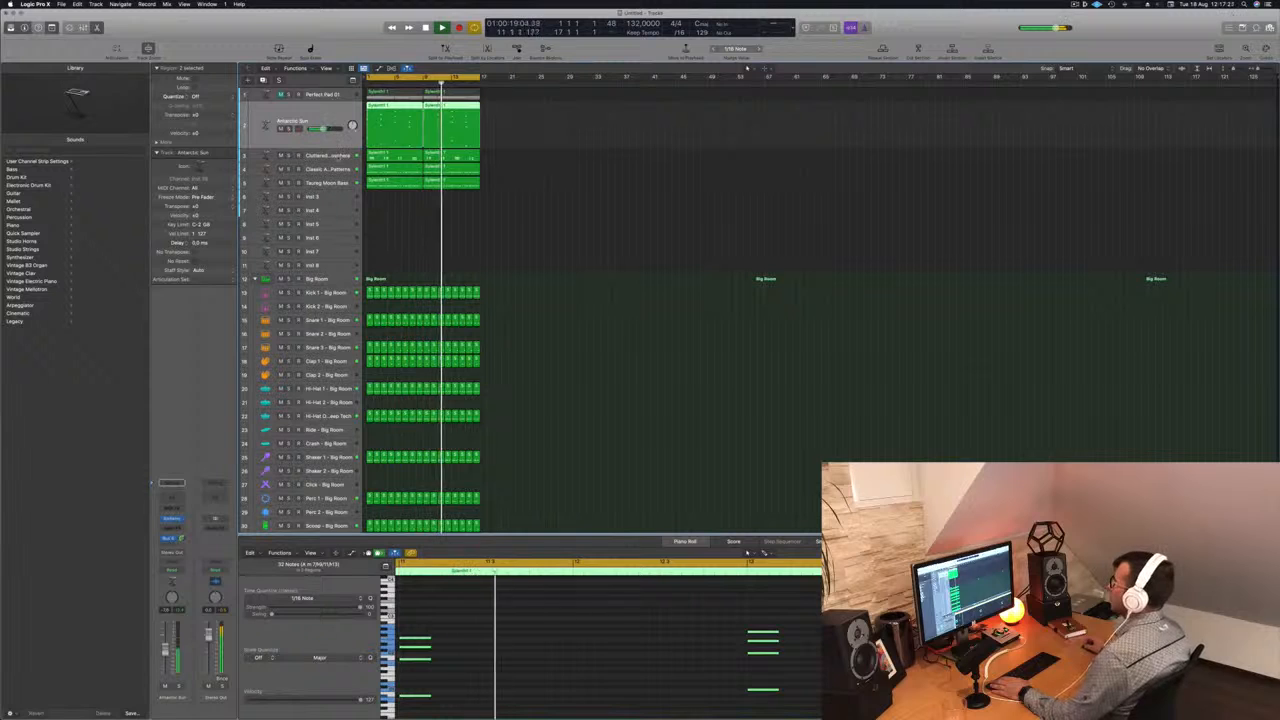
click(338, 156)
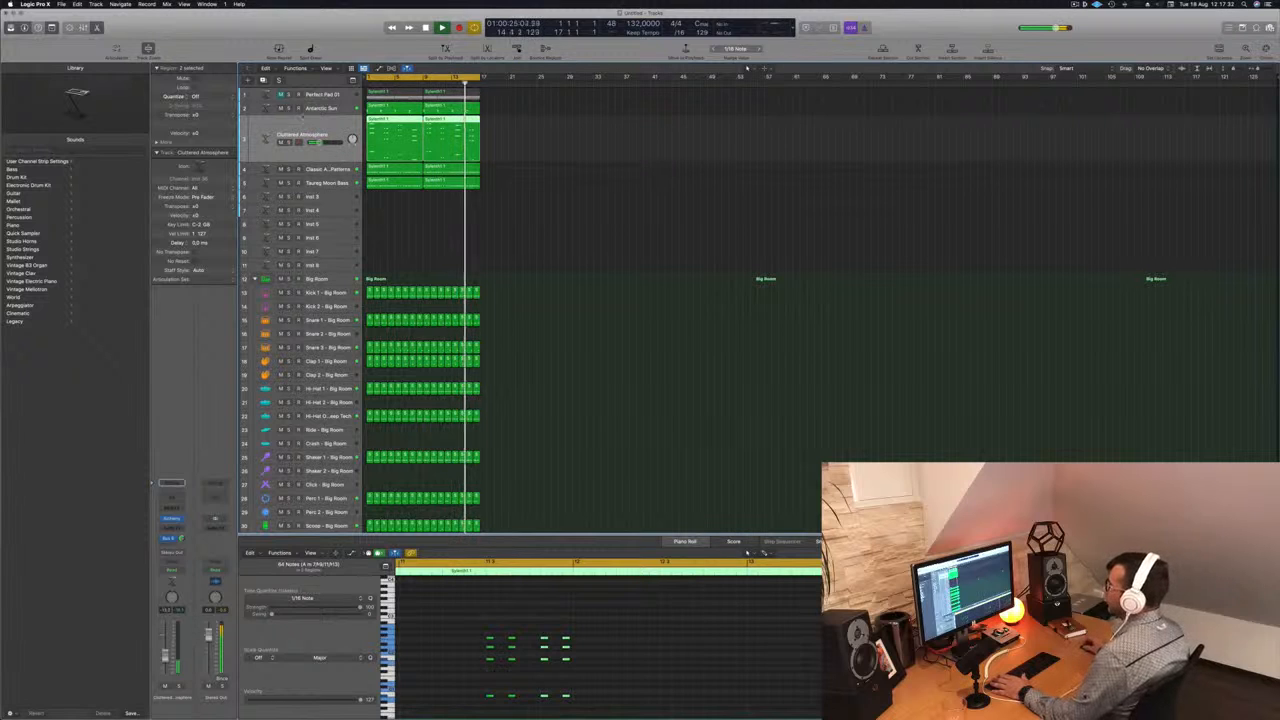
key(super+d)
drag(381, 185, 381, 159)
key(space)
key(space)
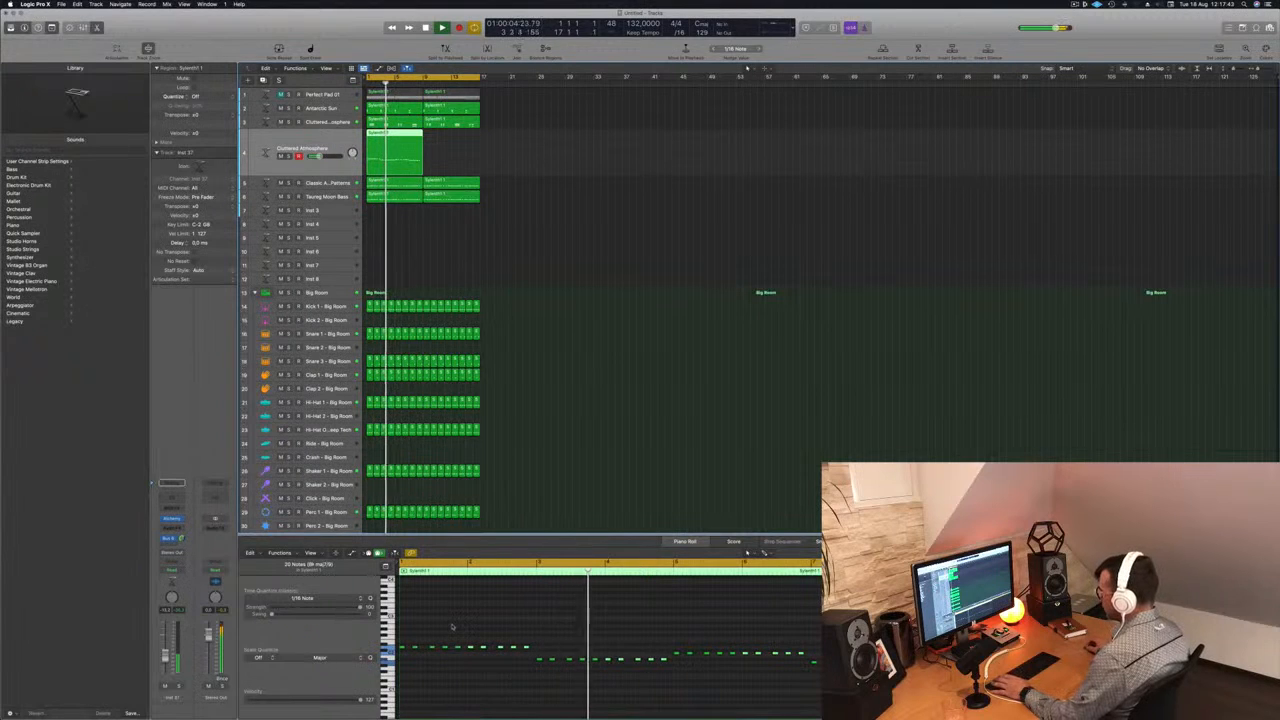
- Thin out the copied bass region by deleting notes so that only the first two of each bar remain, and play it back
drag(413, 638, 447, 660)
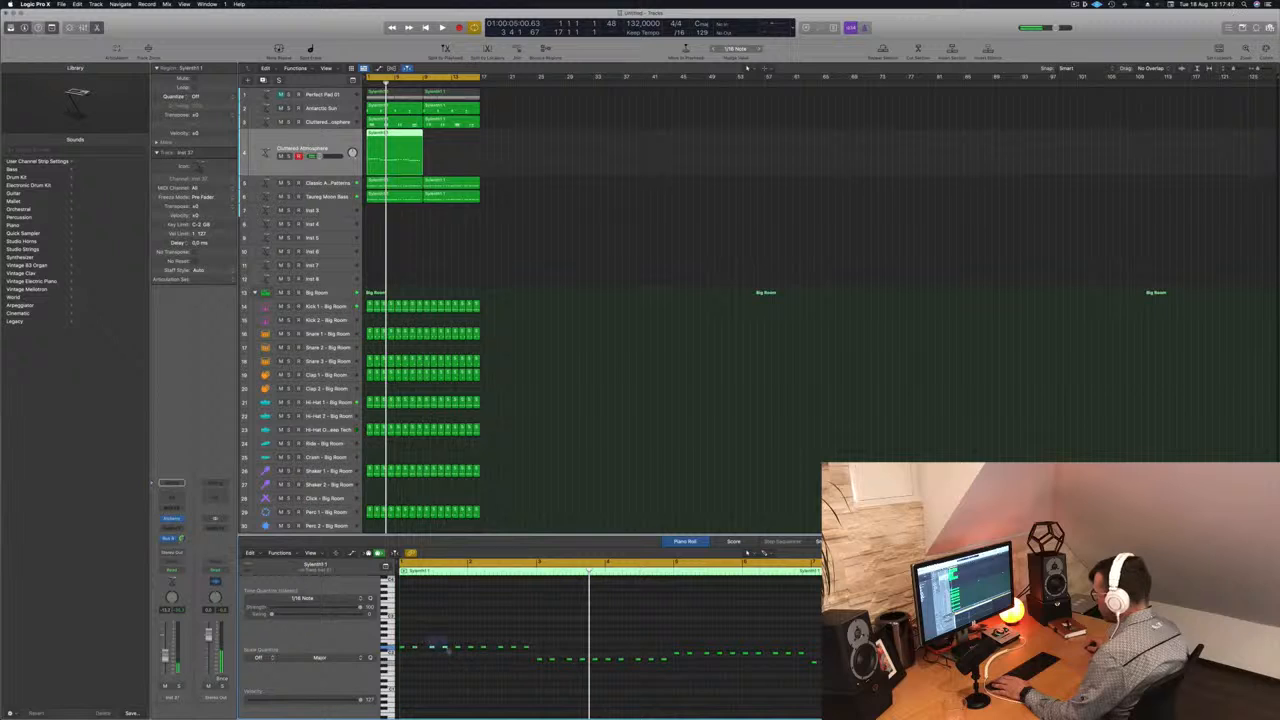
drag(464, 657, 470, 658)
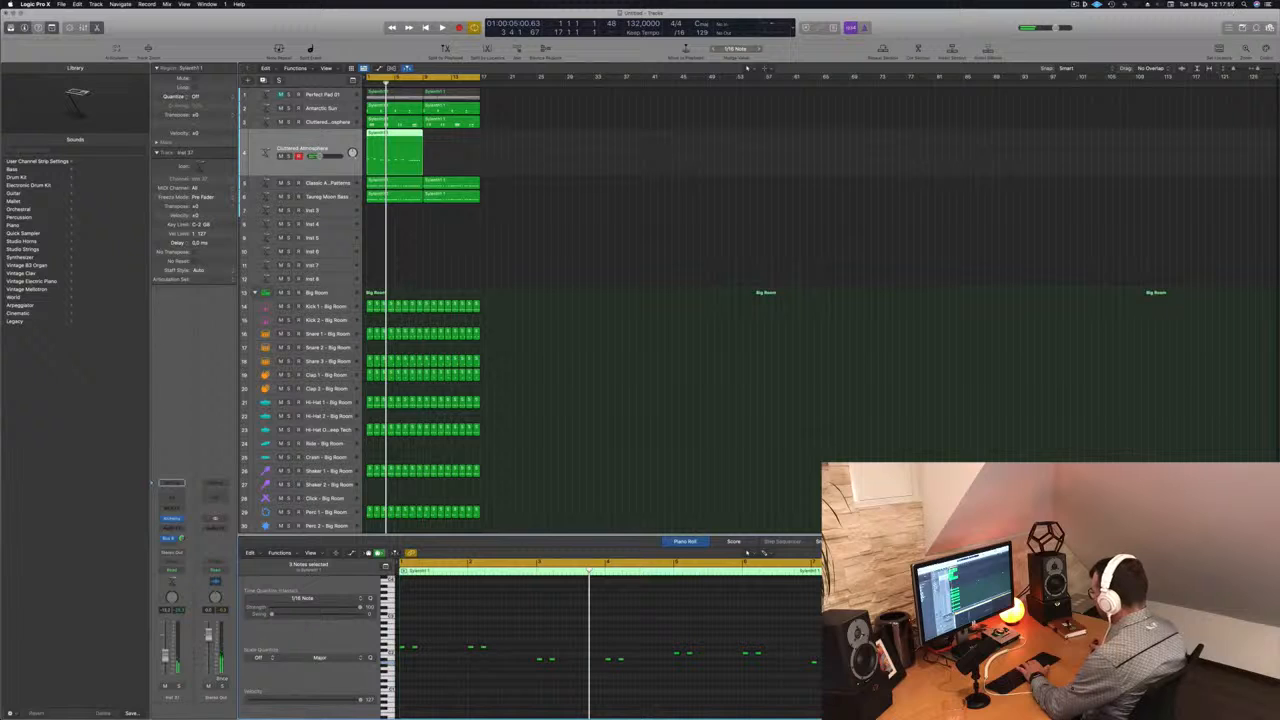
key(space)
key(space)
click(282, 171)
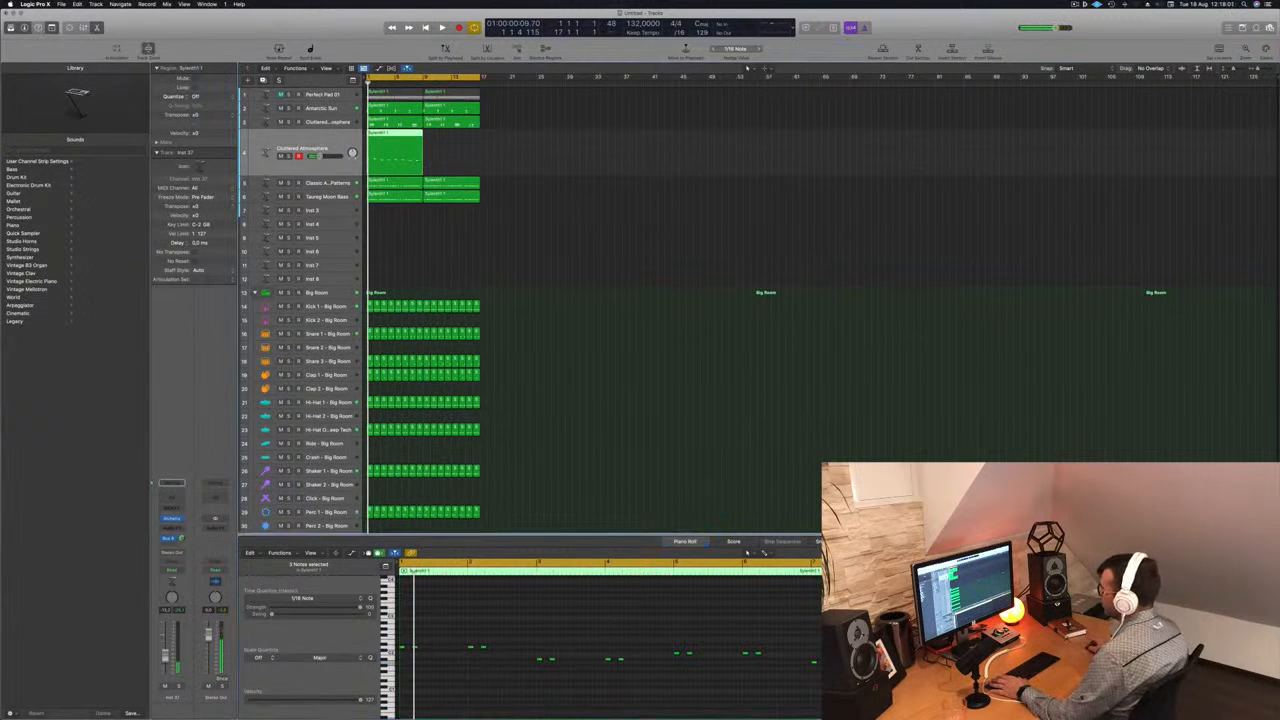
key(space)
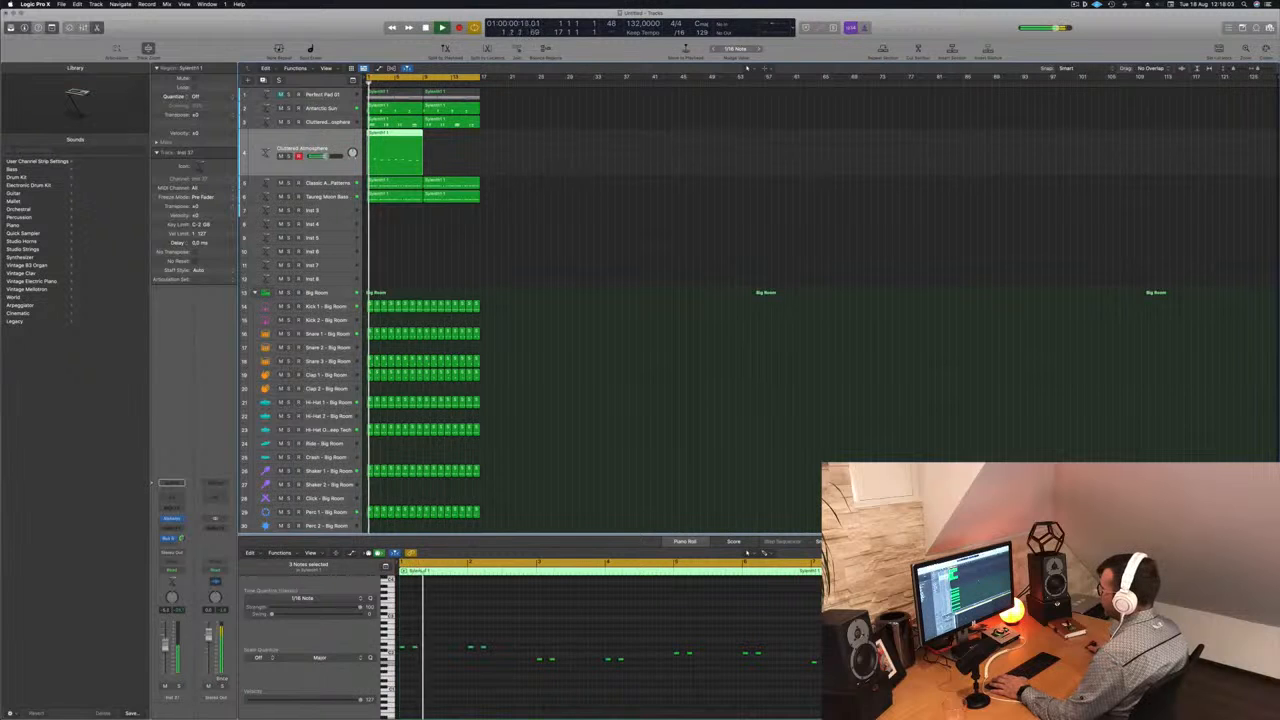
click(543, 646)
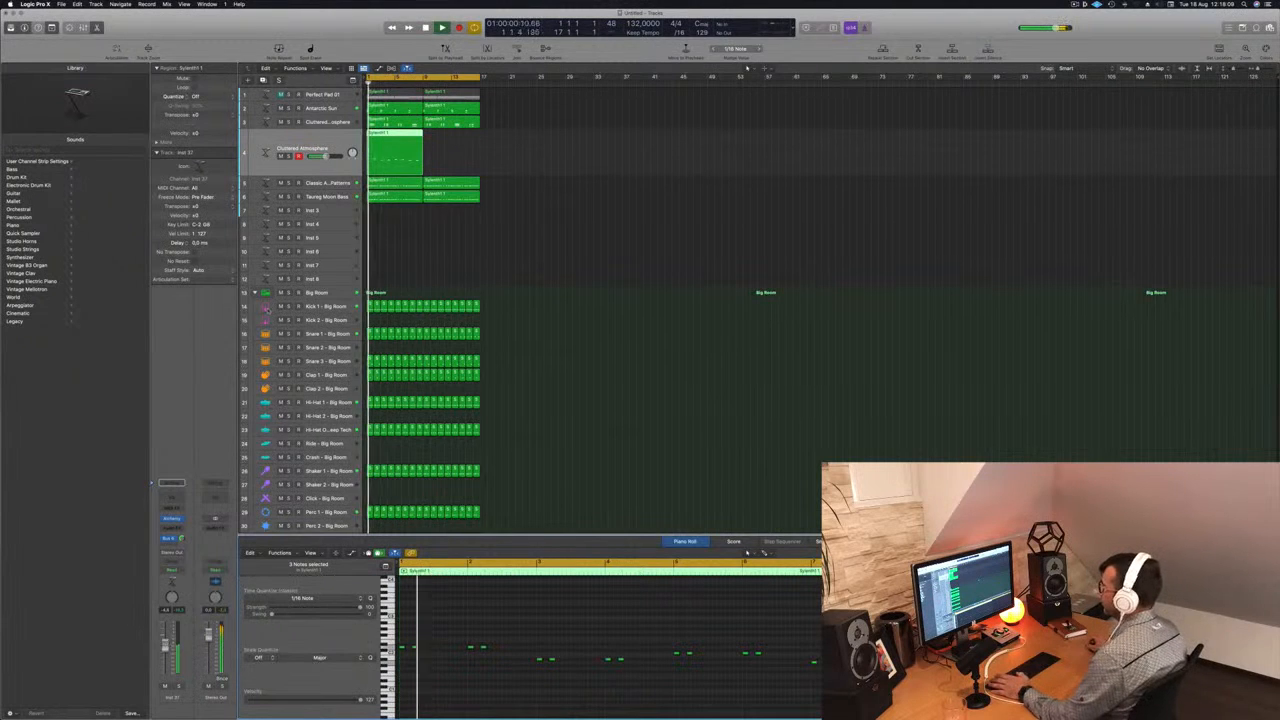
- Open Alchemy on the new duplicate track and limit its preset browser to the Mallets category
click(171, 520)
drag(650, 116, 800, 124)
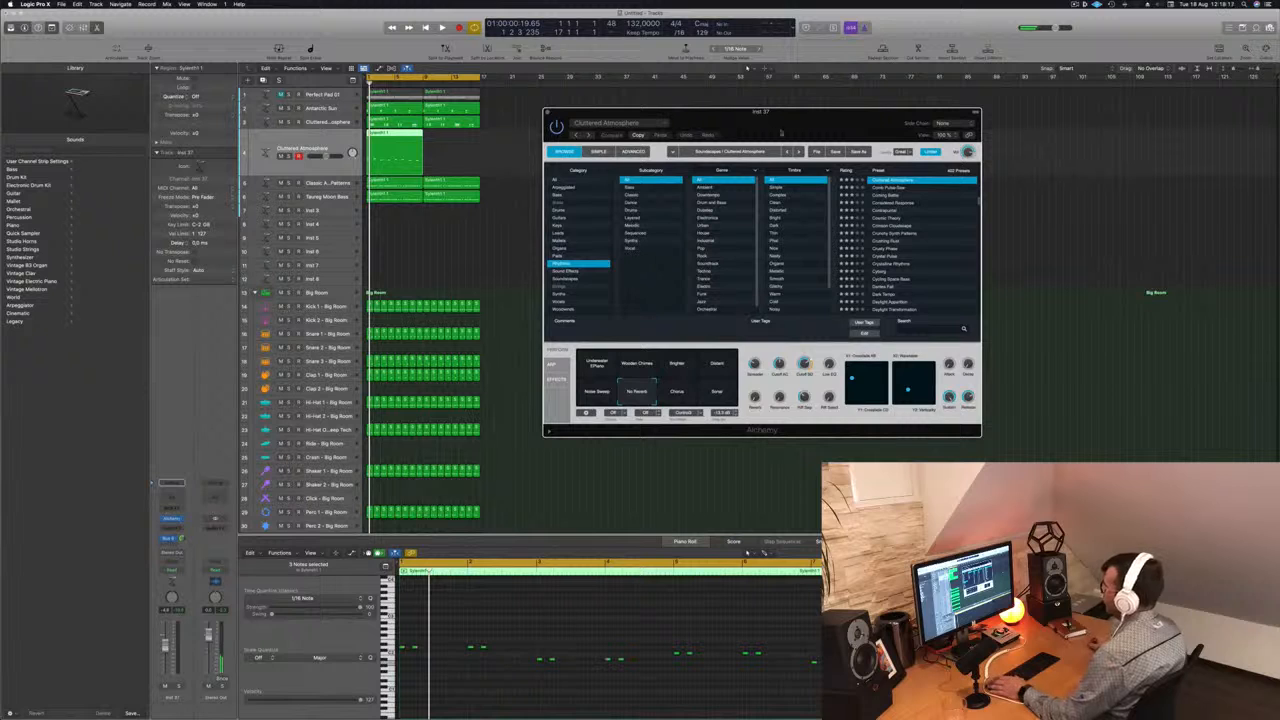
click(560, 241)
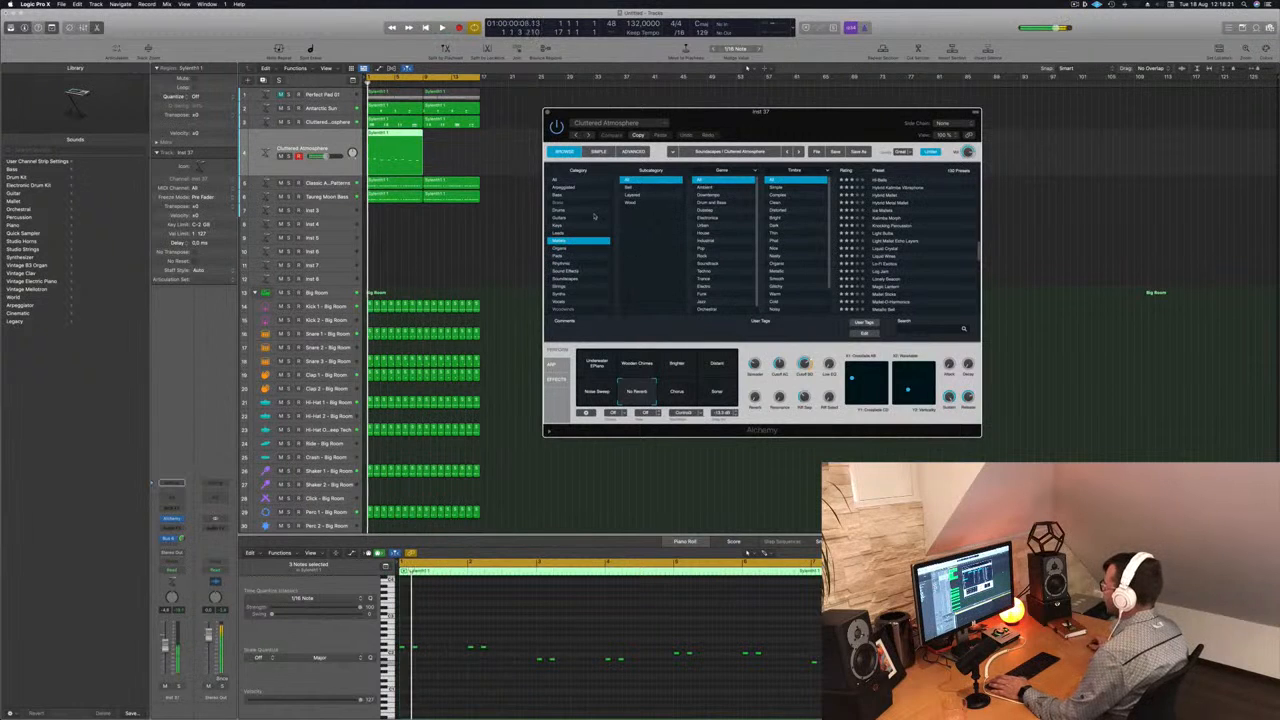
- Show Alchemy's Bass presets and lengthen all notes of the thinned-out region together in the piano roll to about double
click(558, 196)
key(space)
click(437, 641)
drag(421, 646, 432, 648)
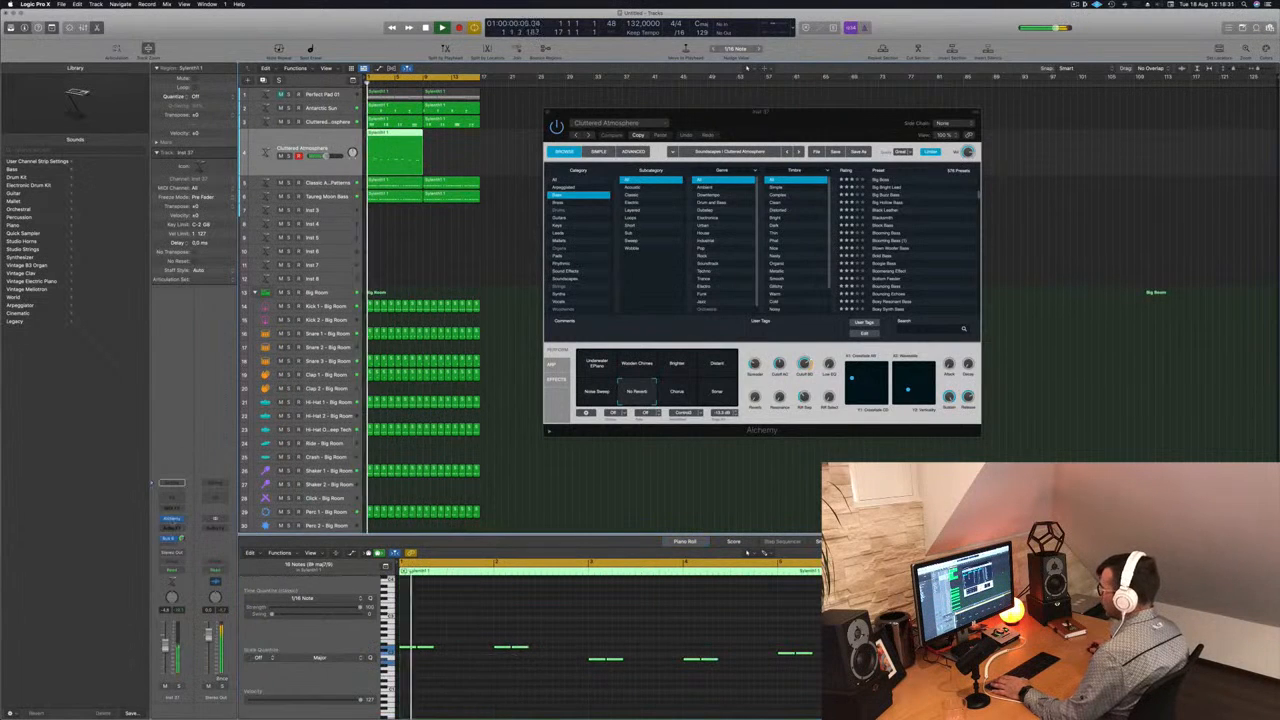
- Reopen Alchemy on the duplicate track, limit its presets to the Brass category and load 80s Fantasy, checking it in playback
click(171, 520)
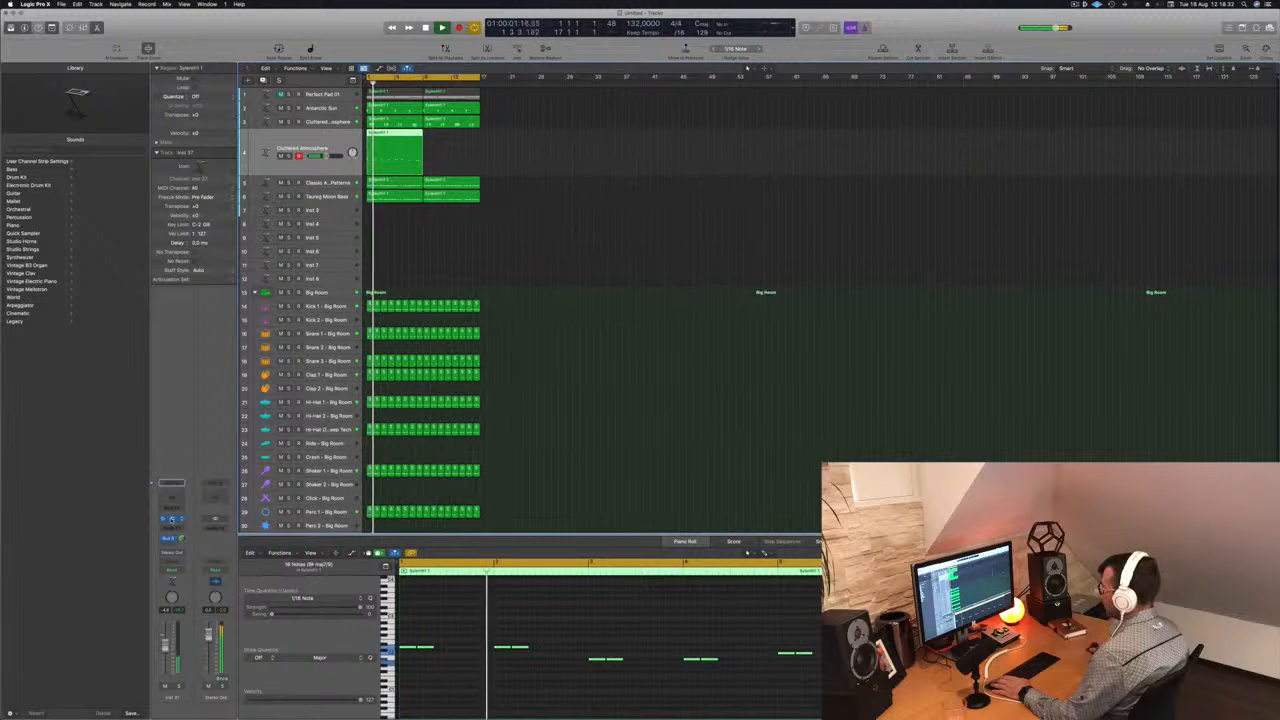
click(171, 520)
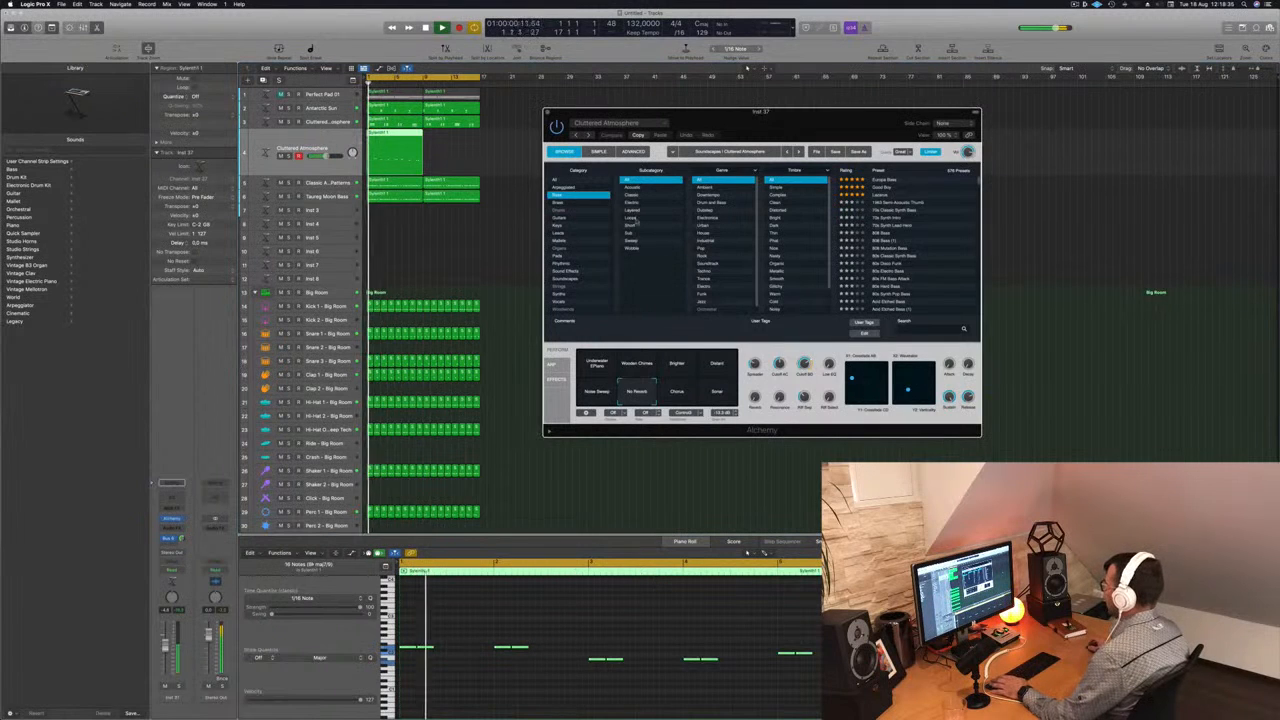
click(567, 204)
key(space)
click(883, 180)
key(space)
key(space)
- Move the Alchemy window aside and lower the channel volume of the 80s Fantasy track slightly during playback
drag(830, 120, 908, 138)
key(space)
drag(165, 645, 165, 652)
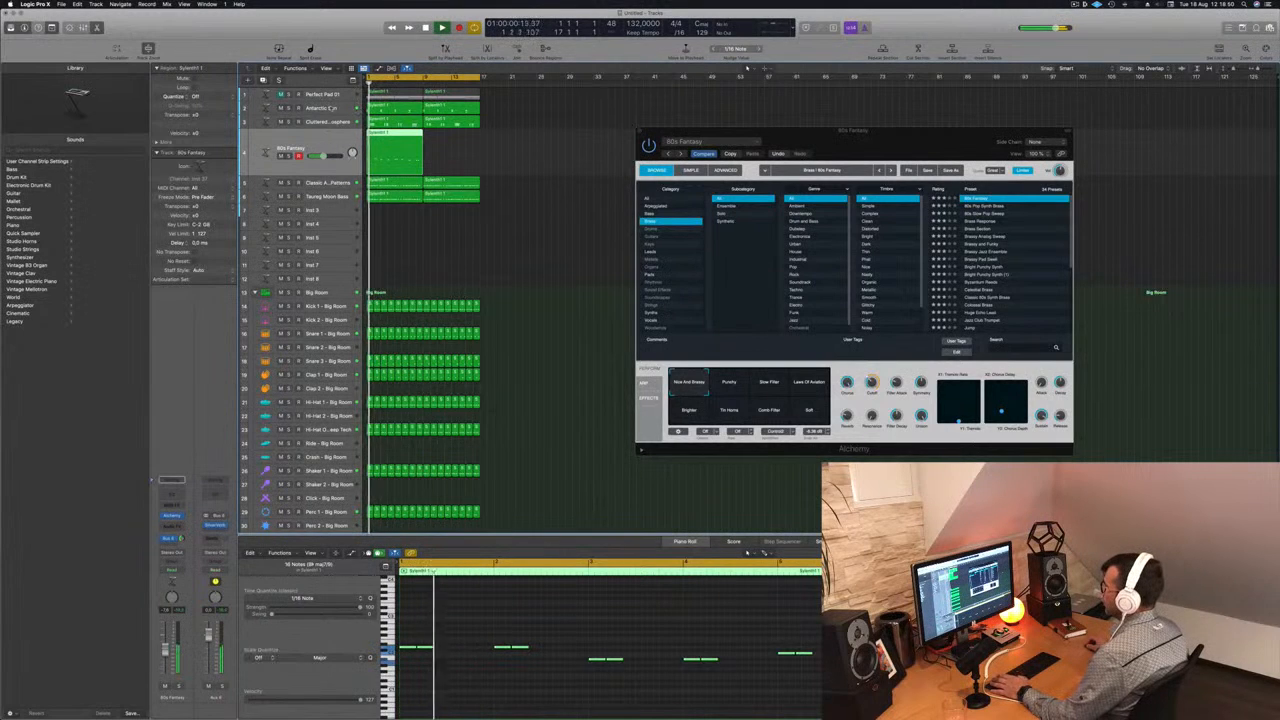
- Play from the start and check the Antarctic Sun, Cluttered Atmosphere and 80s Fantasy tracks one after another
click(332, 108)
key(Return)
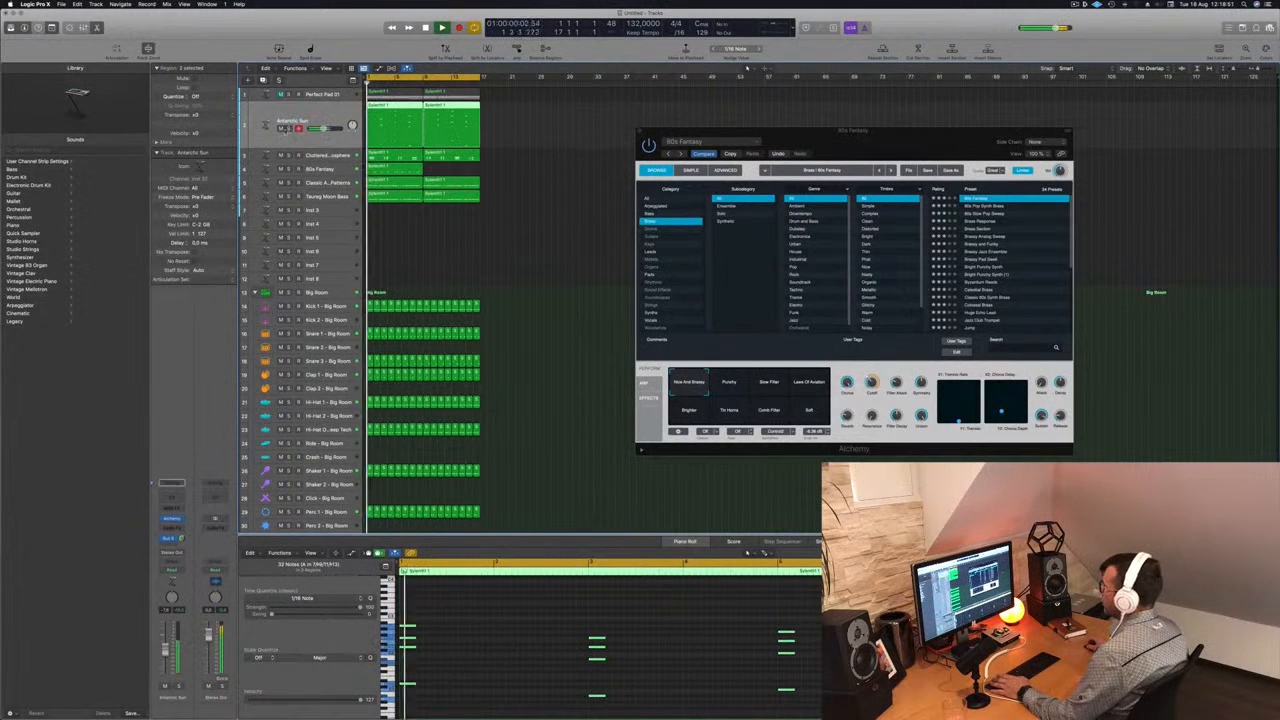
click(289, 129)
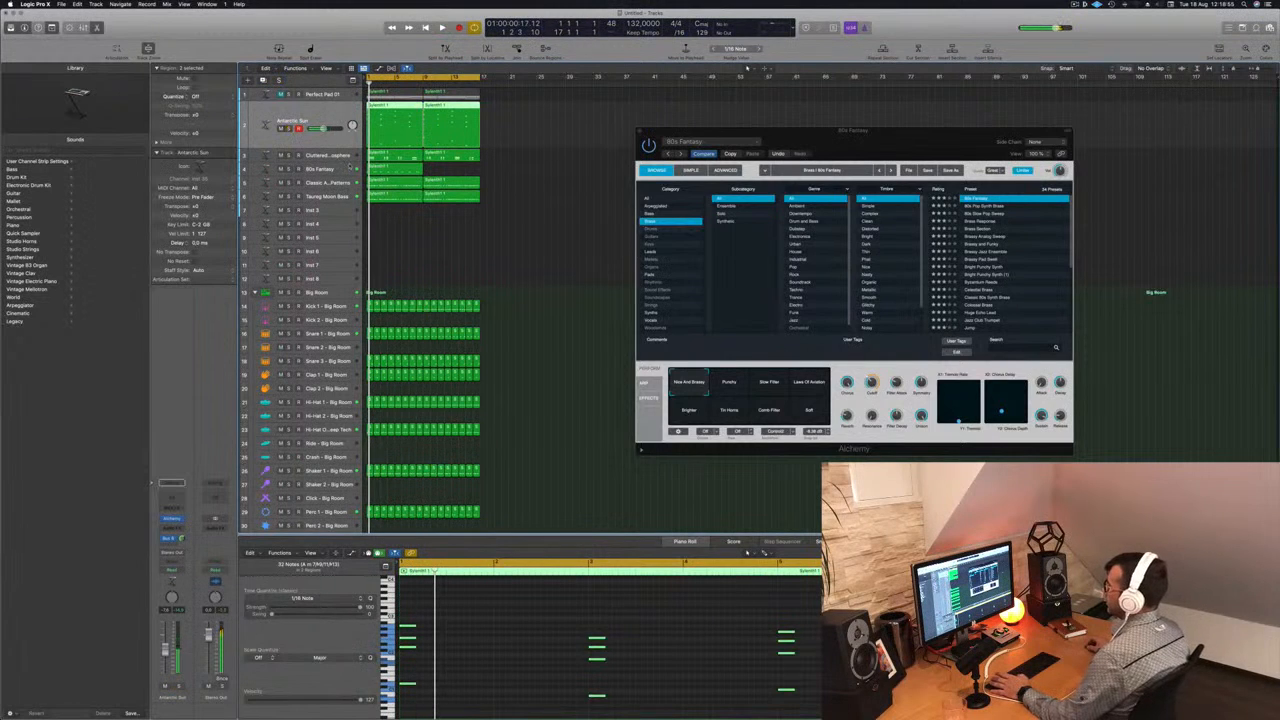
key(Down)
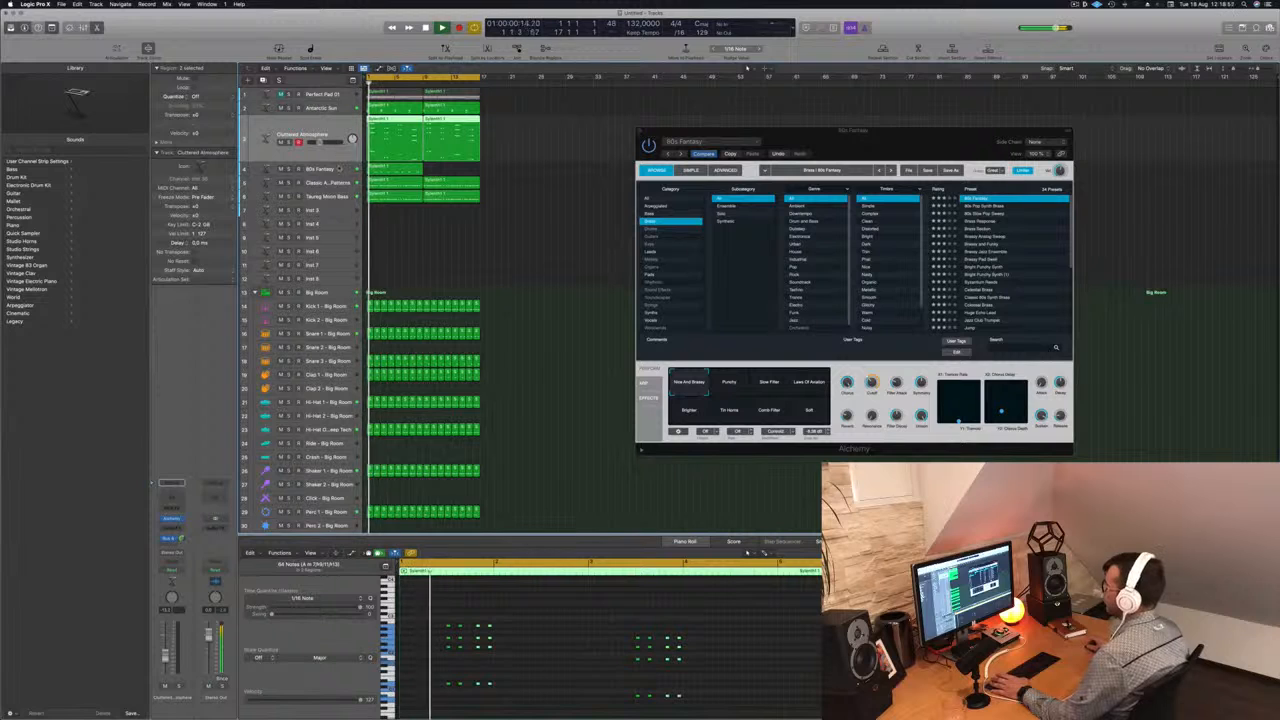
key(Down)
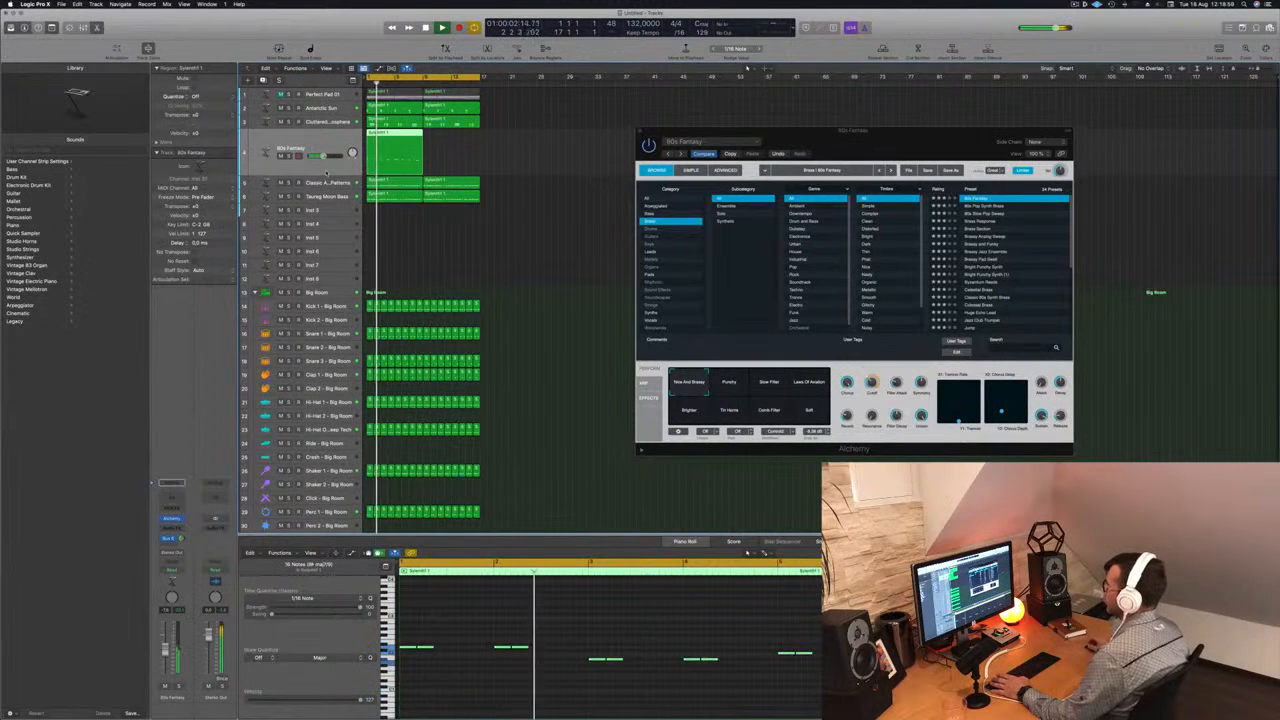
- Audition the other performance snapshots of the 80s Fantasy preset from Punchy to Soft, and return to the first one
drag(858, 142, 776, 127)
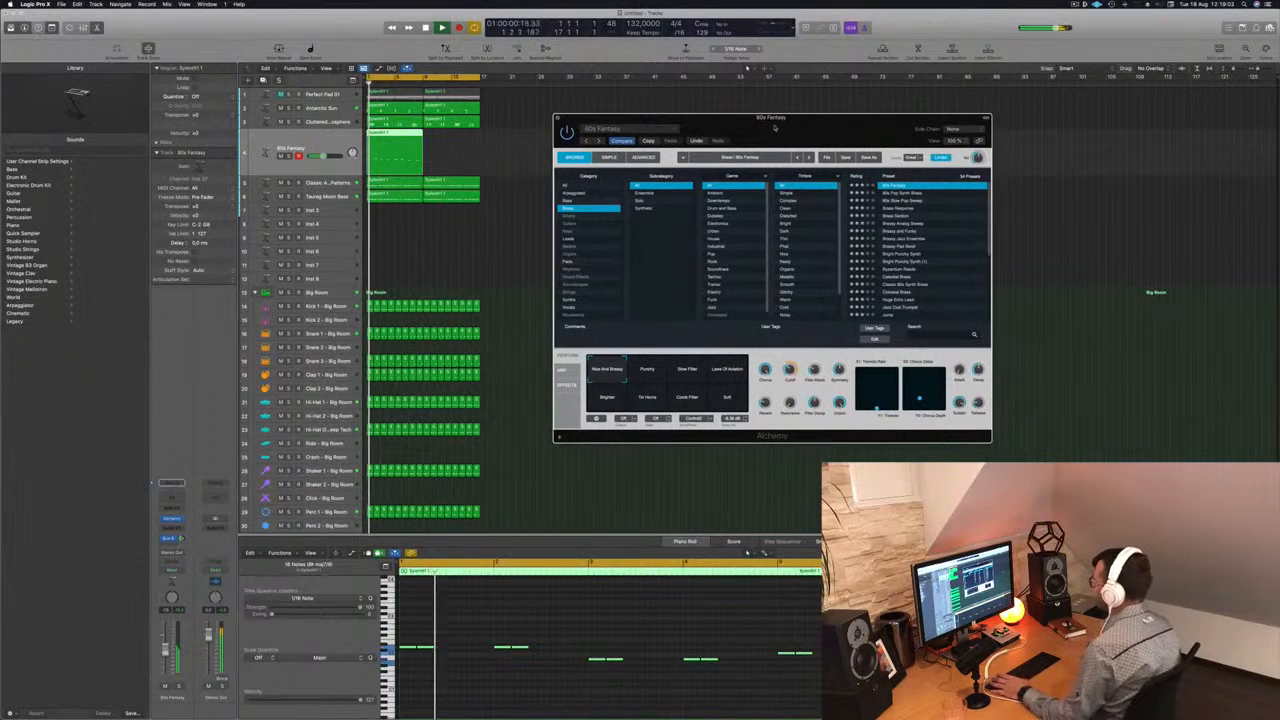
click(646, 372)
click(689, 374)
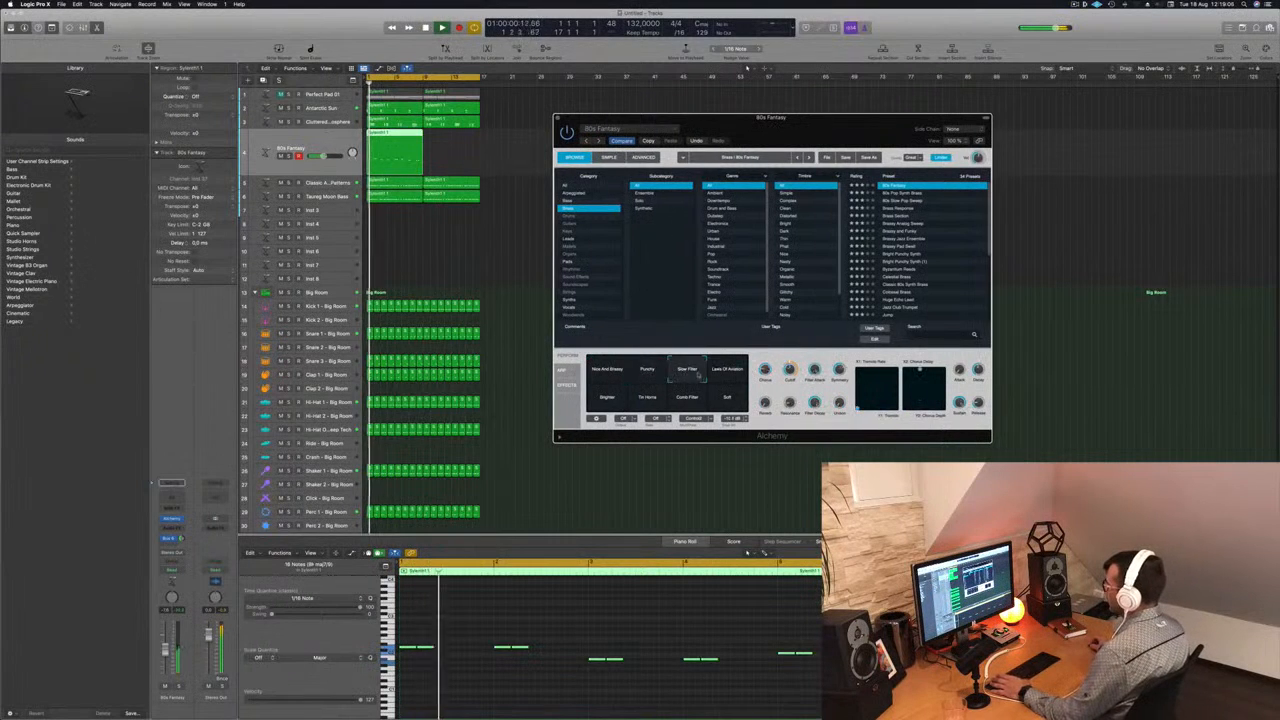
click(733, 374)
click(607, 397)
click(636, 402)
click(687, 401)
click(713, 404)
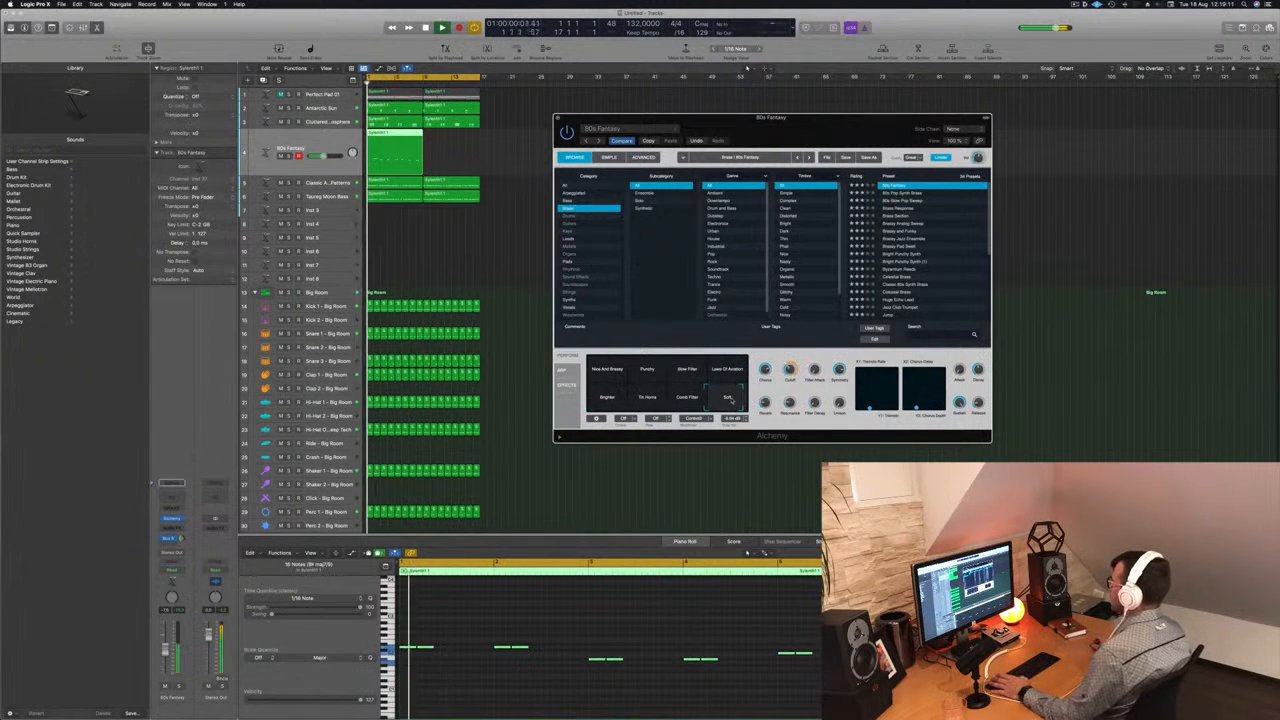
click(596, 372)
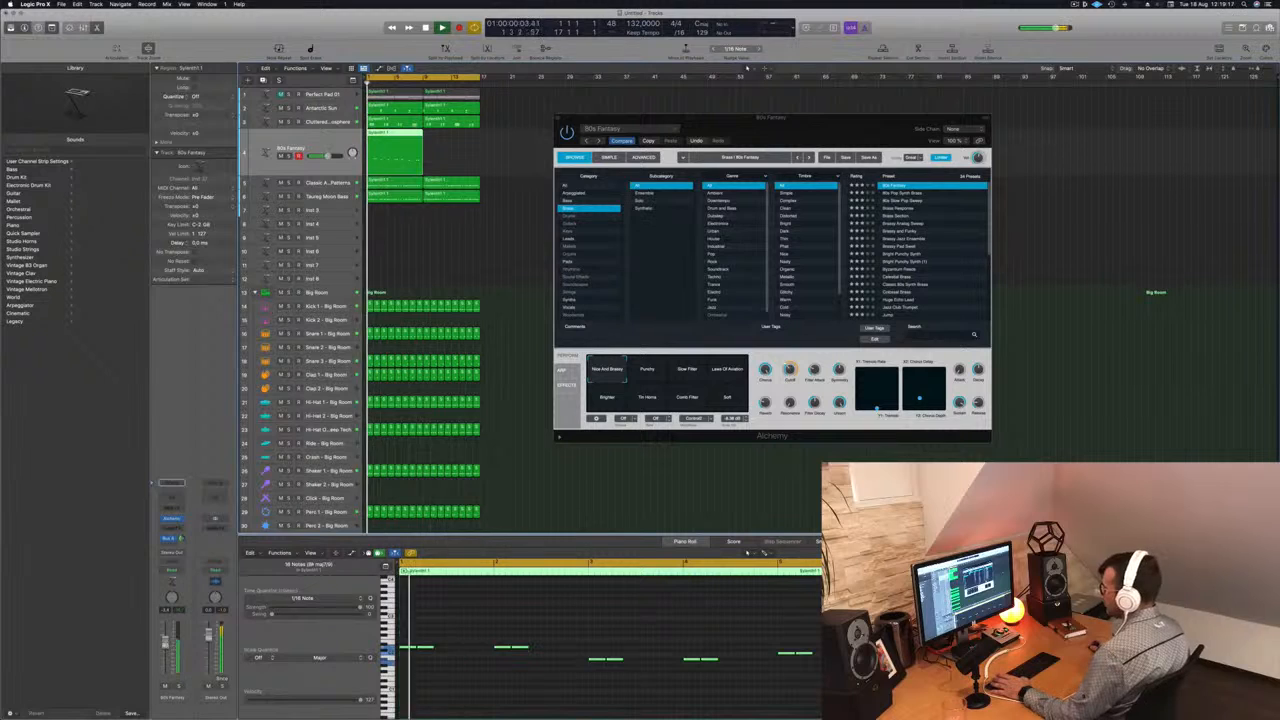
- Audition the Brass presets 80s Pop Synth Brass, 80s Slow Pop Sweep and Brass Response, and return to 80s Fantasy
drag(807, 133, 777, 105)
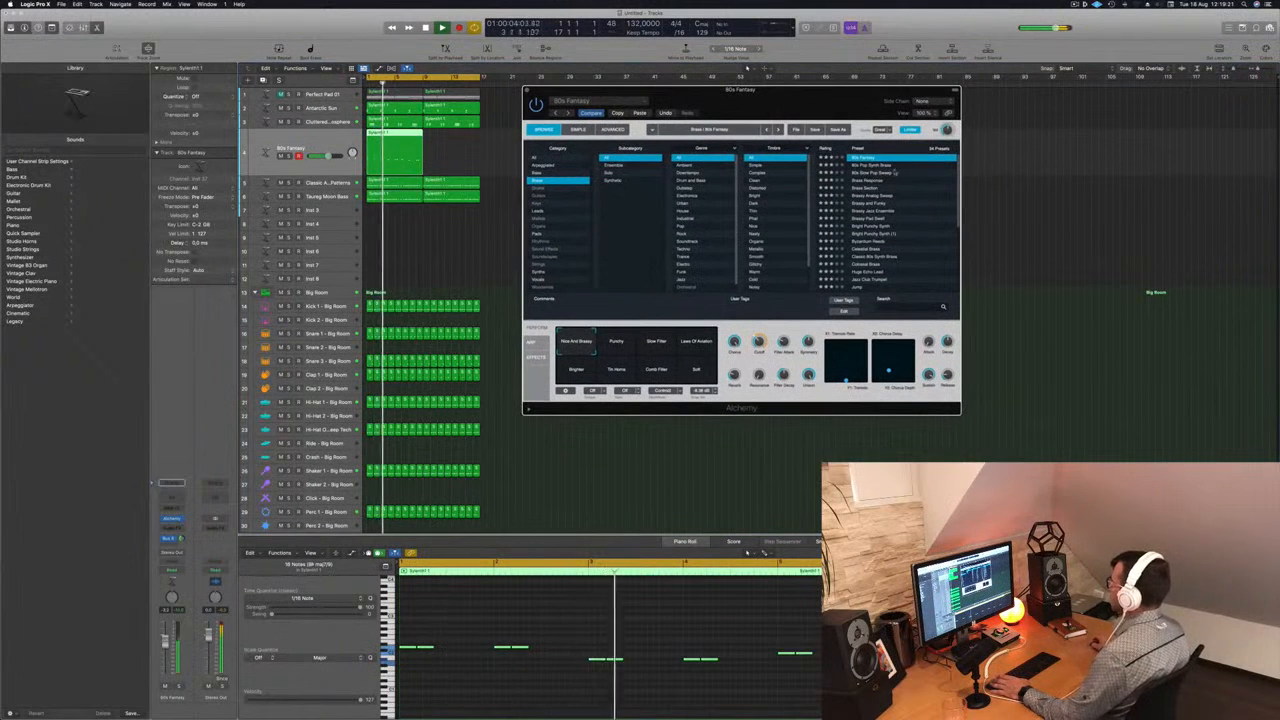
click(870, 166)
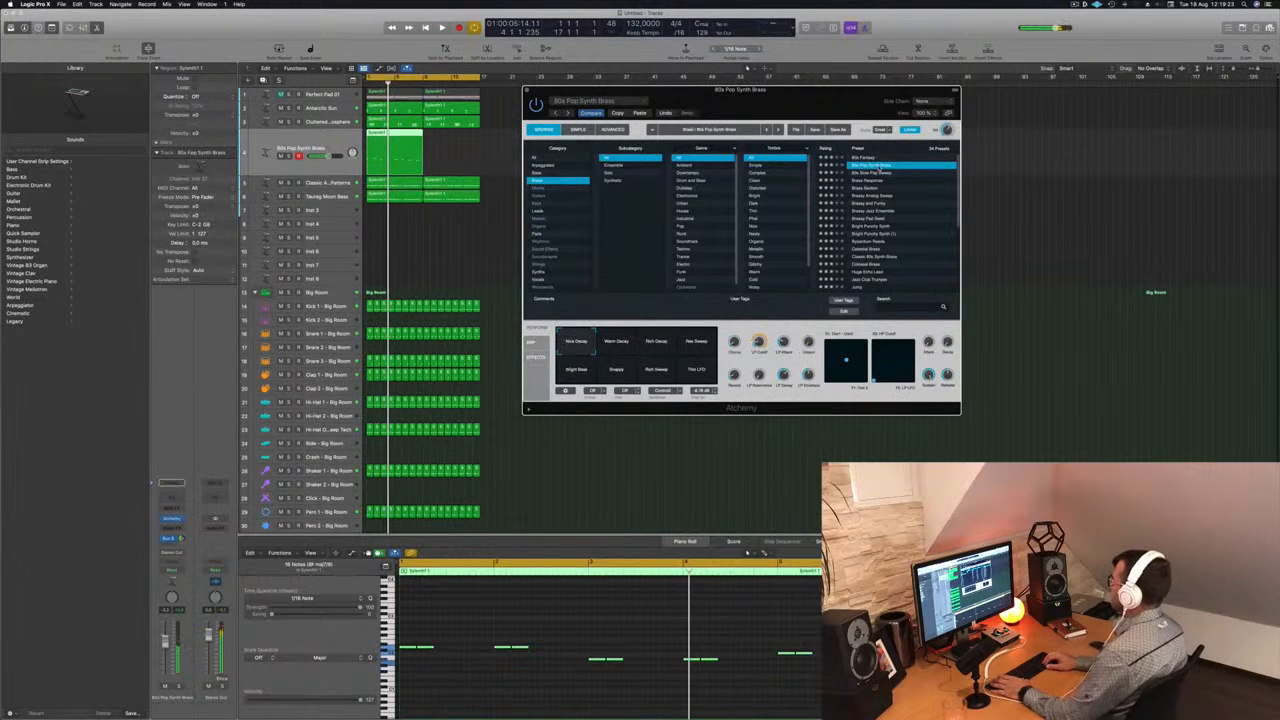
key(Down)
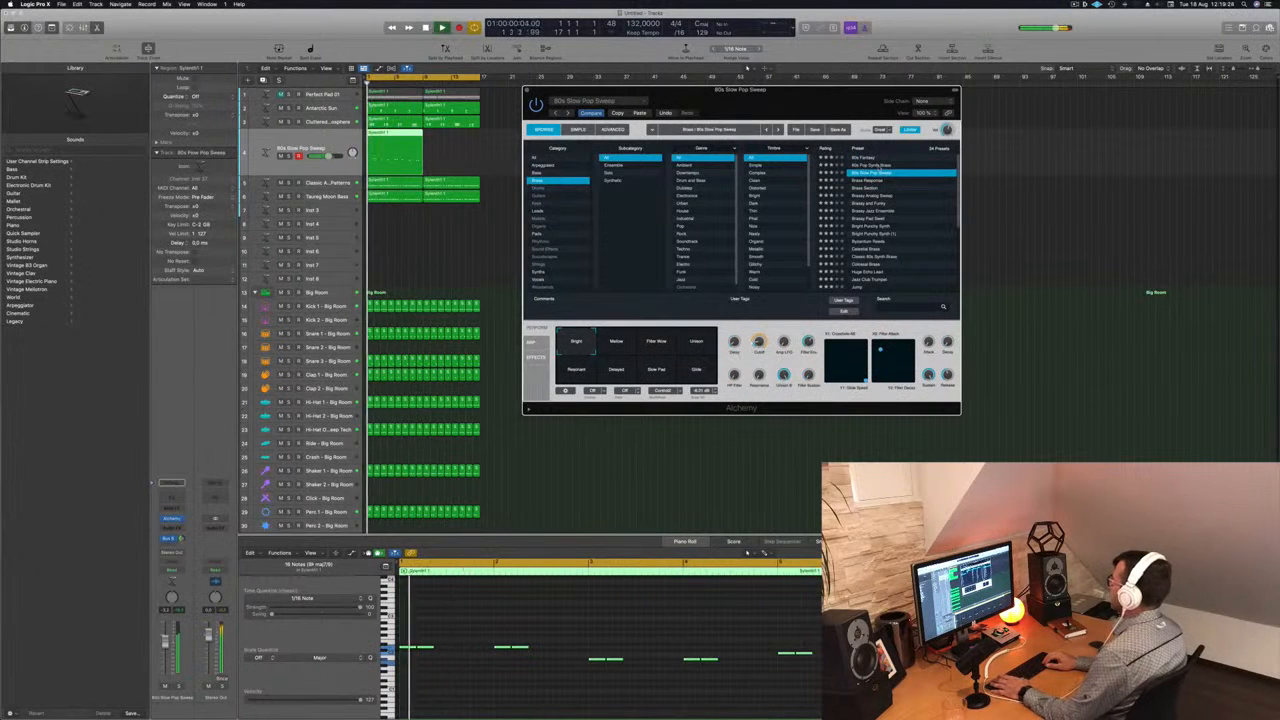
key(Down)
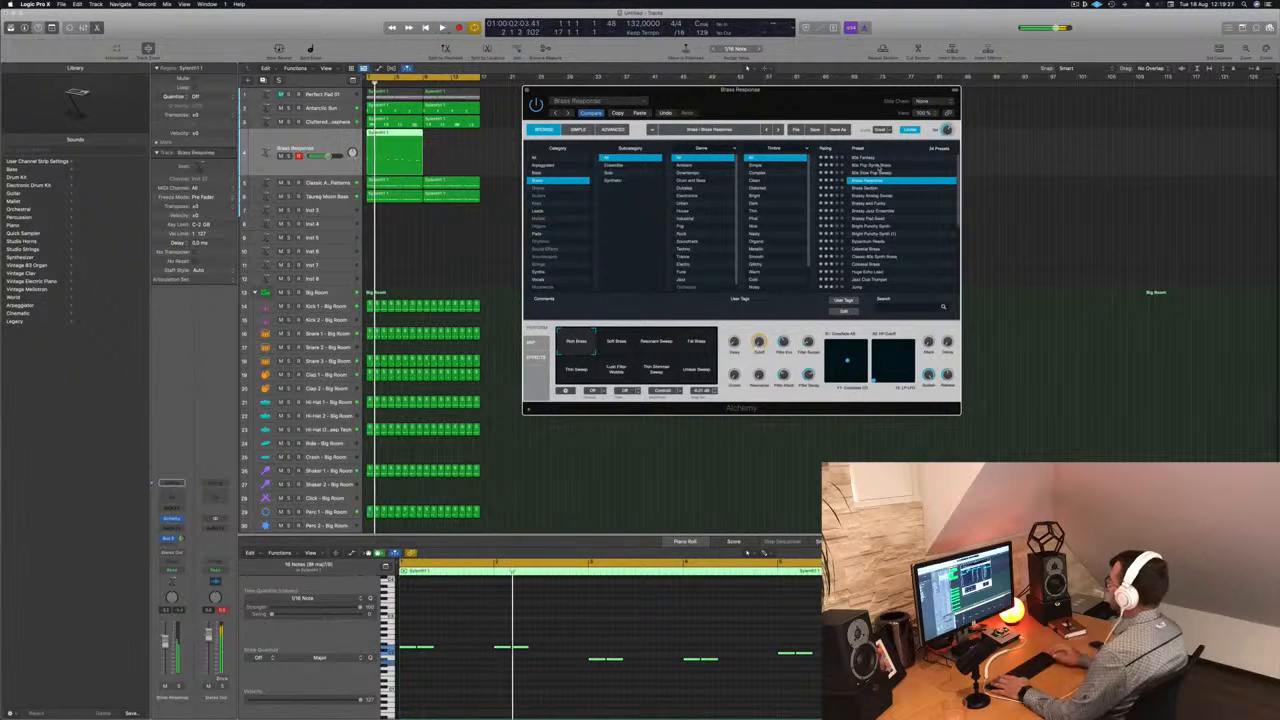
key(Up)
key(Up)
key(Up)
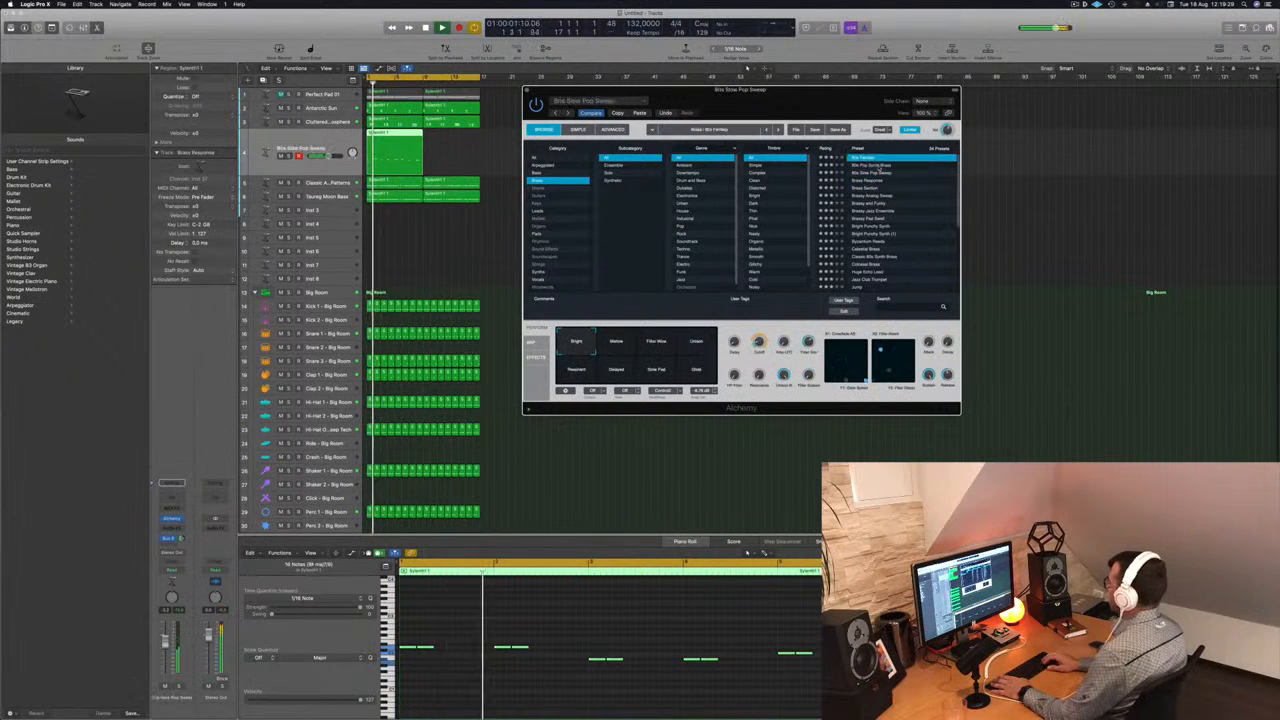
- Clear the Alchemy window from the arrangement and turn the 80s Fantasy track down a little more during playback
key(space)
drag(842, 92, 1009, 93)
drag(327, 156, 322, 156)
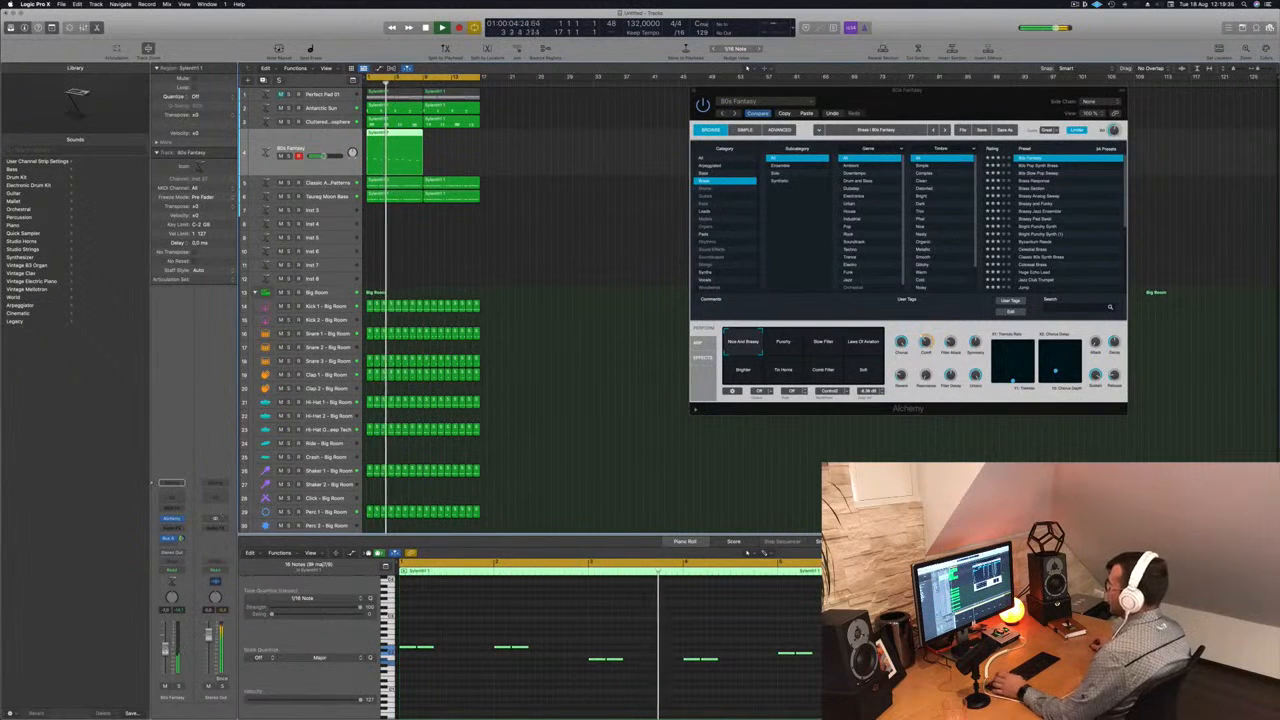
- Copy the 80s Fantasy region to bar 9 to fill all 16 bars, and close the Alchemy window
drag(389, 136, 445, 136)
click(485, 226)
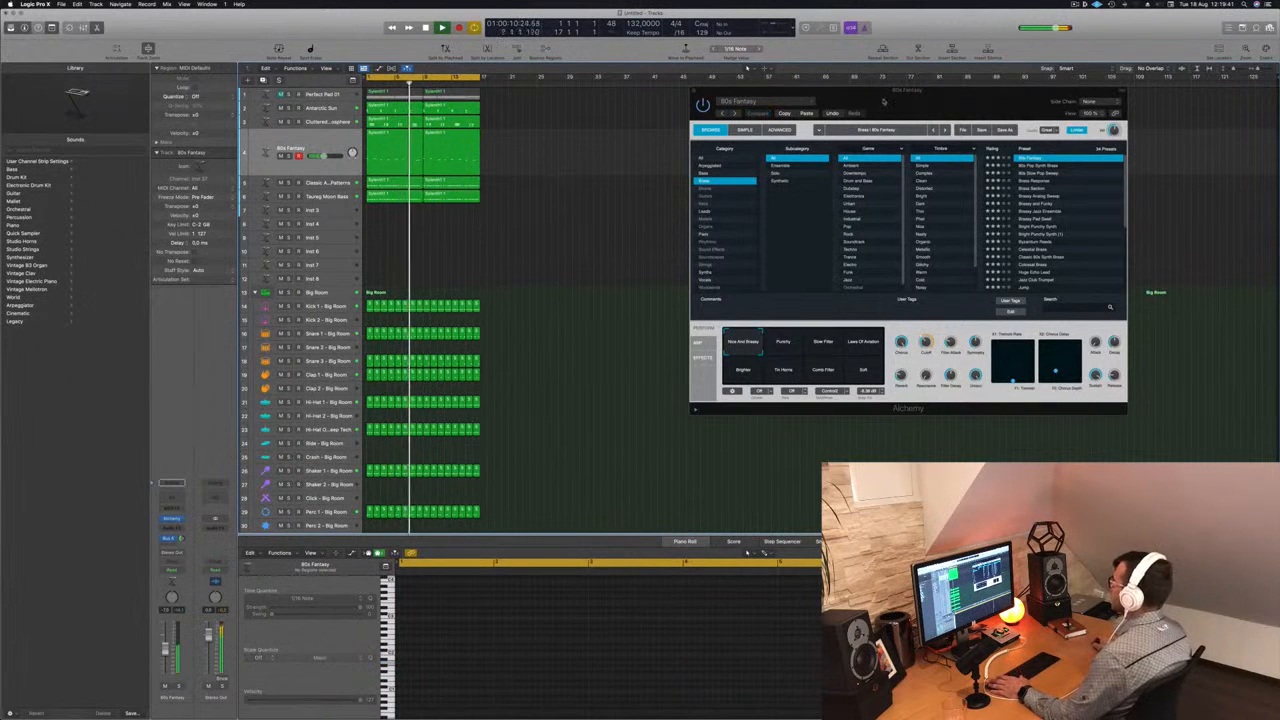
drag(882, 102, 888, 103)
click(700, 92)
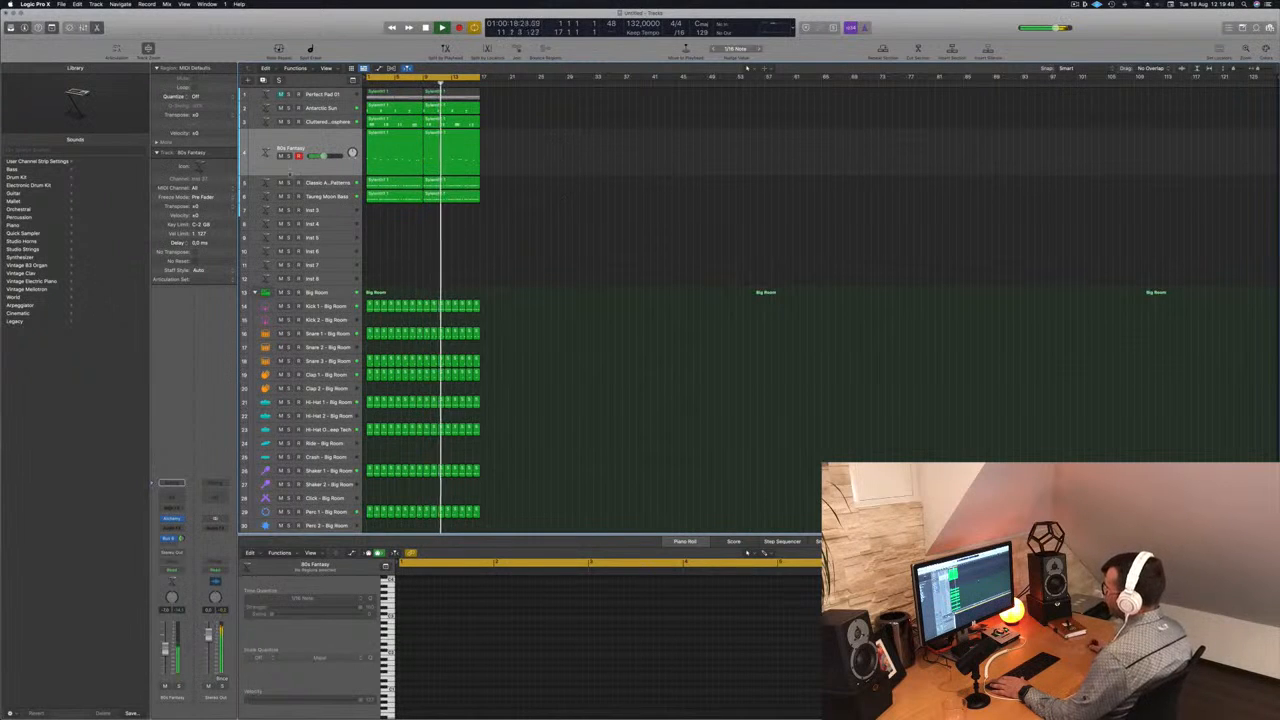
- Try routing the 80s Fantasy track's output to Bus 5, and set it back to Stereo Output
click(325, 143)
click(170, 538)
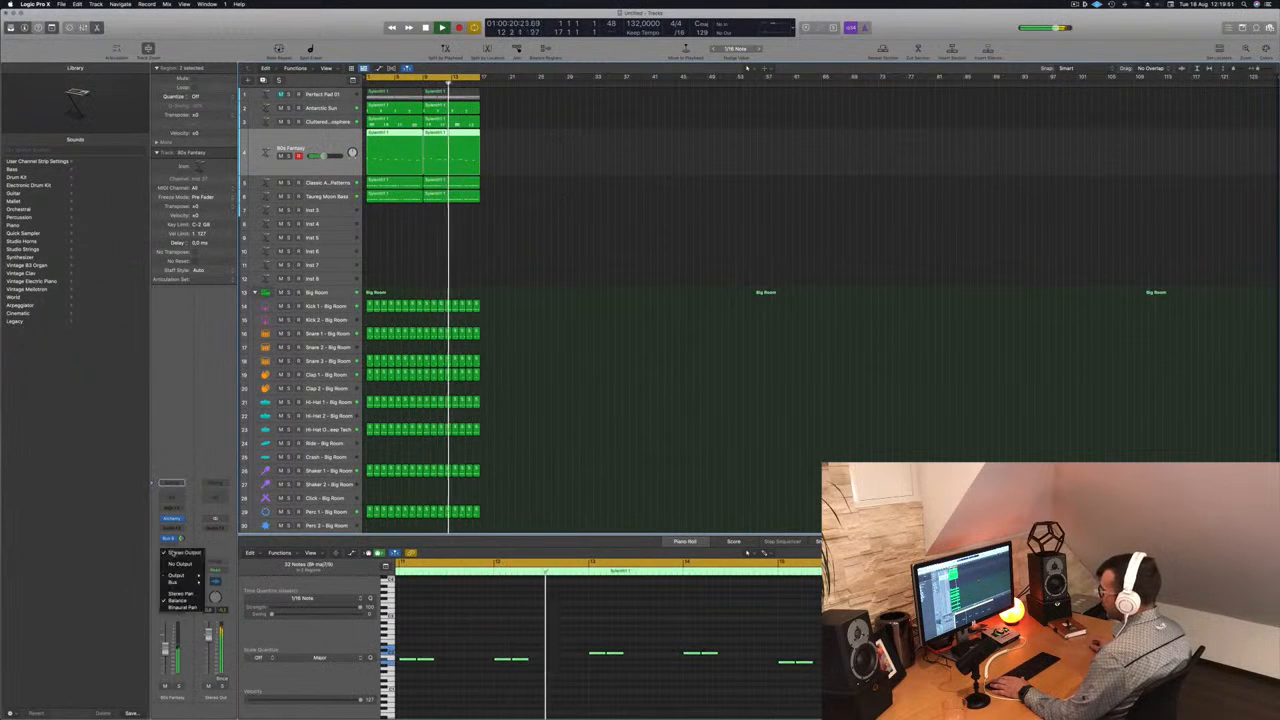
mouse_move(184, 580)
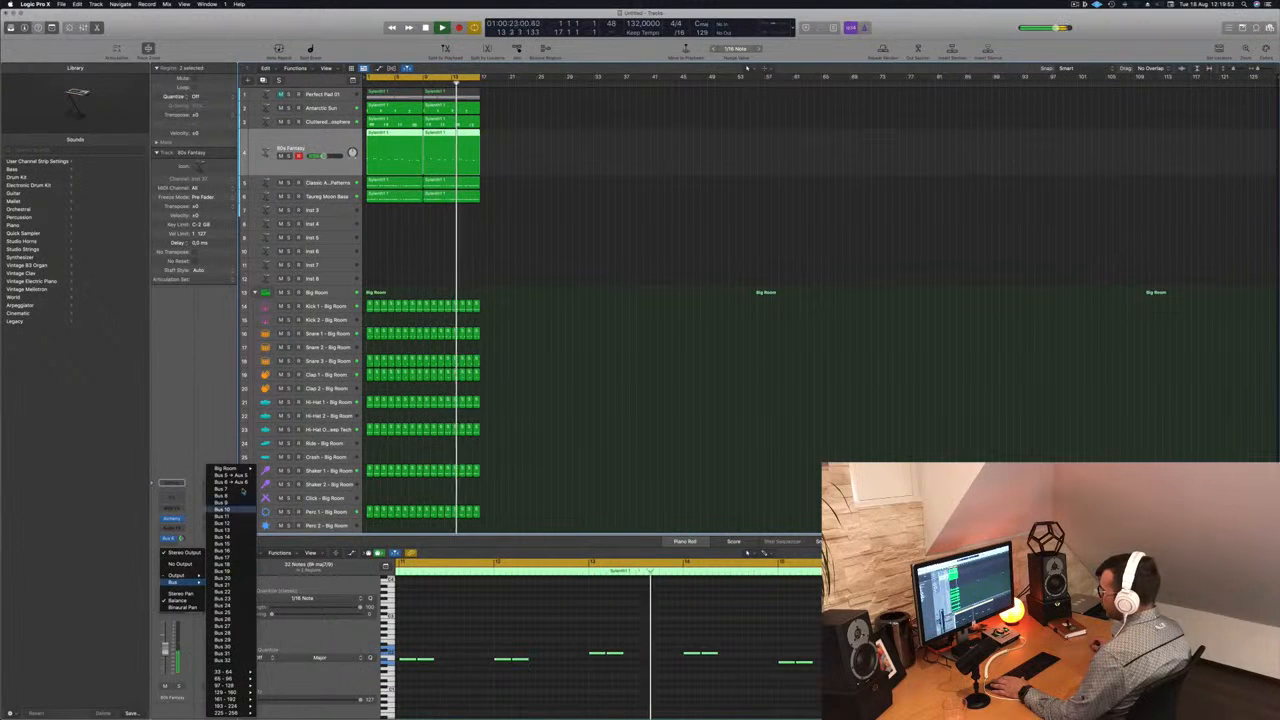
click(238, 476)
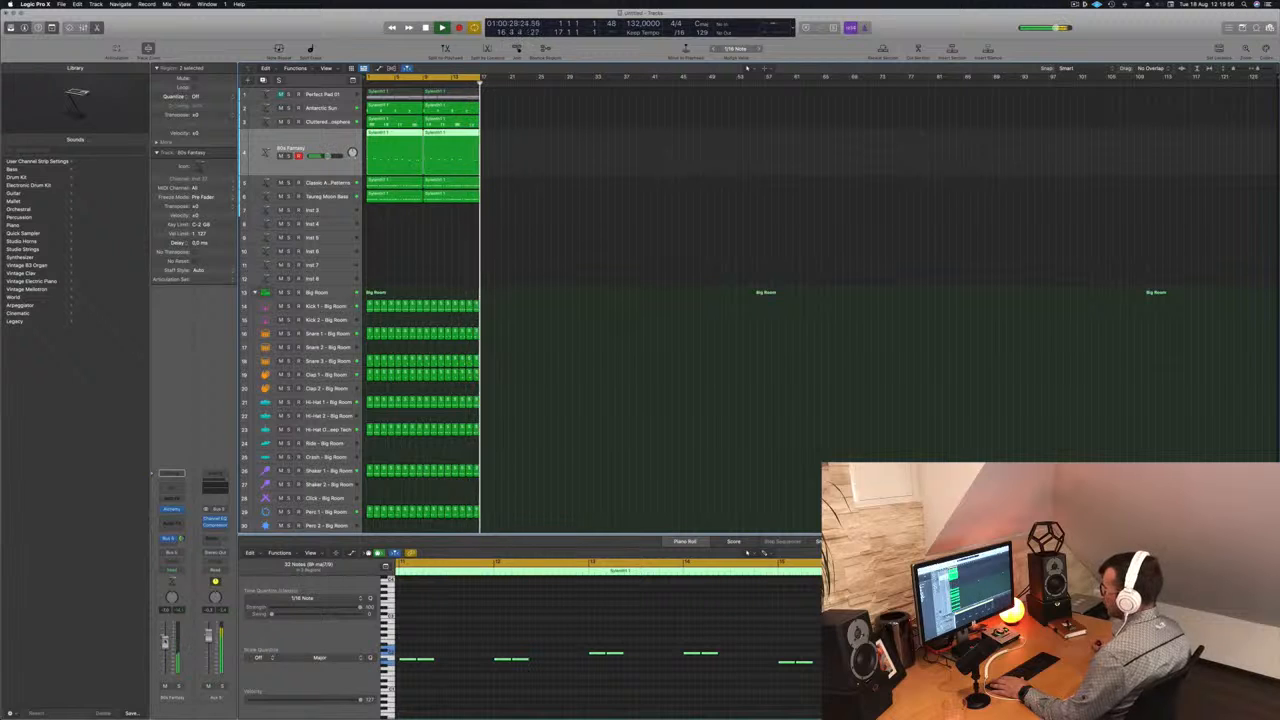
click(170, 538)
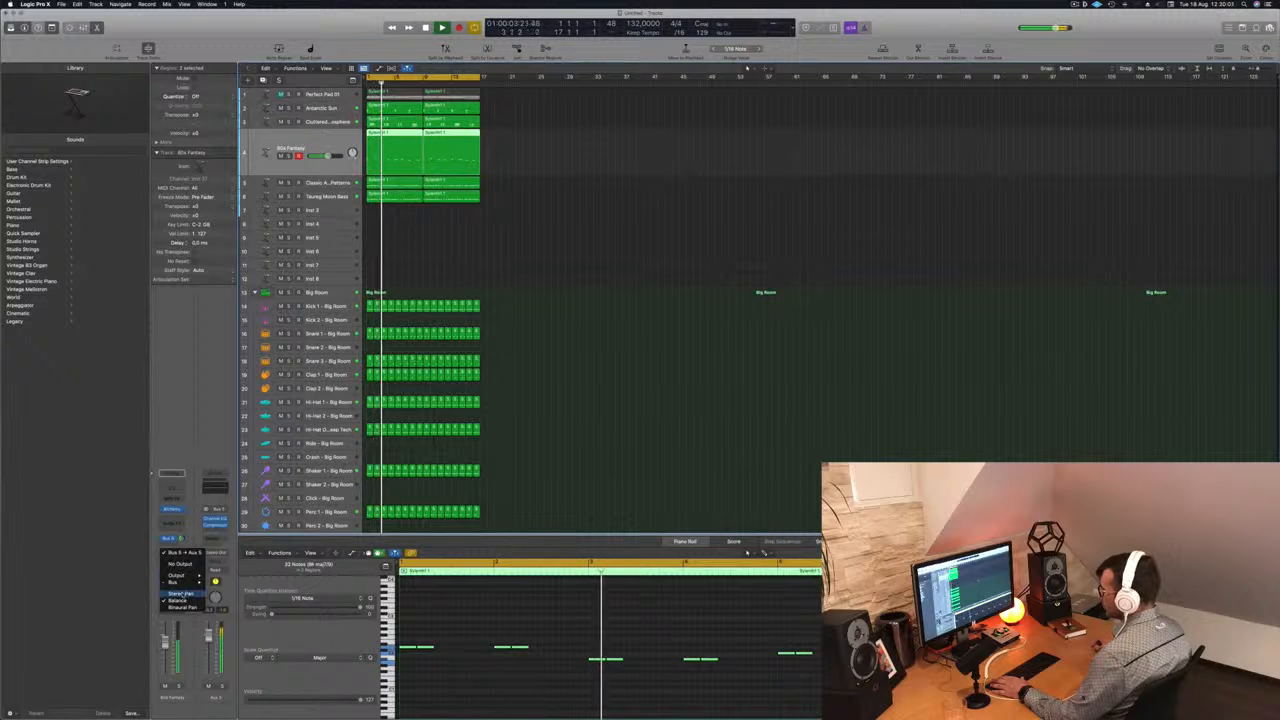
mouse_move(185, 583)
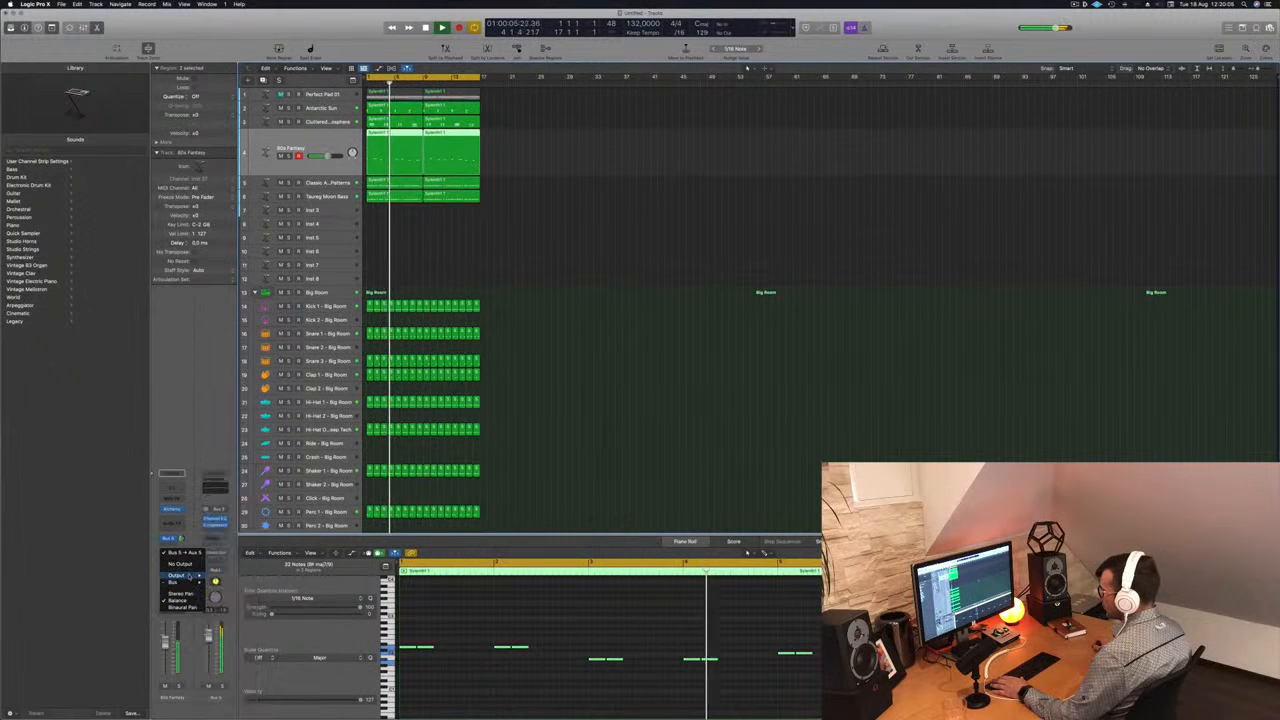
click(230, 576)
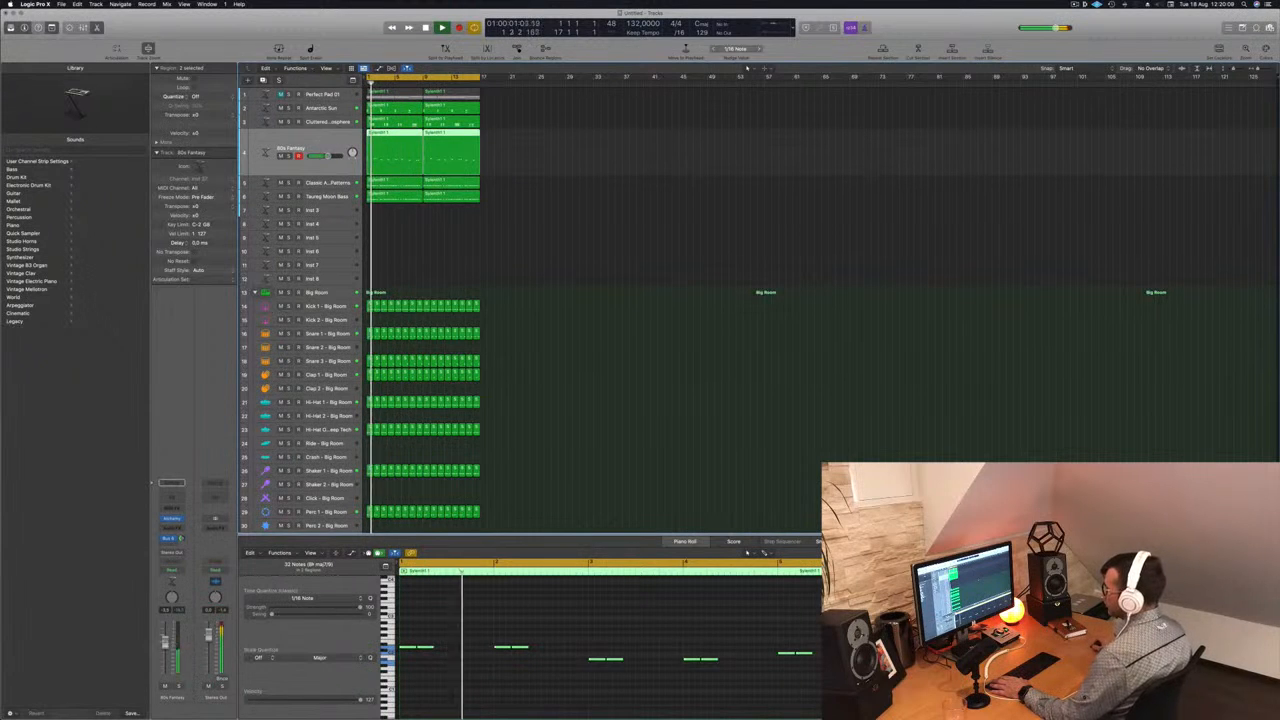
- Play the arrangement from the start to check how the 80s Fantasy track sits with the other parts
click(541, 228)
key(Return)
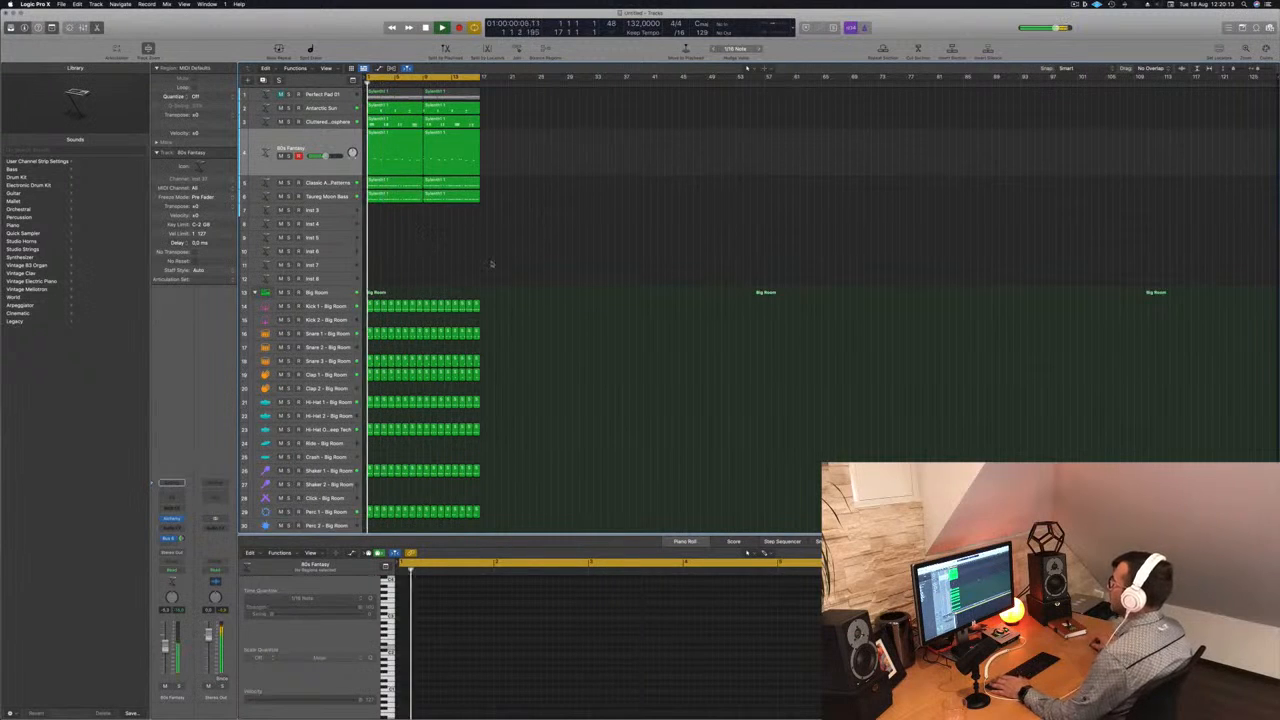
click(317, 141)
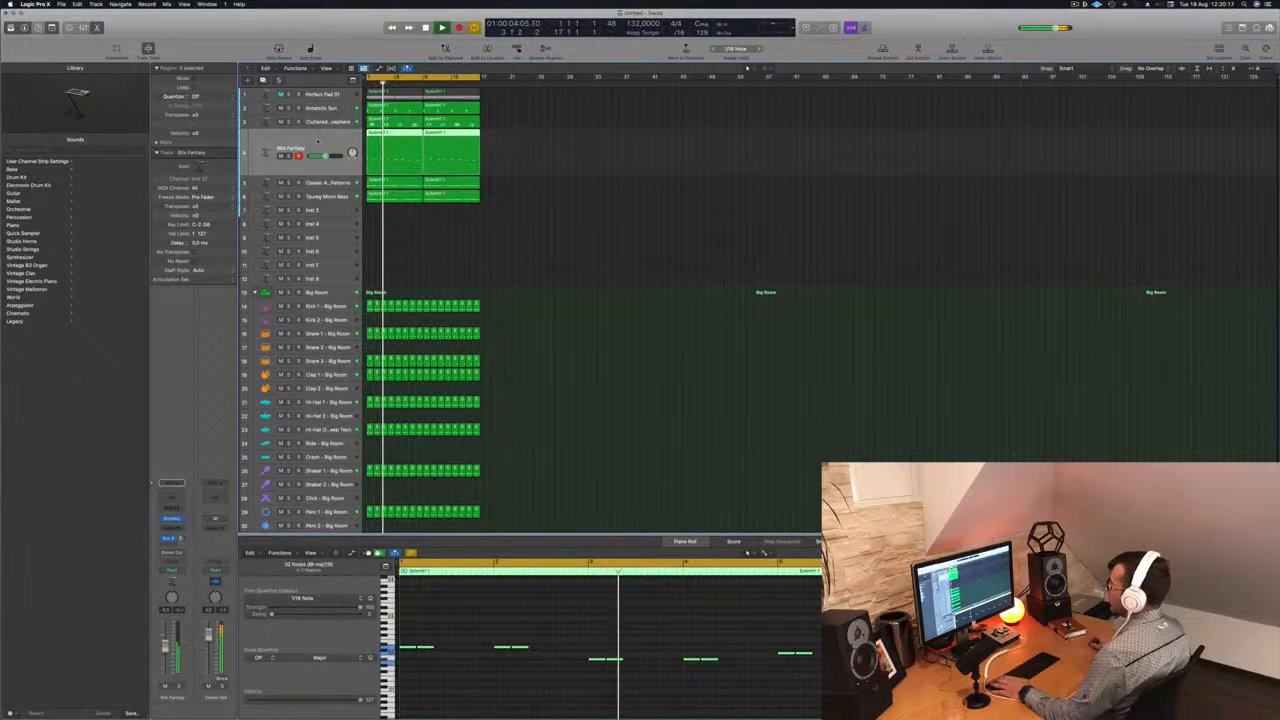
- Duplicate the muted Perfect Pad 01 track together with both of its regions, and unmute the duplicate
click(330, 94)
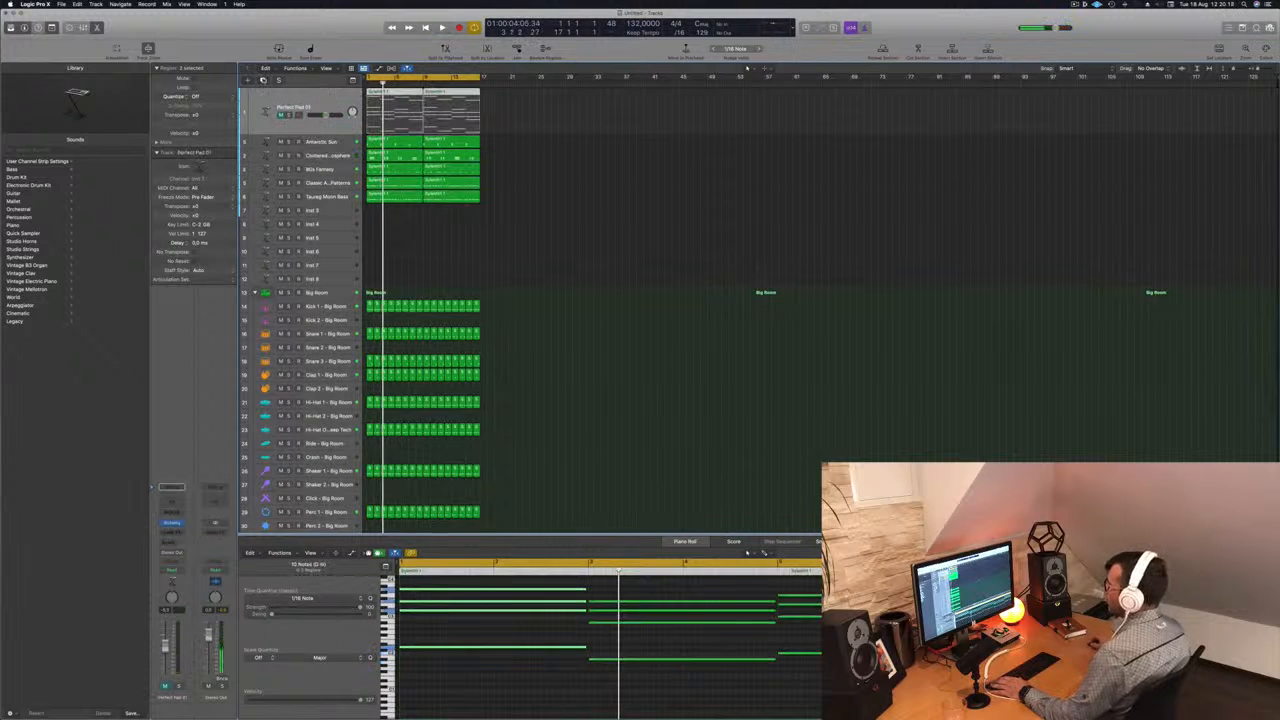
key(super+d)
click(472, 94)
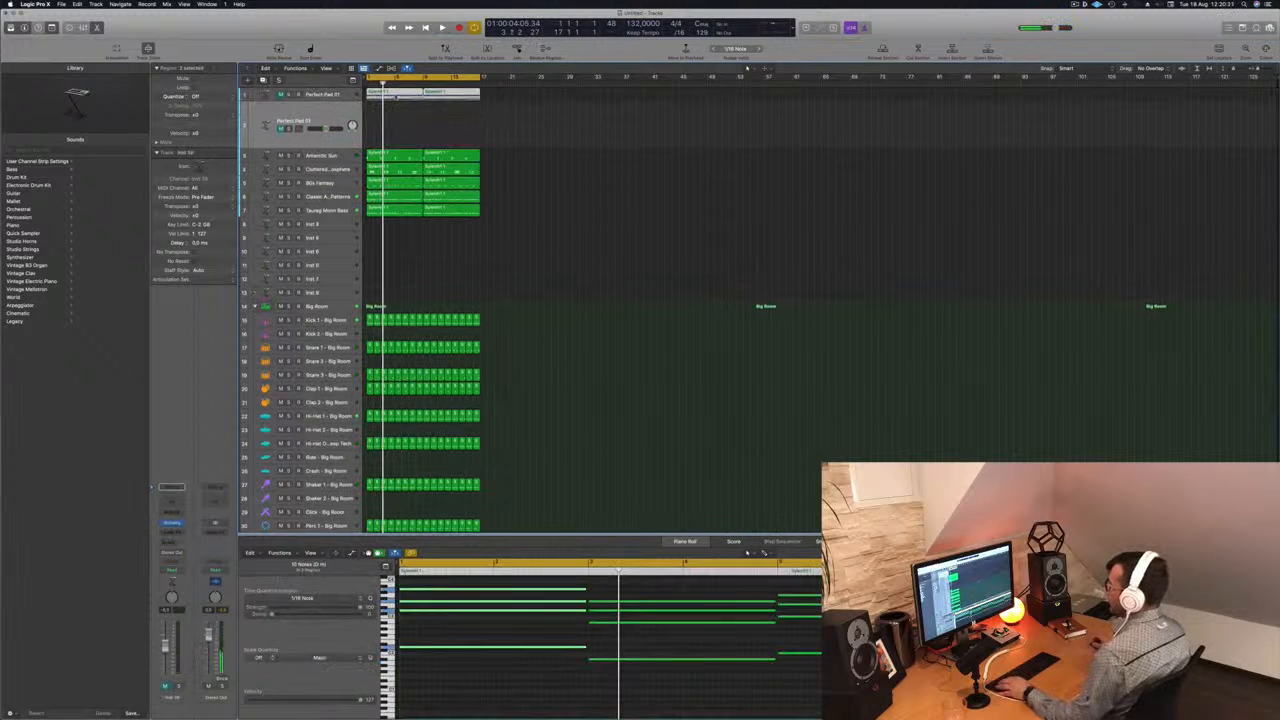
mouse_move(396, 96)
mouse_down()
mouse_move(393, 128)
mouse_move(395, 95)
mouse_move(396, 118)
mouse_up()
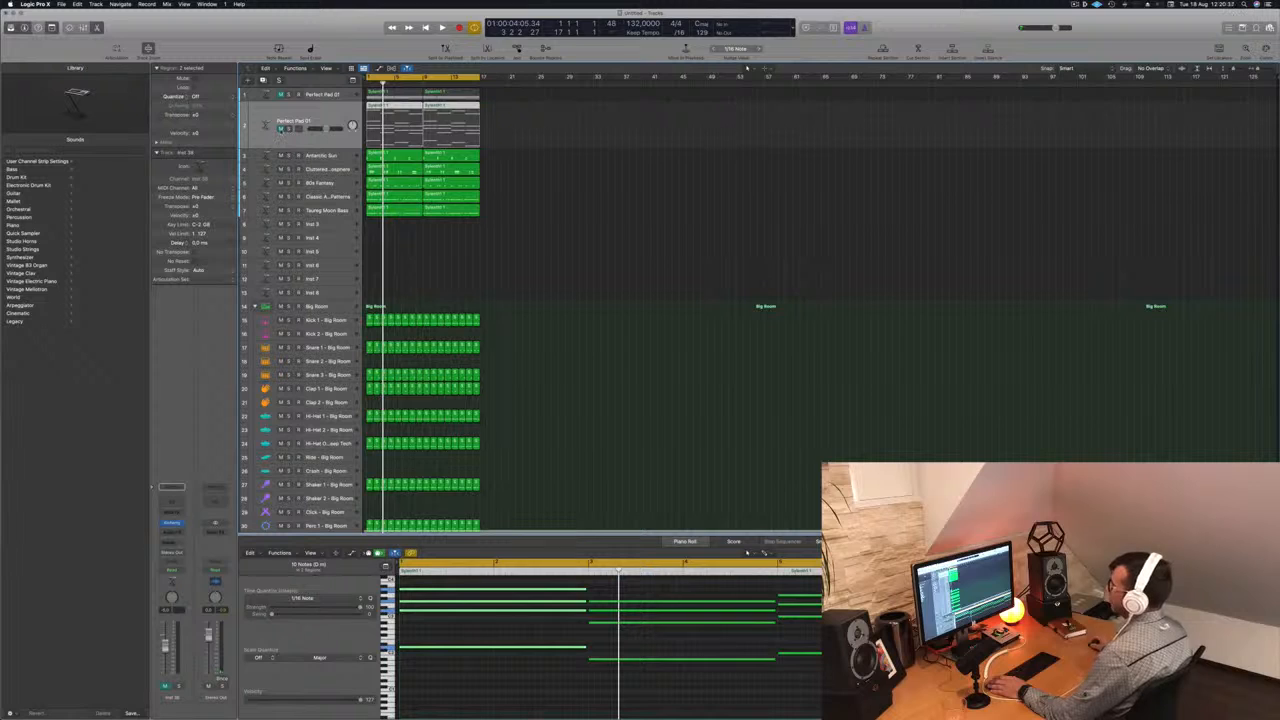
click(281, 129)
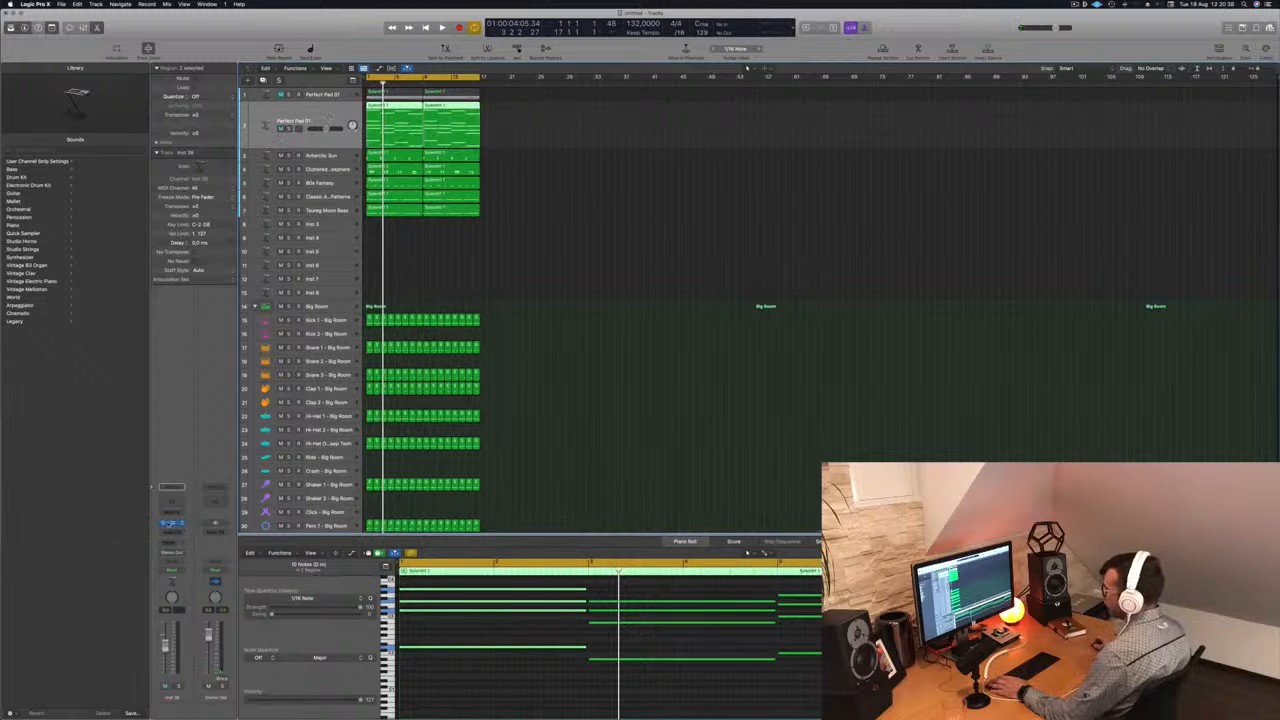
- Open Alchemy on the duplicated pad track and limit its preset browser to the Arpeggiated category
key(v)
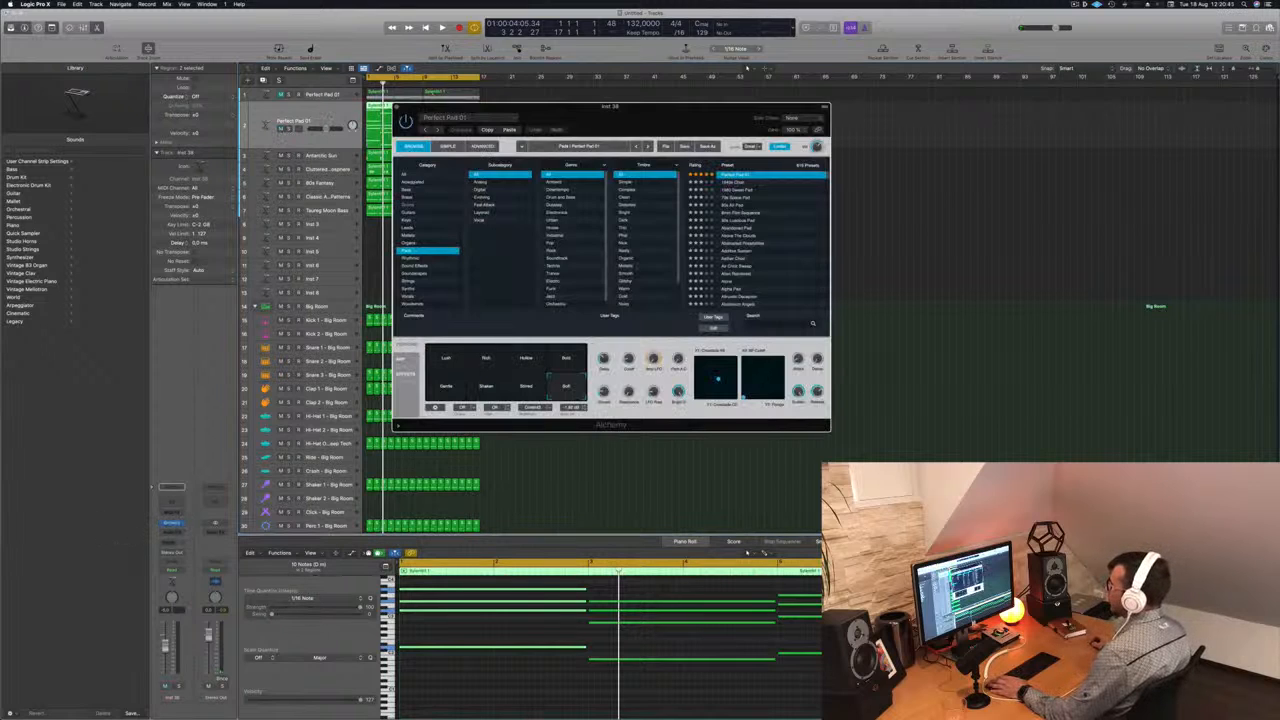
drag(597, 120, 723, 147)
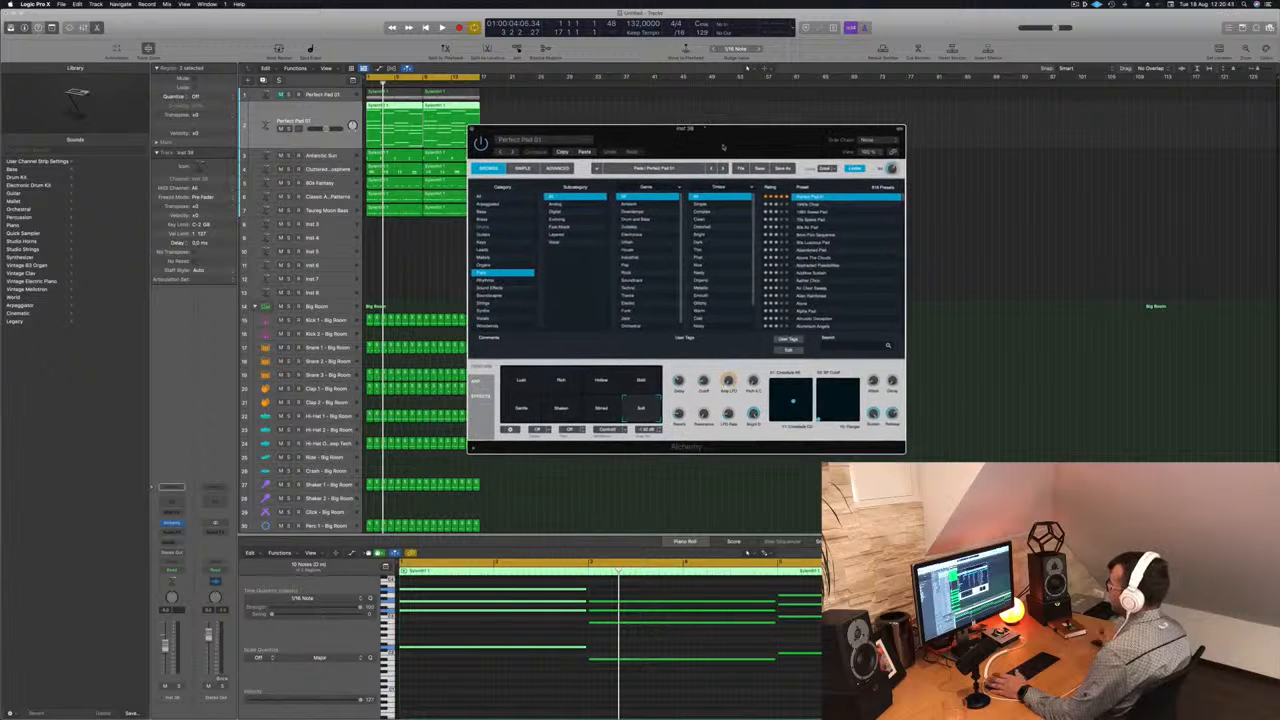
click(494, 205)
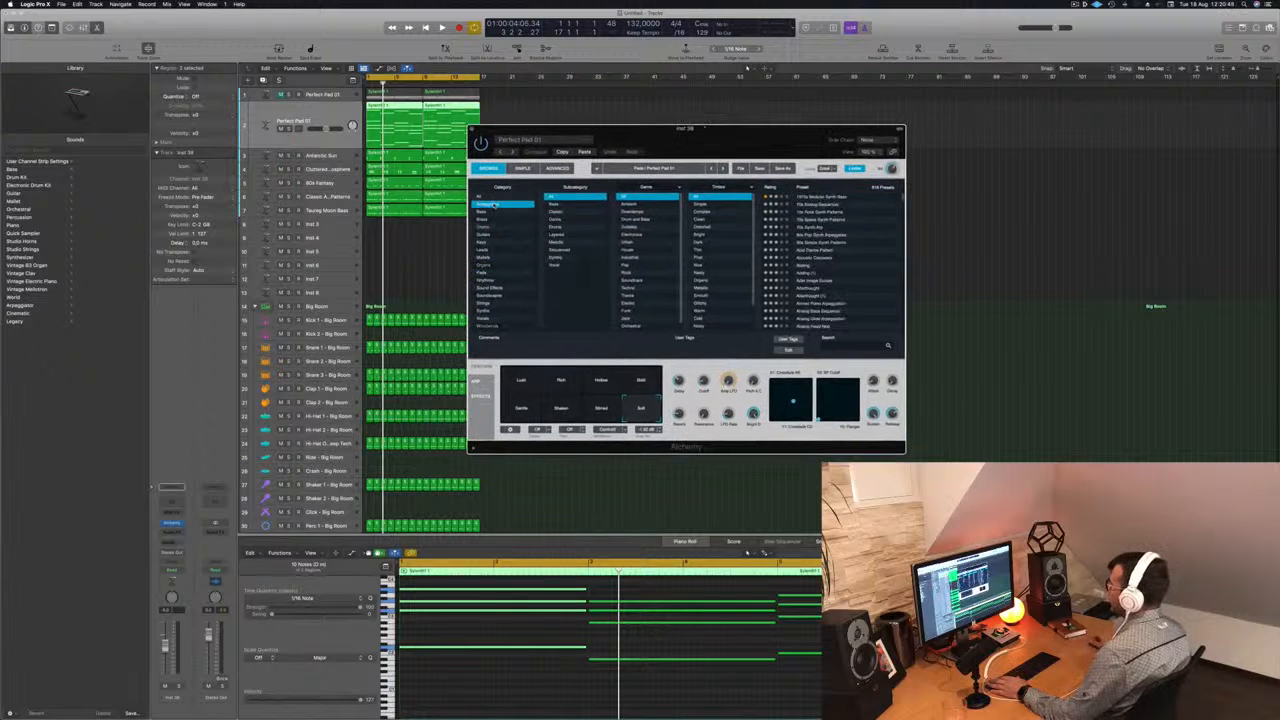
- Load the 1970s Analog Arp preset on the duplicated pad track and audition it with the full arrangement
scroll(845, 203, up, 1)
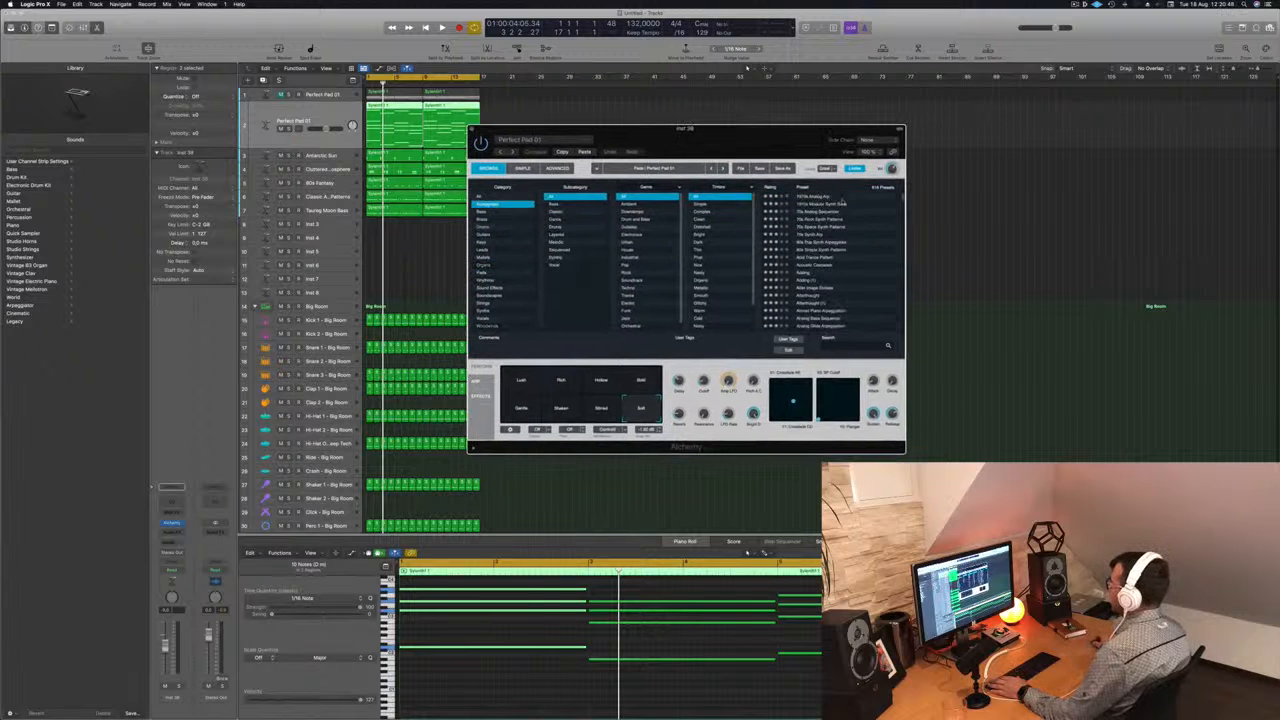
click(823, 196)
click(258, 597)
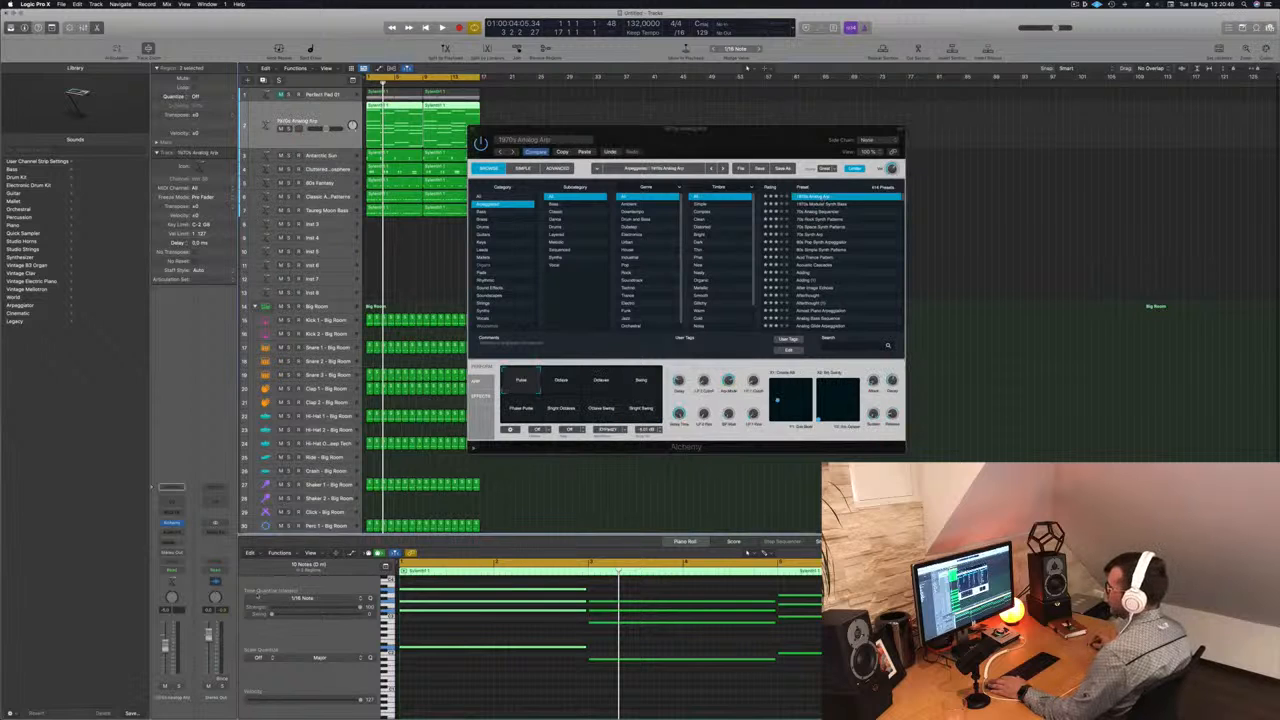
key(space)
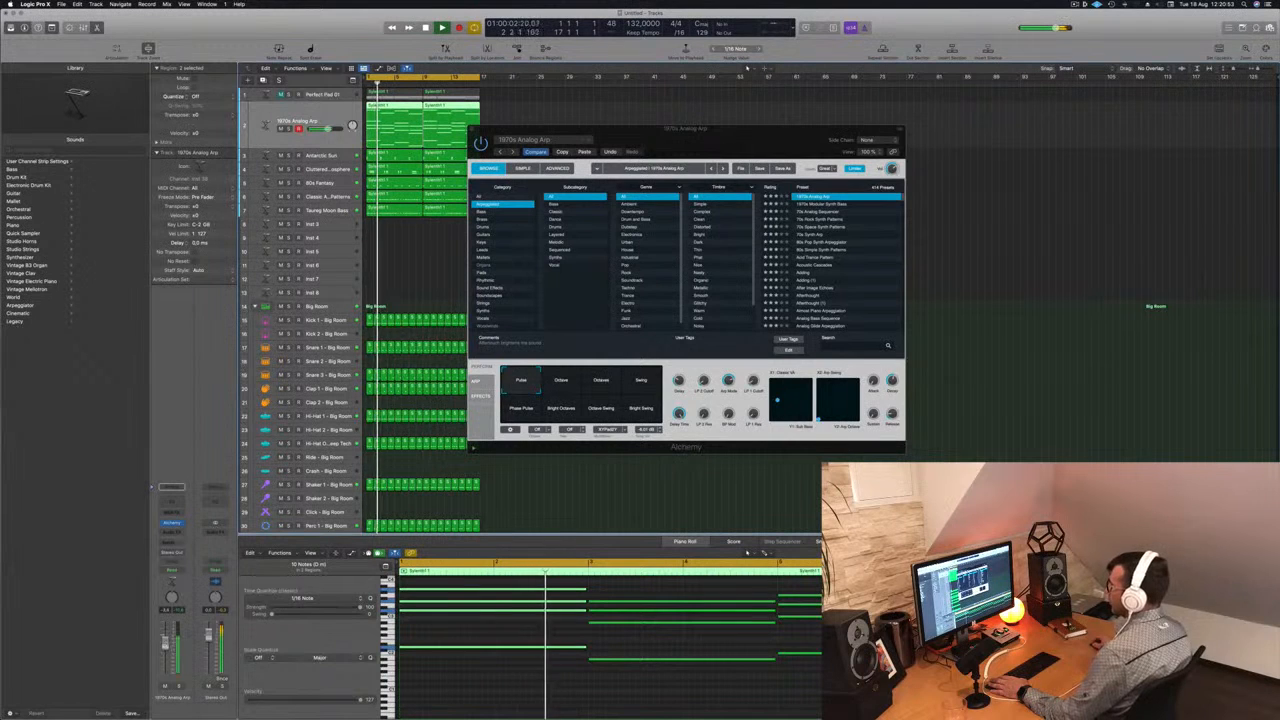
drag(744, 143, 774, 136)
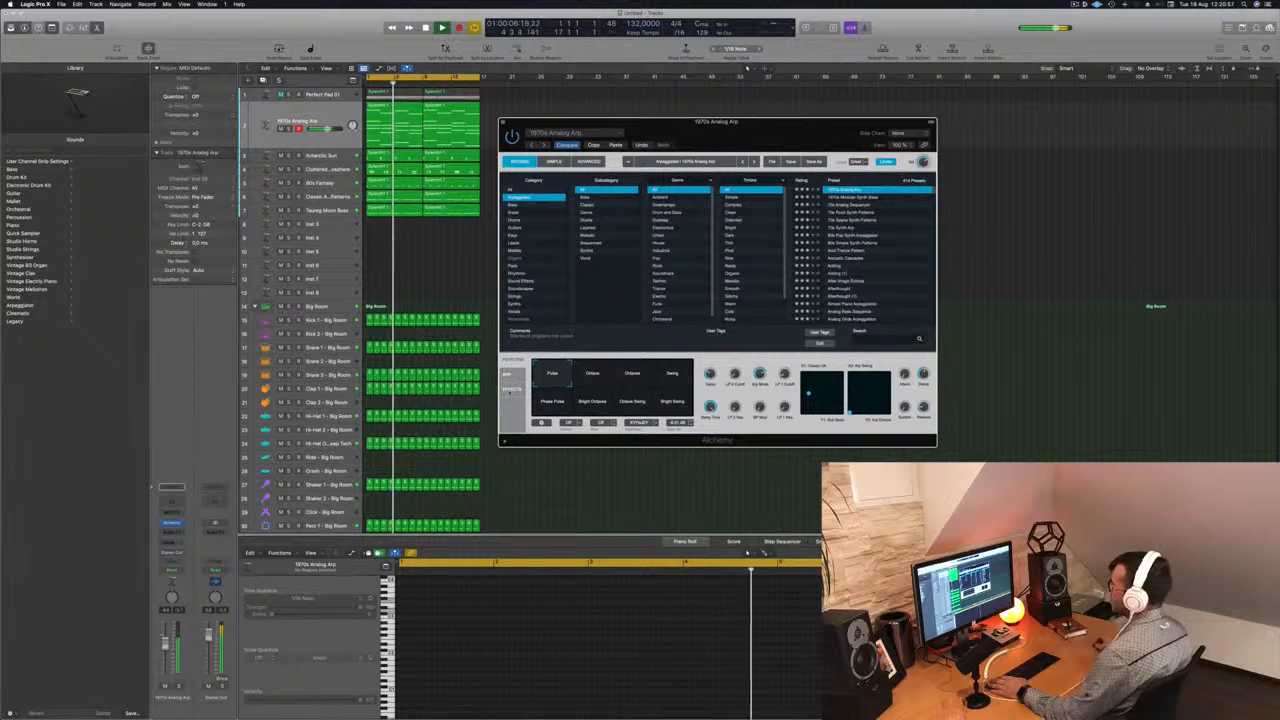
click(585, 487)
drag(694, 137, 717, 131)
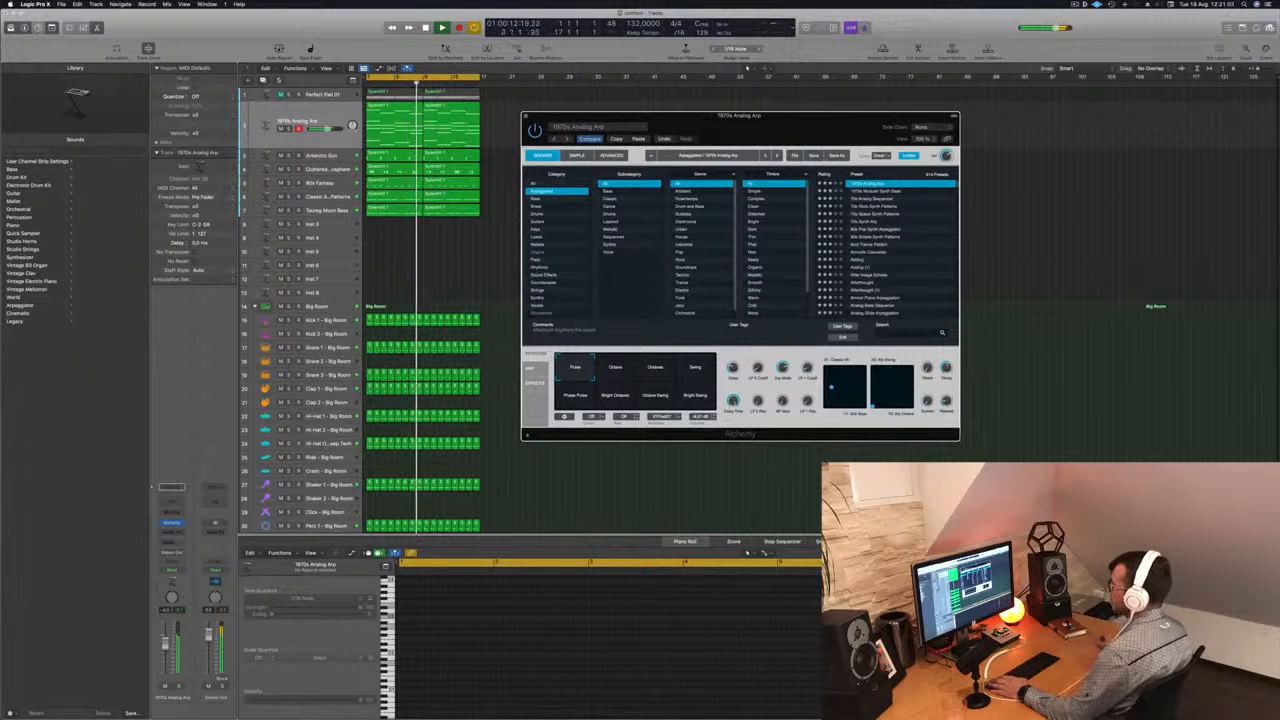
click(612, 443)
click(765, 368)
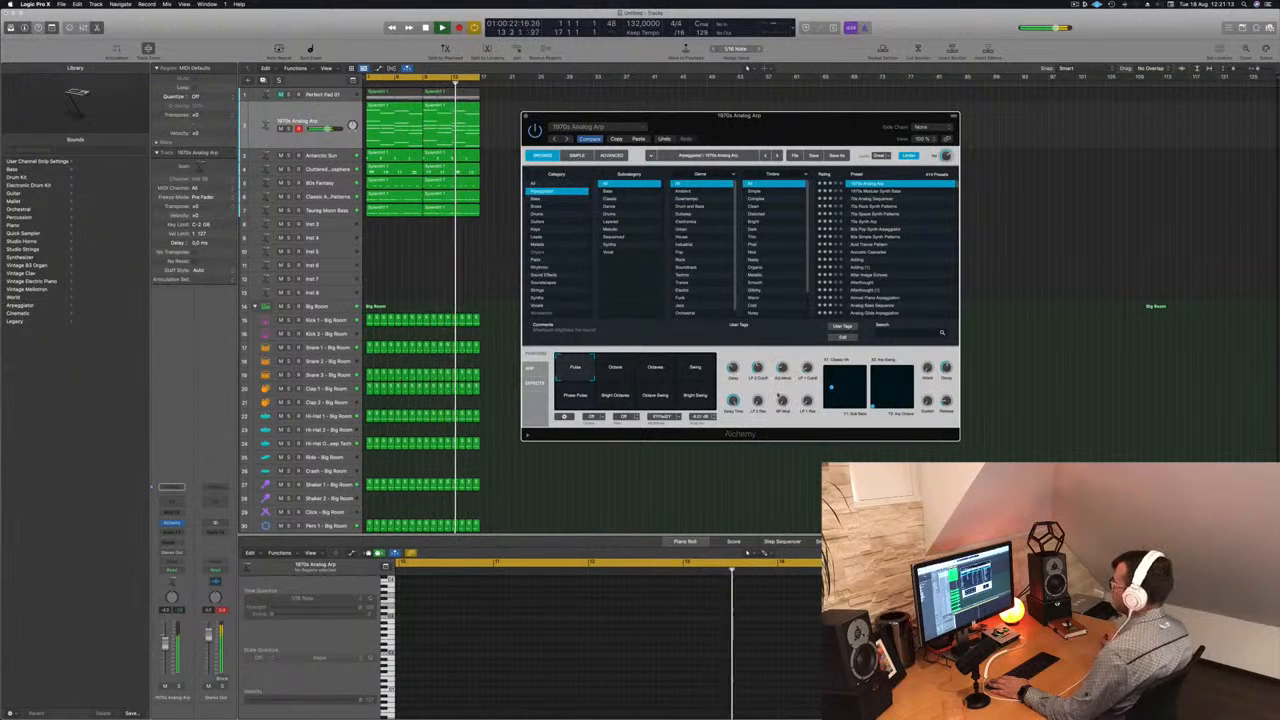
- Load the 1970s Modular Synth Bass preset and audition its Sequence and Glide snapshots during playback
click(872, 191)
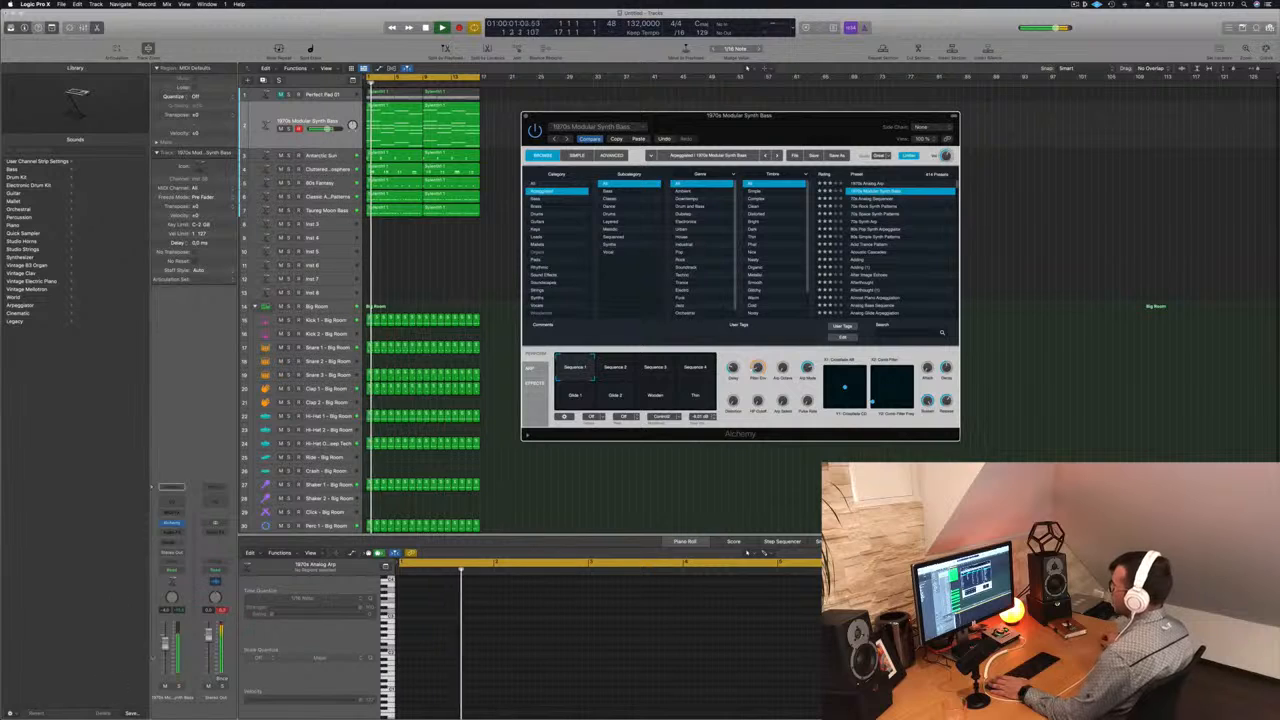
click(328, 129)
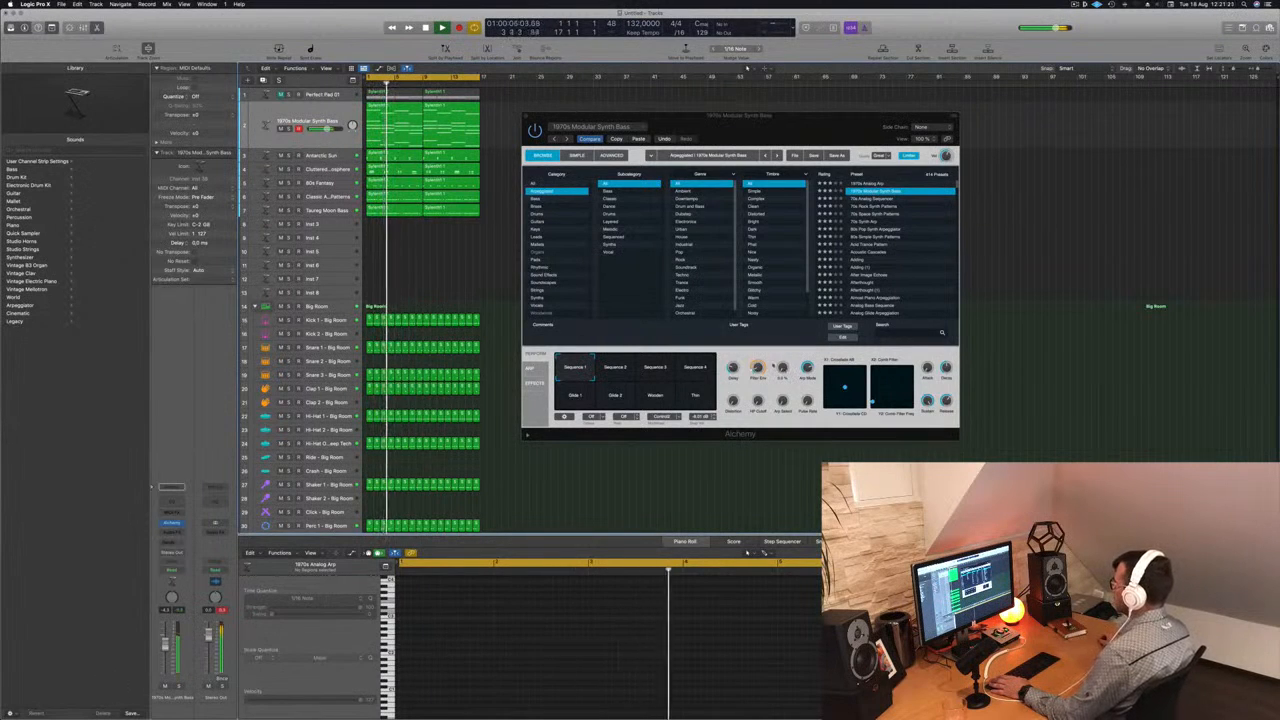
click(615, 367)
click(655, 367)
click(695, 367)
click(570, 398)
click(617, 399)
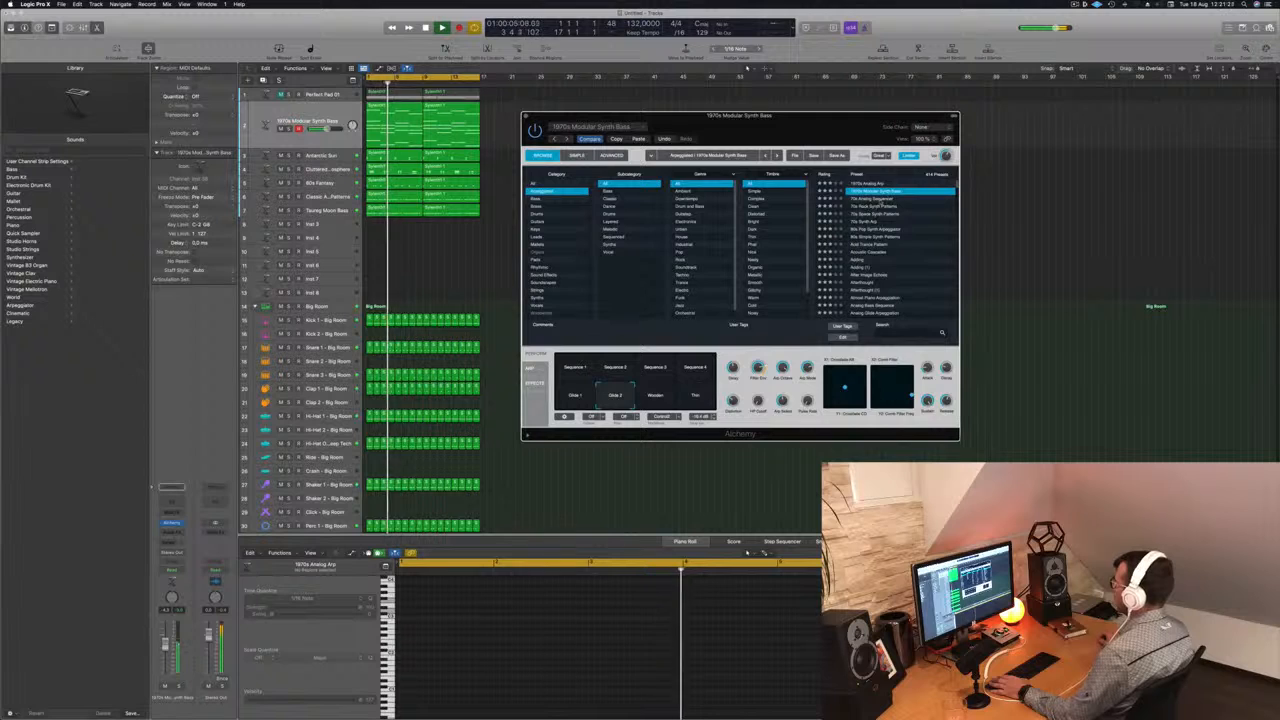
- Load the 70s Analog Sequencer preset, restart playback and audition several of its snapshots, including Fast Octaves and Soft Buzz
click(880, 200)
key(space)
key(space)
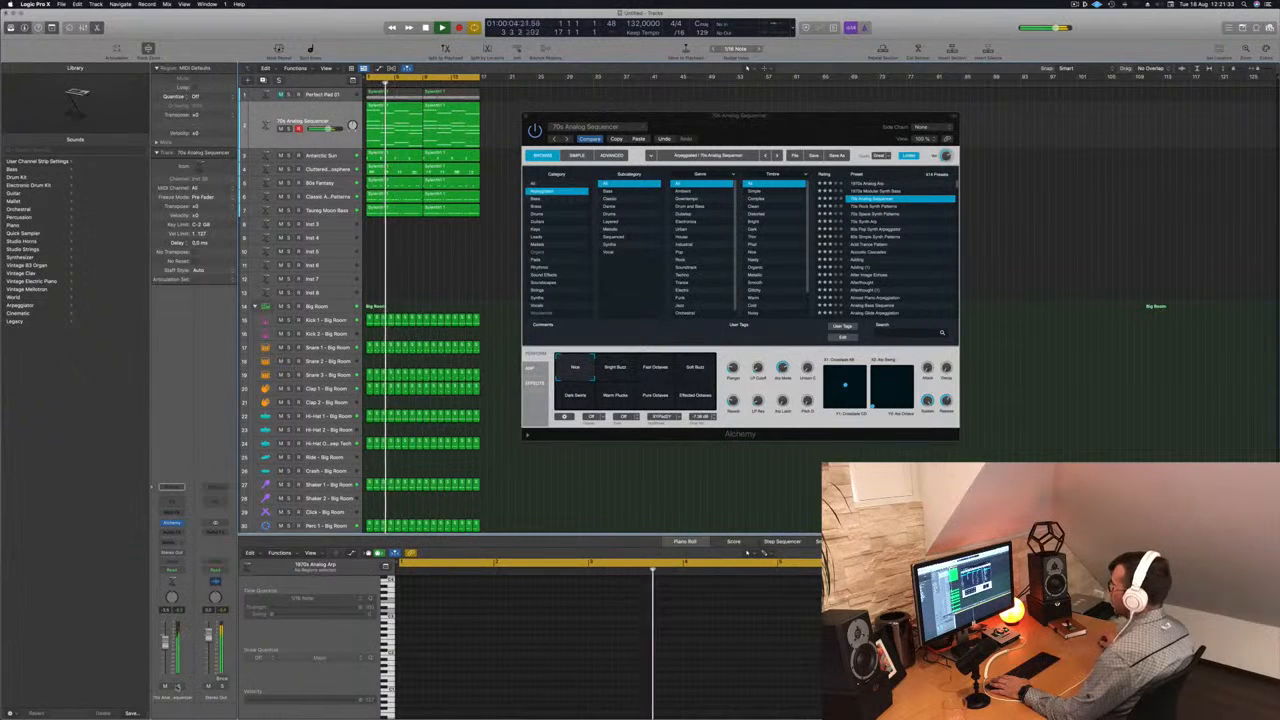
click(655, 367)
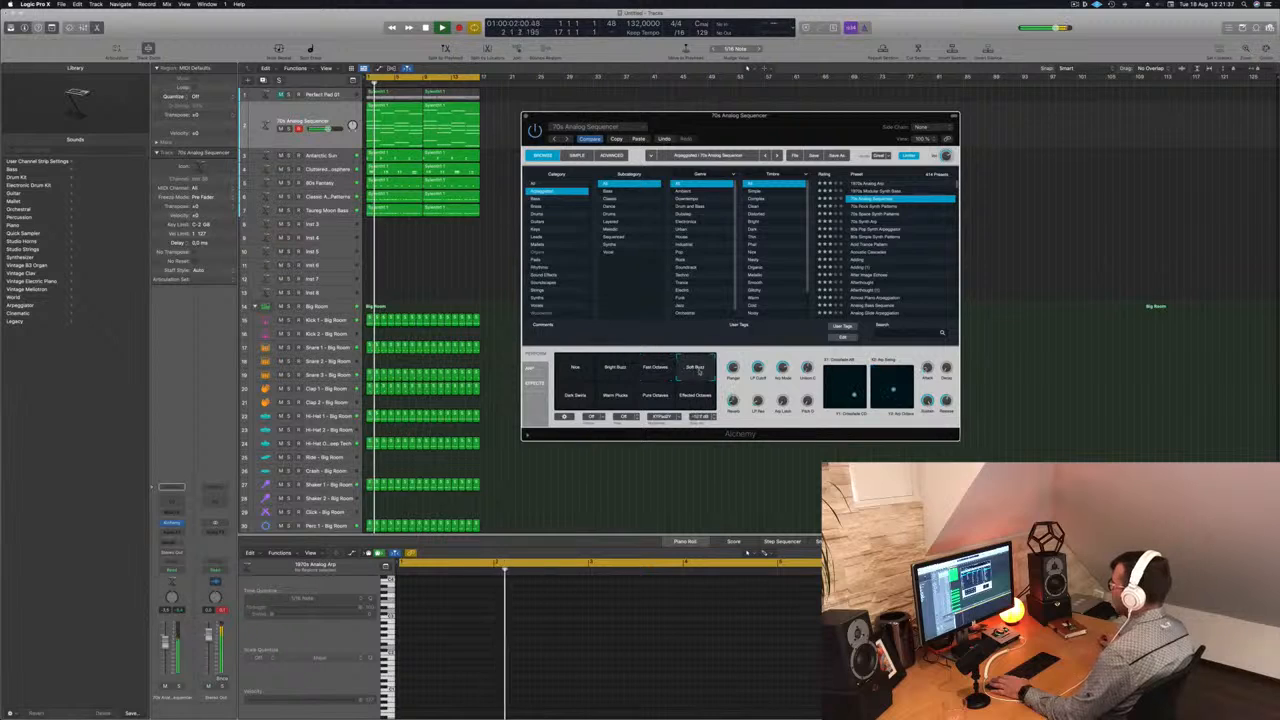
click(577, 396)
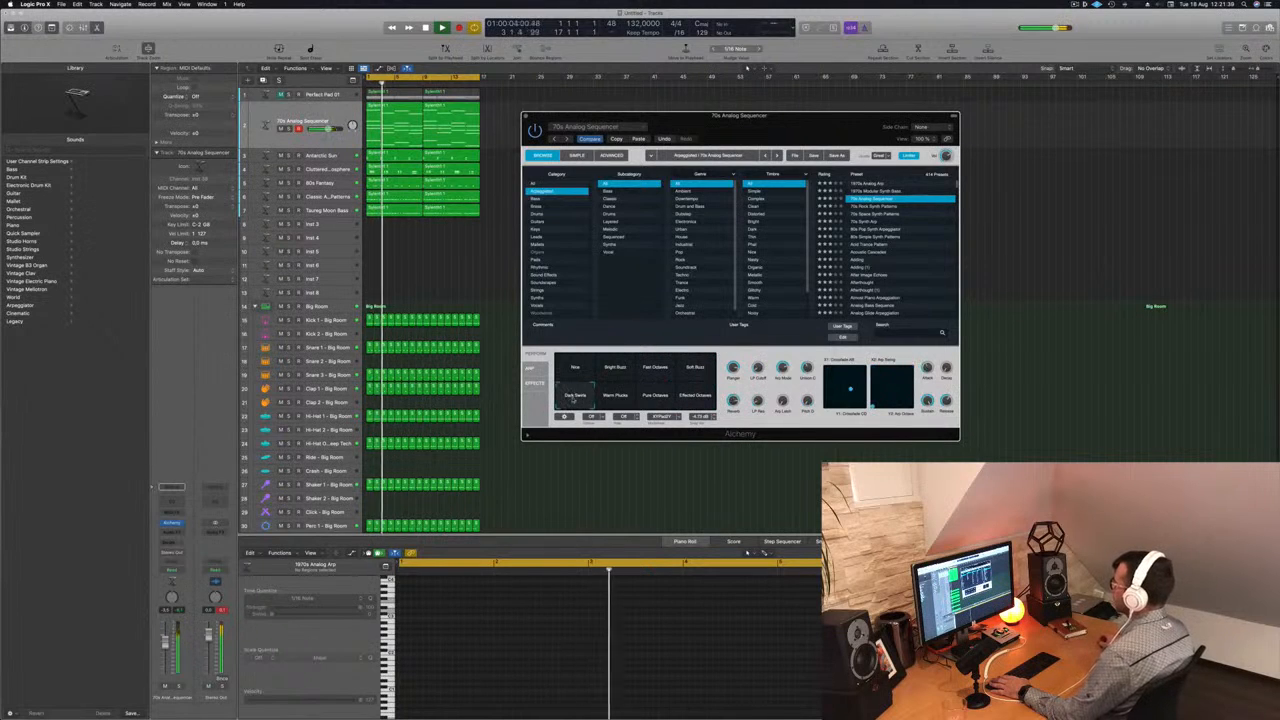
- Load the 70s Rock Synth Patterns preset and try out its performance controls while the arrangement plays
click(873, 206)
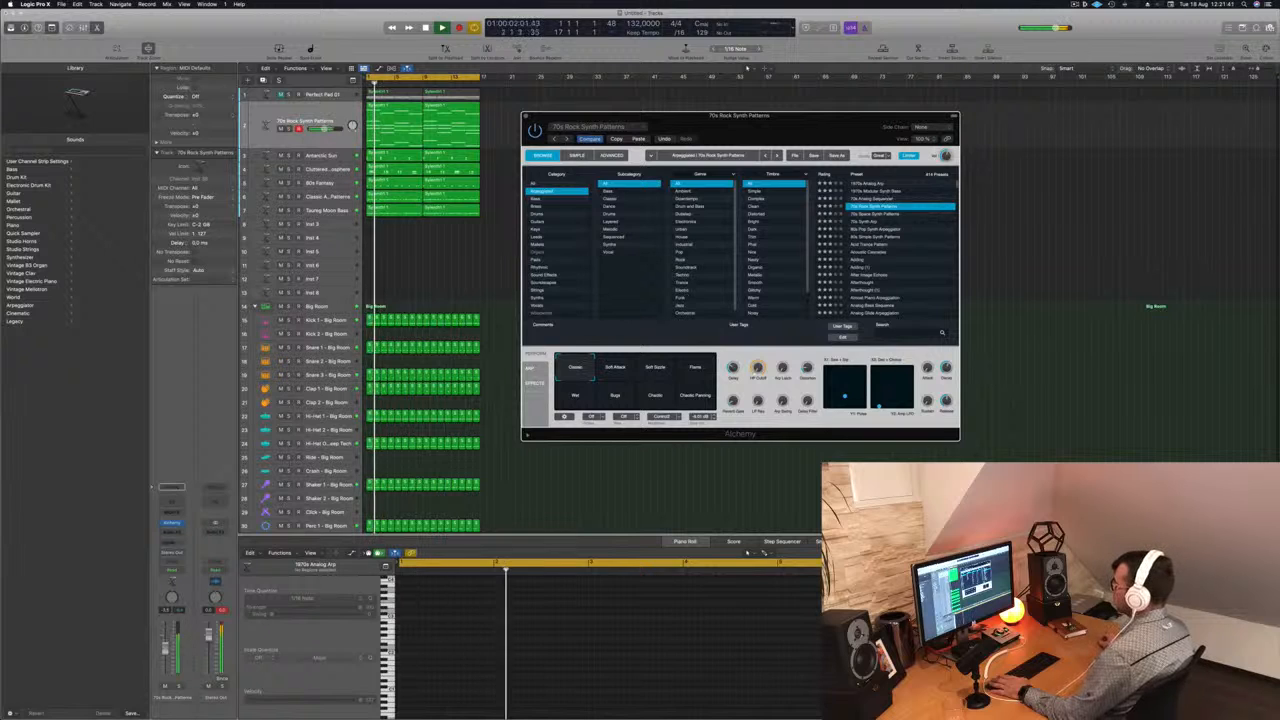
click(760, 369)
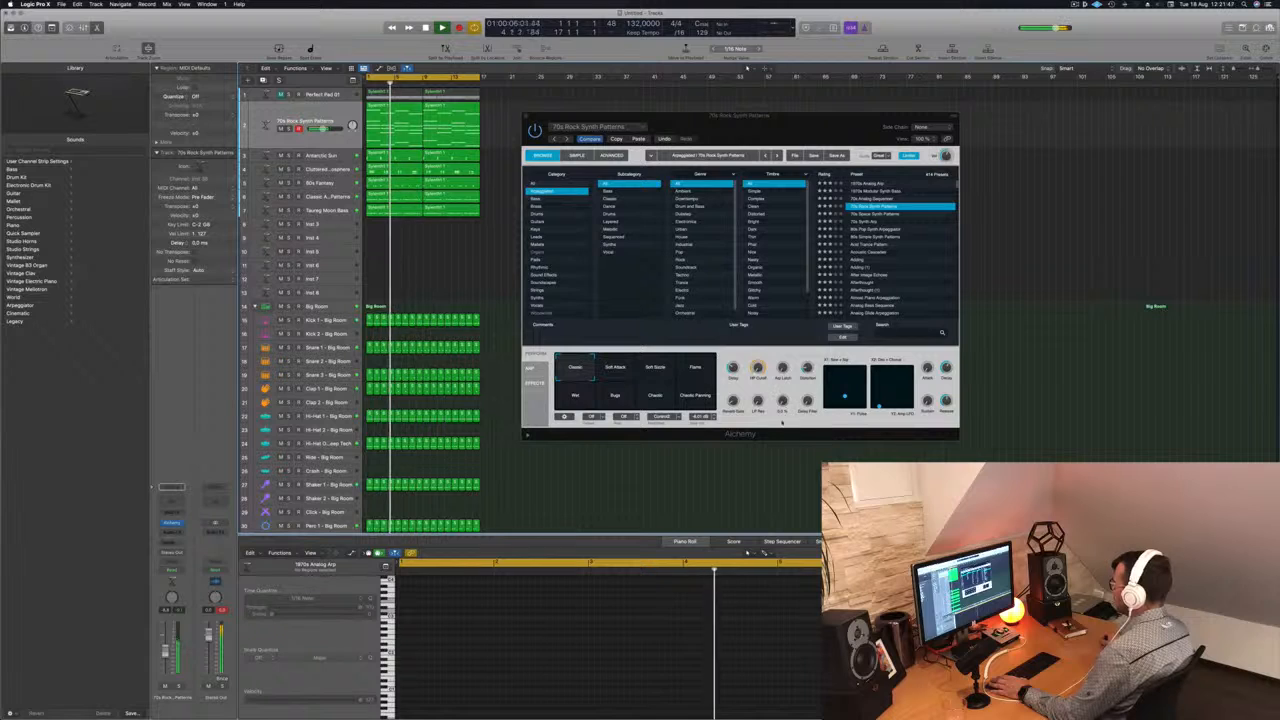
click(781, 353)
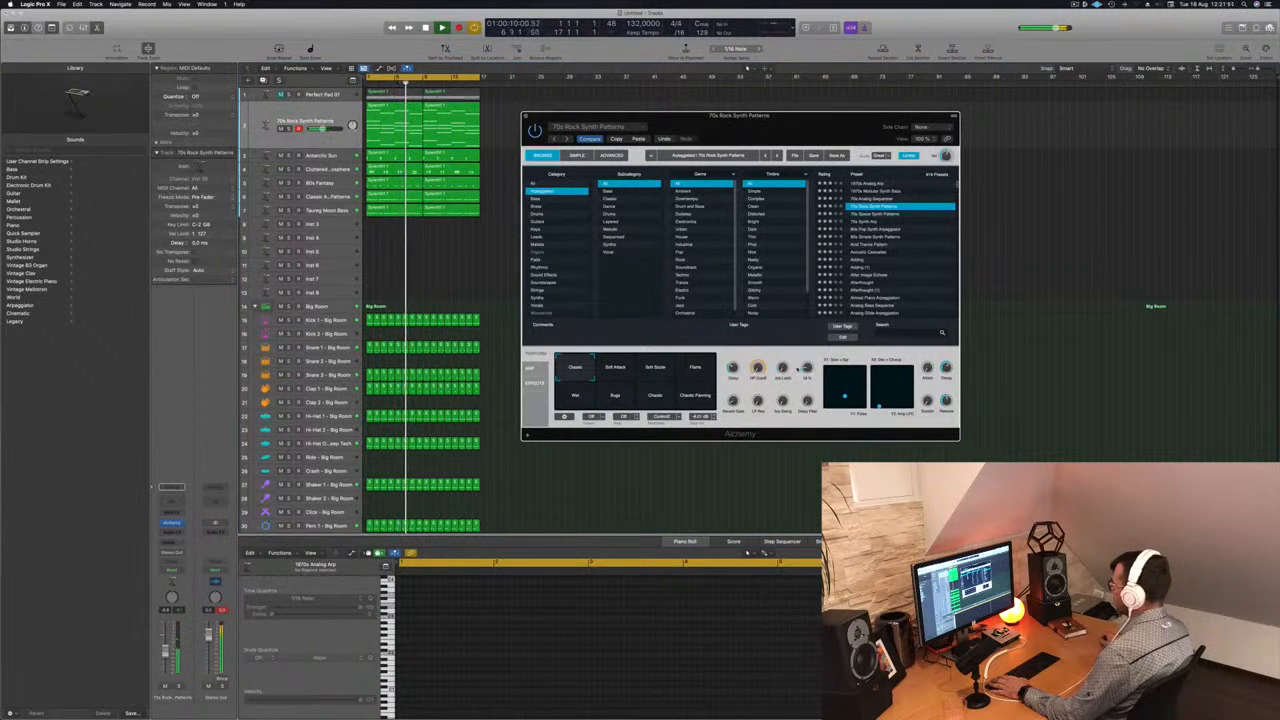
key(space)
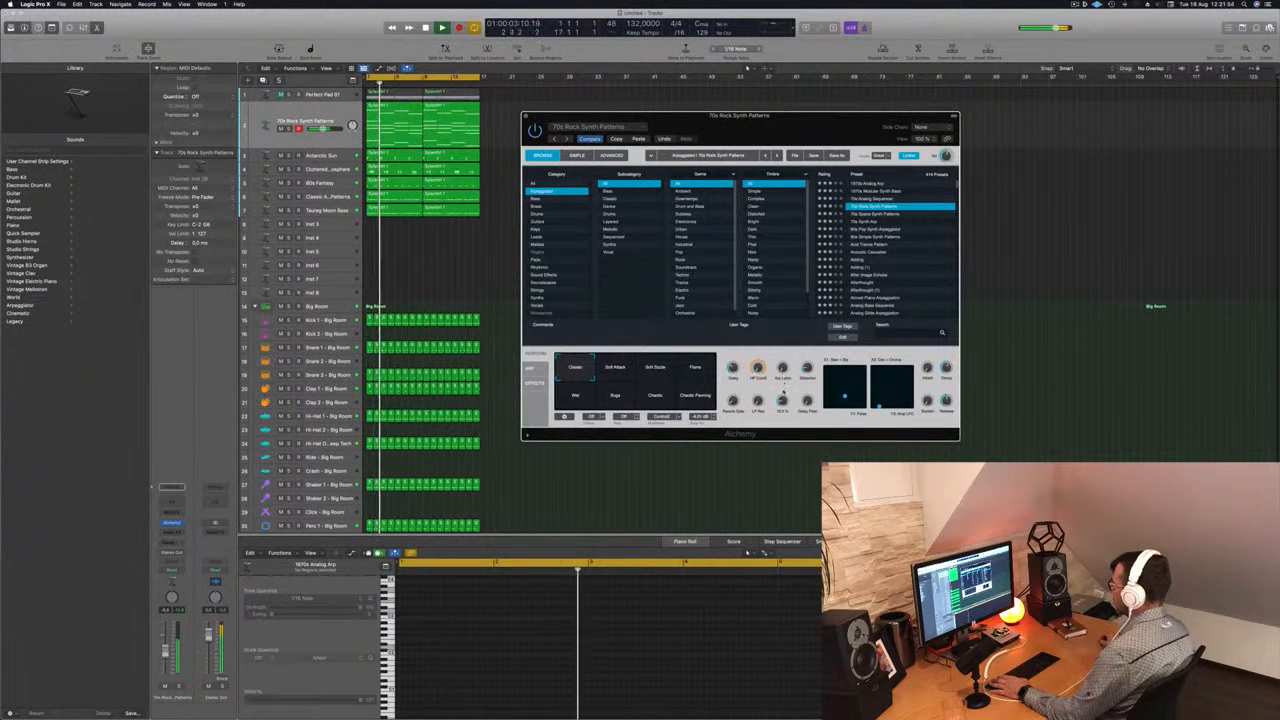
- Audition the 70s Space Synth Patterns, 70s Synth Arp, 80s Pop Synth Arpeggiator and Acid Trance Pattern presets in the arrangement
key(Down)
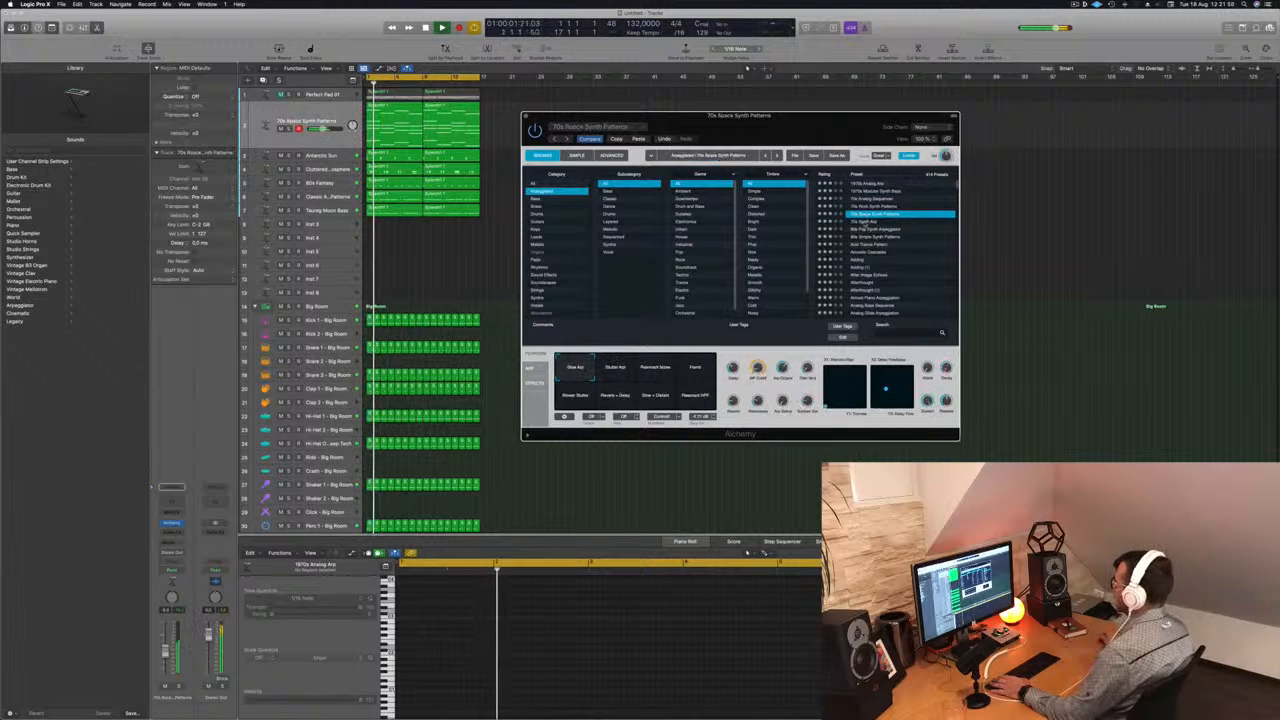
key(Down)
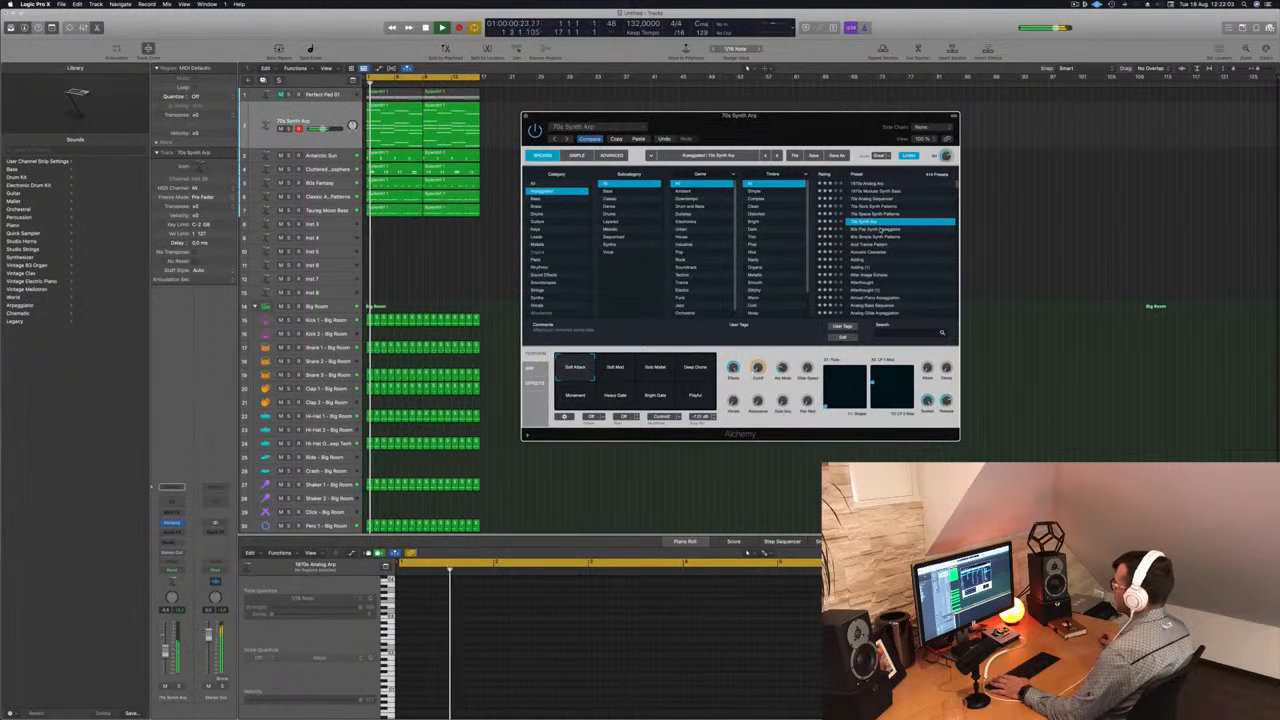
click(876, 230)
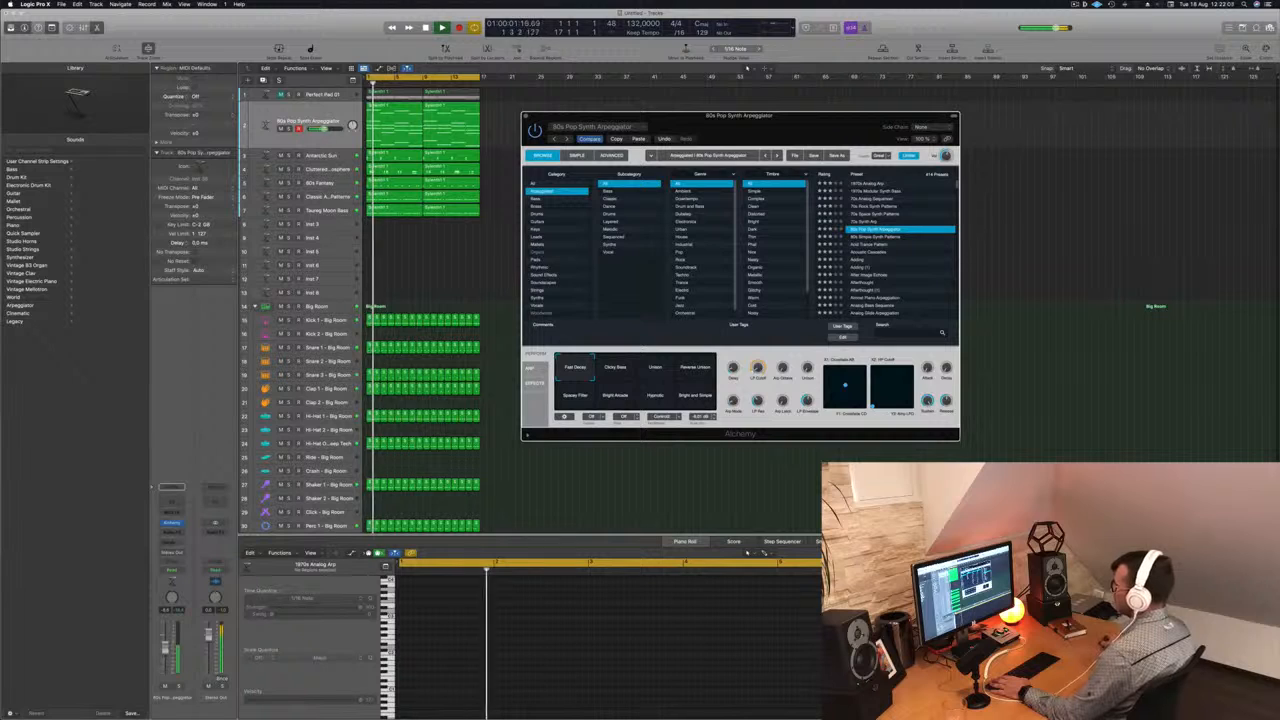
click(850, 480)
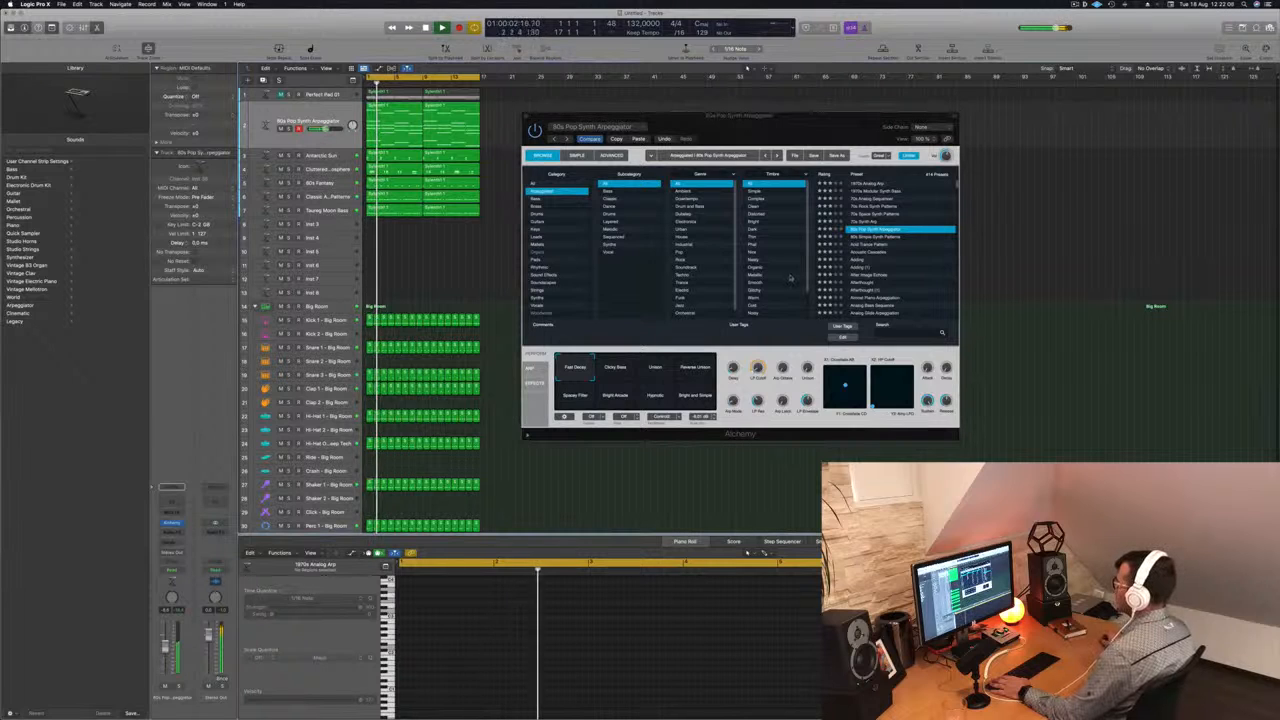
click(868, 245)
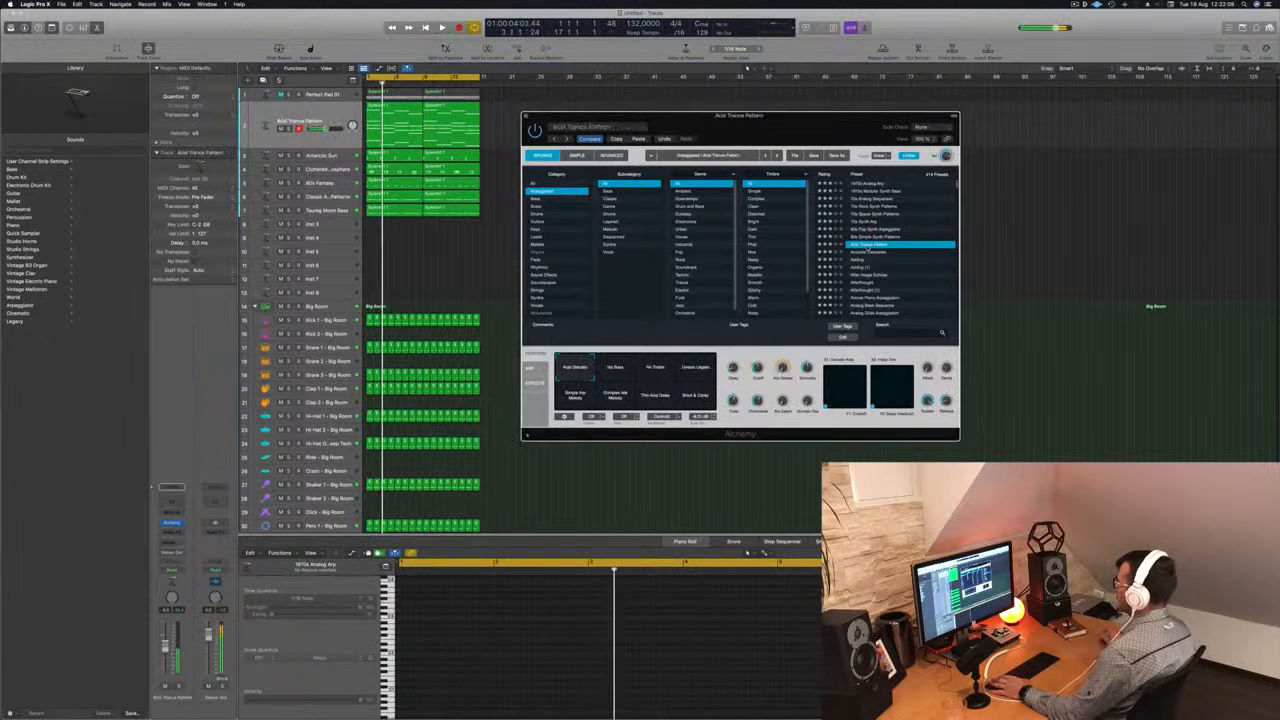
- Load the Acoustic Cascades preset and audition its snapshots, from Swing Arp and Tremolo Arp through to Warm Pad
click(870, 252)
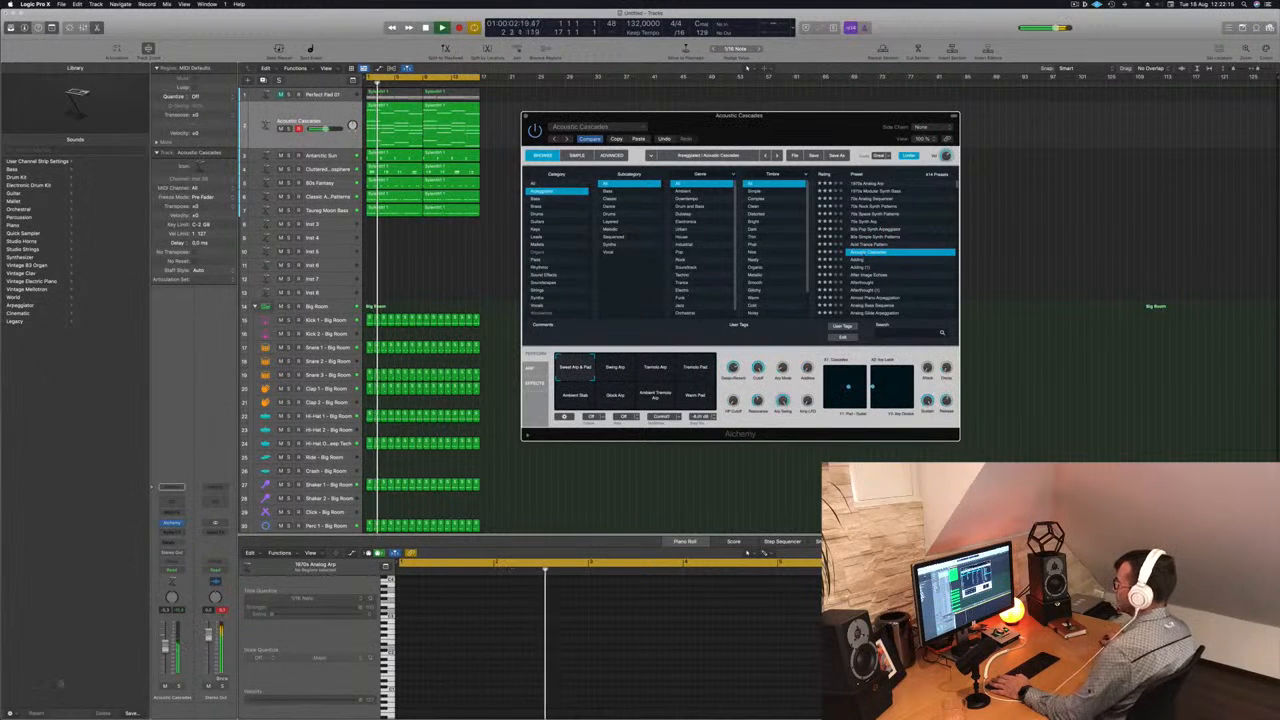
click(479, 408)
click(633, 374)
click(655, 367)
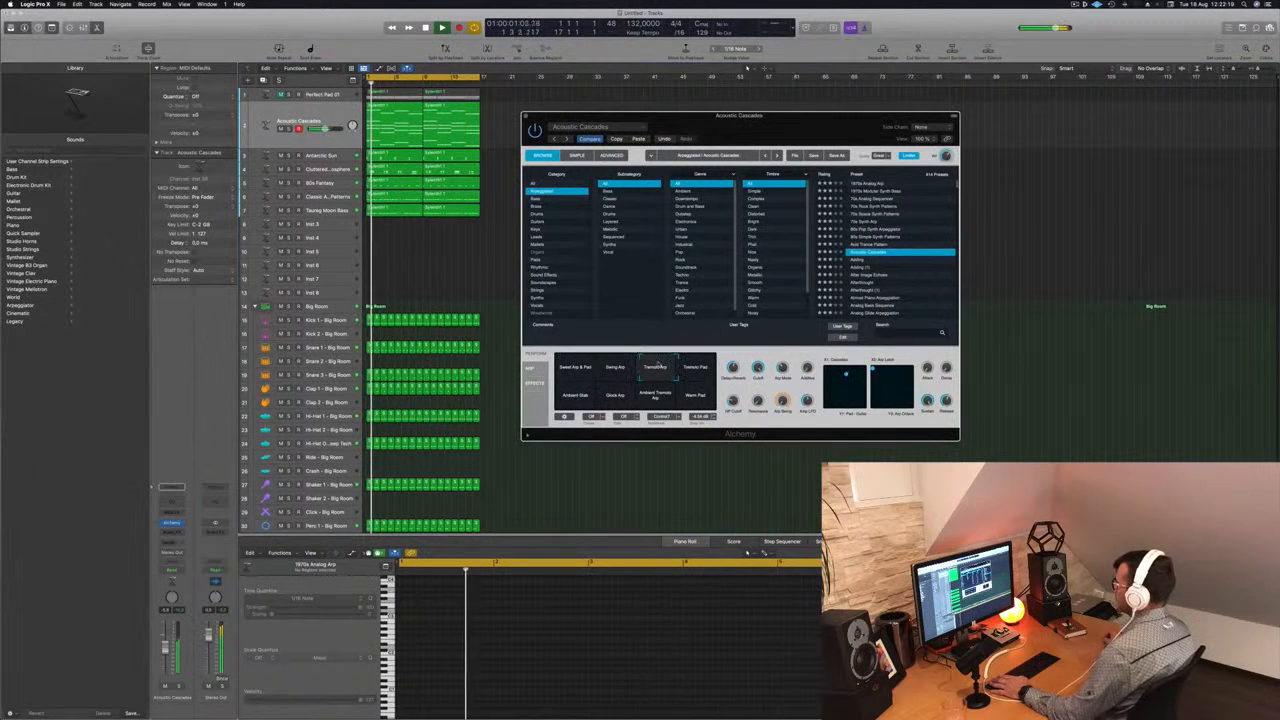
click(697, 367)
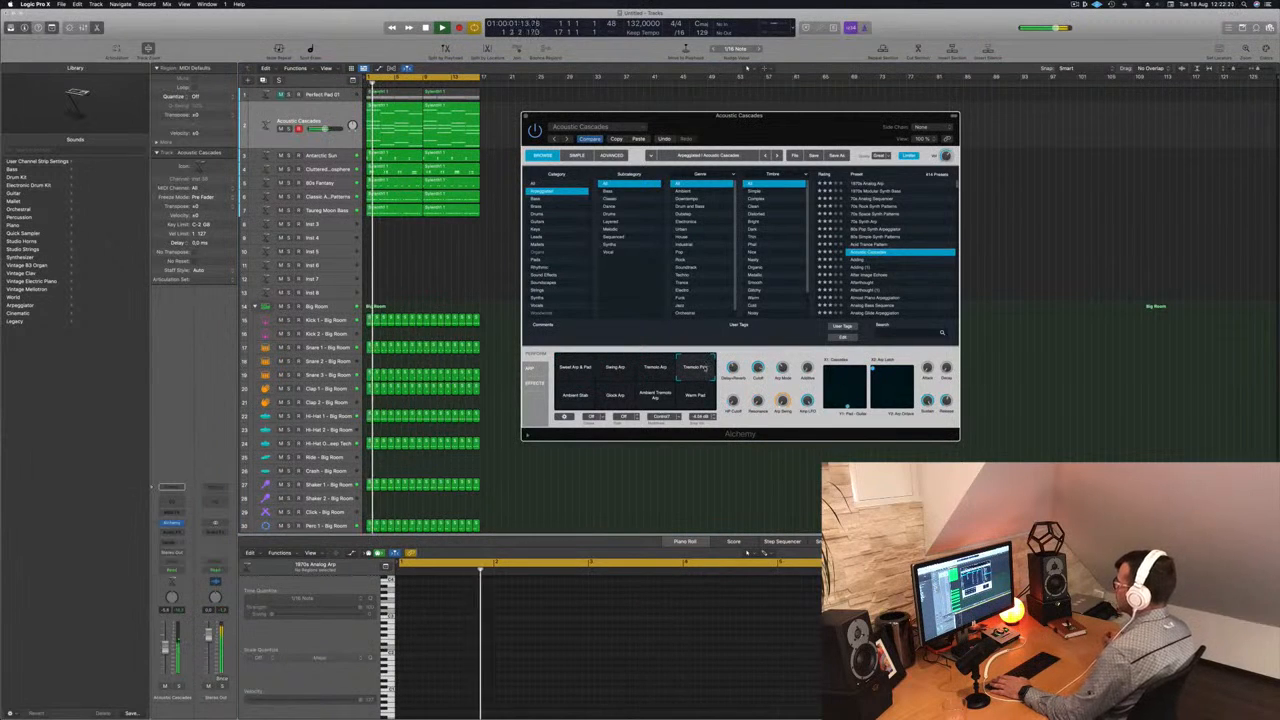
click(576, 395)
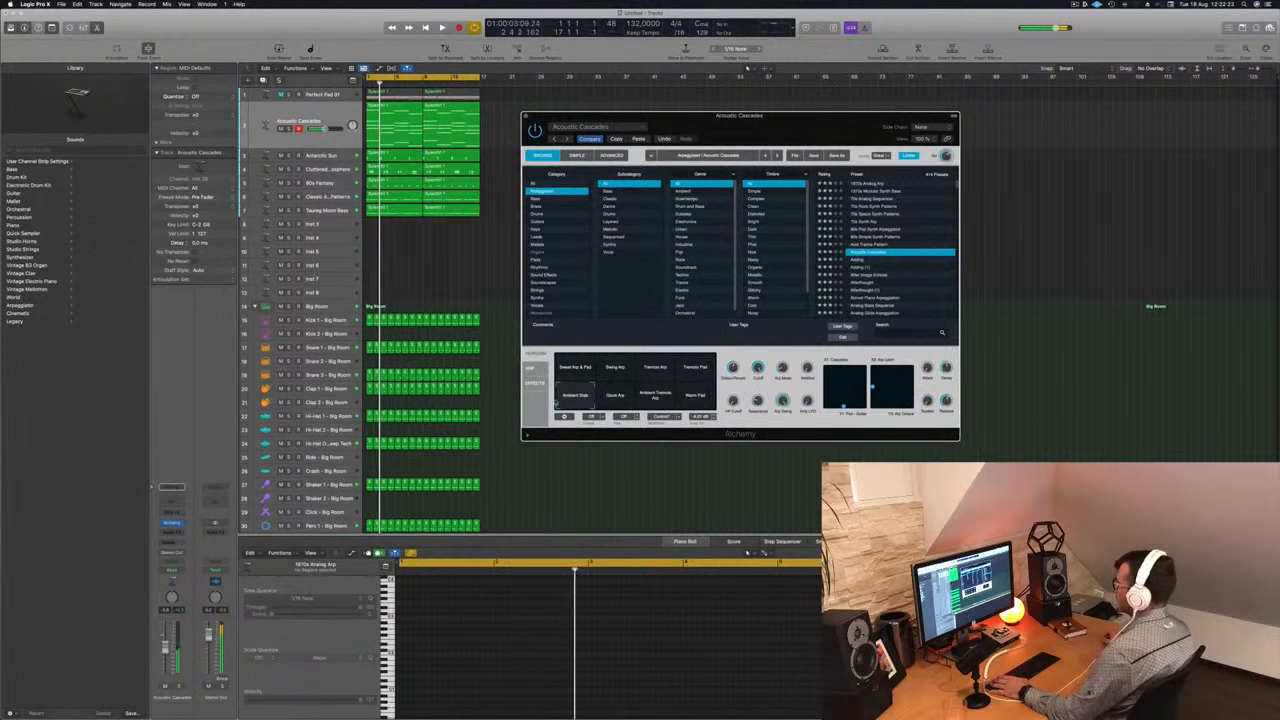
click(616, 395)
click(655, 398)
click(695, 395)
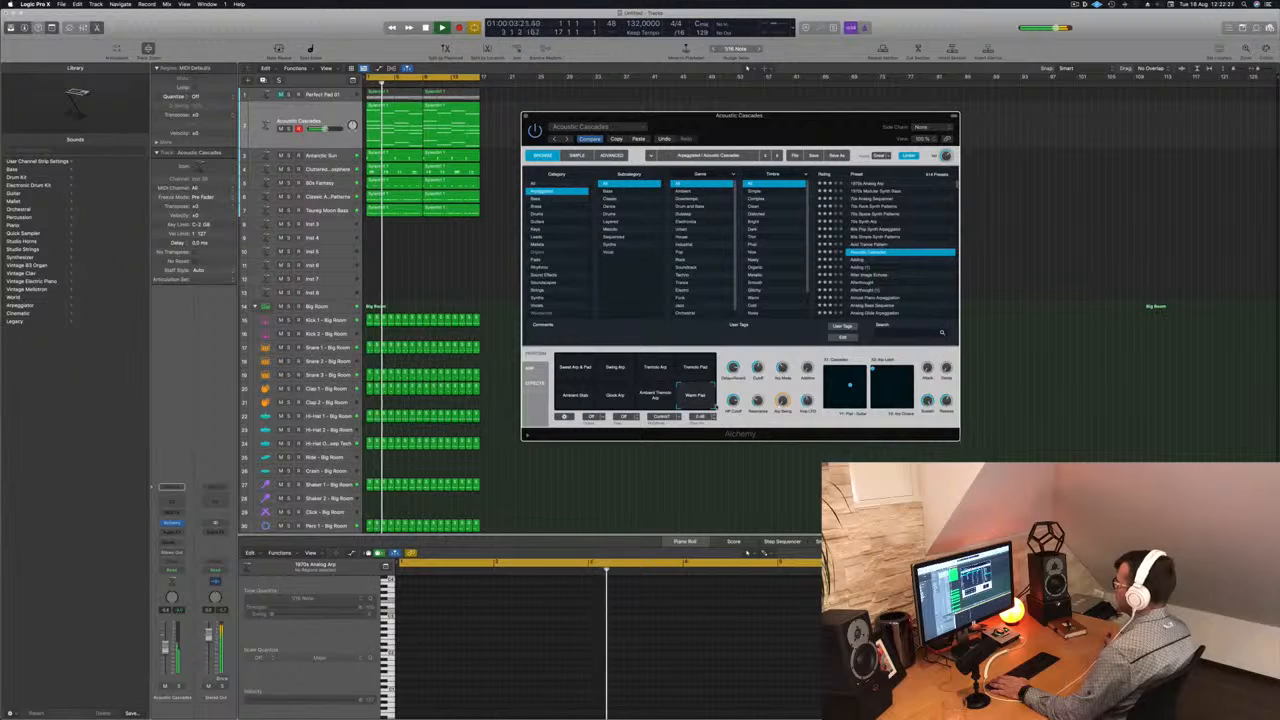
- Audition the Adding, Afterthought, Almost Piano Arpeggiation and Analog Glide Arpeggiation presets in the arrangement
click(858, 260)
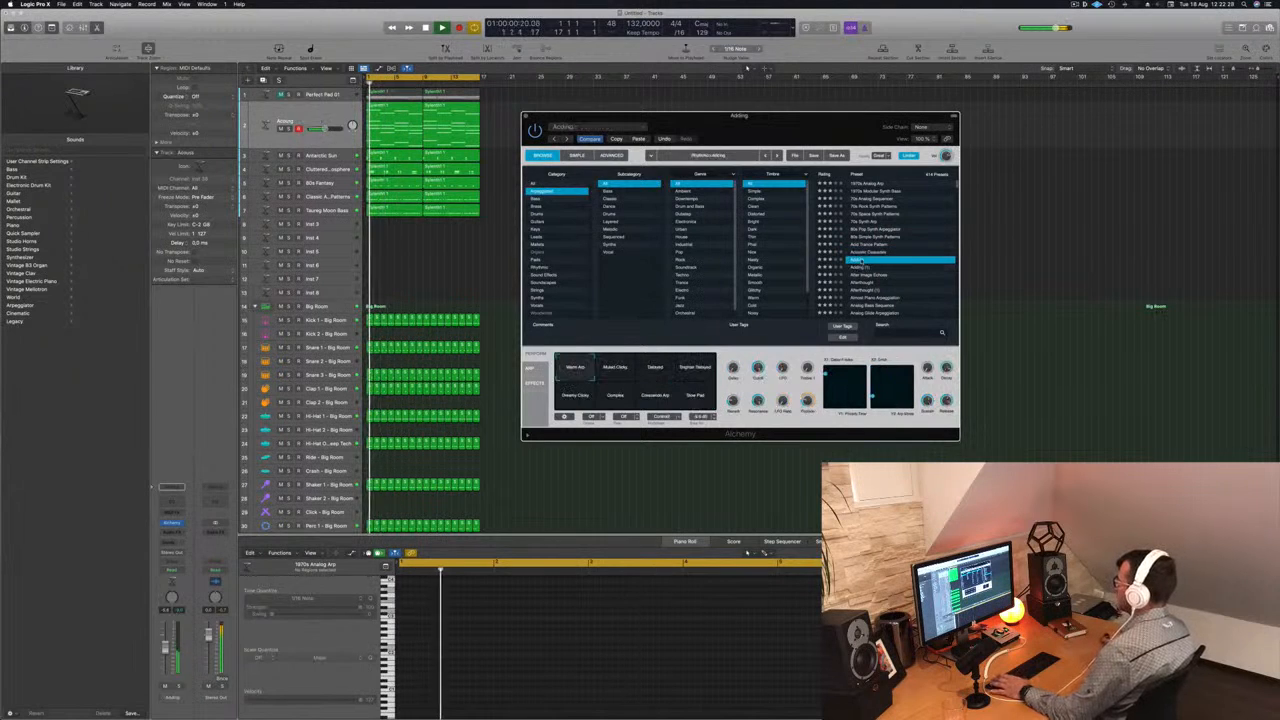
scroll(927, 258, down, 2)
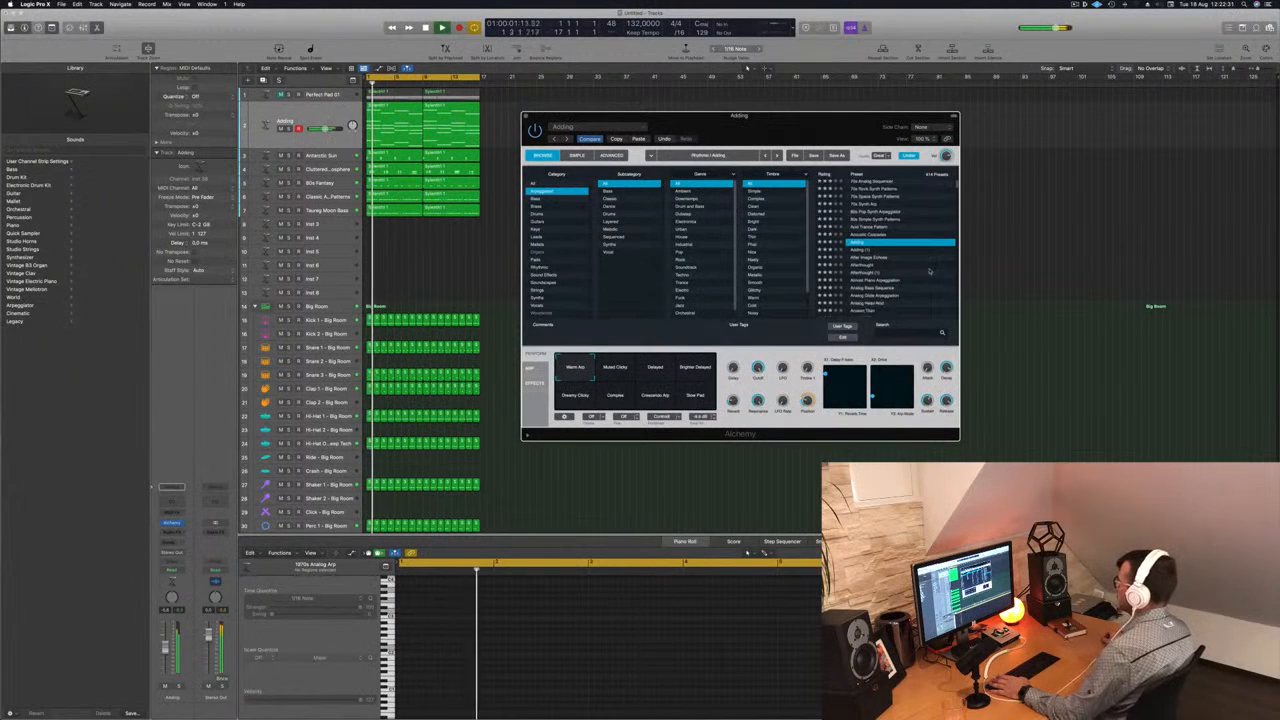
click(862, 265)
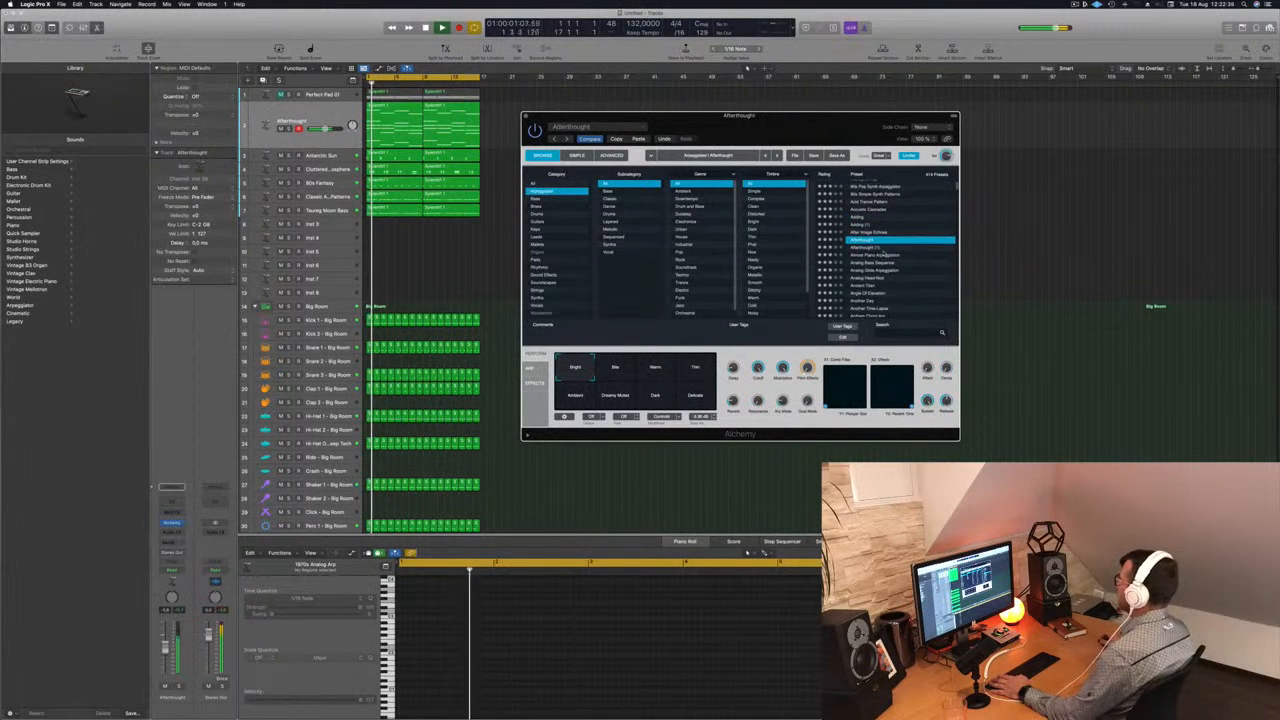
click(885, 255)
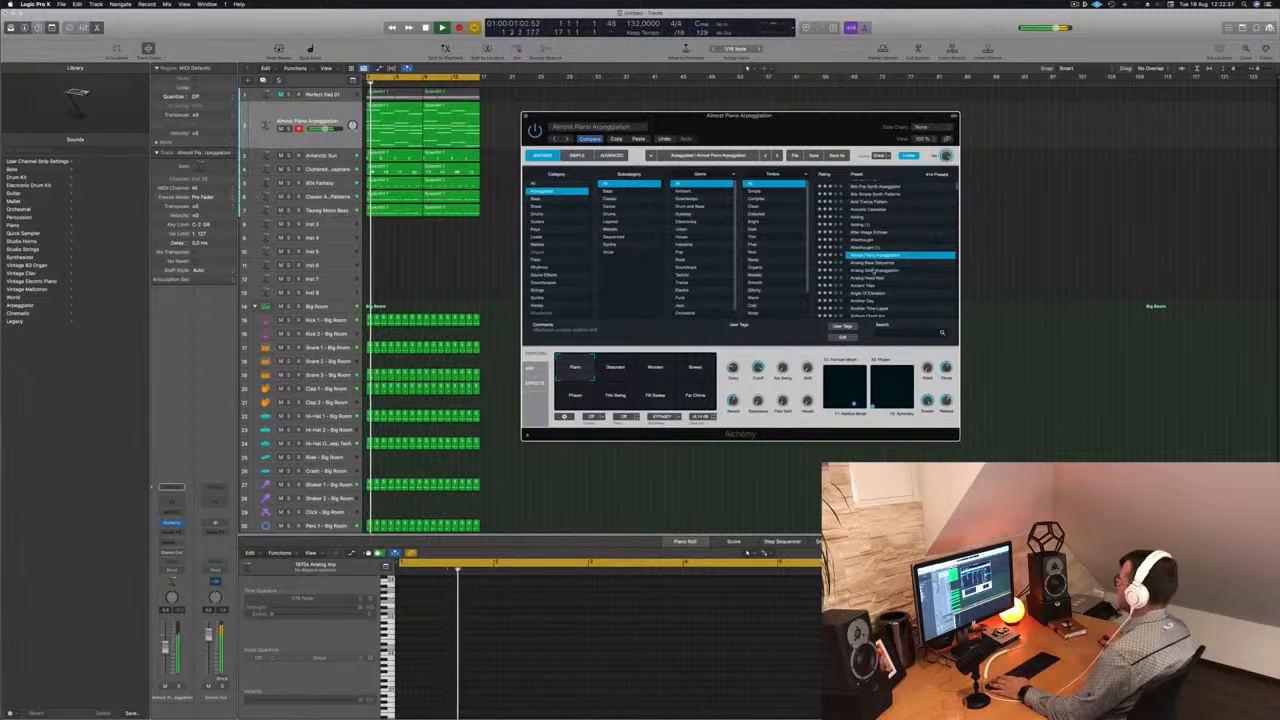
click(875, 270)
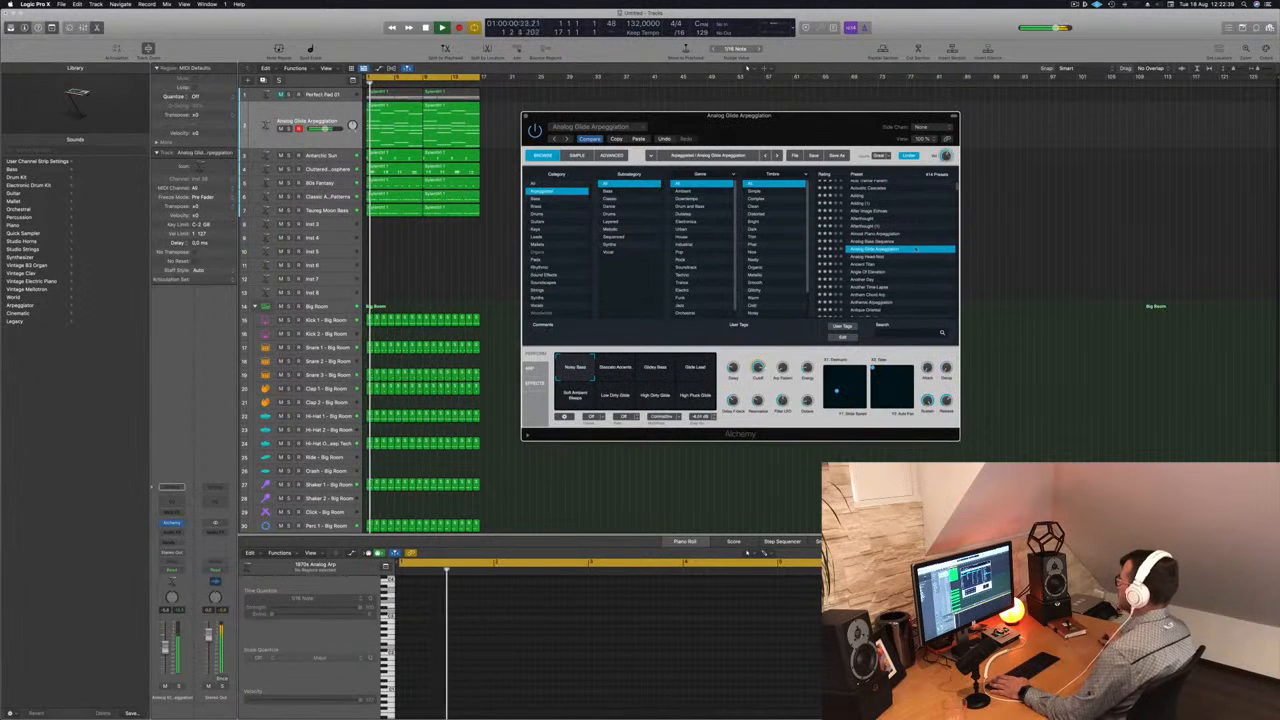
- Load the Analog Head-Nod preset, compare its Bright Accents and Phat Delay snapshots, and settle on Rich Arpeggio
click(862, 257)
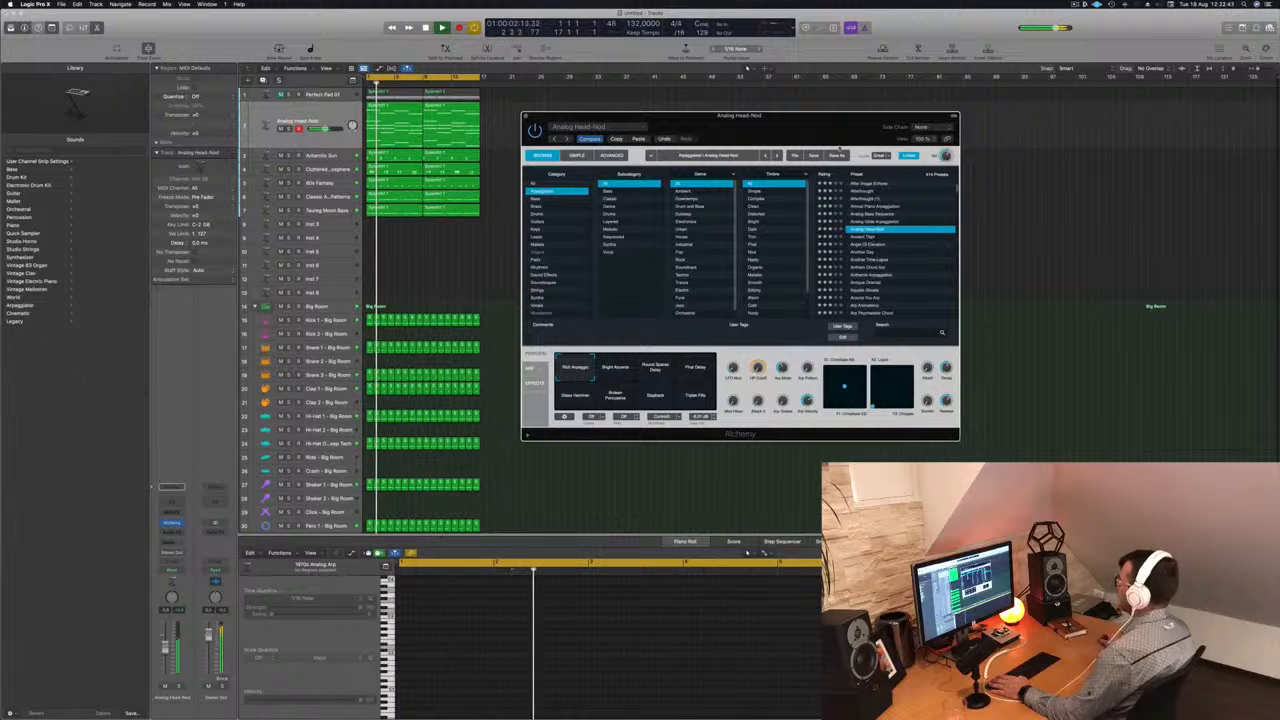
drag(805, 132, 875, 129)
click(545, 265)
click(690, 366)
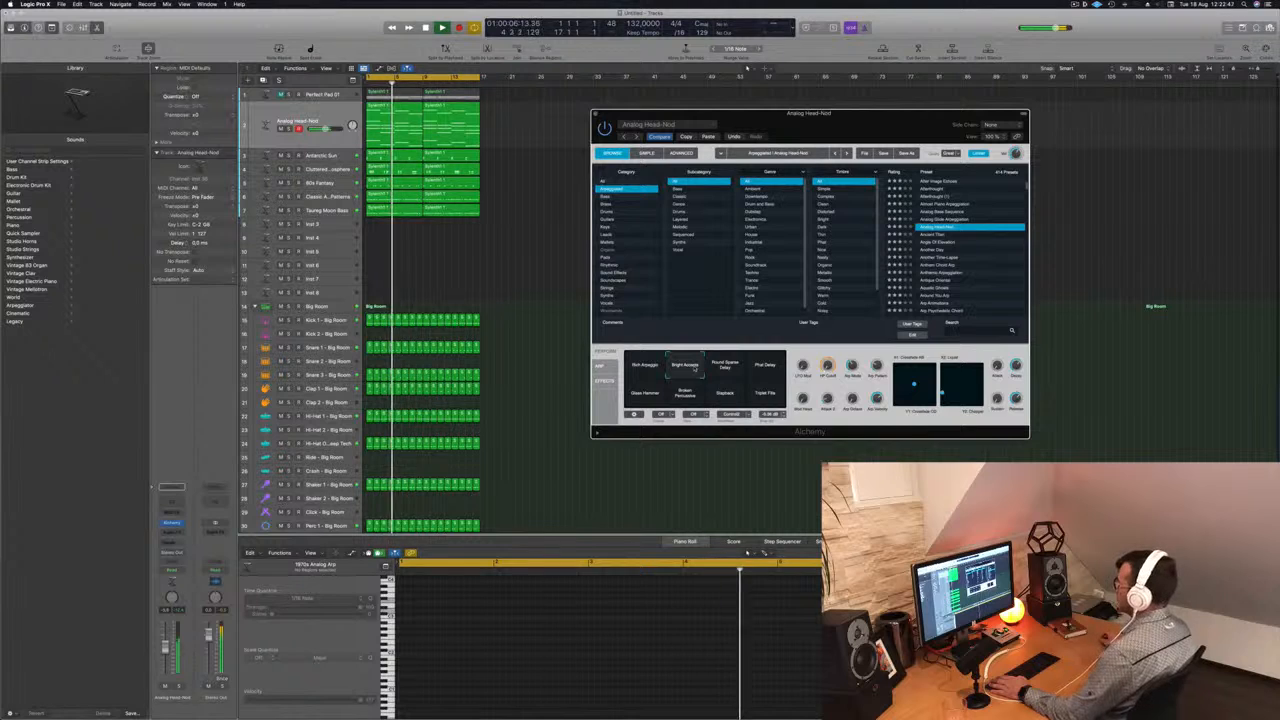
click(767, 366)
key(Return)
click(645, 366)
key(Return)
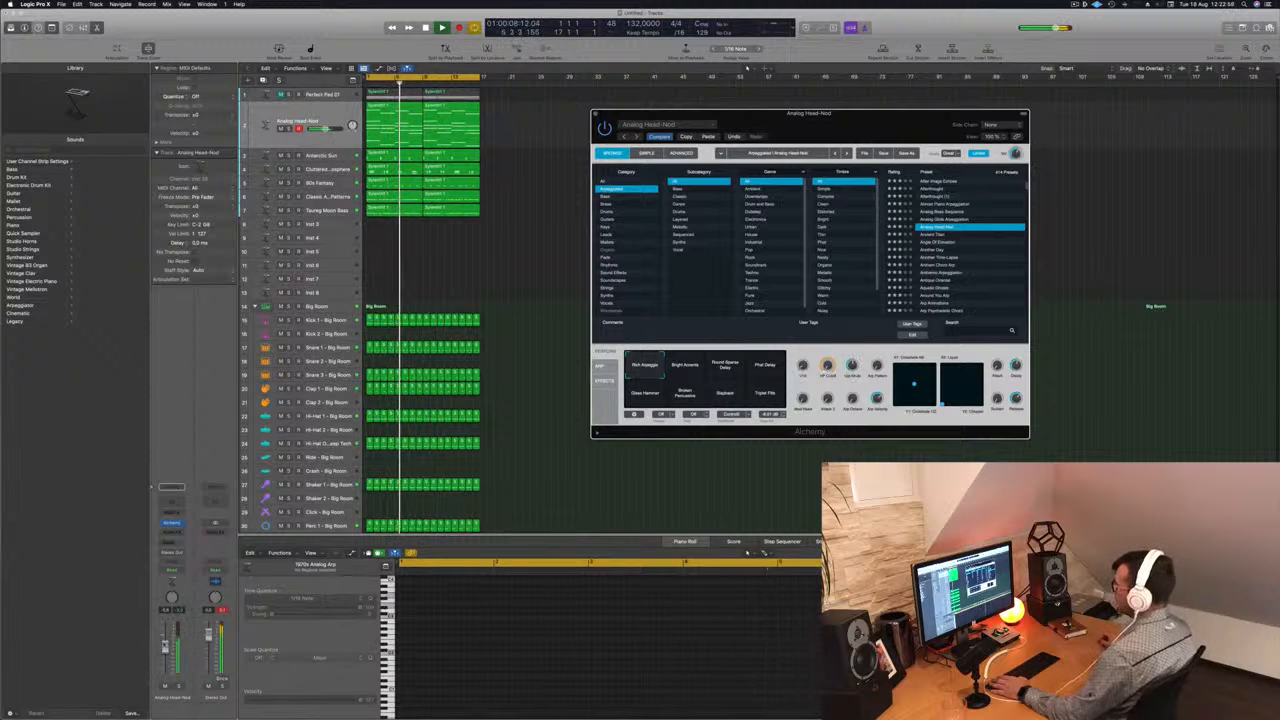
click(172, 501)
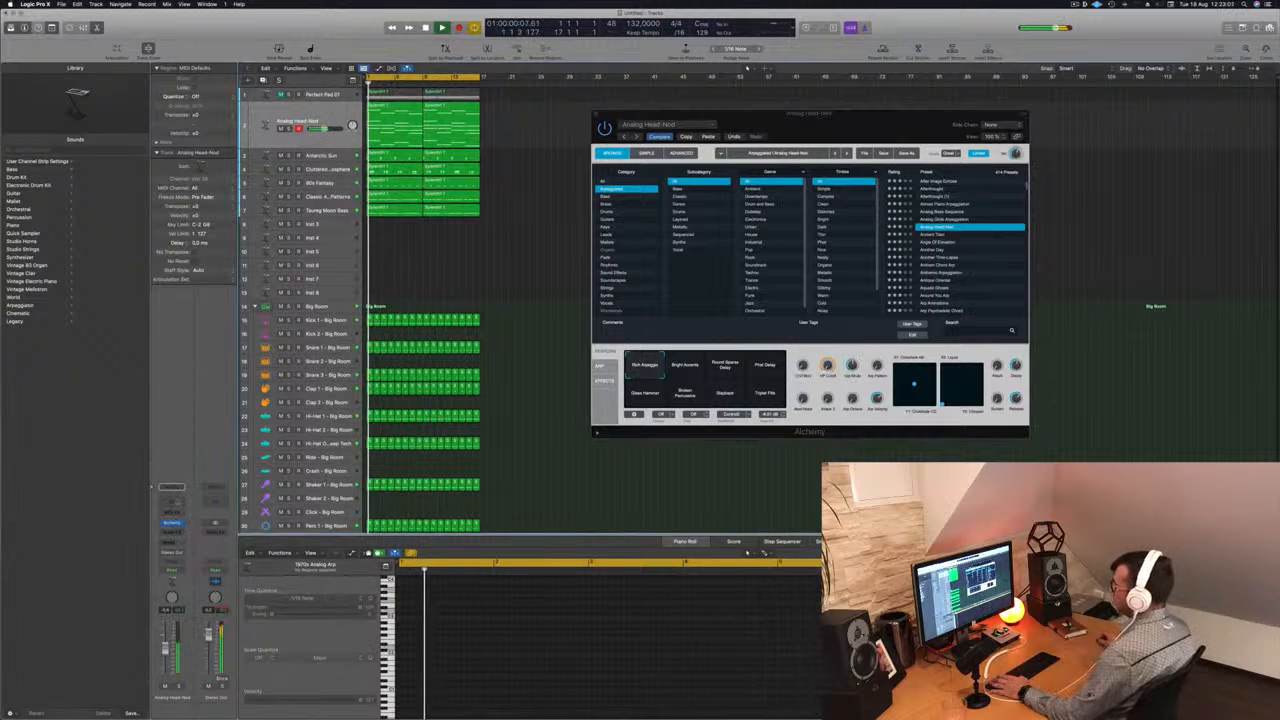
- Add a Channel EQ to the Analog Head-Nod track and roll off its low end with the low-cut band
click(442, 151)
drag(445, 218, 717, 217)
drag(691, 266, 675, 263)
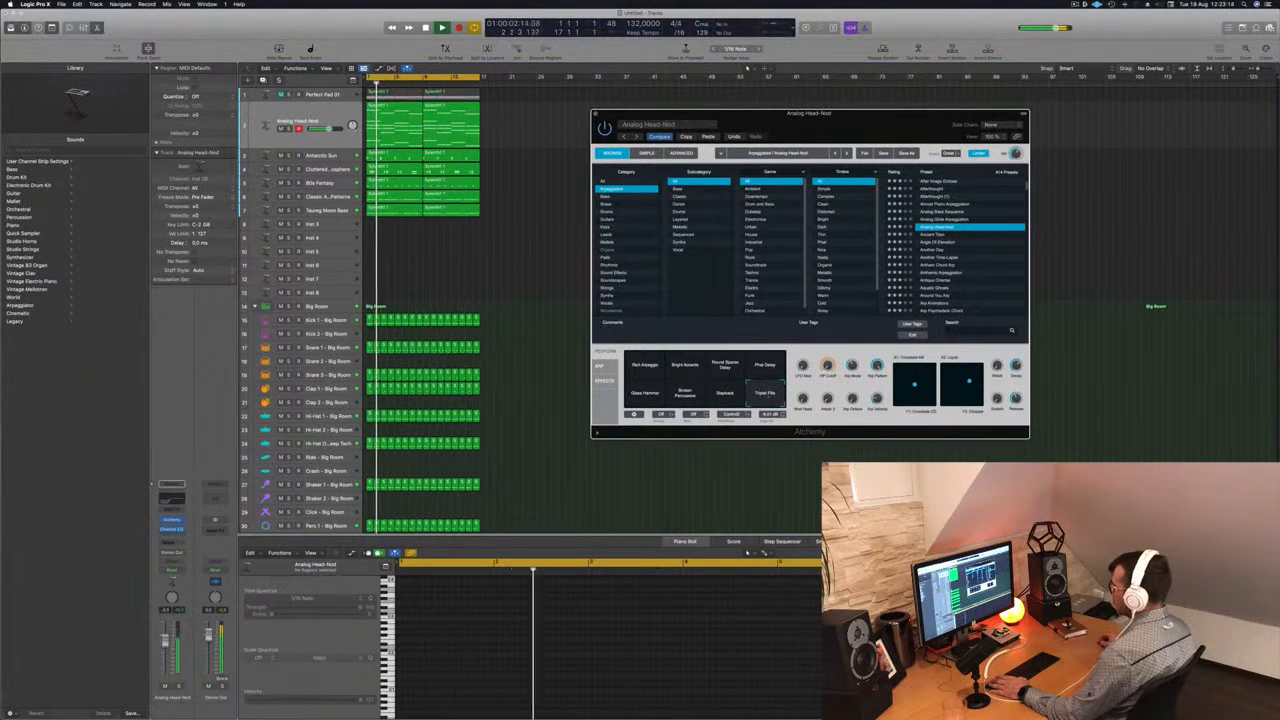
- Audition the remaining Analog Head-Nod snapshots, including Broken Percussion, Glass Hammer, Phat Delay and Round Sparse Delay, in the arrangement
click(725, 394)
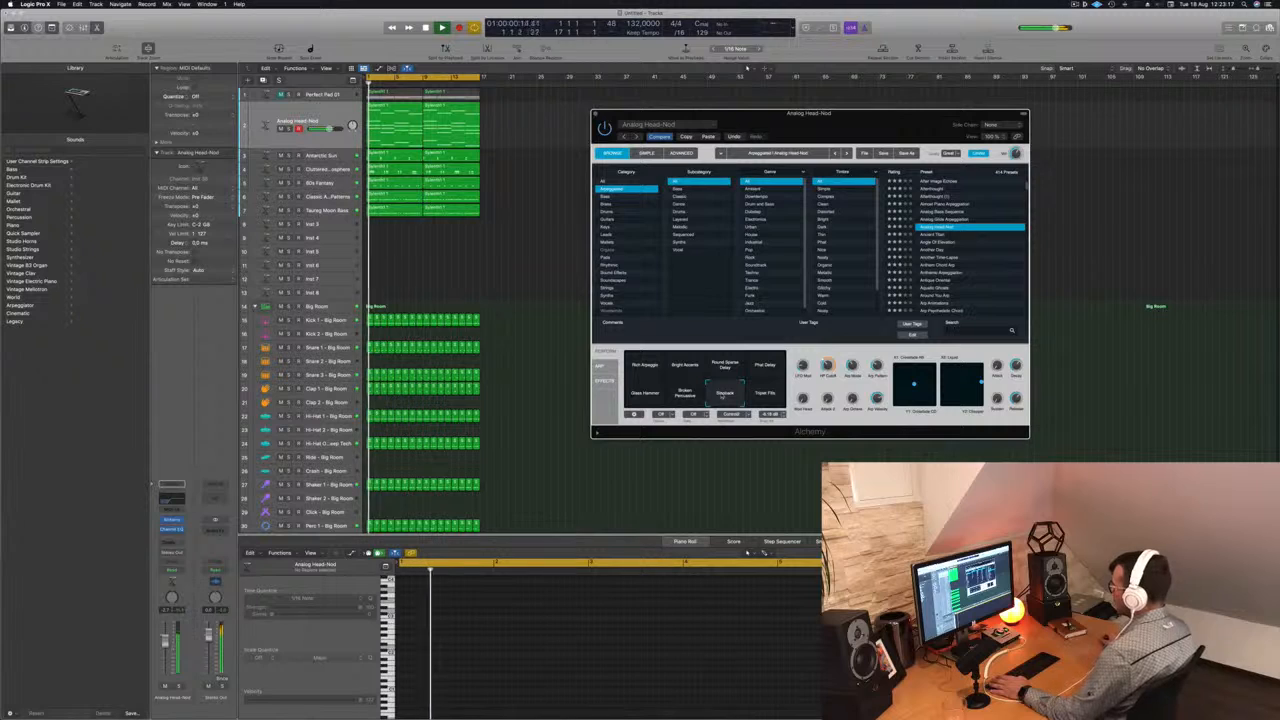
click(688, 394)
click(645, 393)
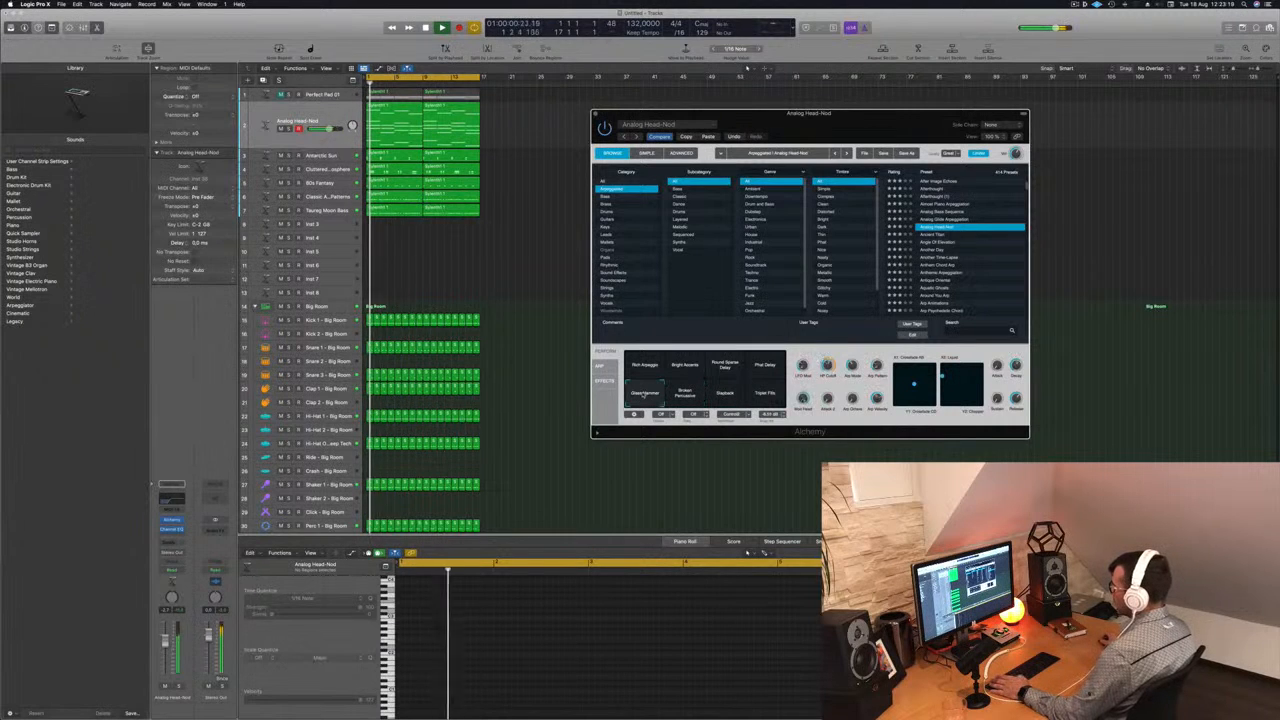
click(765, 366)
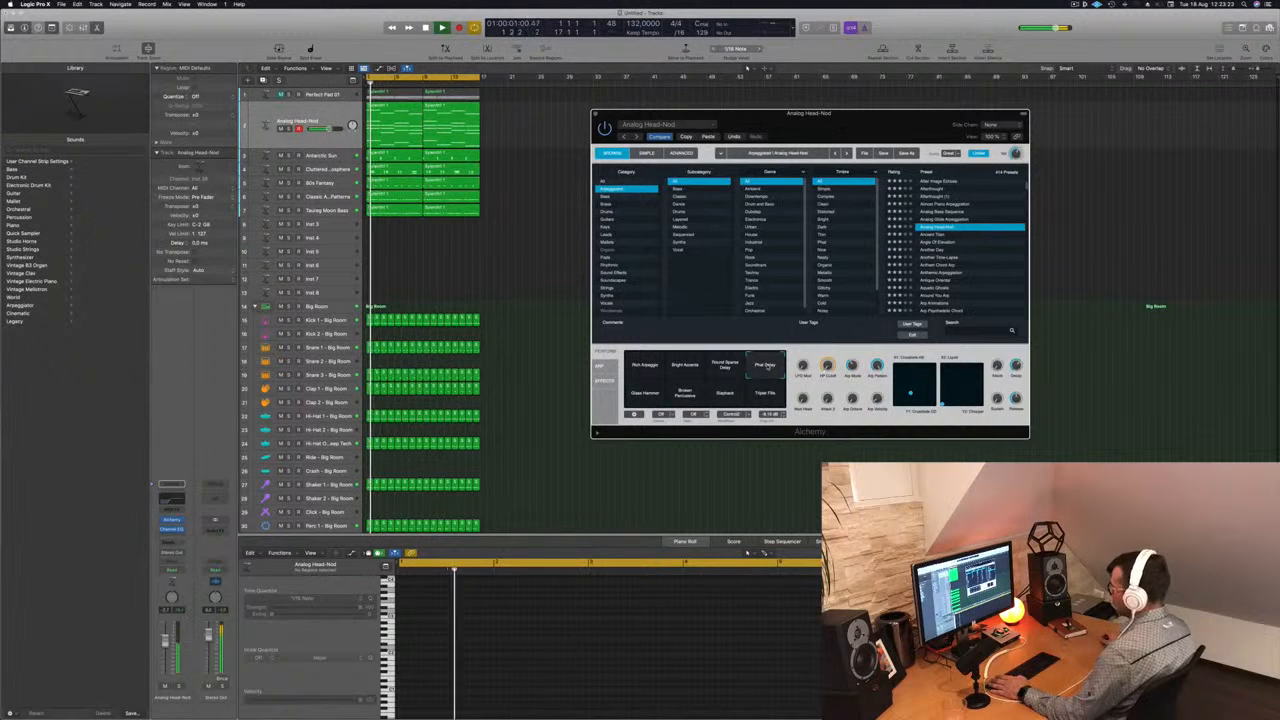
click(726, 366)
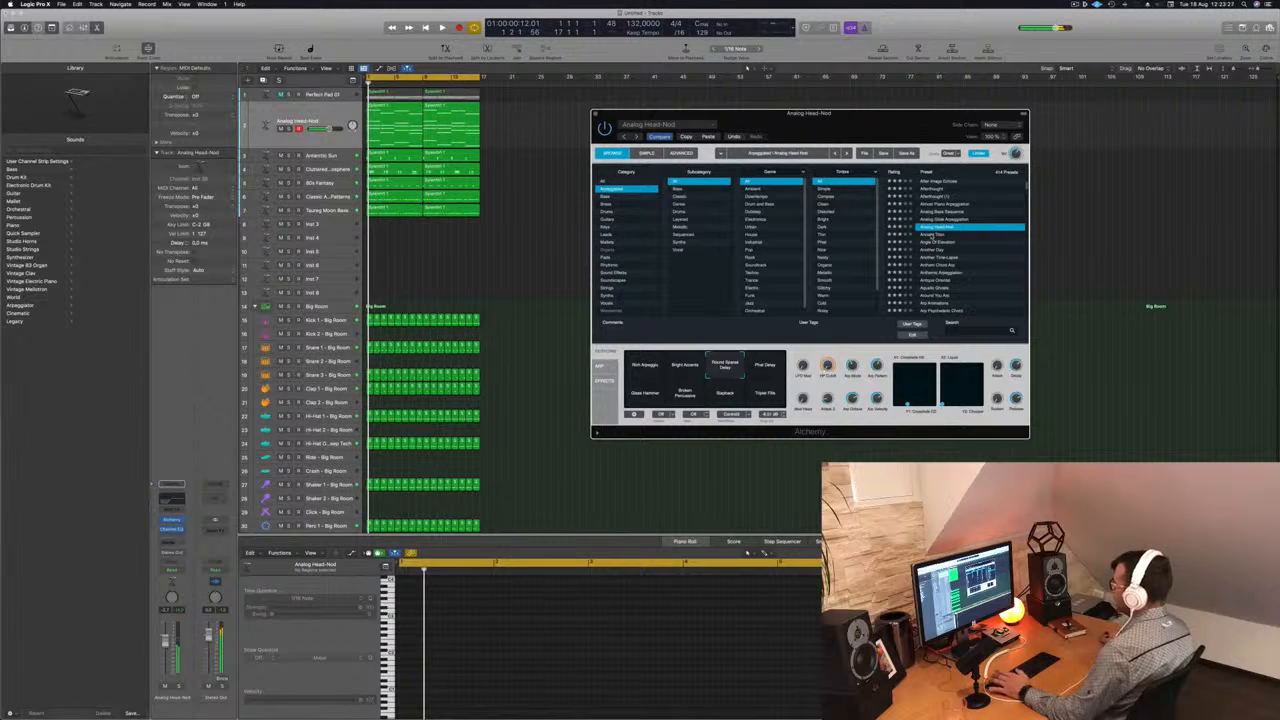
- Audition the Ancient Titan, Angle Of Elevation, Another Day and Another Time Lapse arpeggio presets in the arrangement
click(932, 234)
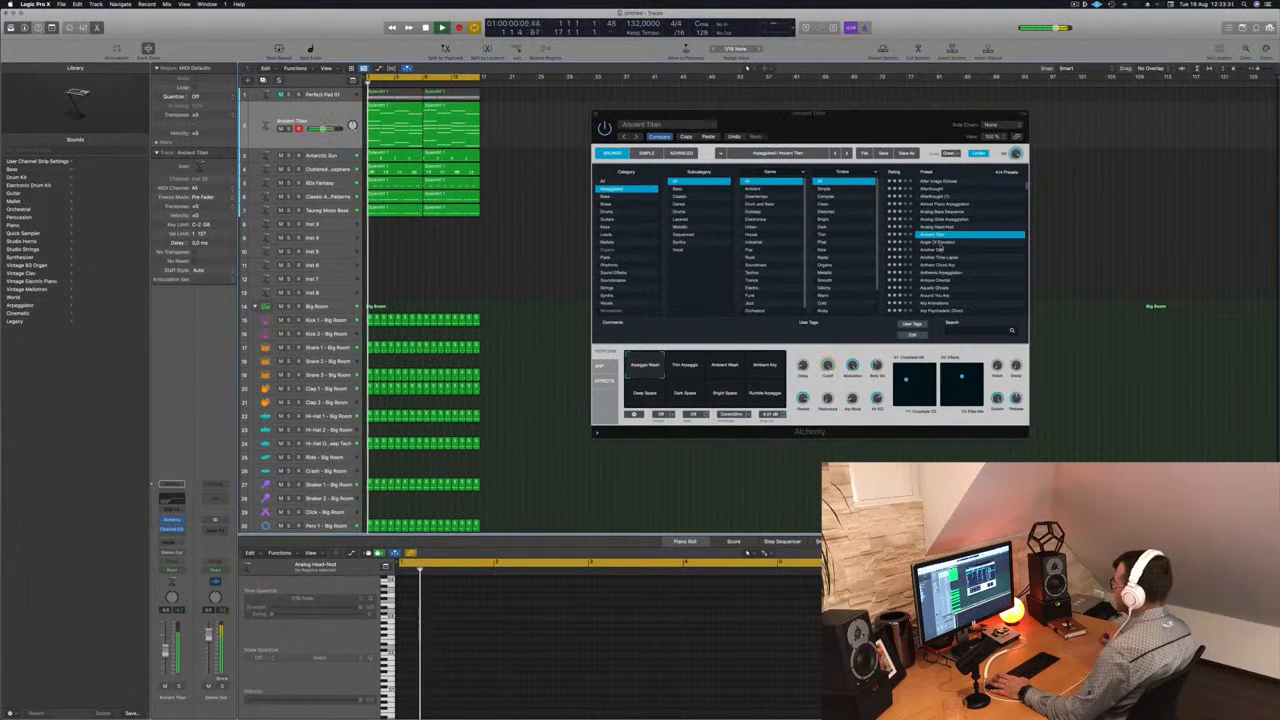
click(940, 243)
click(936, 250)
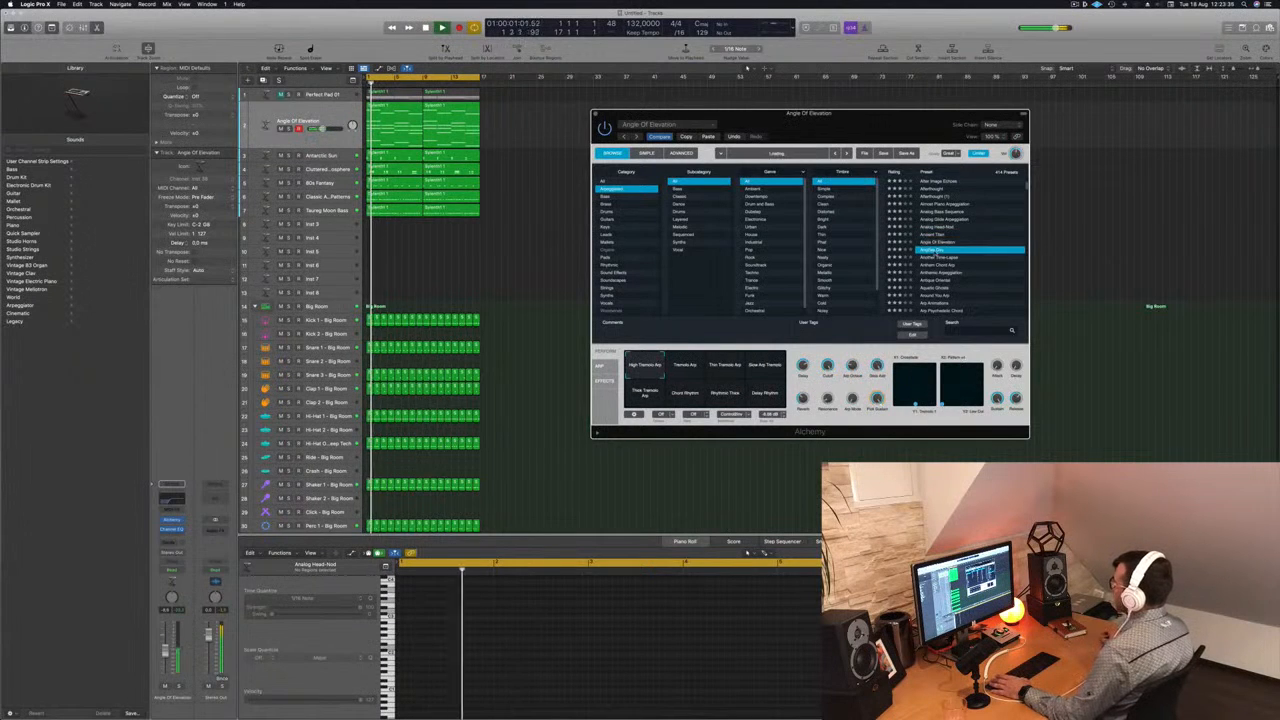
click(940, 258)
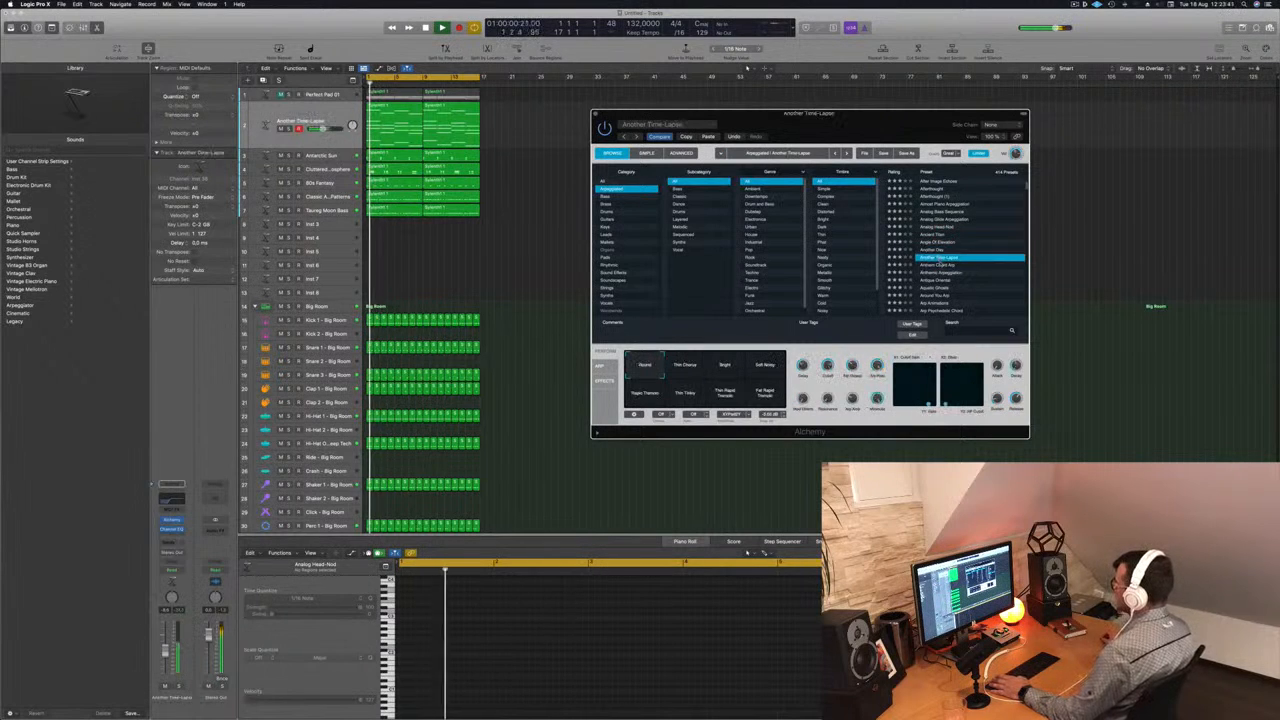
- Load the Anthem Chord Arp preset with its Pleasing Tone snapshot, play it in the arrangement, and close Alchemy
click(940, 265)
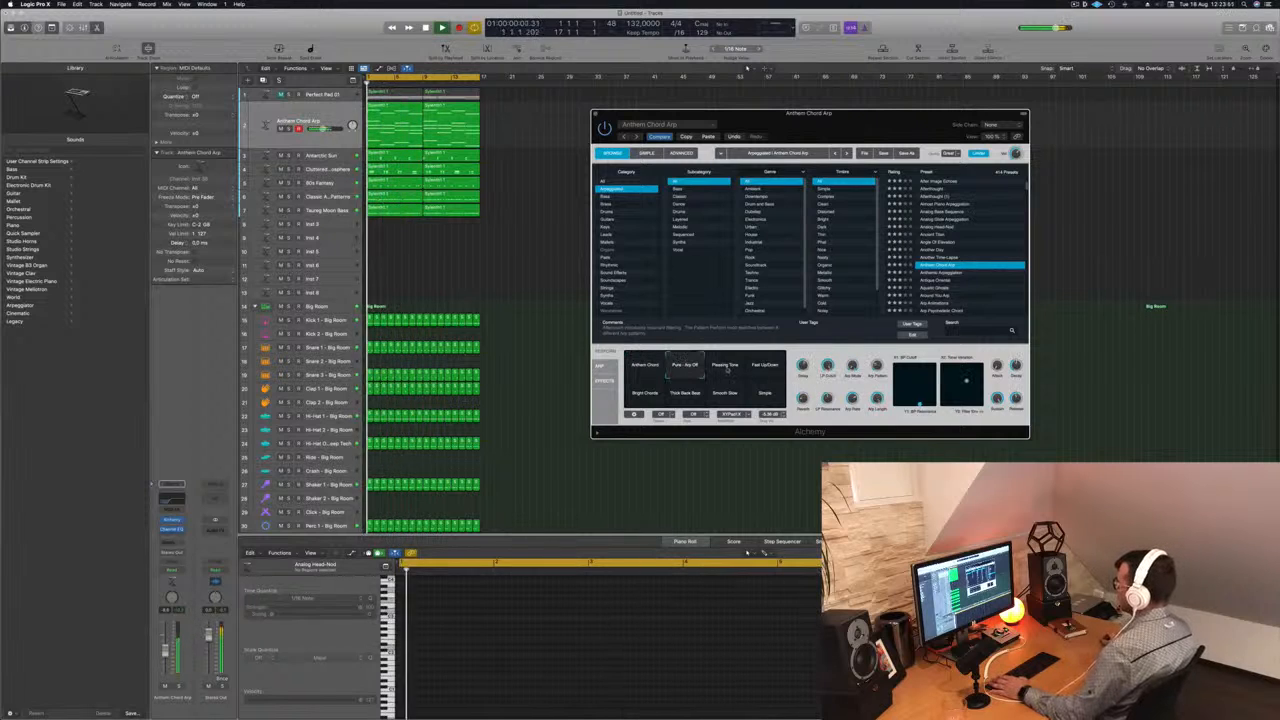
click(727, 368)
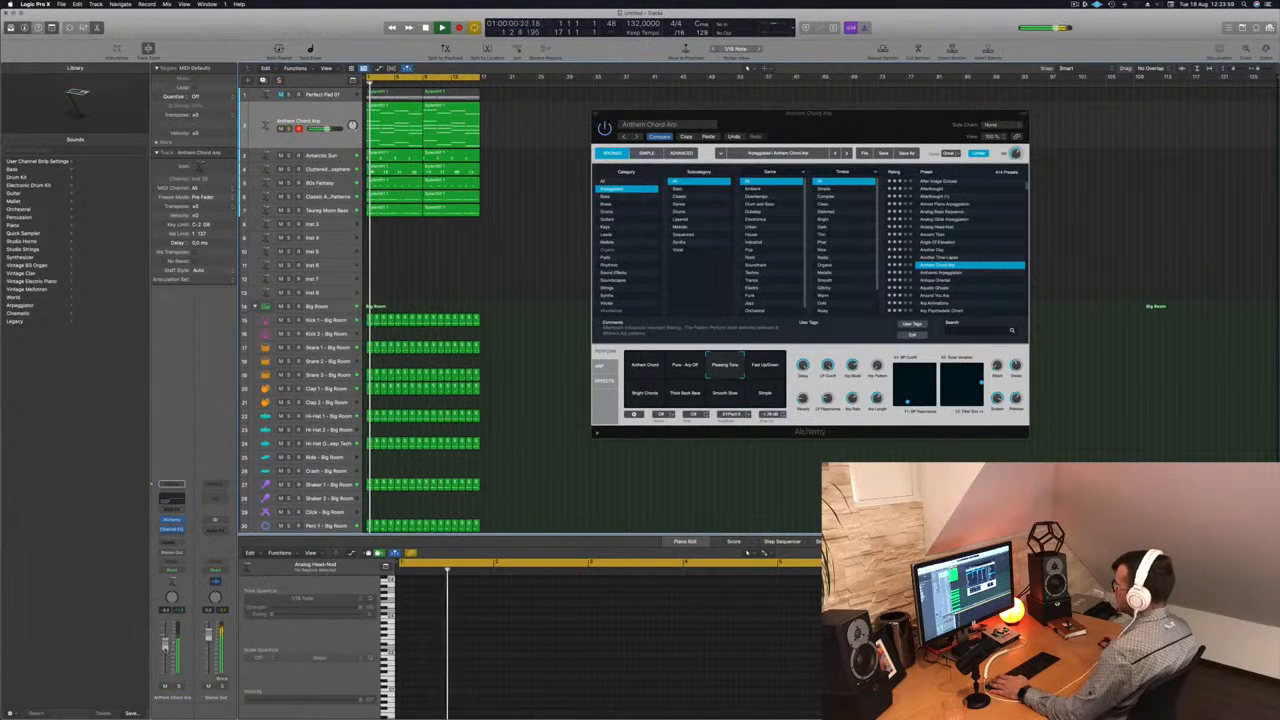
click(827, 366)
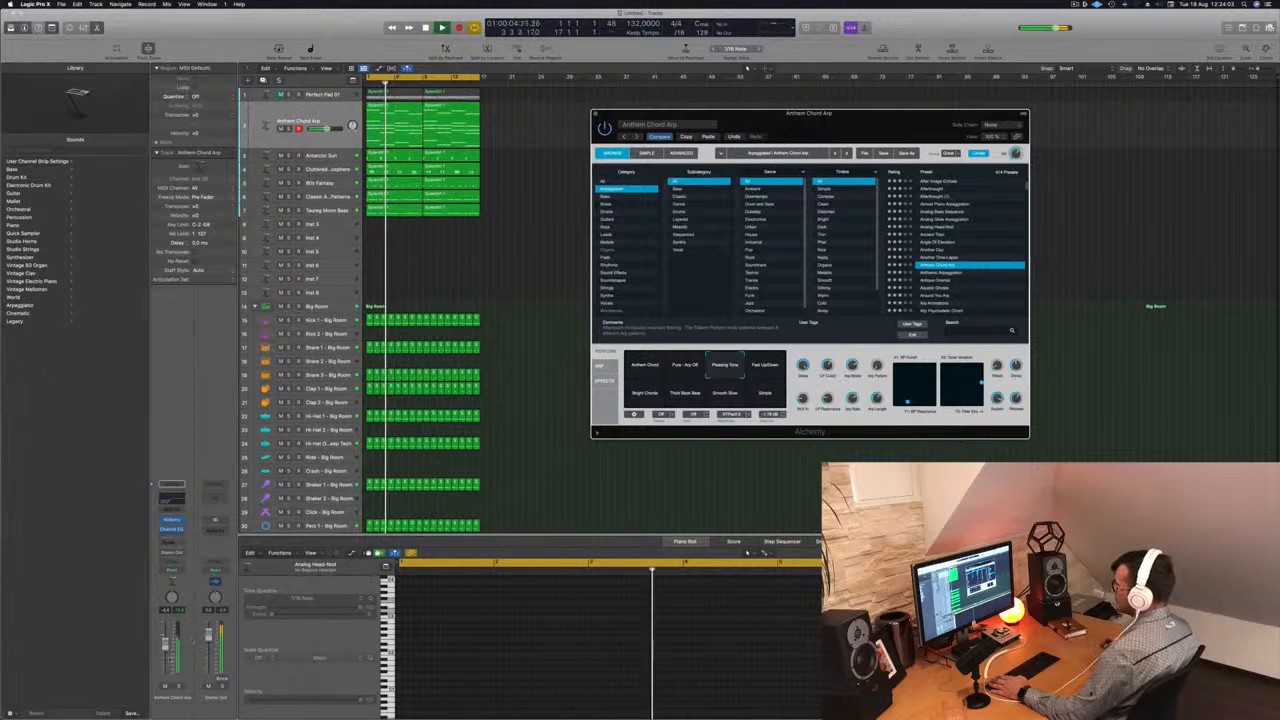
click(554, 171)
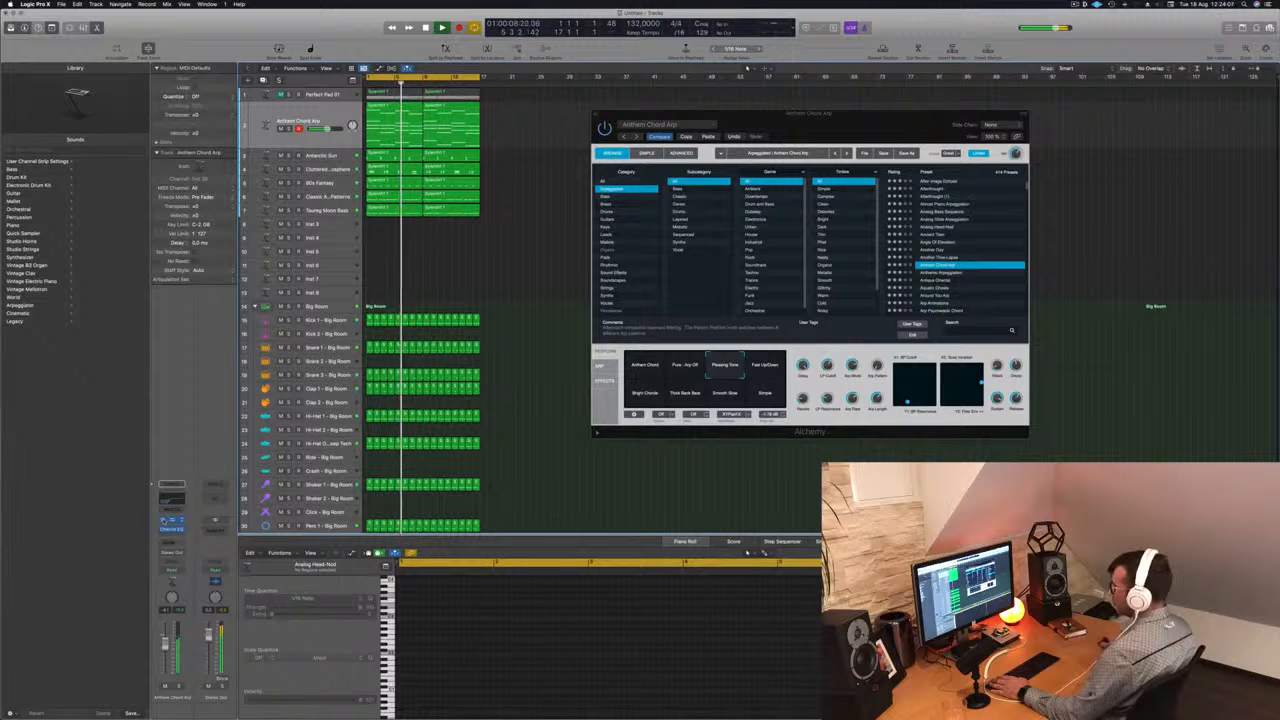
key(Return)
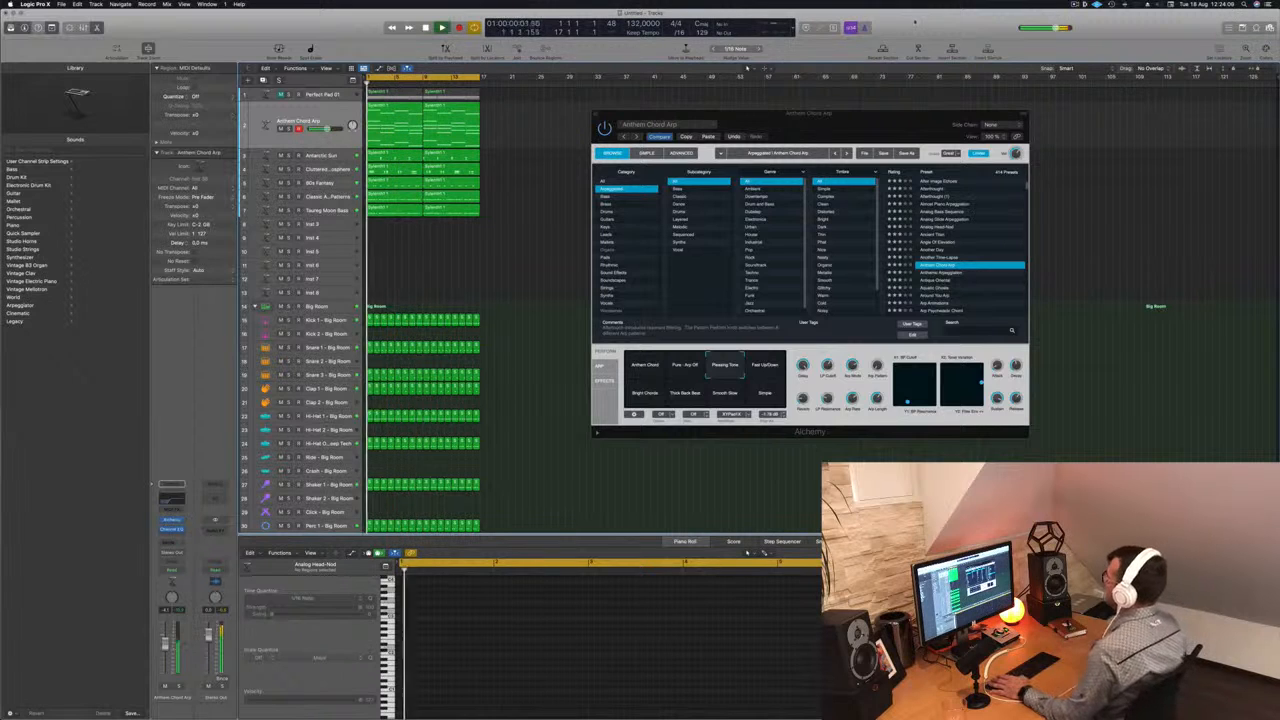
drag(882, 119, 819, 127)
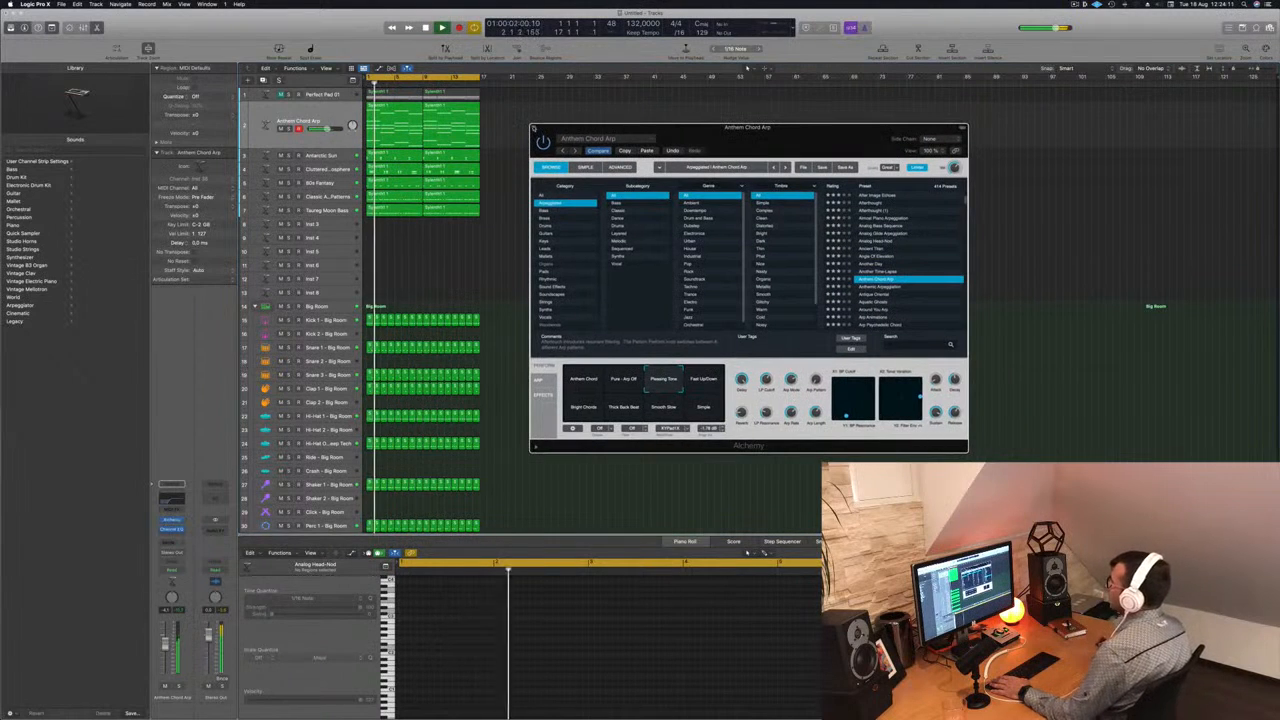
click(534, 123)
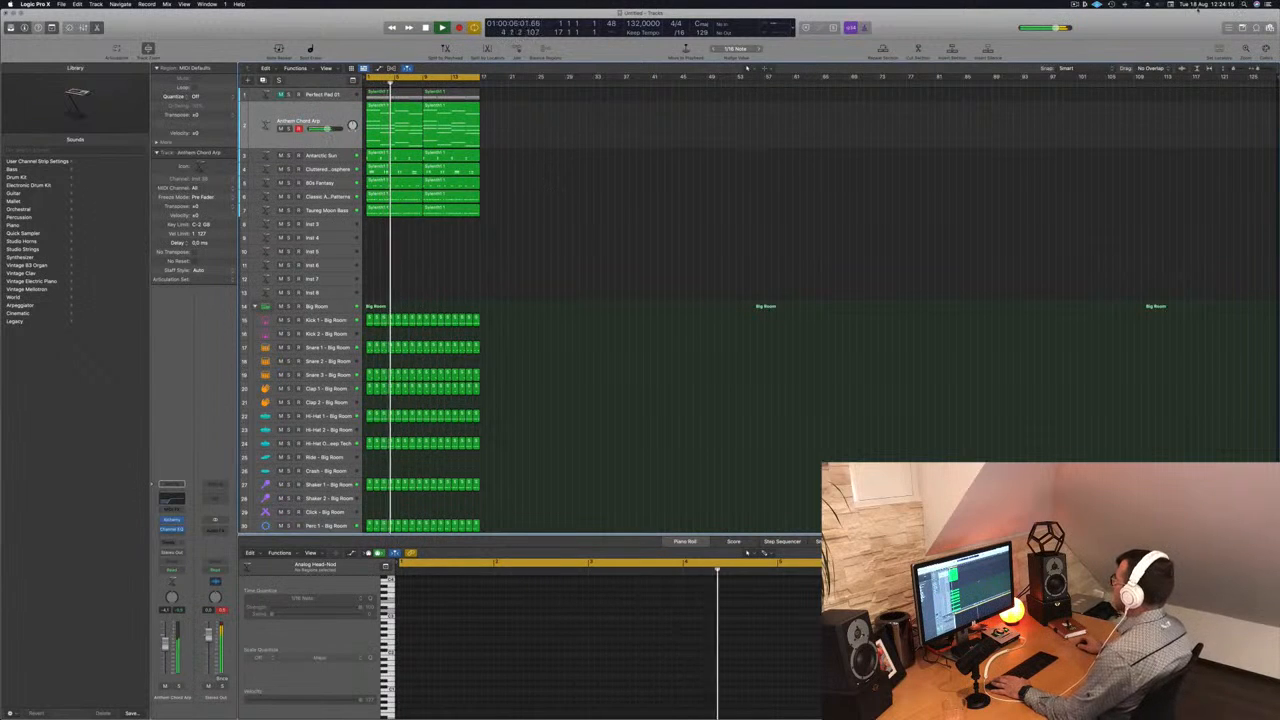
- Repeat all regions of the 16-bar section three times, extending the arrangement to 64 bars, and play it from the start
click(1075, 5)
click(989, 28)
key(super+Right)
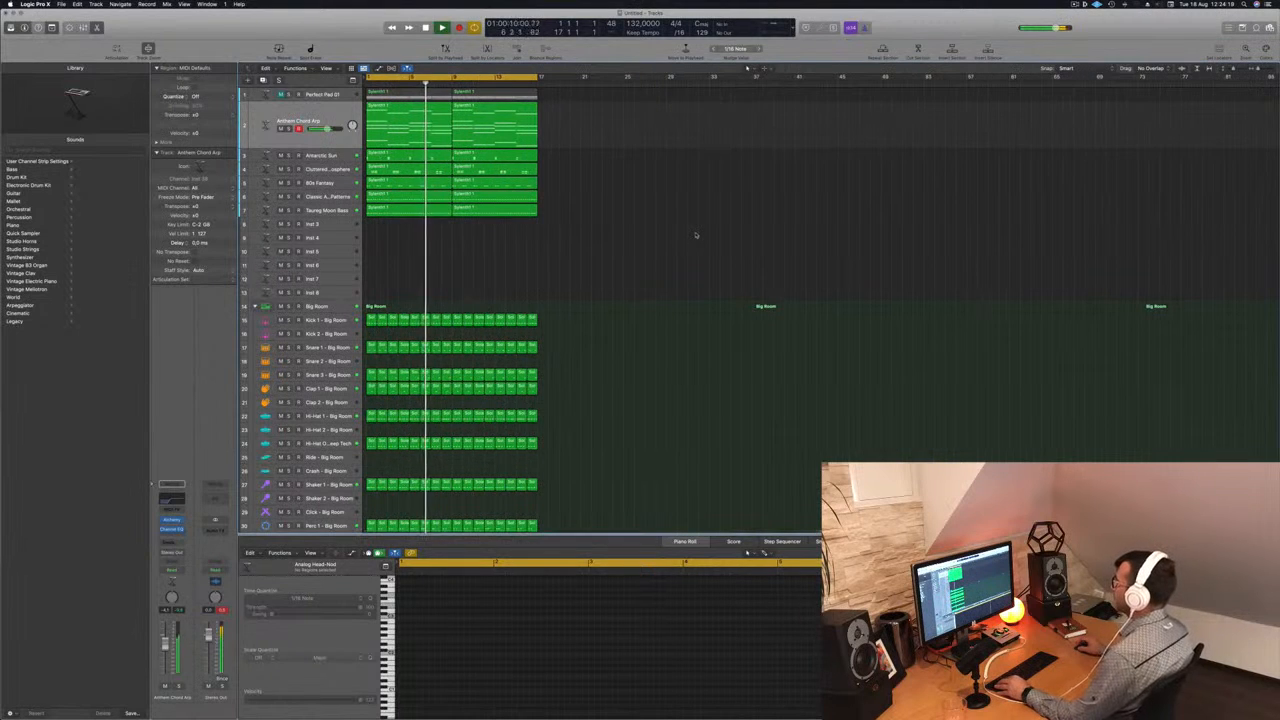
key(super+Right)
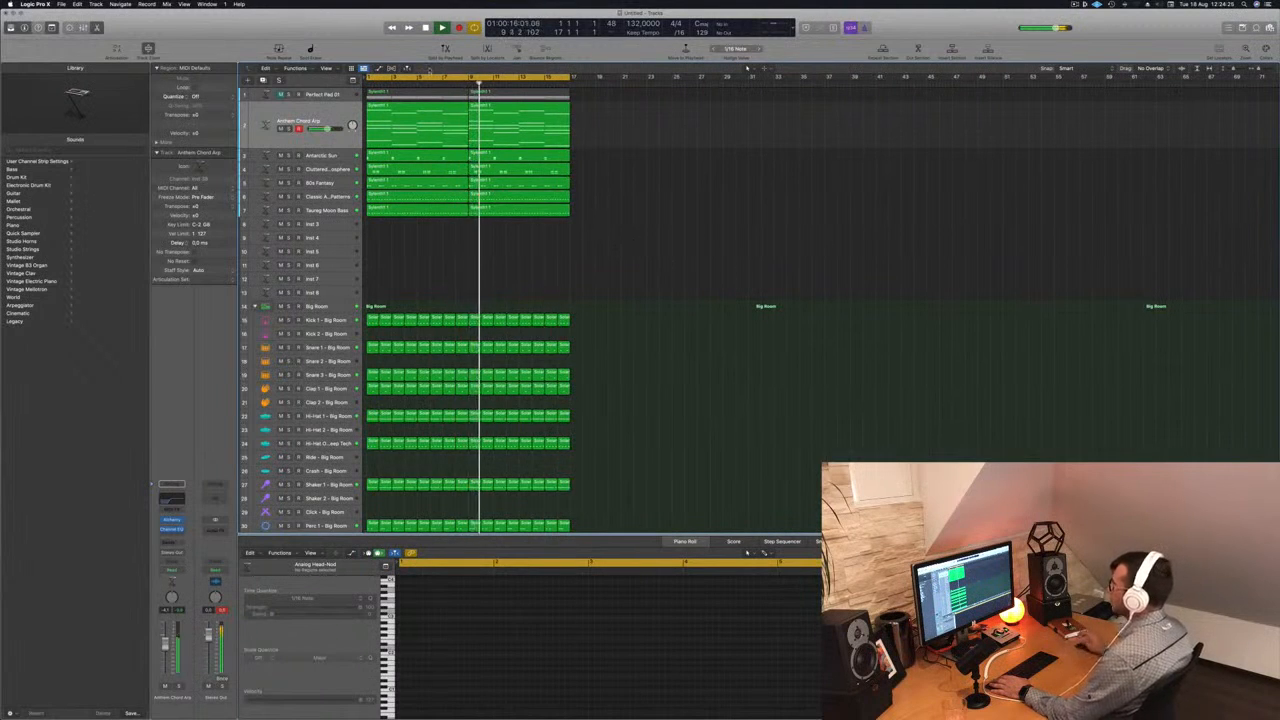
click(325, 106)
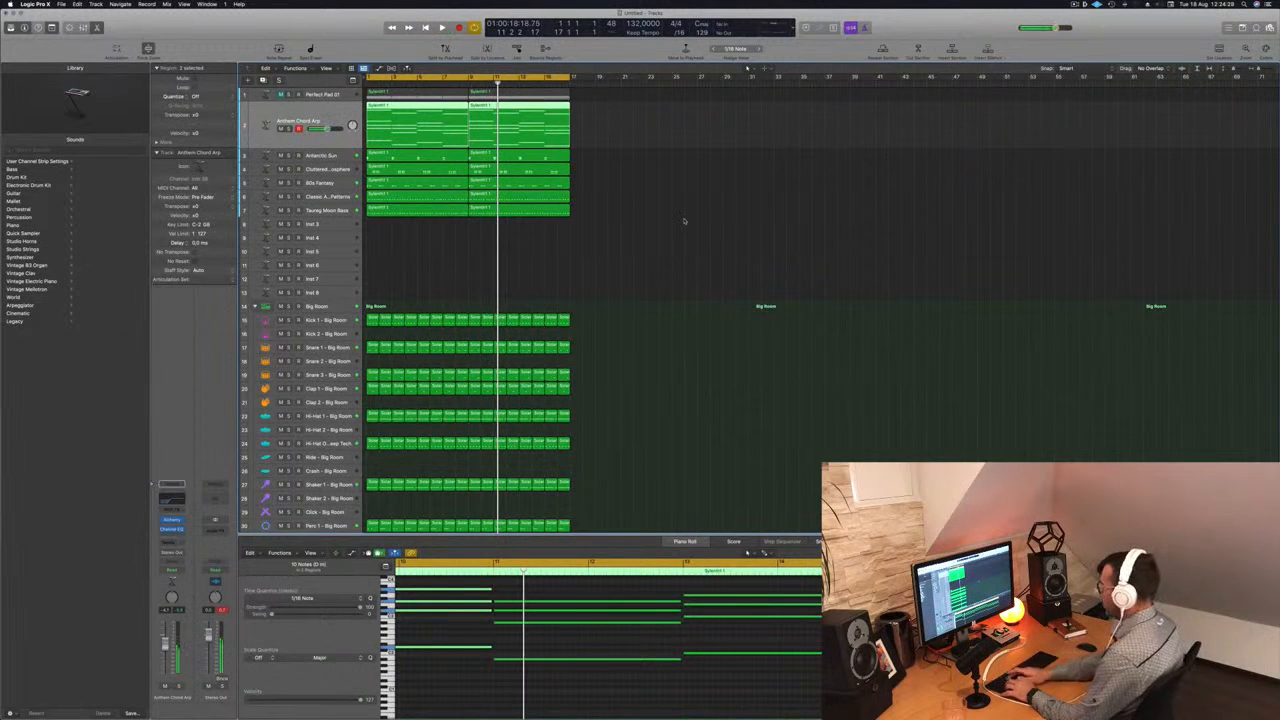
key(super+a)
key(super+r)
key(super+r)
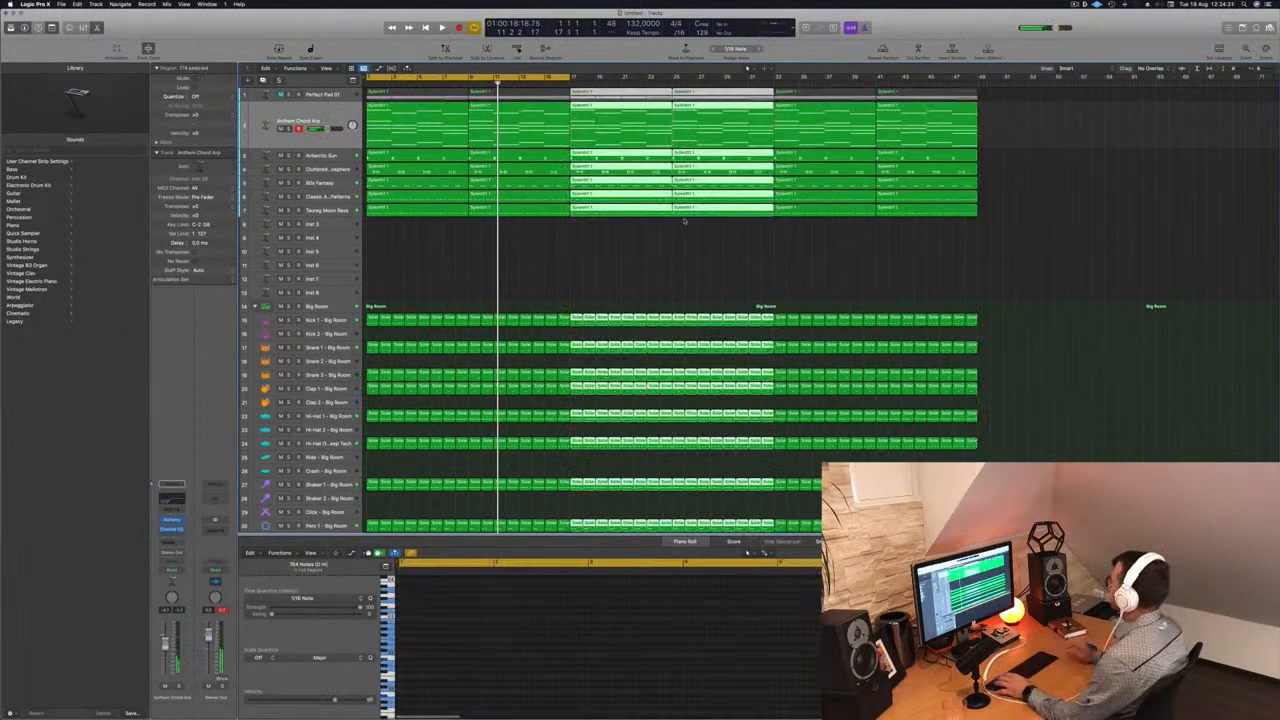
key(super+r)
key(Return)
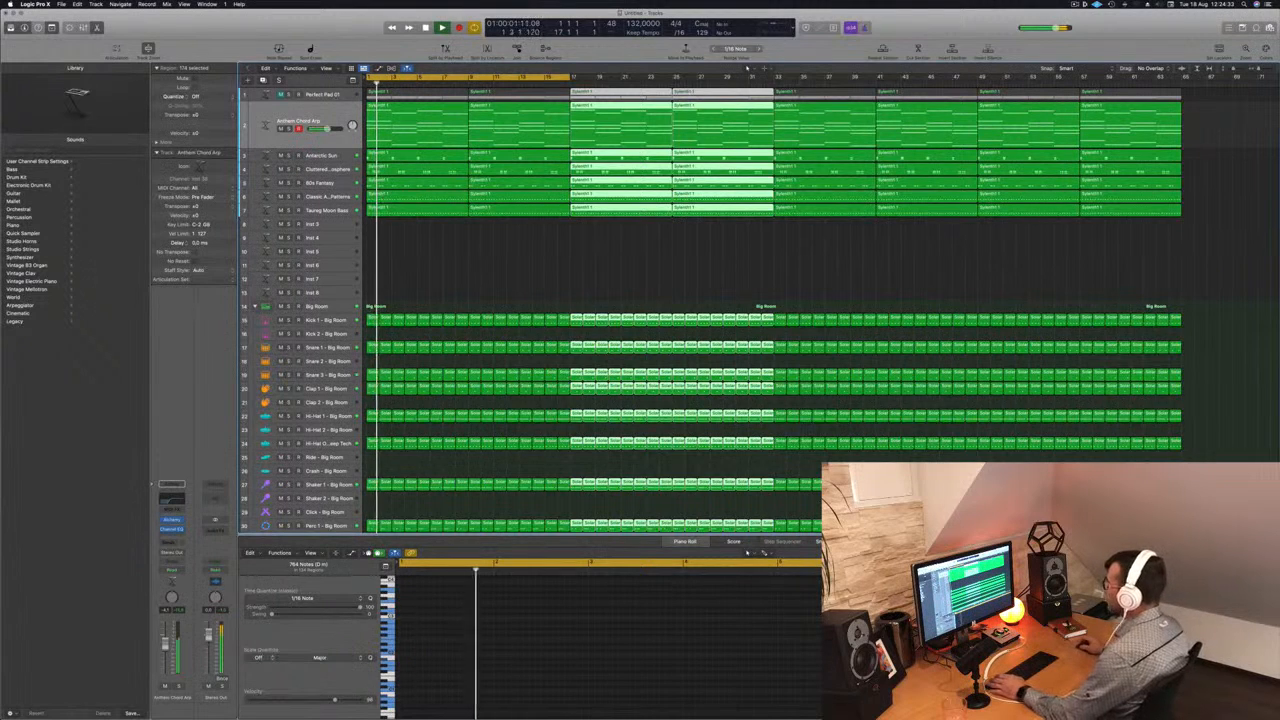
- Save the project as EP128 in the Logic folder
scroll(451, 259, down, 1)
scroll(451, 259, down, 1)
key(super+s)
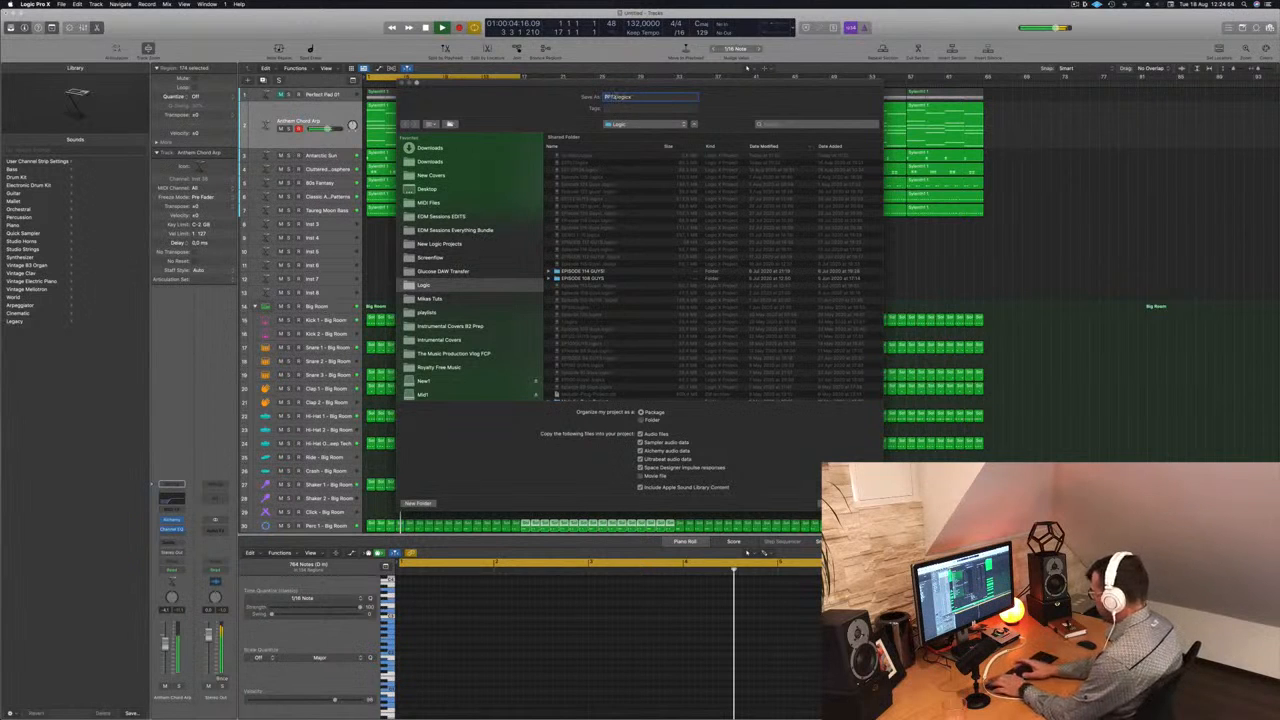
key(Return)
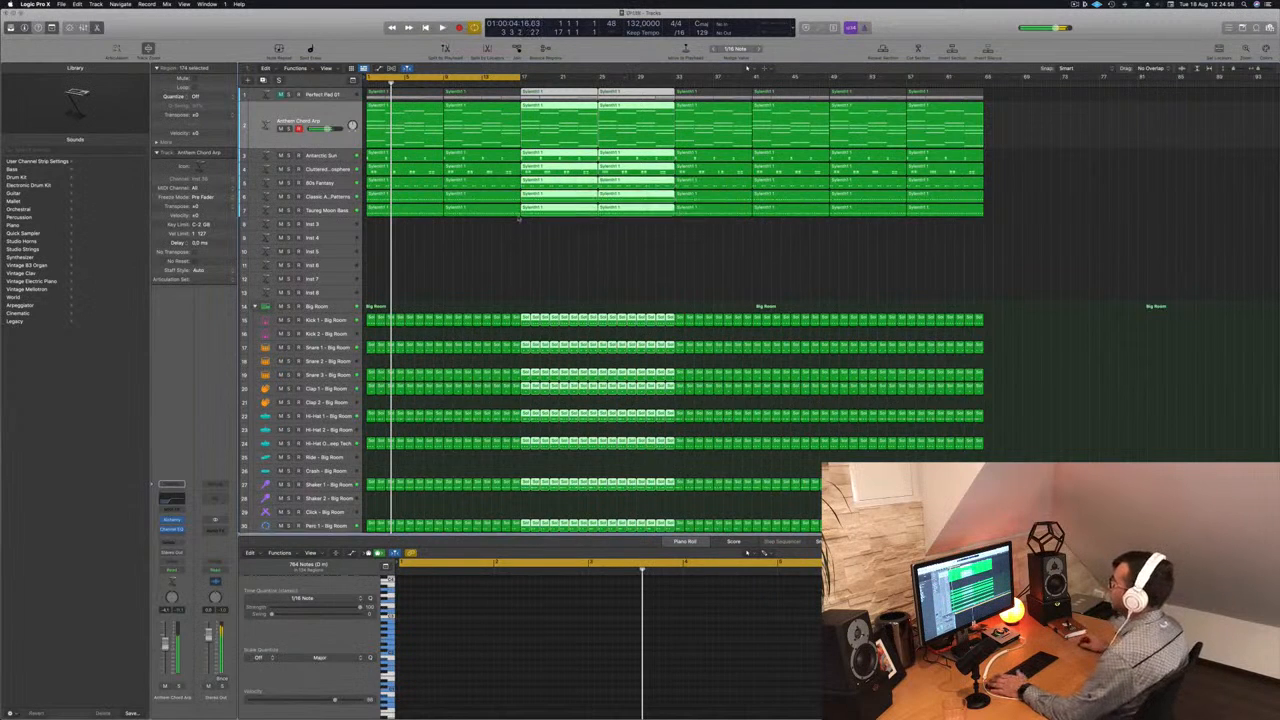
- Deselect the regions, start playback, and extend the cycle range to the end of the repeated regions
click(482, 252)
key(space)
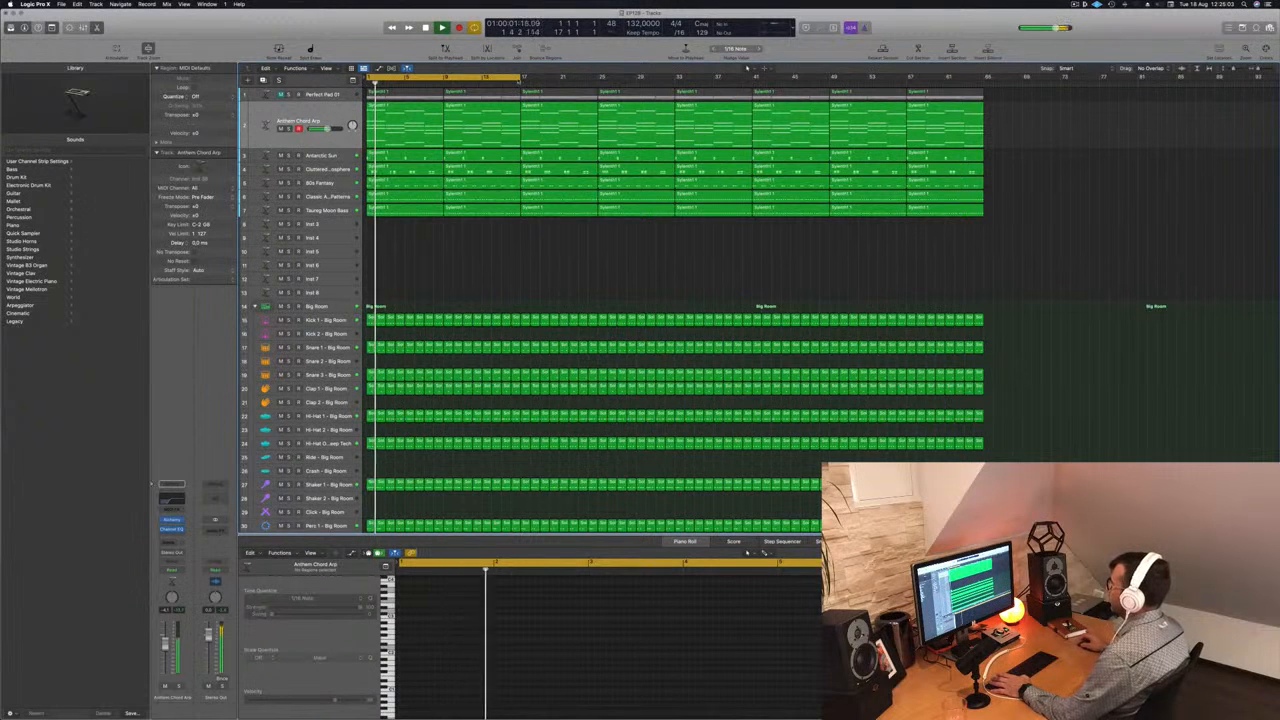
drag(520, 78, 974, 82)
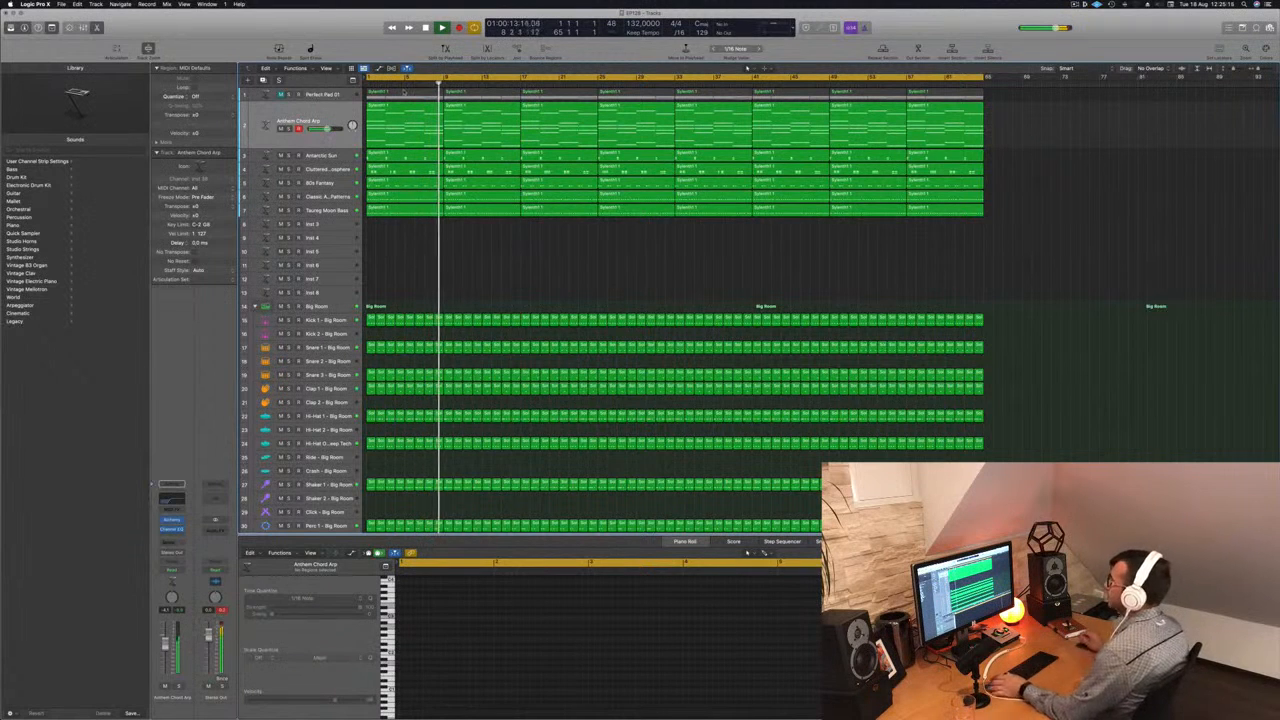
- Create a new track with the Perfect Pad 01 track's settings and place it below the Taureg Moon Bass track
key(space)
drag(340, 96, 334, 234)
key(super+d)
key(space)
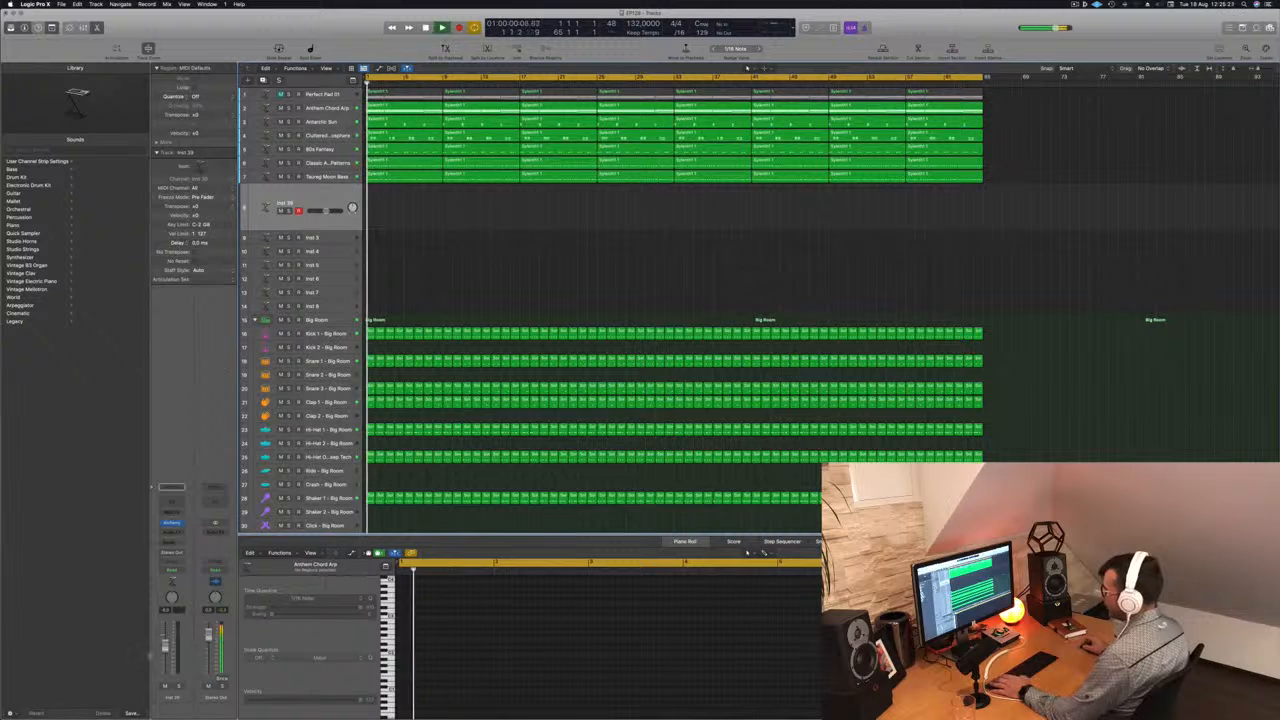
- Copy the first Perfect Pad 01 region onto the new pad track and play it back
drag(404, 96, 401, 213)
key(space)
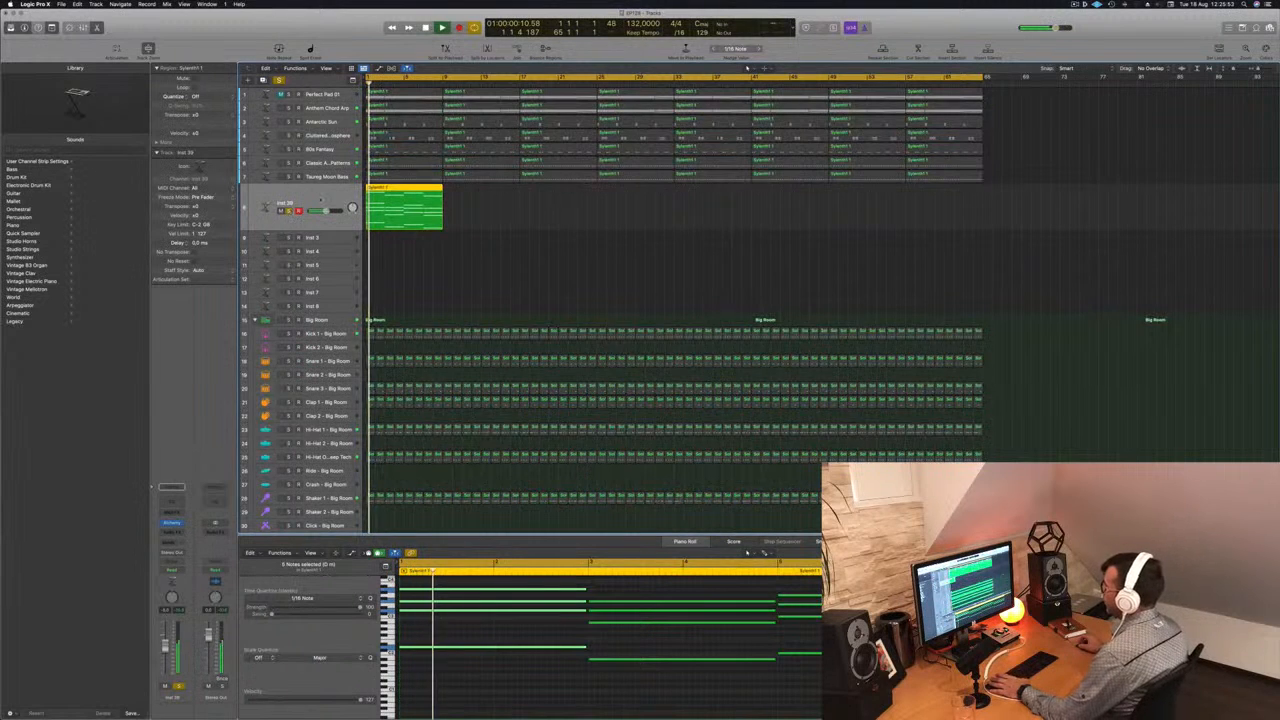
key(space)
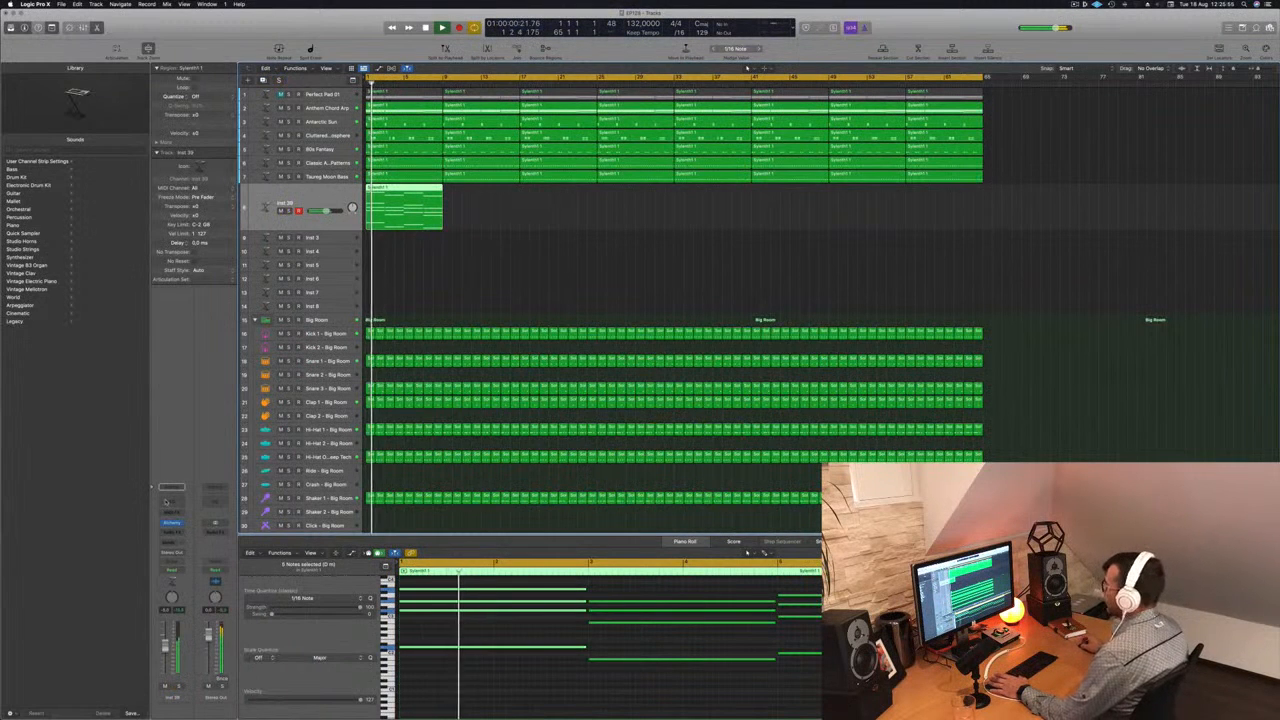
- Add a Channel EQ to the new pad track, roll off its low end with the low-cut band, and close the EQ
click(172, 502)
drag(440, 240, 613, 230)
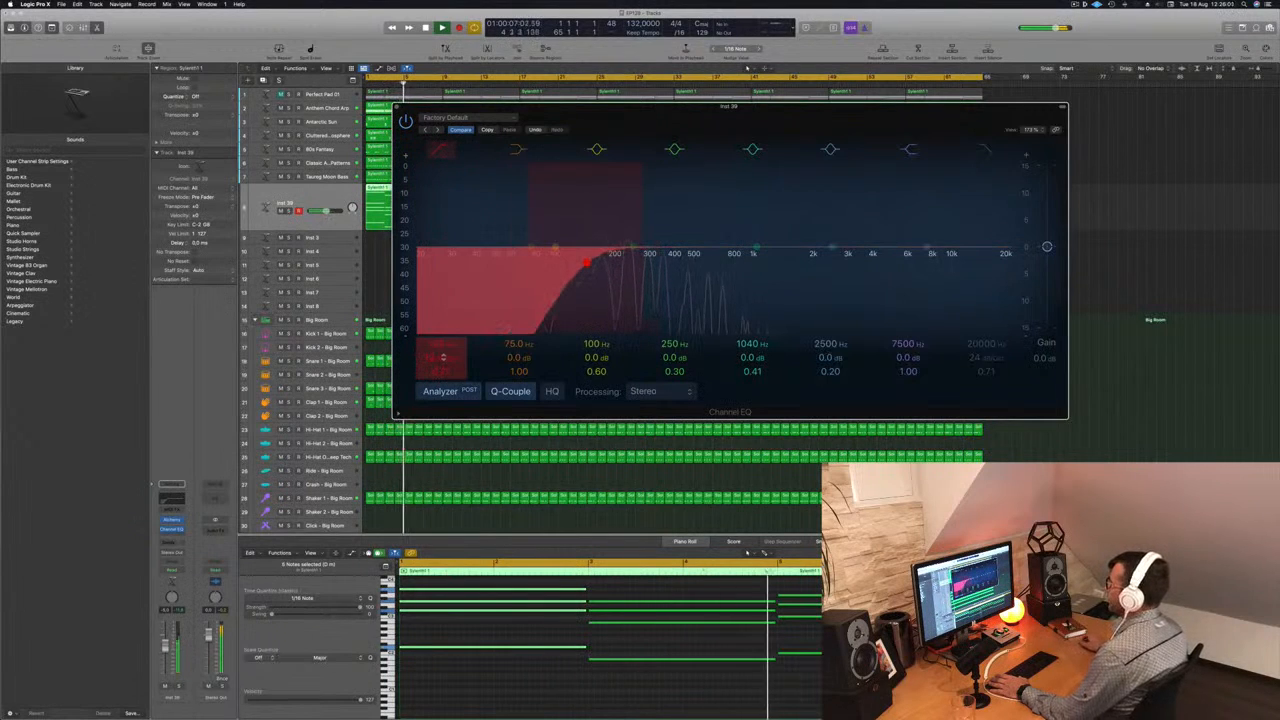
key(super+w)
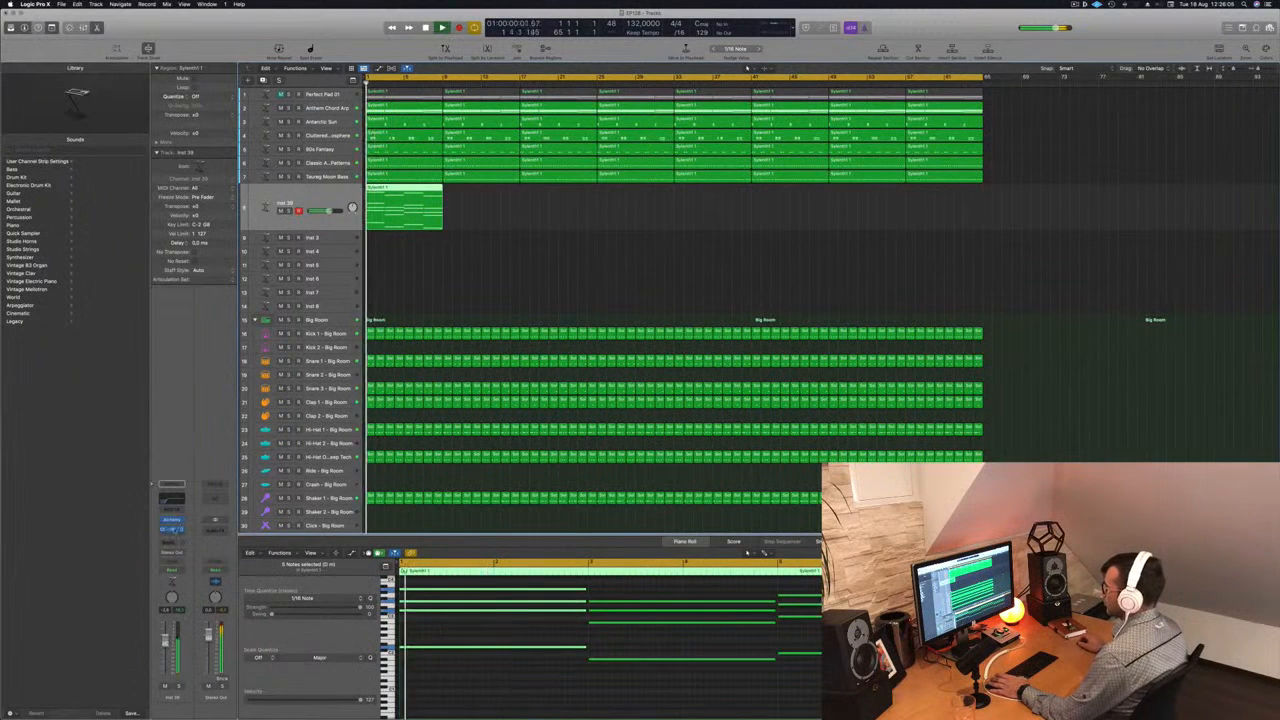
- Open Alchemy on the new pad track, load the Deeper Emotion pad preset, and play it in the arrangement
click(172, 520)
key(space)
drag(653, 117, 983, 185)
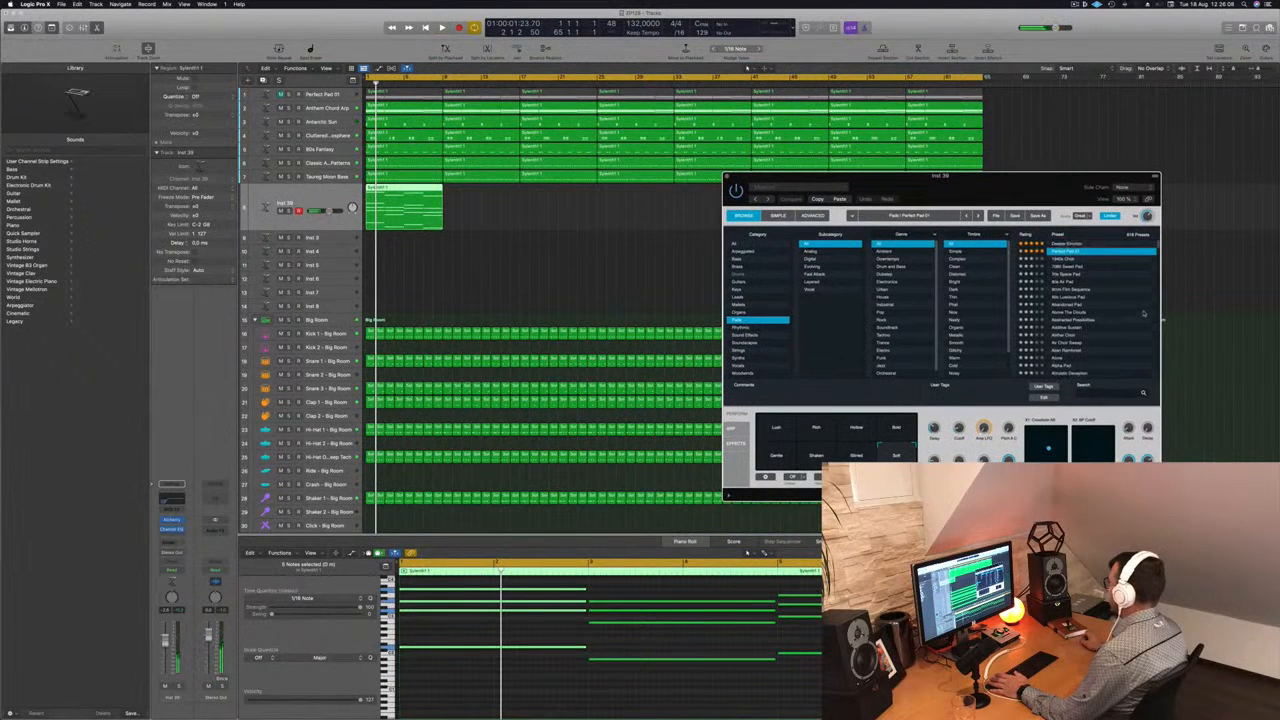
click(1079, 243)
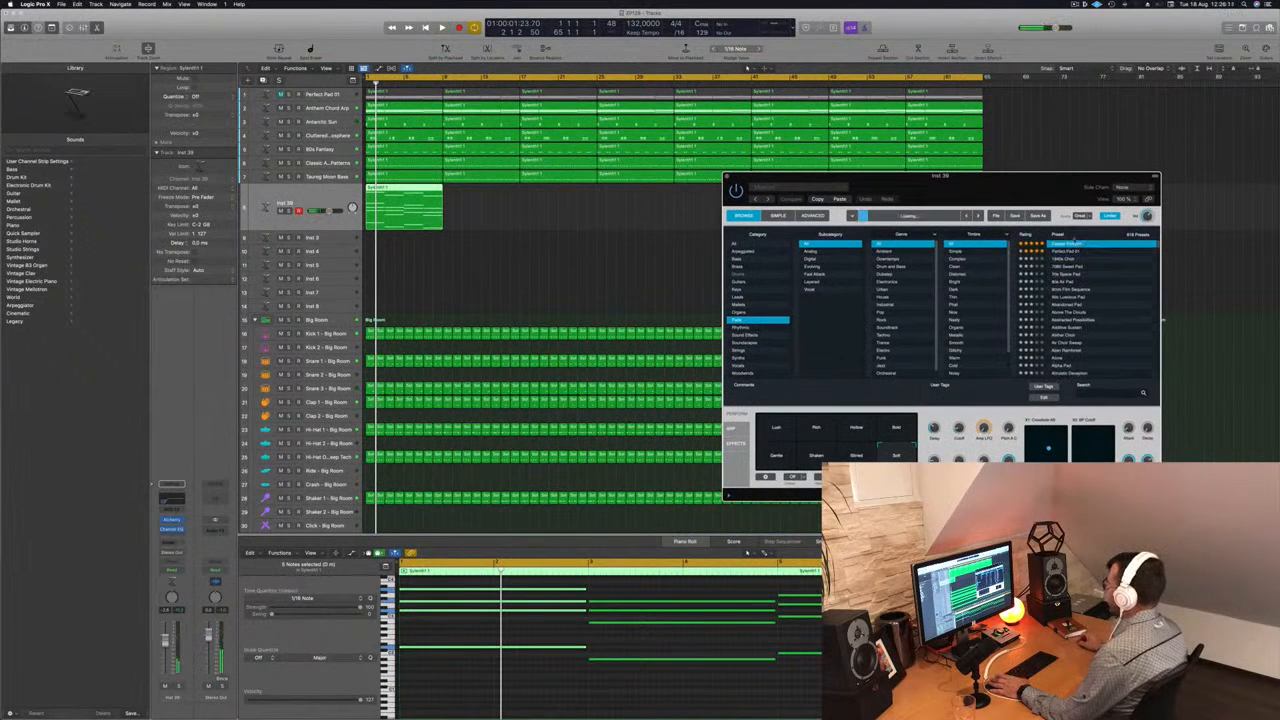
drag(1100, 181, 1070, 155)
key(space)
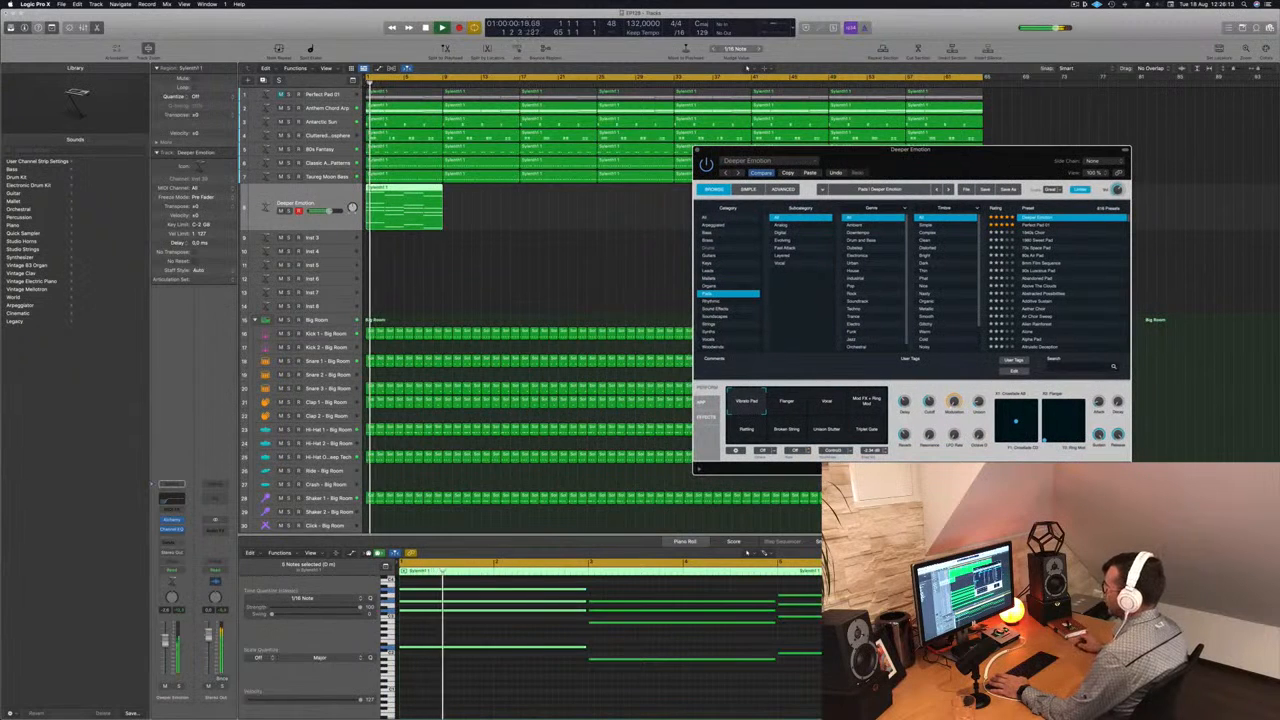
- Compare Deeper Emotion's sound in solo and across its Voice and Flanger snapshots, and replace it with the 1940s Choir preset
click(179, 687)
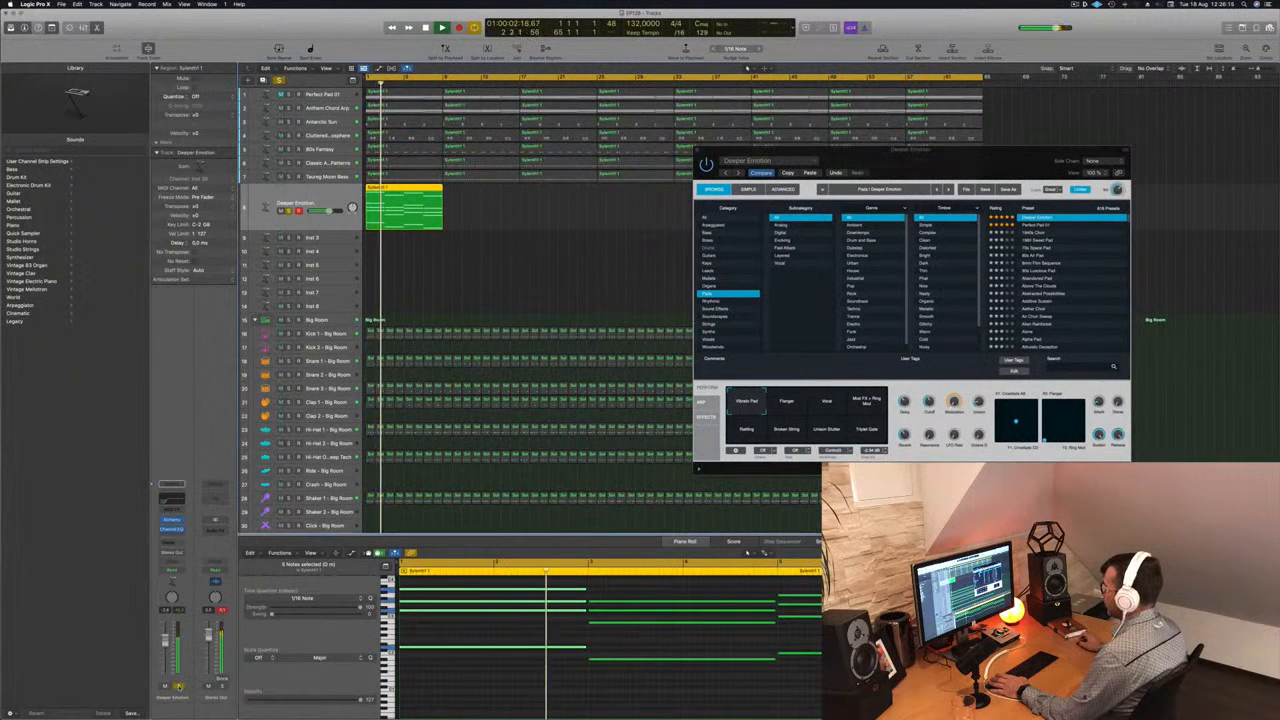
click(179, 687)
click(827, 403)
key(space)
key(space)
click(788, 403)
click(748, 428)
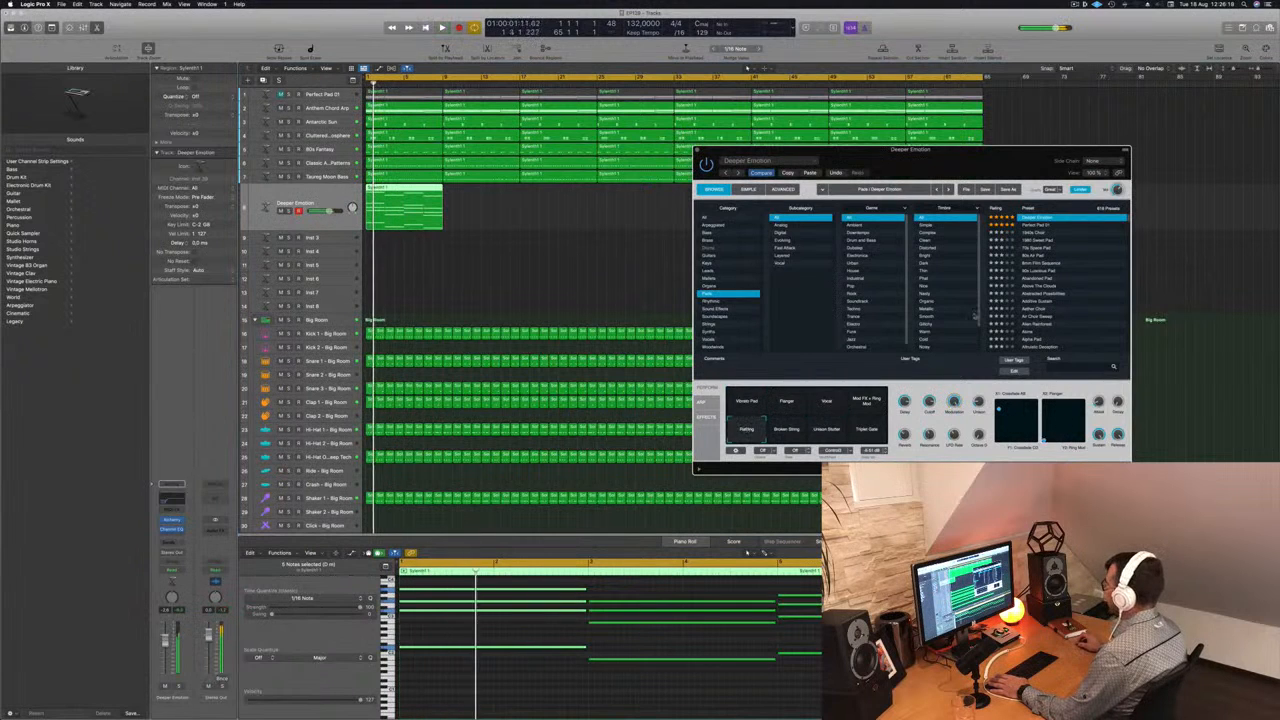
click(1031, 232)
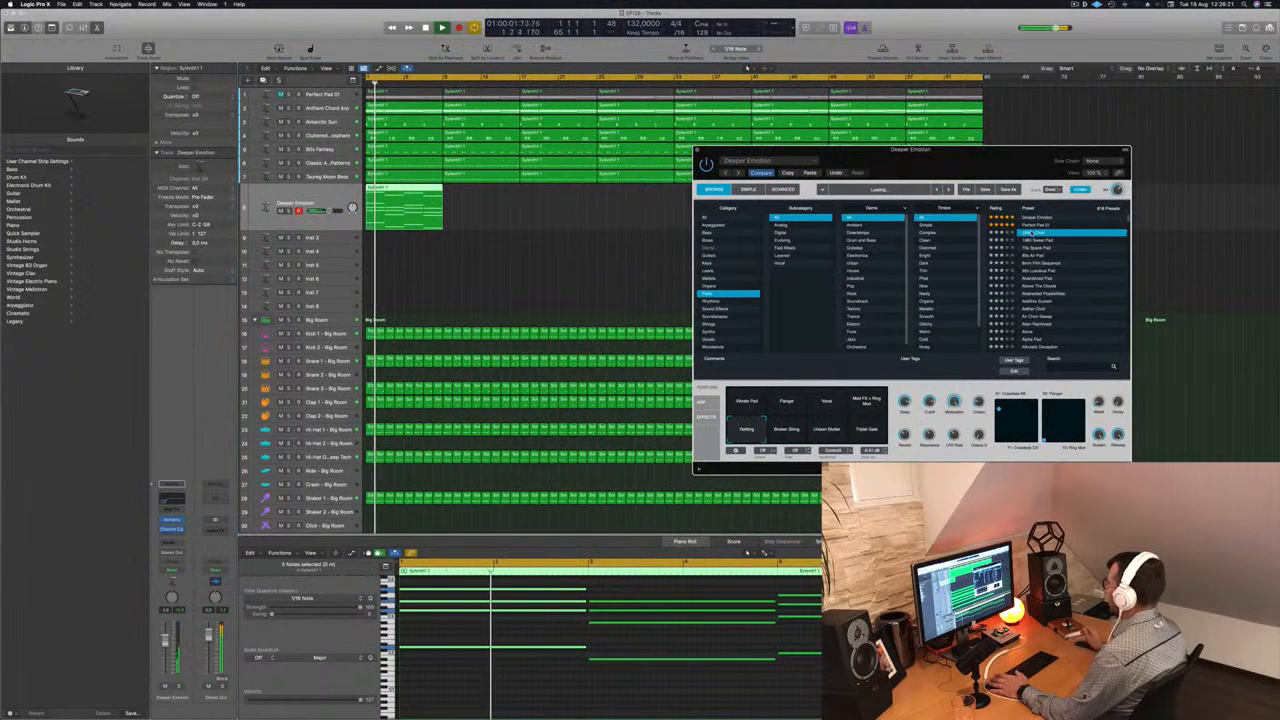
- Audition the 1980 Sweet Pad, 80s Air Pad and 8mm Film Sequence presets on the new pad track
click(1040, 241)
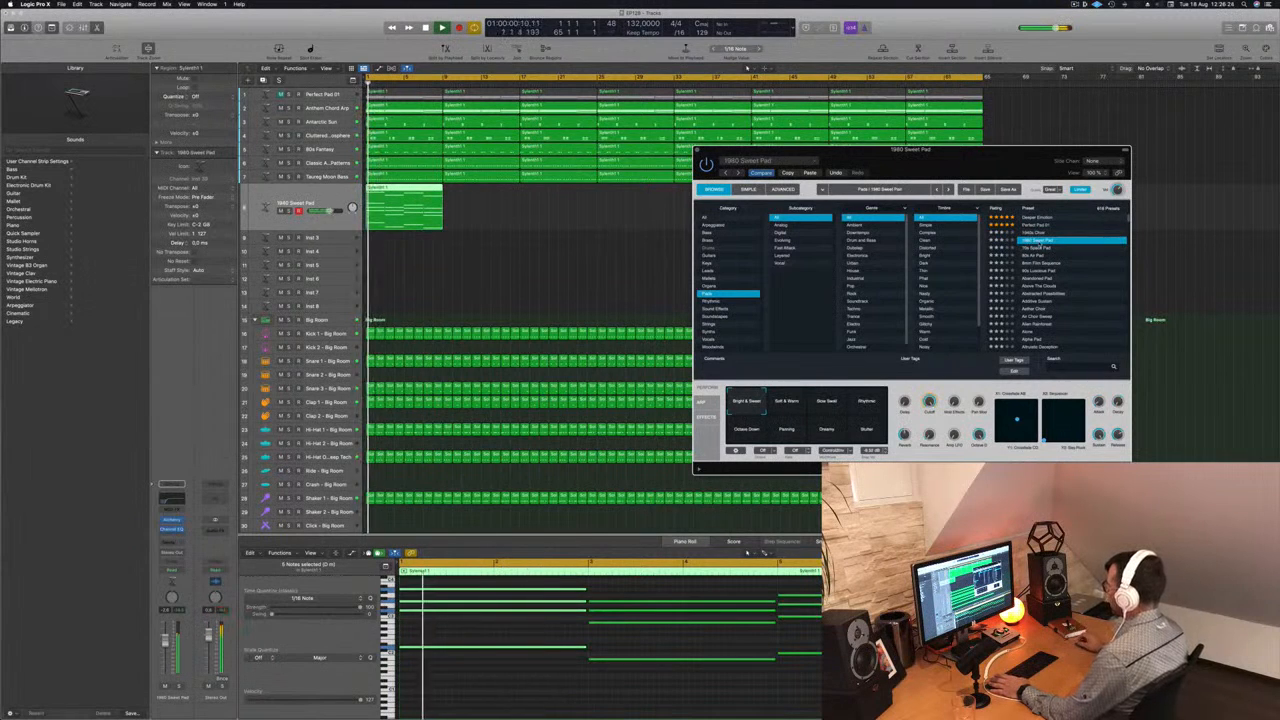
click(1038, 256)
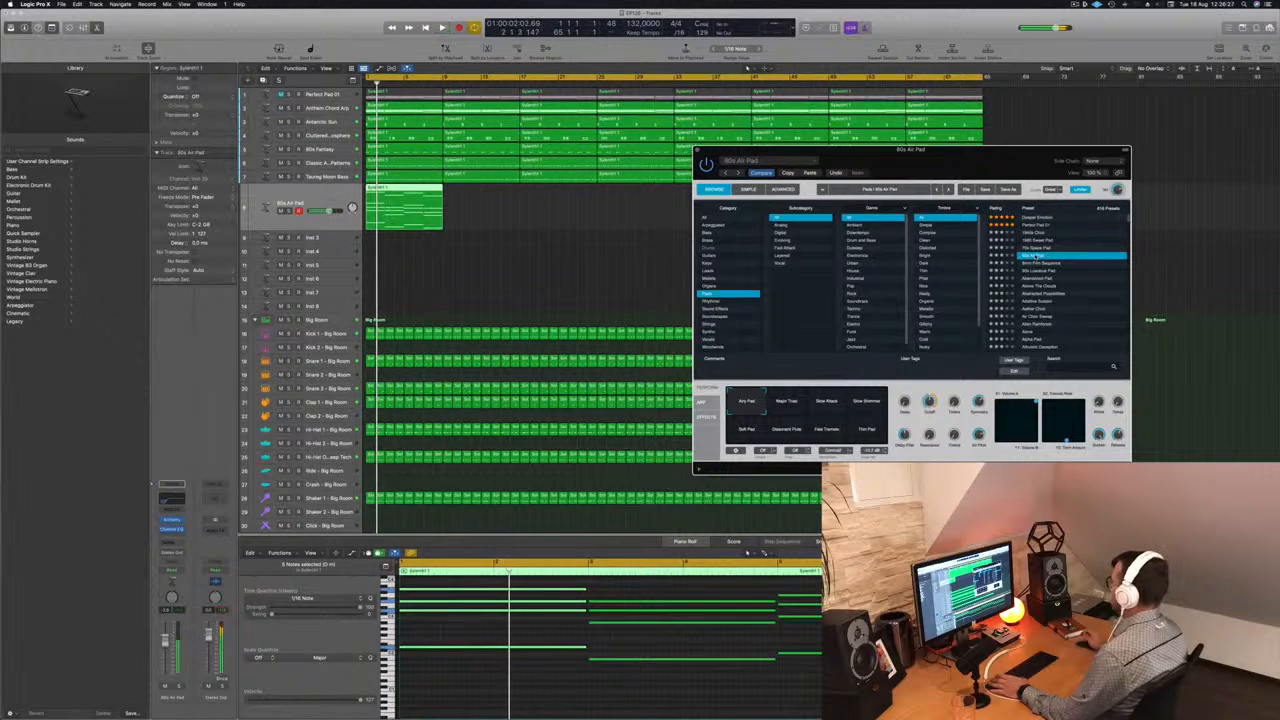
click(1040, 263)
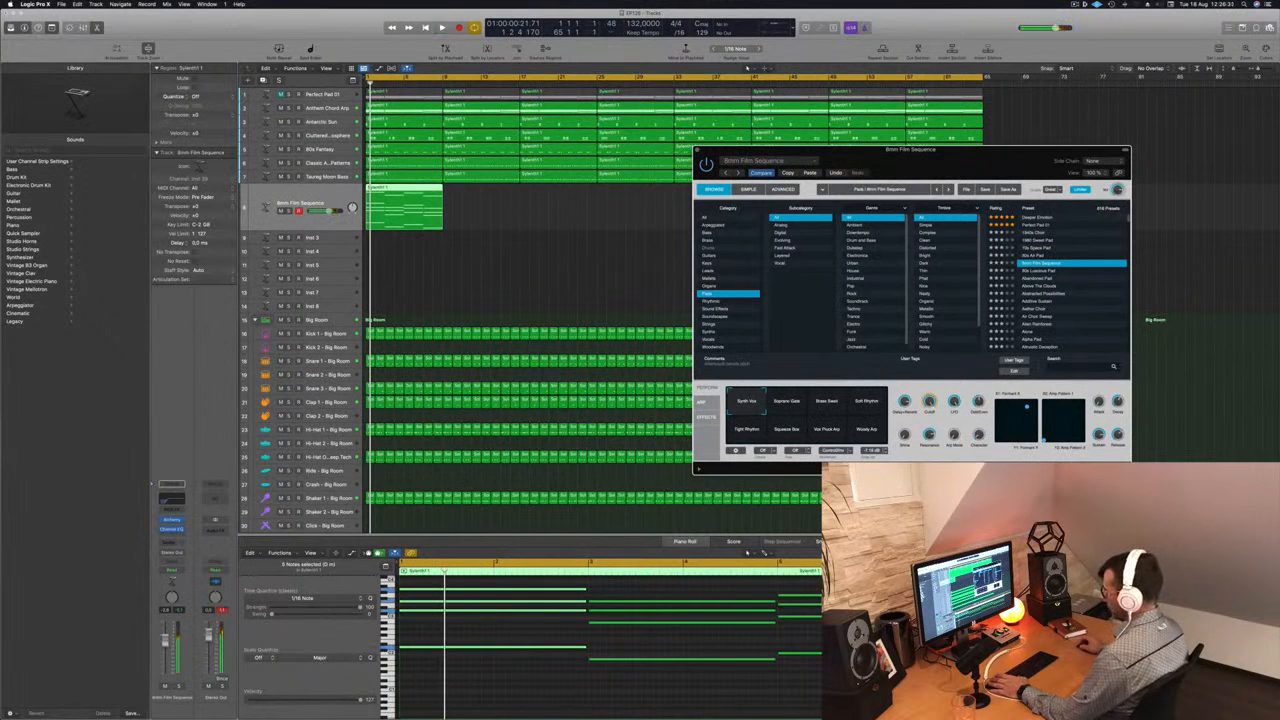
key(space)
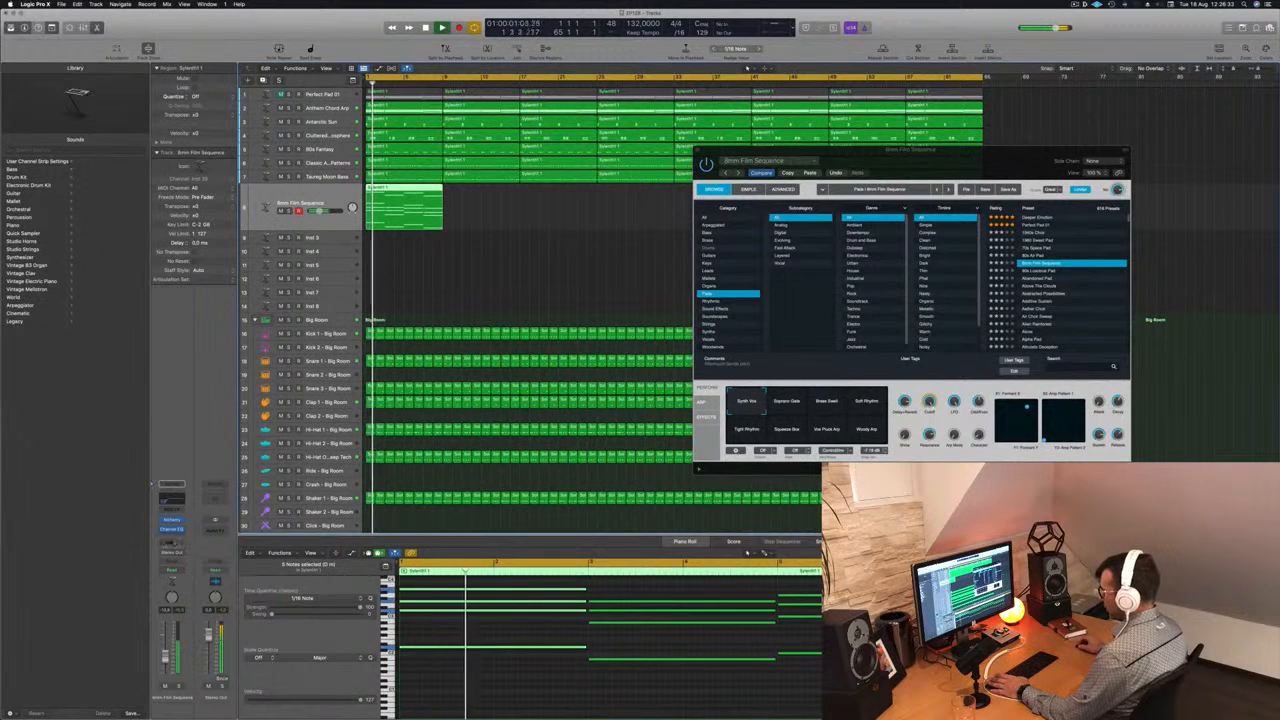
- Add a bus send to the new pad track's channel strip and raise its send level
click(165, 543)
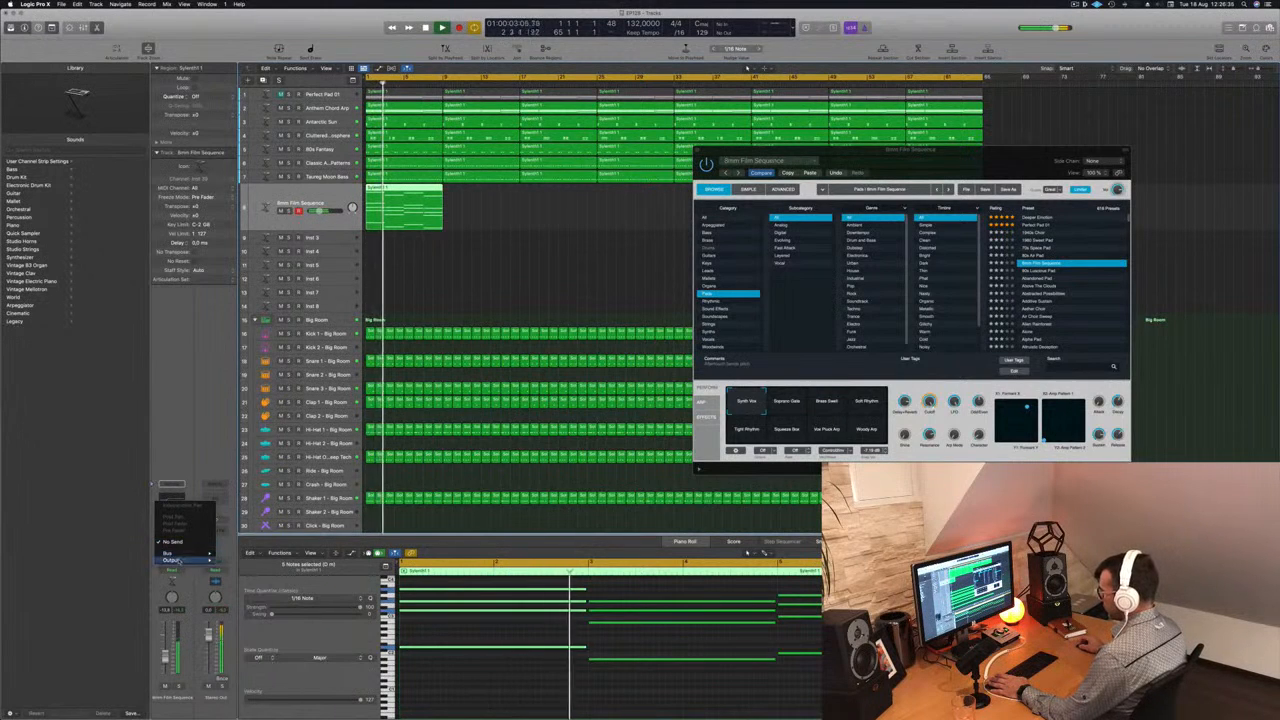
mouse_move(178, 554)
click(241, 483)
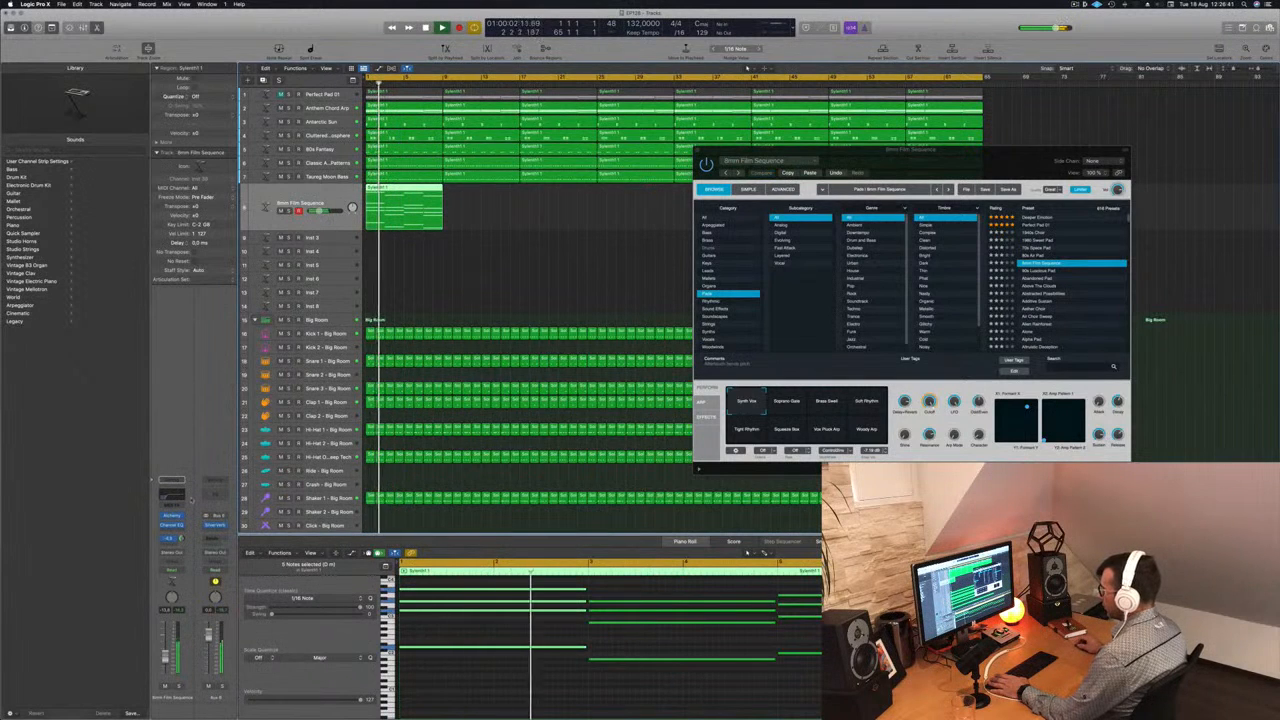
- Try the 90s Luscious Pad preset with its Glassy snapshot, and replace it with the Abandoned Pad preset
click(1040, 271)
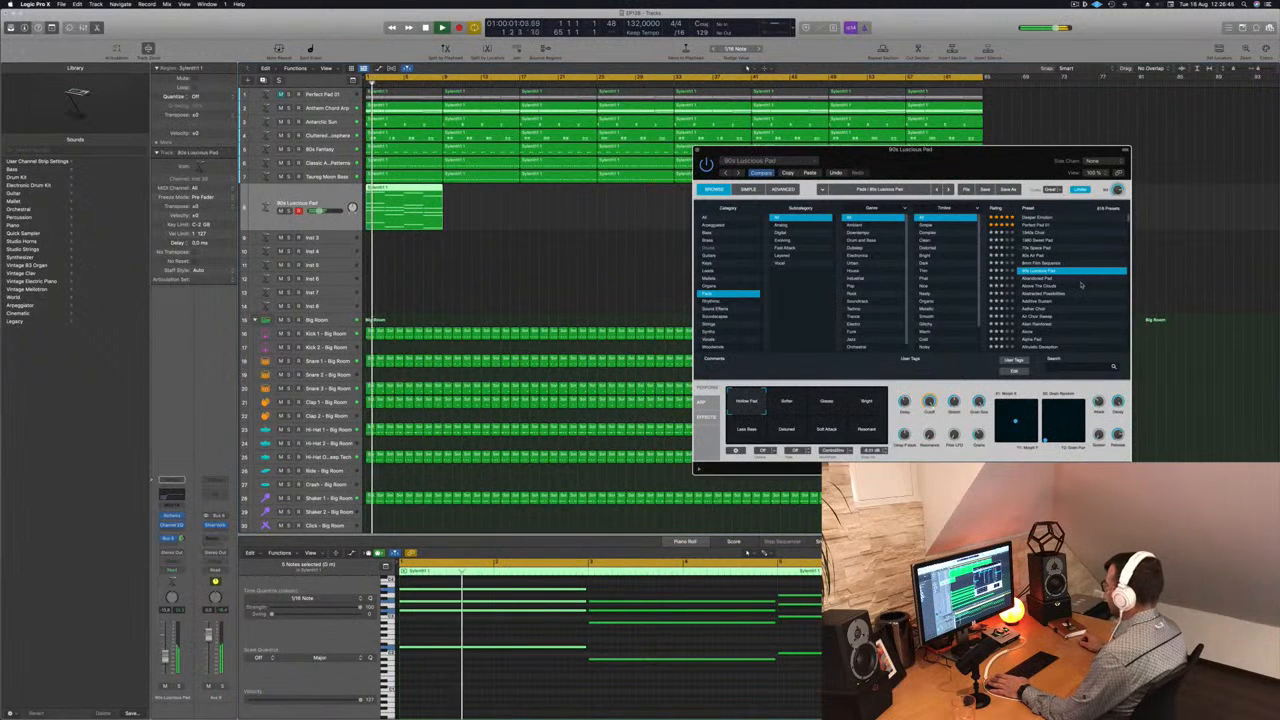
click(828, 402)
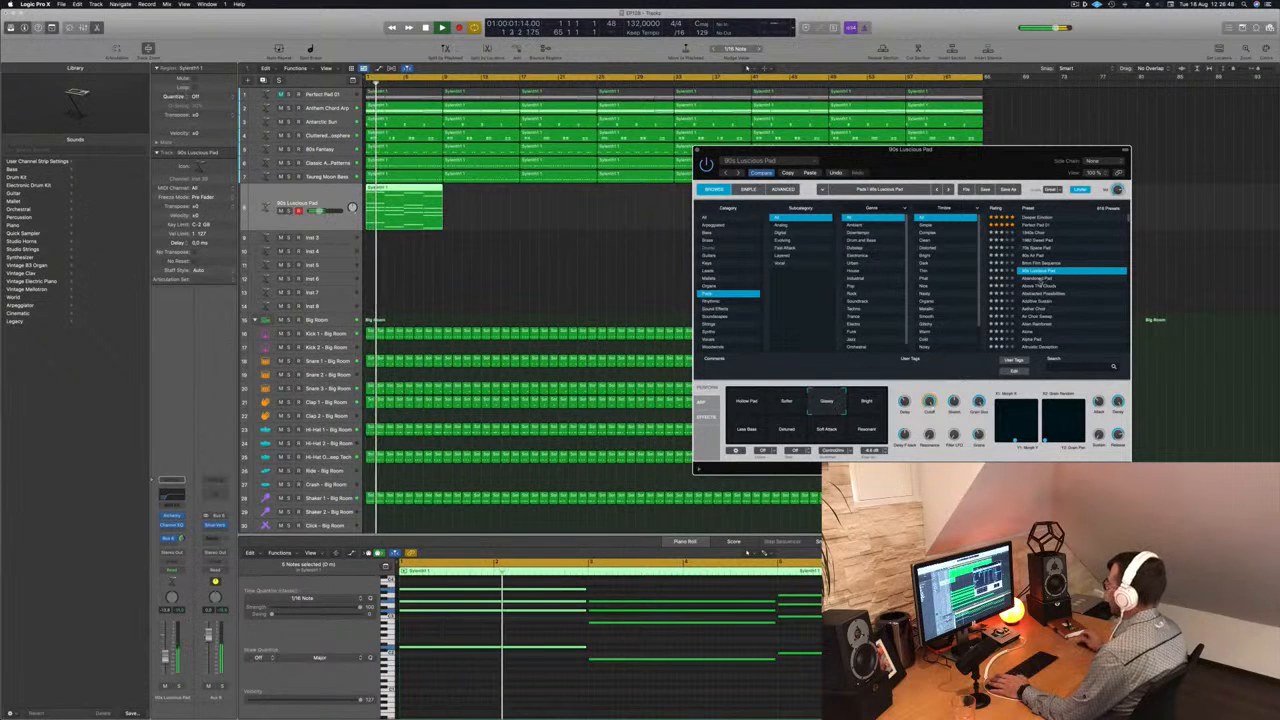
click(1040, 279)
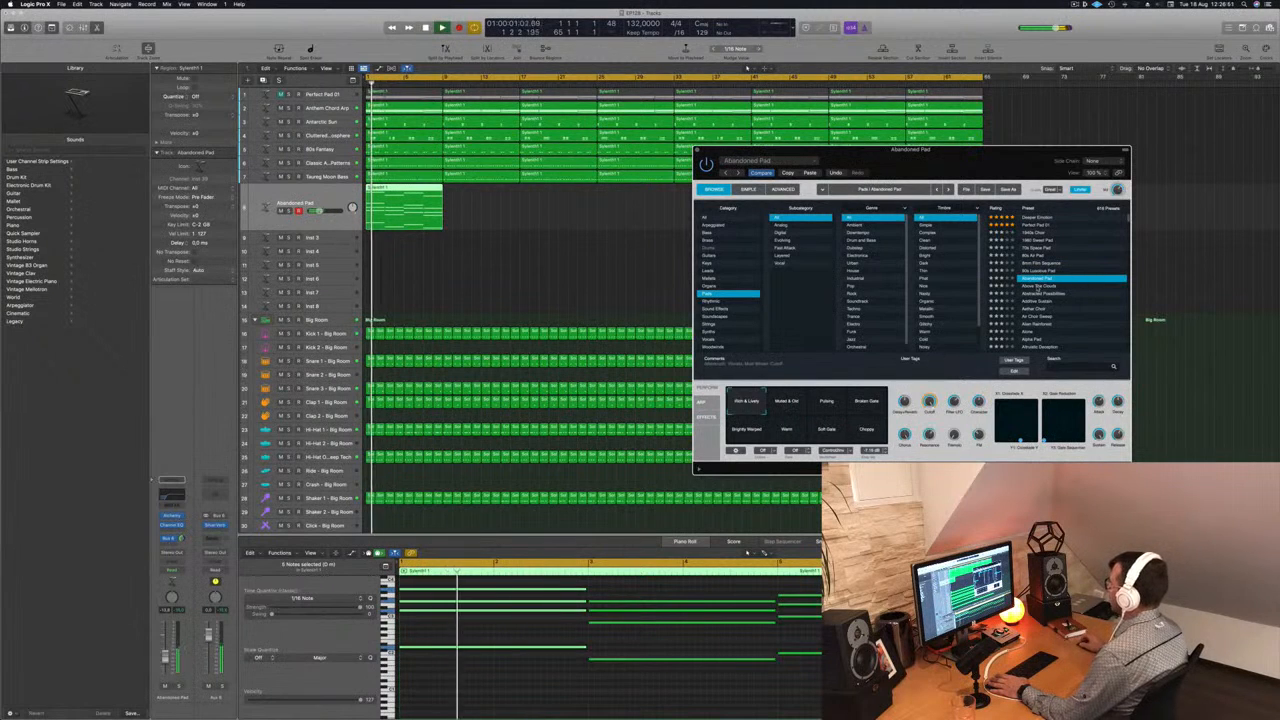
drag(984, 175, 903, 120)
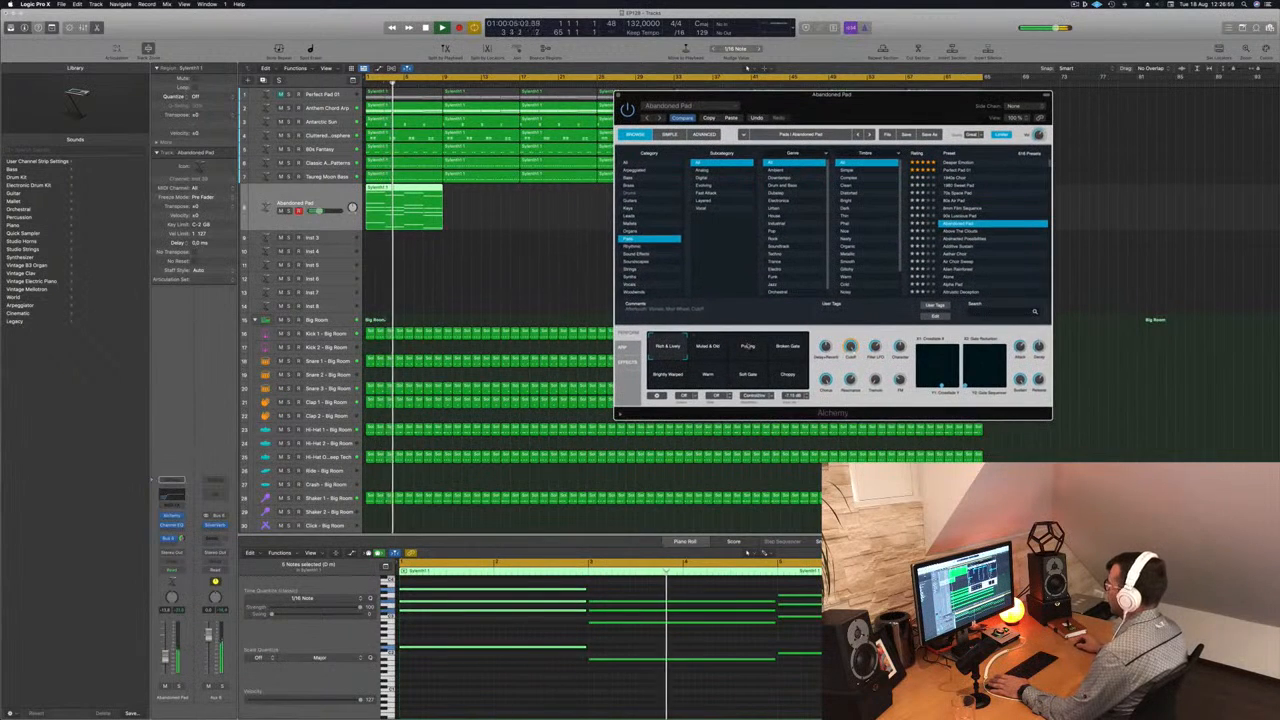
- Compare Abandoned Pad's performance snapshots during playback, settle on Choppy, and adjust the track's volume to fit the mix
click(748, 347)
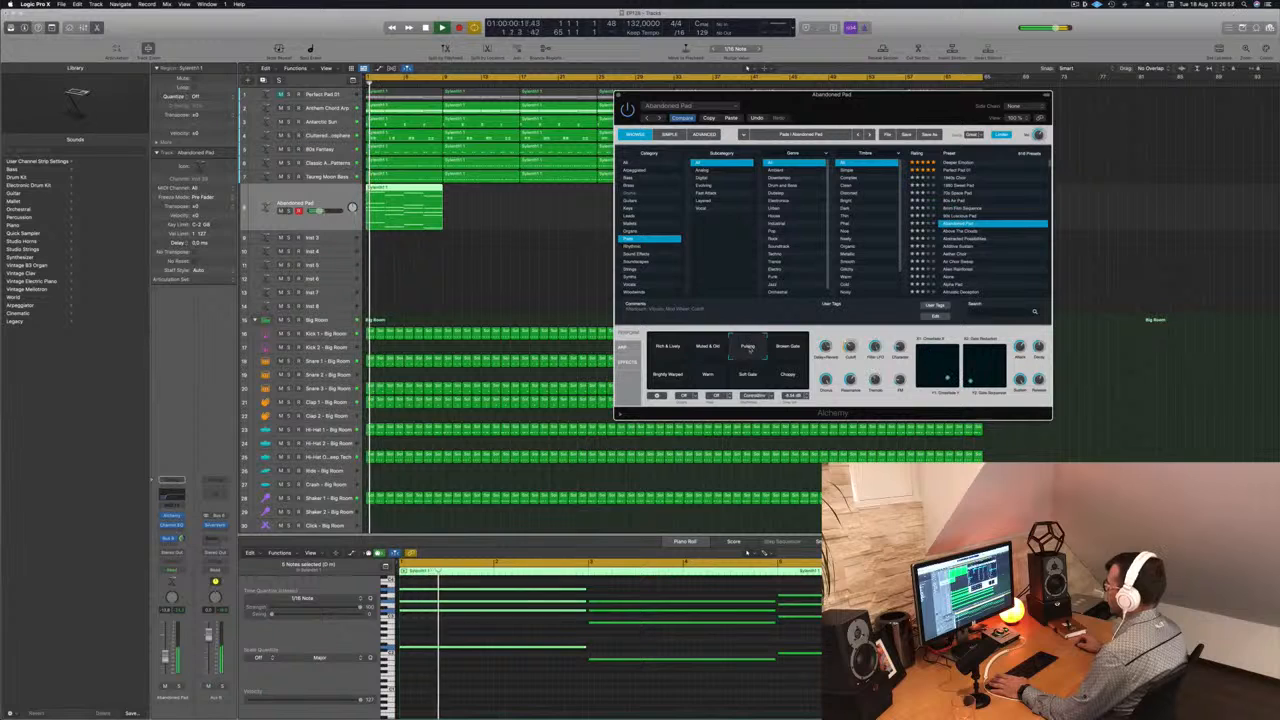
click(787, 347)
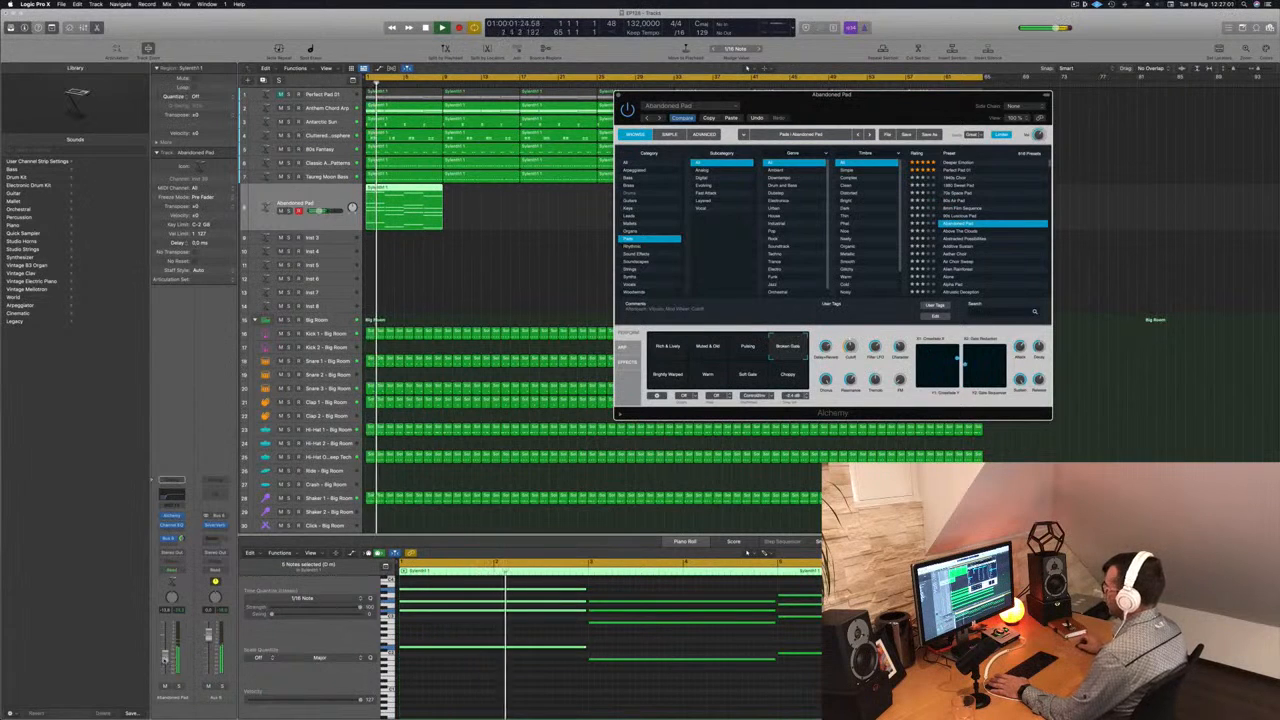
click(165, 651)
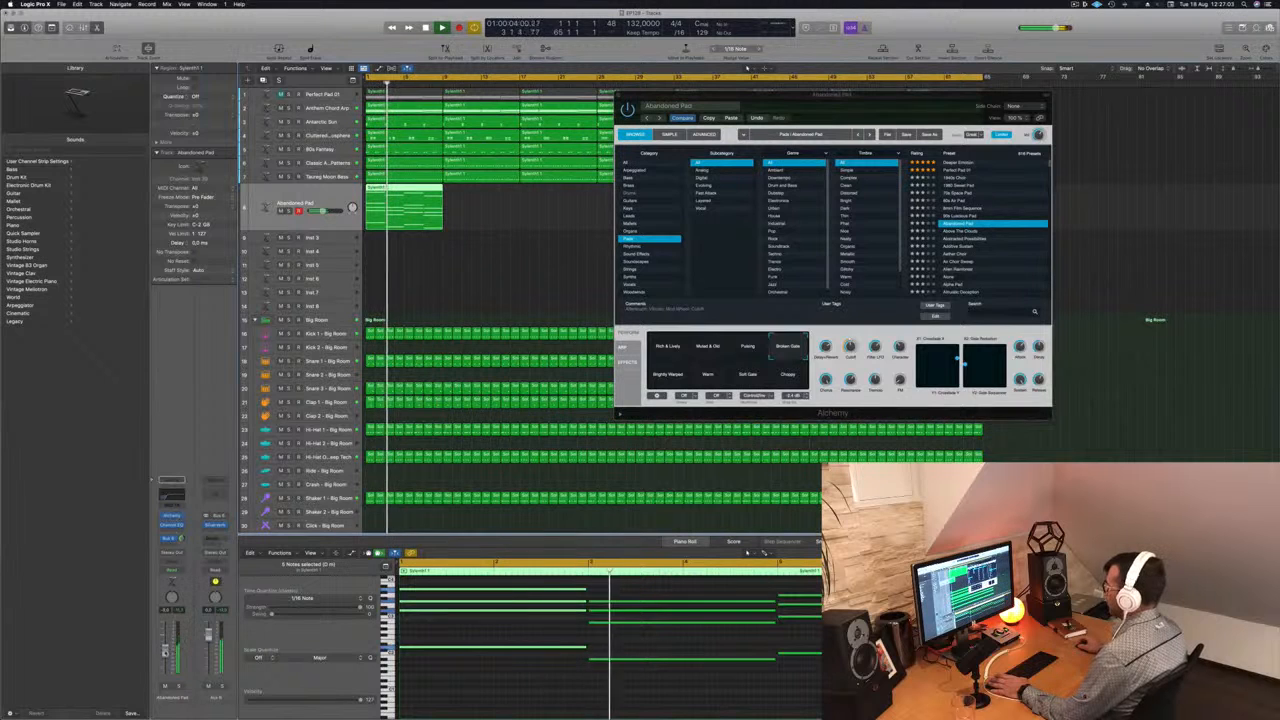
click(673, 374)
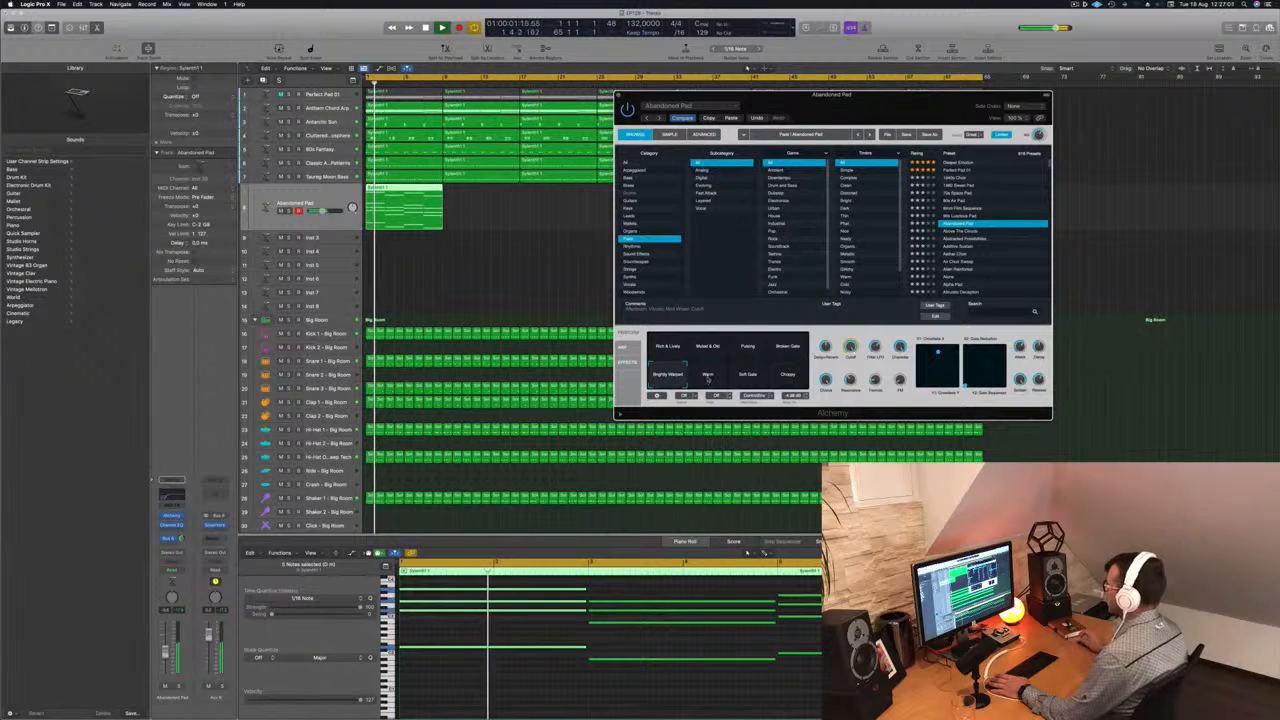
click(707, 374)
click(748, 374)
click(789, 375)
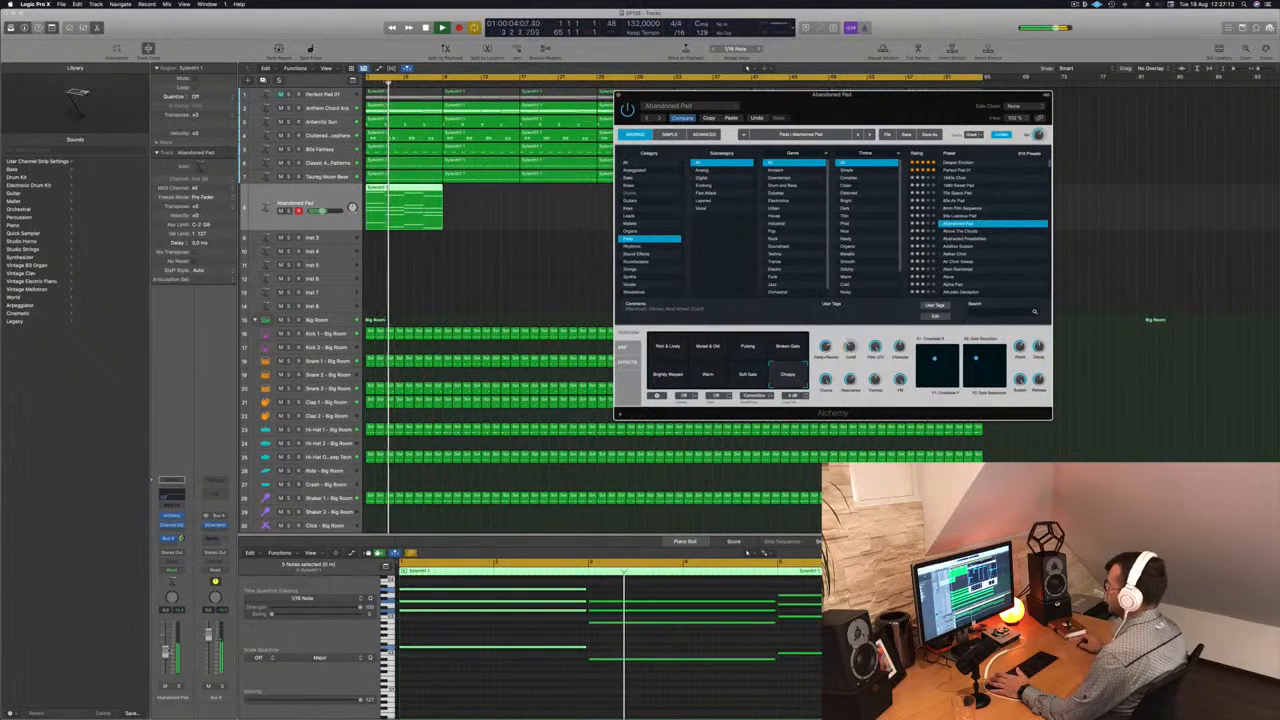
click(668, 375)
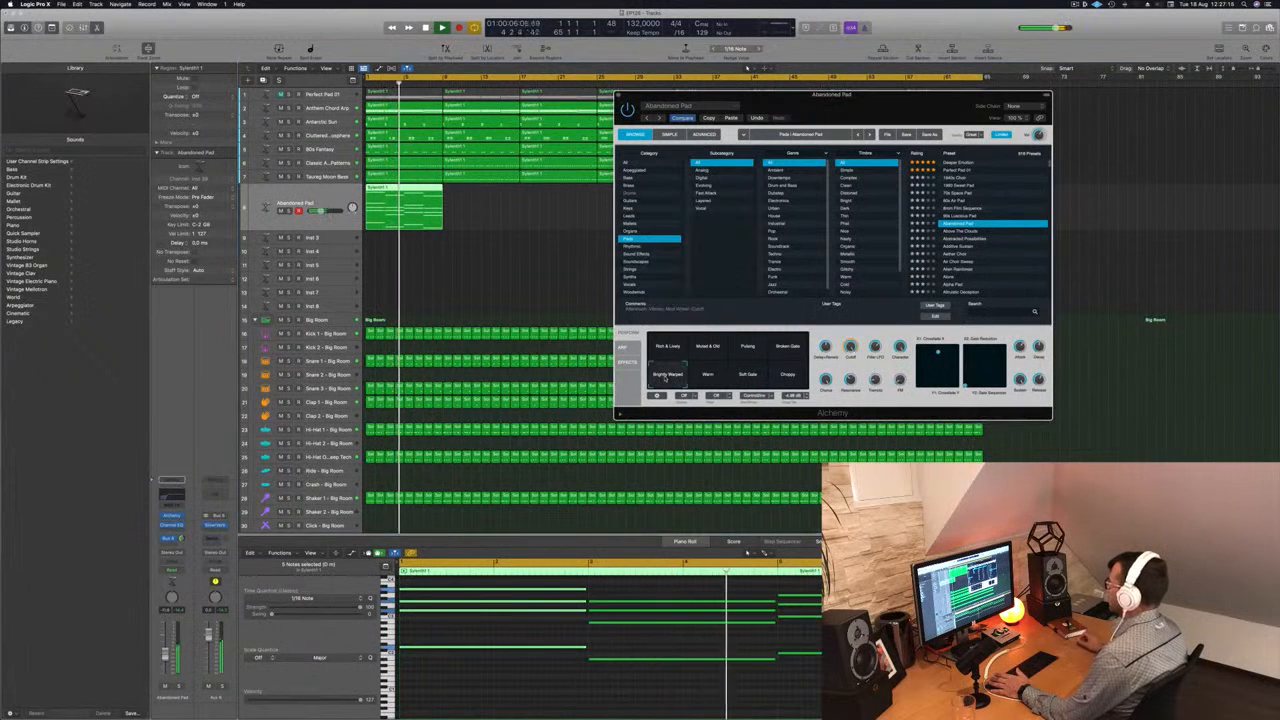
key(Return)
drag(165, 655, 165, 658)
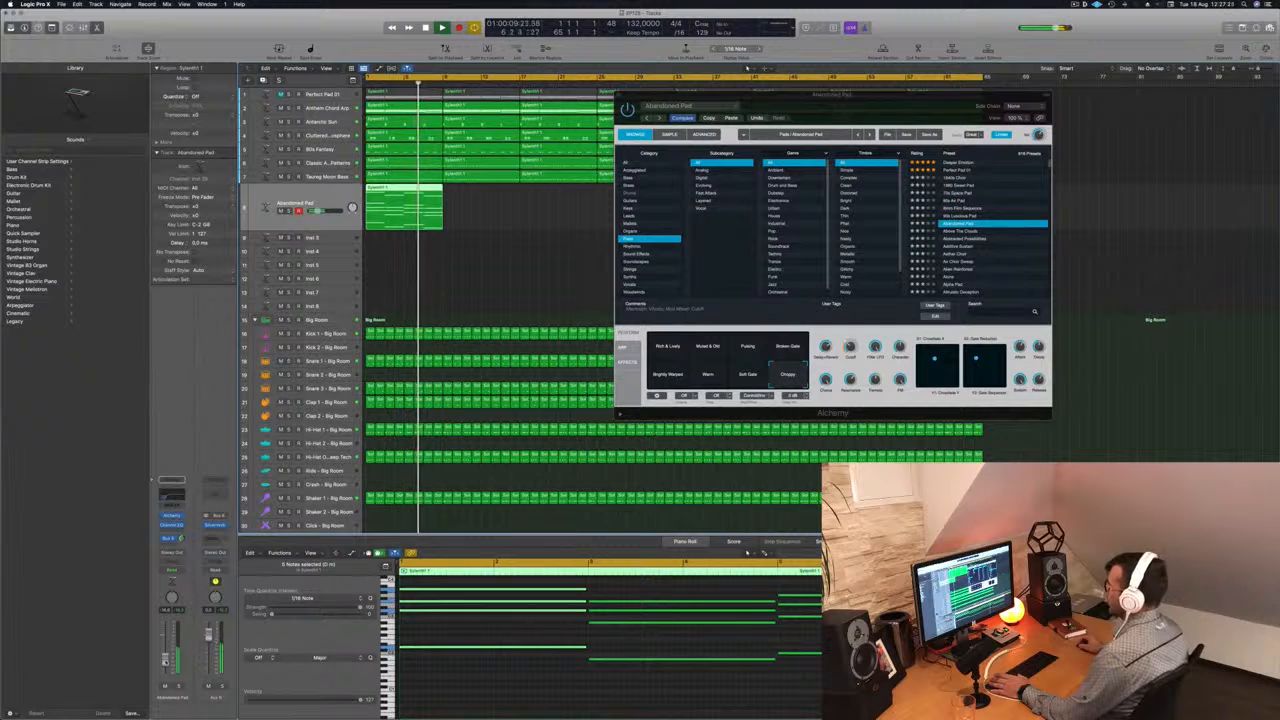
- Copy the Abandoned Pad region repeatedly until it fills the 64-bar arrangement, and play it from the start
drag(935, 105, 1270, 180)
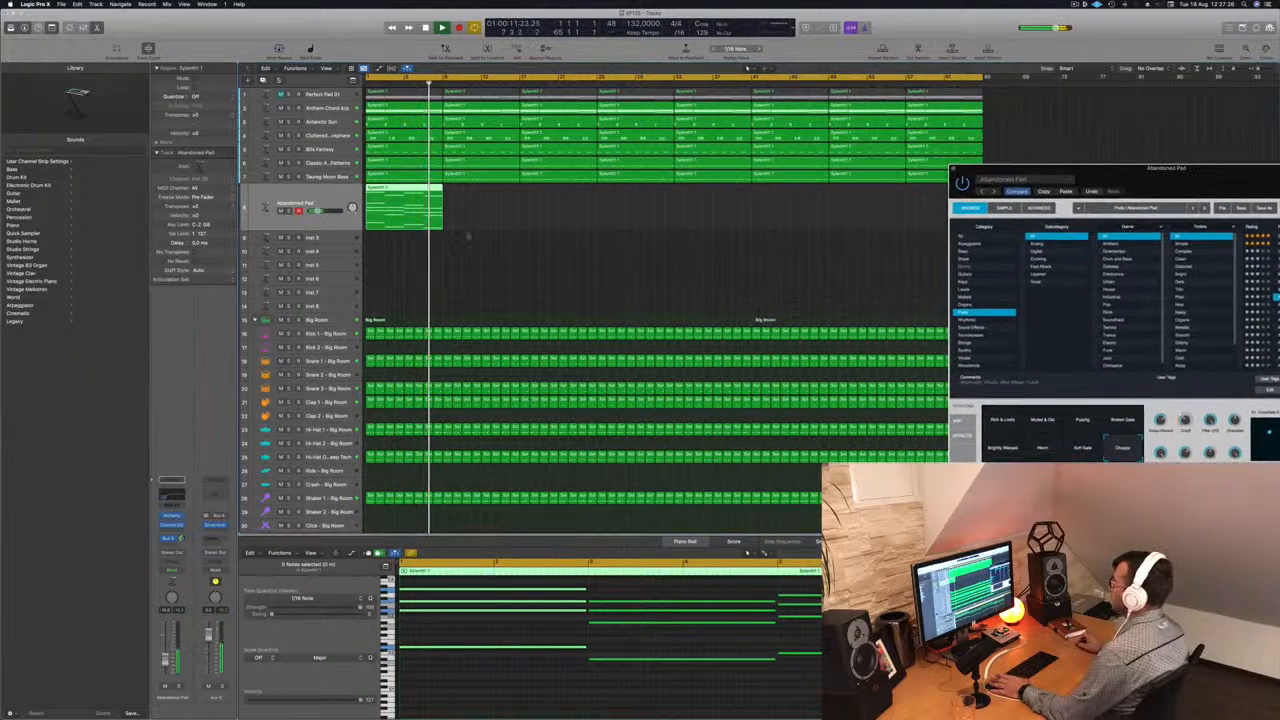
drag(401, 190, 480, 197)
mouse_move(560, 201)
mouse_down()
mouse_move(388, 207)
mouse_move(401, 186)
mouse_move(557, 190)
mouse_up()
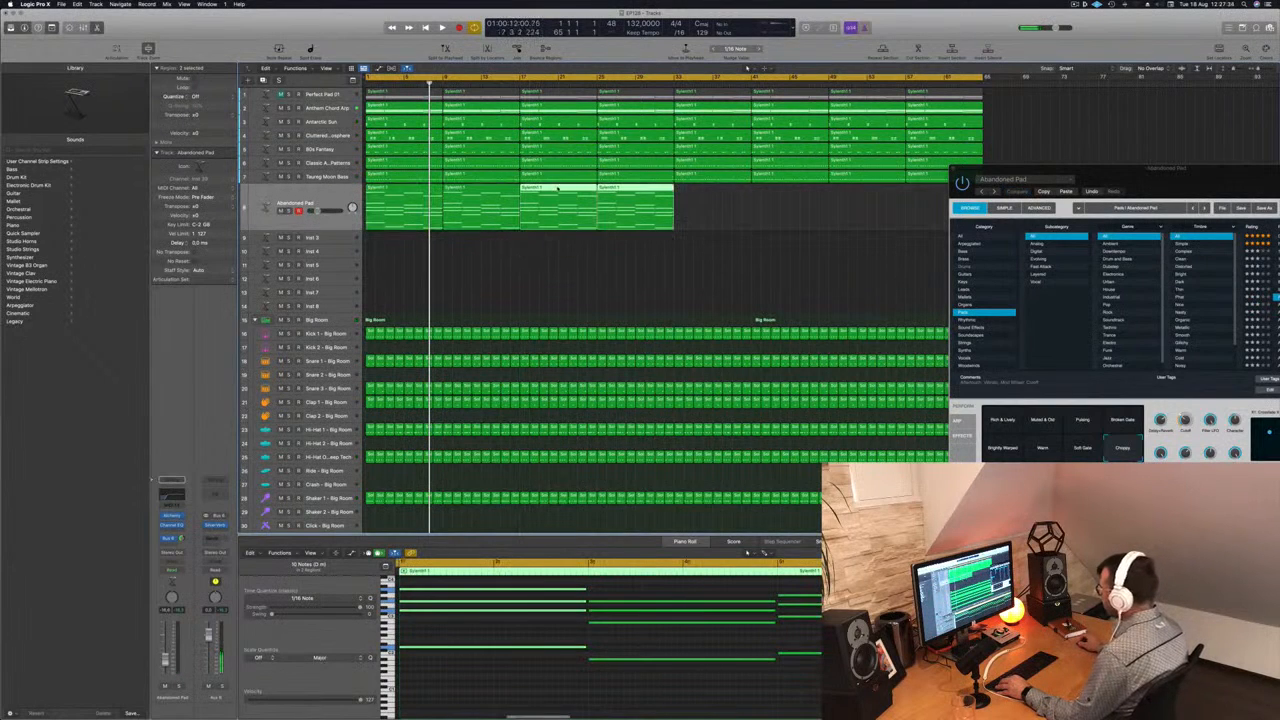
mouse_move(717, 208)
mouse_down()
mouse_move(402, 212)
mouse_move(402, 190)
mouse_move(710, 193)
mouse_up()
key(space)
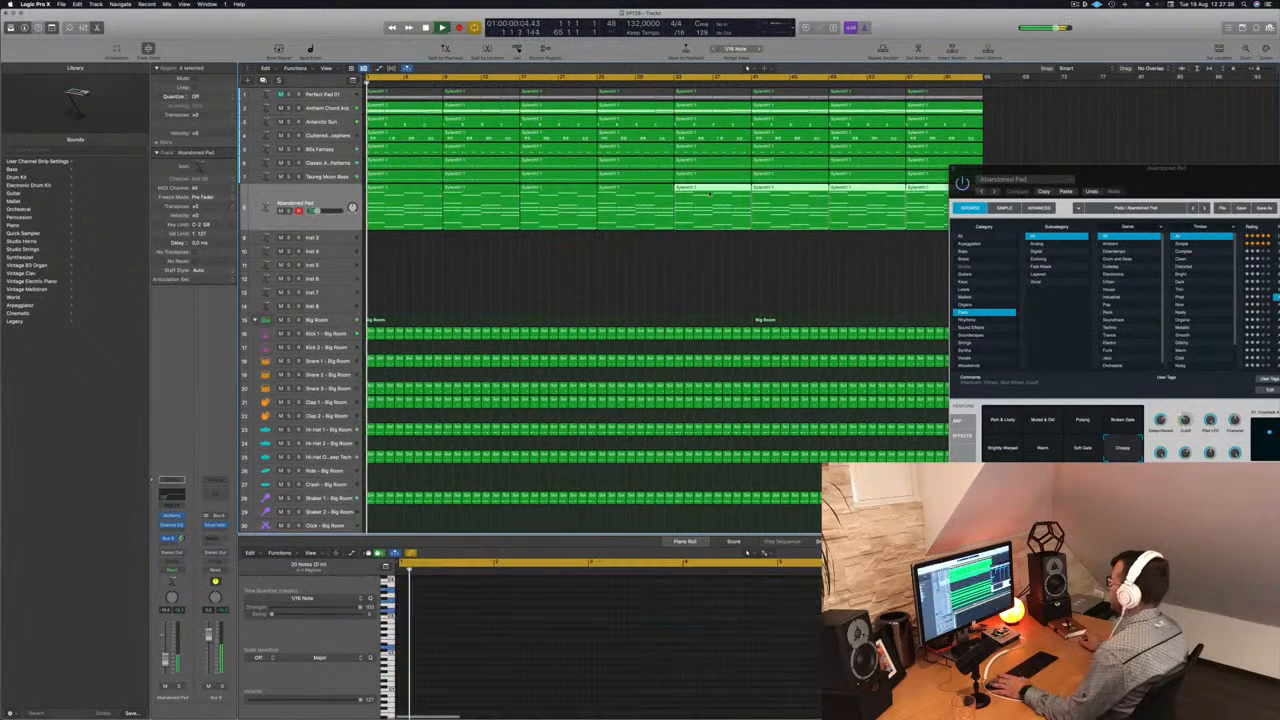
drag(1169, 177, 892, 90)
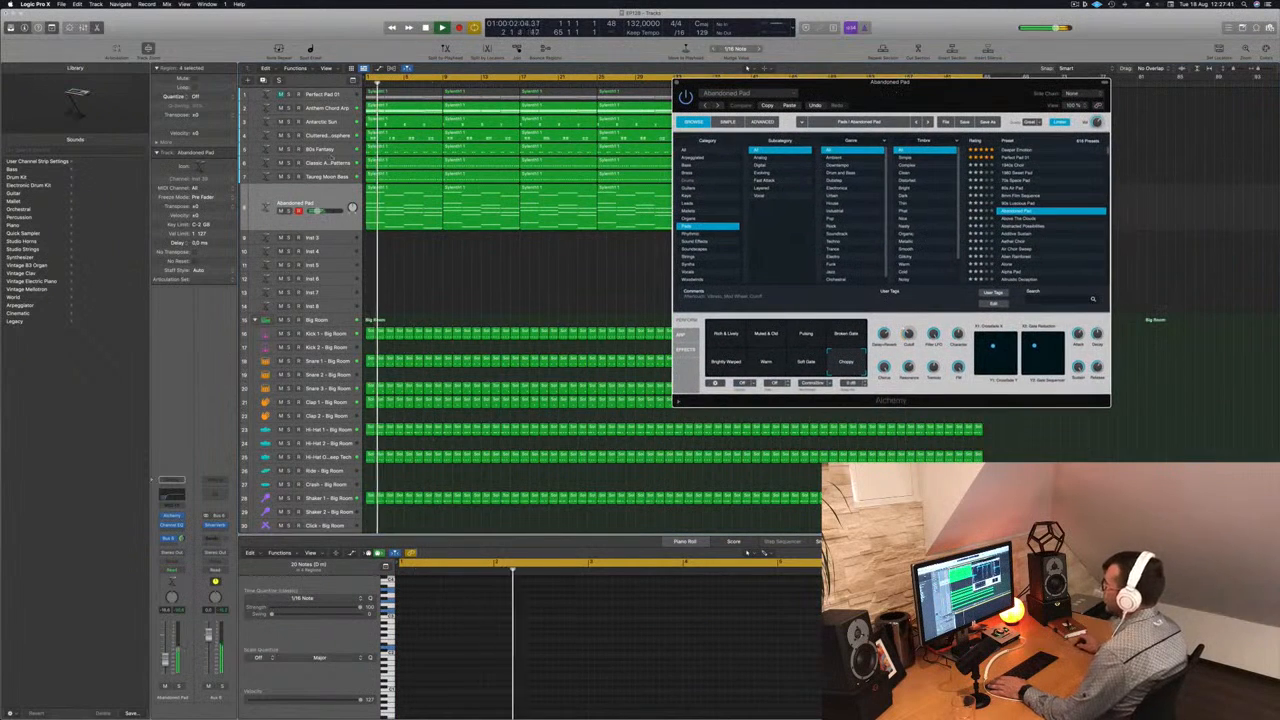
- Duplicate the Abandoned Pad track with its settings and copy its first region onto the new track
click(327, 193)
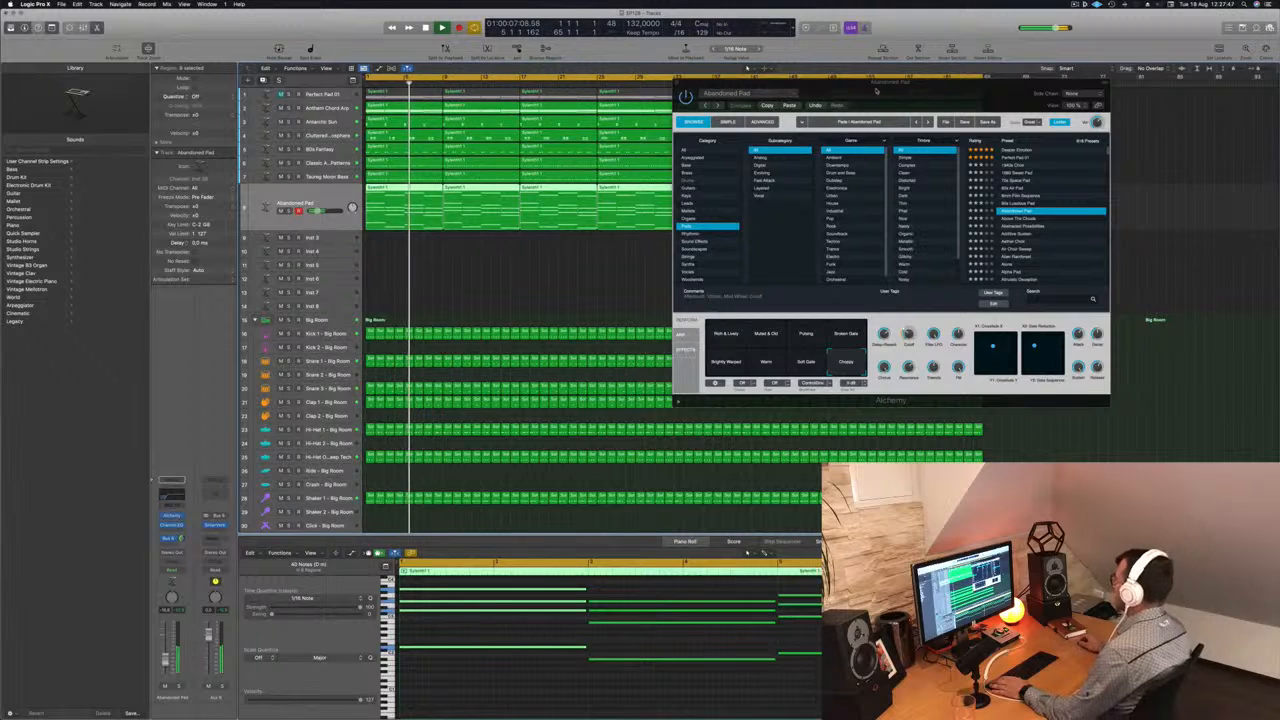
key(super+d)
key(super+w)
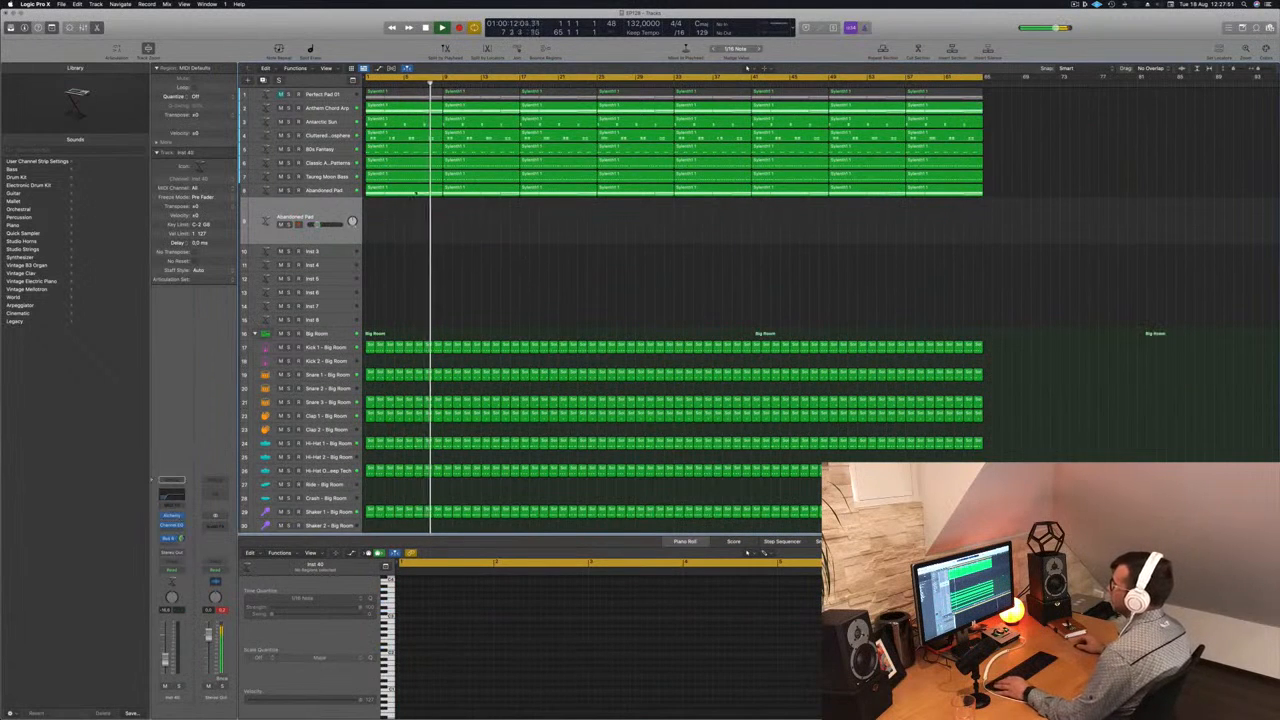
click(392, 189)
drag(390, 207, 390, 222)
key(Return)
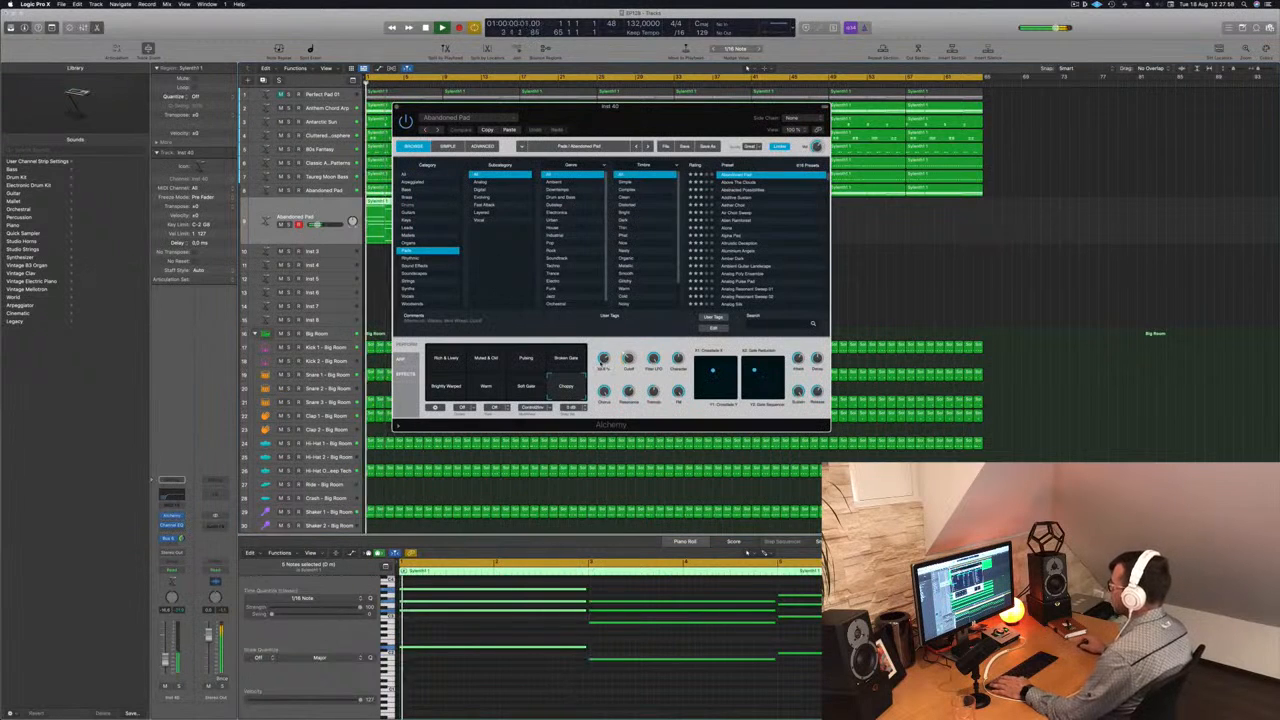
- Audition the Alien Rainforest pad preset on the duplicated track and replace it with the Alone preset
click(739, 222)
drag(697, 117, 841, 148)
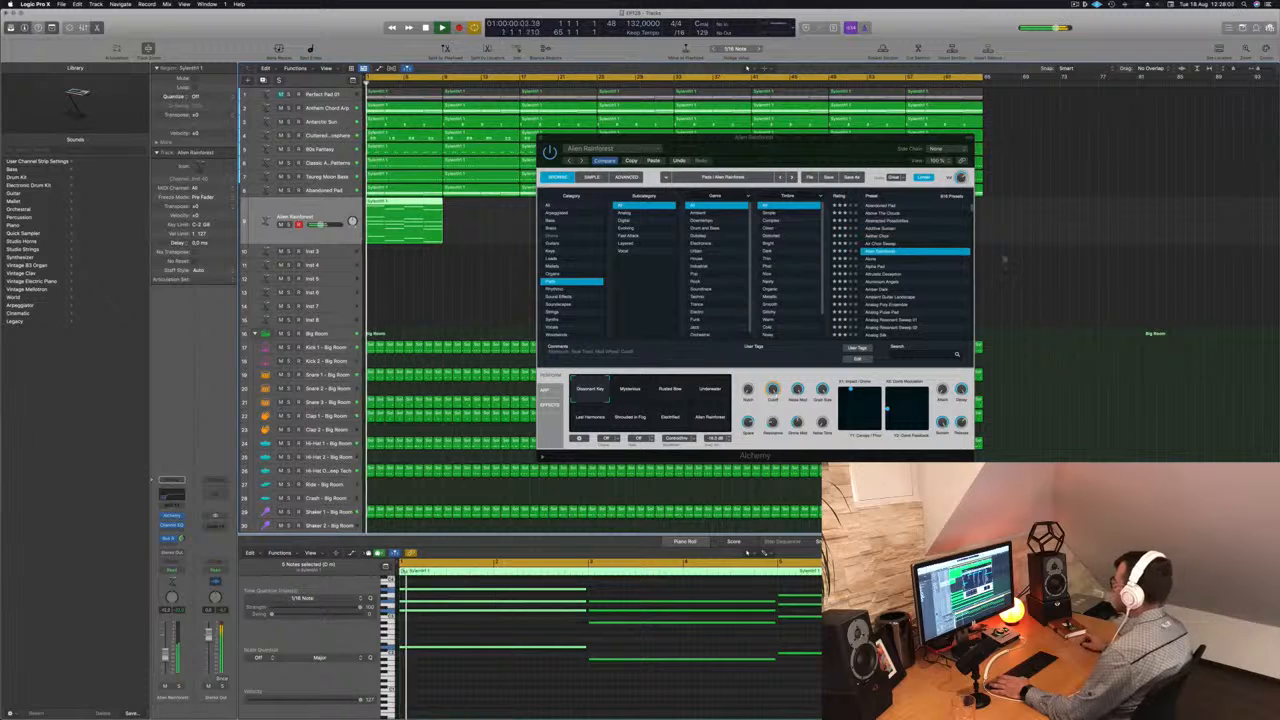
click(879, 259)
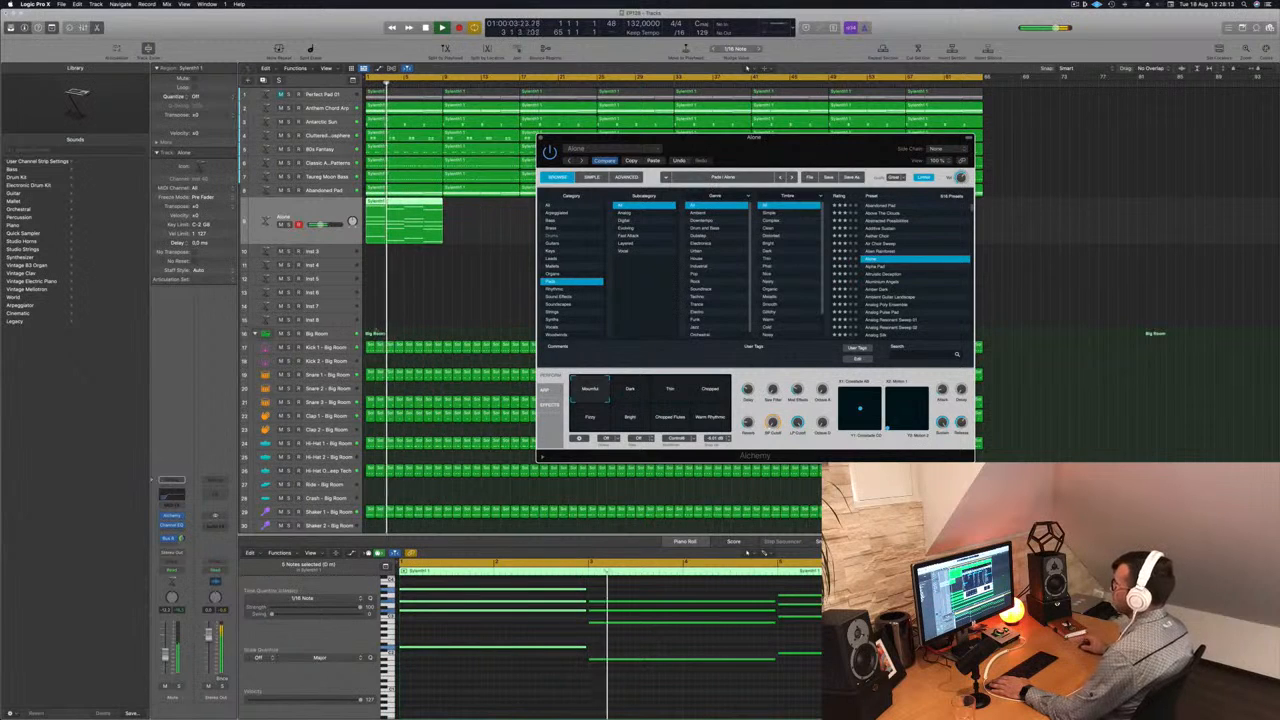
- Raise the Channel EQ low cut on the Alone track to 760 Hz, adjust its bus send, and close the EQ
click(176, 497)
key(space)
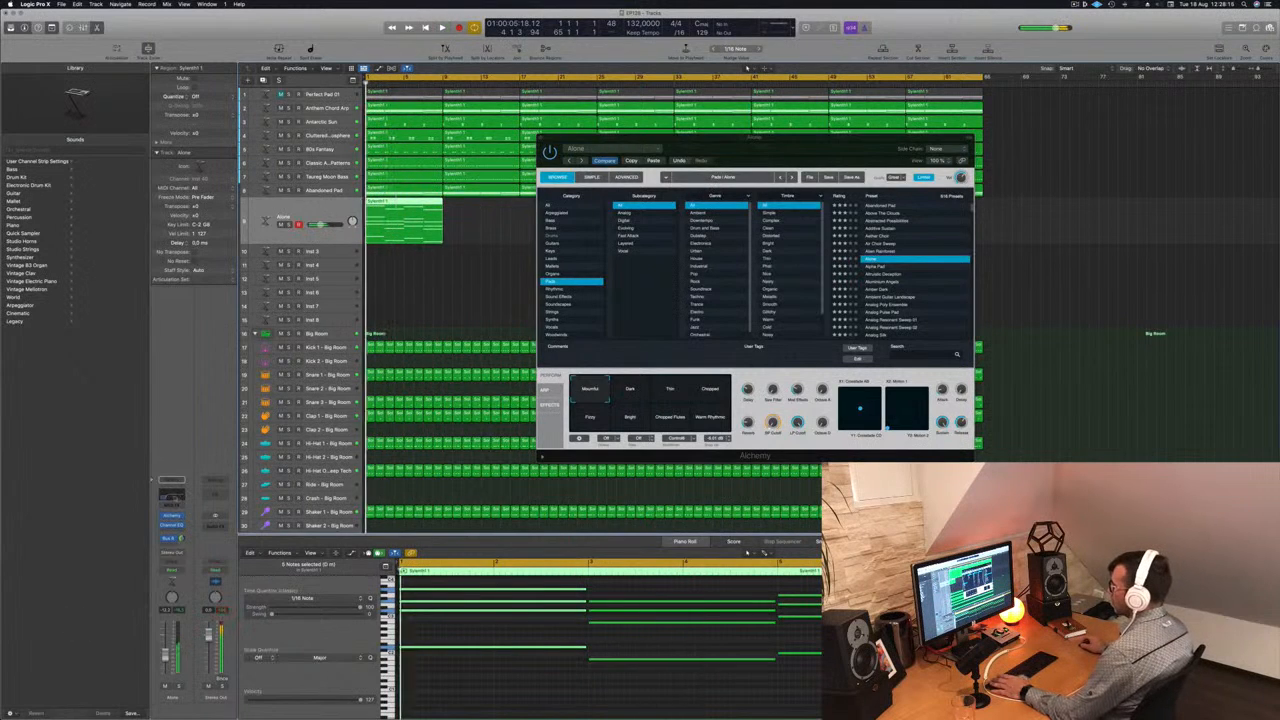
click(171, 497)
key(space)
drag(598, 252, 714, 254)
key(space)
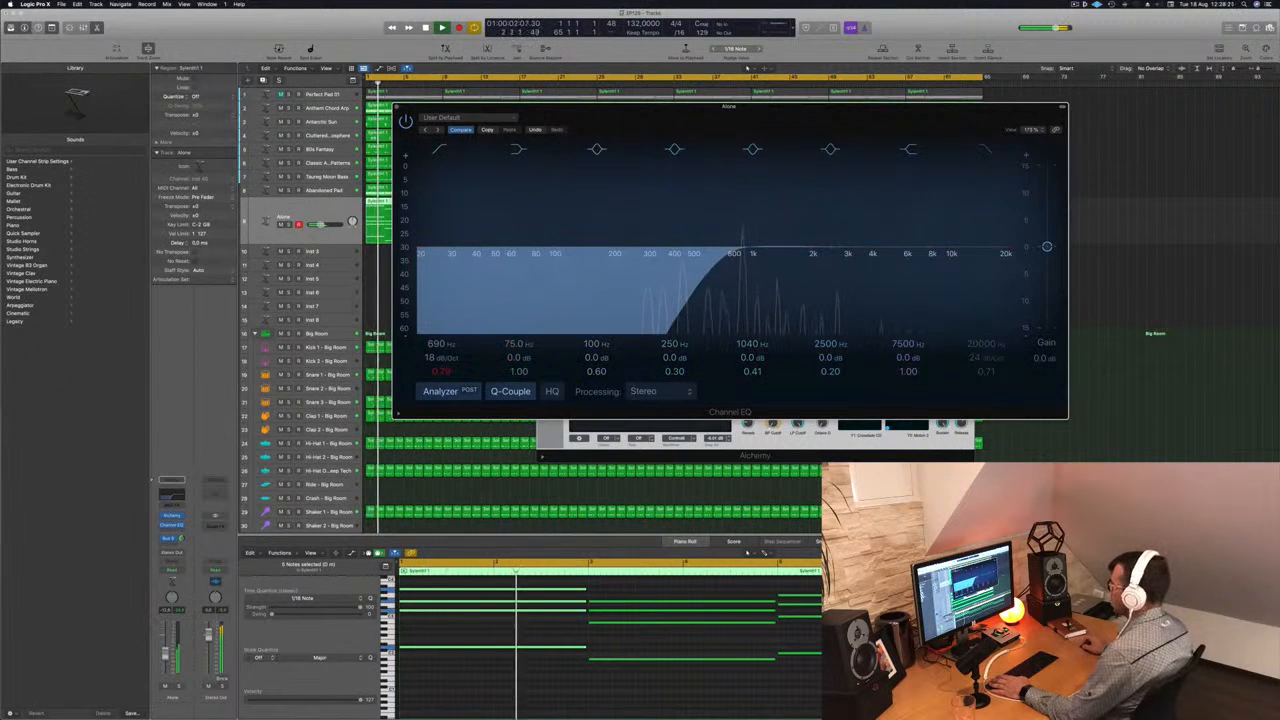
drag(722, 260, 733, 259)
drag(182, 539, 182, 538)
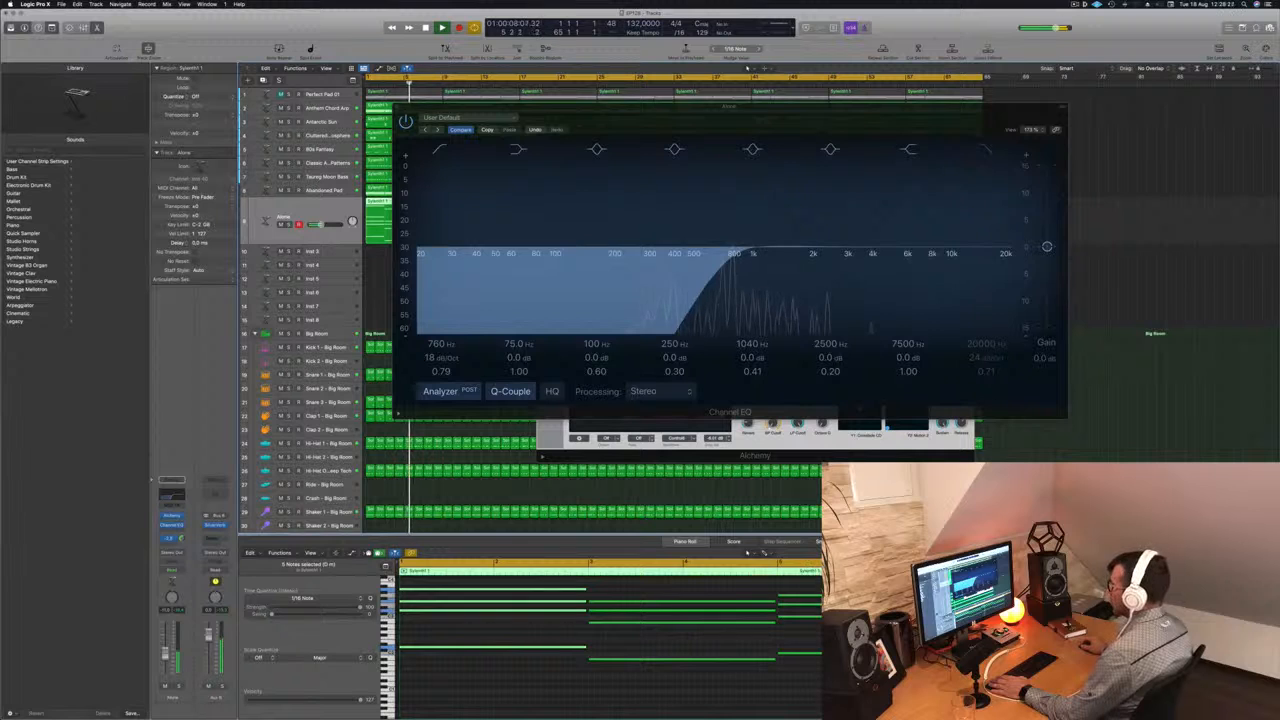
click(397, 107)
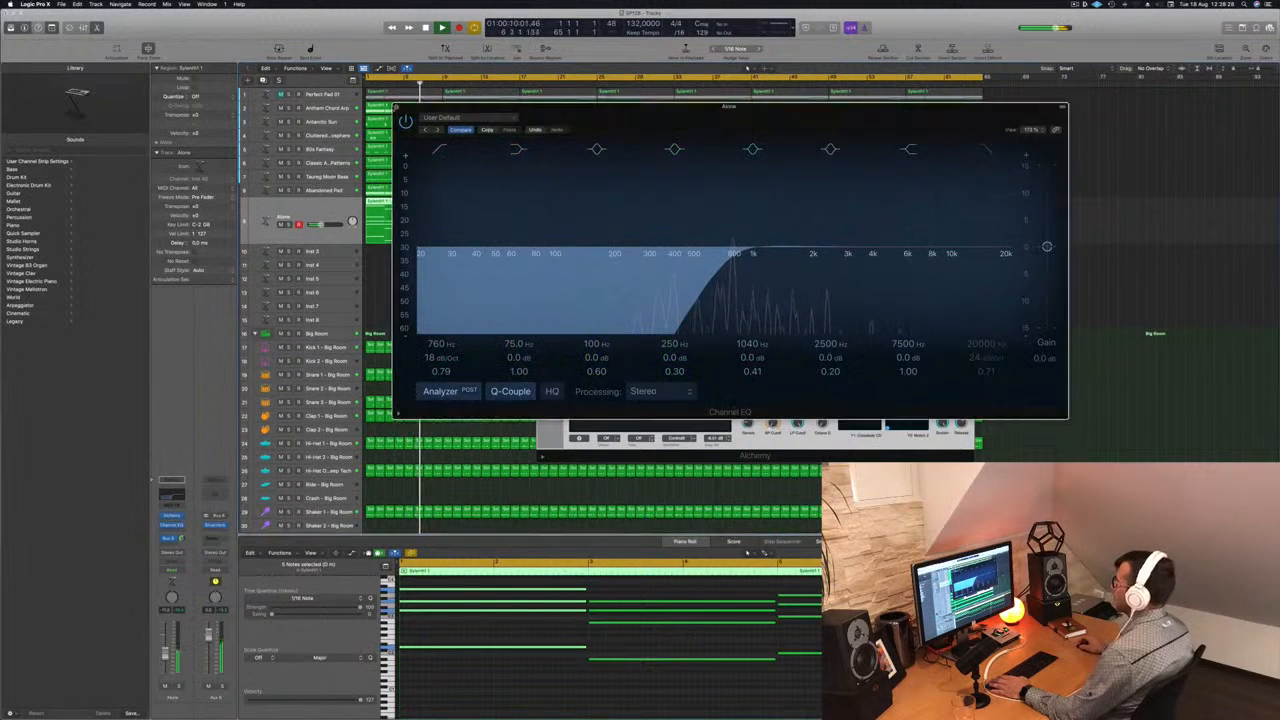
- Copy the Alone region repeatedly along its track until it fills the 64-bar arrangement
drag(849, 154, 1279, 197)
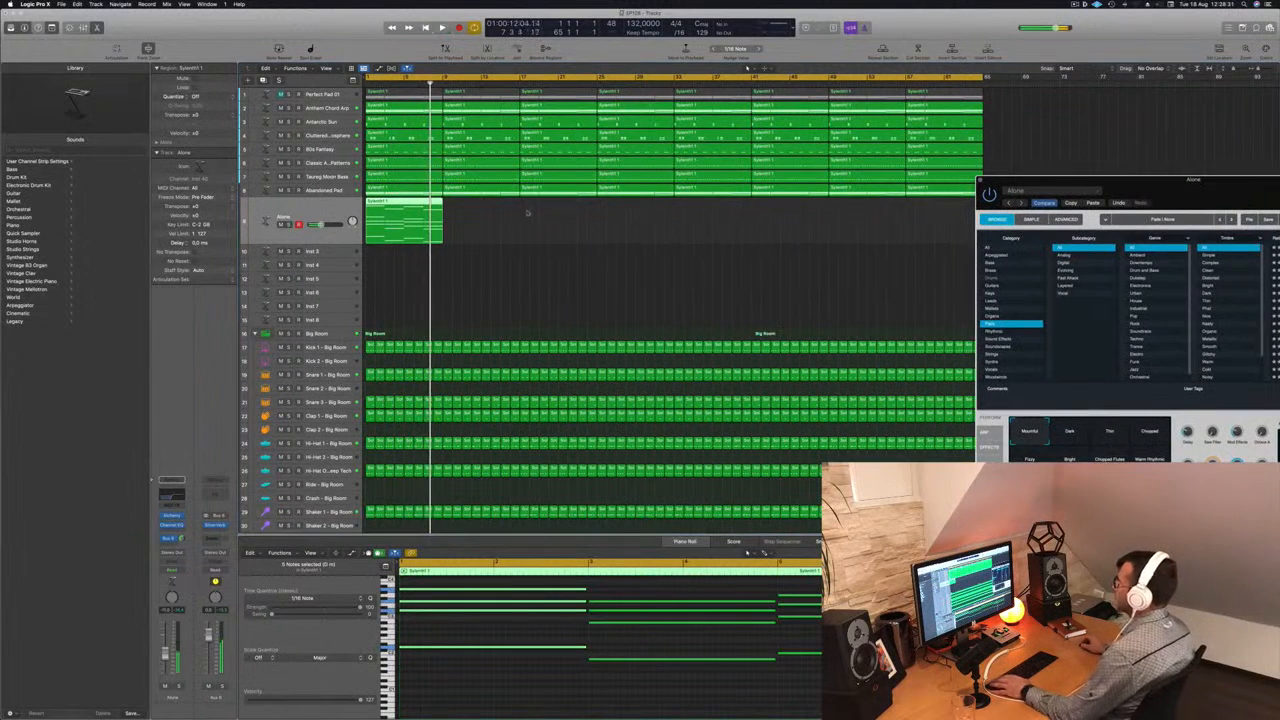
drag(408, 211, 487, 211)
shift+click(400, 203)
drag(400, 203, 858, 216)
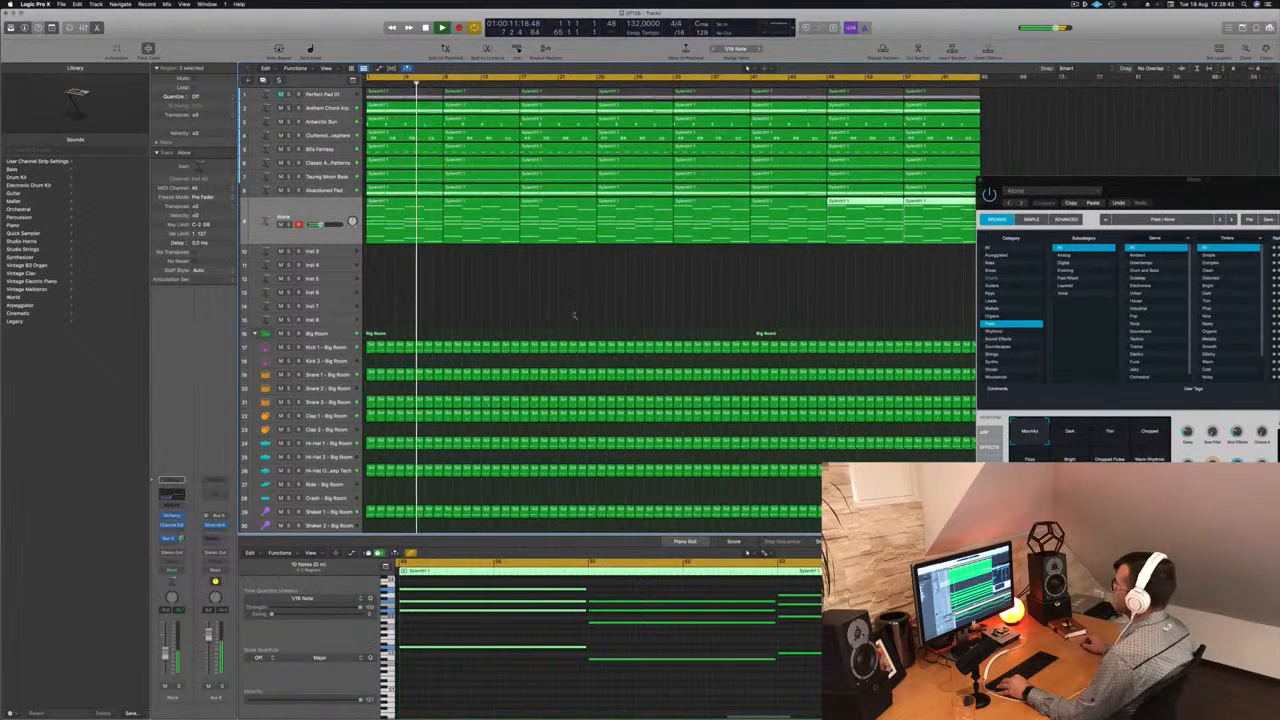
- Play the arrangement from the beginning and solo the Alone pad track to check its sound
scroll(571, 312, down, 4)
click(523, 300)
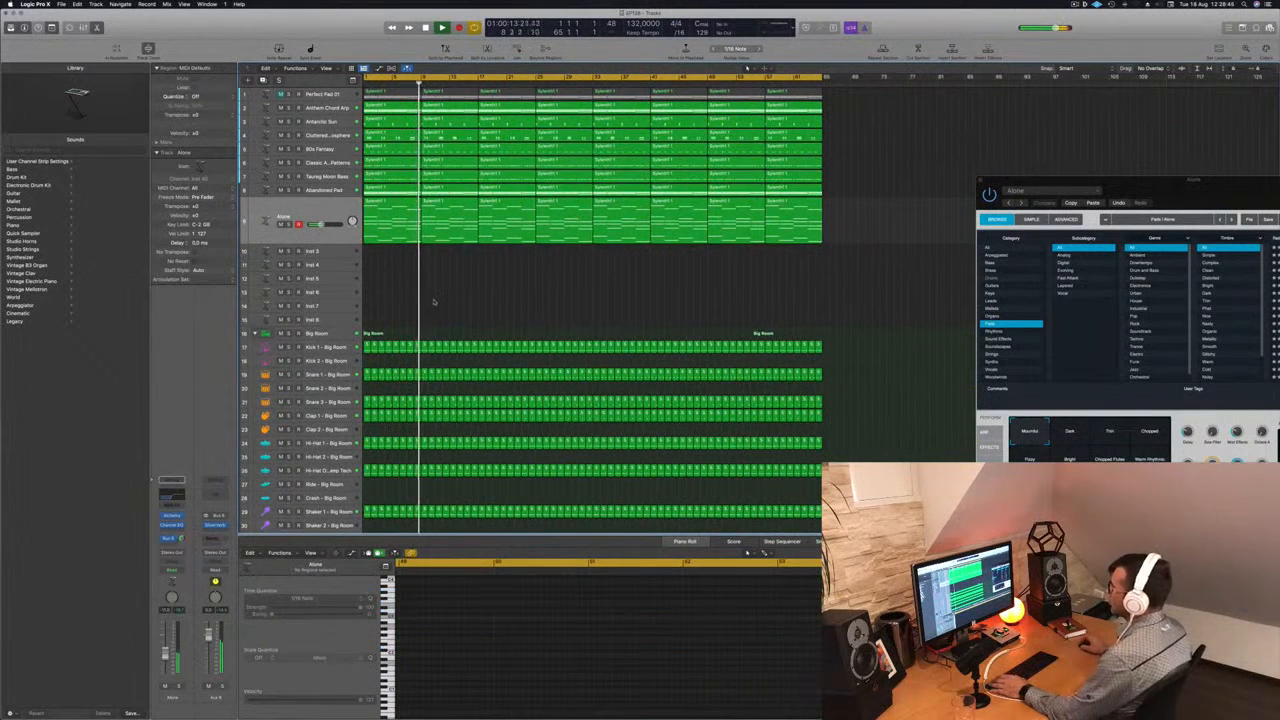
key(Return)
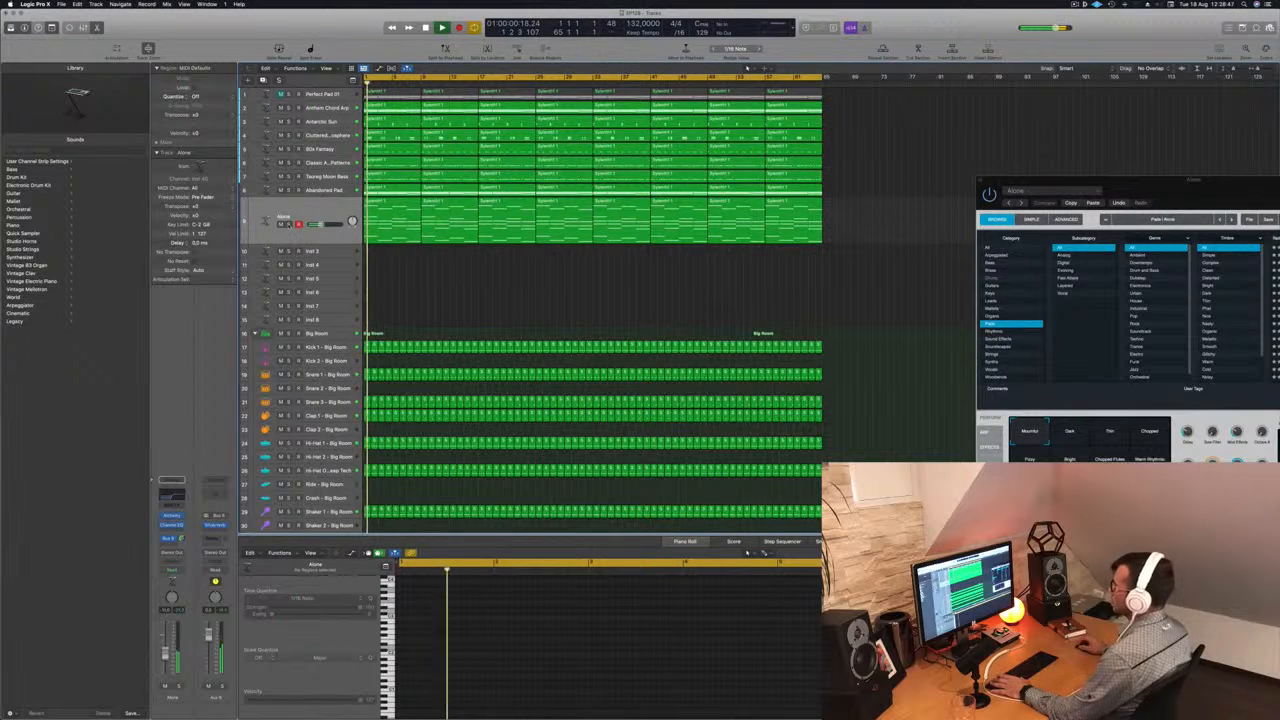
key(s)
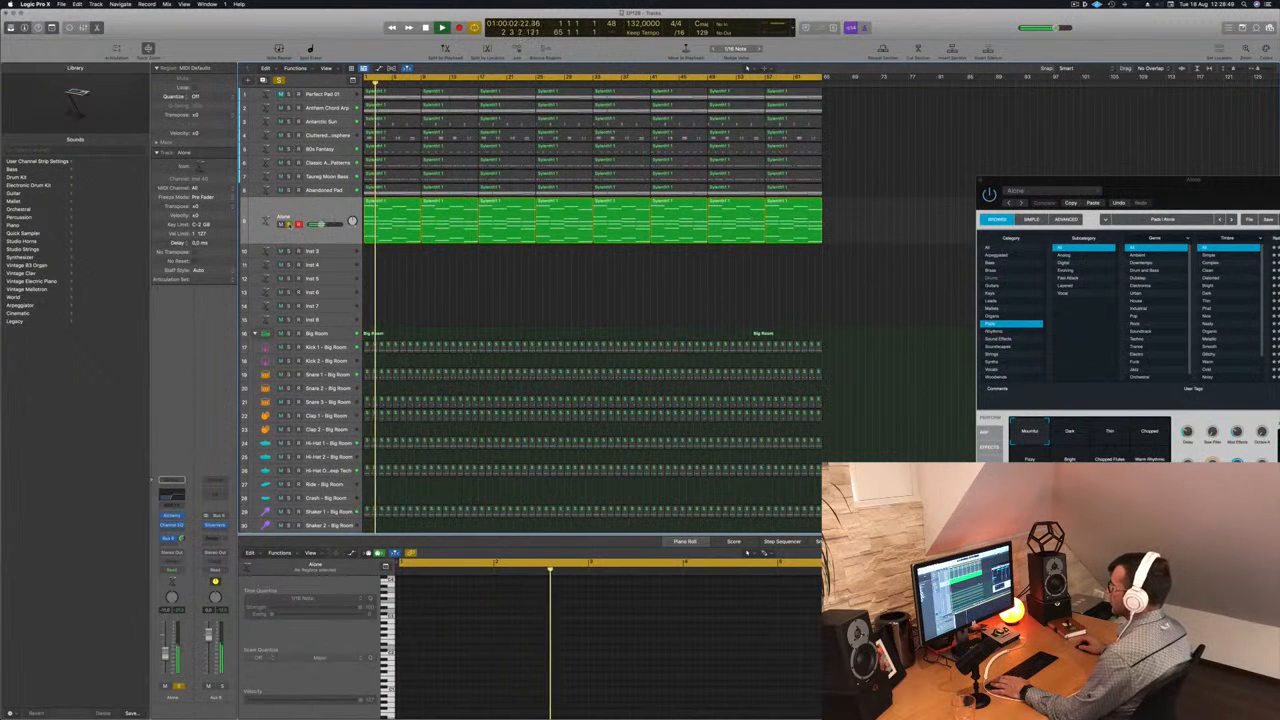
- Unsolo the Alone track and audition the Dark, Thin, Chopped and Fizzy snapshots of its Alchemy preset
key(s)
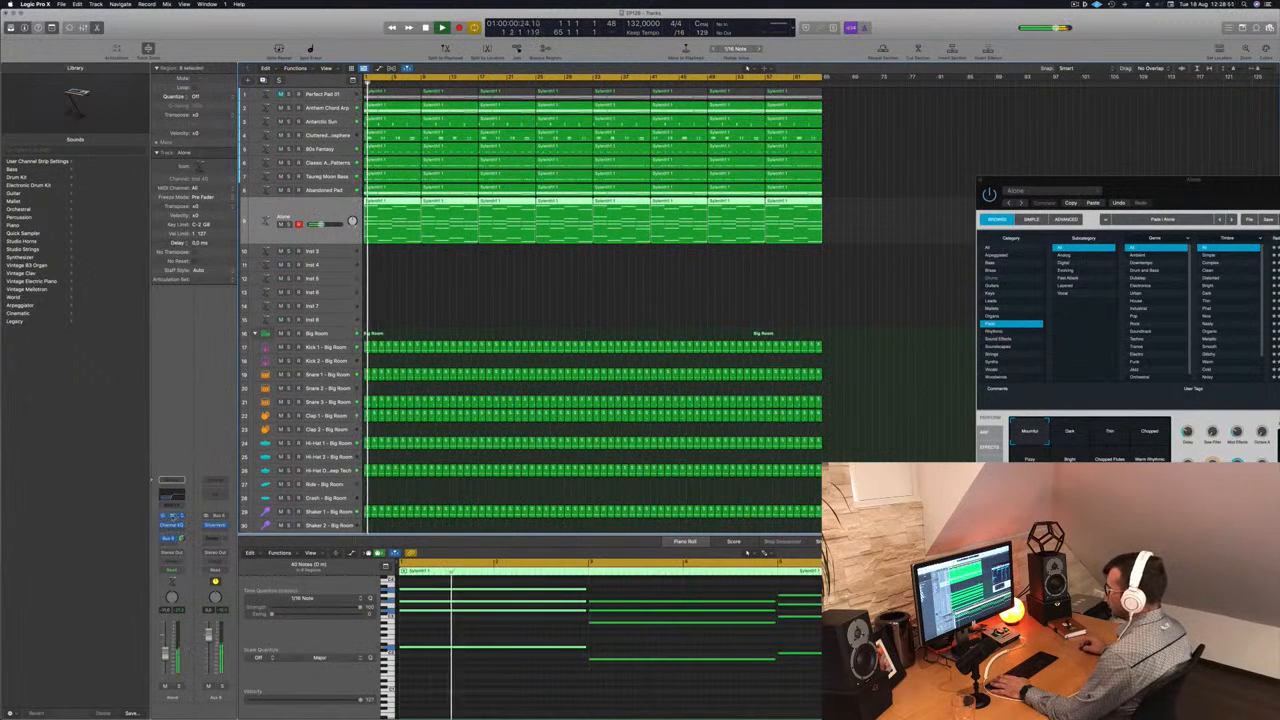
click(173, 516)
click(173, 516)
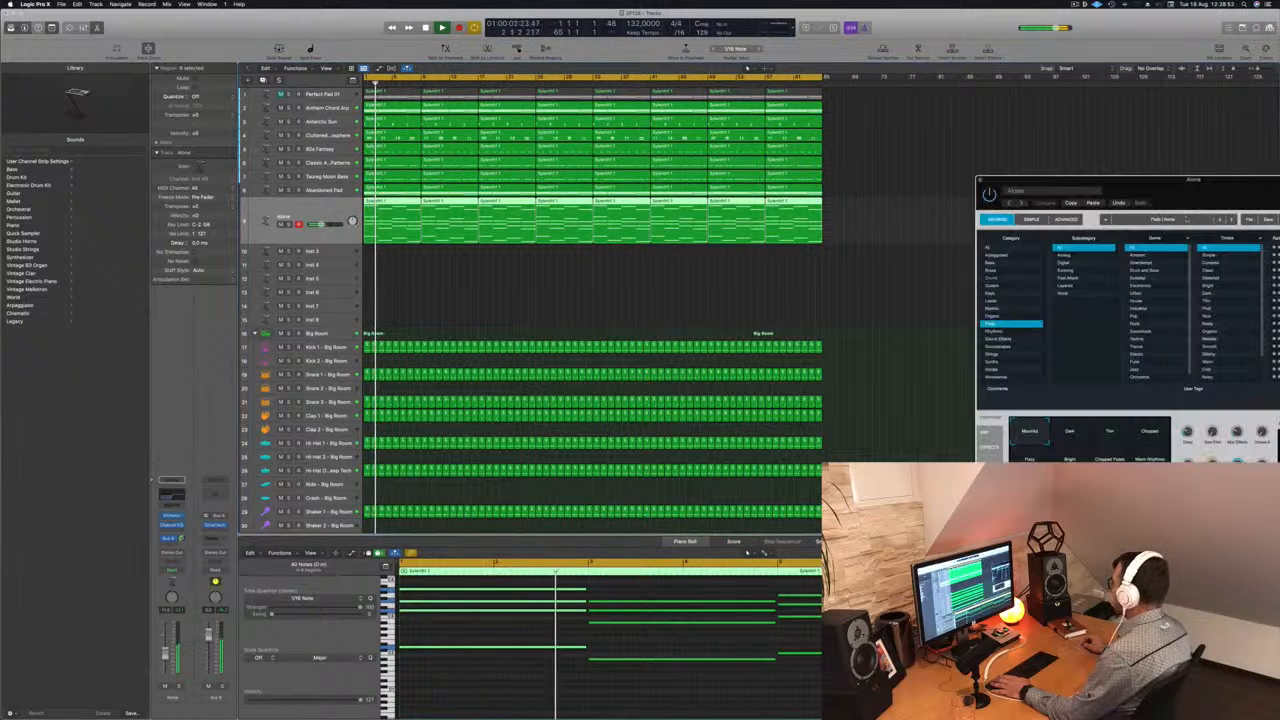
drag(1204, 184, 880, 131)
click(756, 388)
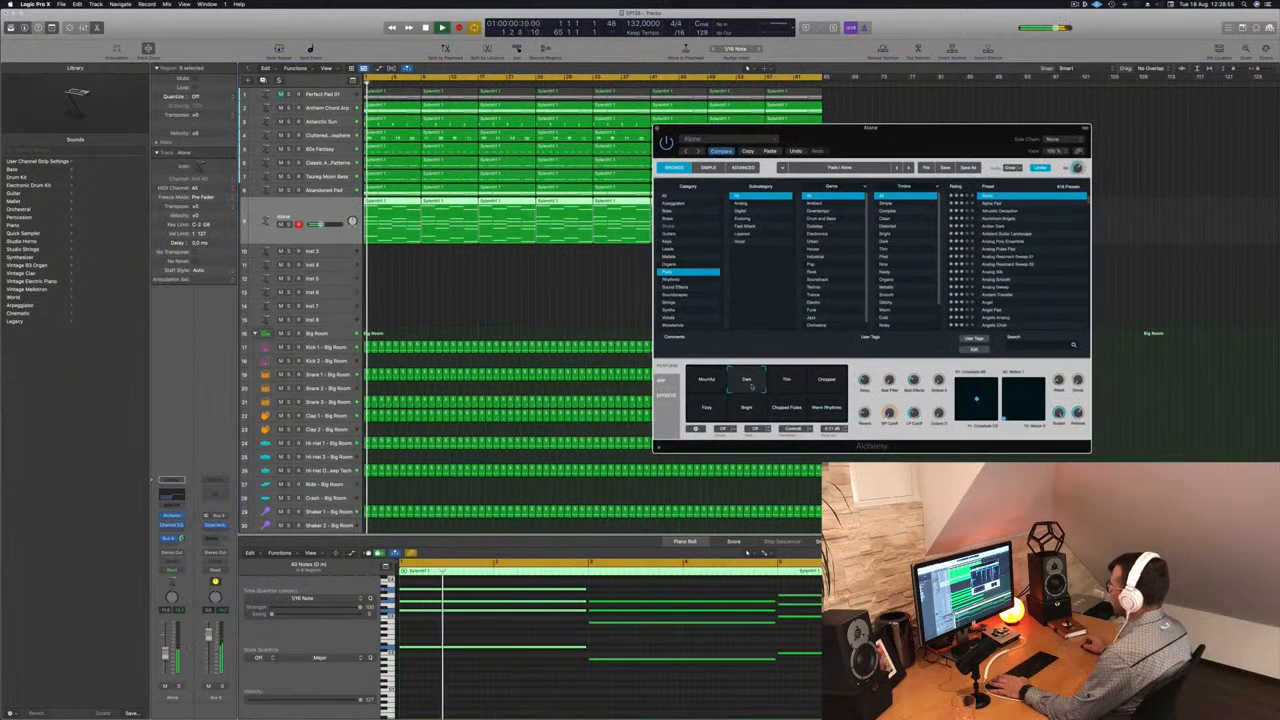
click(789, 387)
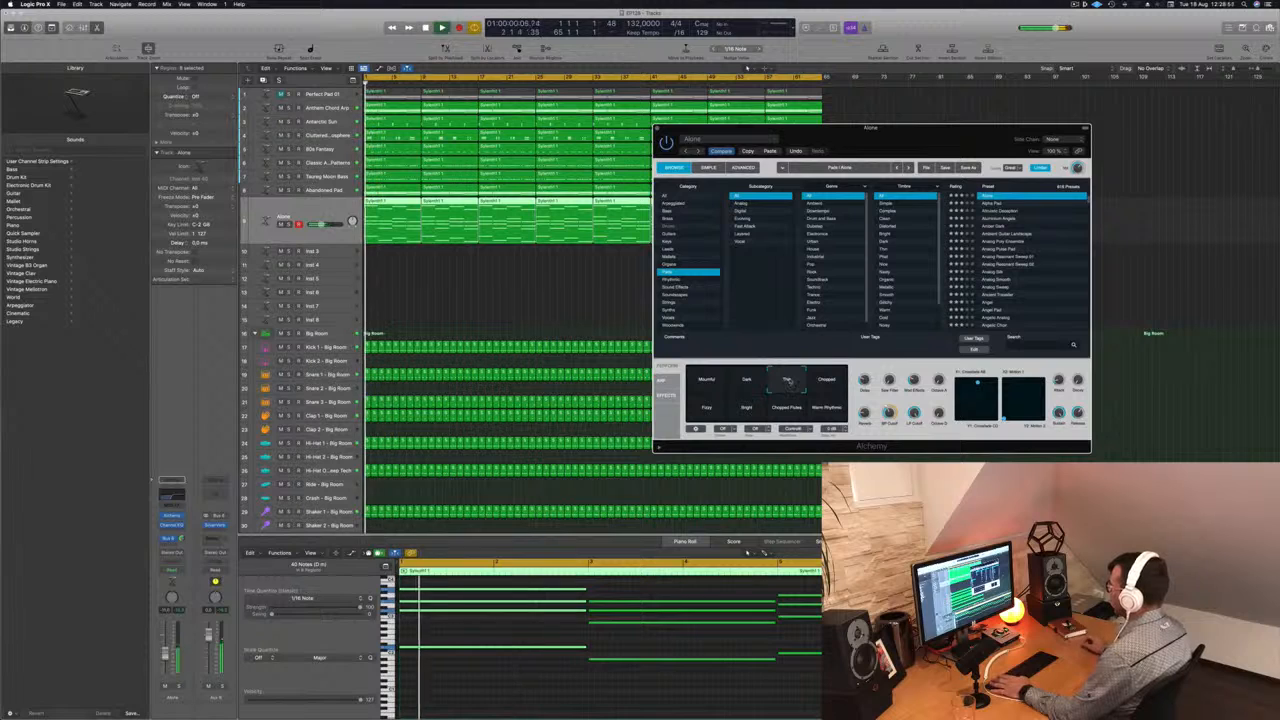
click(834, 382)
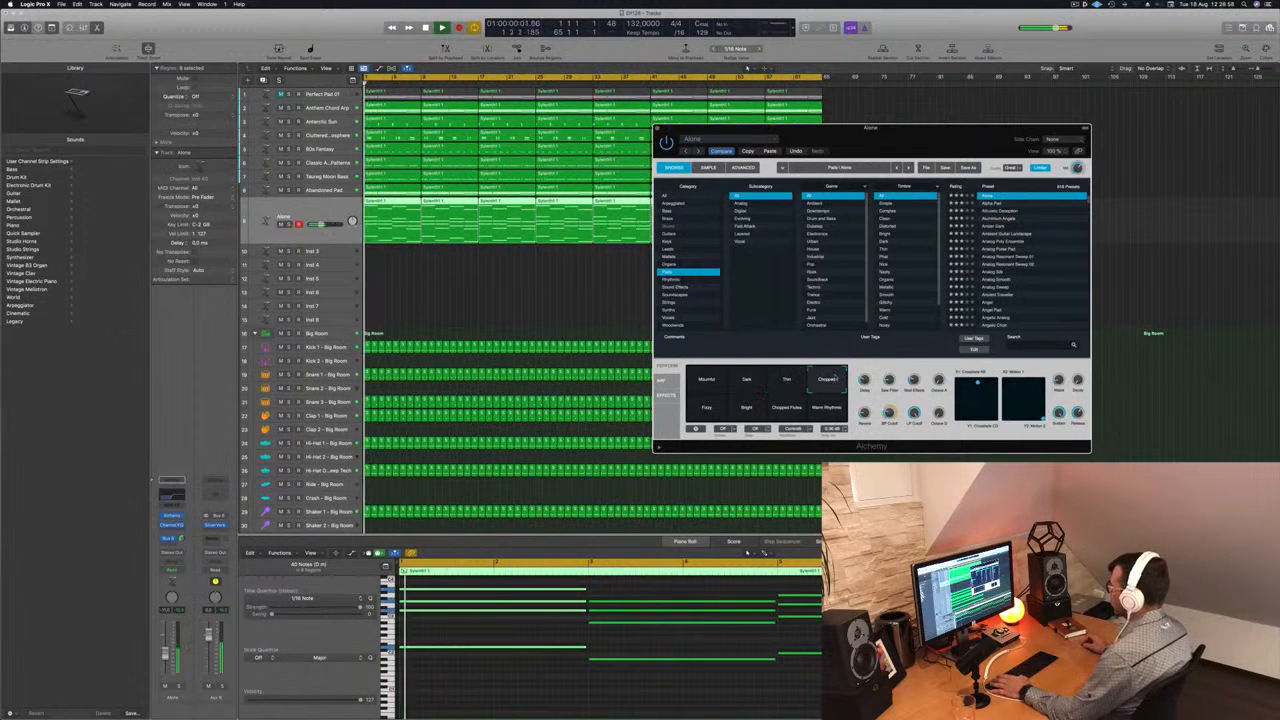
click(706, 410)
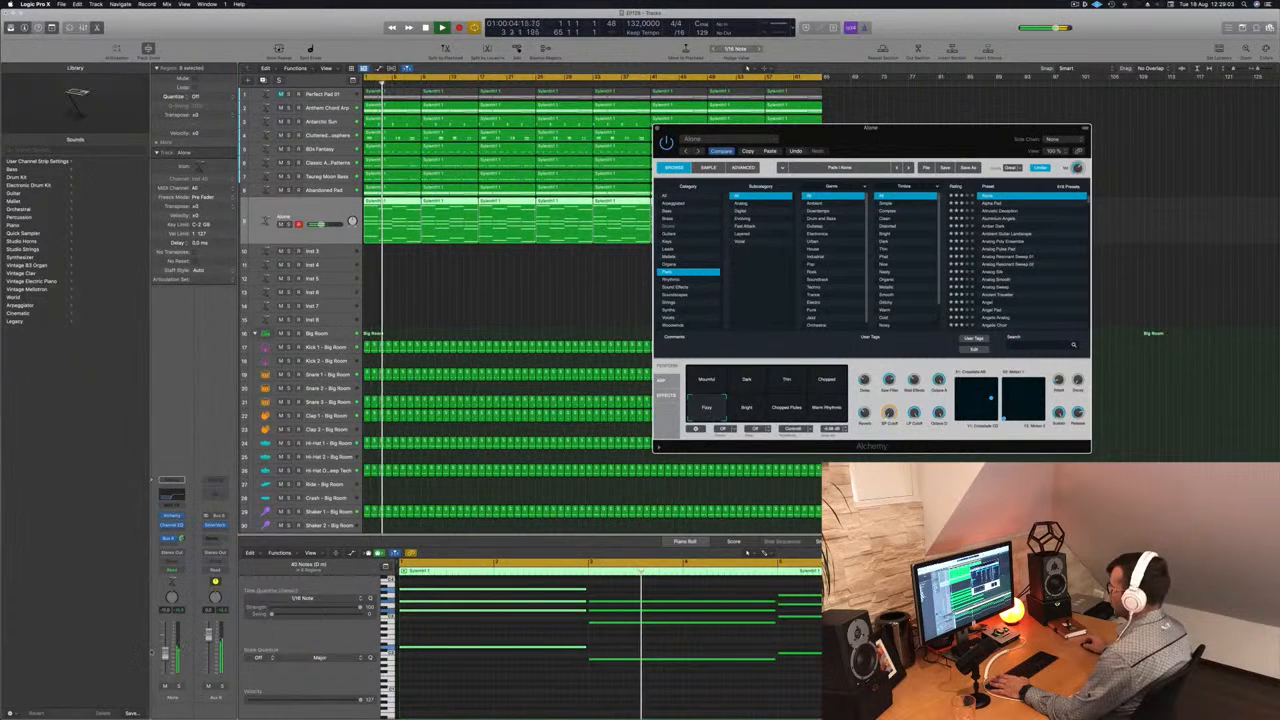
- Lower the Alone track's volume, compare the Bright, Chopped Pulses and Warm Rhythms snapshots, and settle on Fizzy
click(165, 657)
key(space)
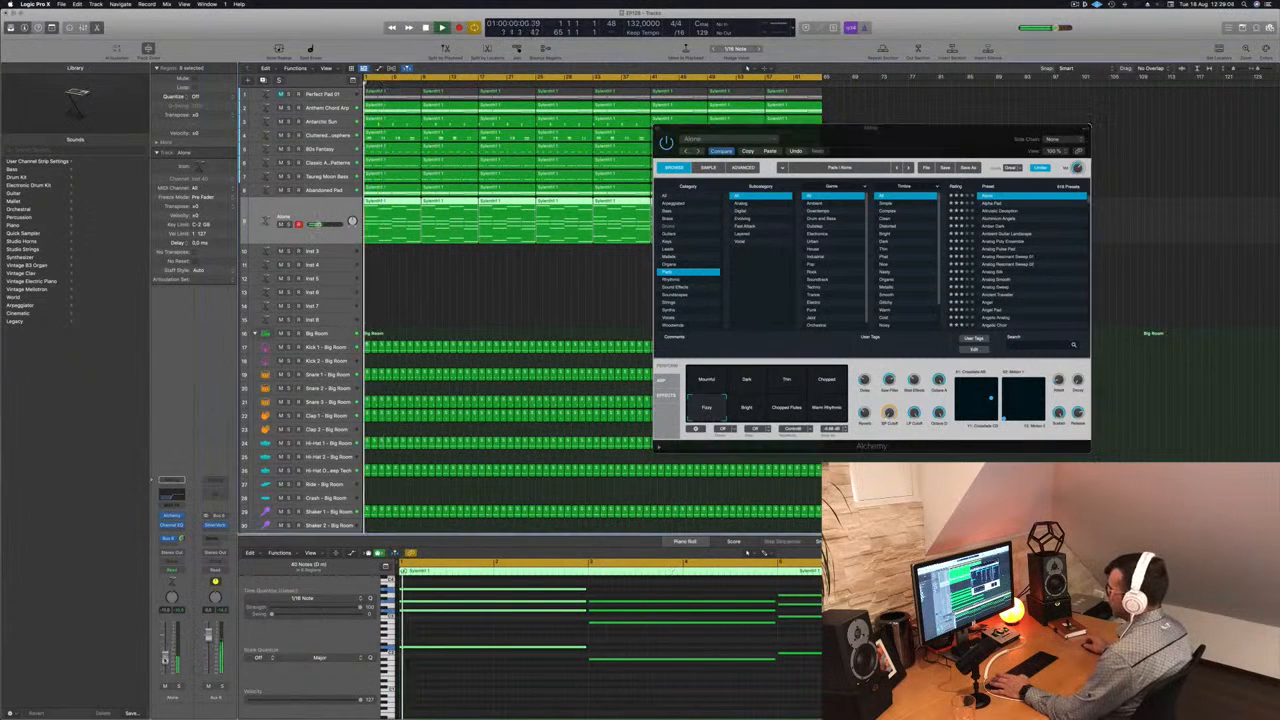
click(745, 408)
click(784, 410)
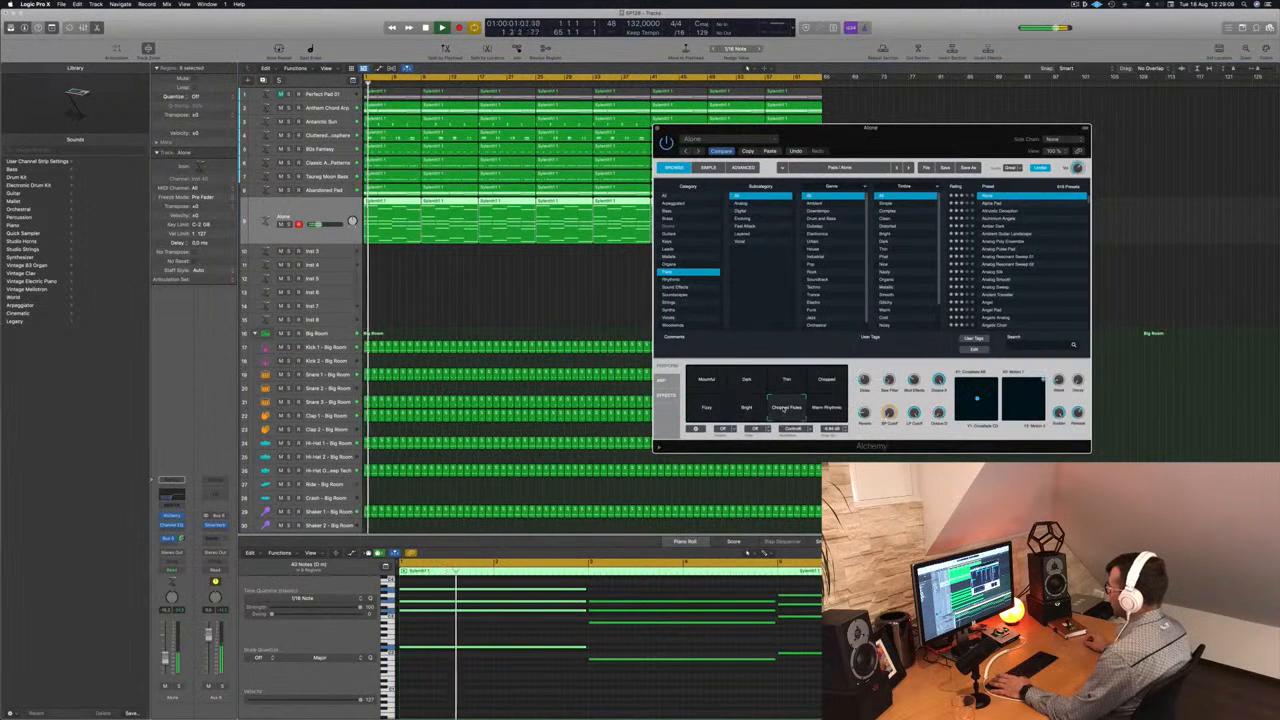
click(831, 409)
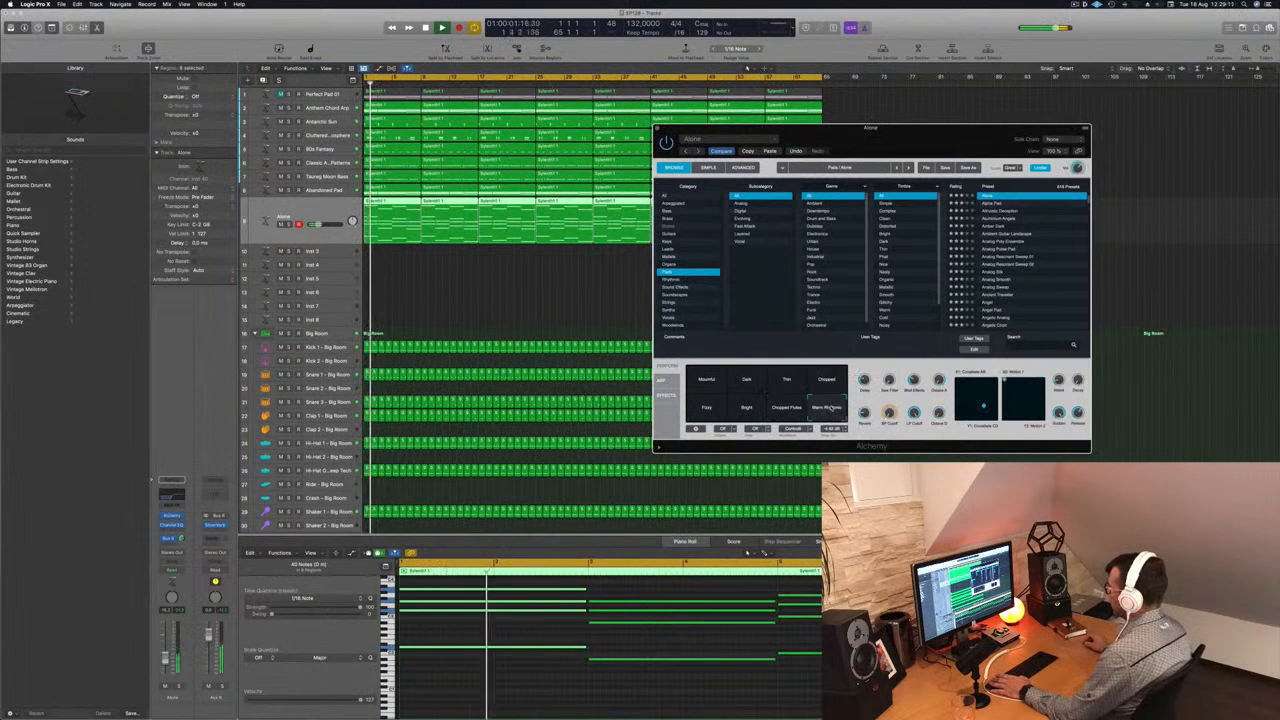
click(706, 409)
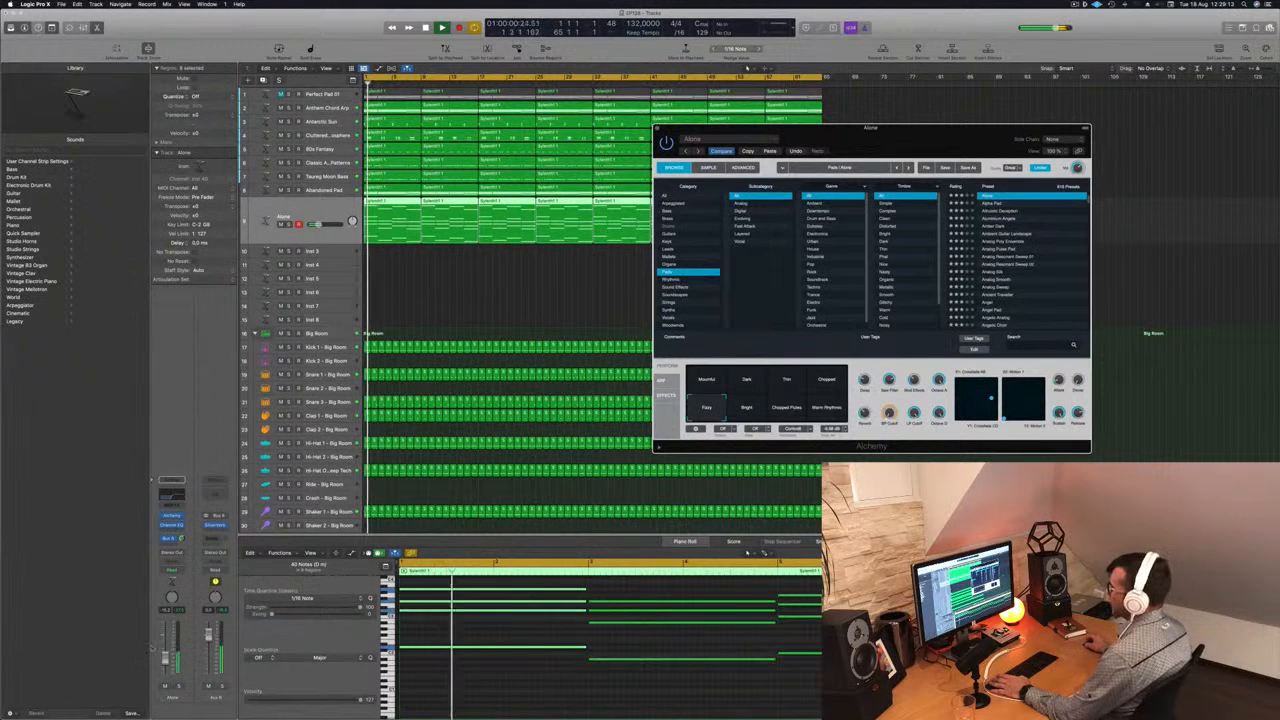
- Close Alchemy, stop playback at the start of the song, and duplicate the Alone track with its settings
click(325, 210)
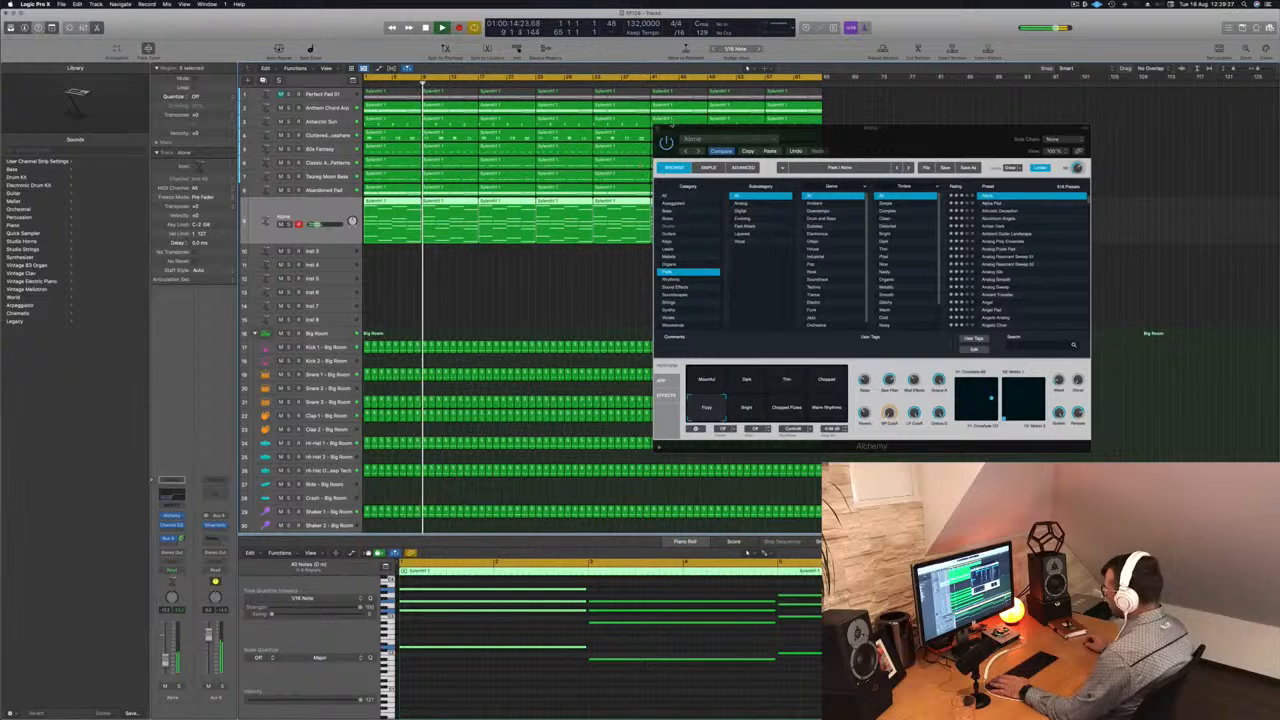
key(super+w)
click(563, 305)
key(Return)
click(327, 210)
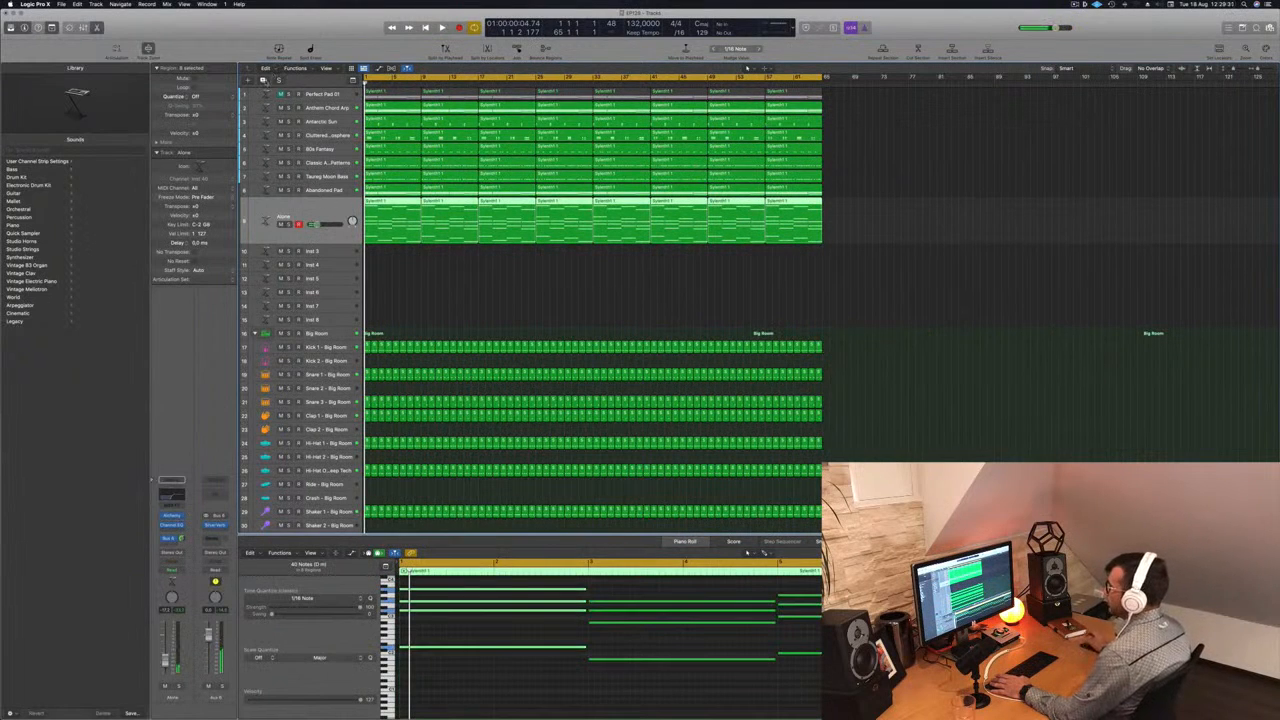
key(super+d)
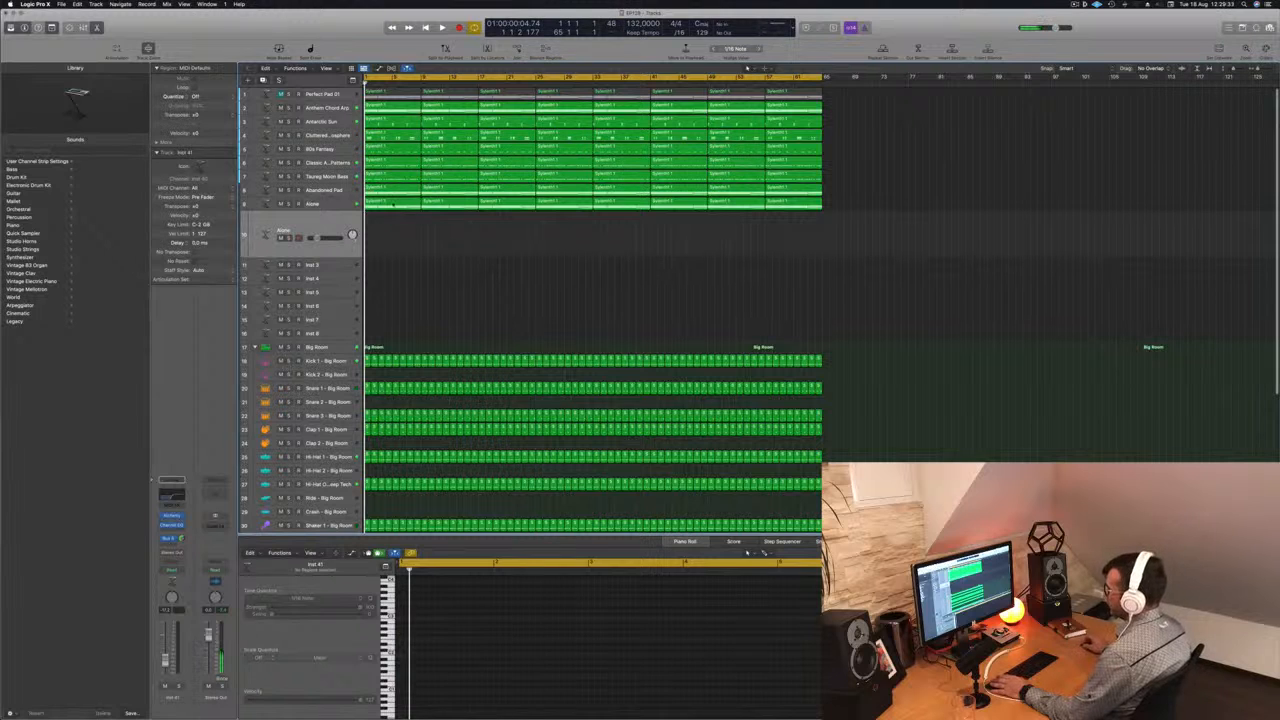
- Select the first Alone region, switch to the empty duplicated track, and play the arrangement
click(393, 203)
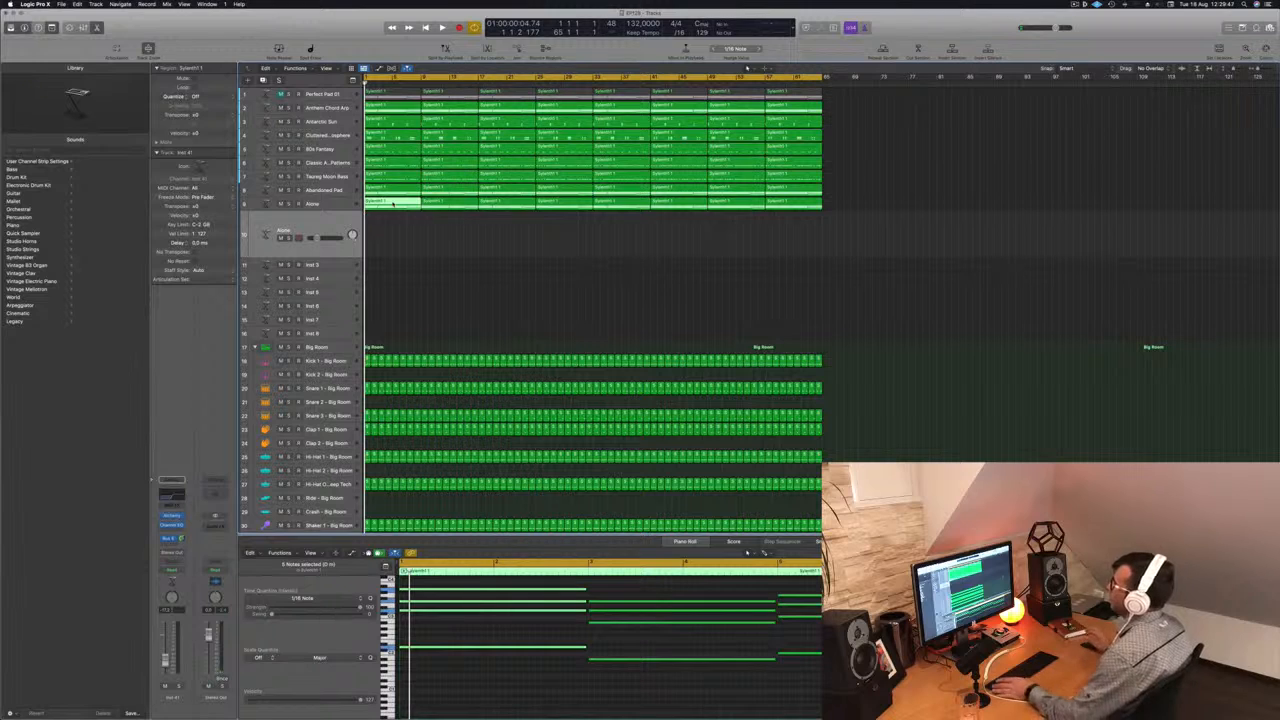
click(424, 232)
key(space)
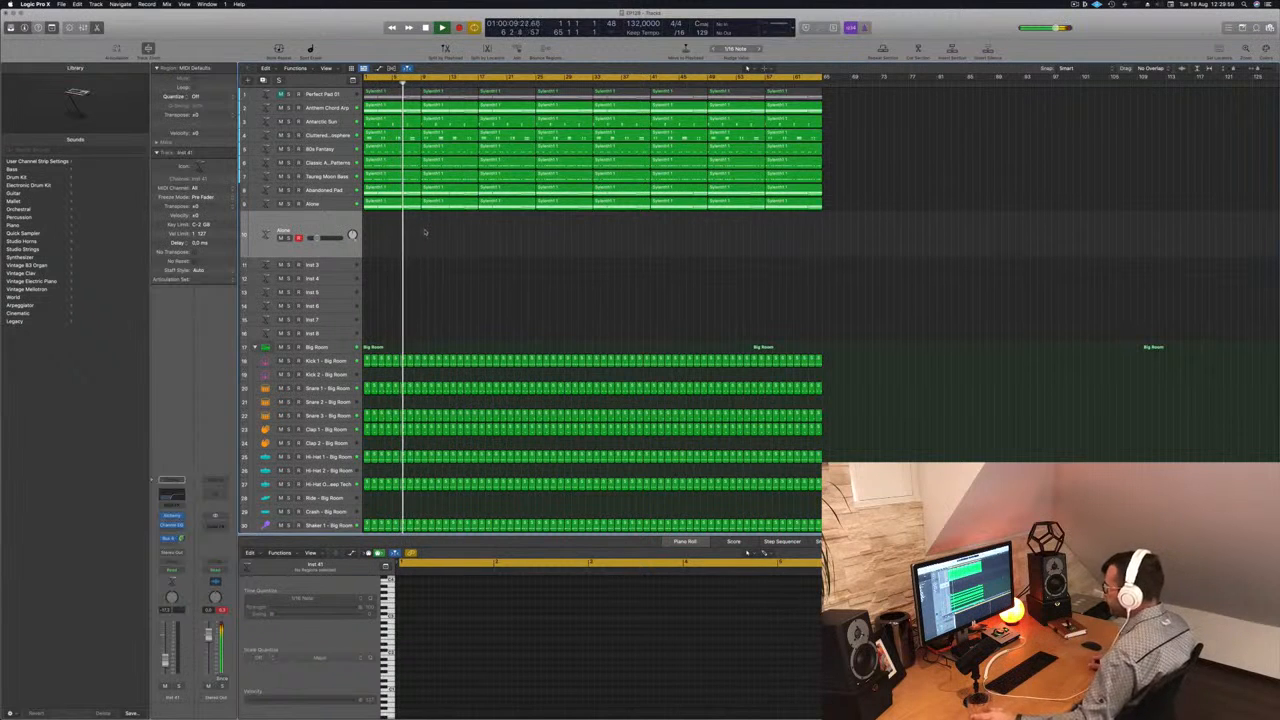
- Select every region in the arrangement and name the regions after their tracks, finishing with nothing selected
key(super+a)
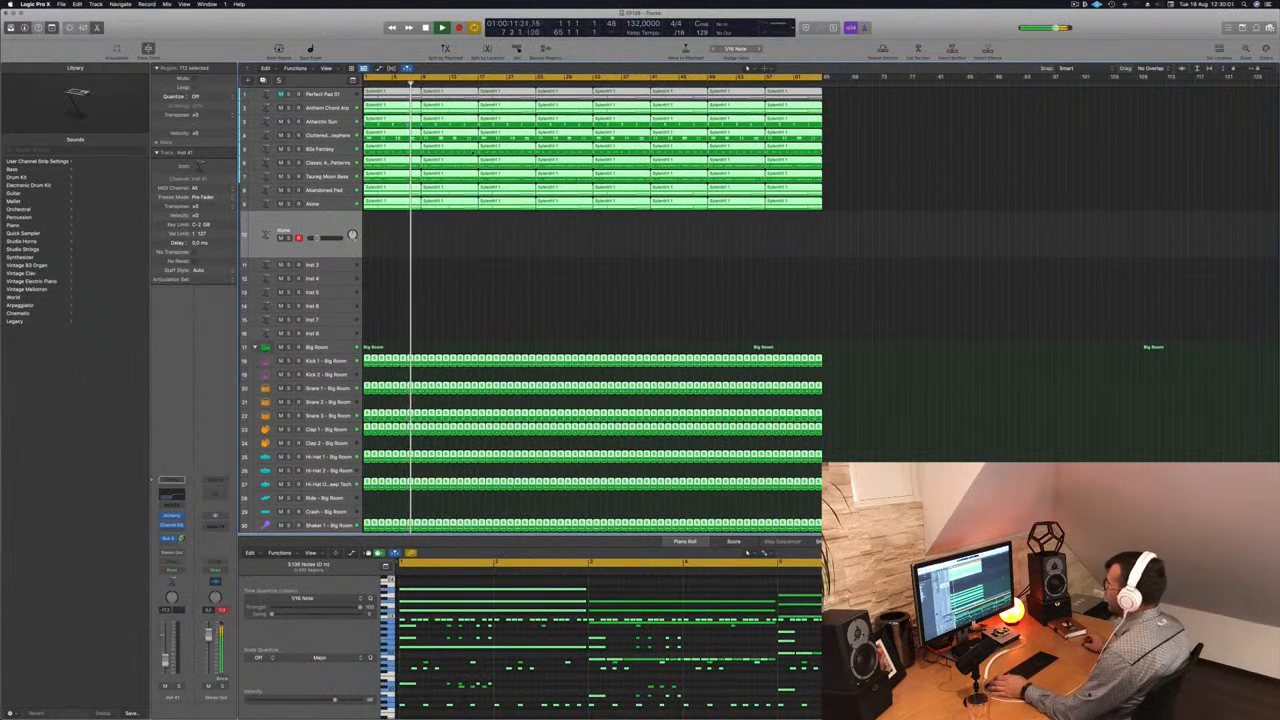
right_click(453, 158)
click(464, 161)
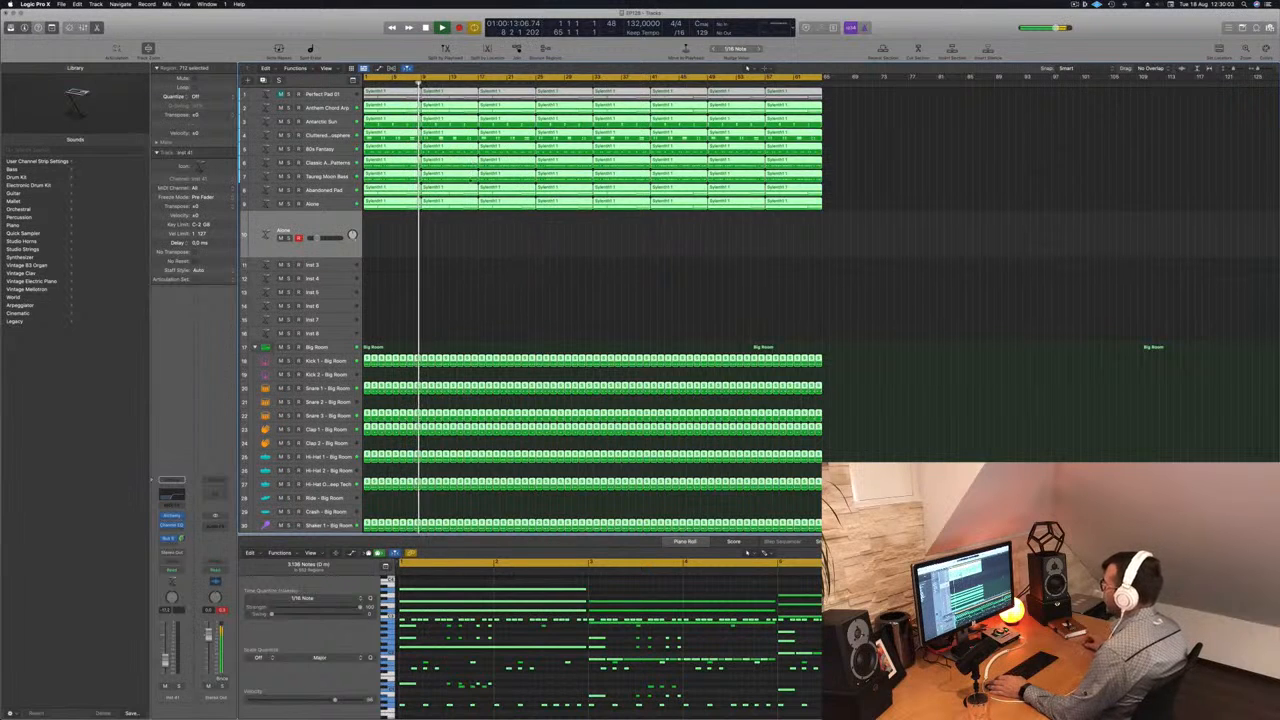
click(462, 249)
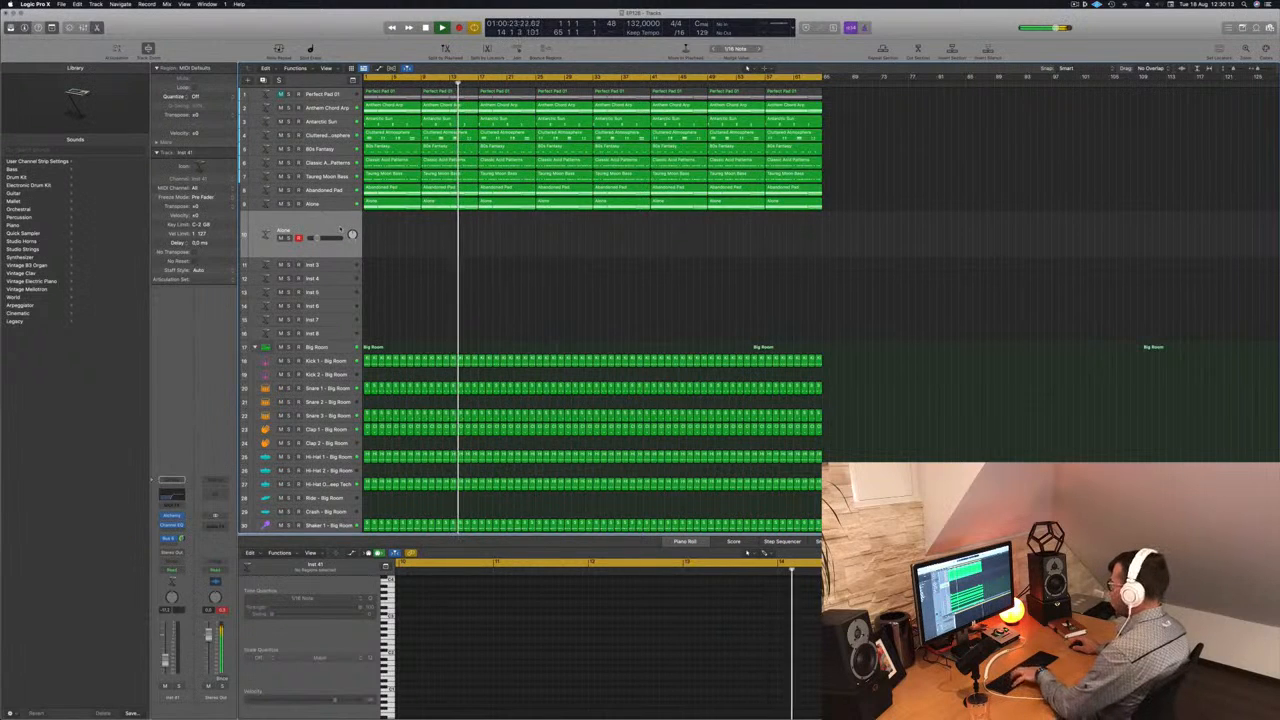
- Show the Musical Typing keyboard and play test notes on the duplicated Alone track over the running arrangement
key(super+k)
key(h)
key(z)
key(g)
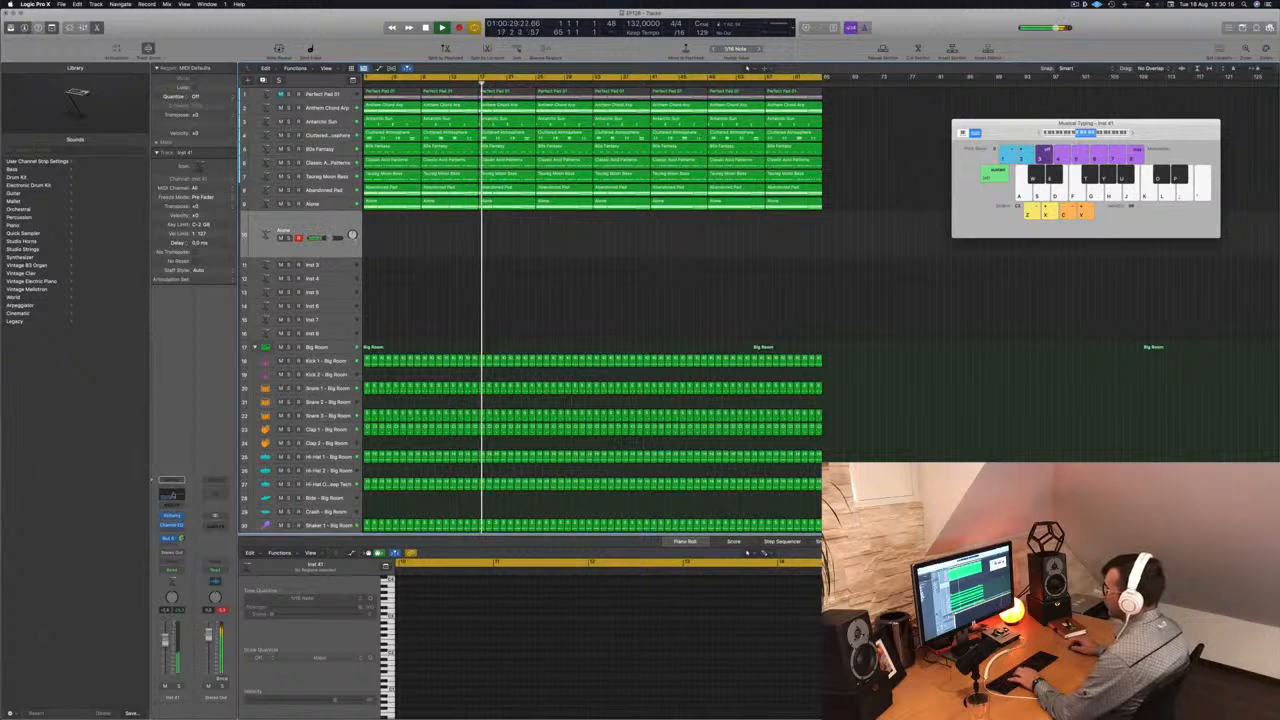
- Lower the duplicated track's Channel EQ low cut to about 55 Hz, close the EQ, and raise the track volume
click(172, 495)
drag(731, 258, 505, 260)
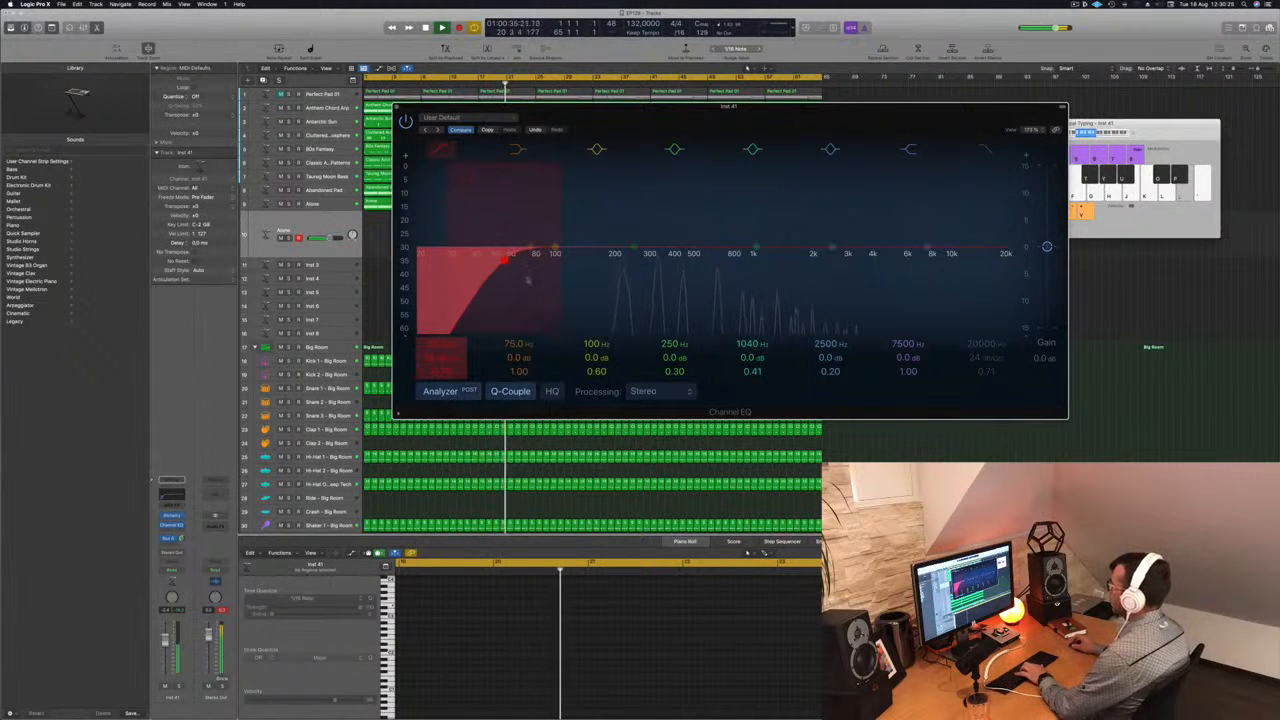
click(397, 107)
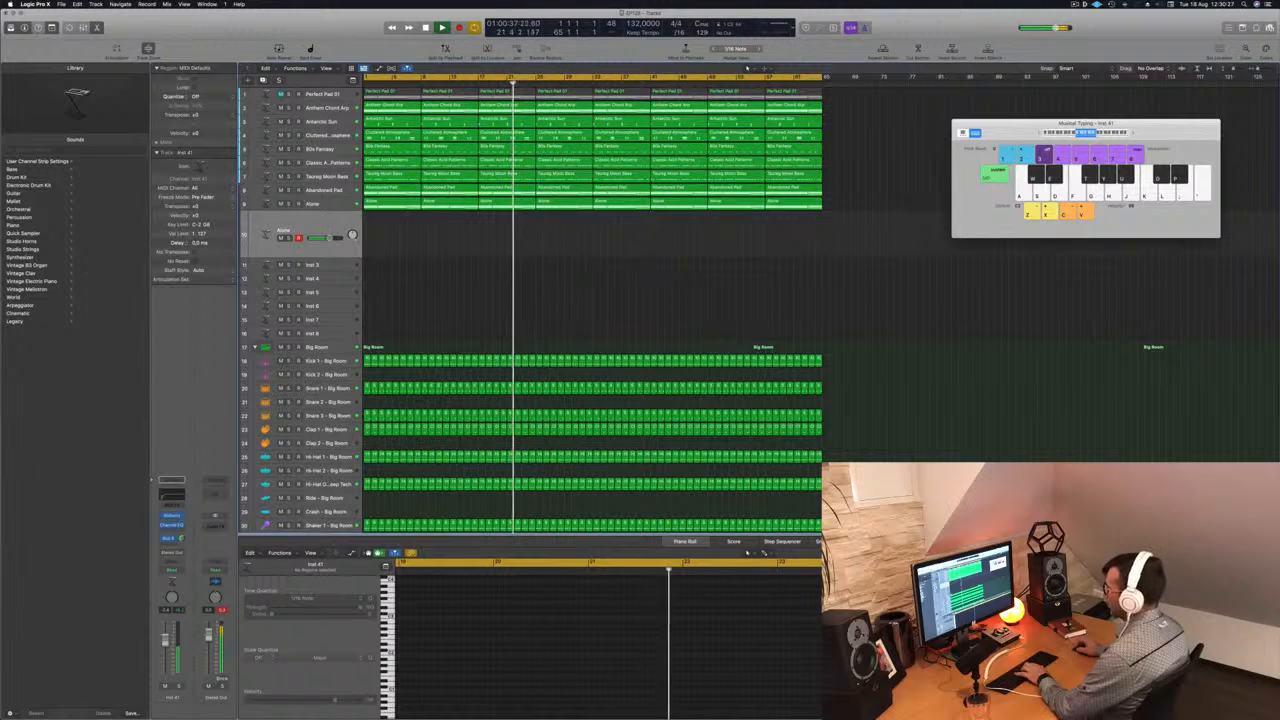
drag(165, 640, 165, 633)
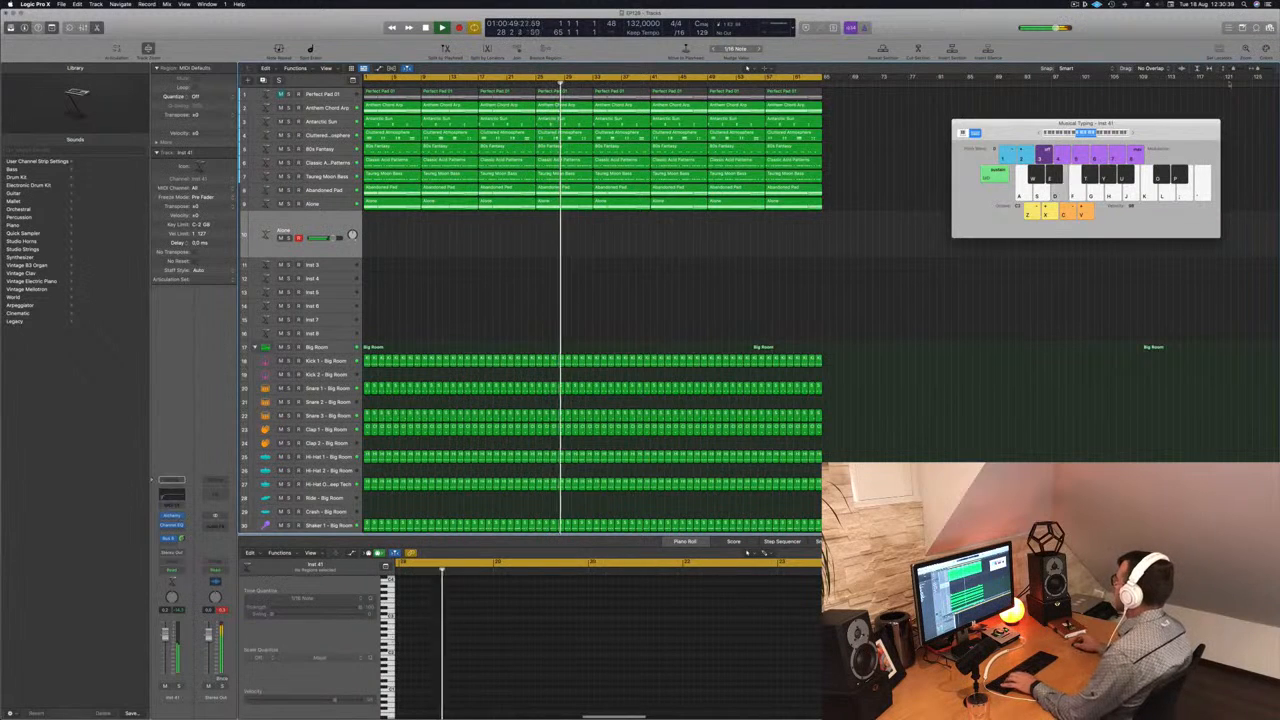
- Shift Musical Typing to a higher octave and try out a melody on the duplicated Alone track
drag(1131, 135, 1134, 134)
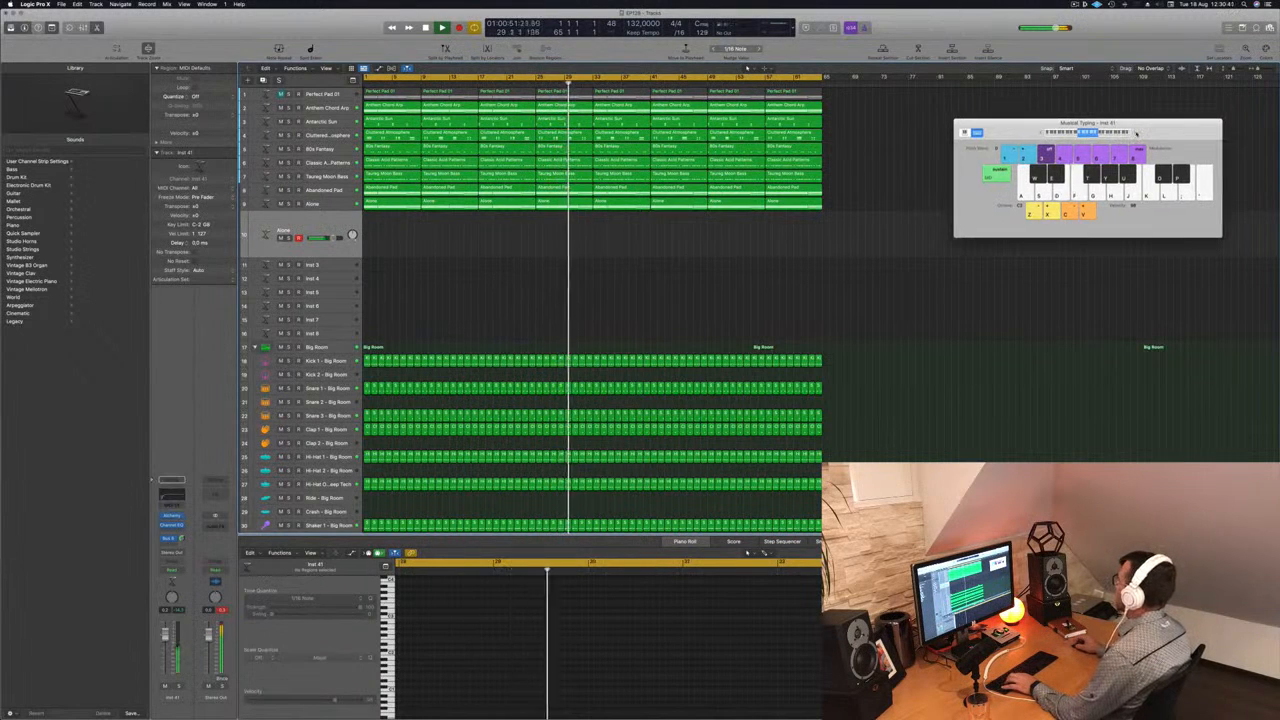
key(f)
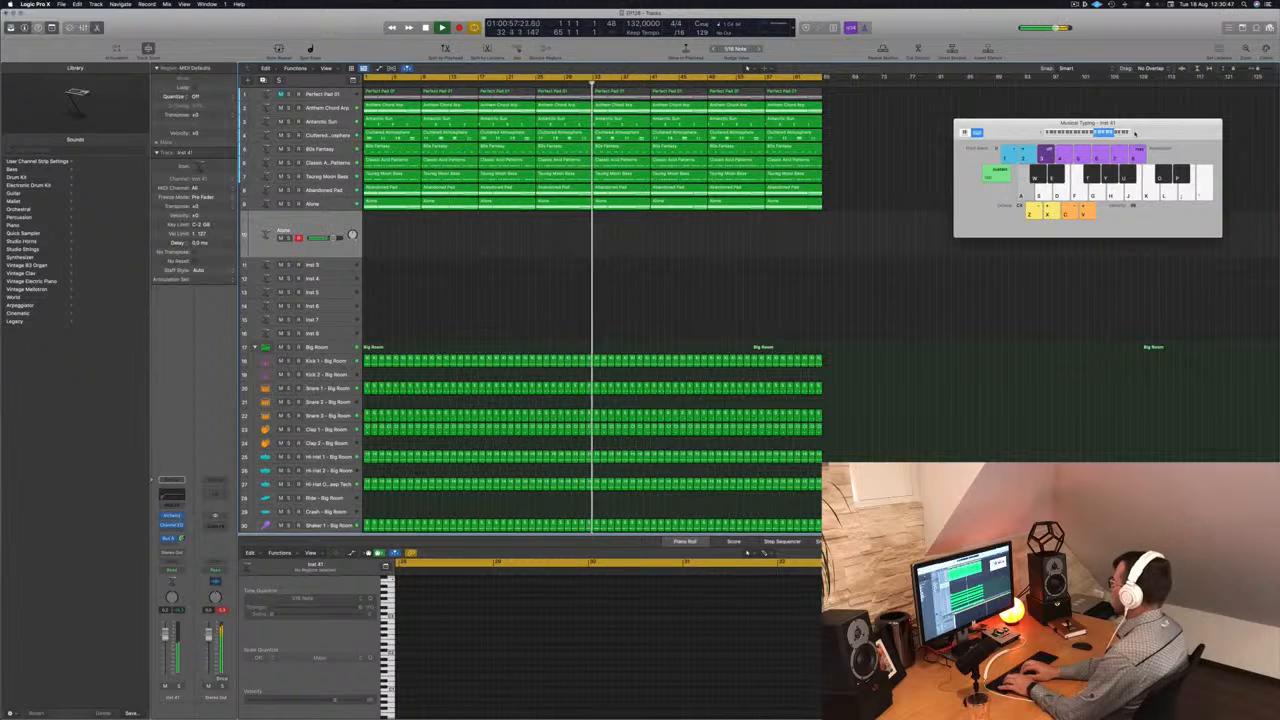
key(d)
key(a)
key(d)
key(a)
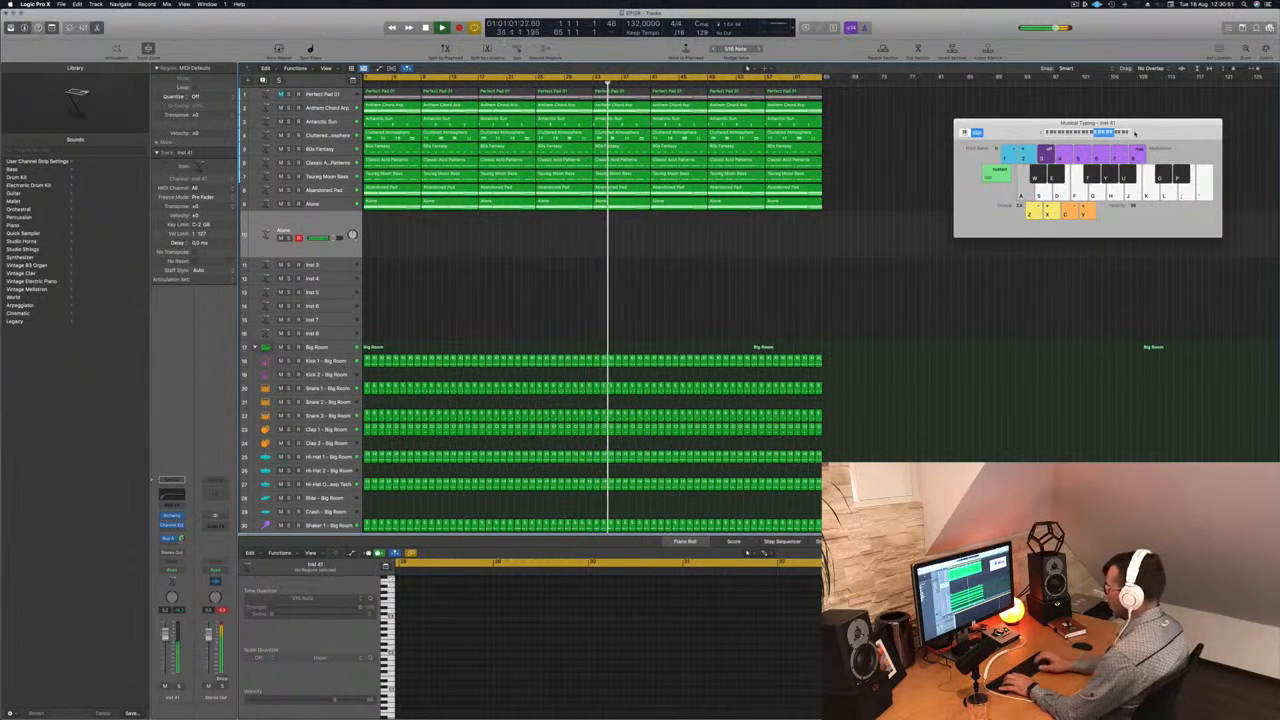
key(s)
- Raise the duplicated track's bus send while playing more notes with Musical Typing
drag(1091, 119, 1063, 123)
key(a)
drag(182, 539, 183, 526)
key(s)
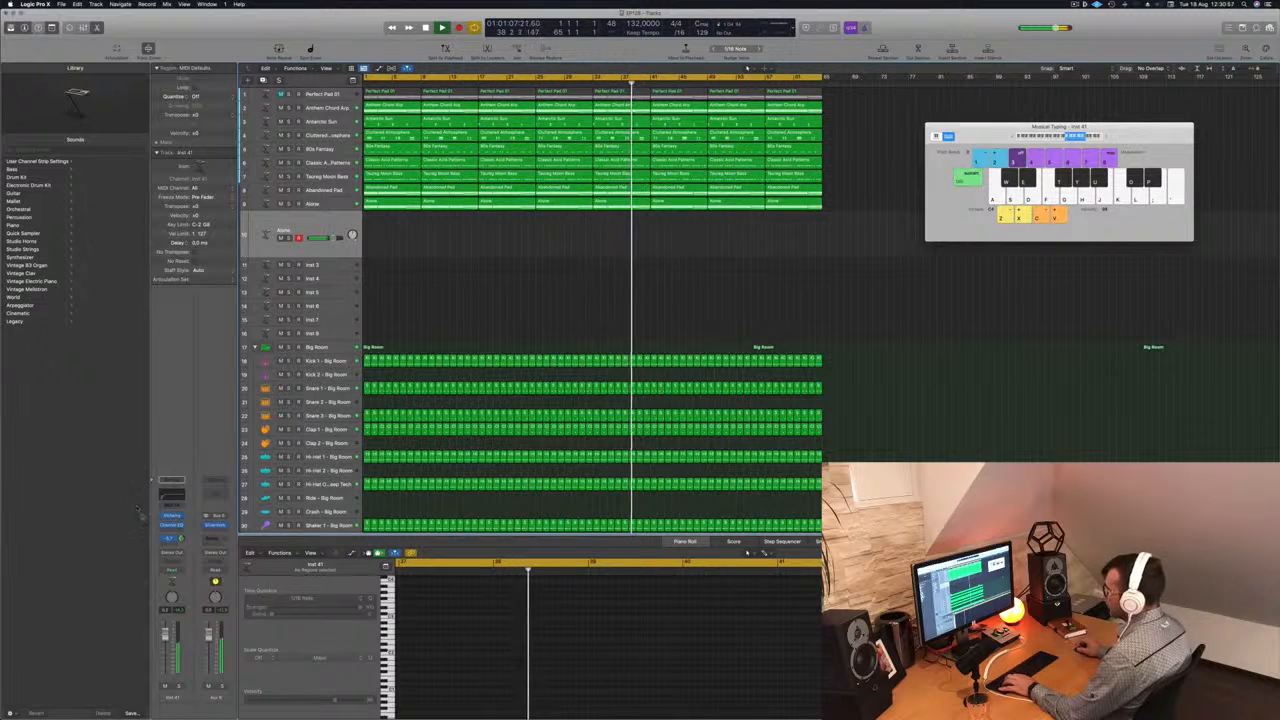
- Open Alchemy on the duplicated Alone track and switch its preset to the Mournful snapshot
click(174, 517)
drag(624, 122, 813, 139)
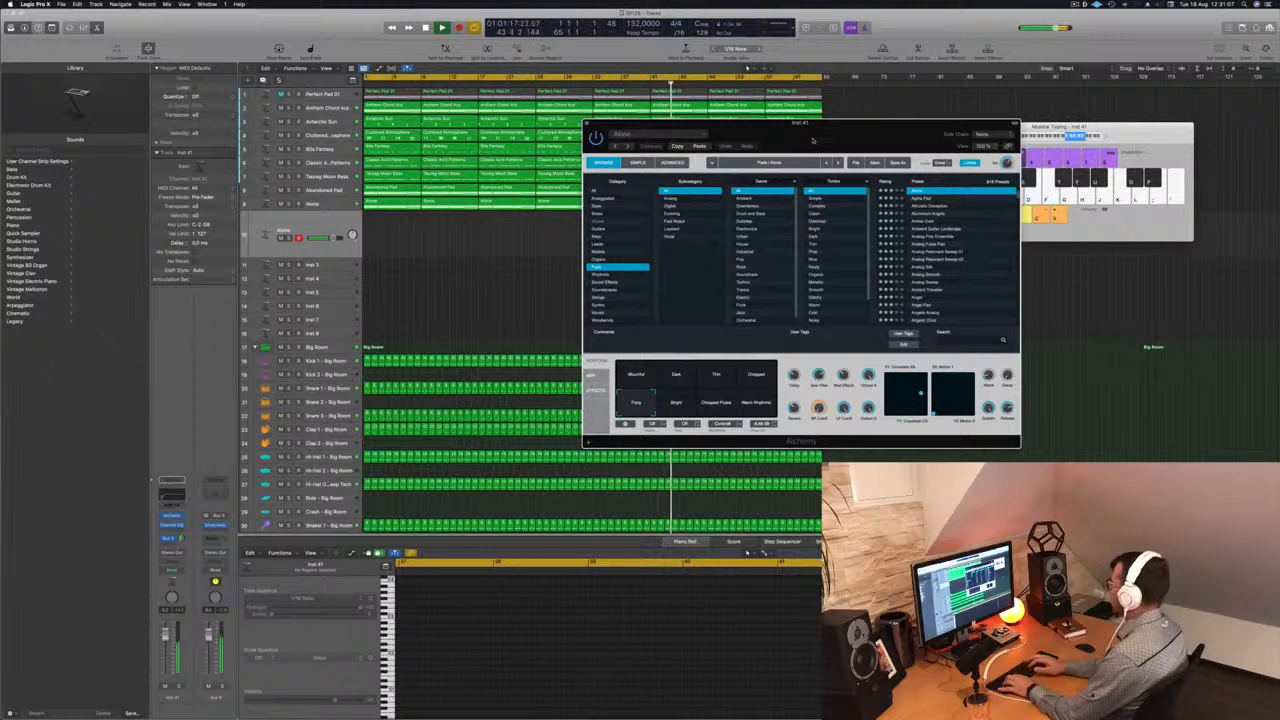
drag(821, 134, 882, 186)
click(695, 440)
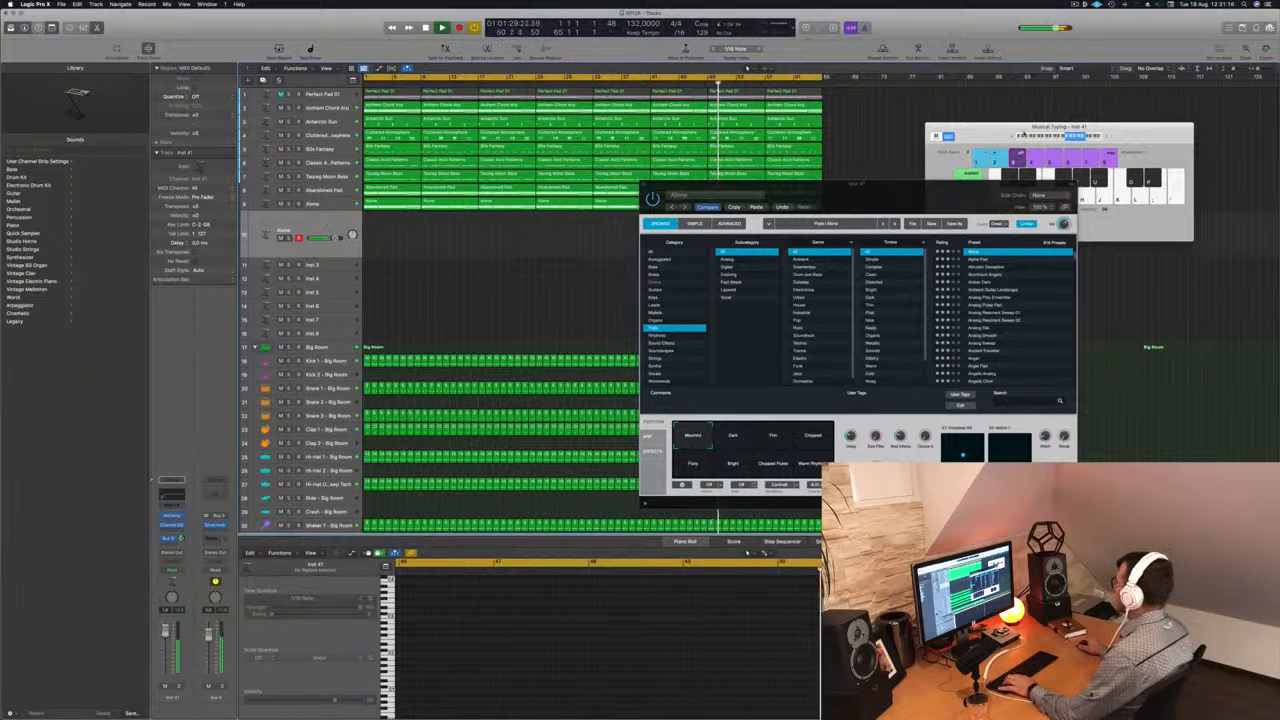
- Shift Musical Typing to a lower octave, adjust Alchemy's output volume, and play notes to test the Mournful sound
click(1013, 136)
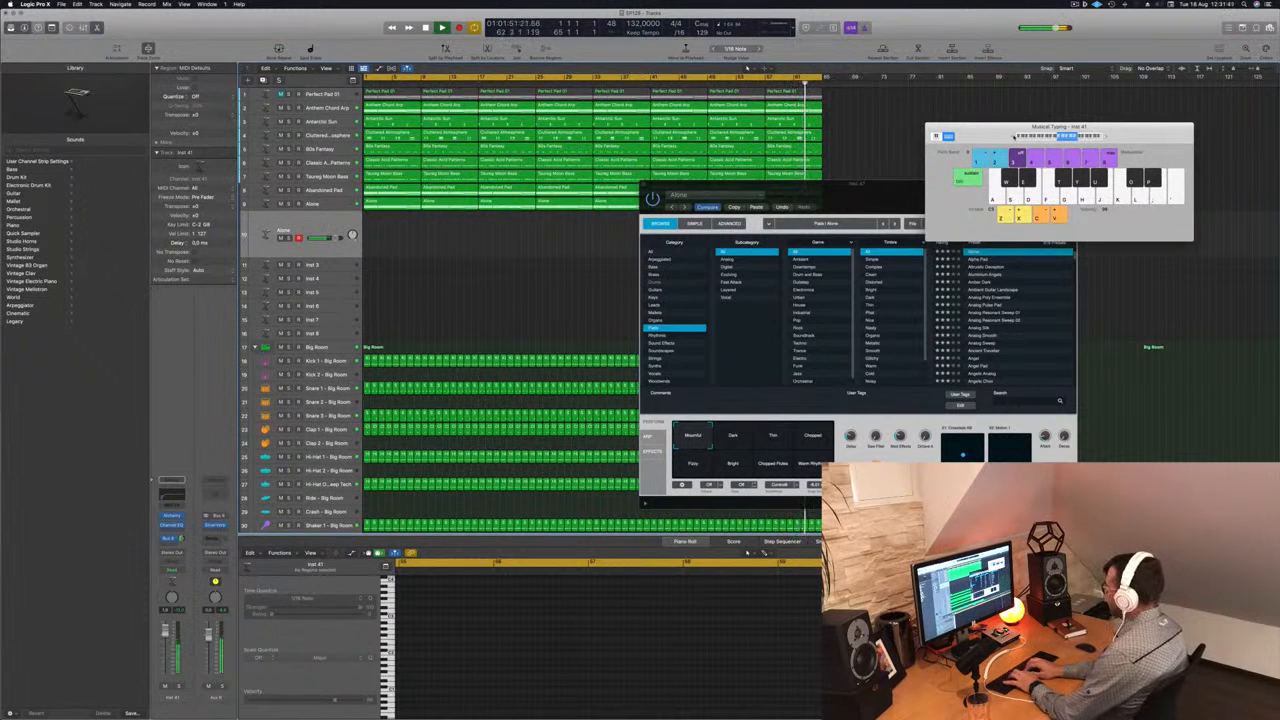
key(apostrophe)
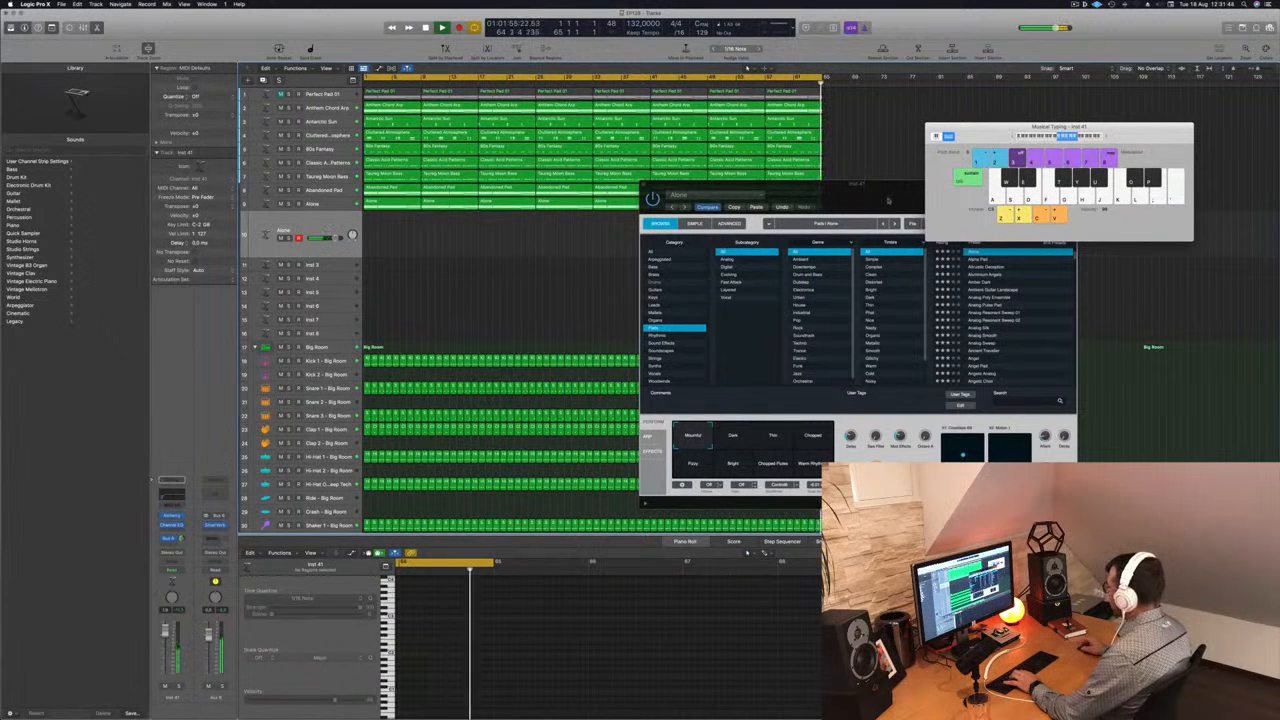
drag(889, 200, 829, 238)
drag(1007, 258, 1007, 253)
key(g)
key(h)
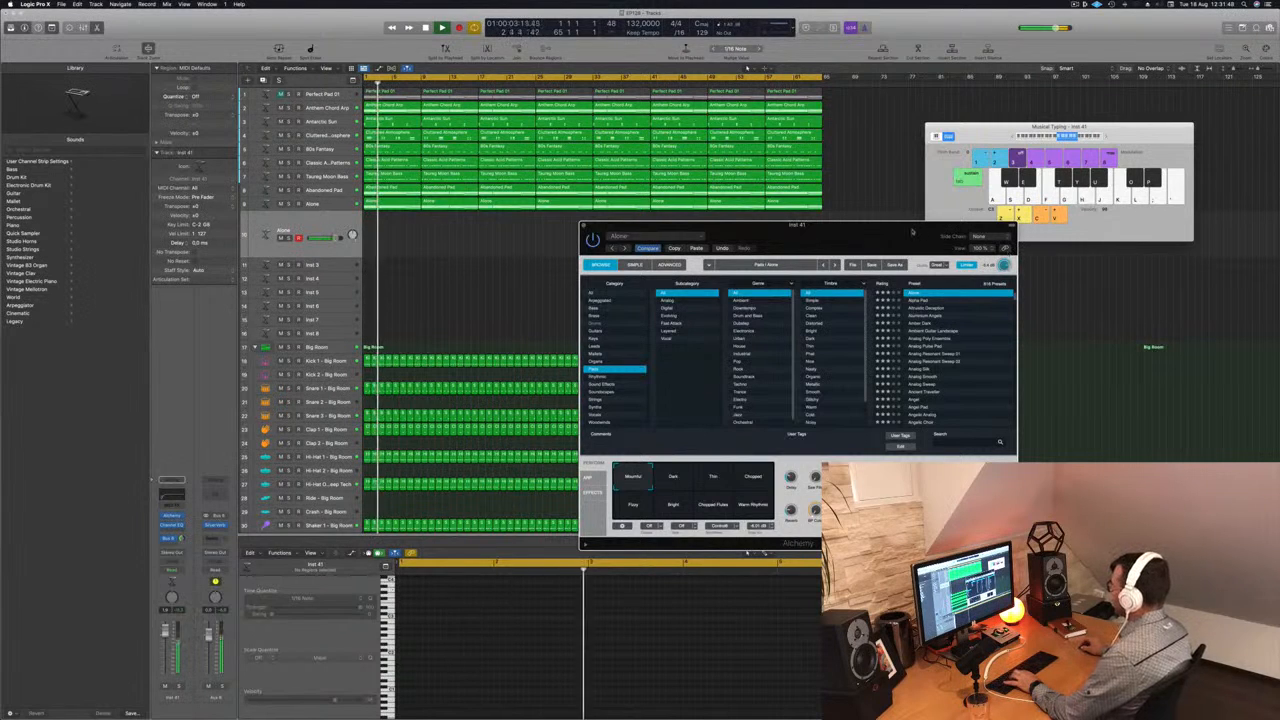
drag(917, 232, 941, 245)
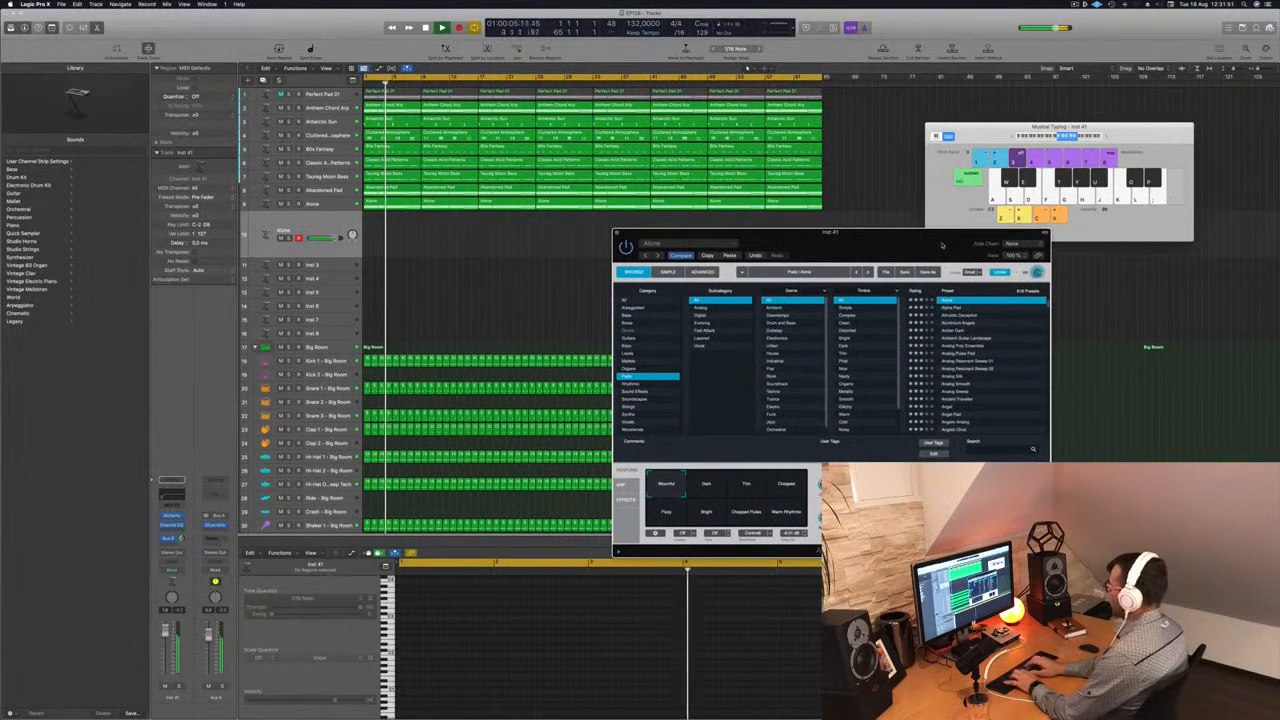
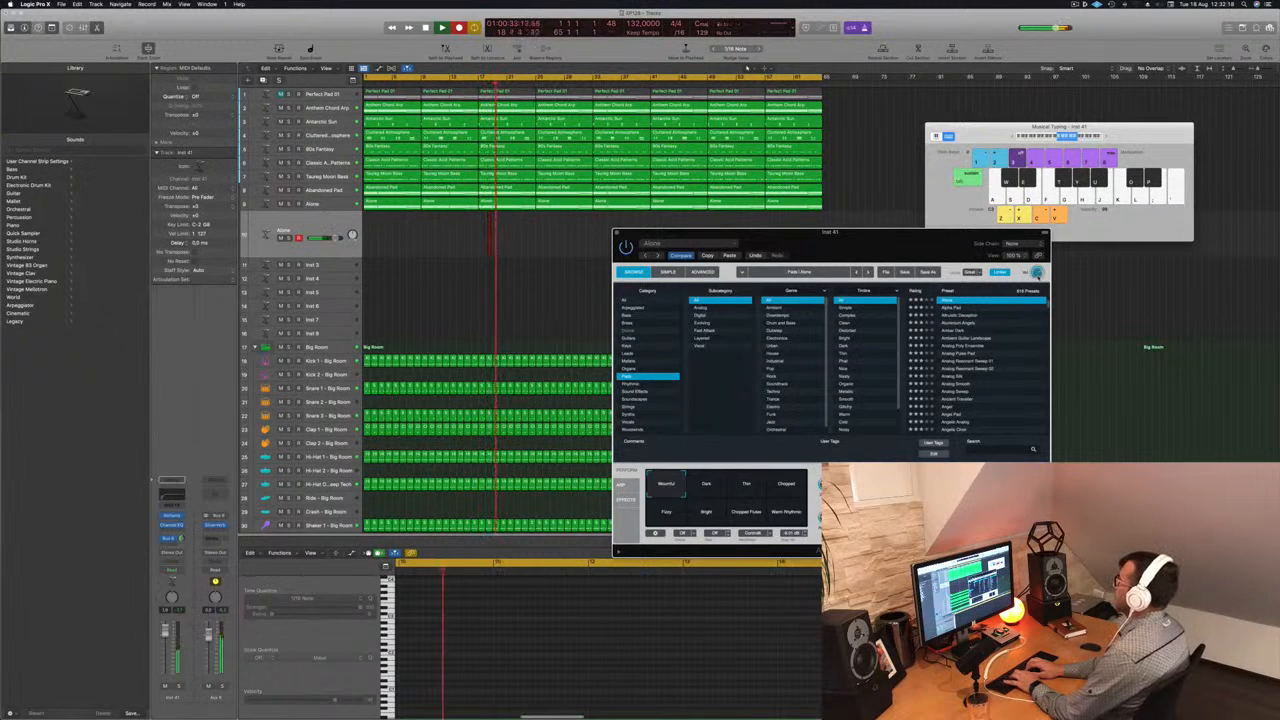
- Record a melody on the duplicated Alone track with Musical Typing from about bar 18 to bar 45
key(apostrophe)
key(h)
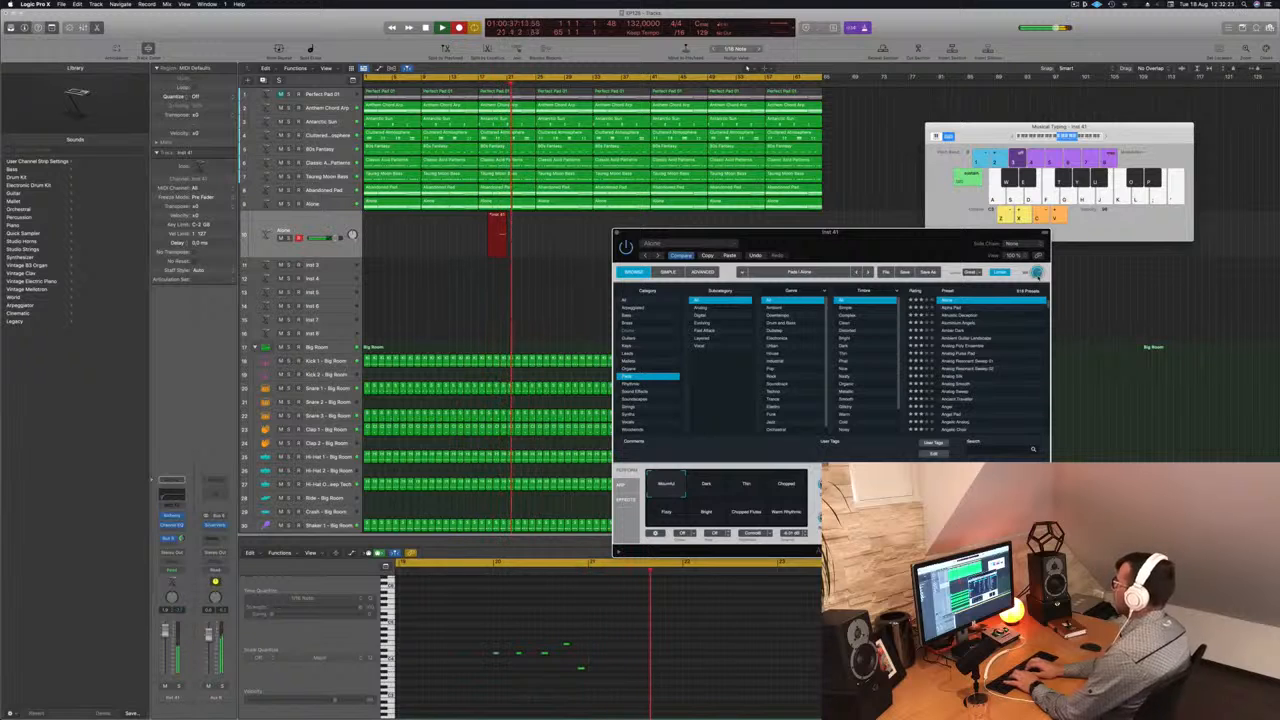
key(l)
key(l)
key(l)
key(semicolon)
key(g)
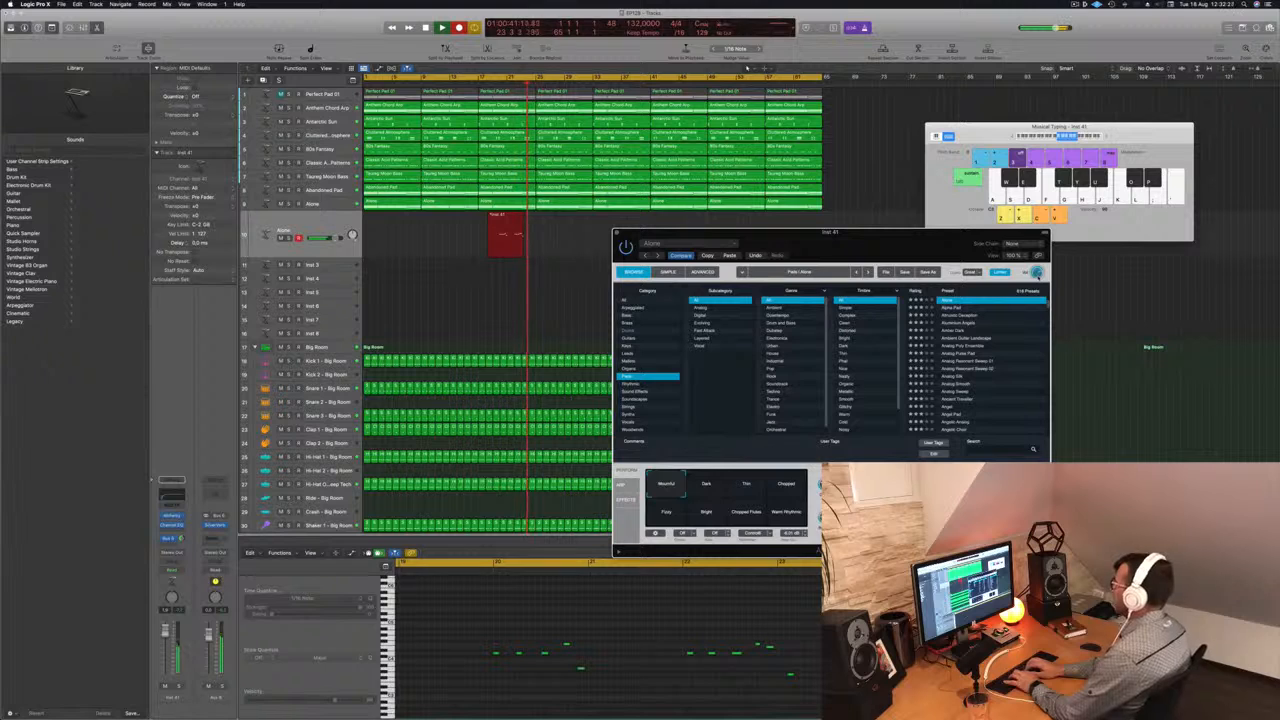
key(l)
key(apostrophe)
key(semicolon)
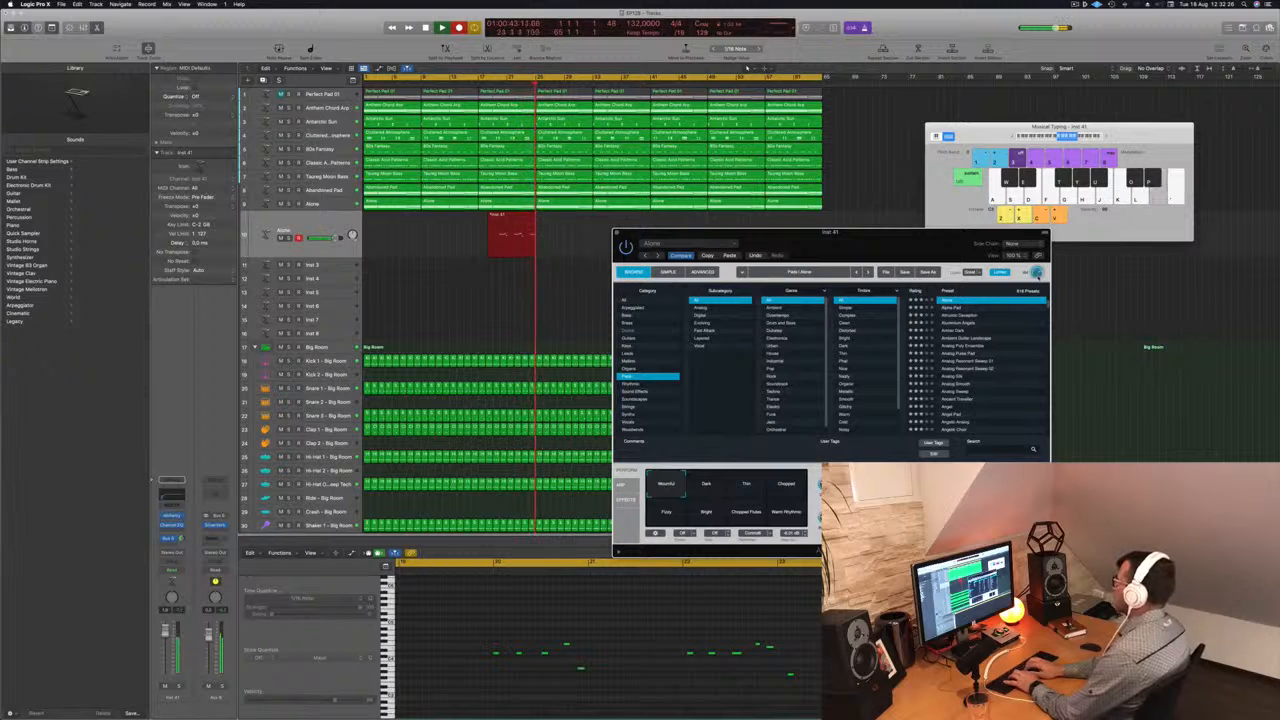
key(l)
key(semicolon)
key(g)
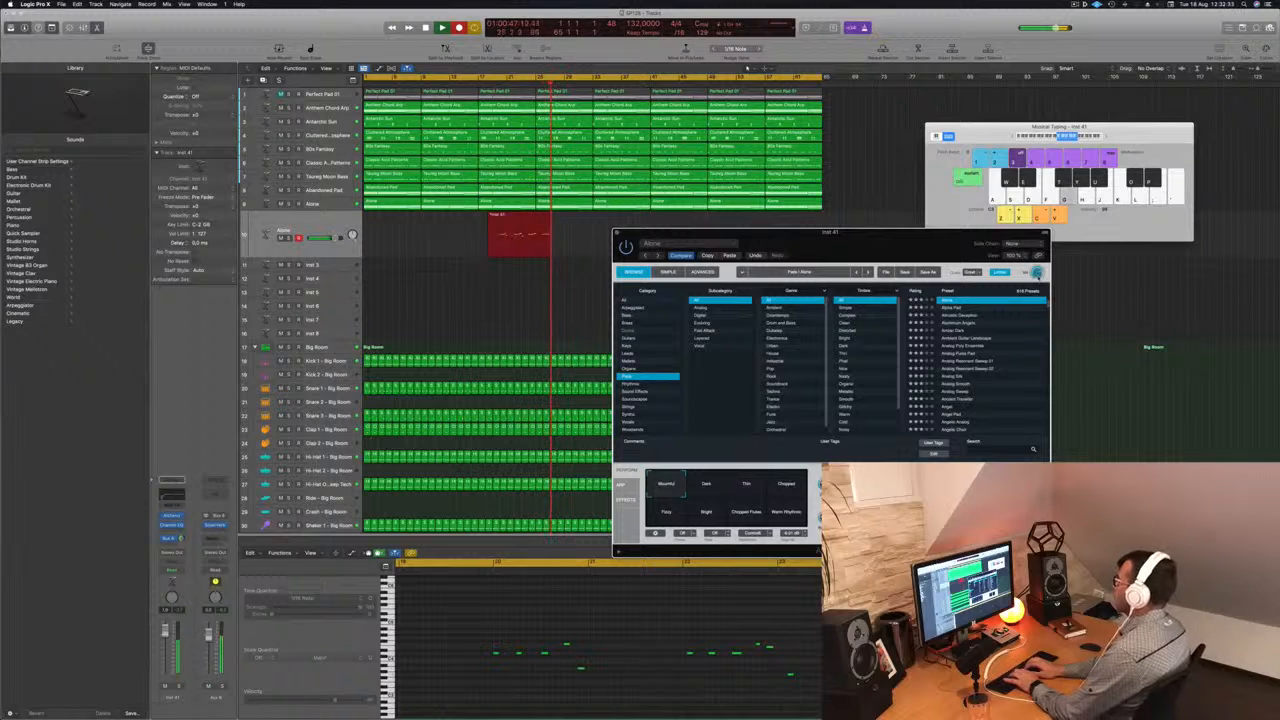
key(l)
key(apostrophe)
key(semicolon)
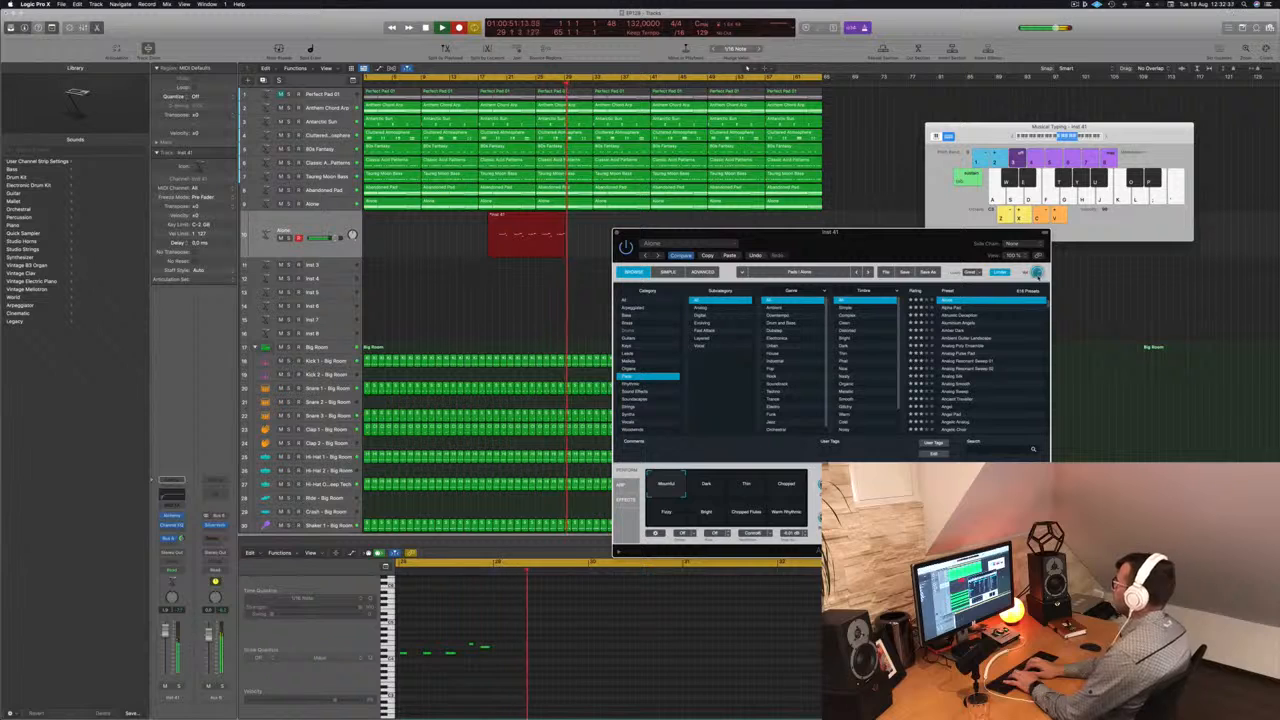
key(l)
key(l)
key(l)
key(apostrophe)
key(semicolon)
key(h)
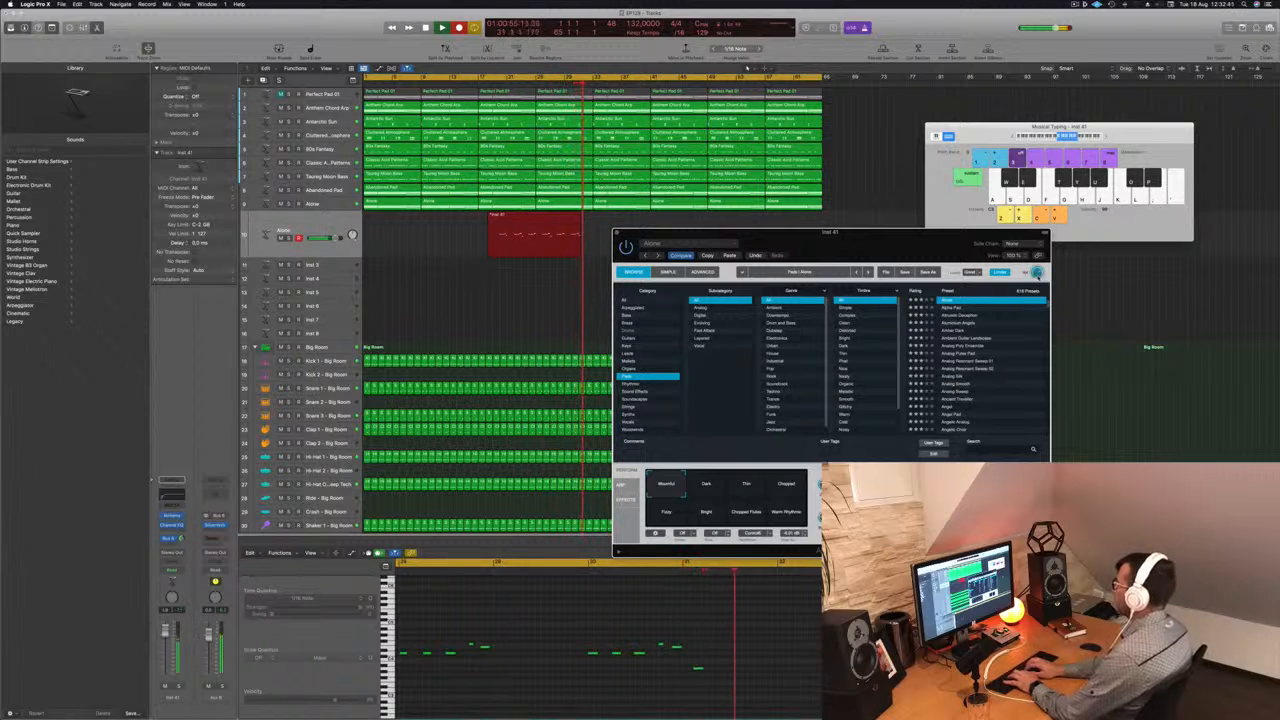
key(l)
key(l)
key(apostrophe)
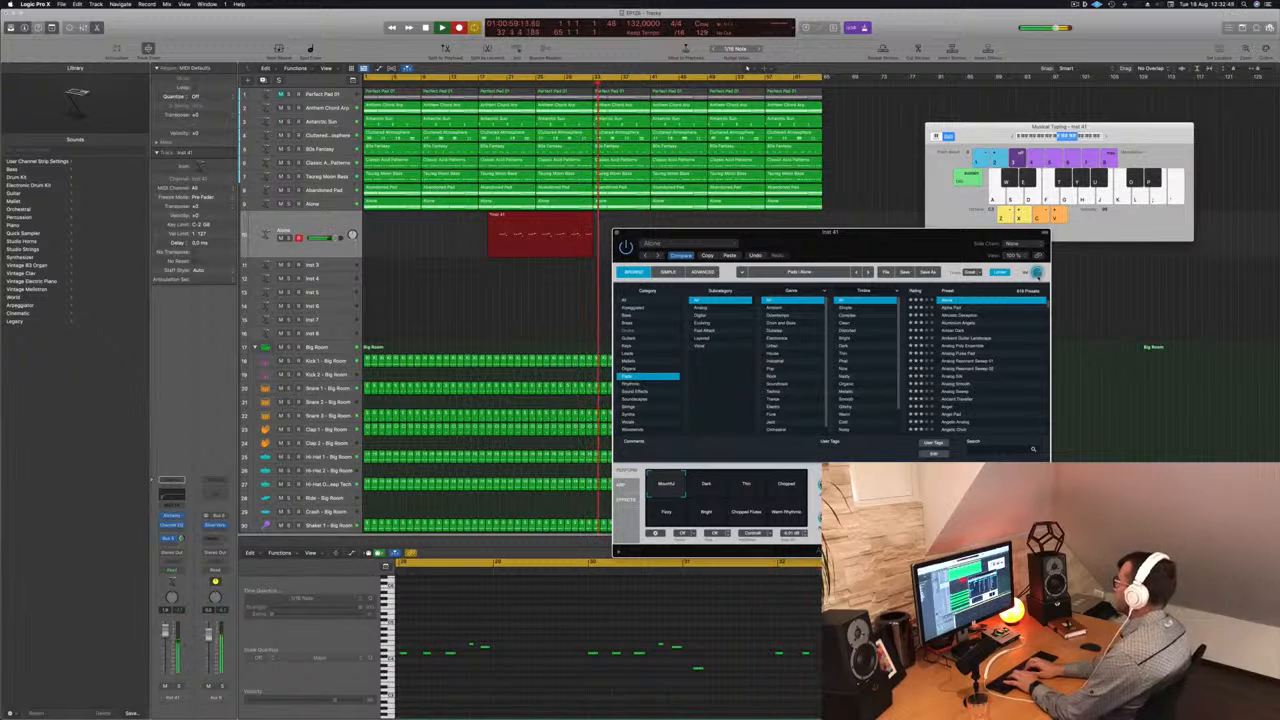
key(l)
key(semicolon)
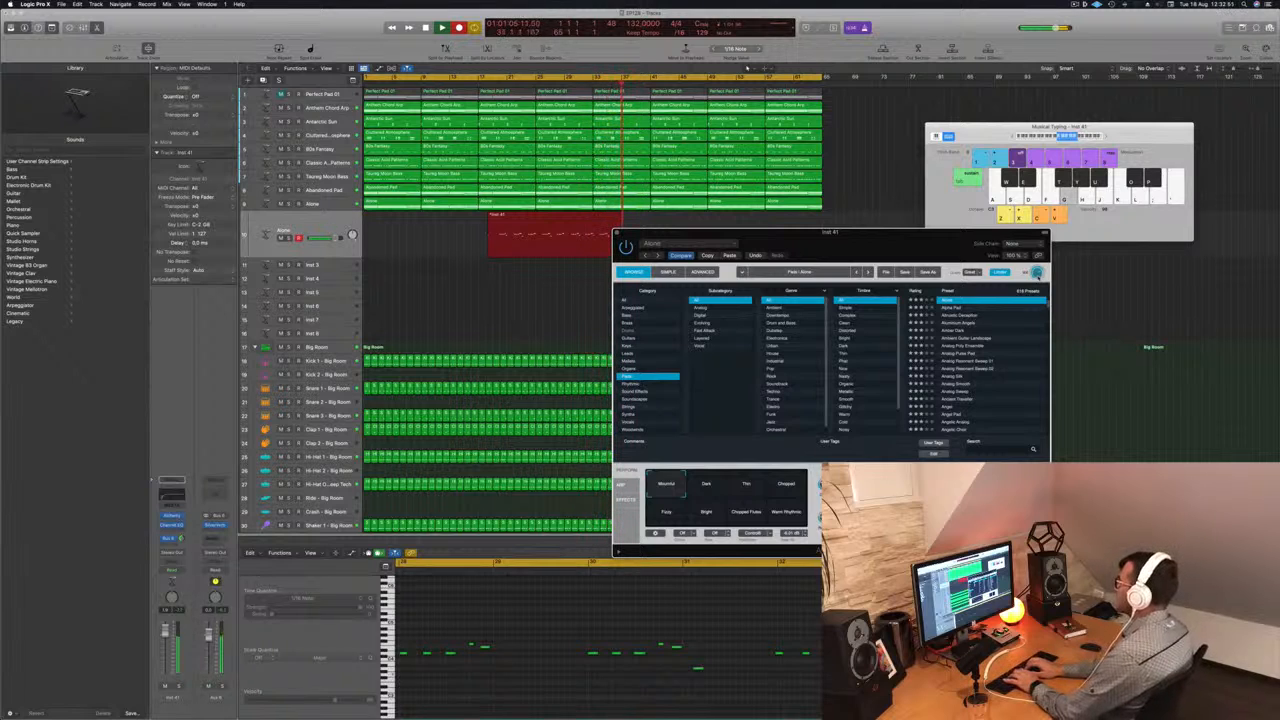
key(h)
key(g)
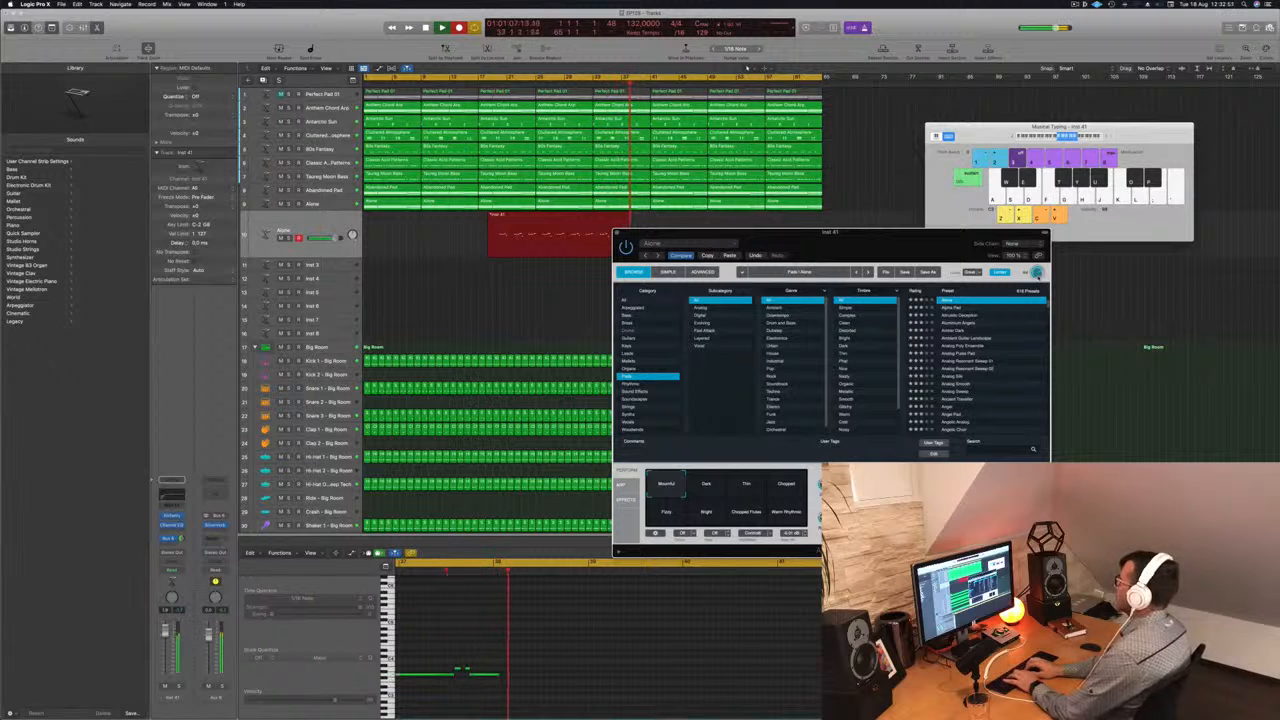
key(apostrophe)
key(semicolon)
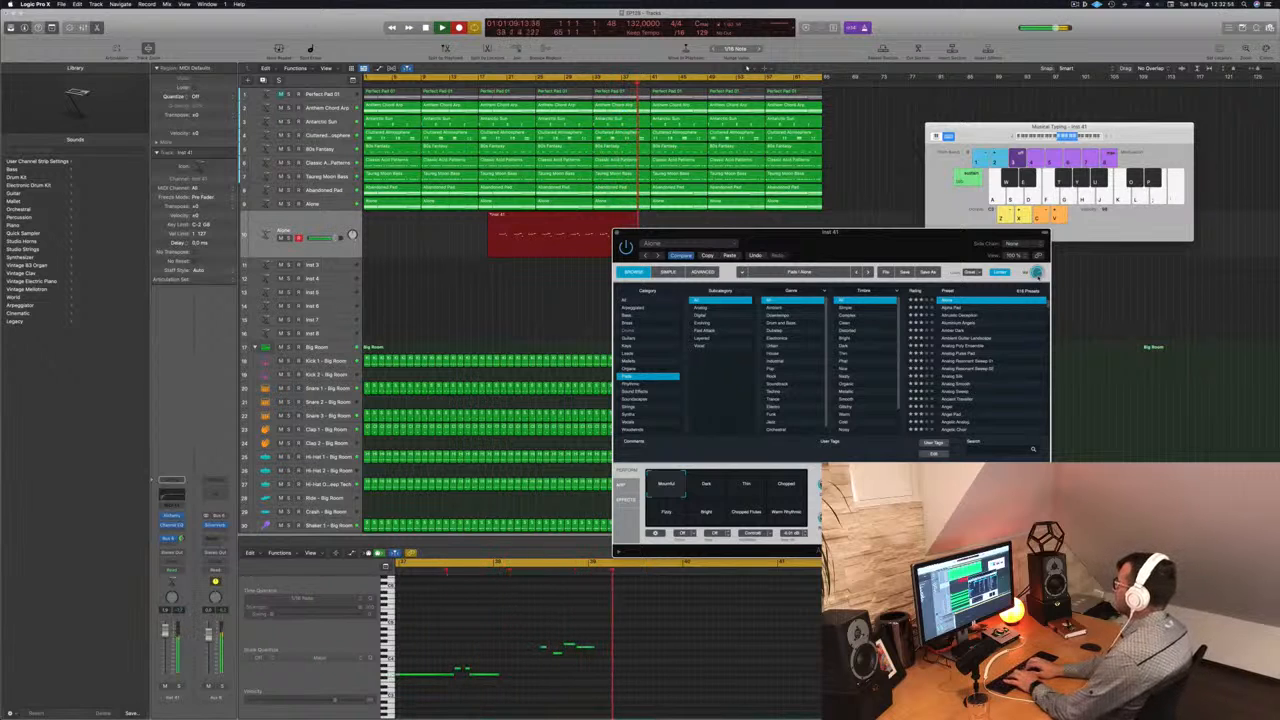
key(apostrophe)
key(semicolon)
key(l)
key(h)
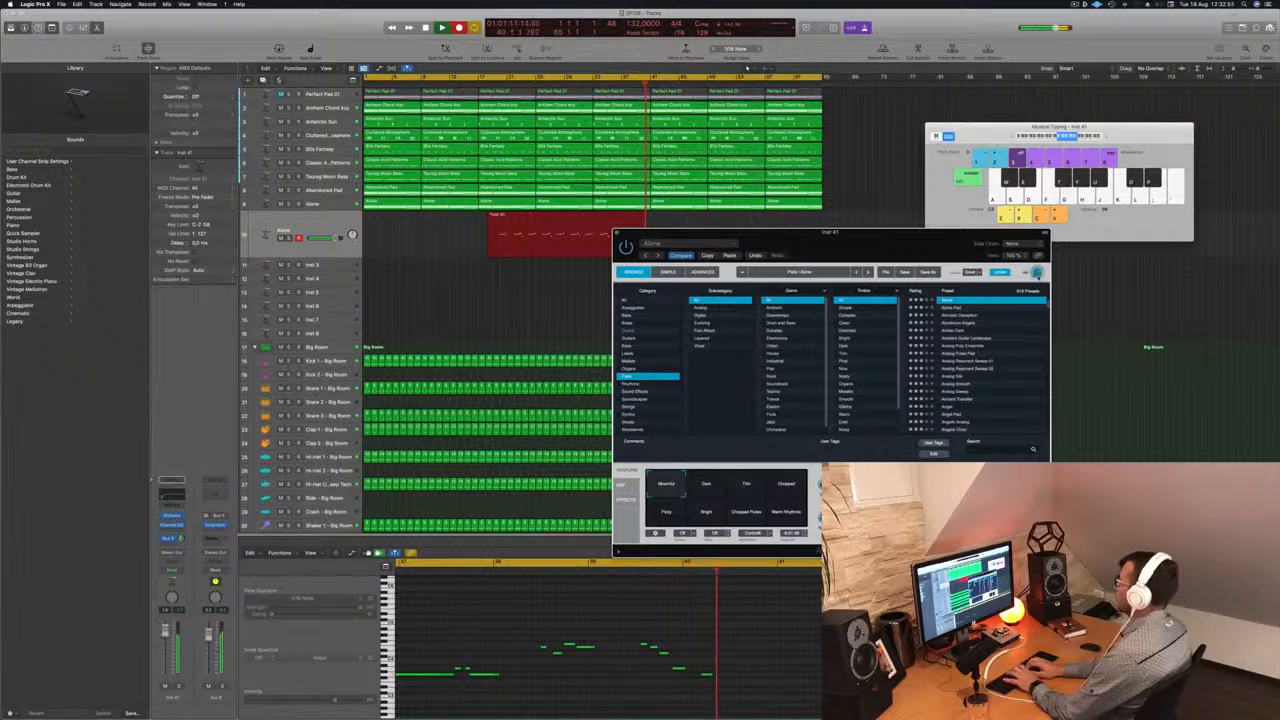
key(l)
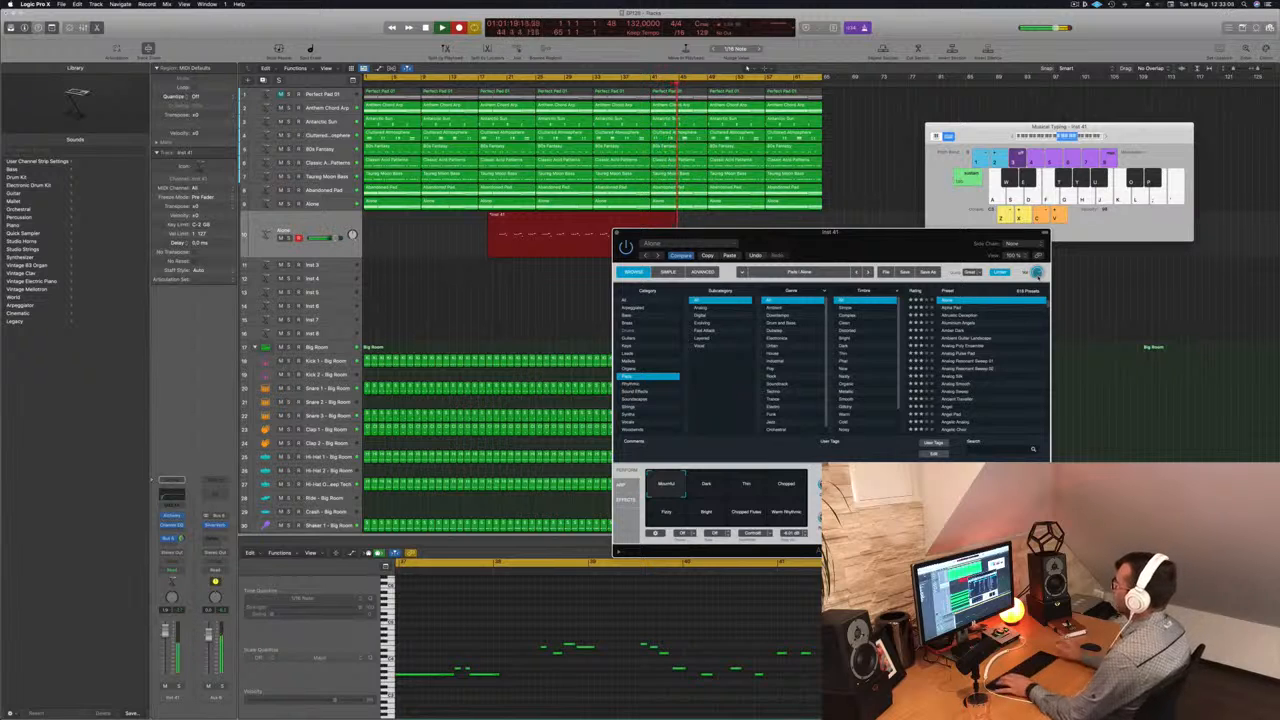
key(space)
- Split the recorded melody region at bar 25, move its second part to bar 1, and park the leftover piece around bar 48
drag(742, 232, 896, 228)
click(538, 222)
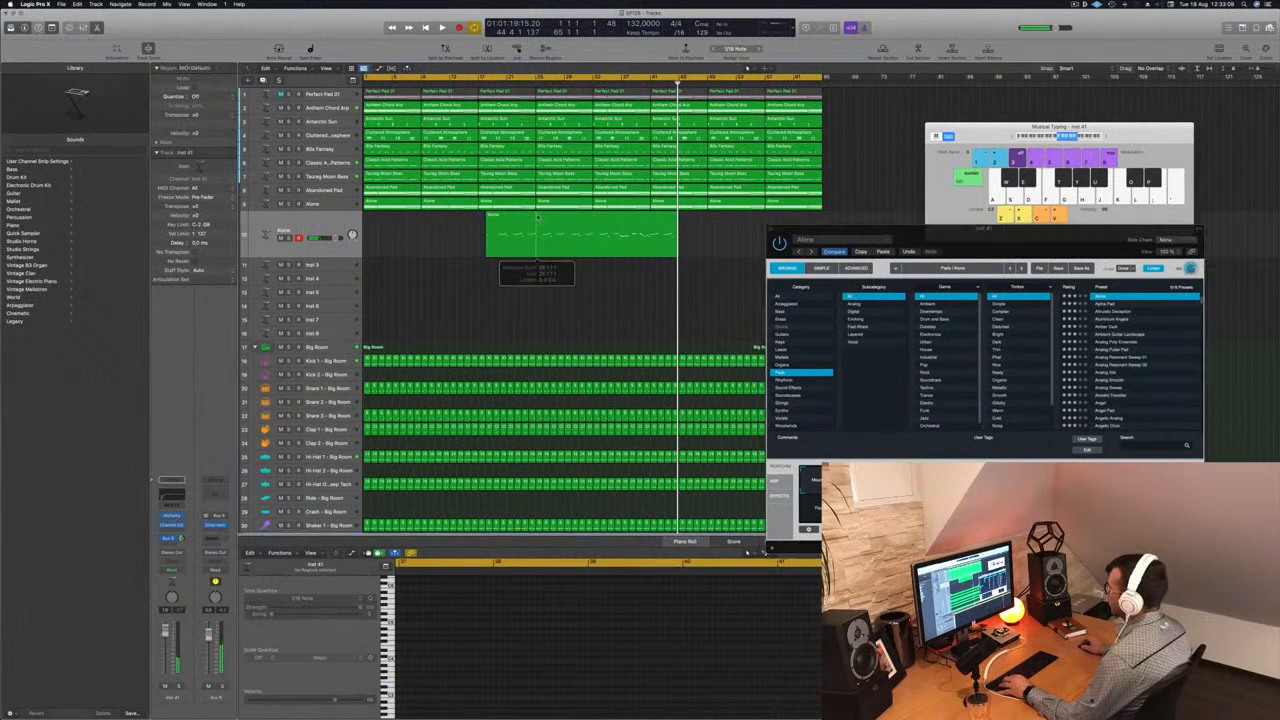
click(536, 218)
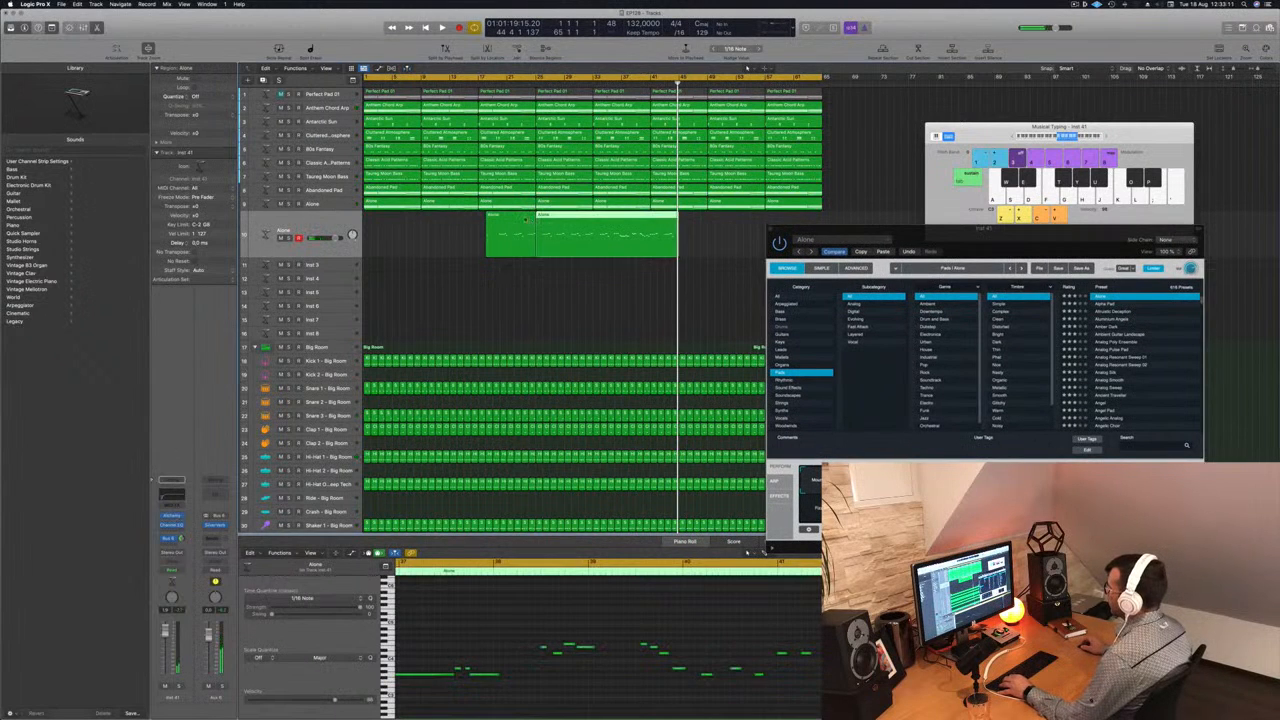
drag(501, 220, 396, 224)
key(space)
drag(520, 223, 714, 223)
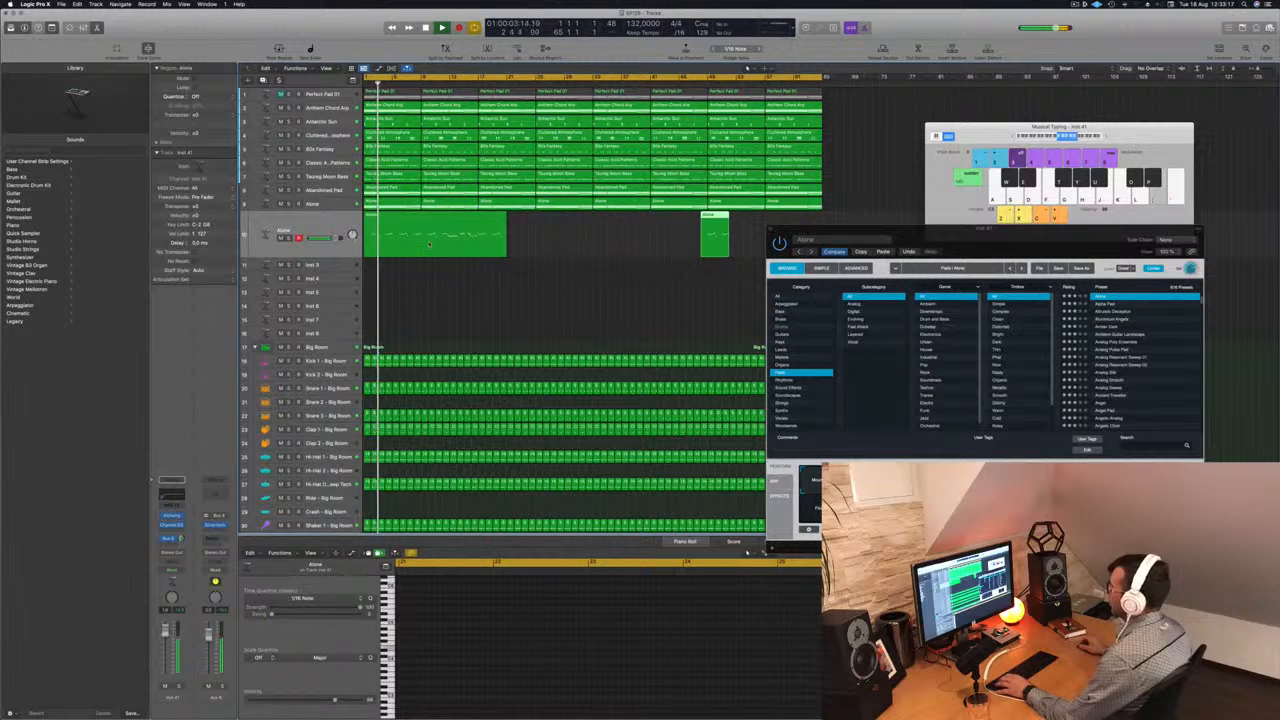
- Split off and delete the first bar of the melody region, and move the remaining part back to bar 1
key(super+Right)
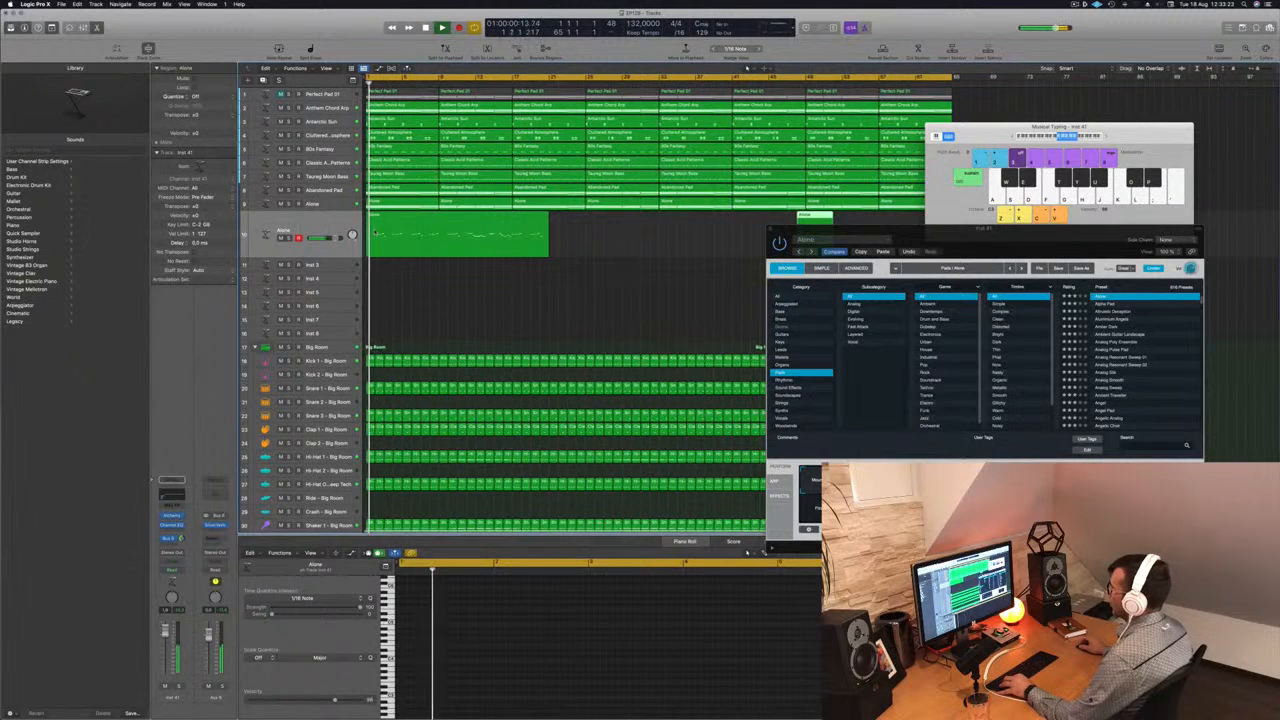
click(376, 242)
click(370, 221)
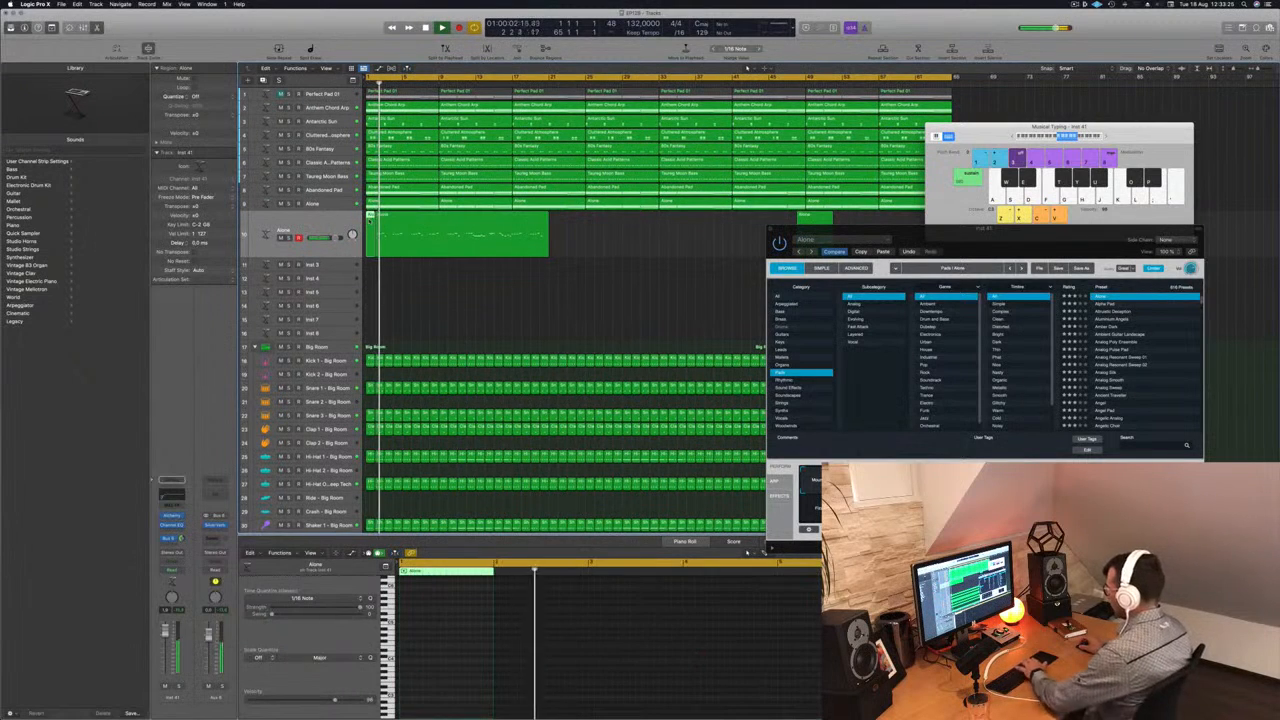
key(Delete)
drag(396, 217, 388, 217)
- Select all notes of the melody region, play it back, and delete the stray low note just after bar 2
click(563, 645)
key(super+a)
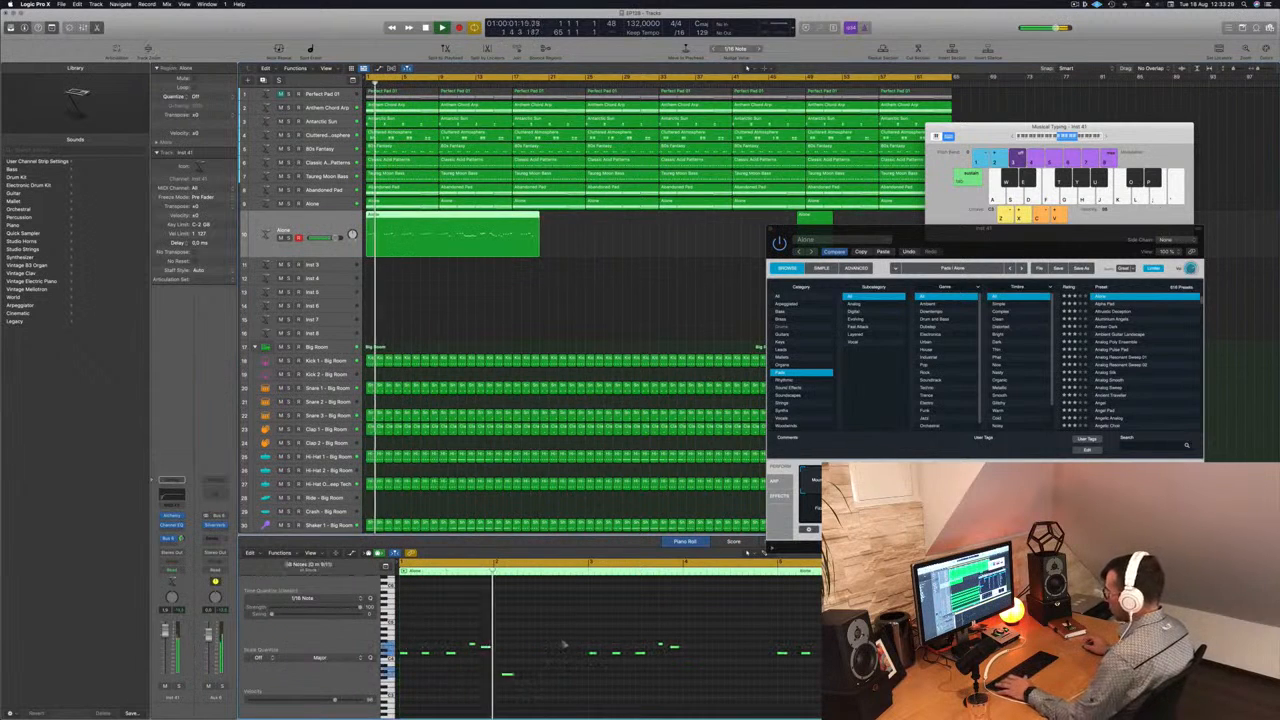
key(space)
key(super+Right)
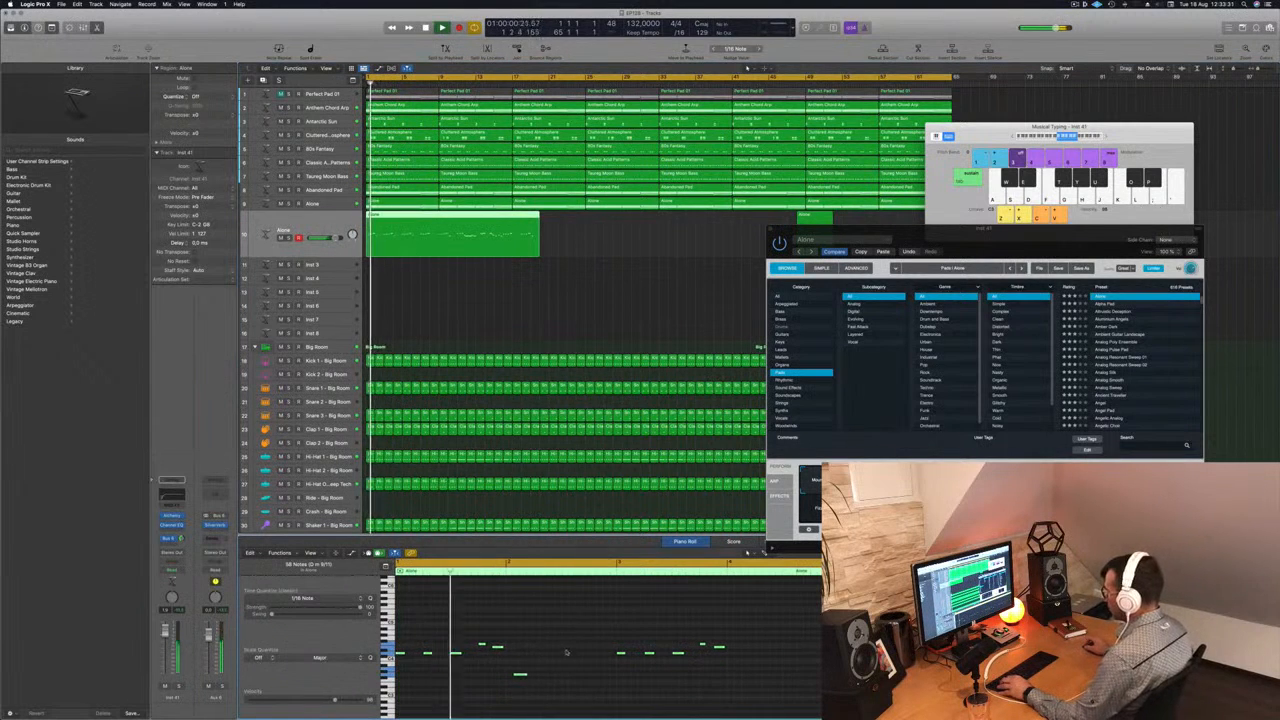
key(super+Left)
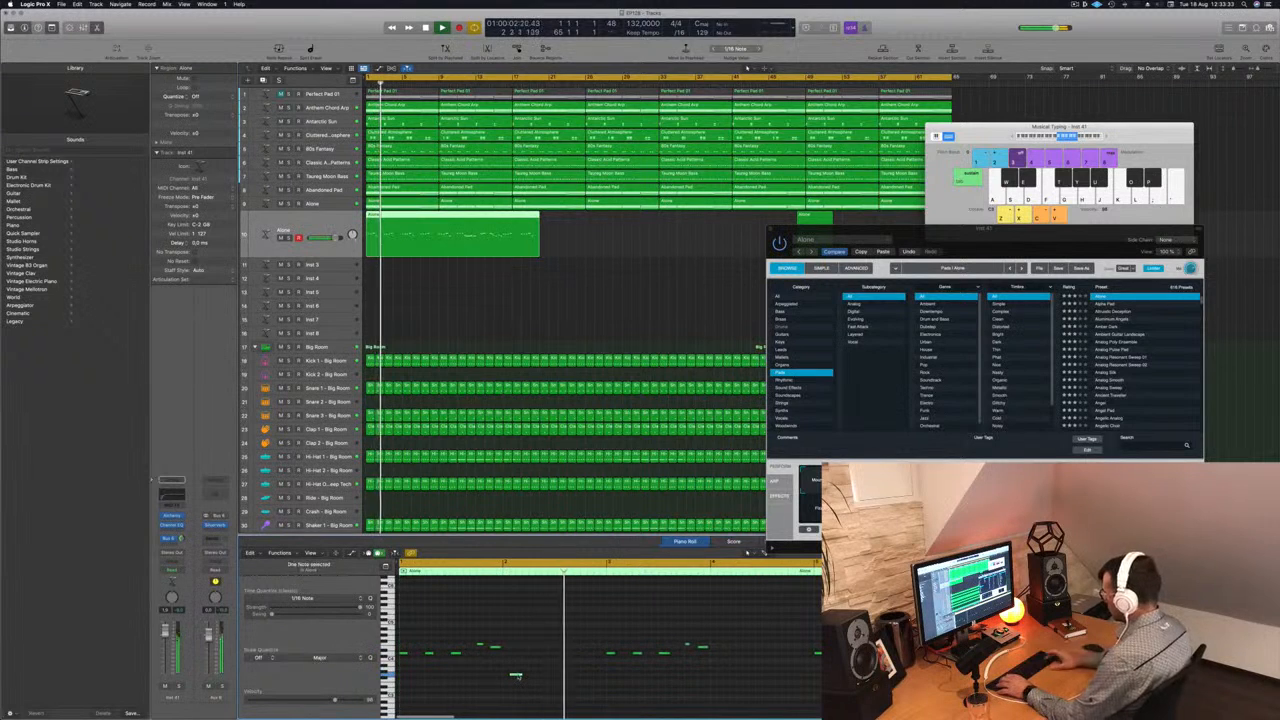
scroll(545, 679, down, 3)
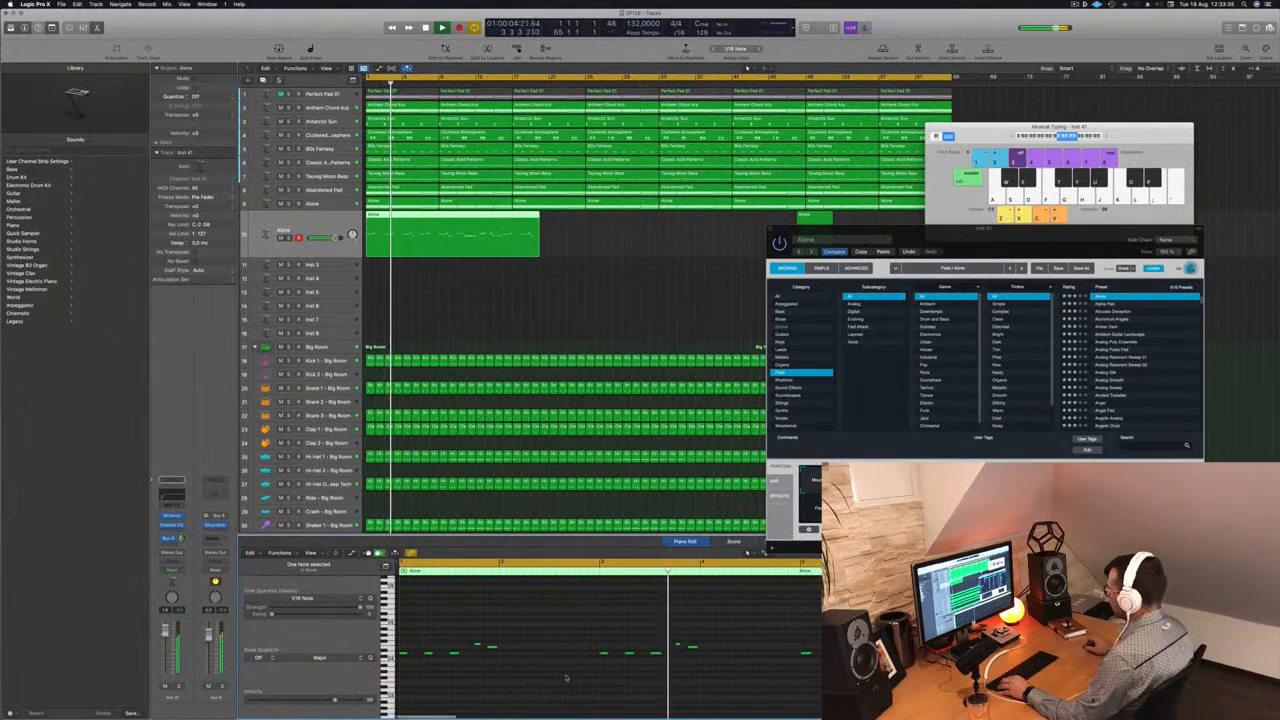
- Check the melody's remaining notes in the piano roll and replay the track from the start
scroll(605, 674, down, 1)
scroll(605, 674, right, 2)
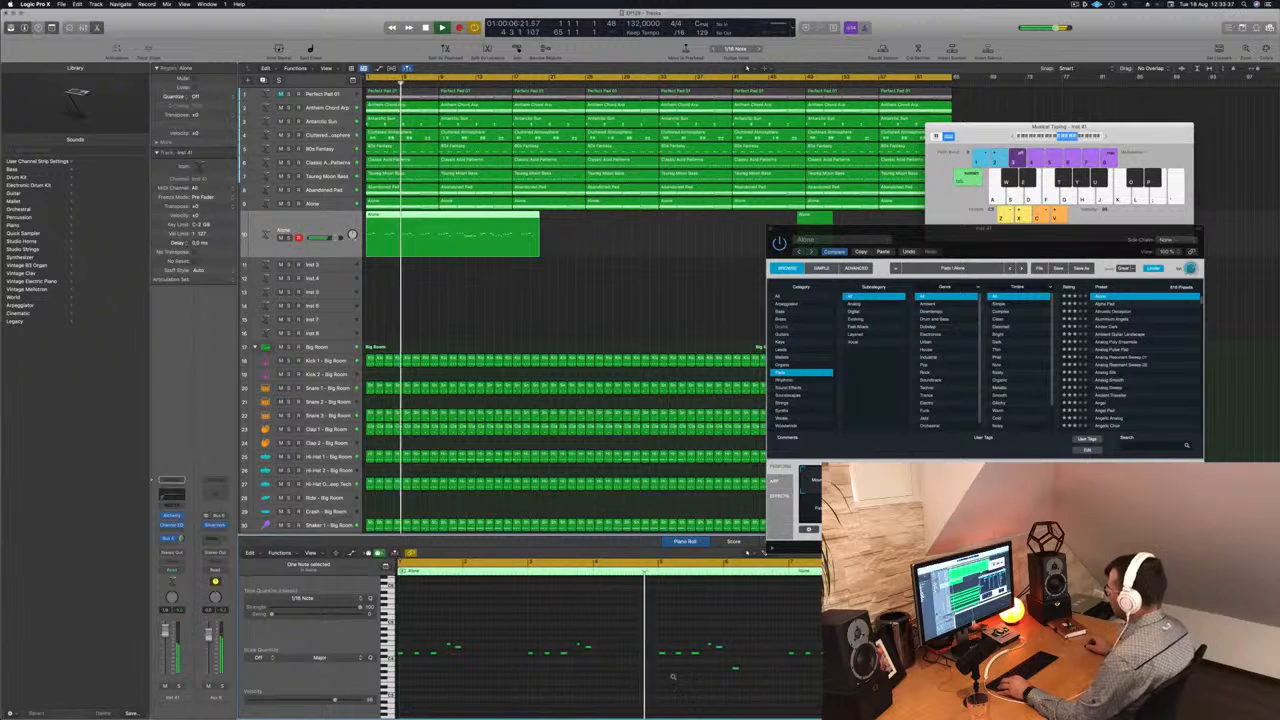
scroll(709, 682, up, 3)
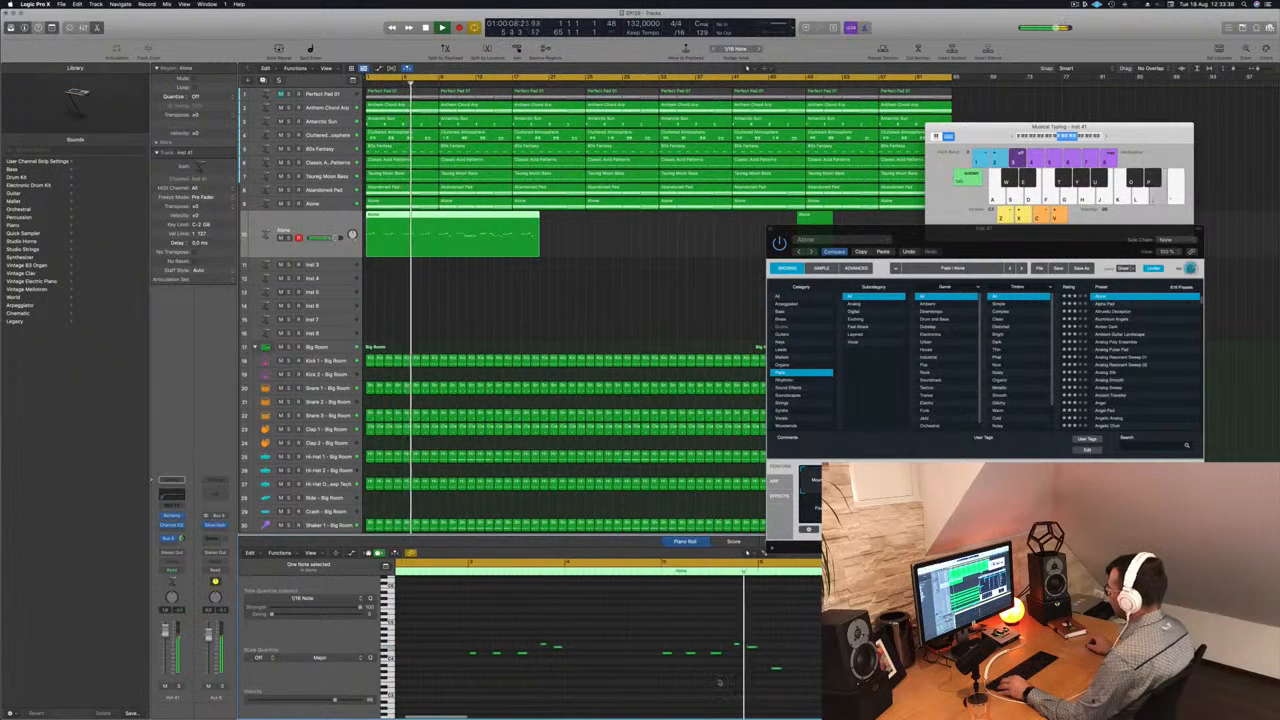
scroll(719, 682, right, 1)
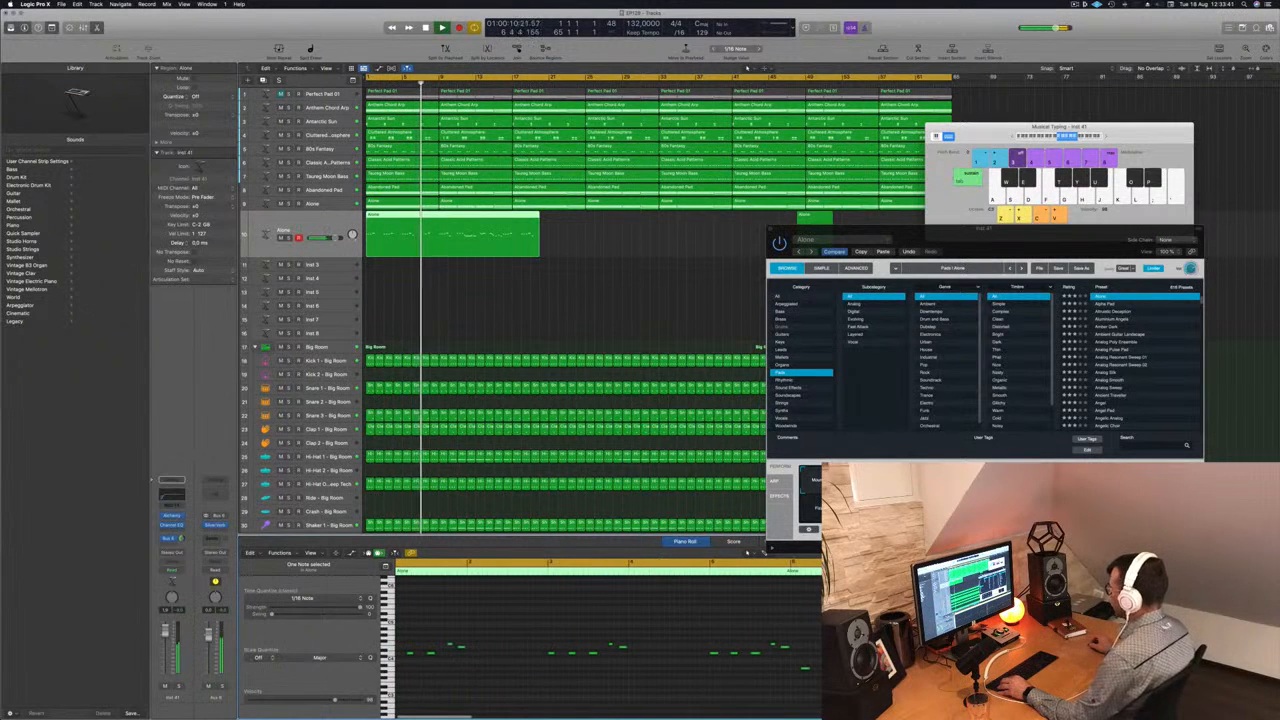
scroll(715, 680, down, 4)
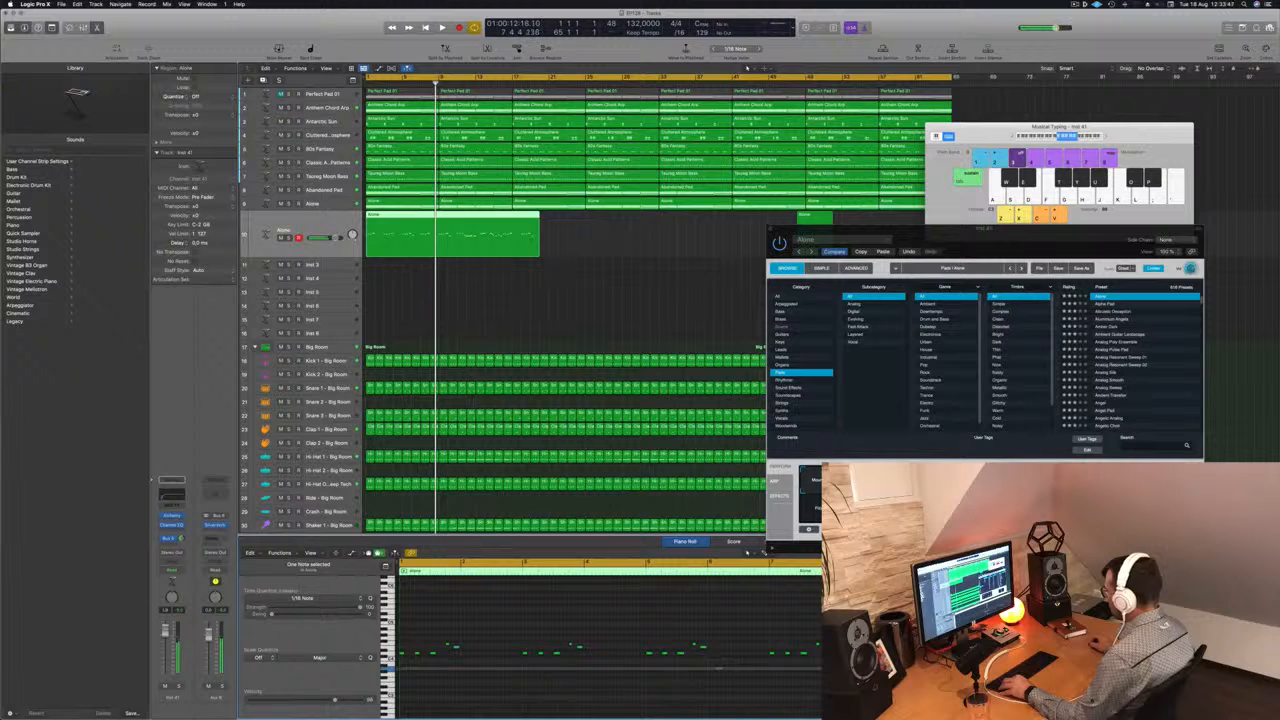
key(Return)
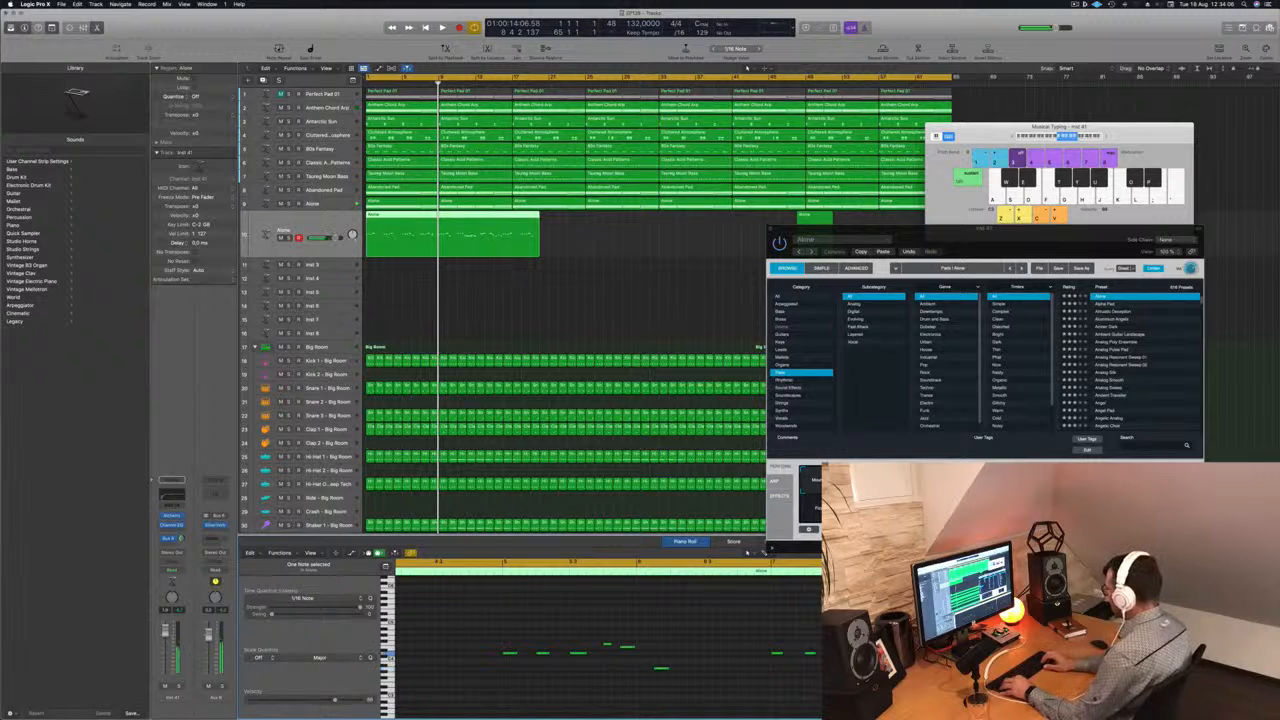
key(Return)
key(space)
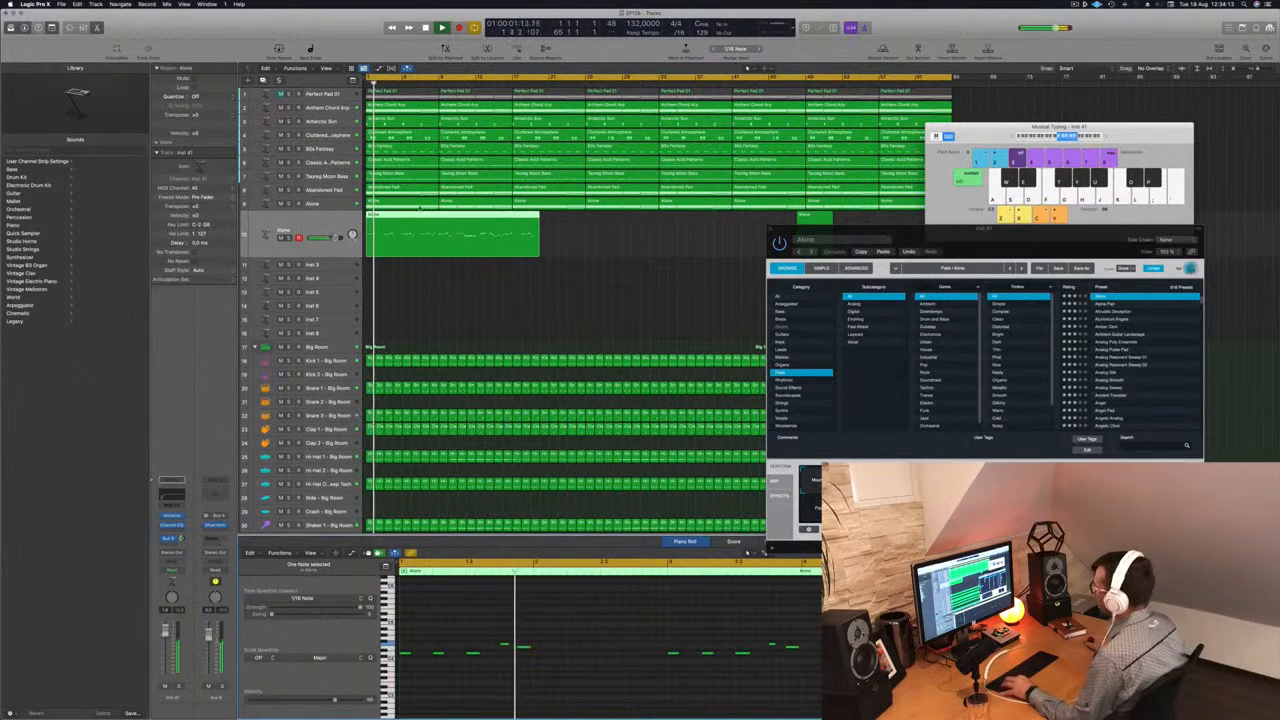
- Split the melody region at bar 9, delete everything after the split, and open the remaining eight bars for note editing
super+click(439, 217)
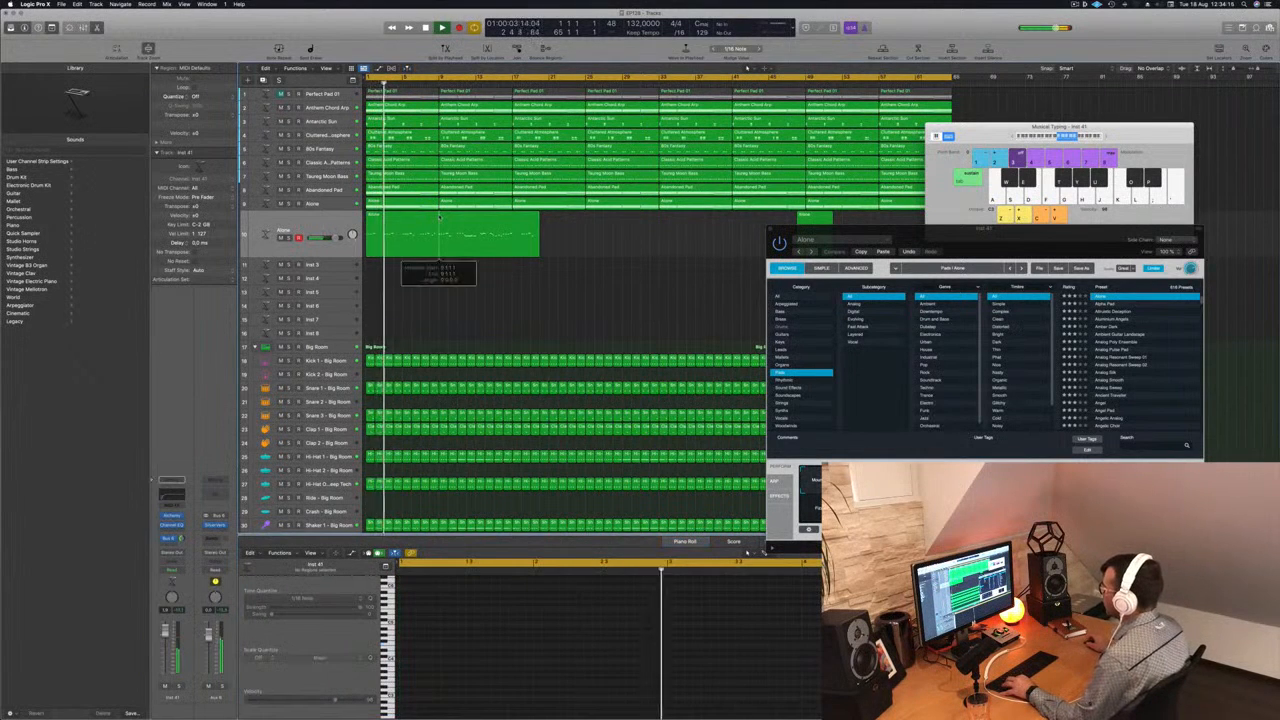
super+double_click(439, 217)
key(Delete)
click(396, 222)
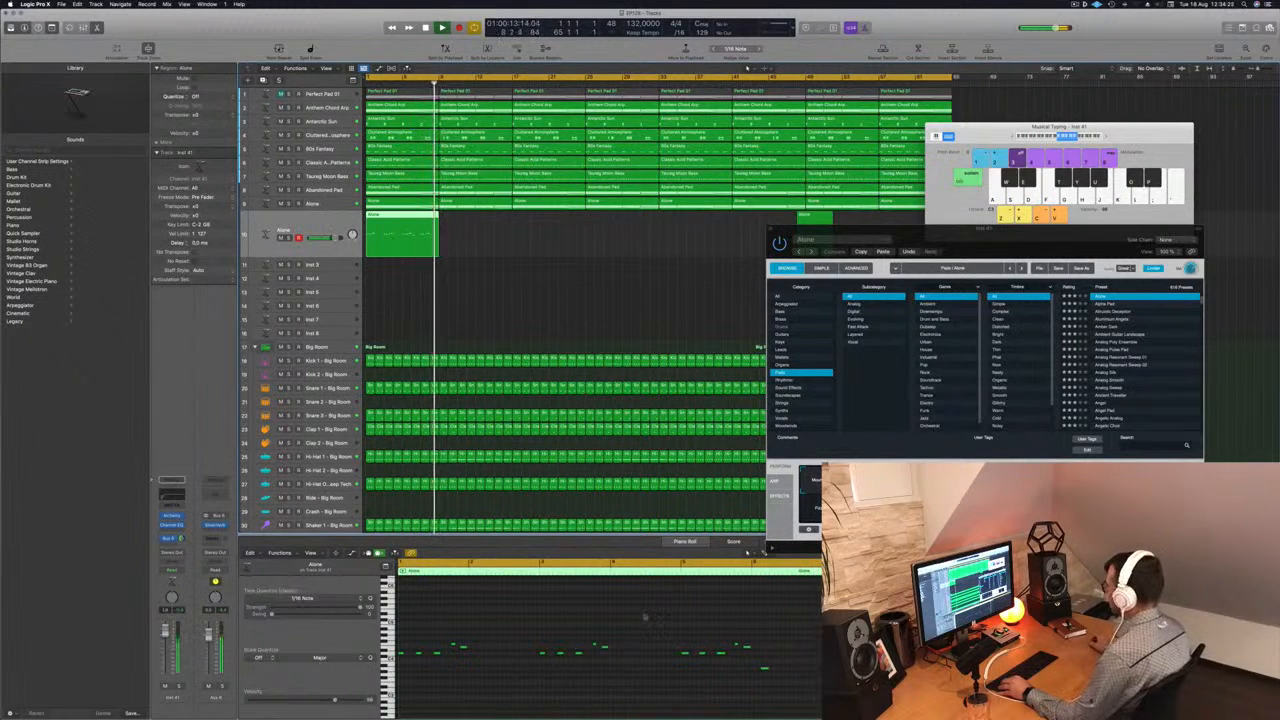
- Edit individual notes of the eight-bar melody in the piano roll and play the region from the start
click(555, 684)
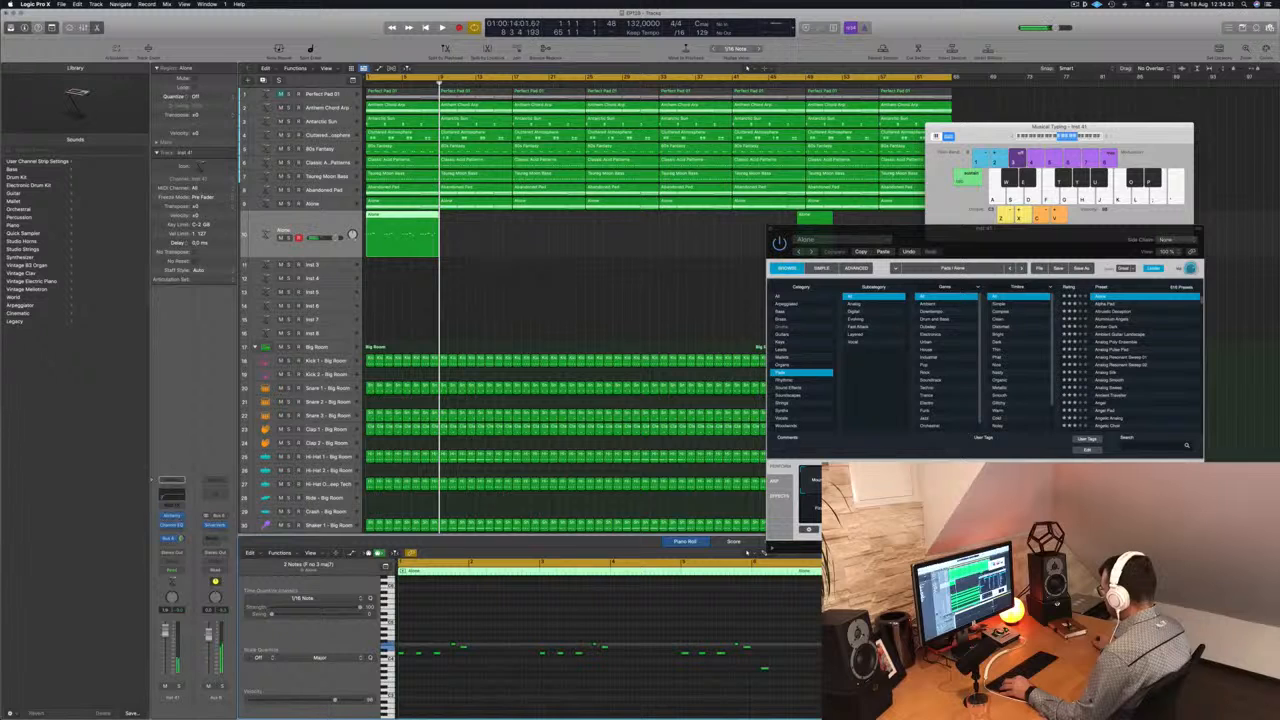
scroll(642, 628, down, 3)
key(space)
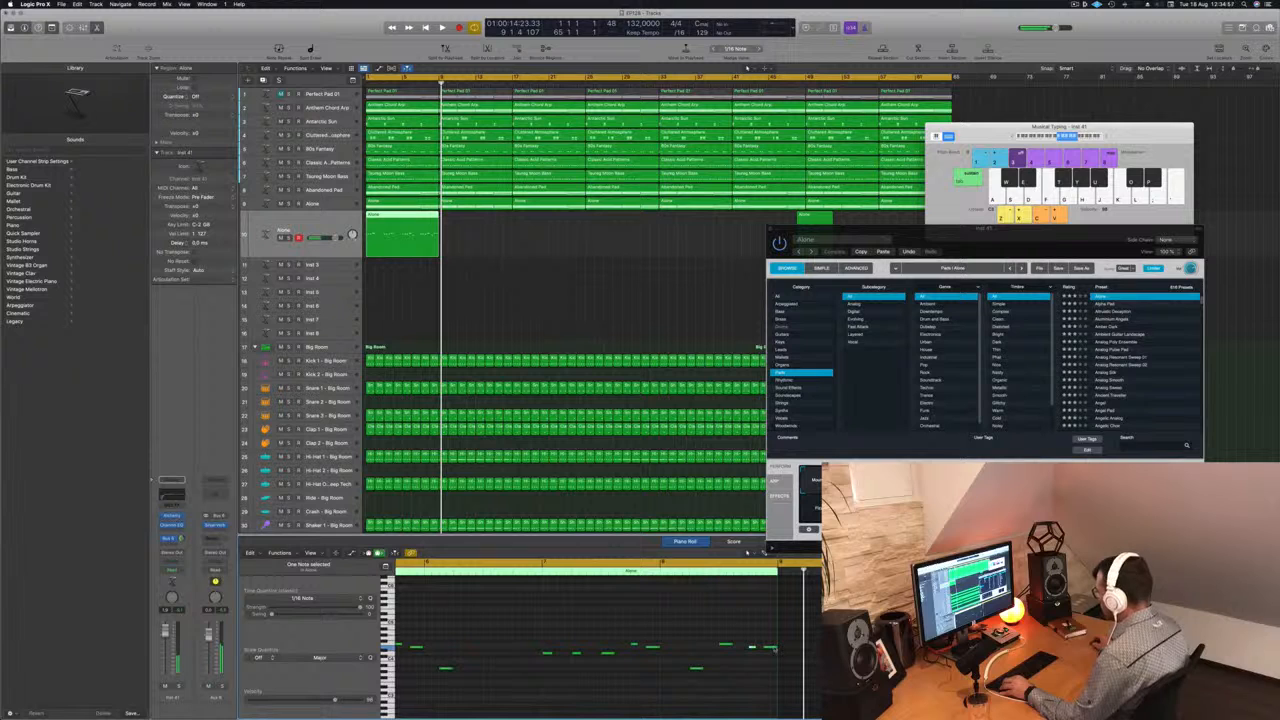
key(space)
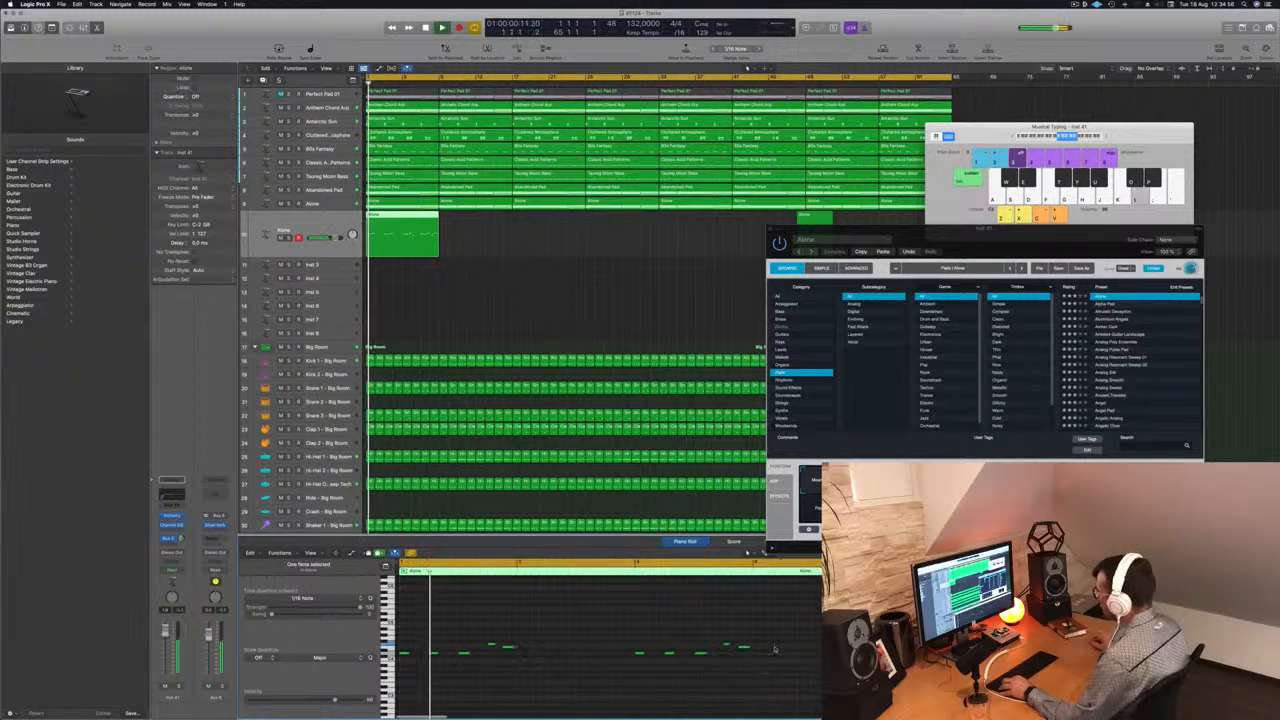
- Delete the leftover short region further along the melody track, leaving only the eight-bar melody at the start
key(super+Left)
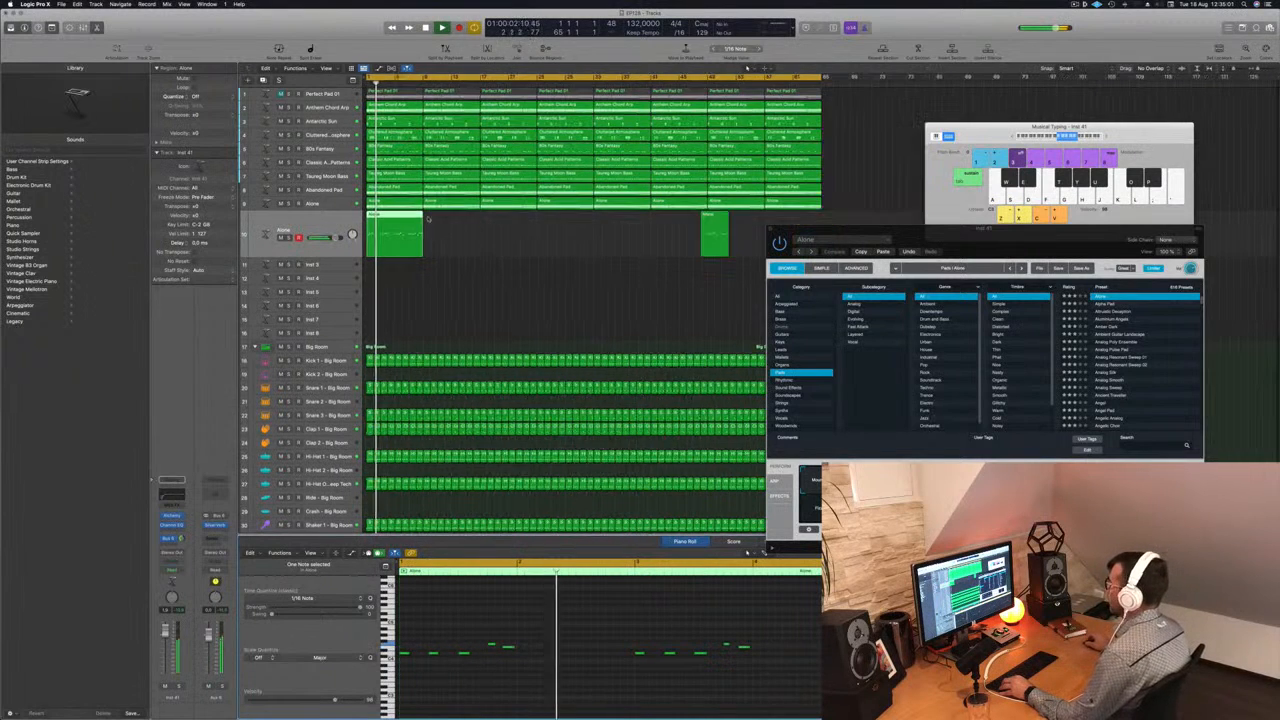
click(710, 235)
key(Delete)
- Copy the eight-bar melody region along its track until the copies fill all 64 bars
click(397, 218)
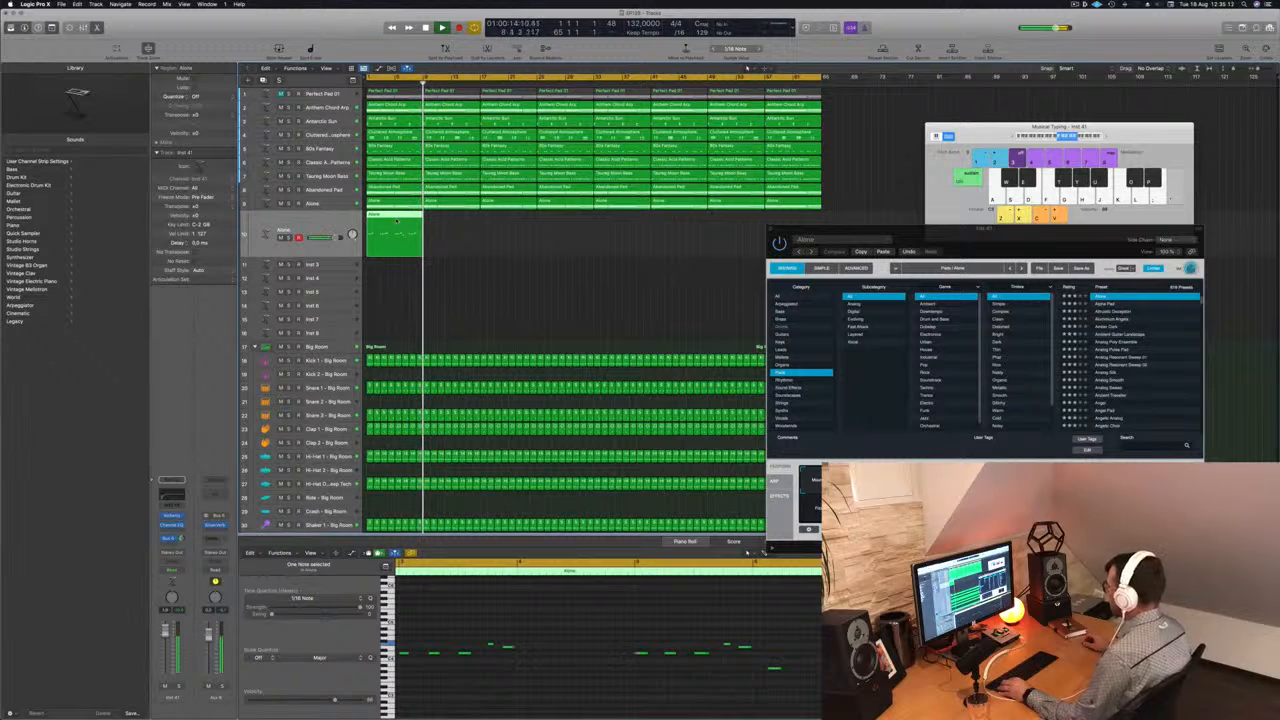
drag(398, 220, 503, 218)
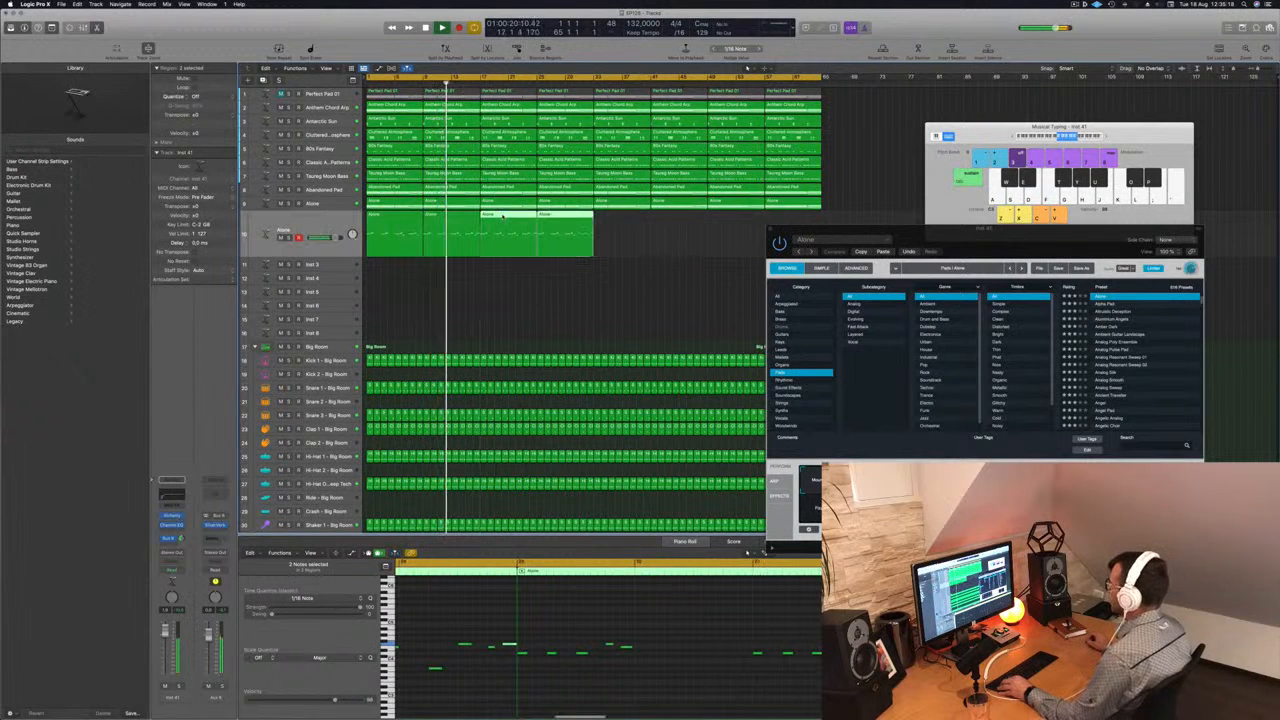
drag(670, 232, 623, 220)
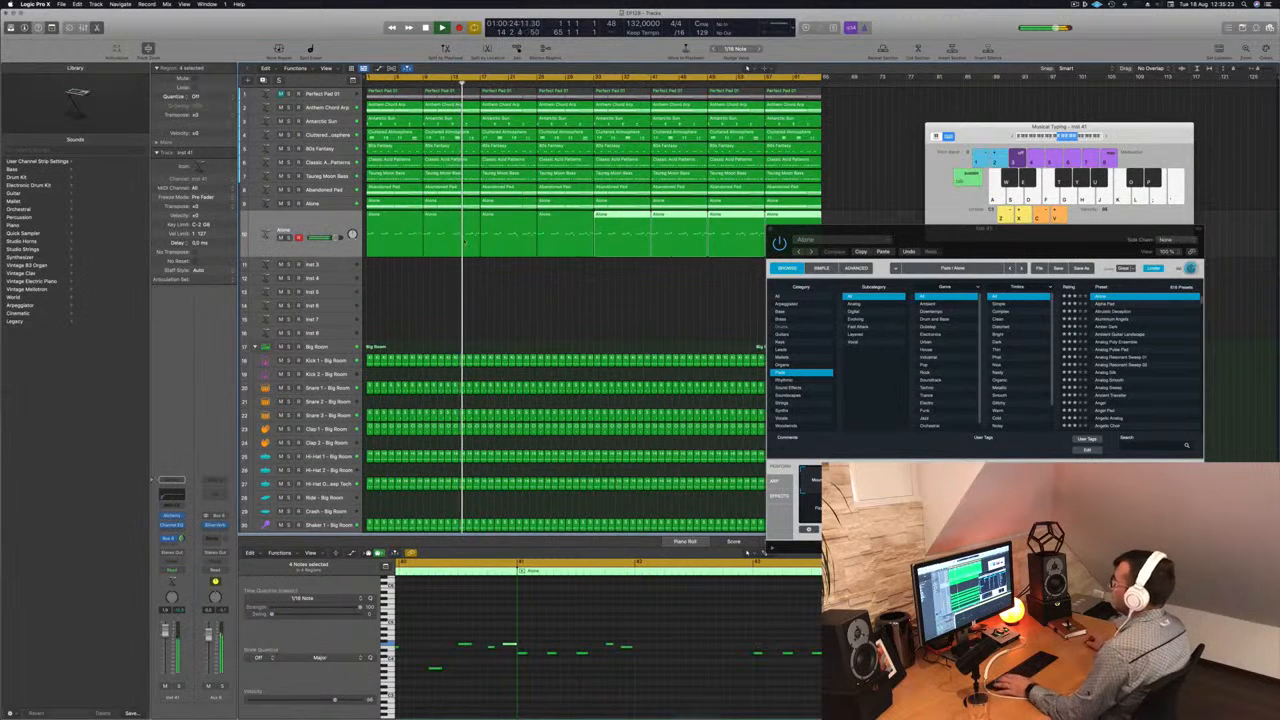
- Duplicate the melody's Alone track and copy all eight melody regions onto the duplicate
key(Return)
drag(944, 238, 934, 213)
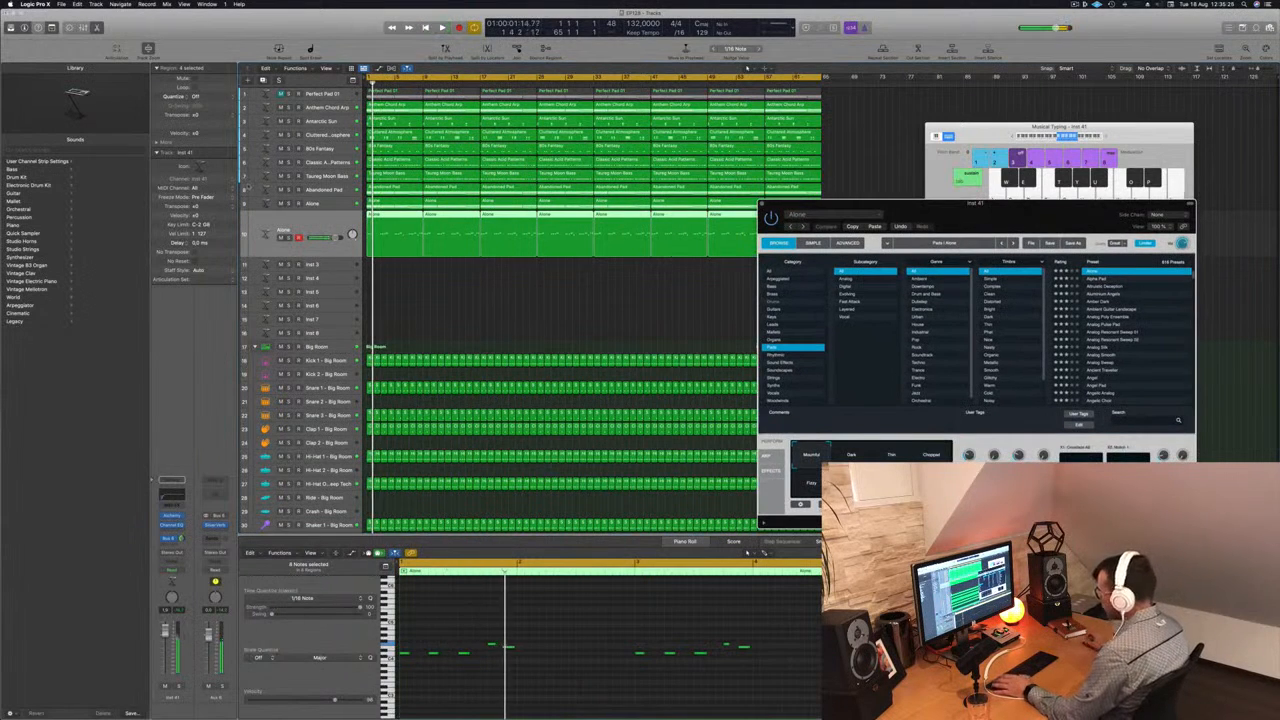
key(space)
click(171, 516)
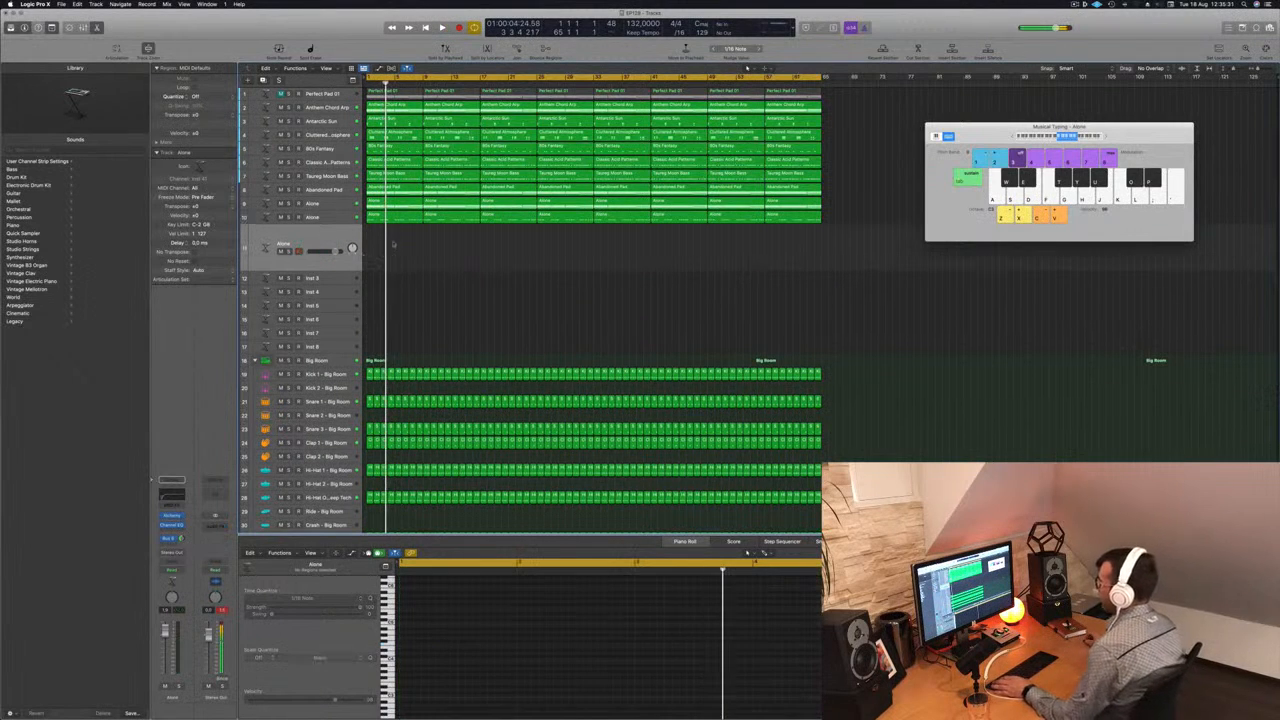
drag(373, 242, 856, 218)
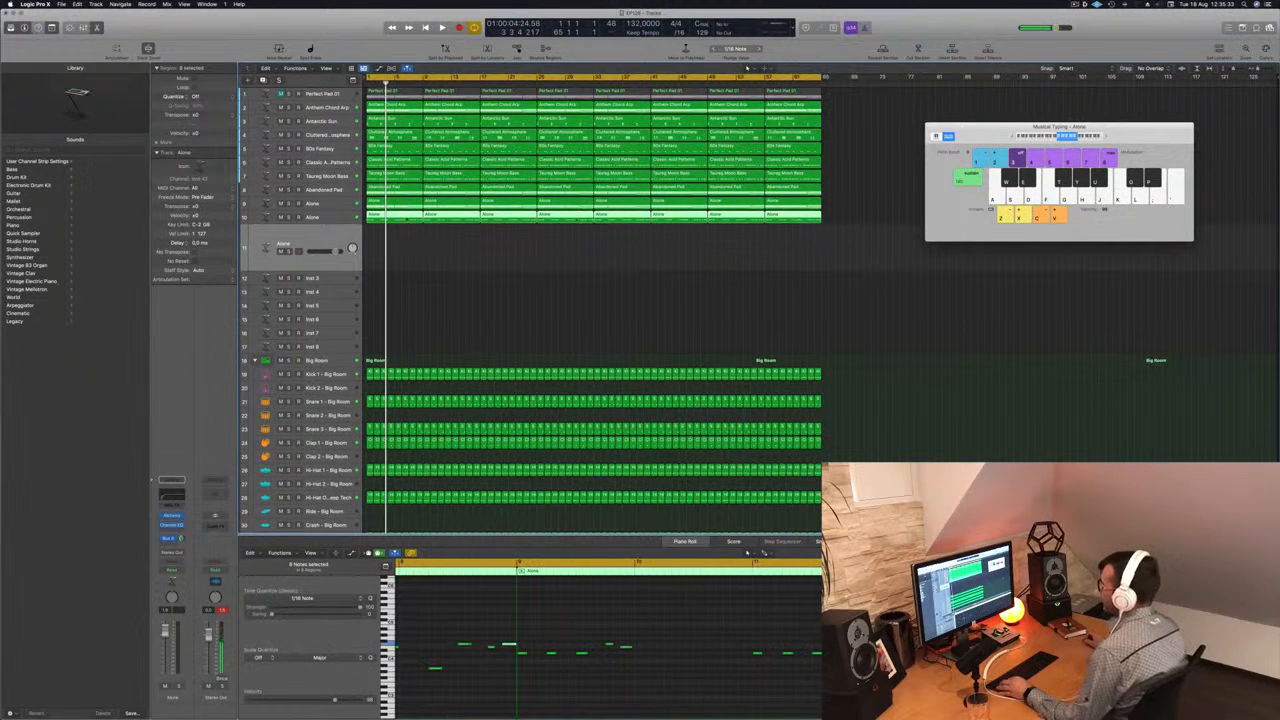
drag(406, 218, 408, 244)
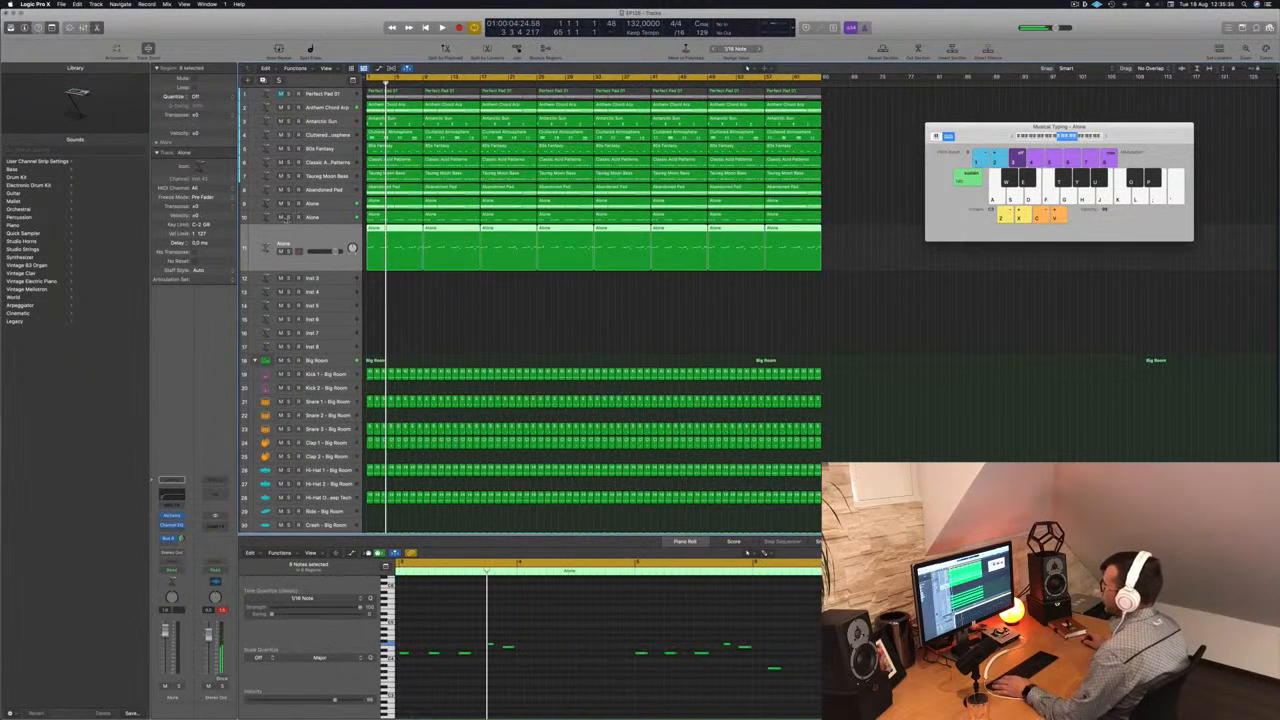
- Mute the original melody track and play the duplicate from the start
click(281, 218)
key(Return)
key(space)
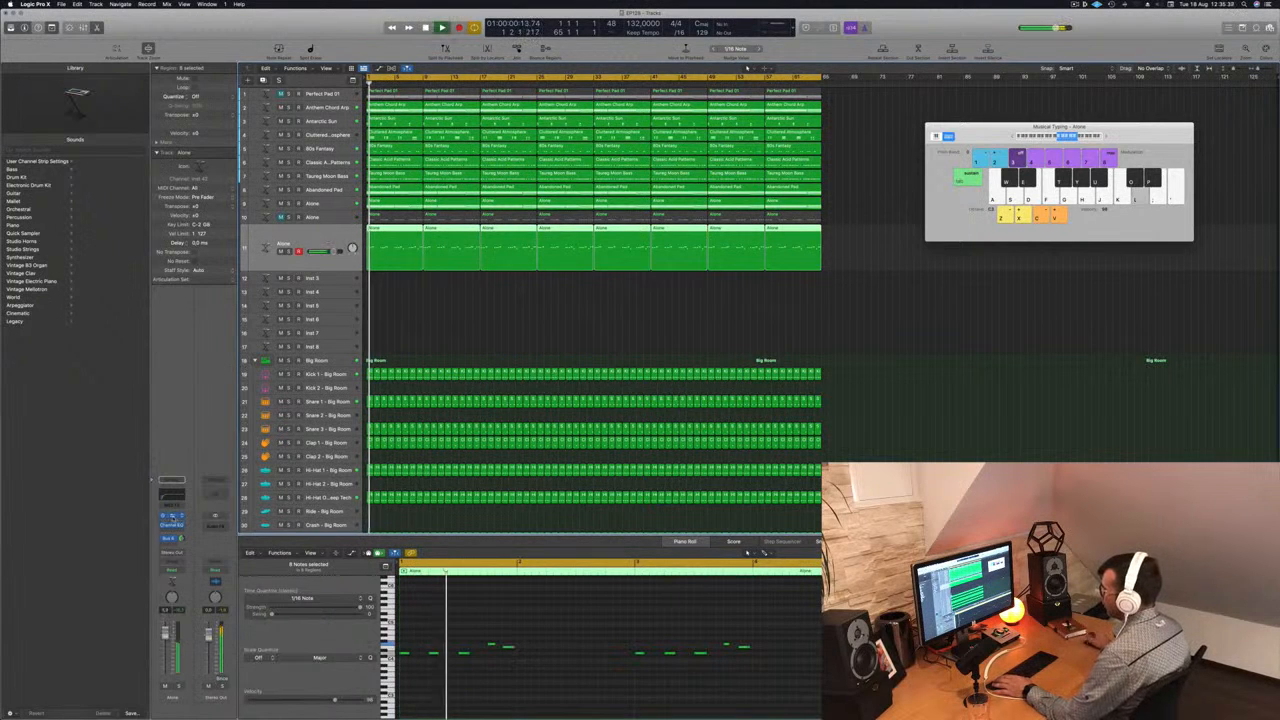
- Open the Alchemy instrument on the duplicate melody track and limit its preset list to the Leads category
click(174, 517)
click(174, 517)
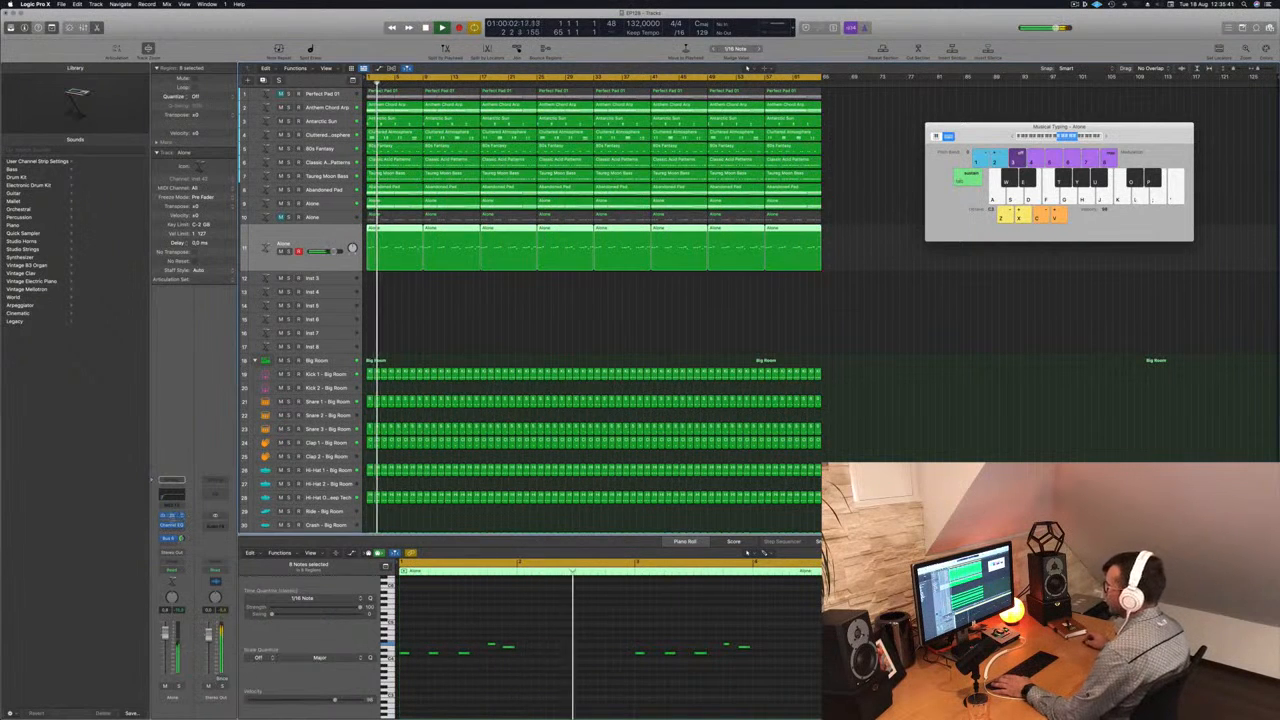
click(172, 517)
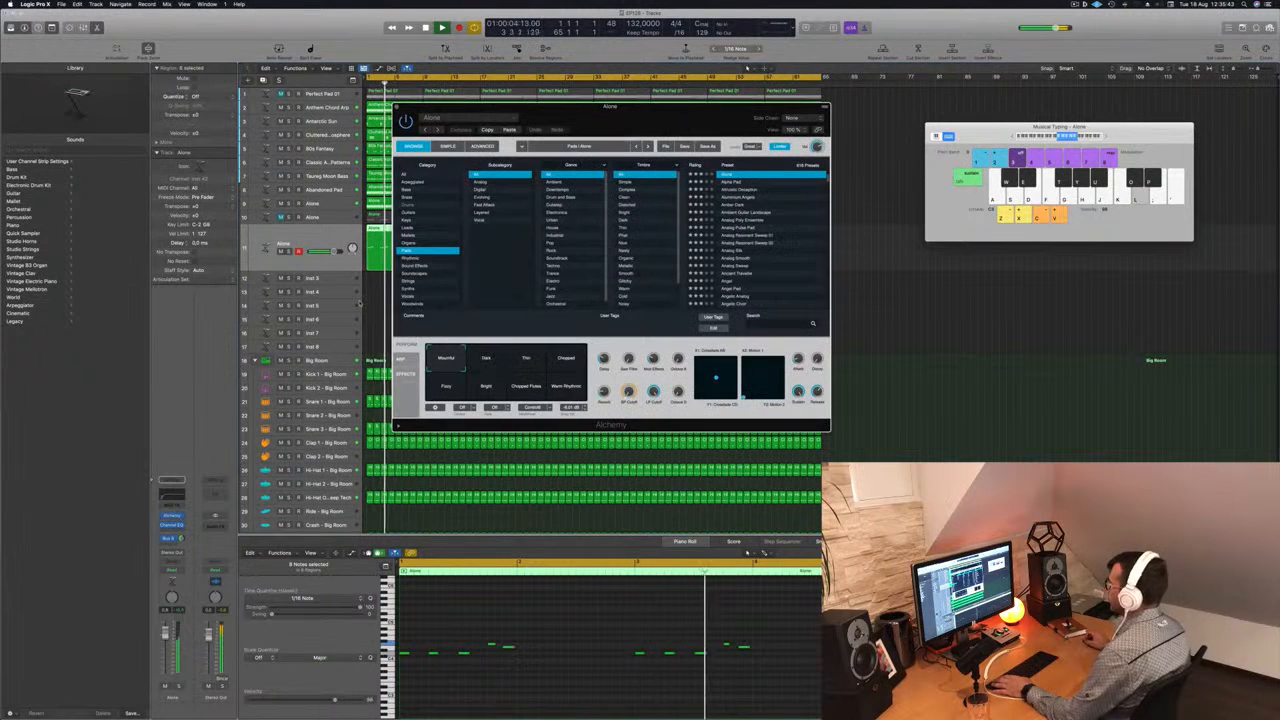
drag(610, 106, 777, 142)
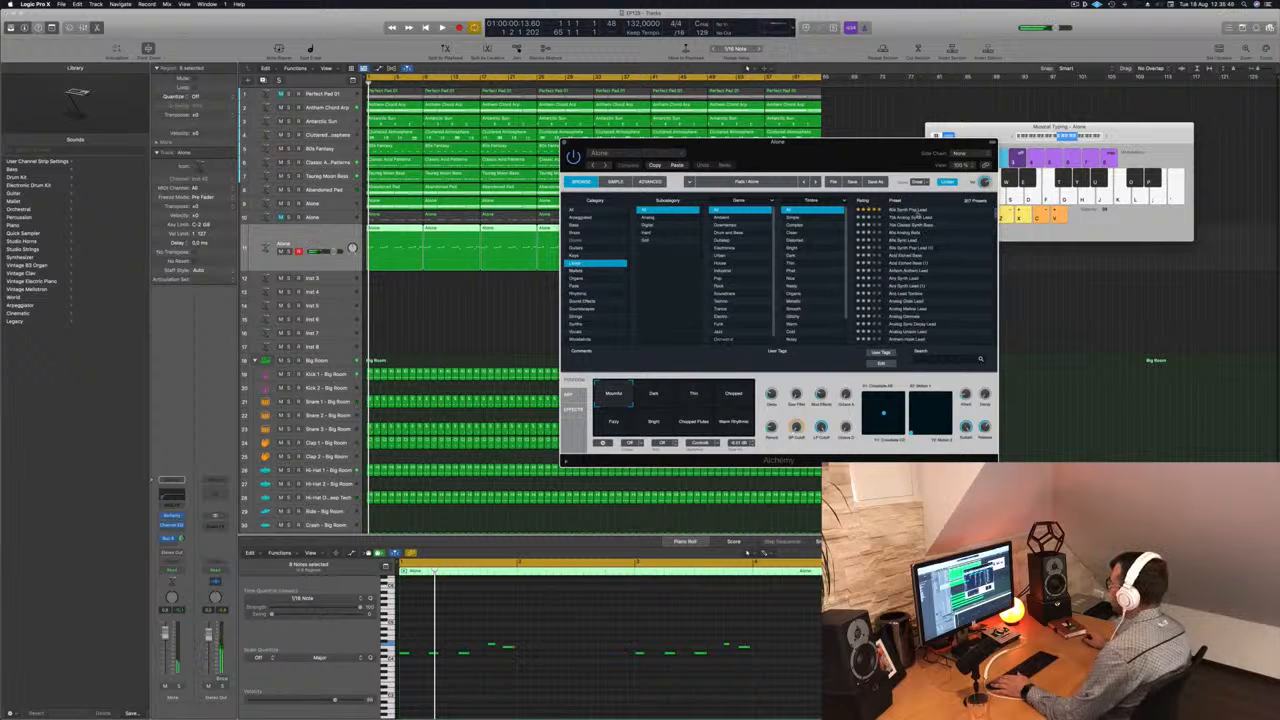
- Load the 80s Synth Pop Lead preset, lower the duplicate track's volume and adjust its bus send level
click(918, 213)
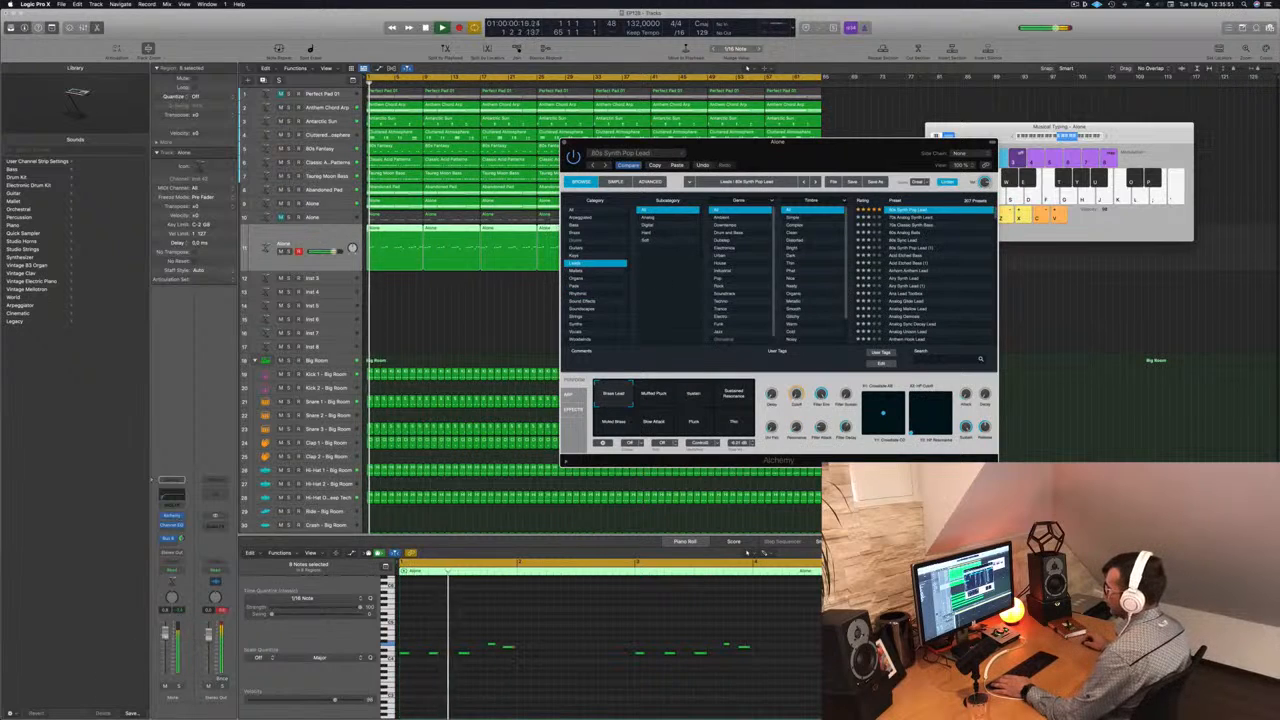
drag(166, 644, 166, 651)
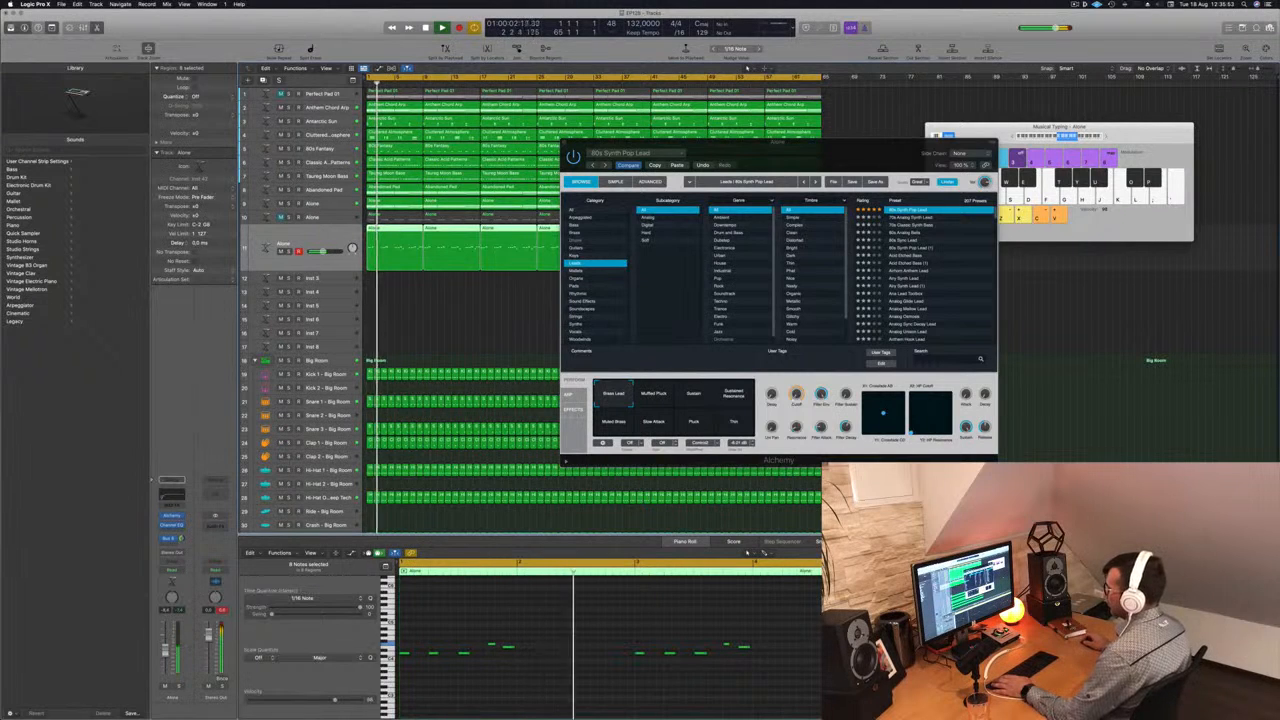
drag(181, 539, 182, 538)
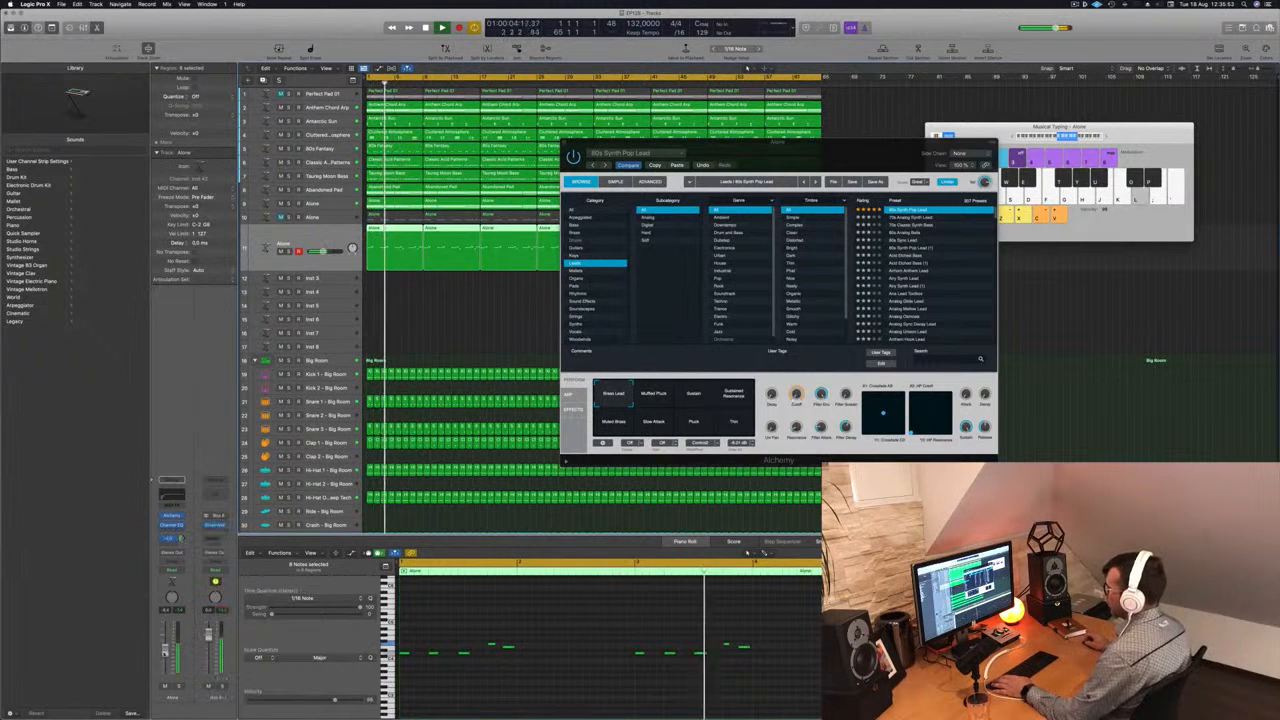
- Audition the Muffled Pluck and Sustain variations of the 80s Synth Pop Lead preset
click(646, 394)
click(697, 394)
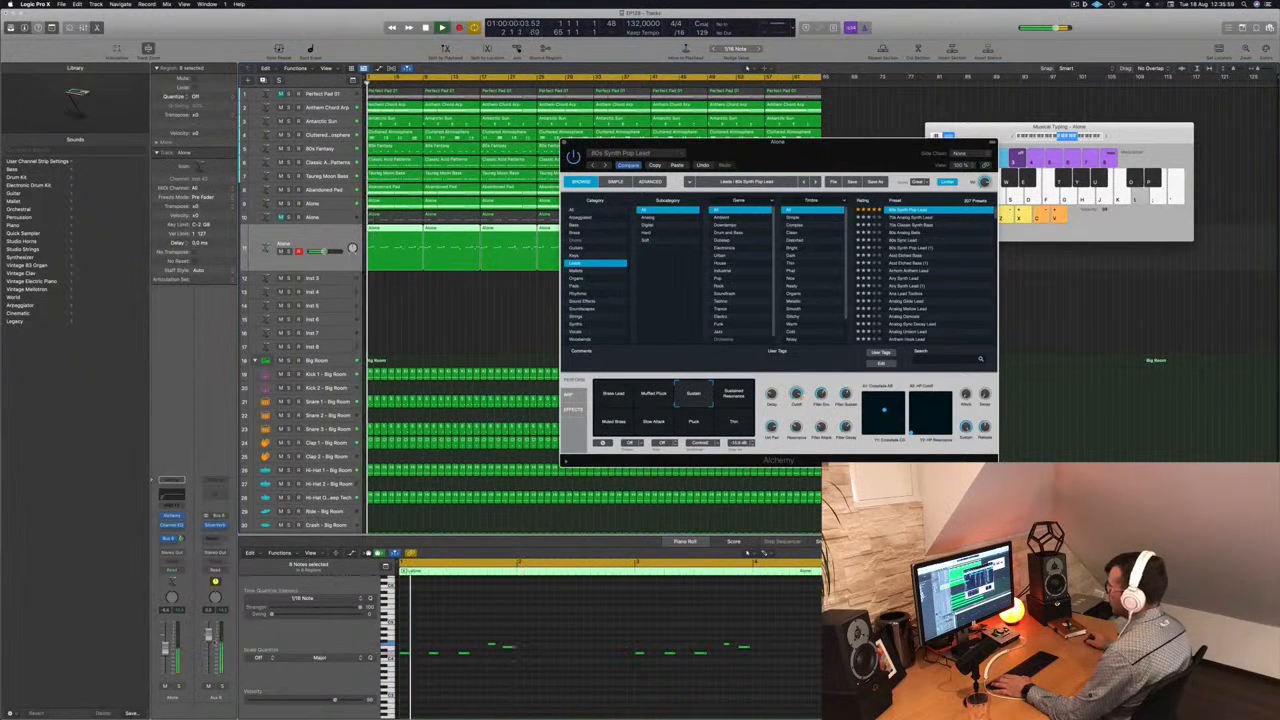
click(795, 205)
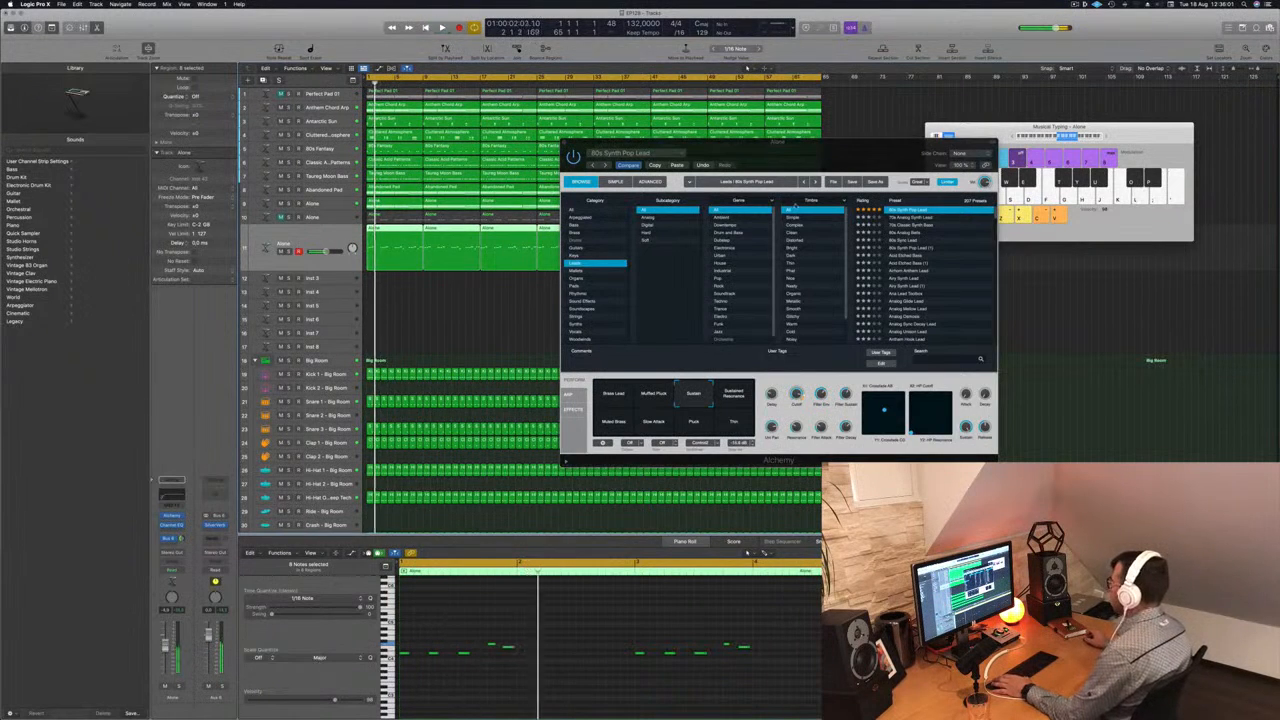
- Audition the lead presets one after another against the melody, from 70s Analog Synth Lead to Analog Osmosis
click(928, 217)
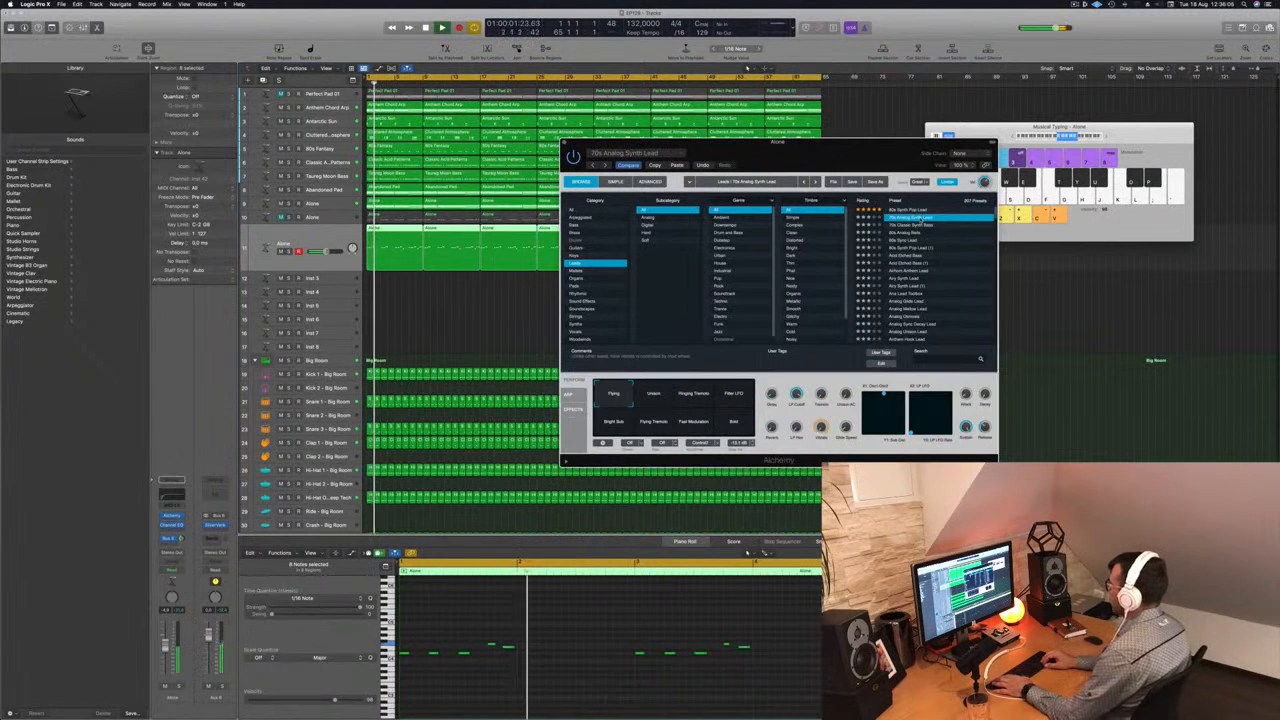
click(918, 224)
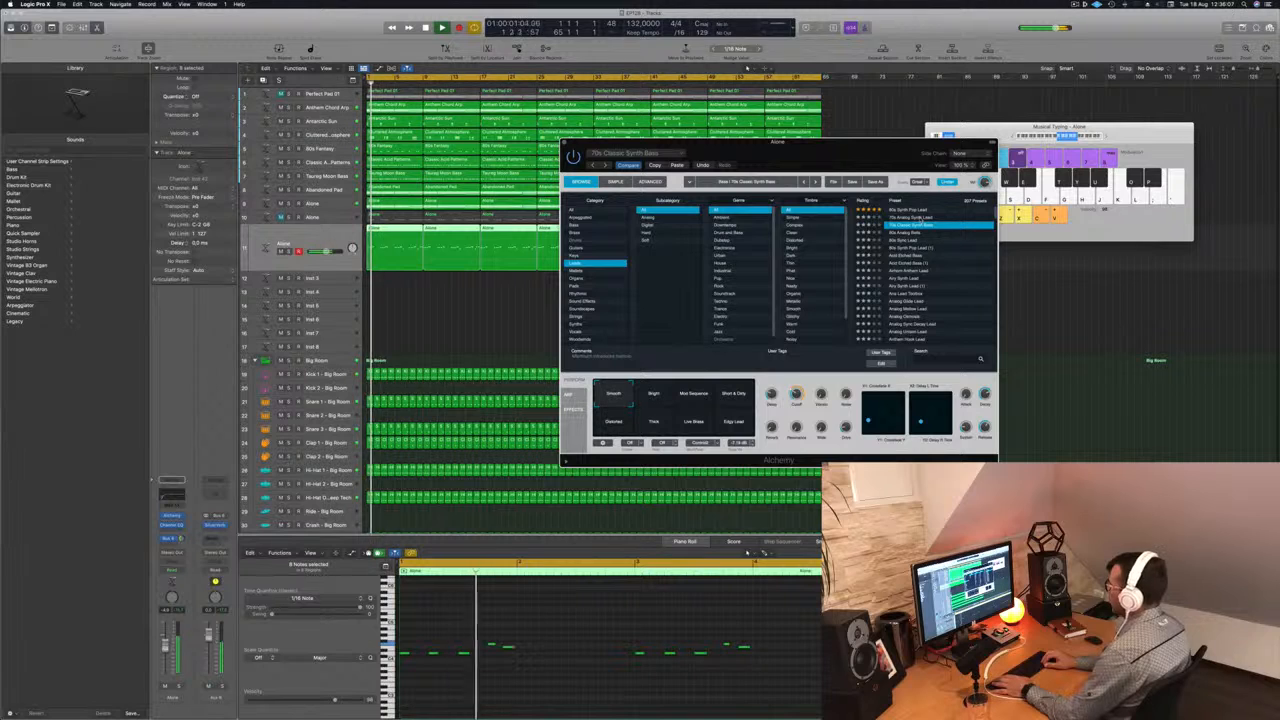
key(Down)
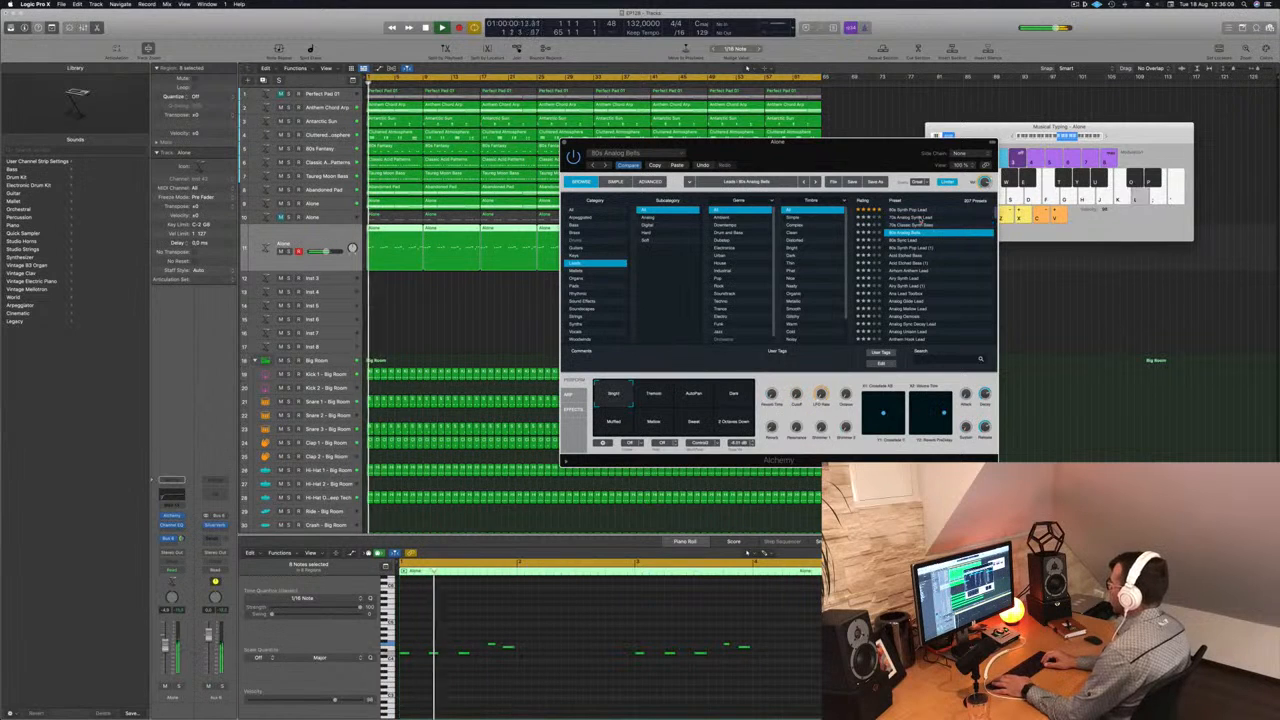
key(Down)
key(Down)
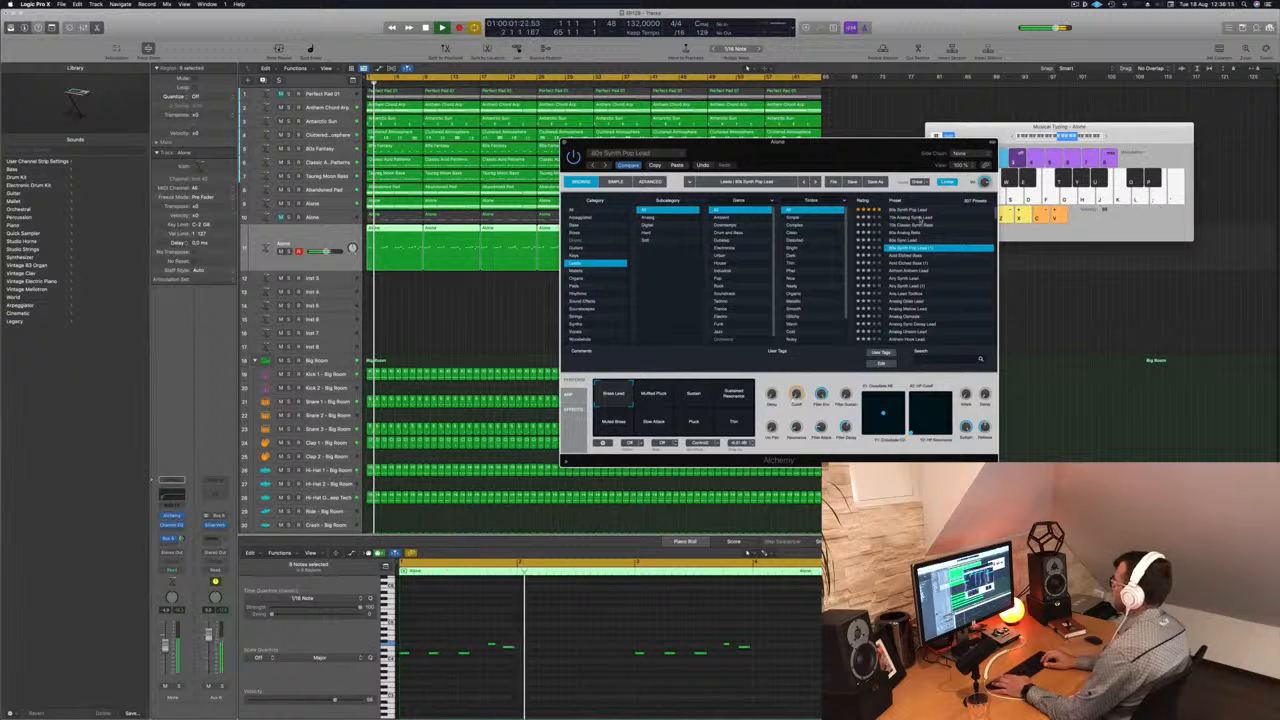
key(Down)
key(Down)
key(Down)
key(Down)
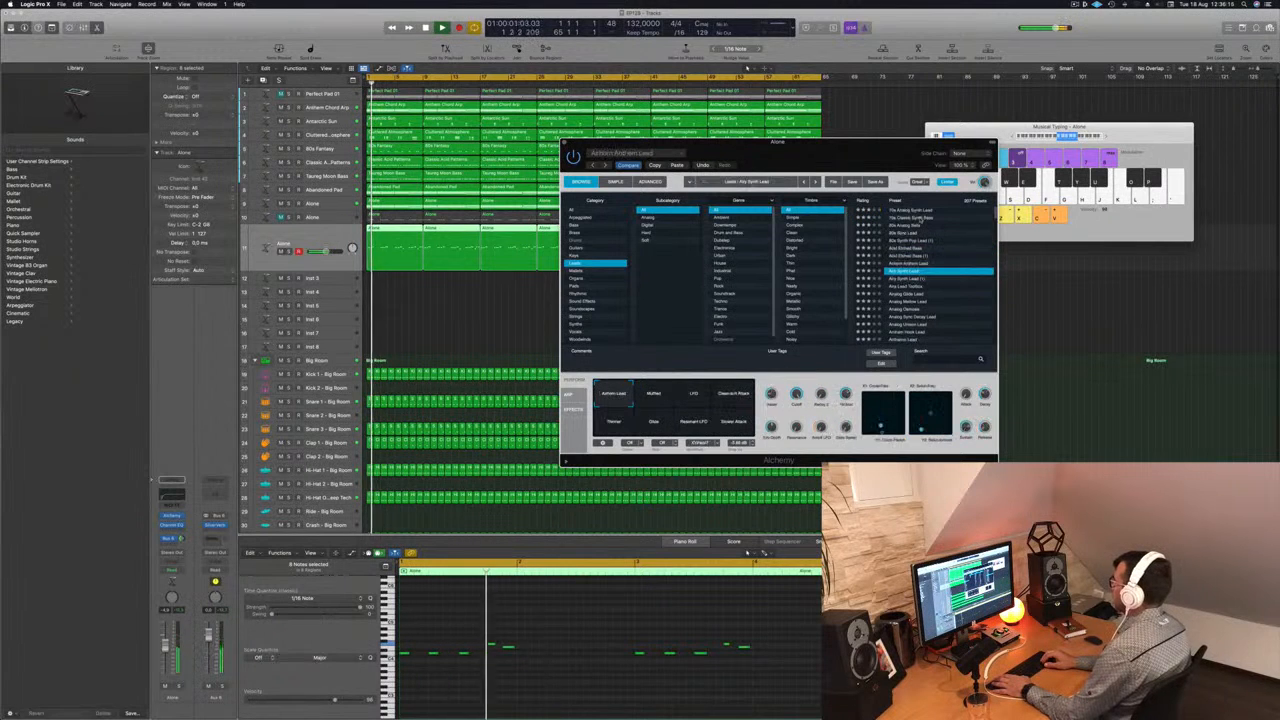
key(Down)
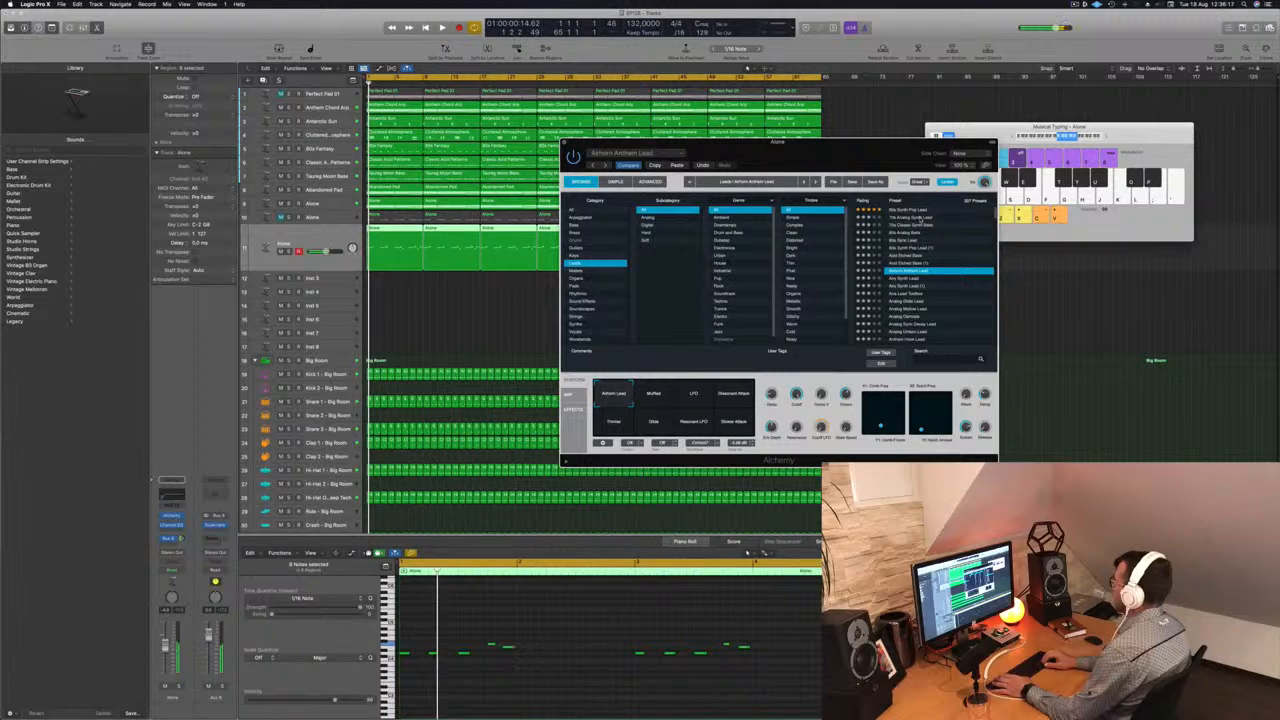
key(Up)
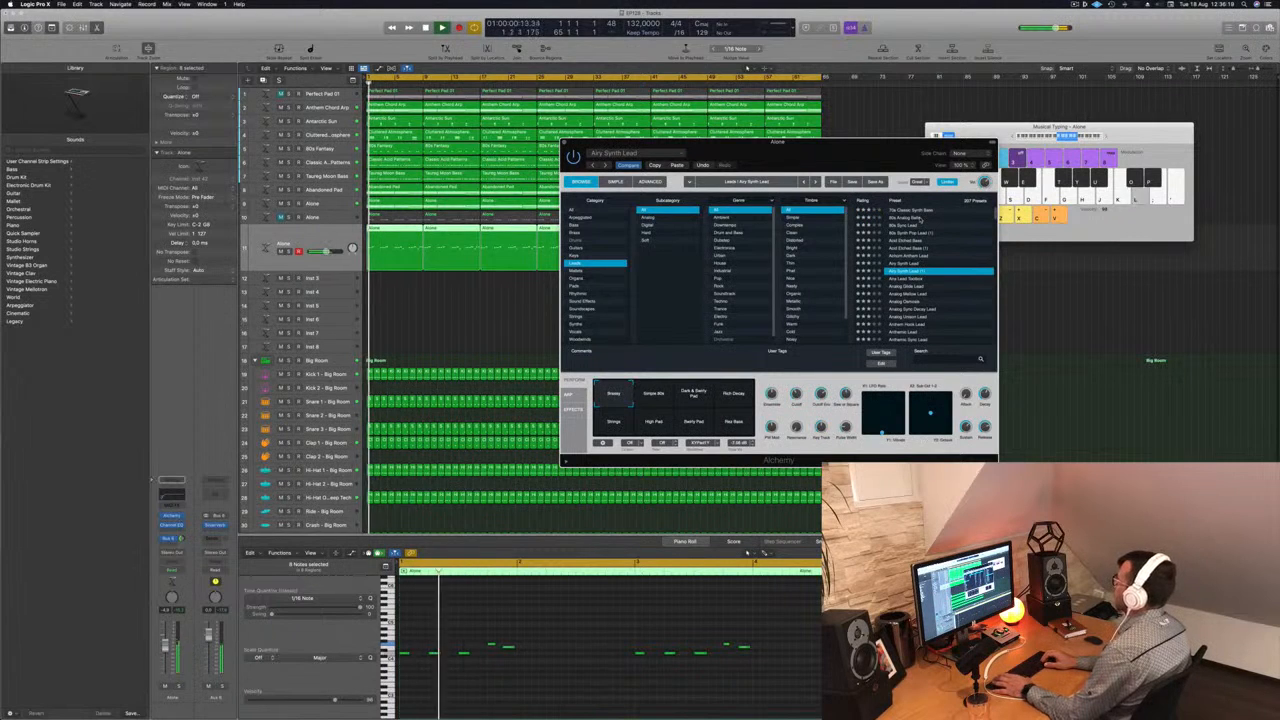
key(Down)
key(Down)
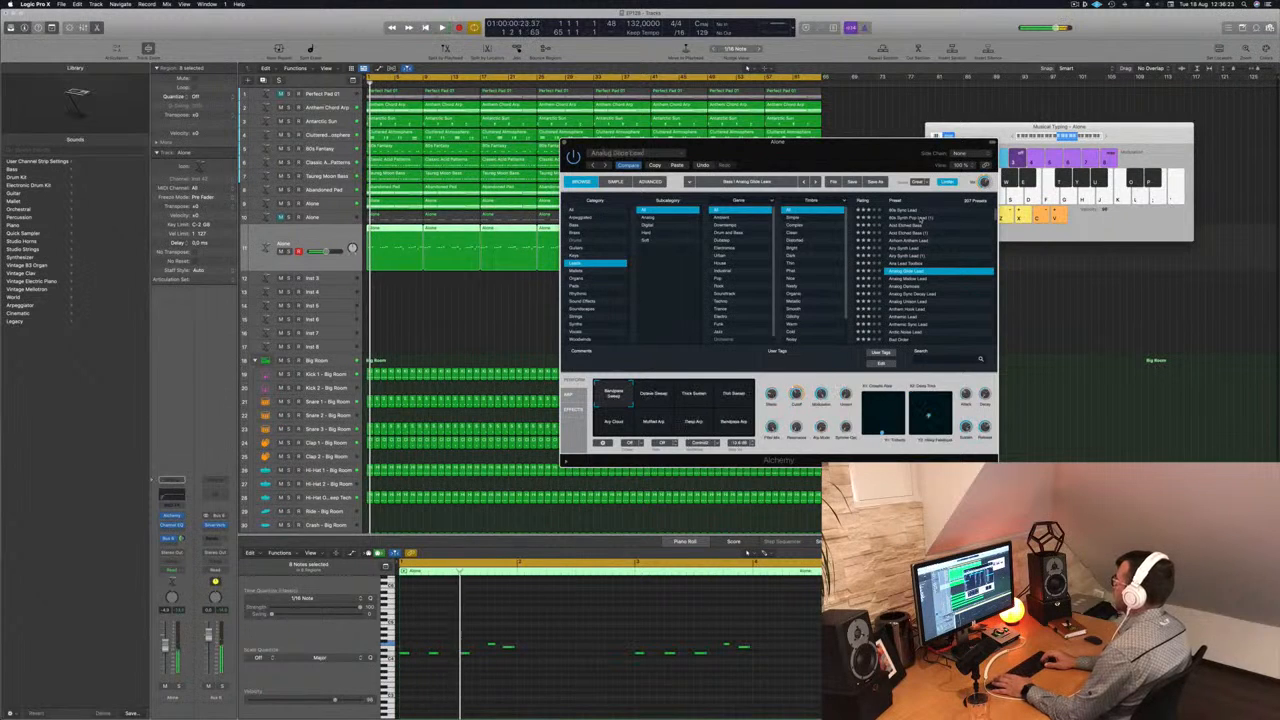
key(Down)
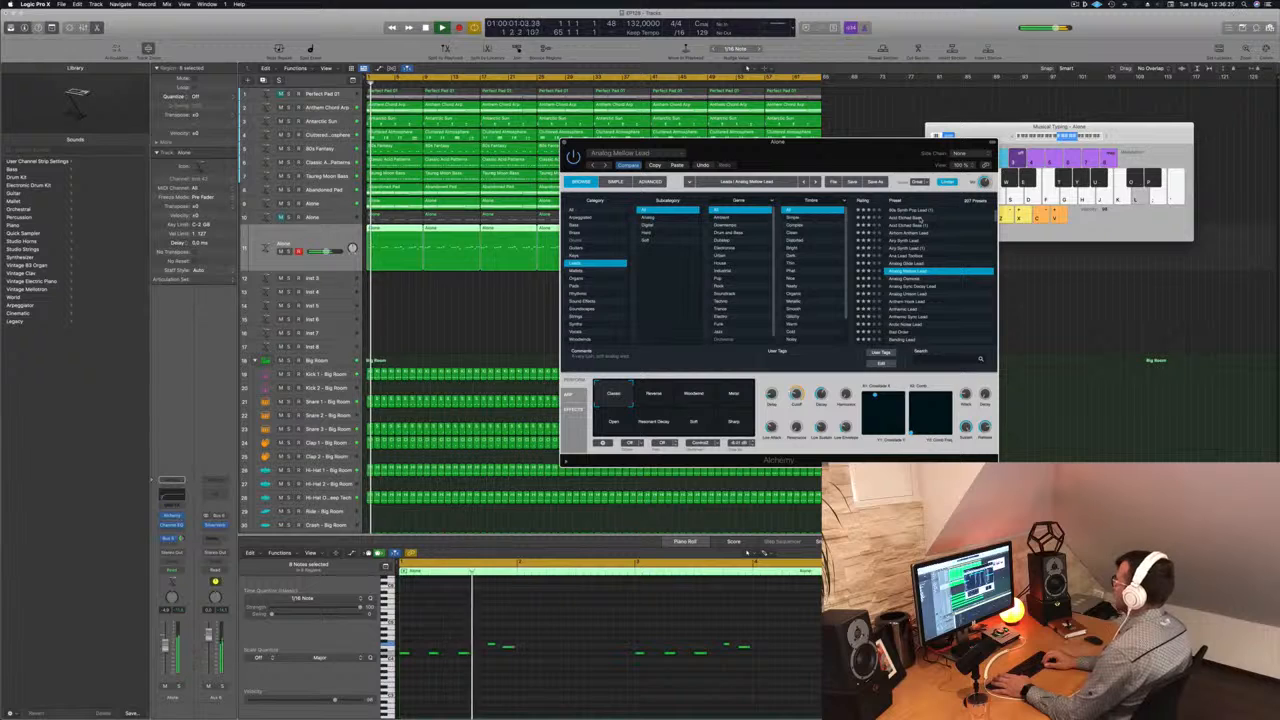
key(Down)
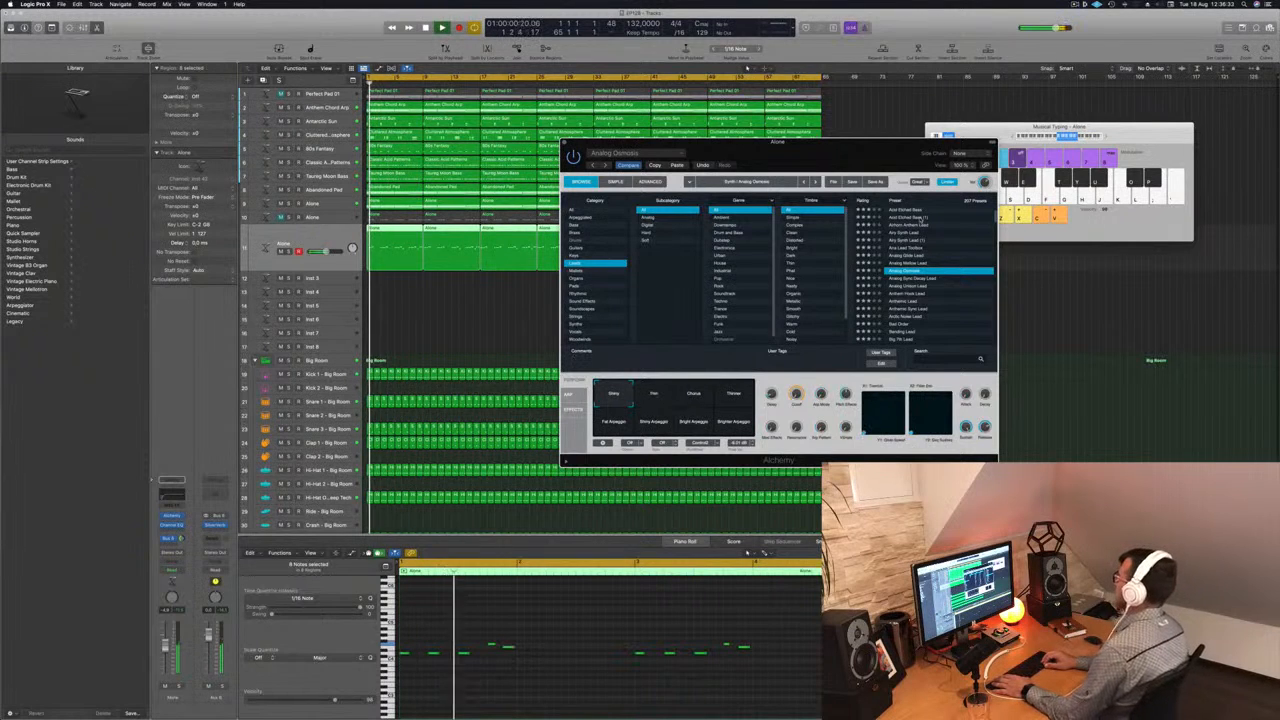
- Filter the leads to the Trance genre, audition Chip Tune Lead and Classic 80s Synth Brass, and load Classic Super Saw
key(Down)
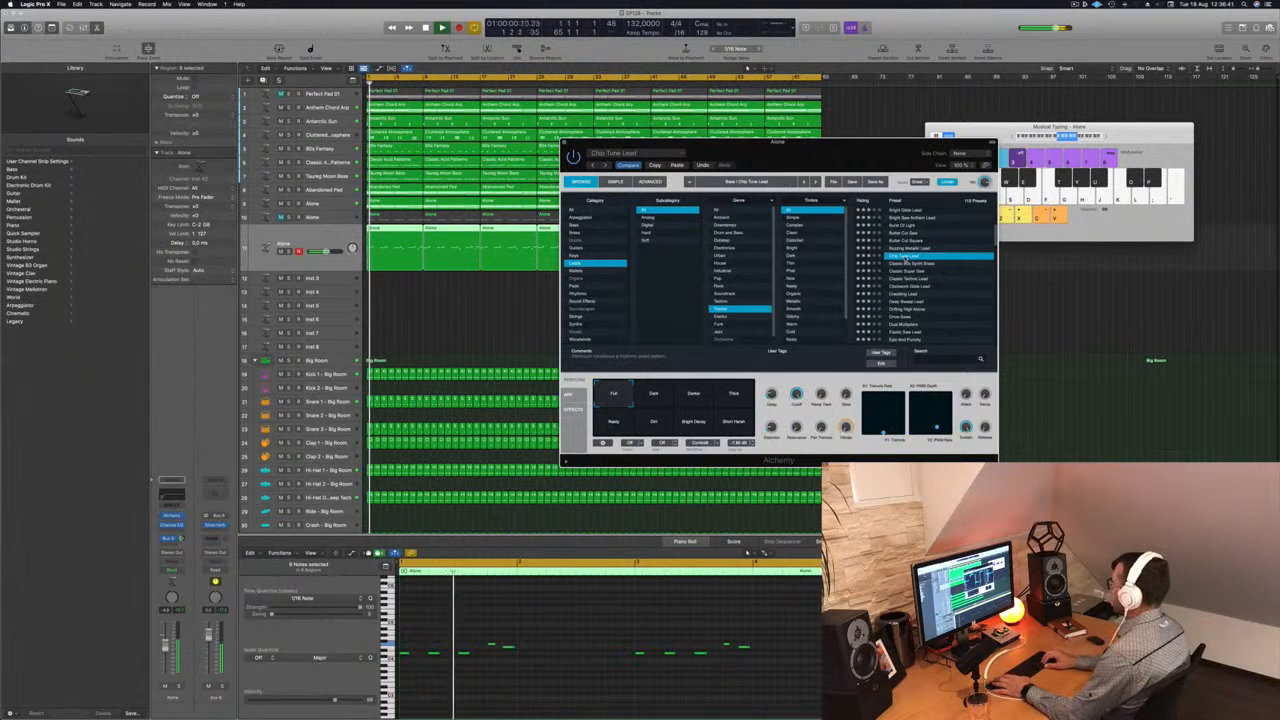
click(905, 263)
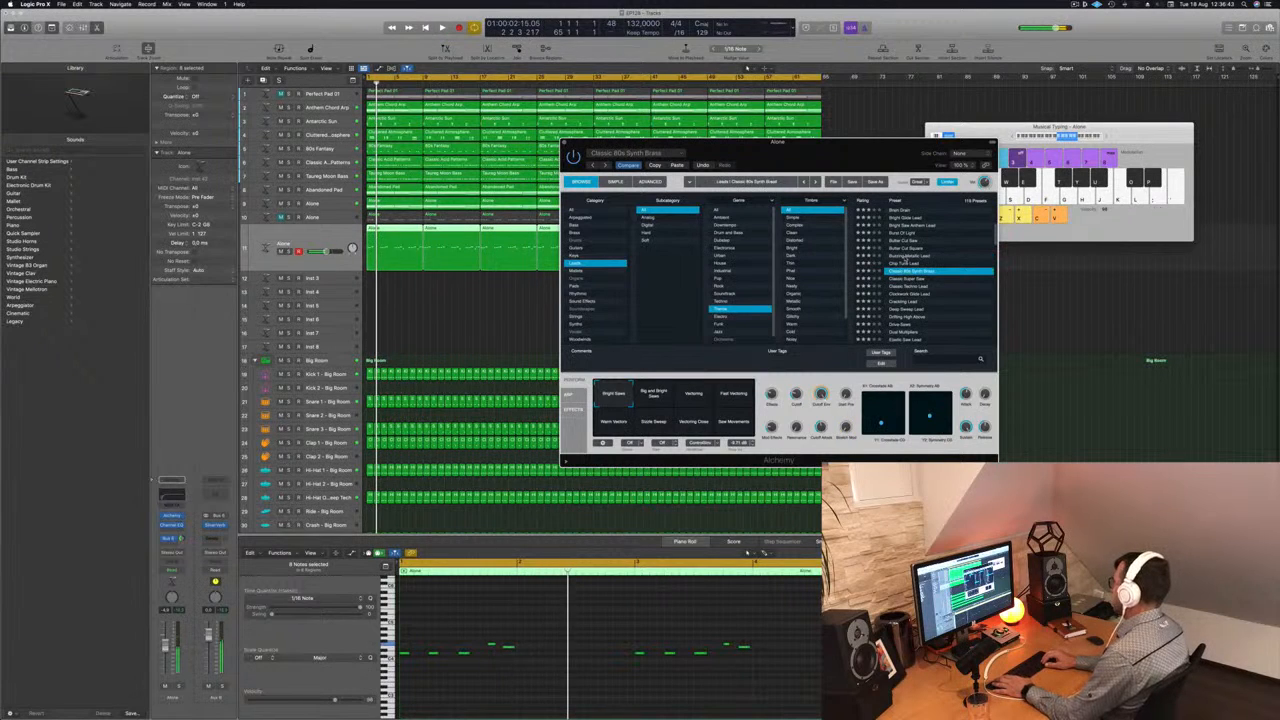
key(Down)
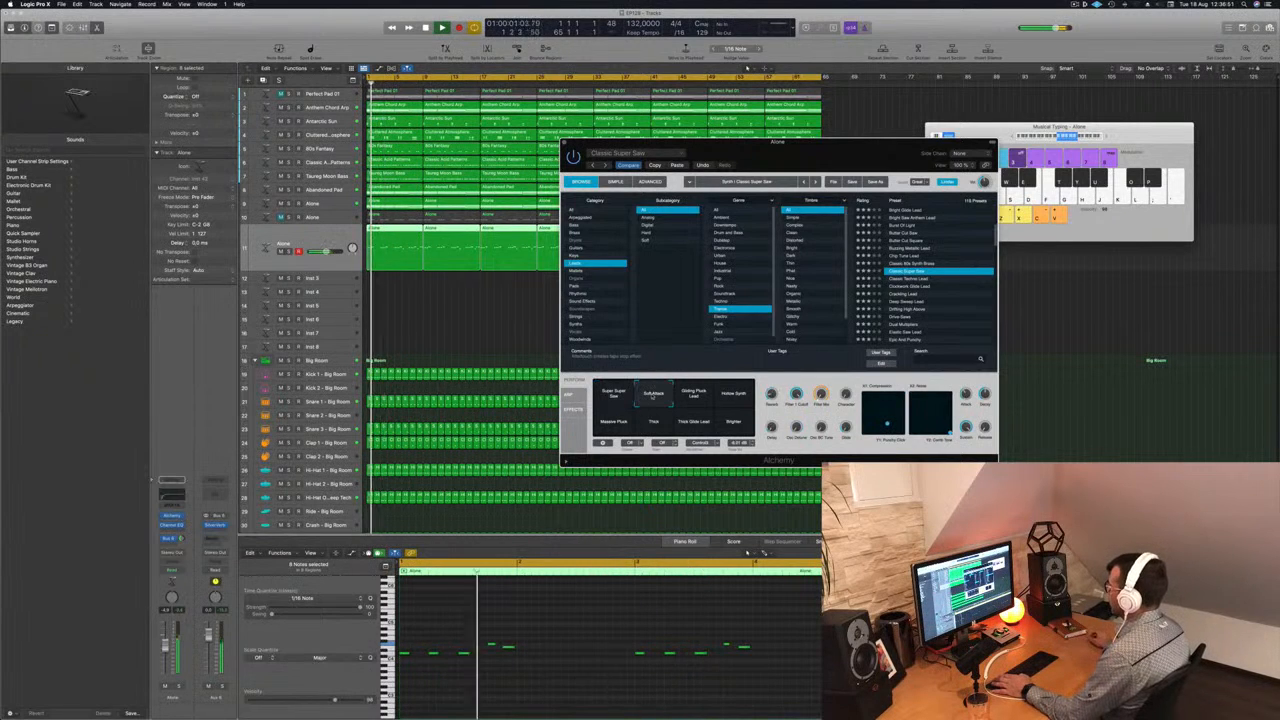
- Switch Classic Super Saw to its Massive Pluck variation, and adjust the track's bus send and the preset's Delay amount
click(697, 395)
click(731, 396)
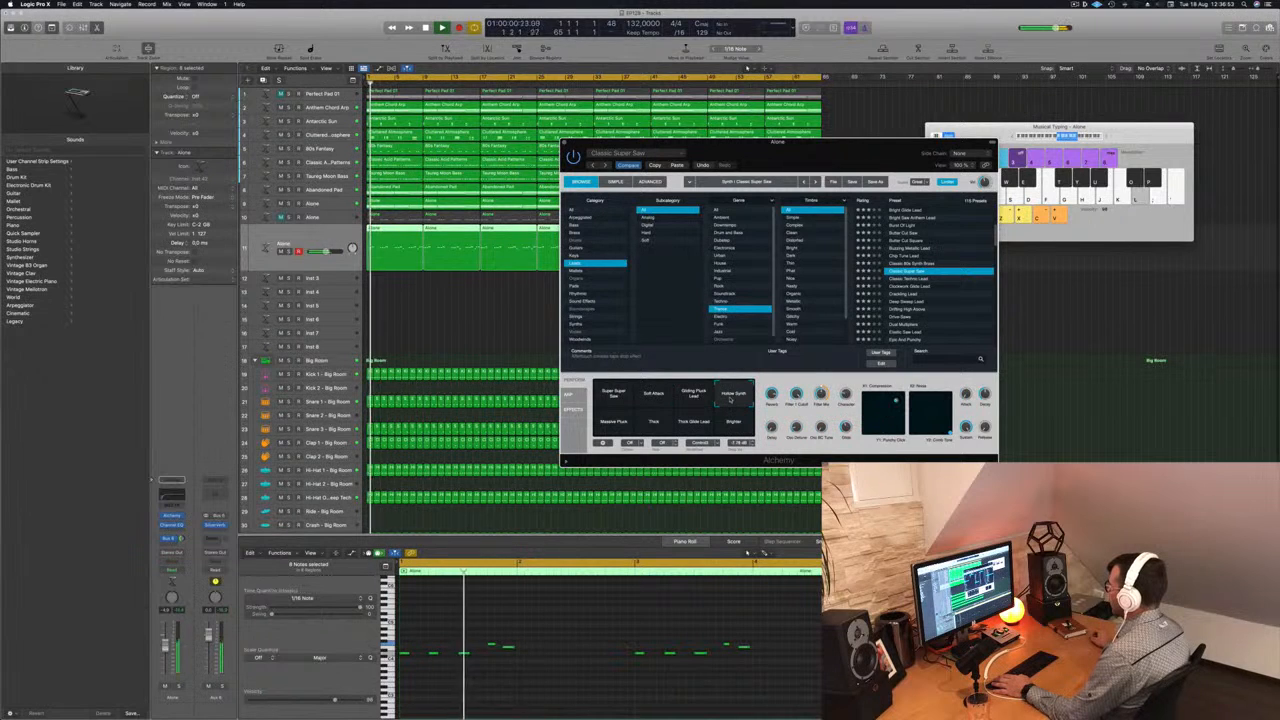
click(608, 421)
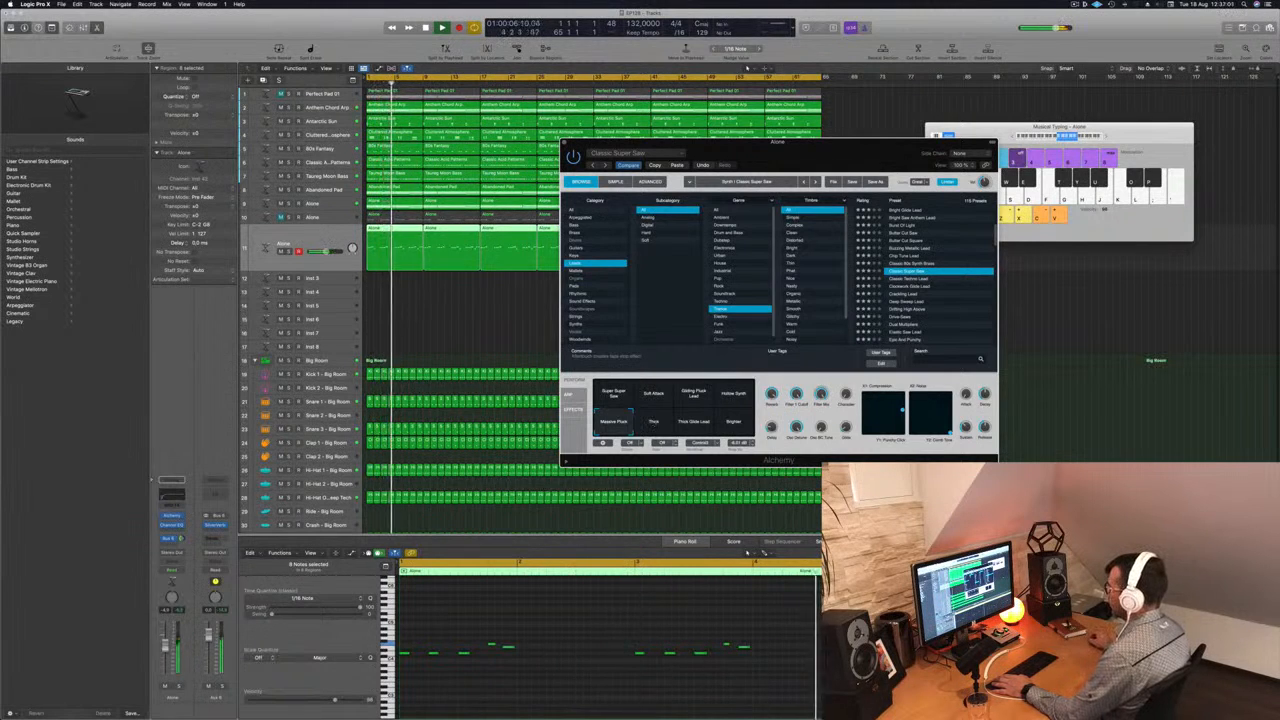
drag(181, 538, 181, 533)
drag(771, 427, 775, 414)
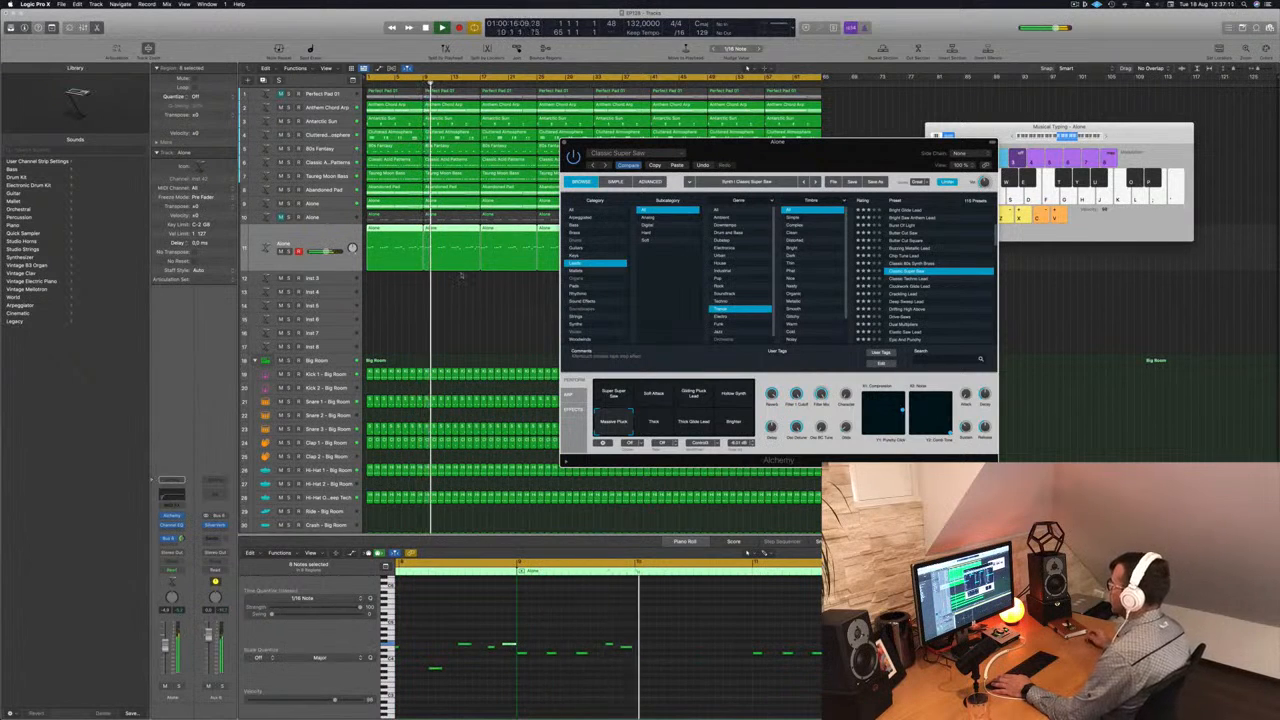
- Audition the Thick, Thick Glide Lead and Brighter variations of Classic Super Saw, and return to Massive Pluck
drag(812, 152, 838, 128)
key(space)
click(681, 399)
key(space)
click(721, 399)
key(Return)
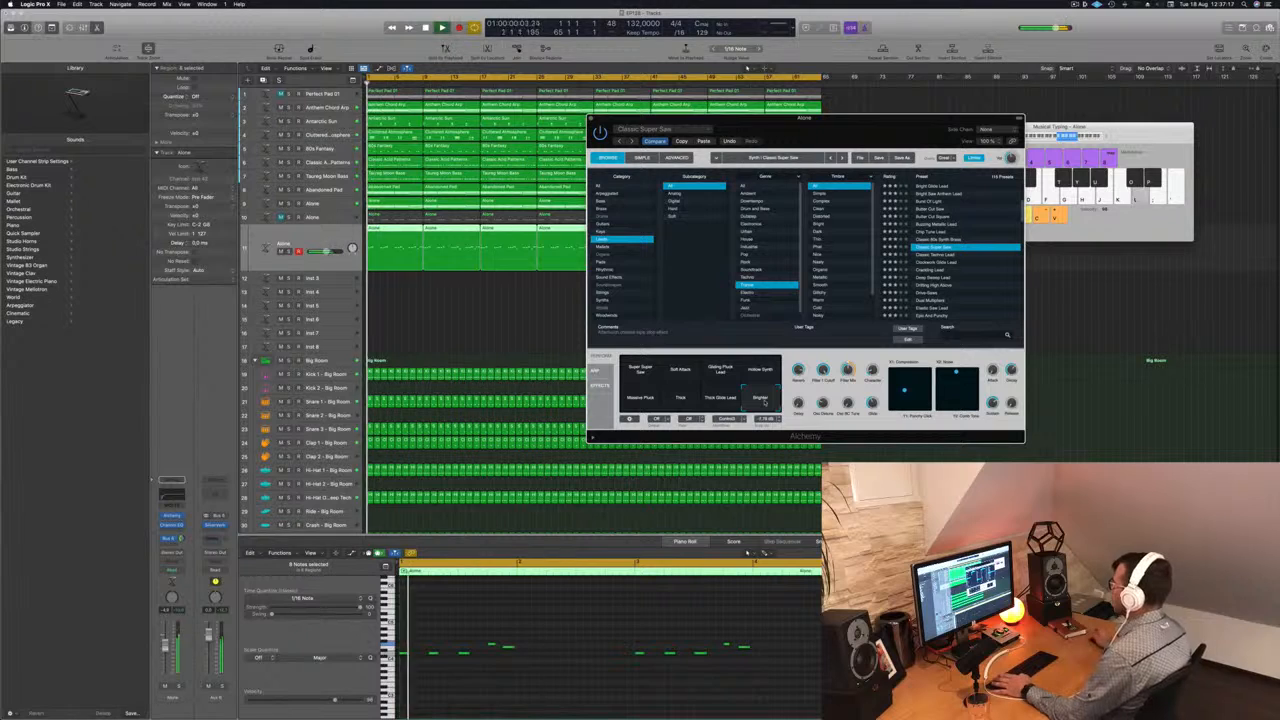
click(640, 398)
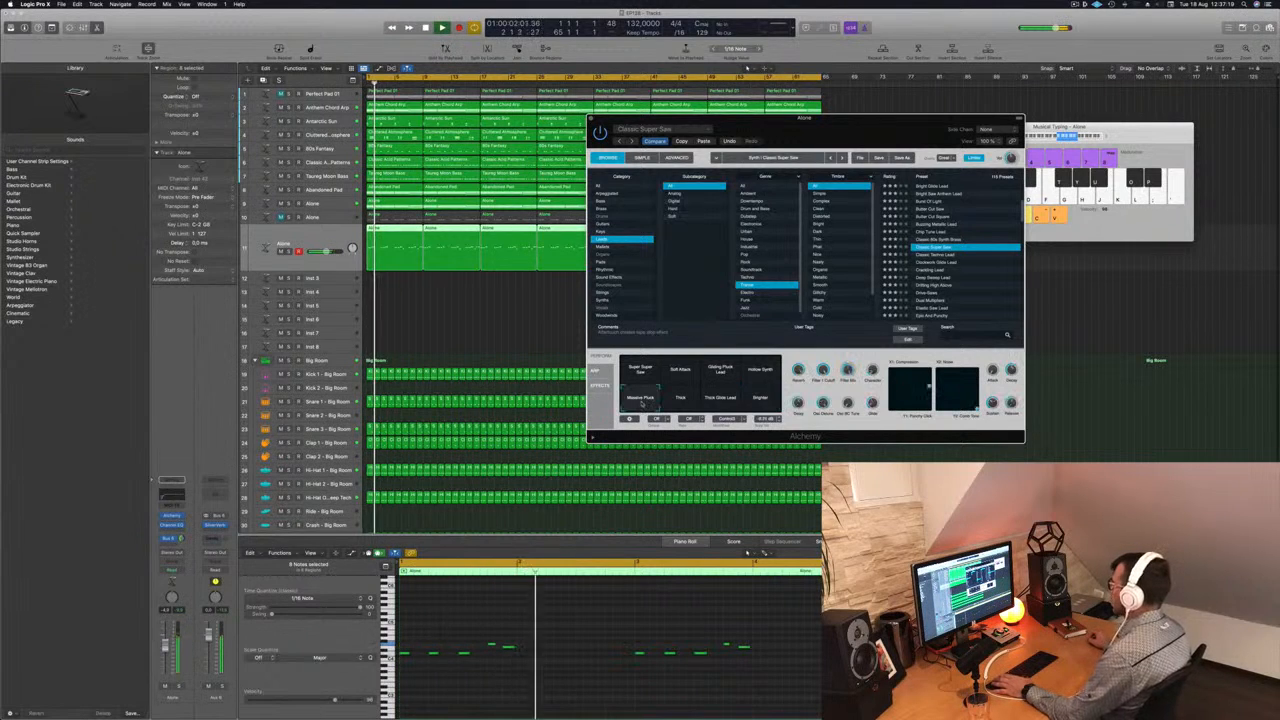
- Audition the Super Super Saw variation and the lead presets from Clockwork Glide Lead to Elastic Saw Lead against the melody
click(641, 372)
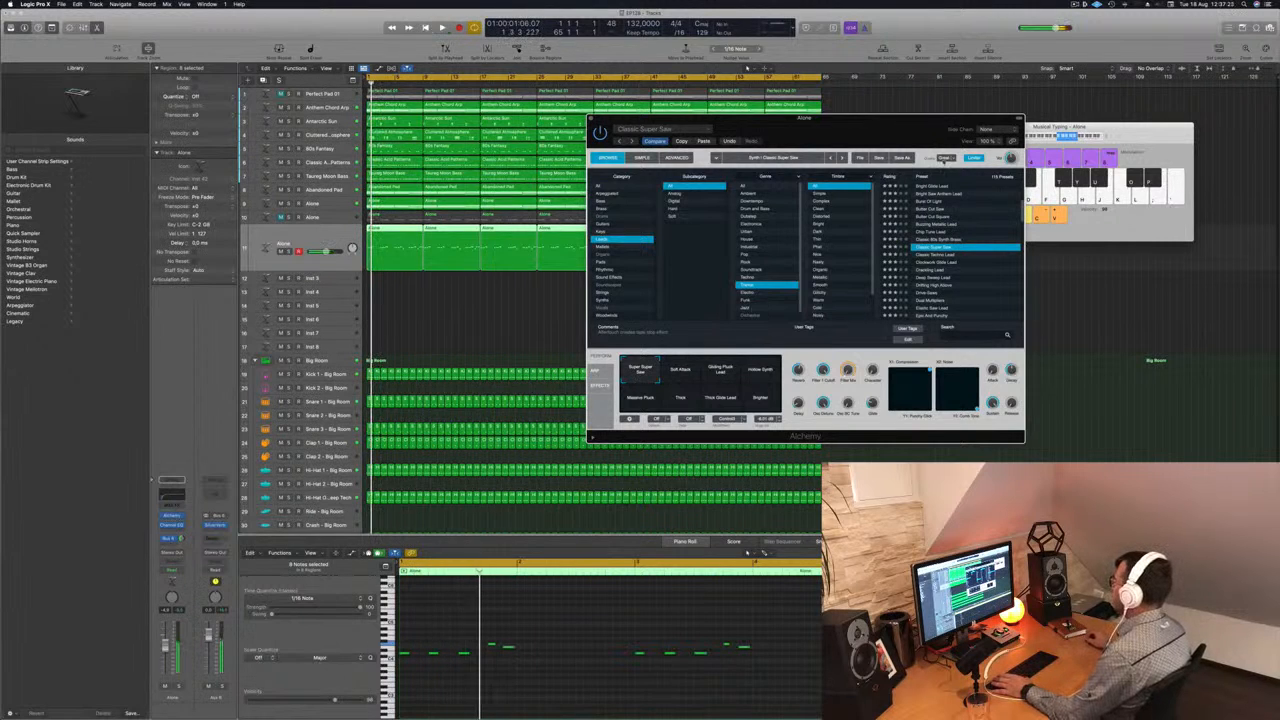
click(942, 262)
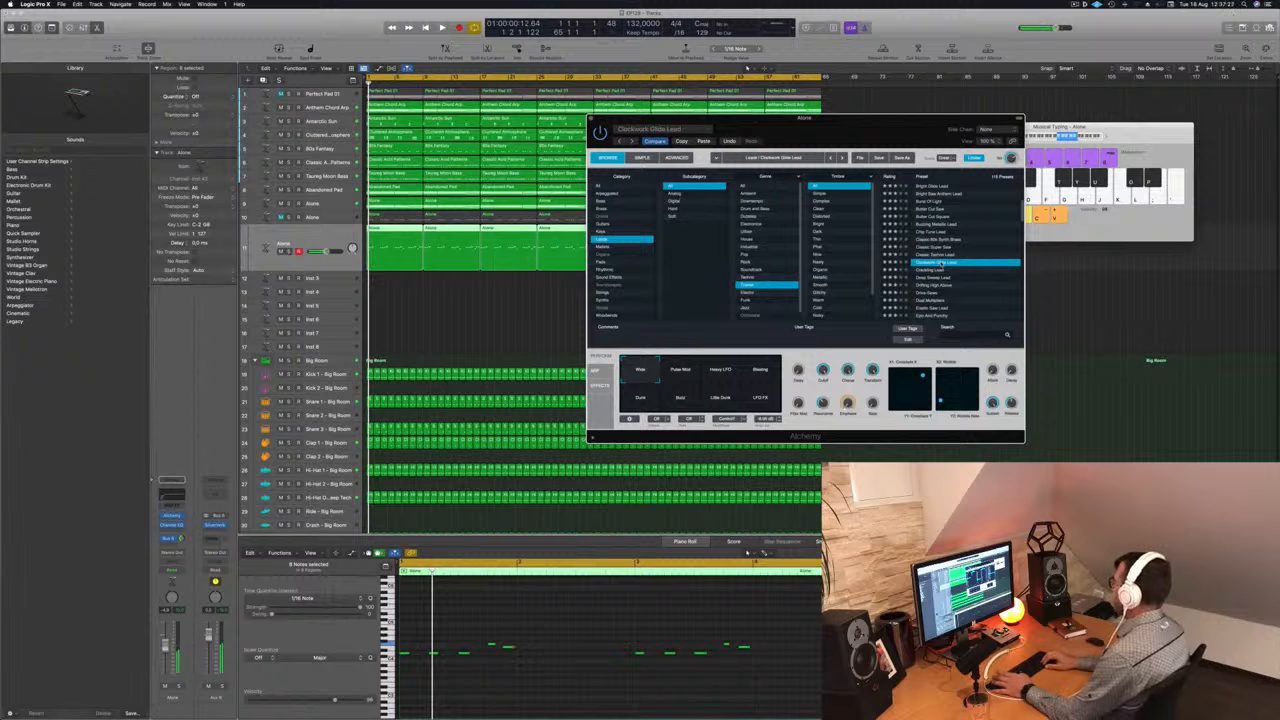
key(Down)
key(Down)
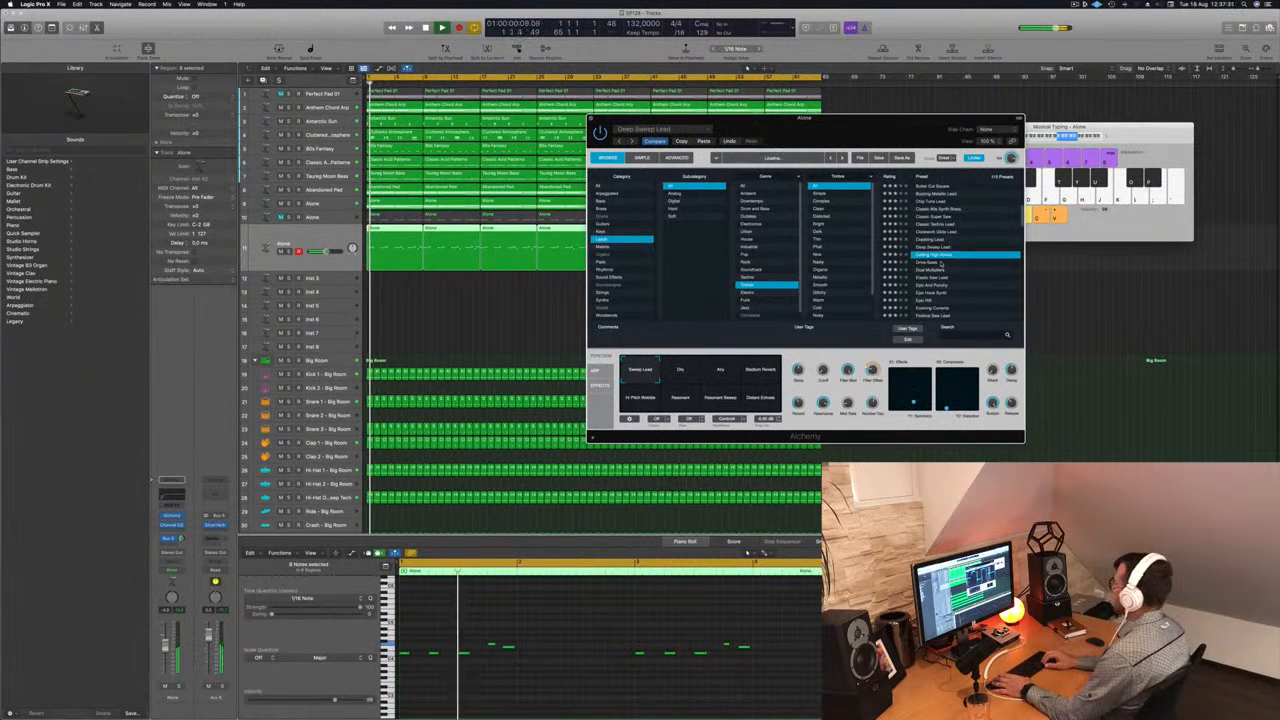
key(Down)
key(Down)
key(Down)
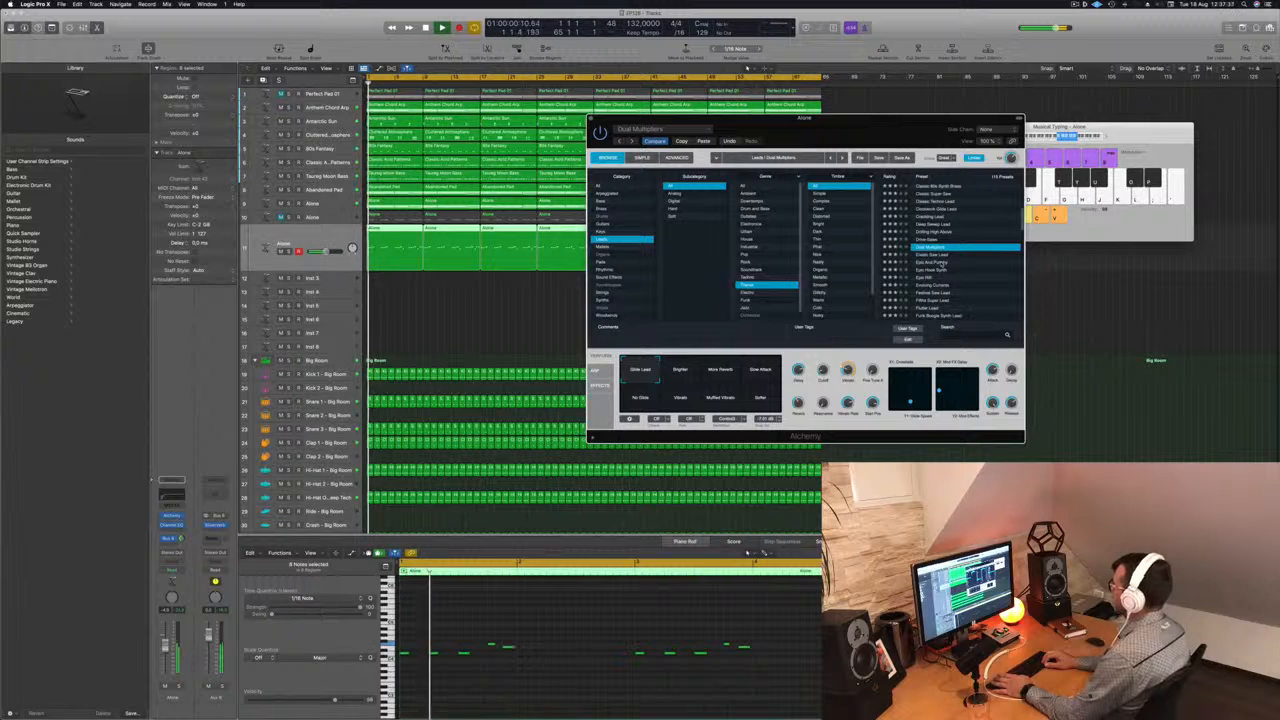
key(Down)
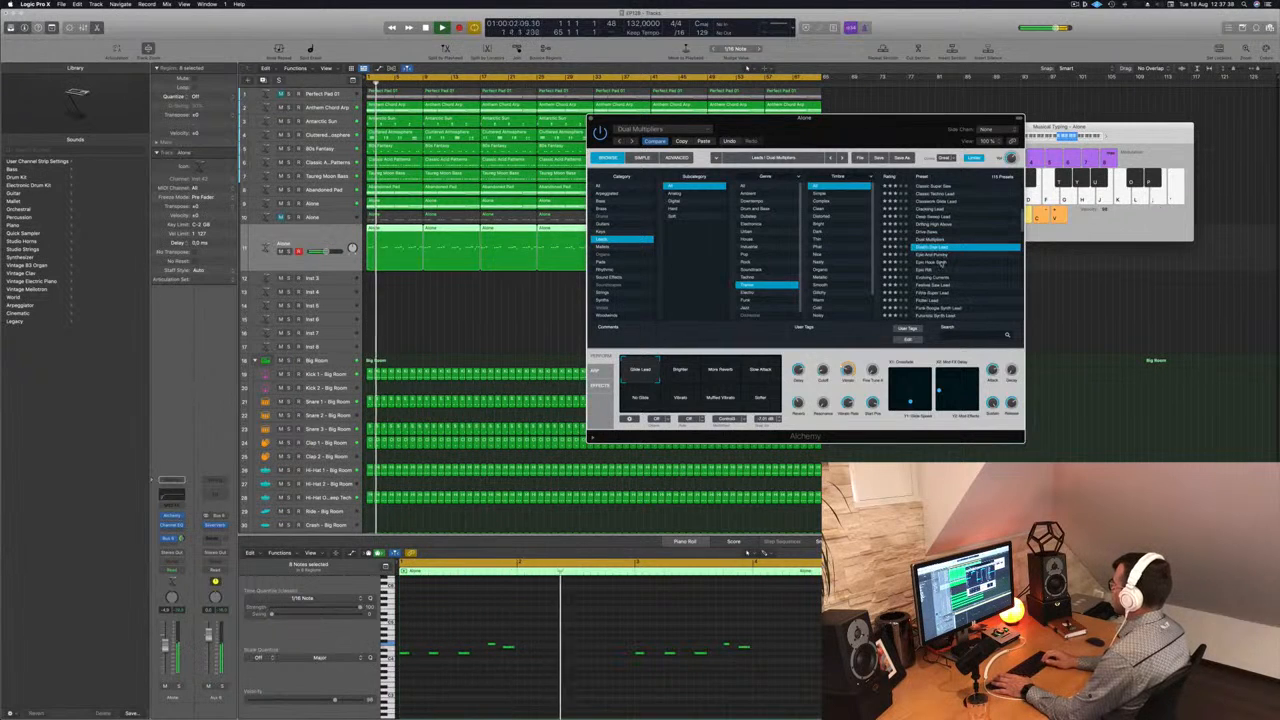
- Audition the Trance lead presets one after another from Epic And Punchy to Futuristic Synth Lead
key(space)
key(Down)
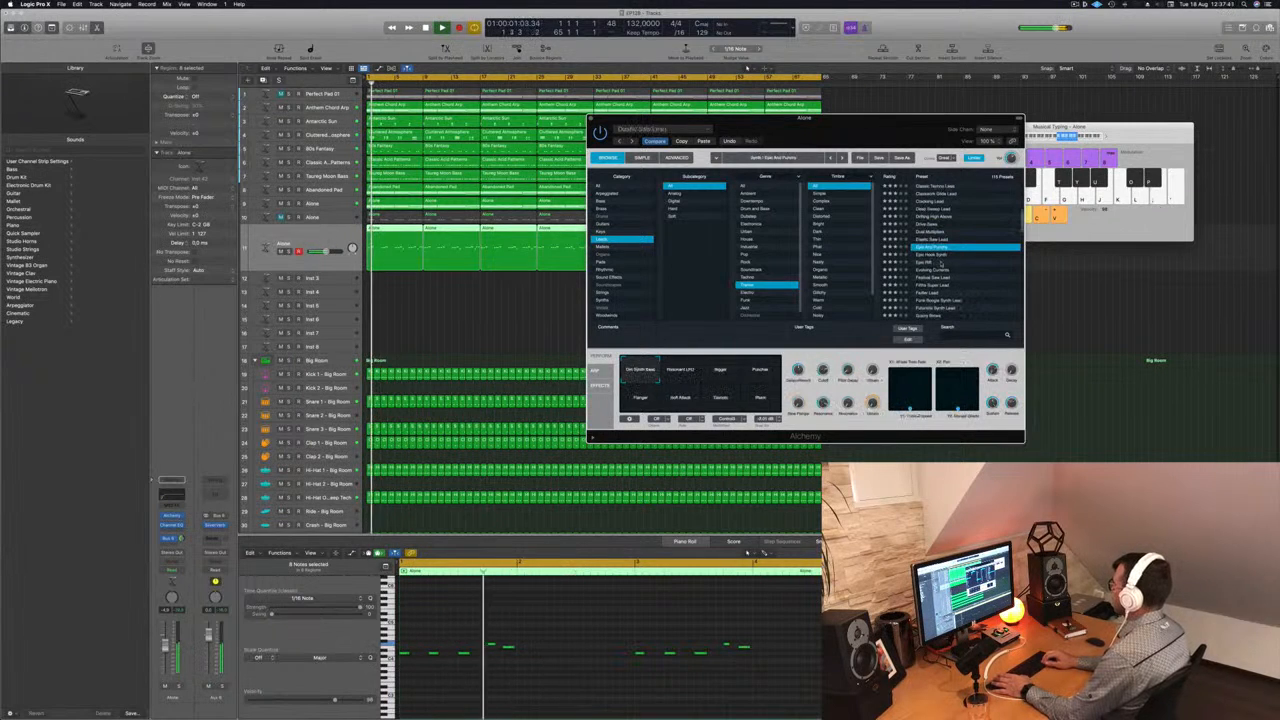
key(Down)
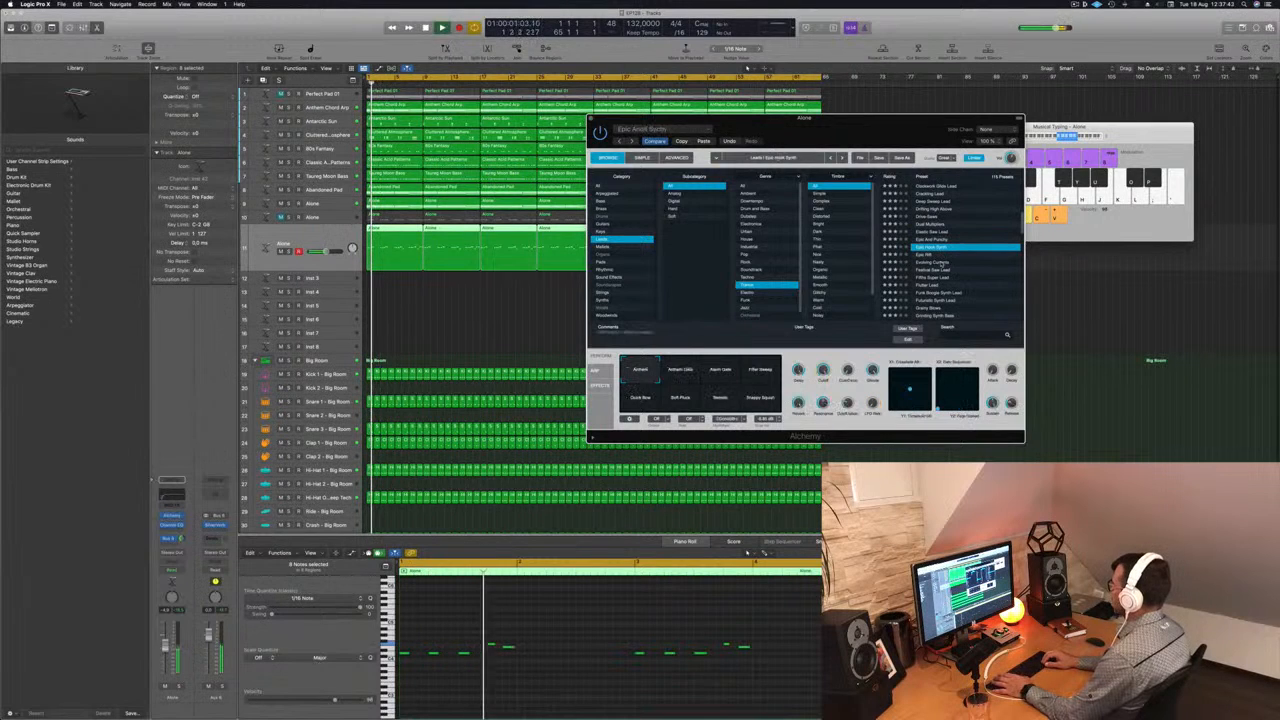
key(Down)
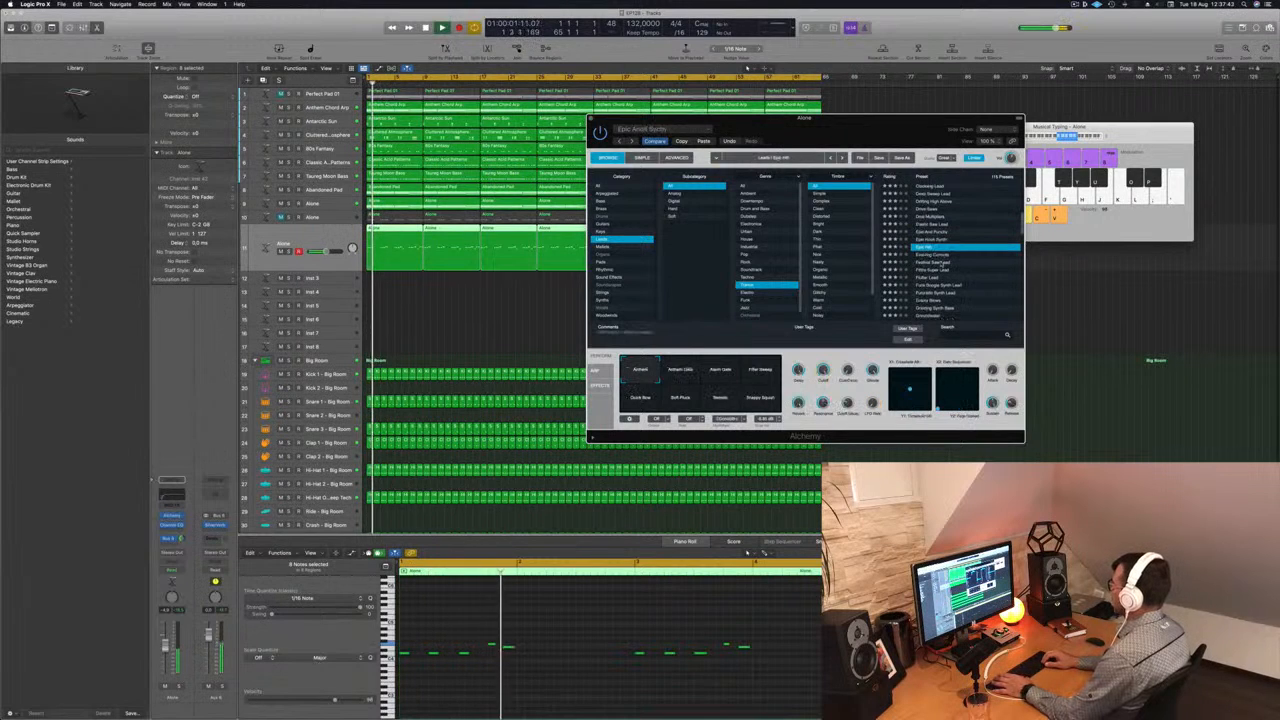
key(Down)
key(Down)
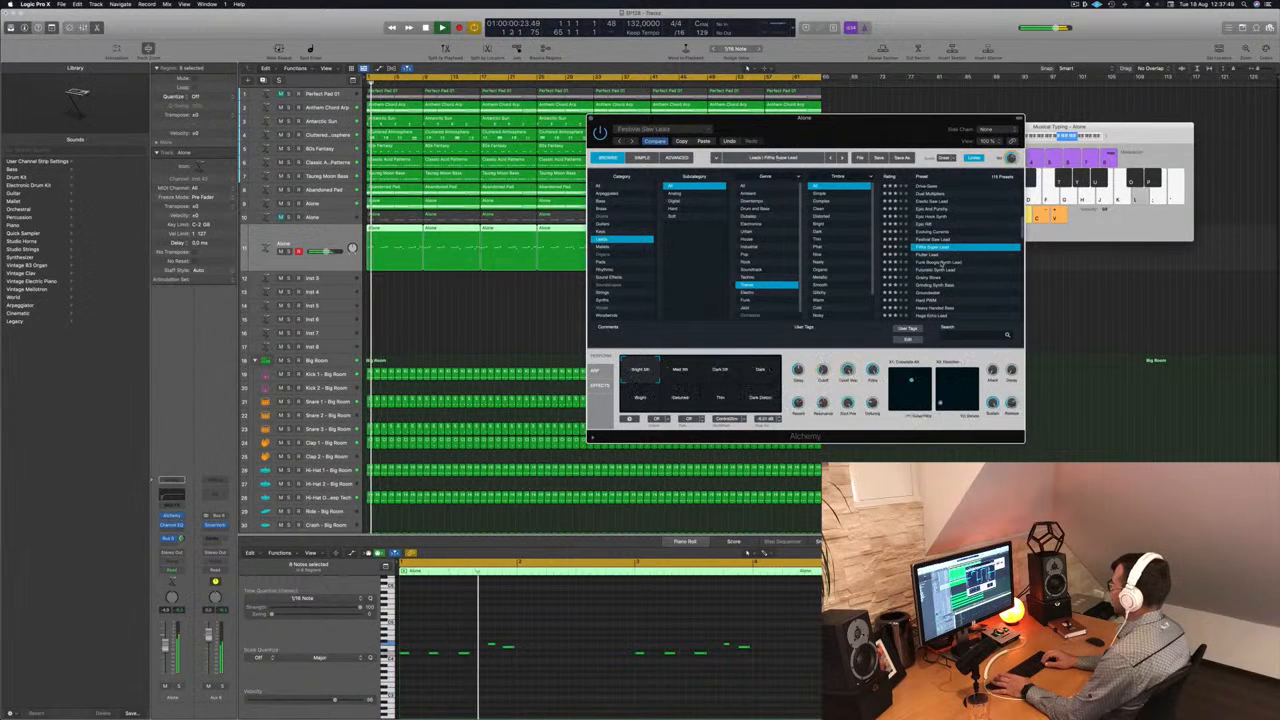
key(Down)
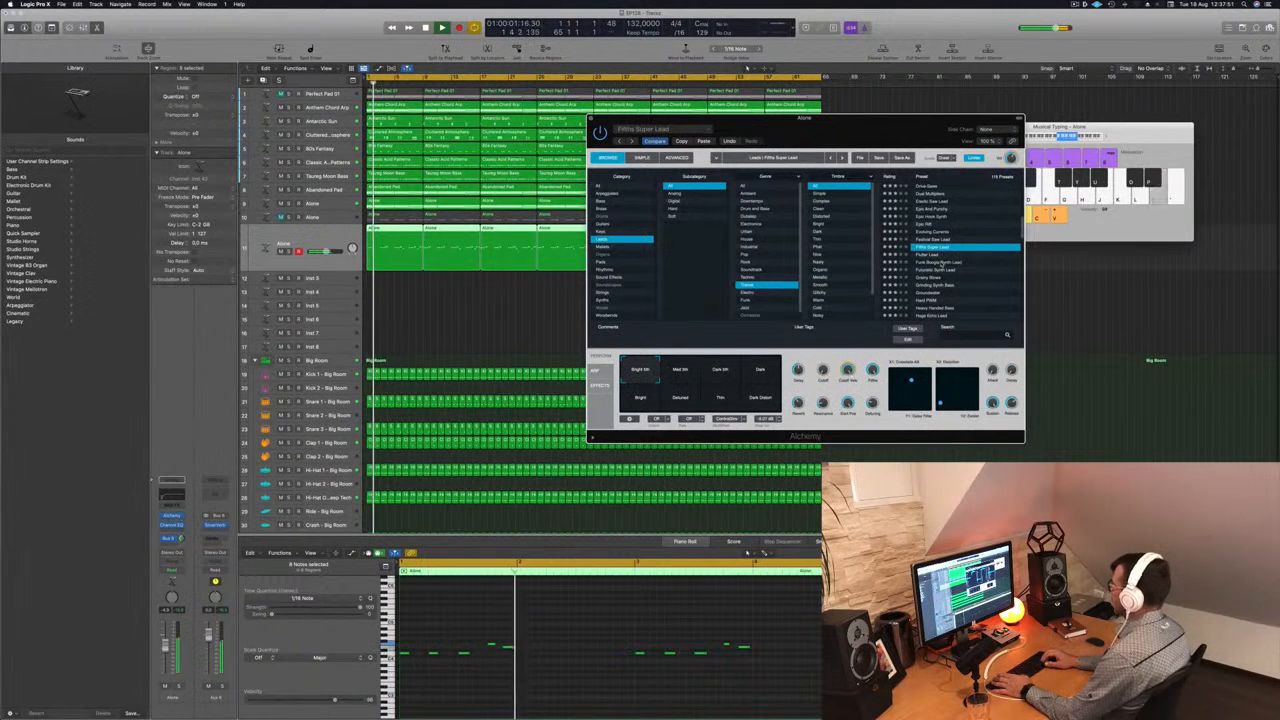
key(Down)
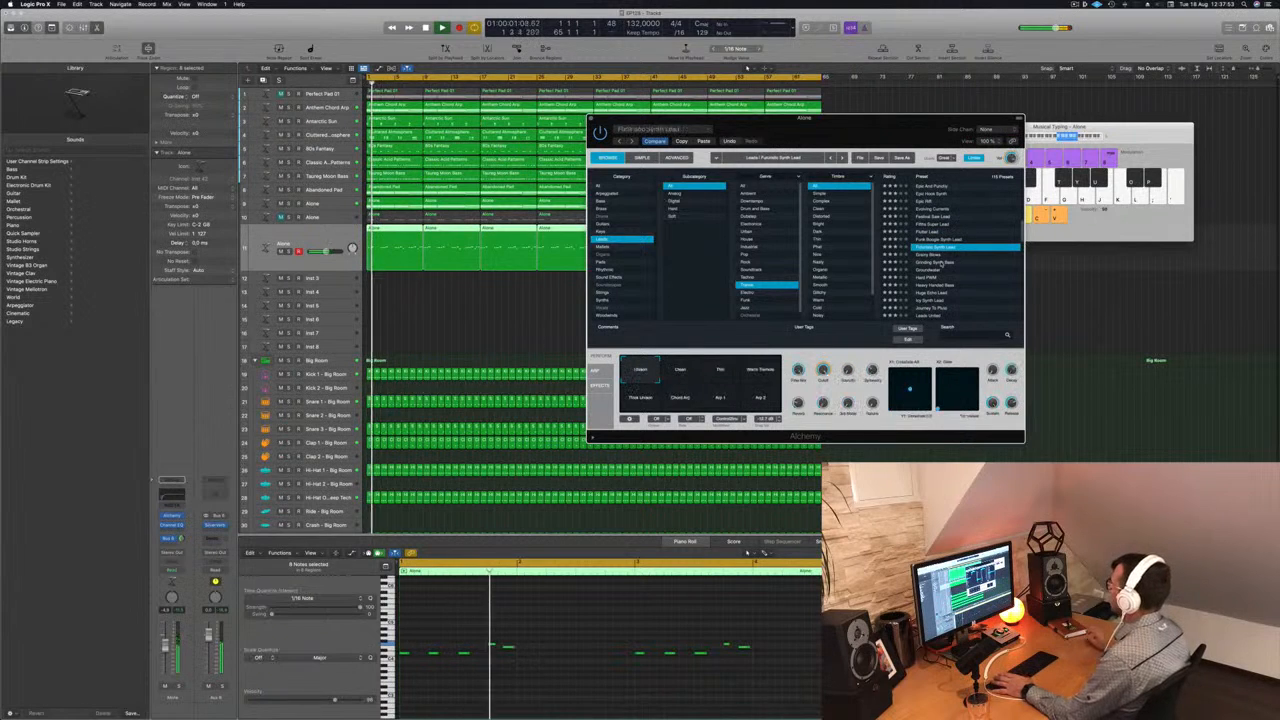
- Audition Grinding Synth Bass, Icy Synth Lead, Journey To Pluto, Leads United, Massive Festival Lead and Massive Glide Lead
click(940, 262)
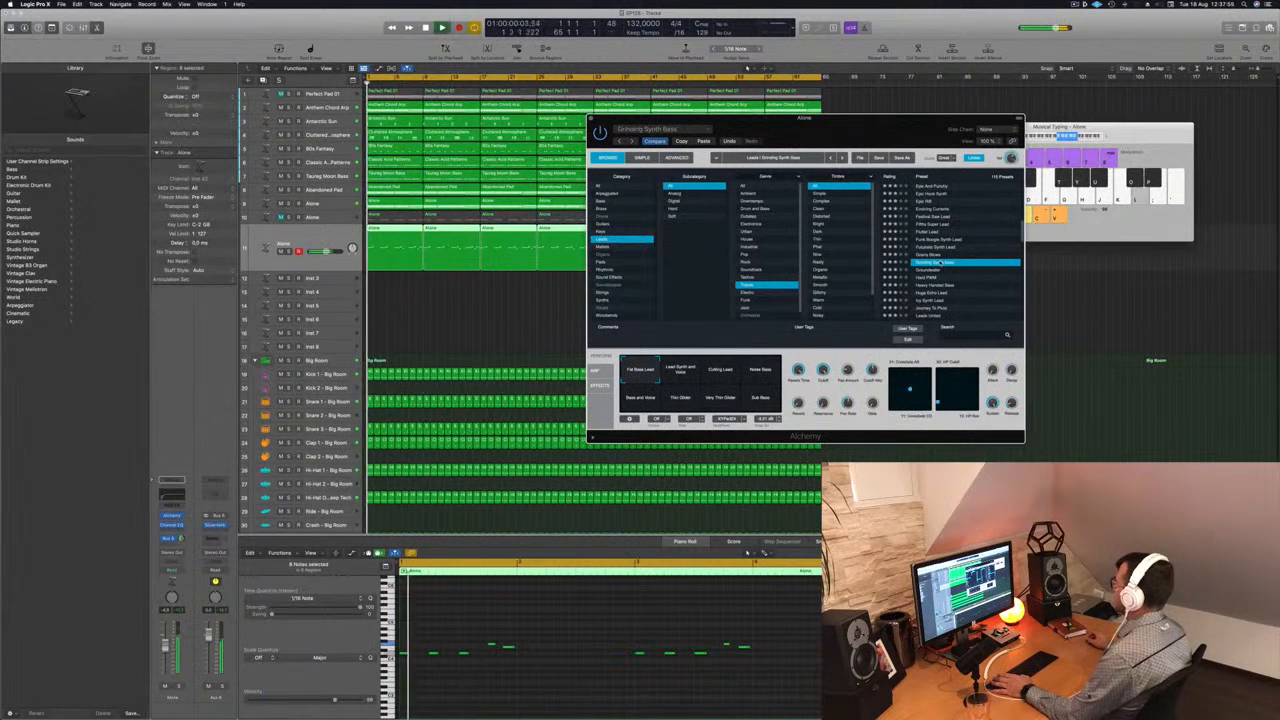
click(932, 266)
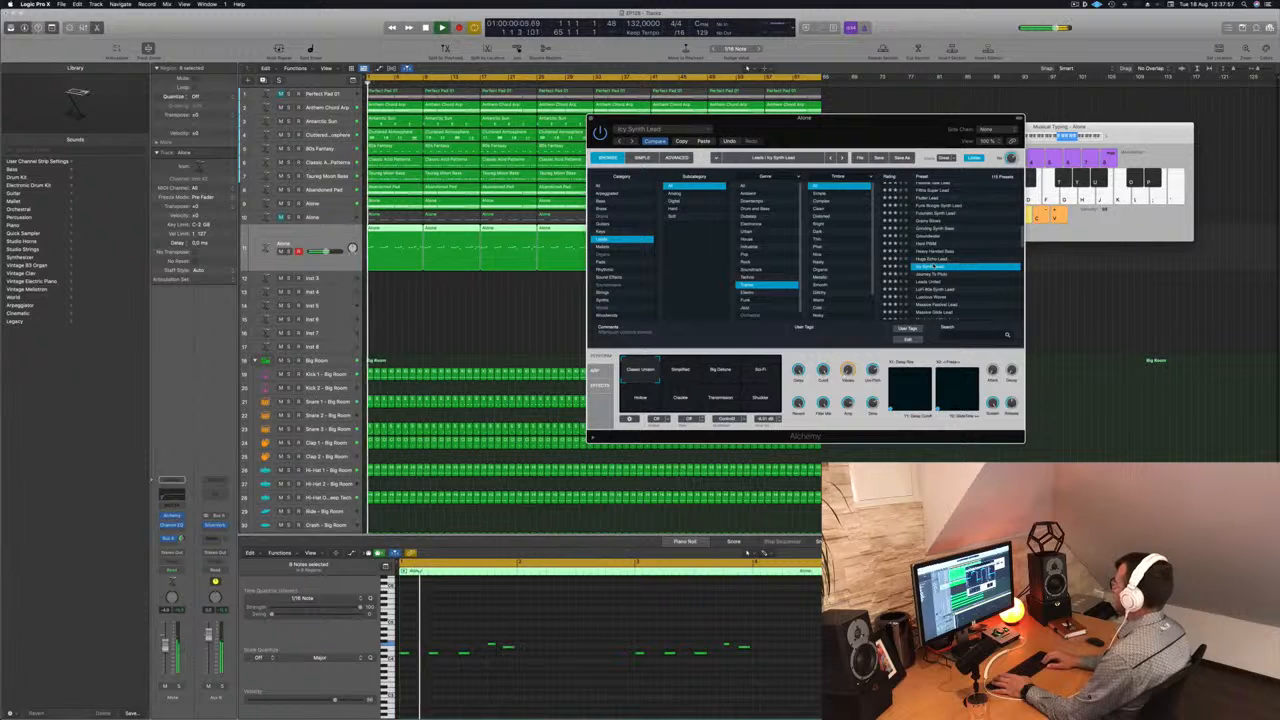
click(933, 273)
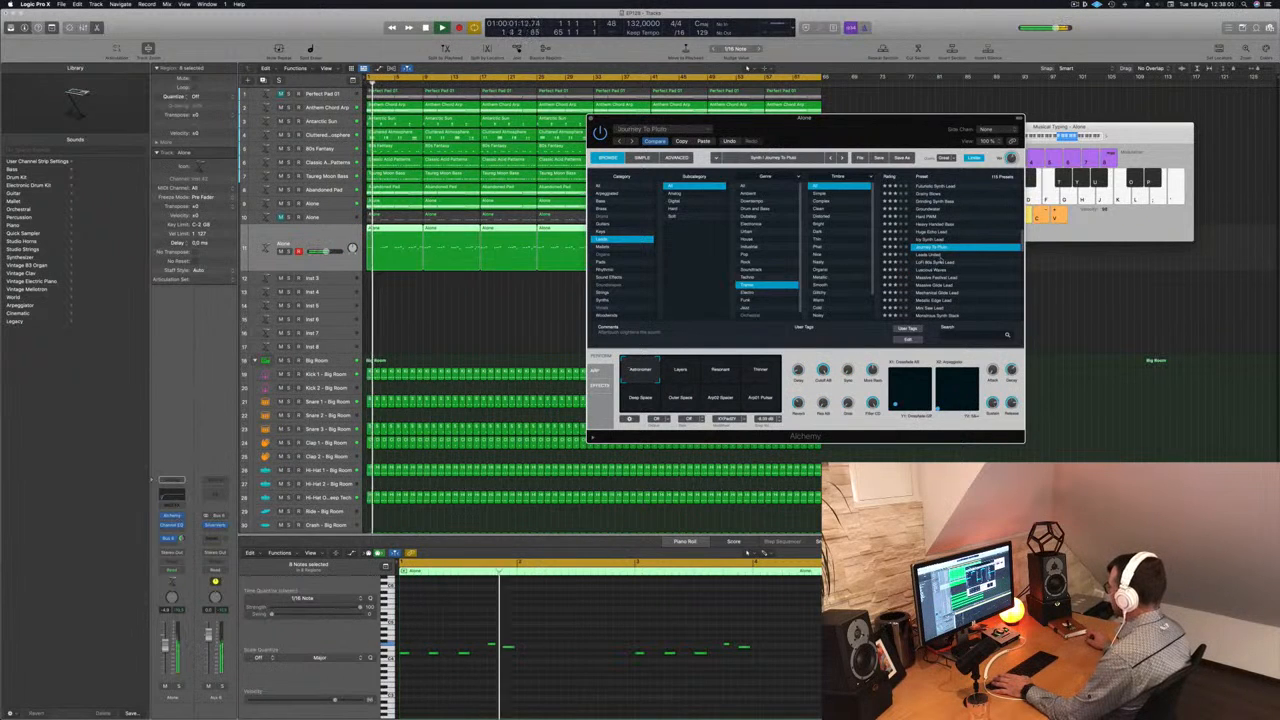
click(929, 256)
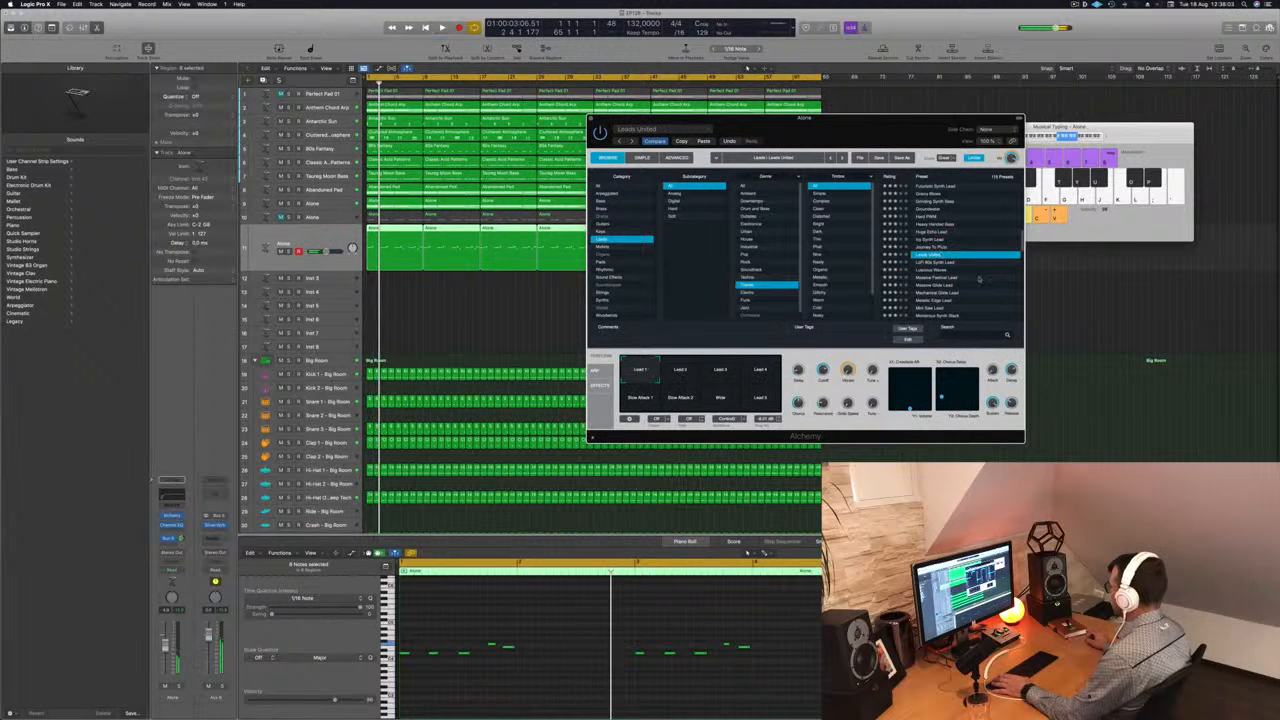
click(956, 275)
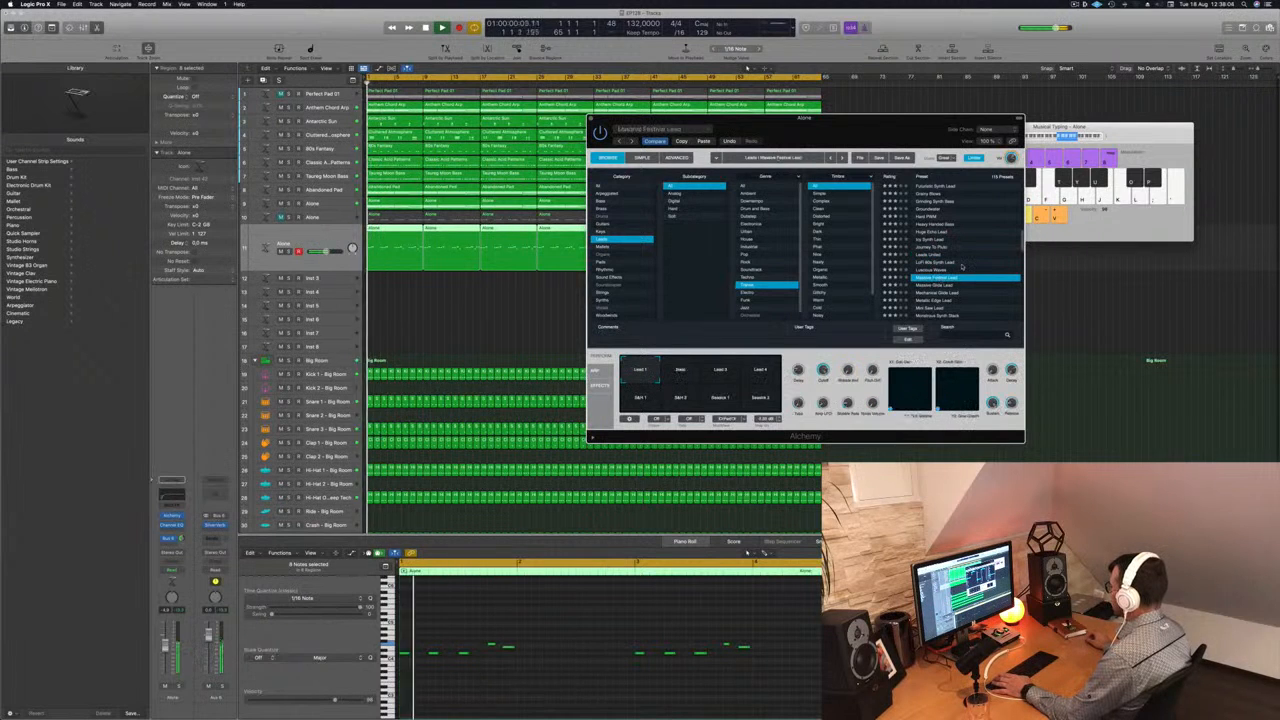
click(945, 286)
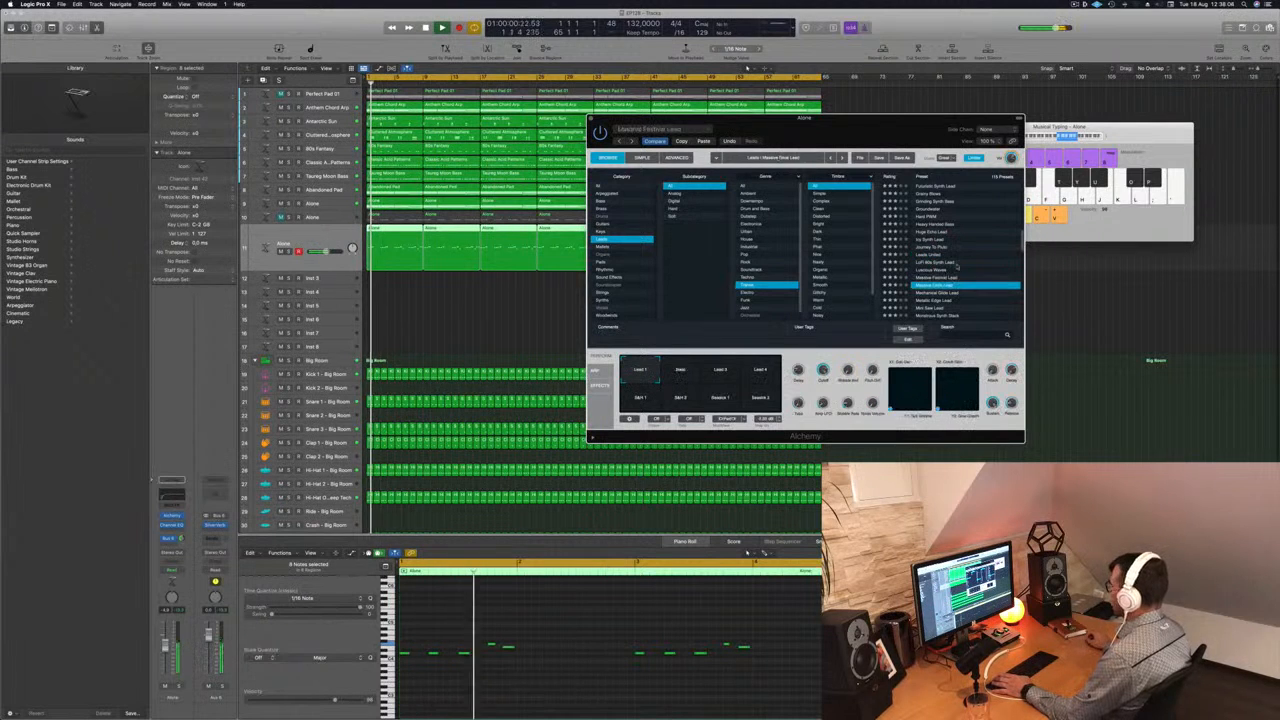
- Paste the copied Classic Super Saw settings with the Massive Pluck variation back into Alchemy and play the melody
click(703, 142)
drag(873, 123, 881, 103)
click(692, 357)
click(651, 374)
key(space)
key(space)
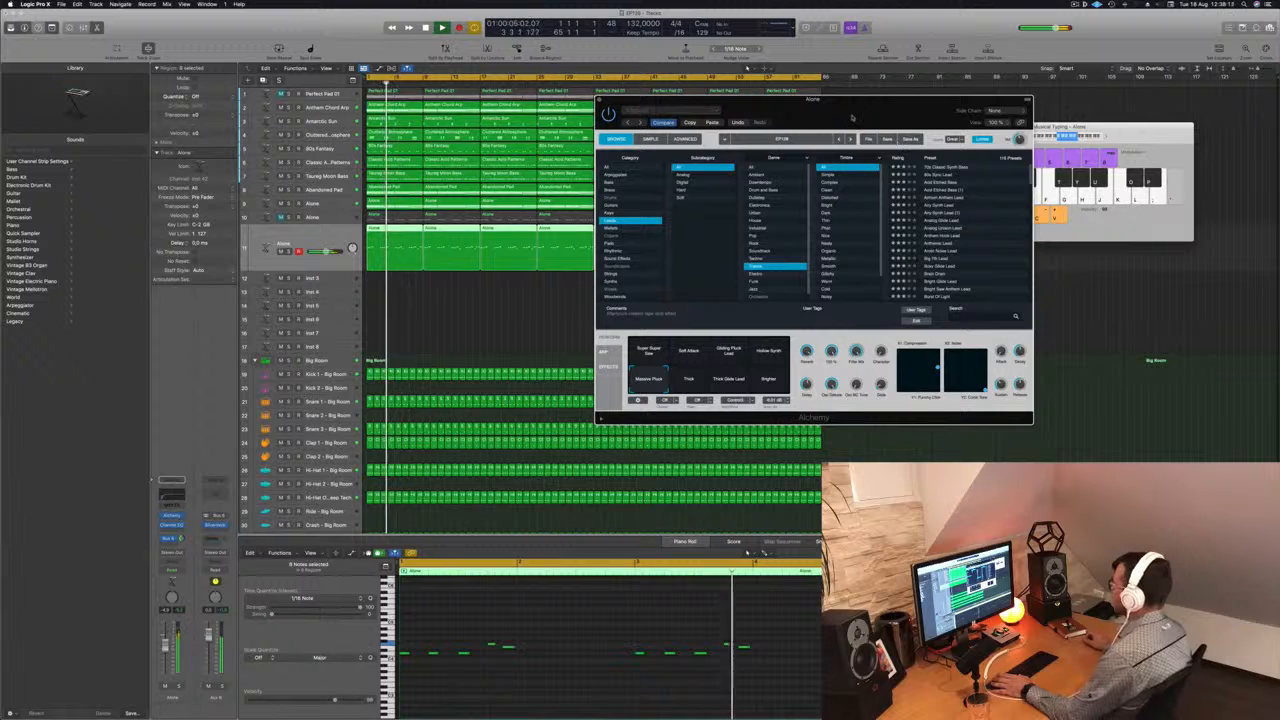
- Balance the lead track's volume against the mix during playback and close the Alchemy window
drag(851, 110, 859, 109)
key(space)
key(space)
drag(165, 648, 166, 656)
key(space)
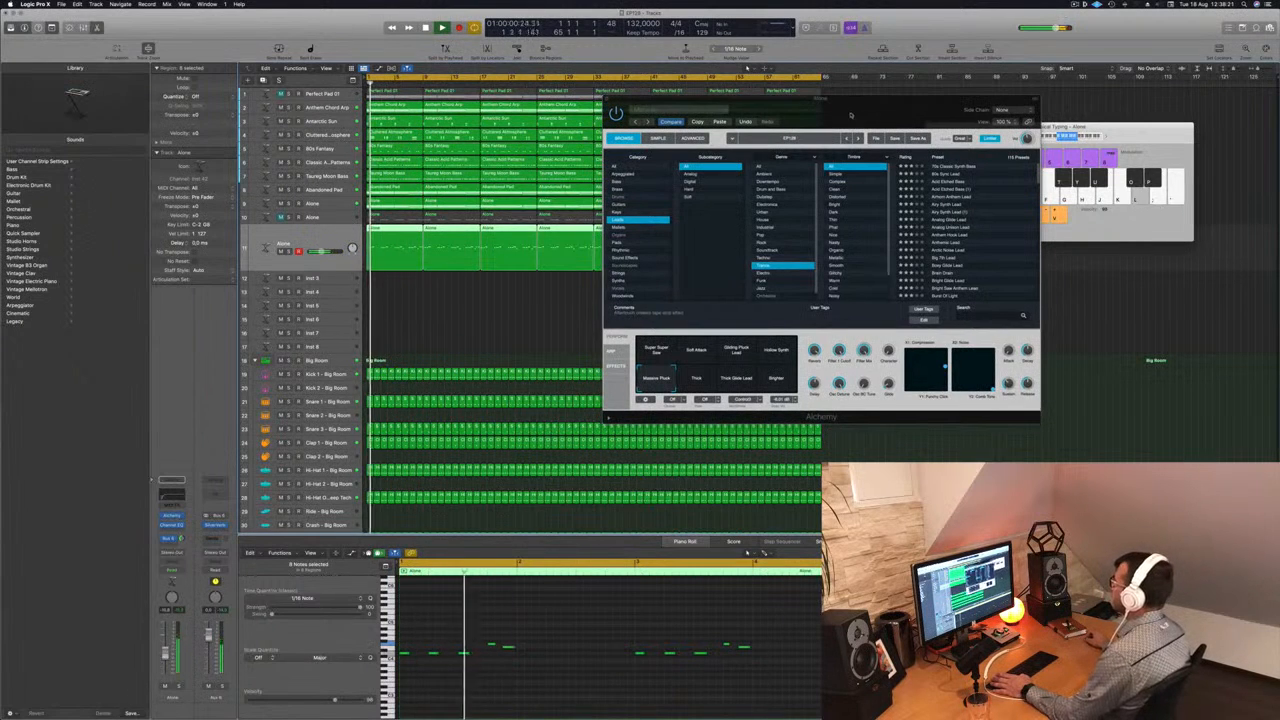
drag(855, 111, 764, 130)
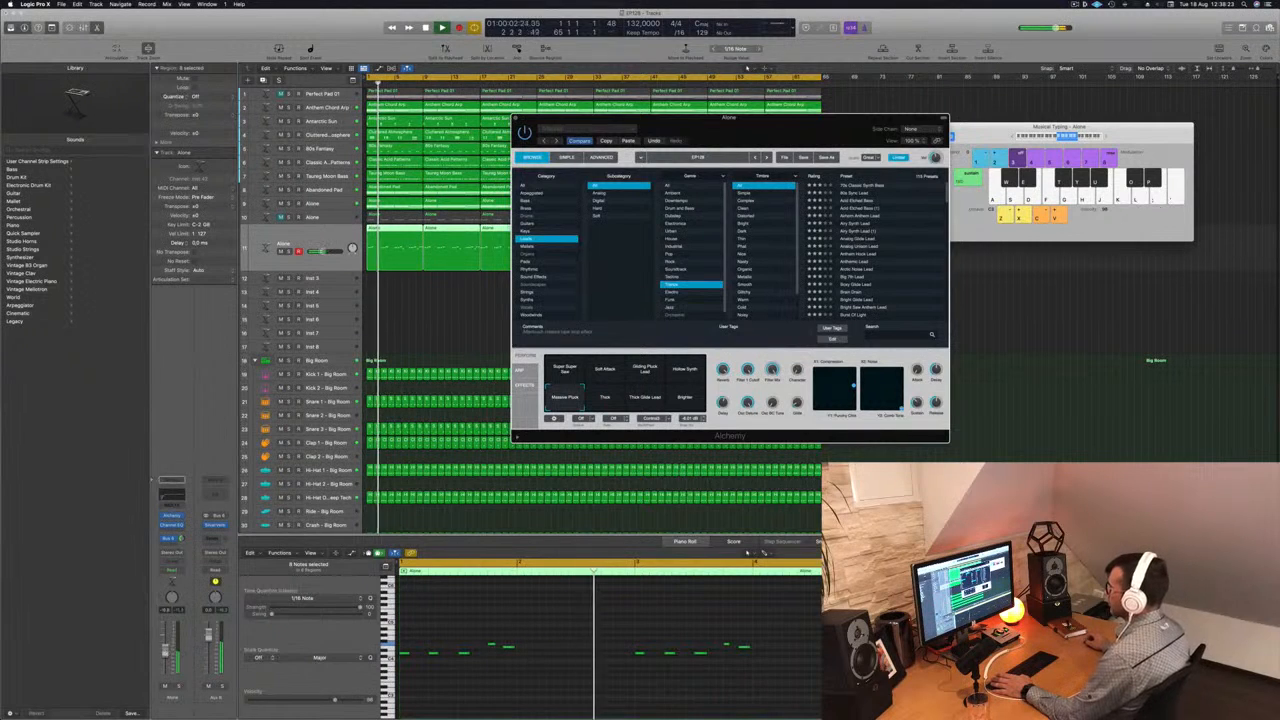
drag(165, 652, 165, 648)
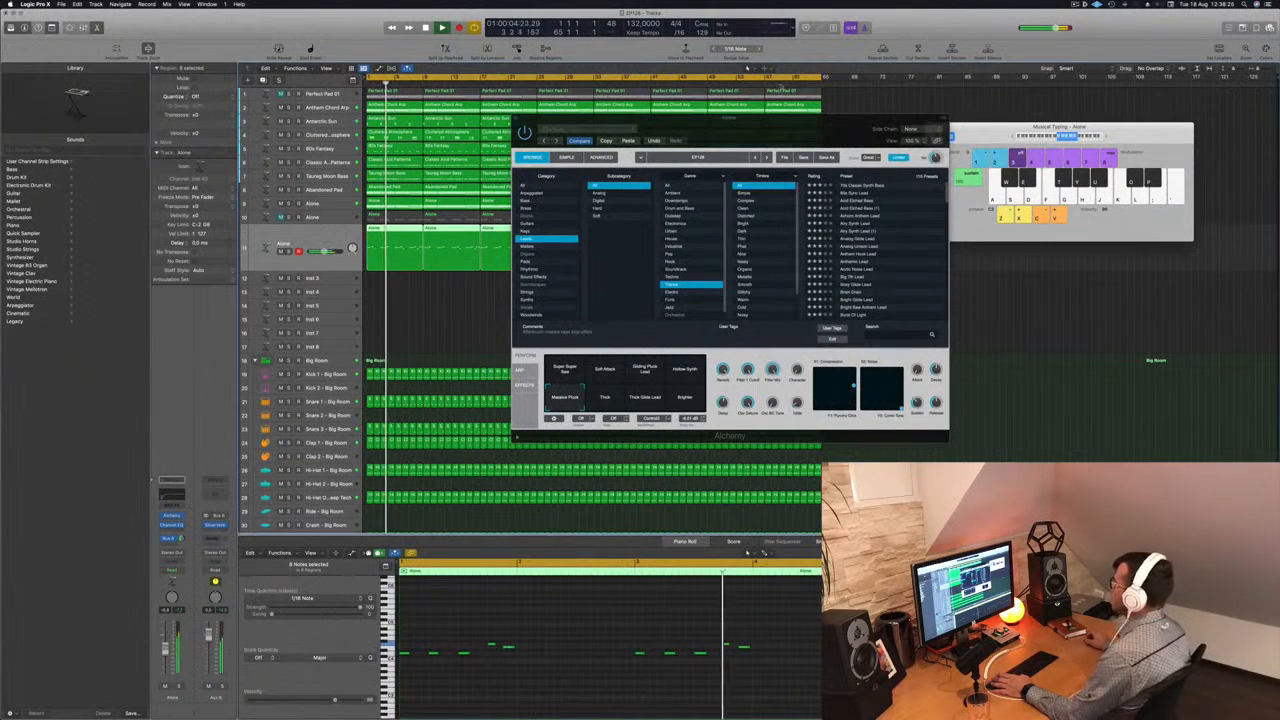
drag(700, 118, 624, 153)
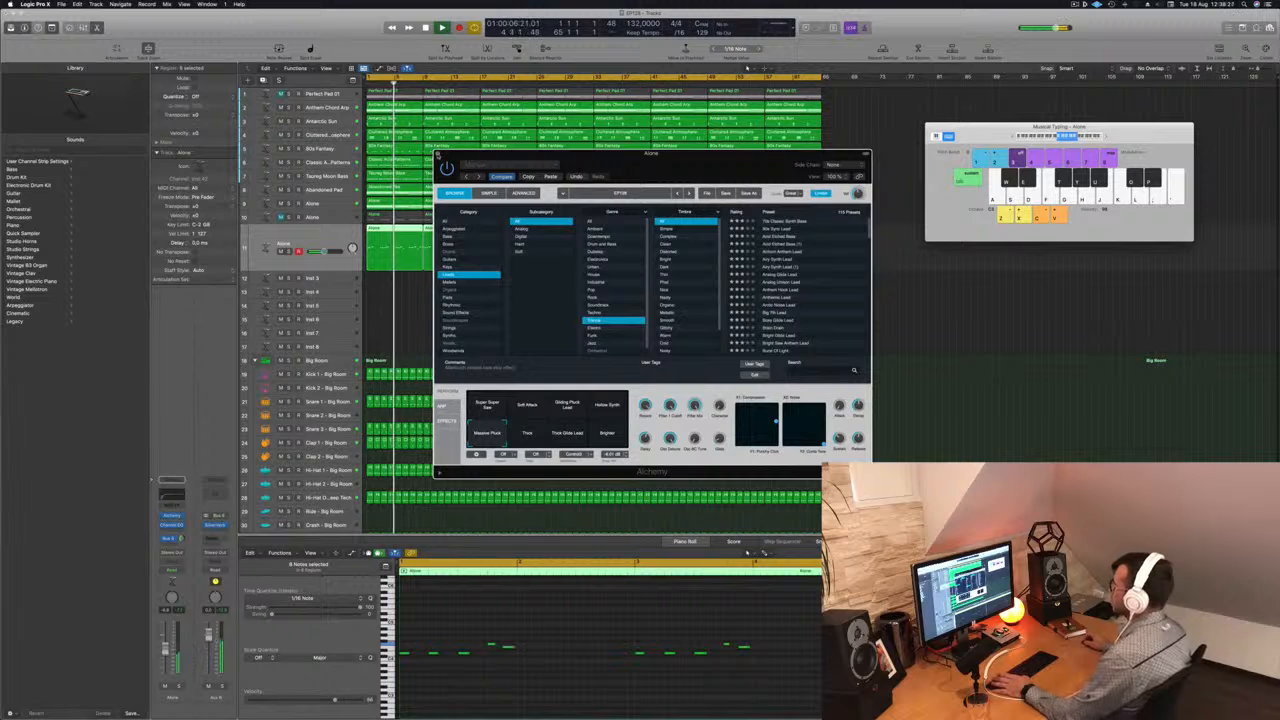
click(438, 154)
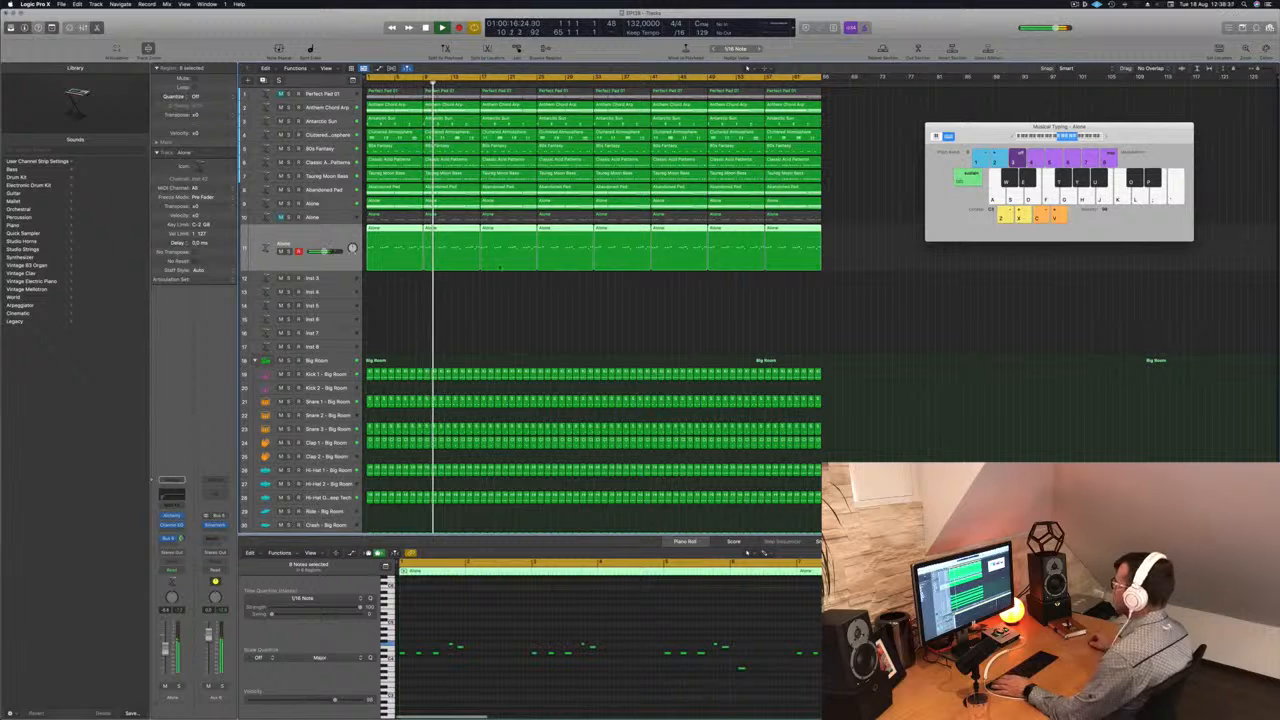
- Unmute the Alone melody track directly above the new lead track and play the arrangement with both layers
click(545, 328)
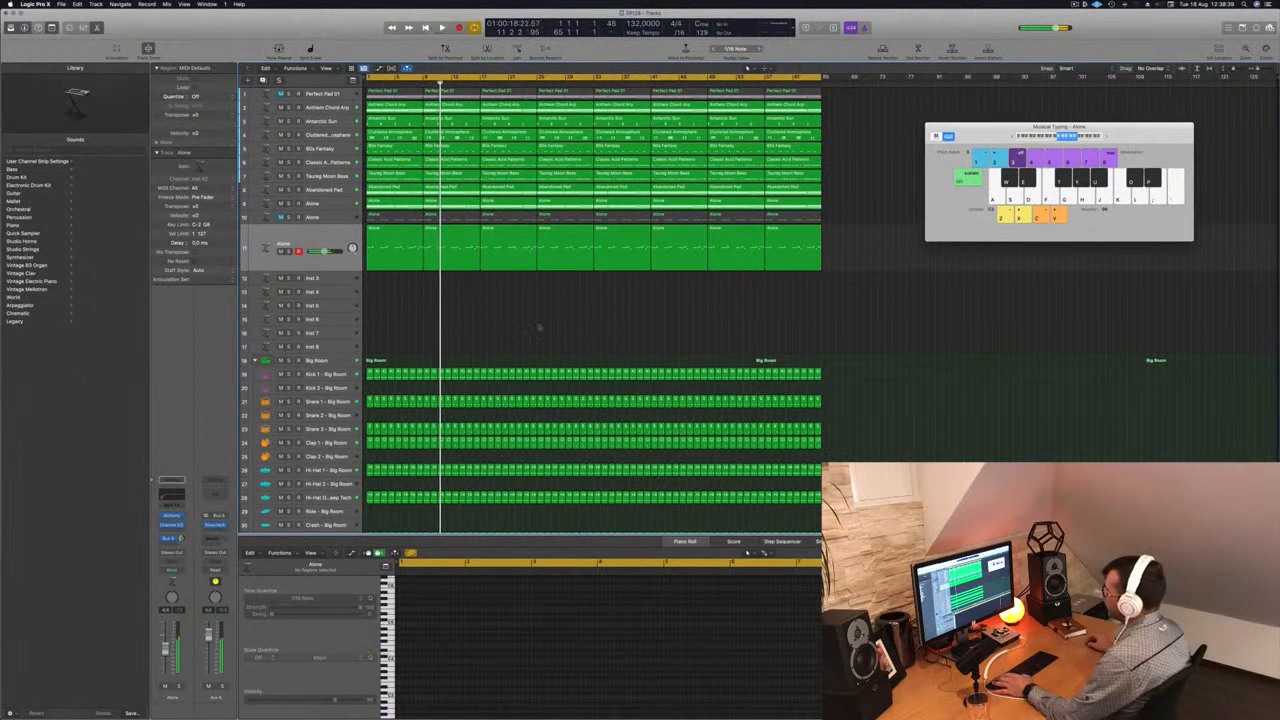
click(335, 241)
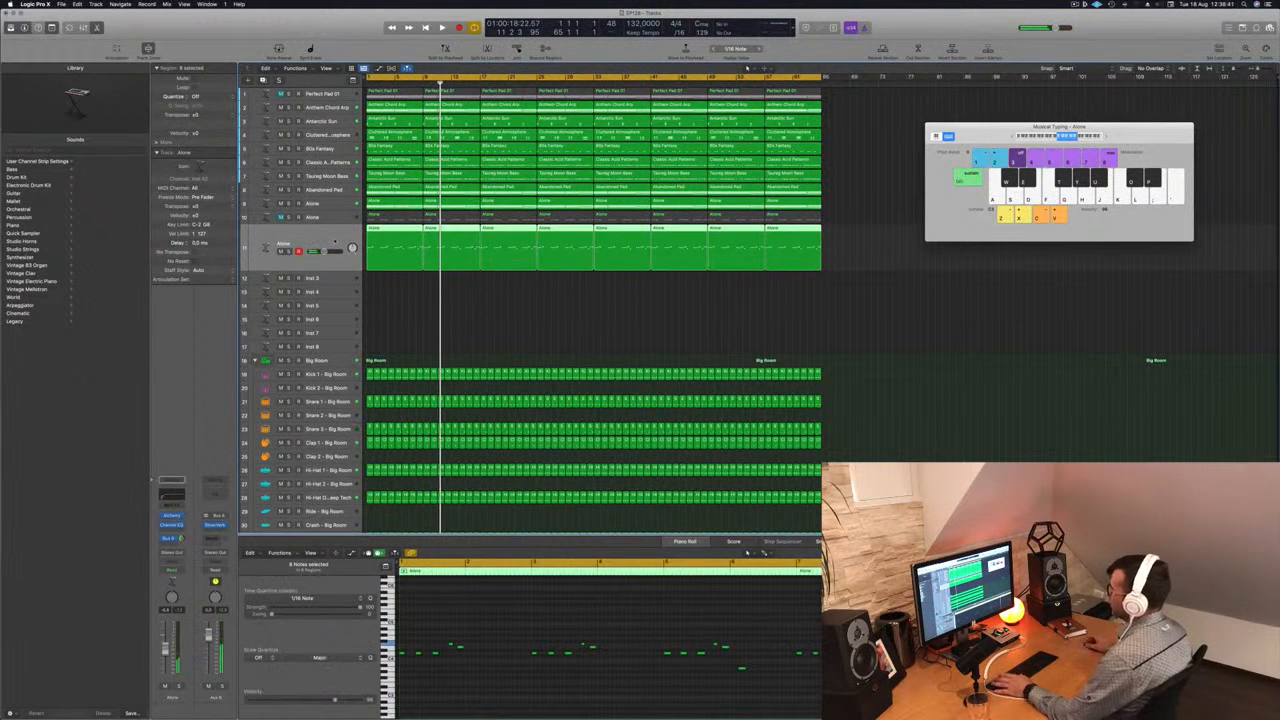
key(space)
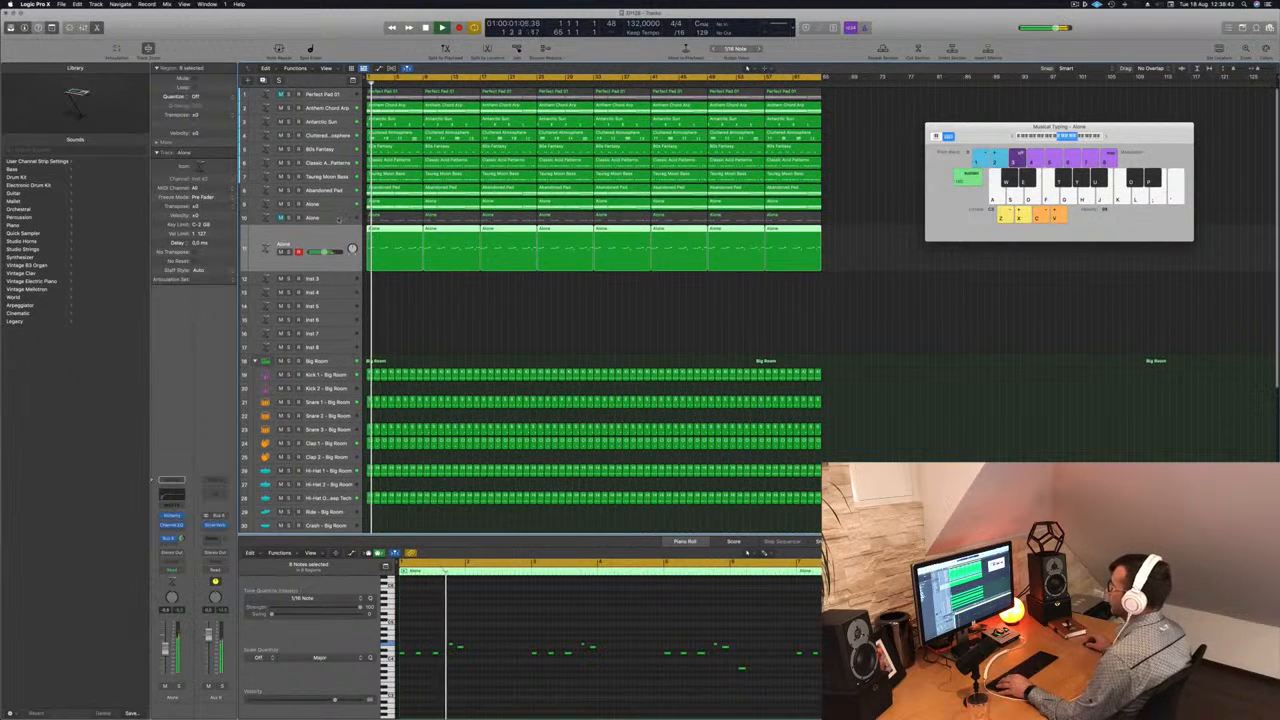
click(338, 220)
key(space)
key(space)
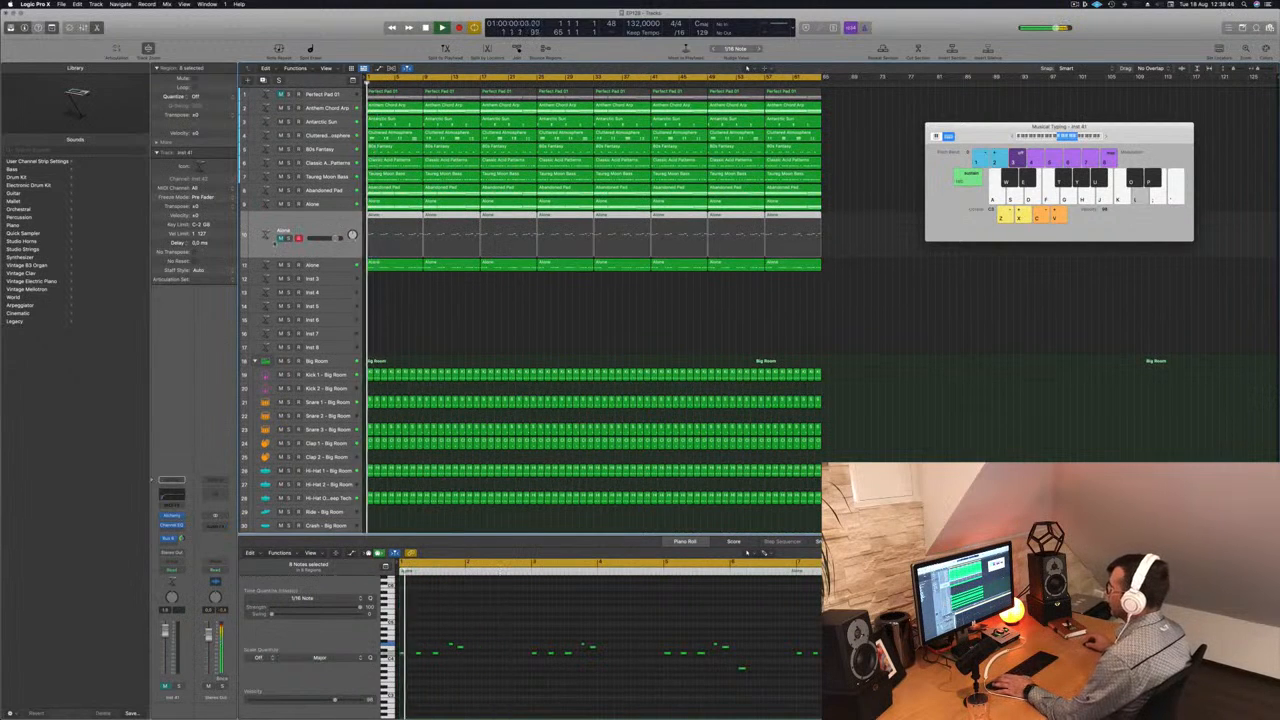
key(space)
key(space)
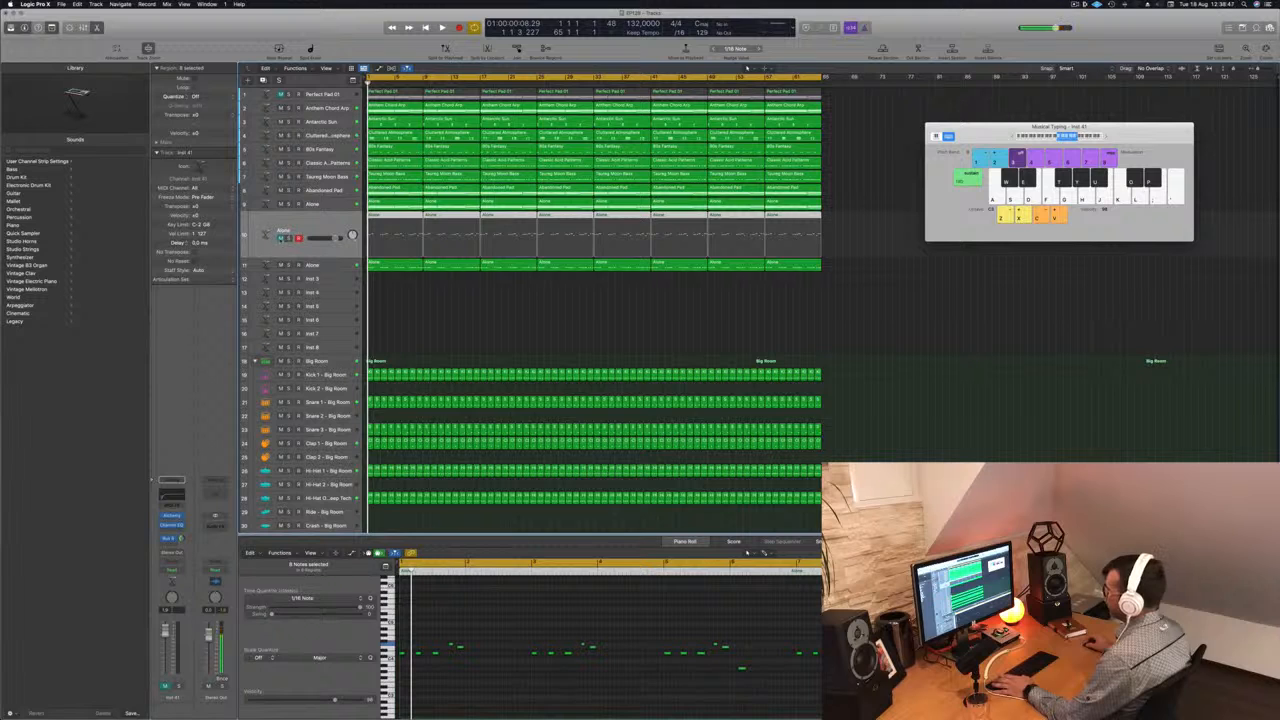
click(281, 239)
key(space)
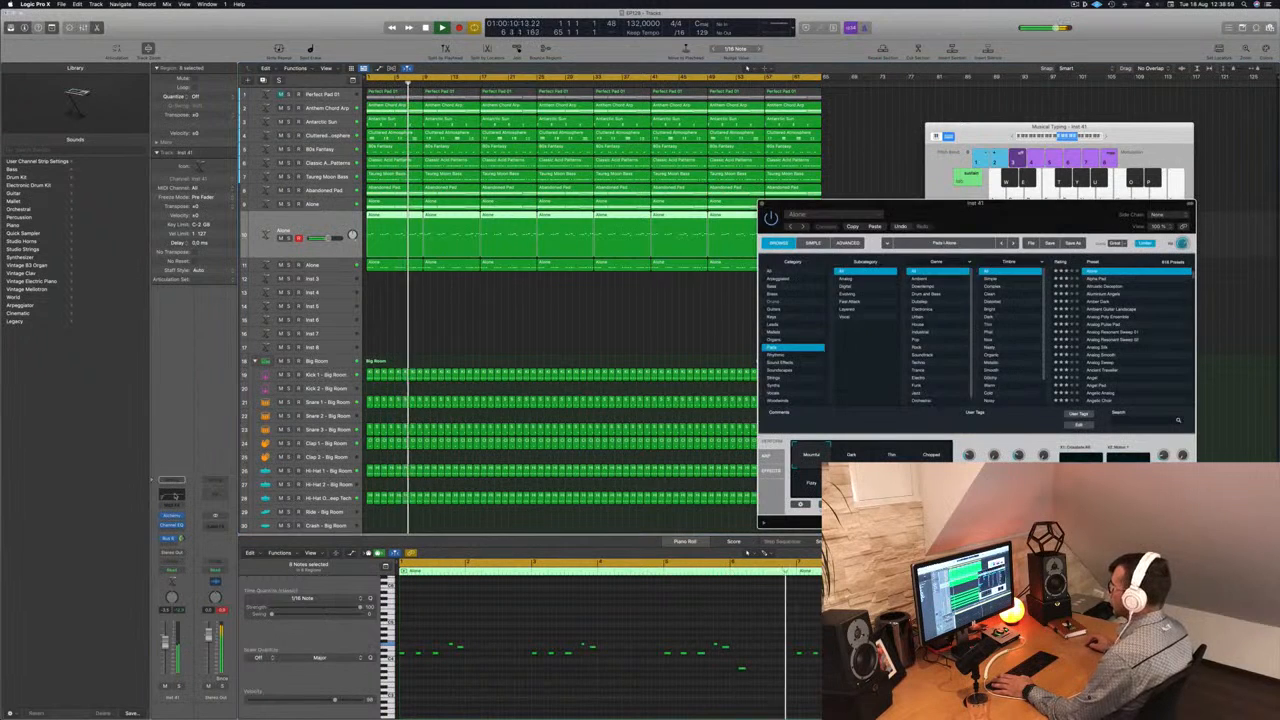
- Set the low cut of the unmuted Alone track's Channel EQ to 525 Hz, and close the EQ and Alchemy windows
drag(555, 248, 697, 260)
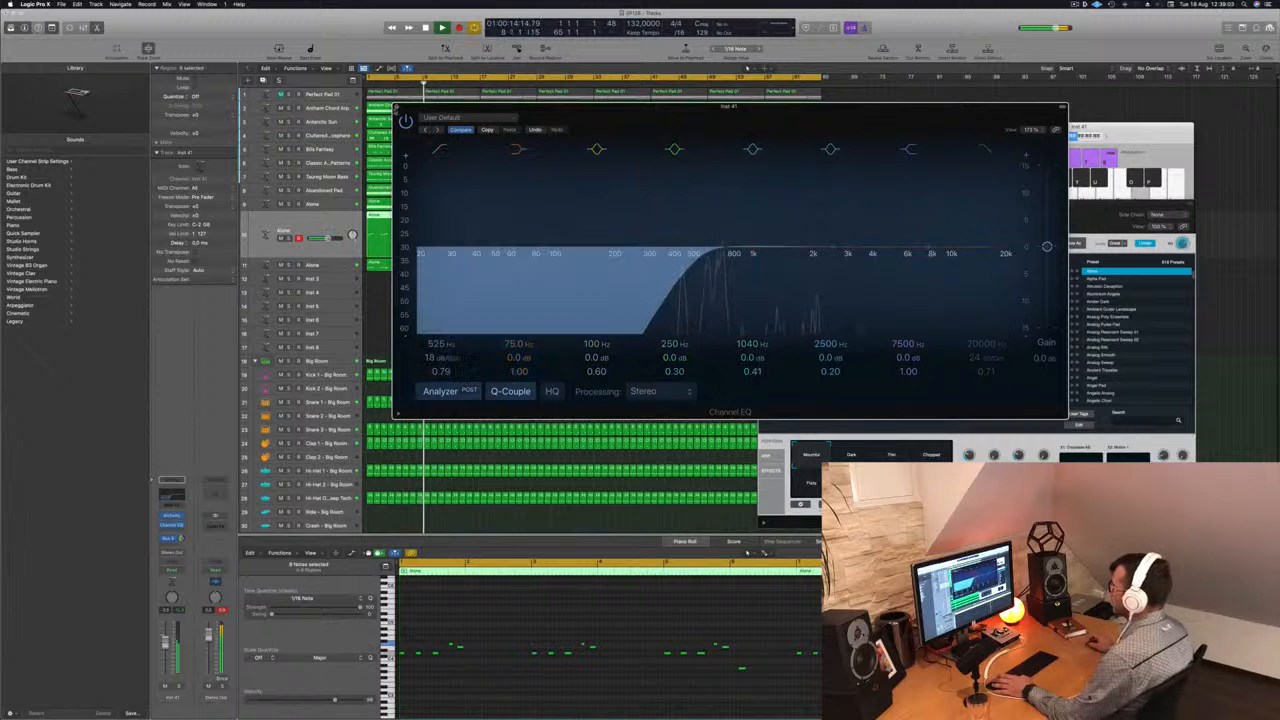
click(397, 107)
drag(972, 211, 906, 238)
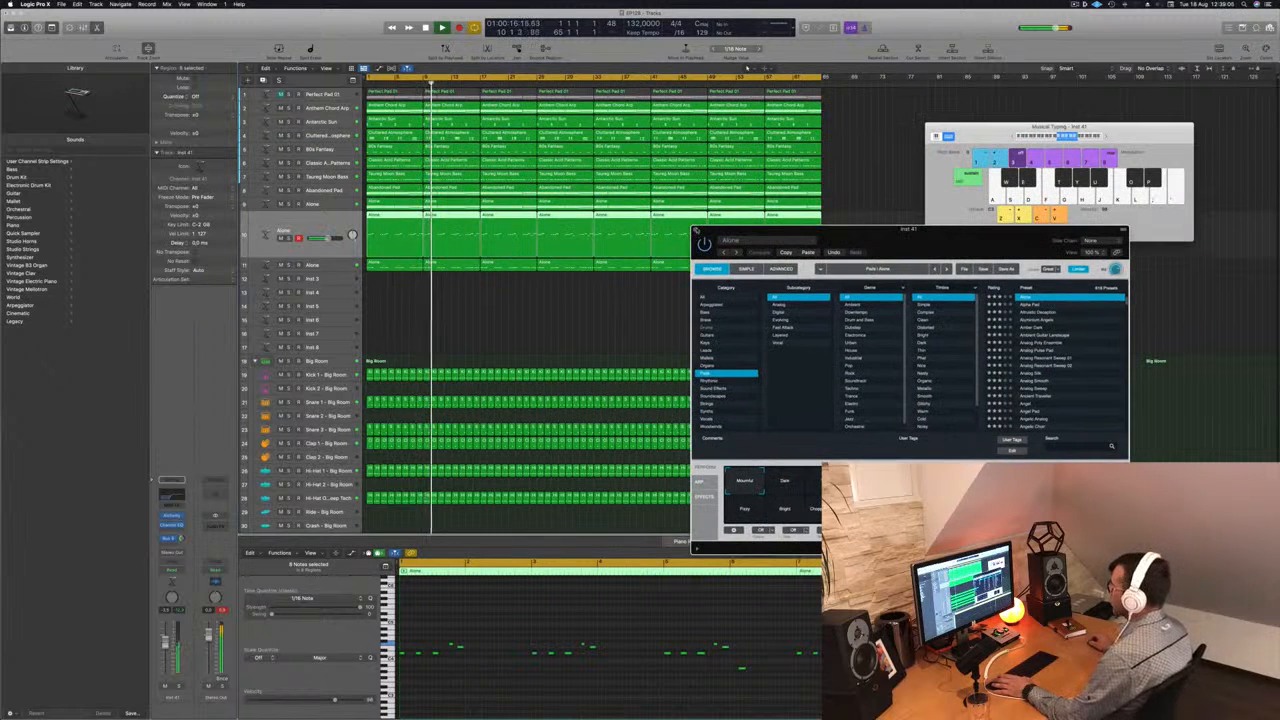
key(super+w)
key(Return)
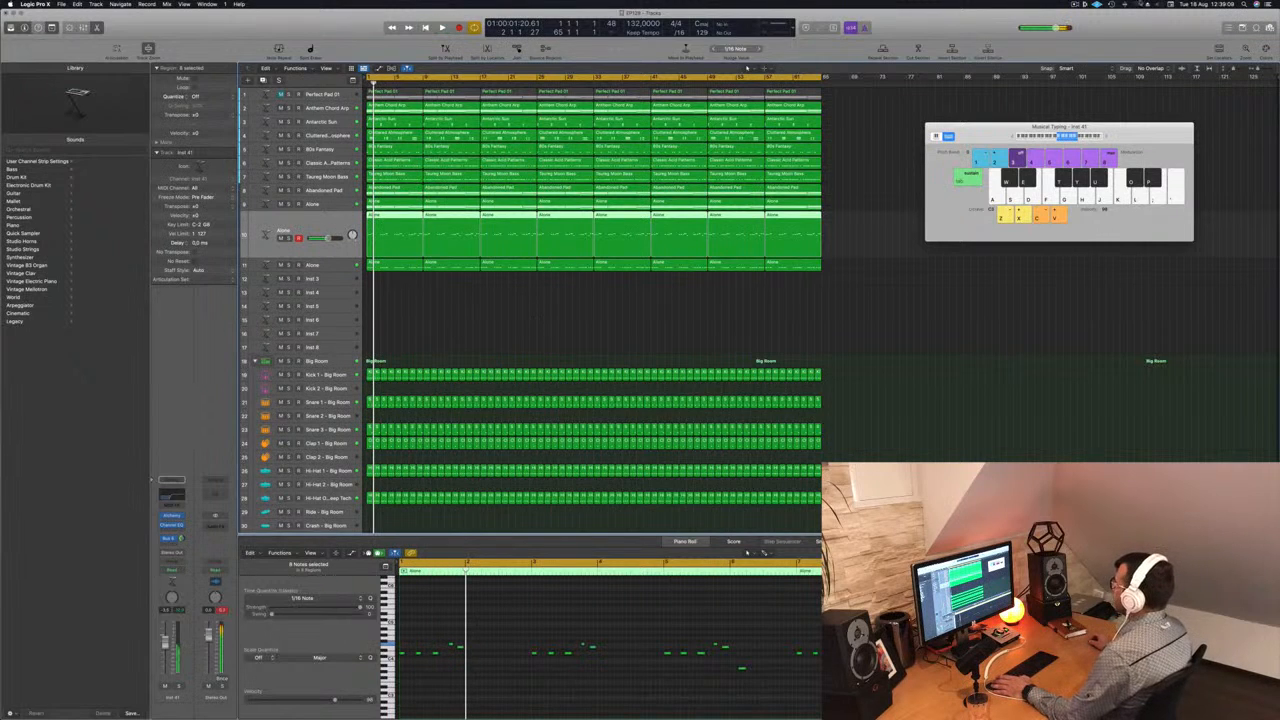
click(1076, 5)
click(955, 27)
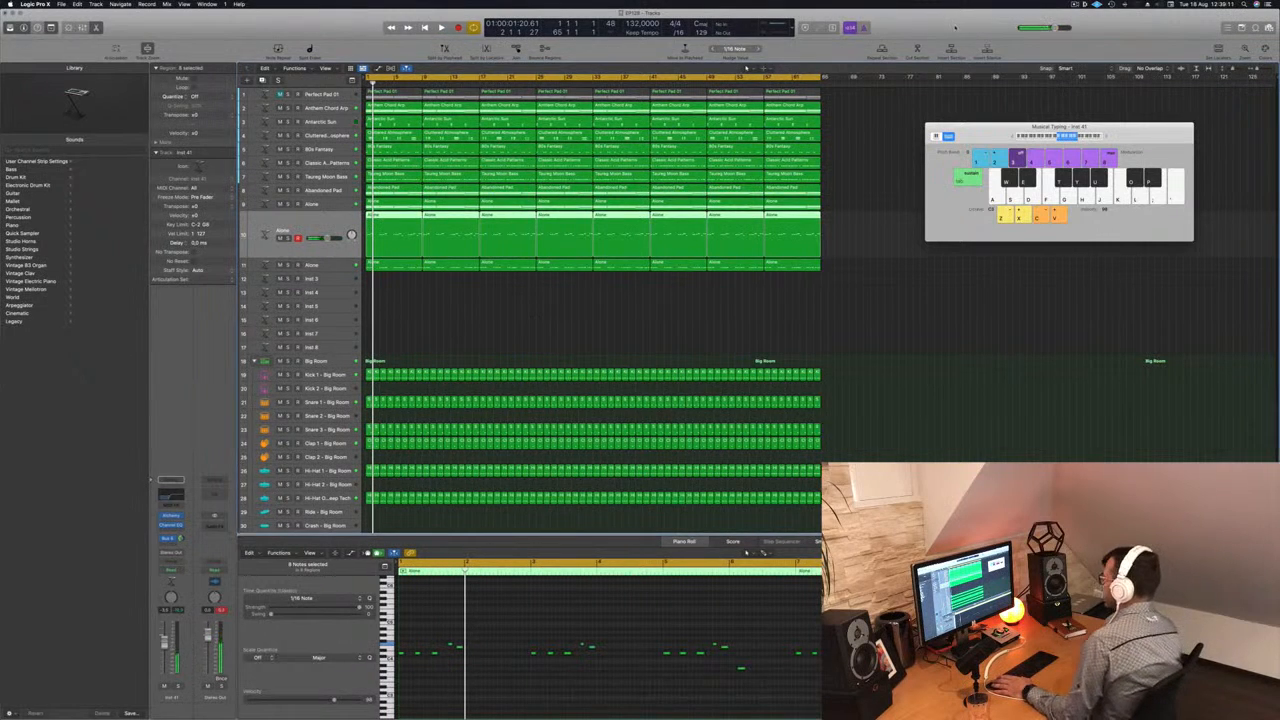
click(611, 321)
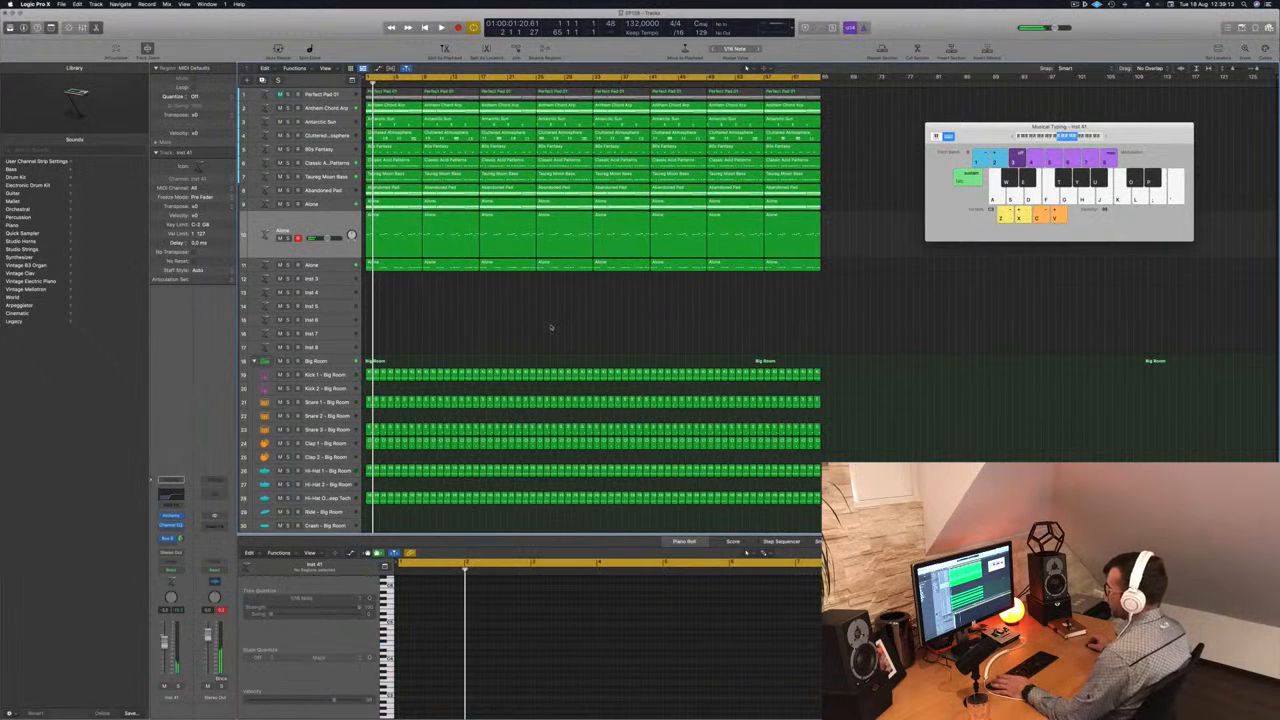
scroll(551, 326, down, 5)
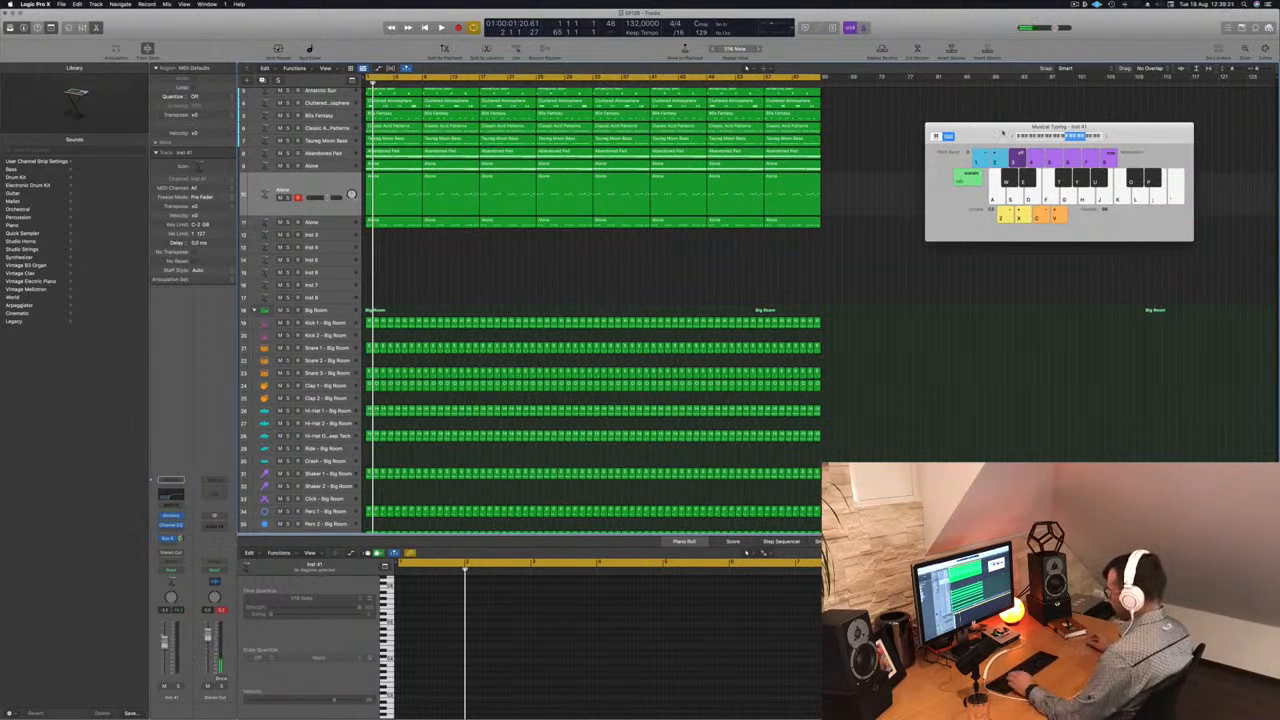
- Select the melodic channels from Anthem Chord Arp through the last Alone in the mixer and pull their faders fully down
key(super+k)
key(Return)
key(x)
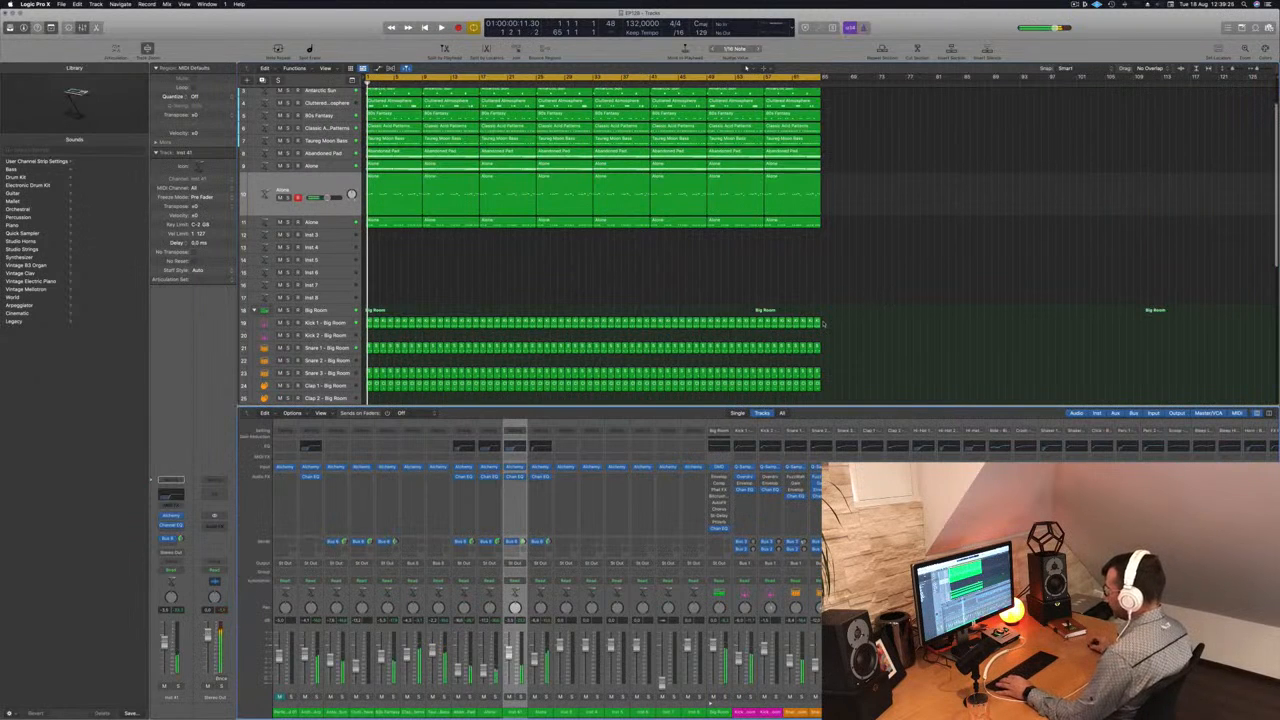
drag(541, 713, 284, 713)
click(279, 697)
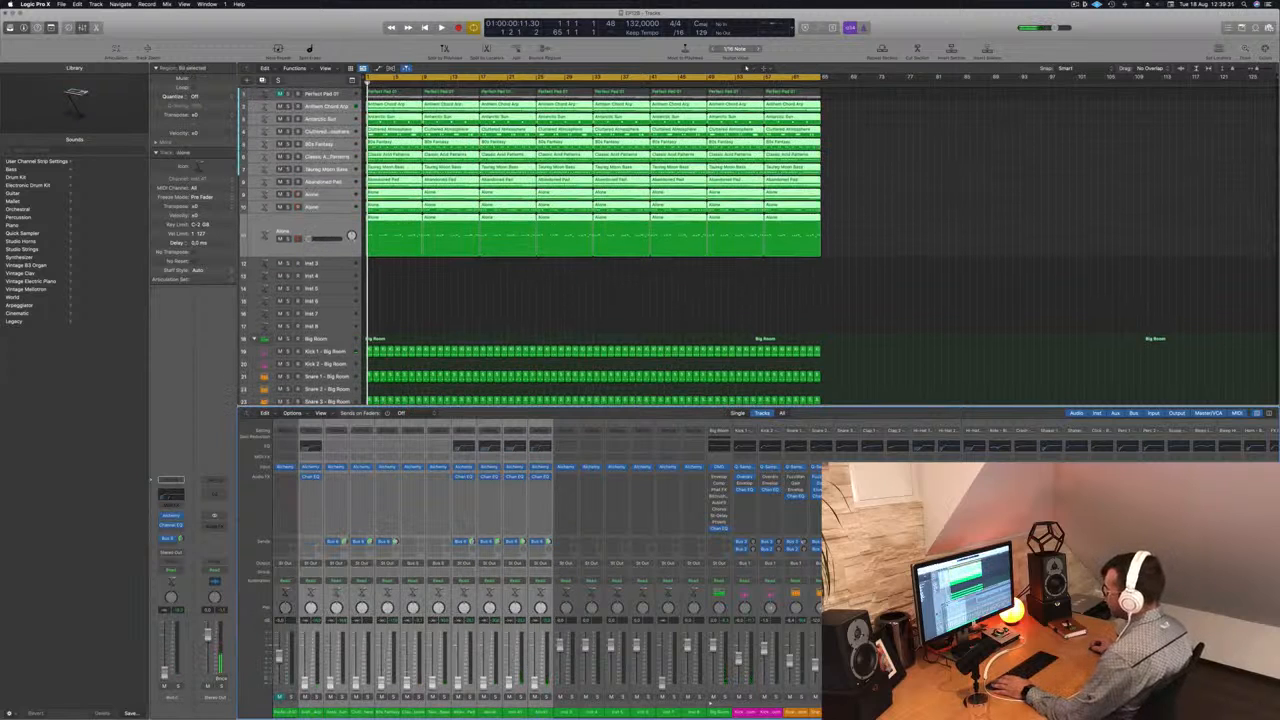
click(603, 316)
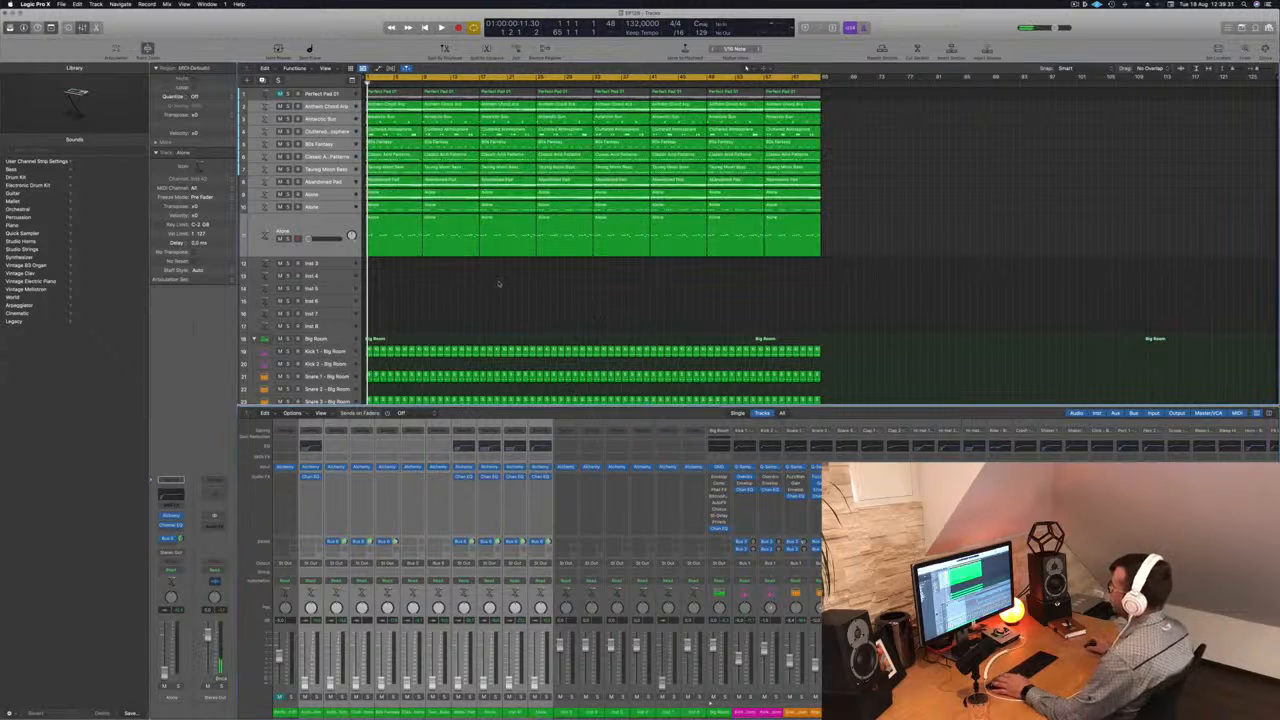
- Play the drums on their own and balance the volume of the Scoop - Big Room track
key(space)
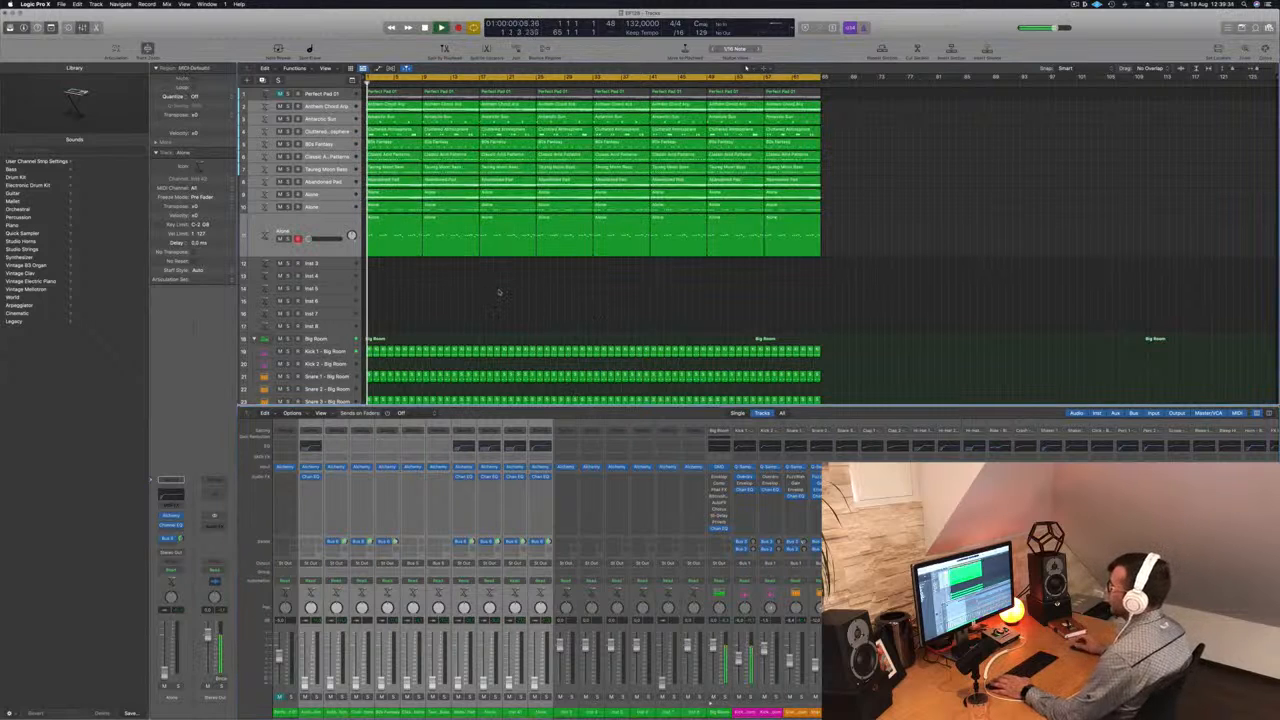
scroll(486, 303, down, 5)
scroll(489, 322, down, 4)
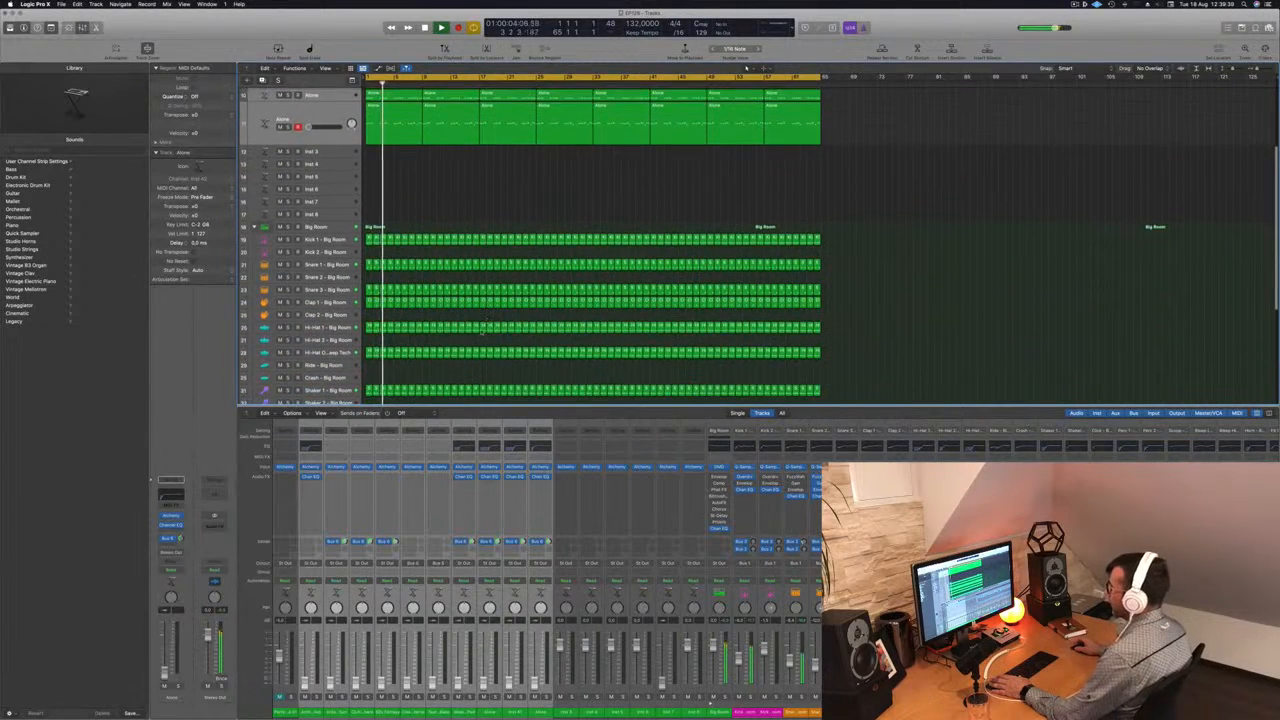
scroll(422, 368, down, 5)
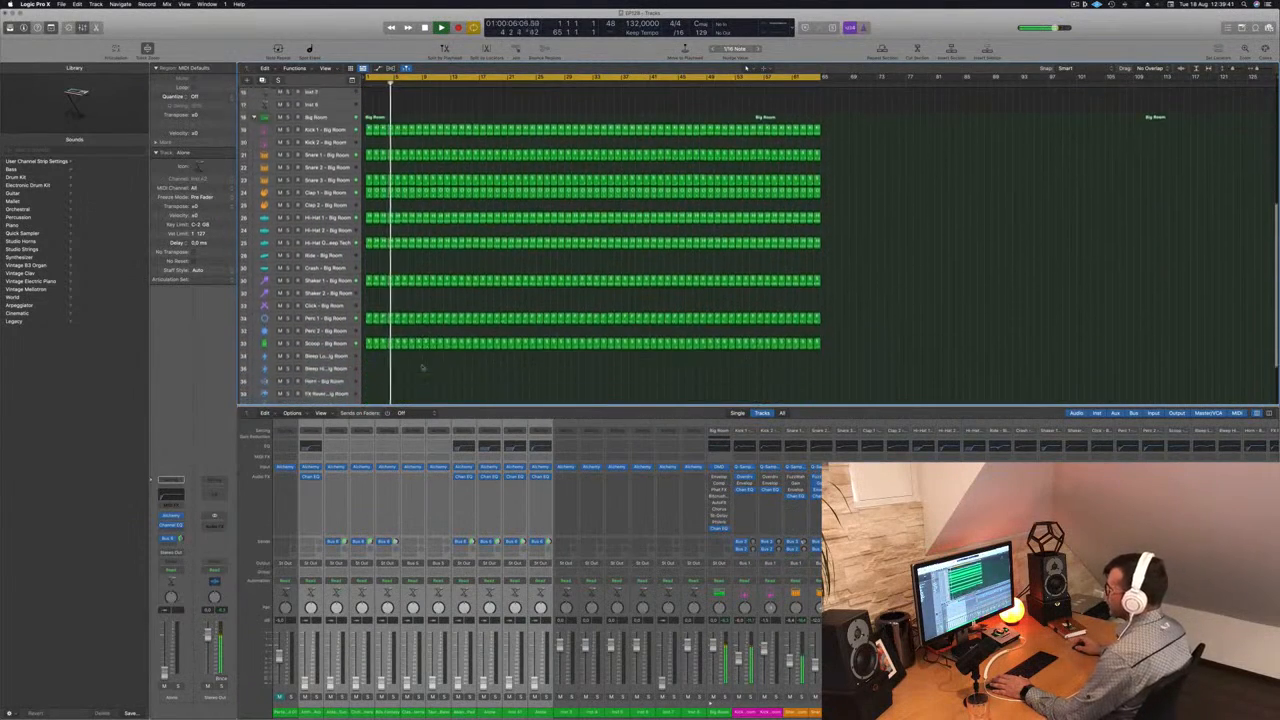
click(327, 292)
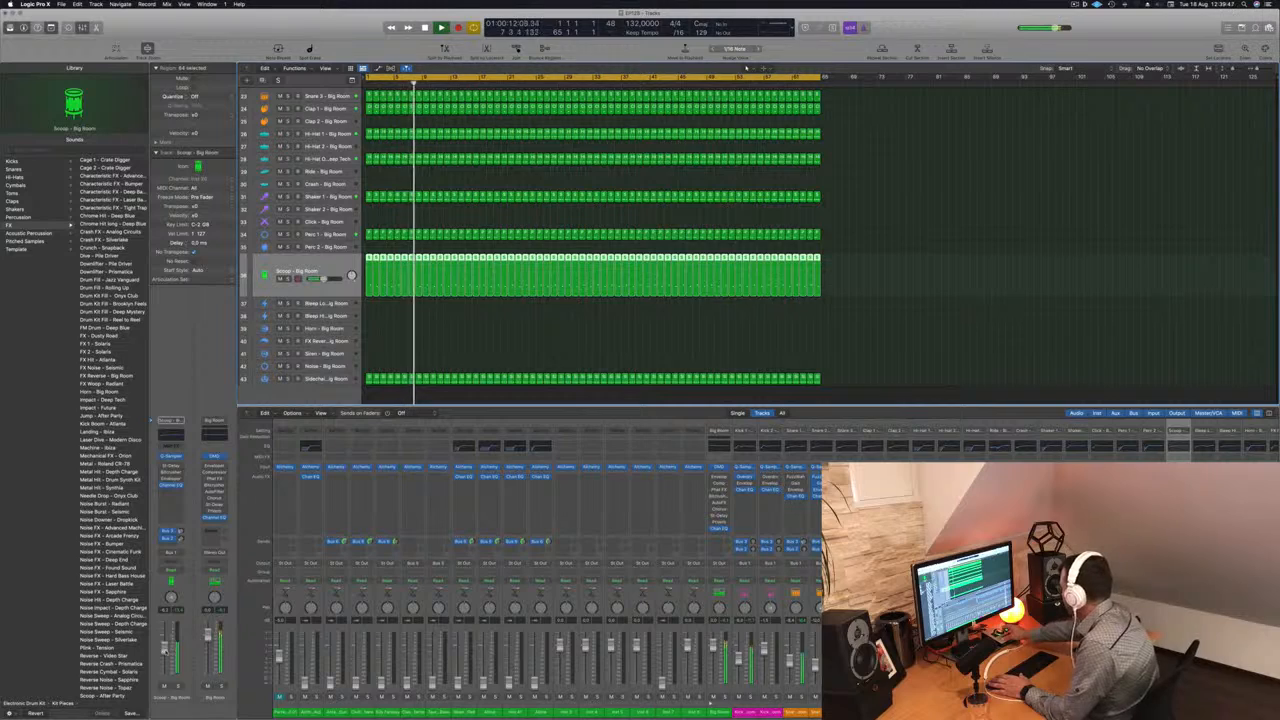
scroll(442, 259, up, 15)
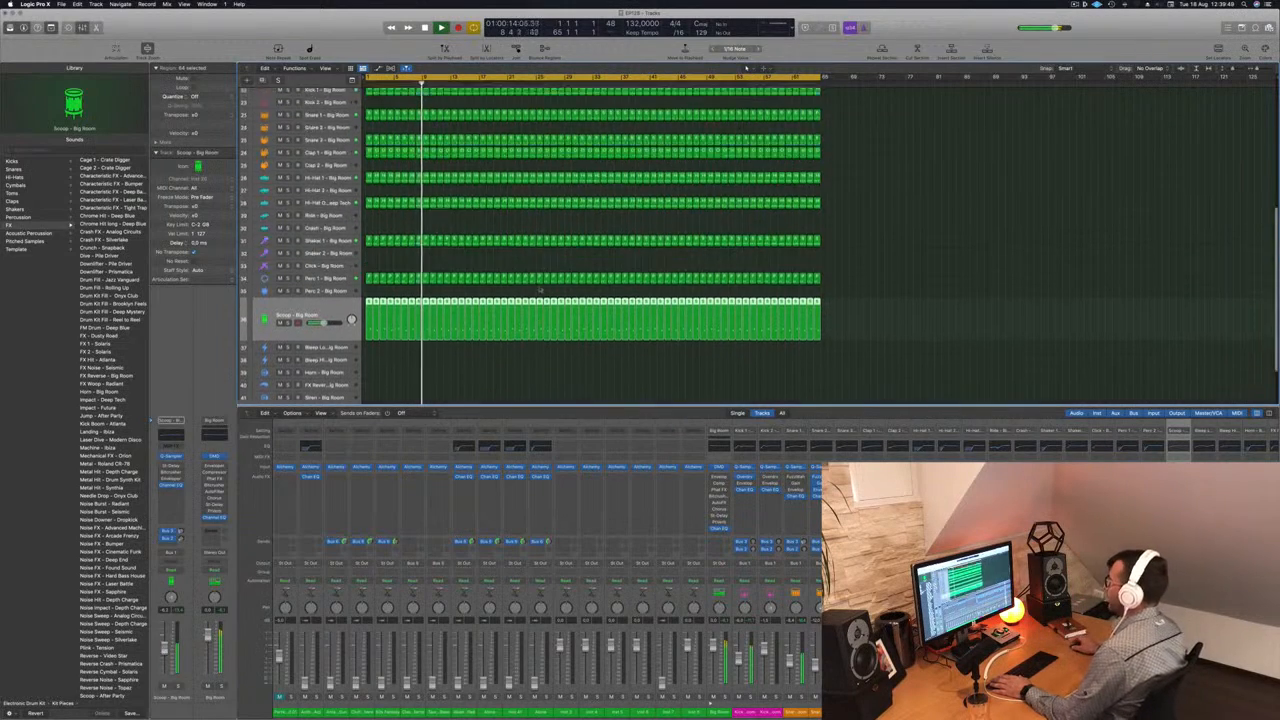
- Replay the arrangement from the start and bring the Taureg Moon Bass volume up against the drums
key(space)
key(Return)
key(space)
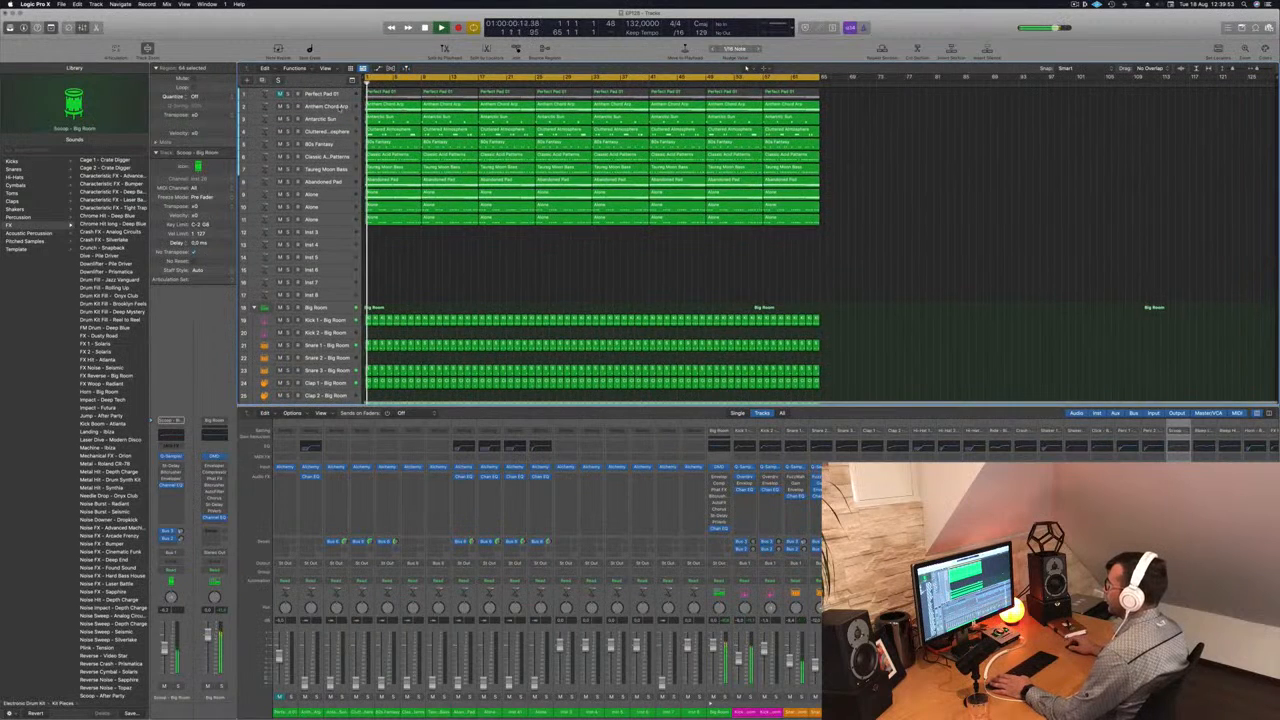
click(338, 106)
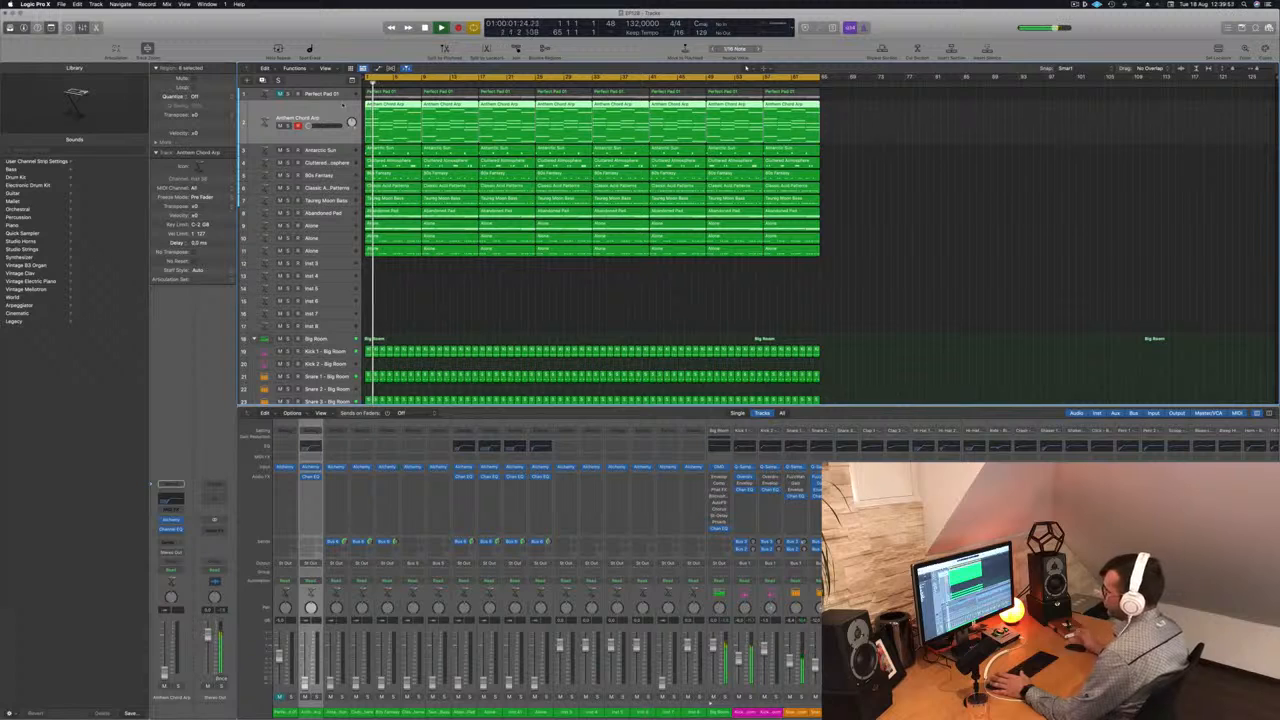
click(330, 200)
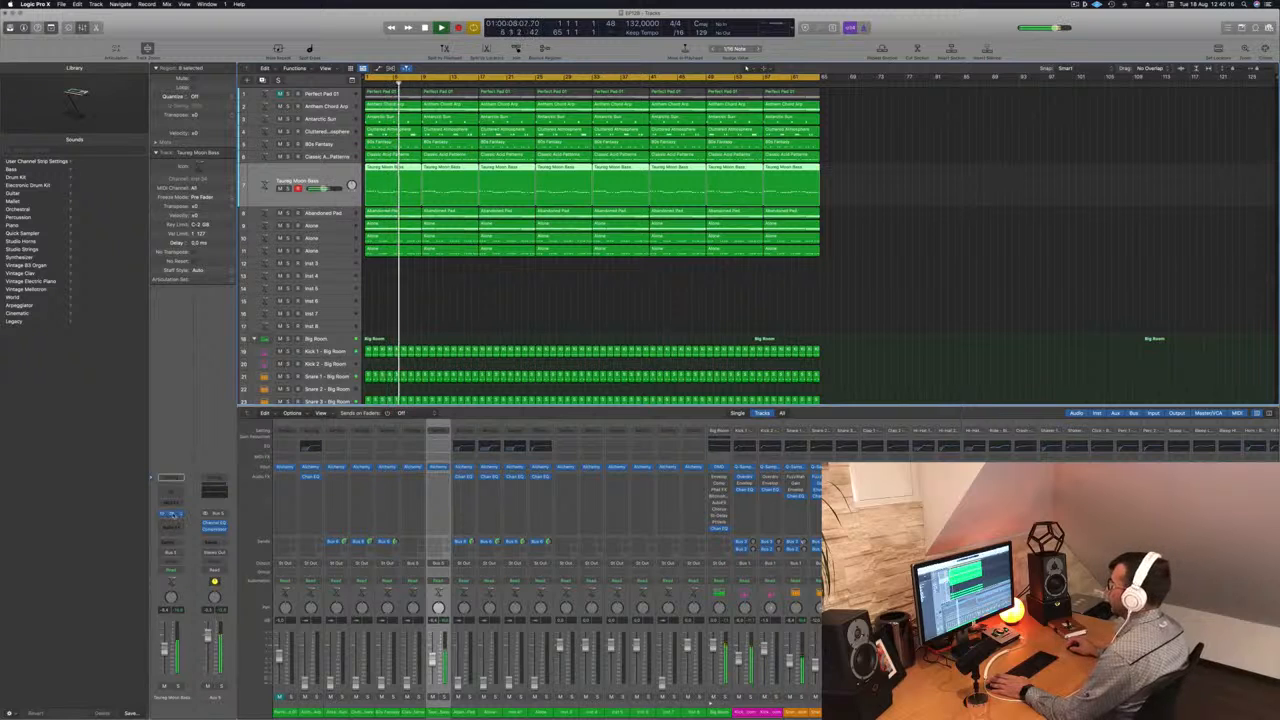
- Add a Channel EQ to Taureg Moon Bass, boost its low shelf at 84.5 Hz, and close the EQ
click(171, 513)
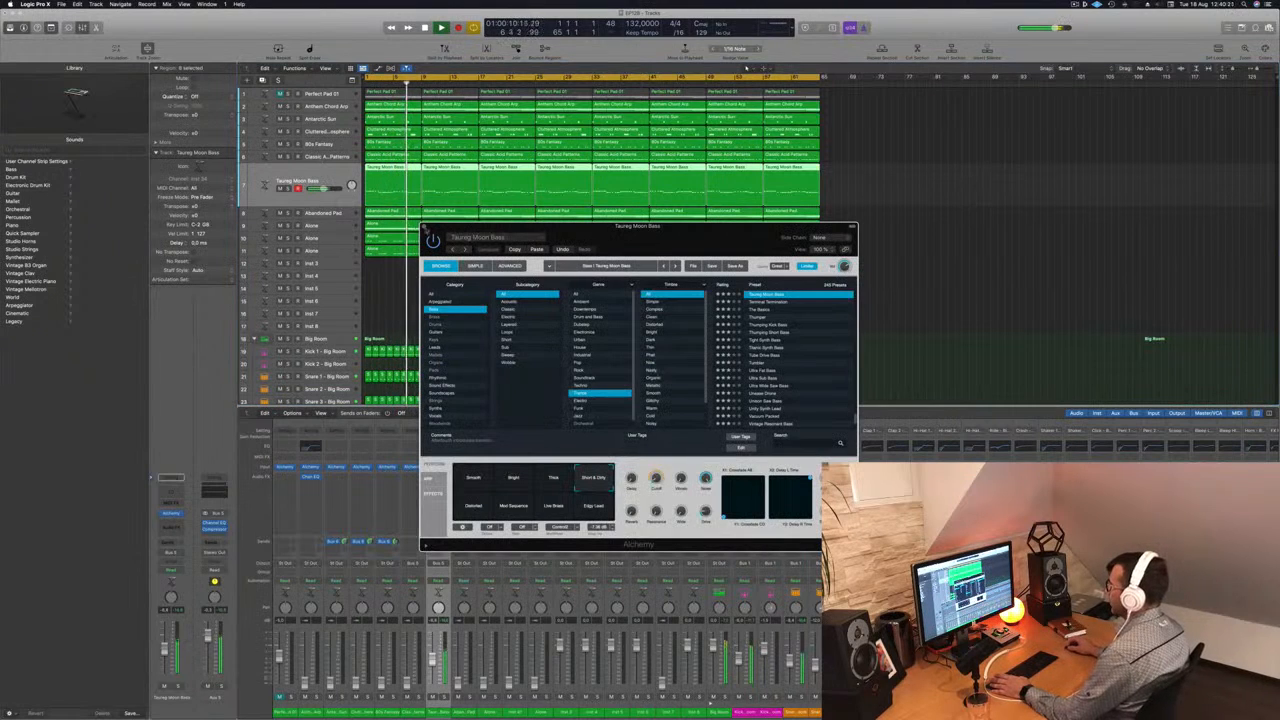
click(424, 227)
click(171, 490)
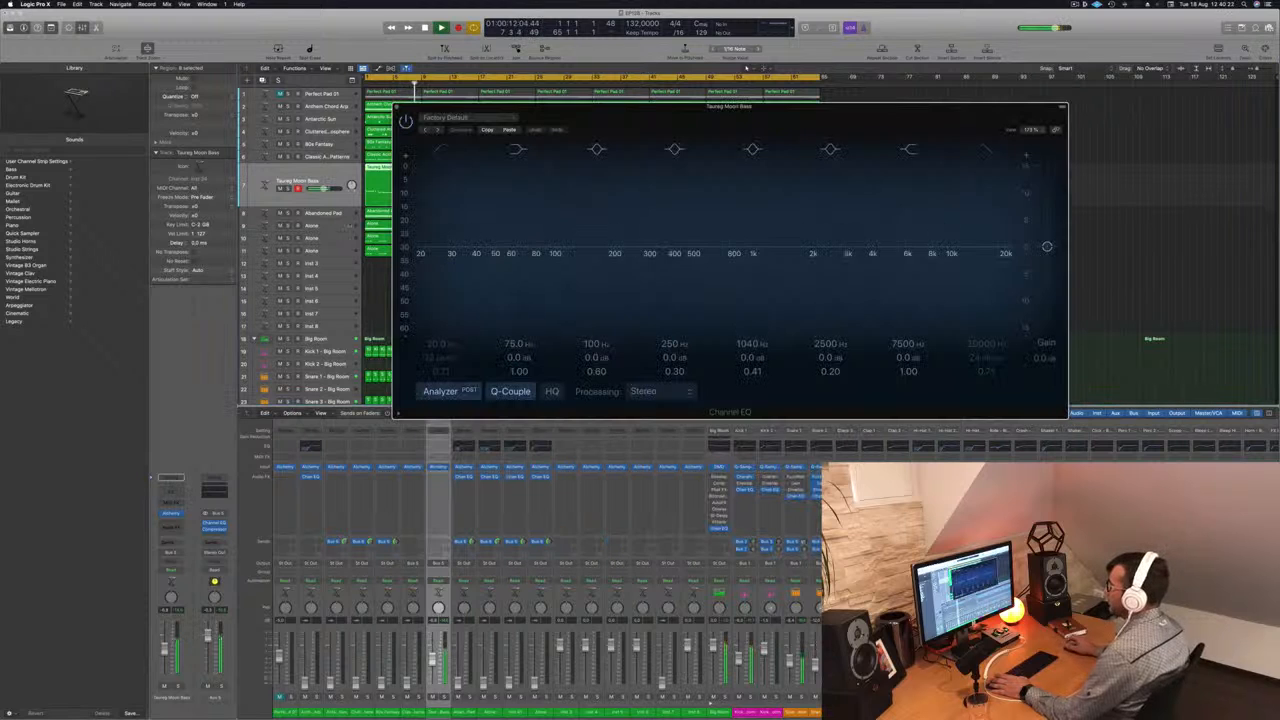
mouse_move(517, 357)
mouse_down()
mouse_move(516, 322)
mouse_move(518, 337)
mouse_up()
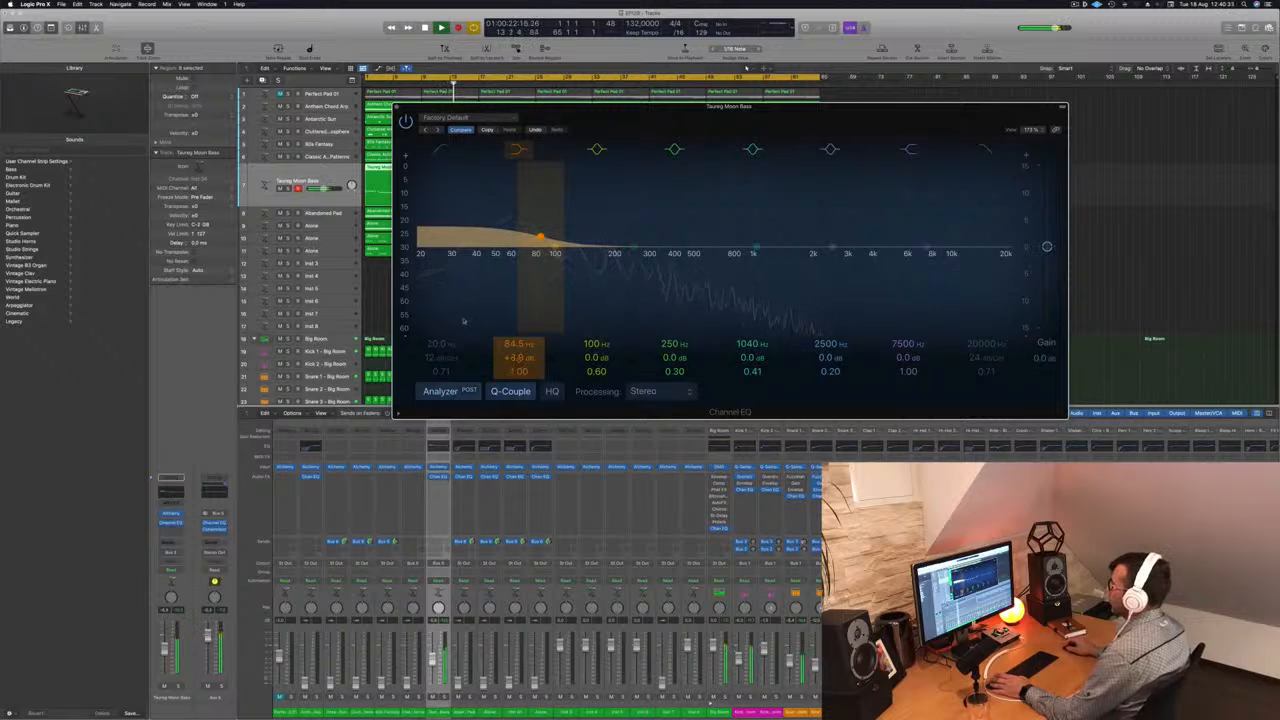
click(396, 107)
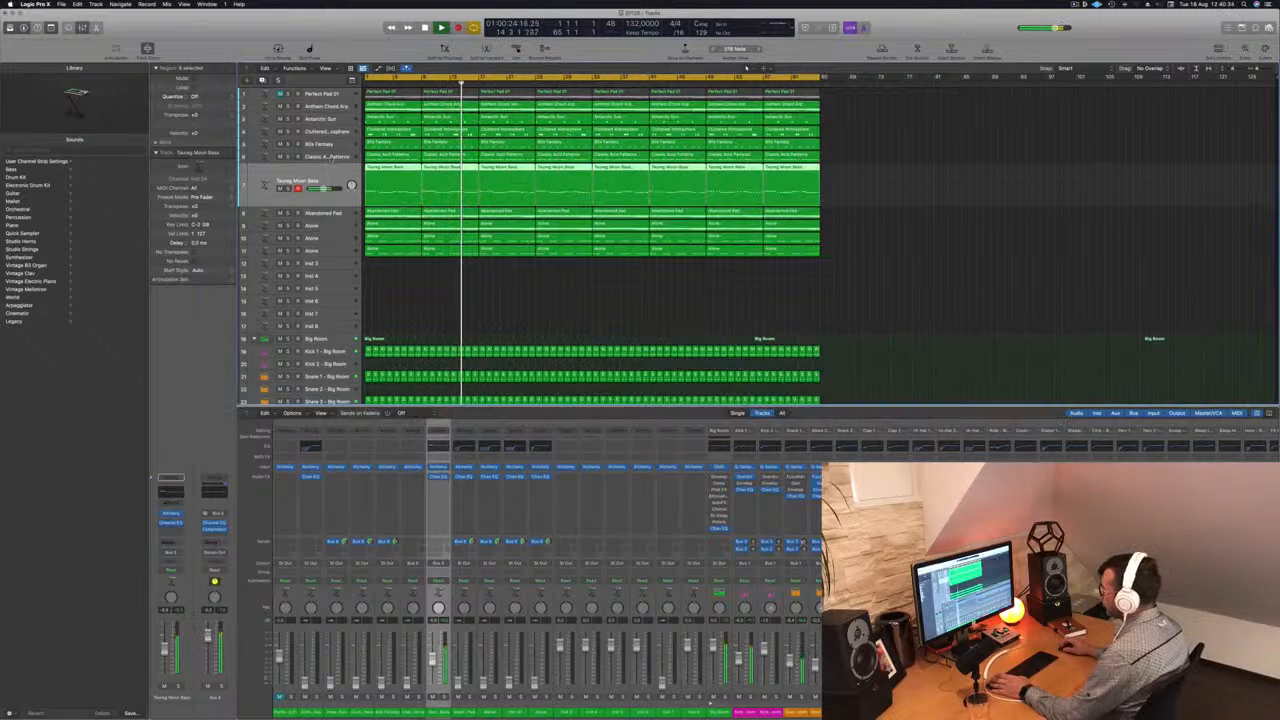
- Bring up the Classic Acid Patterns volume and reorder the tracks so both basses sit directly below Perfect Pad 01
key(Up)
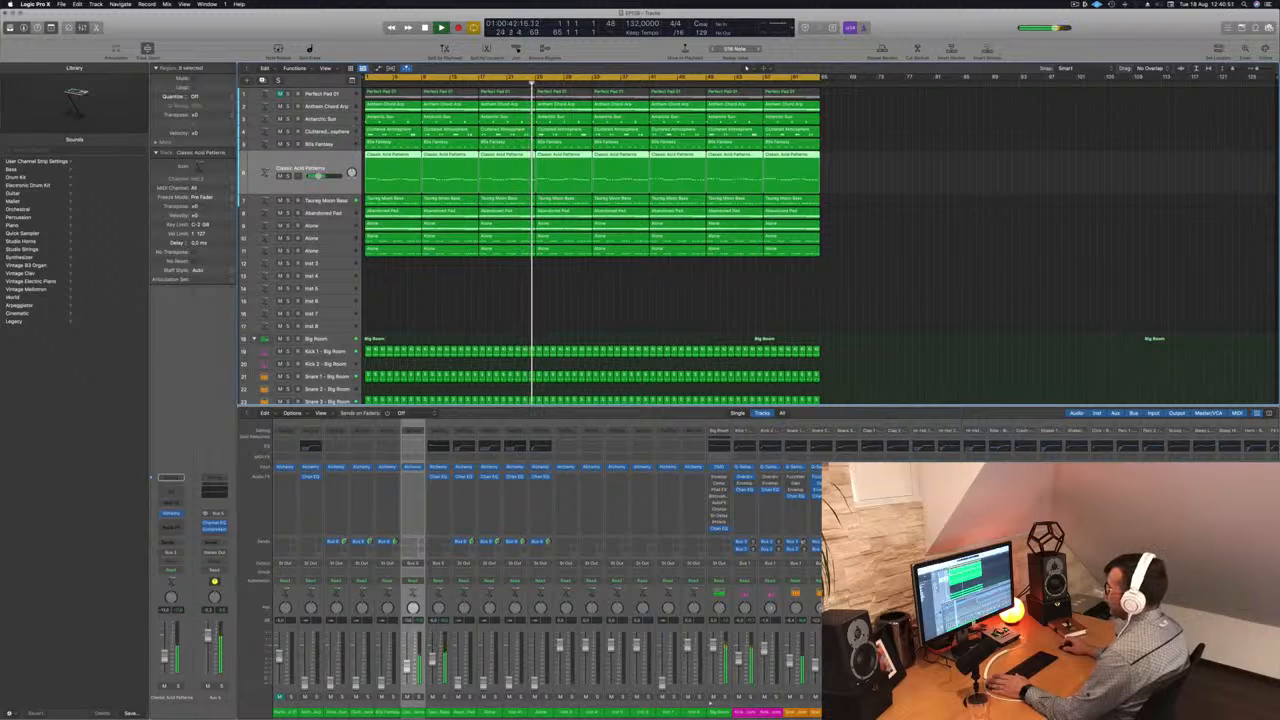
drag(326, 145, 325, 229)
drag(326, 108, 325, 246)
drag(334, 108, 338, 200)
drag(348, 107, 347, 207)
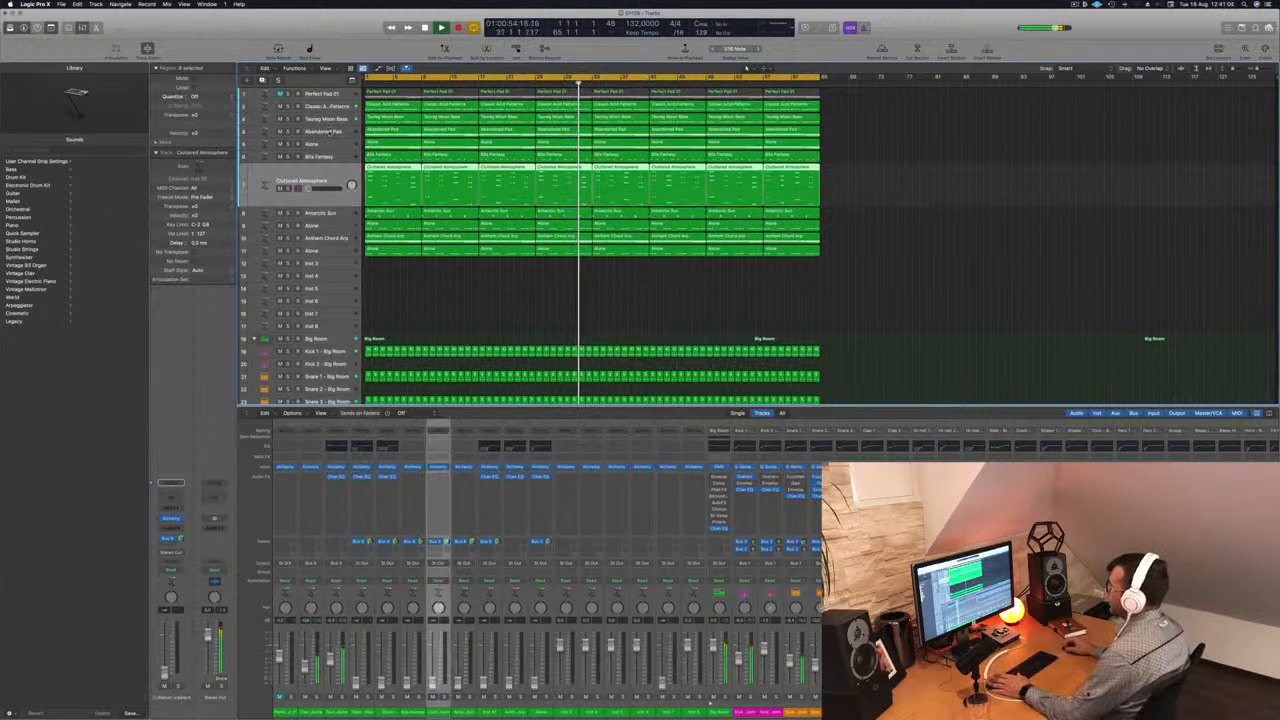
- Try bringing up the Alone chord track below Abandoned Pad at a low volume during playback
click(331, 134)
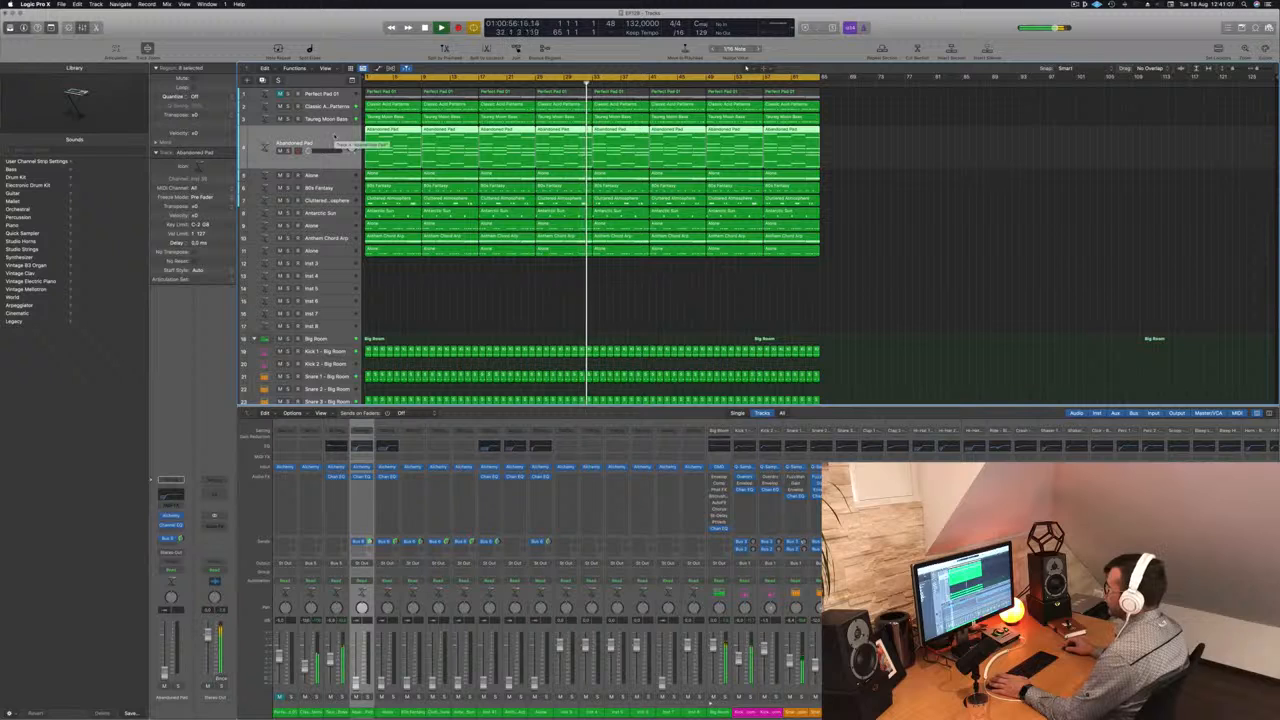
click(331, 175)
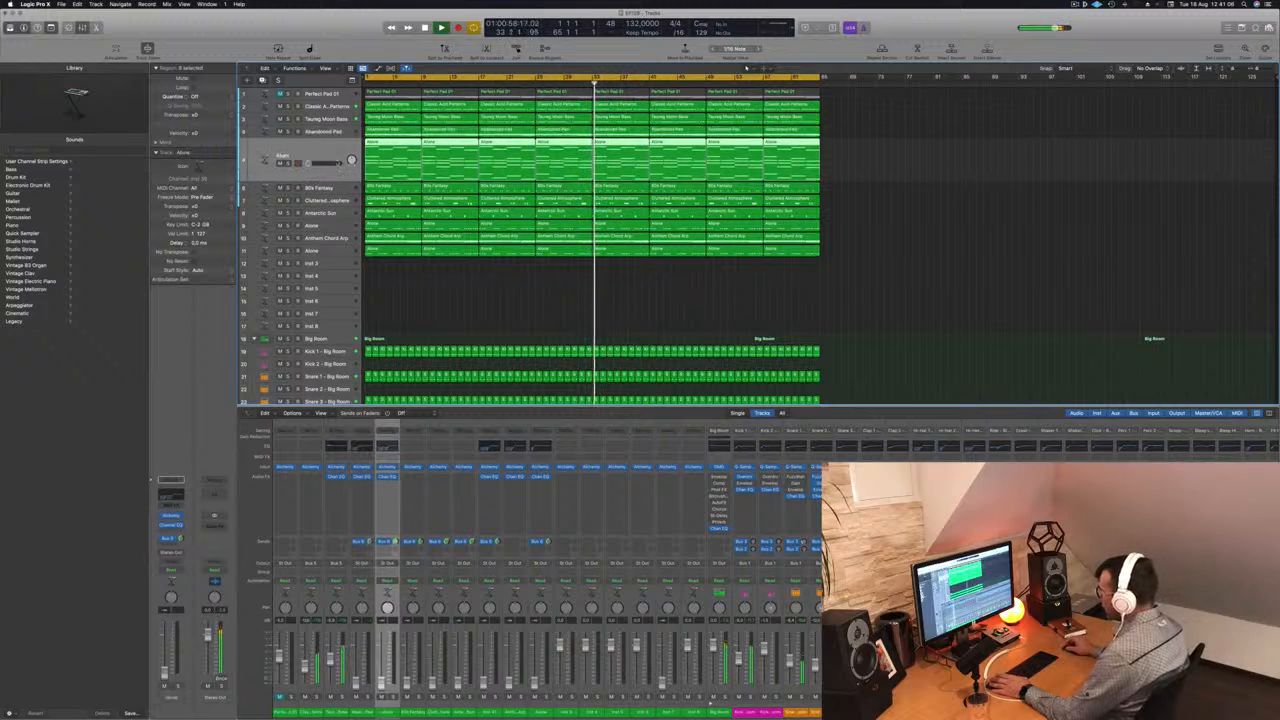
drag(309, 163, 314, 163)
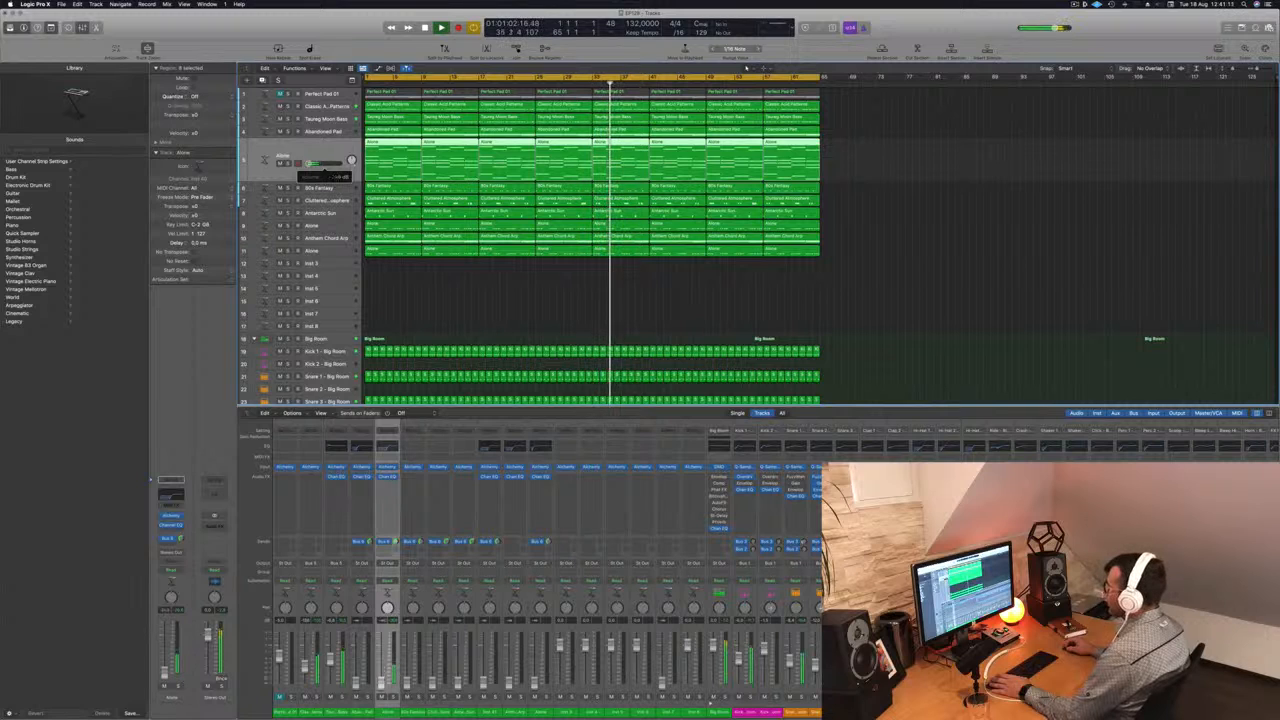
- Raise the 80s Fantasy volume in the mix and move the track directly below Taureg Moon Bass
key(Down)
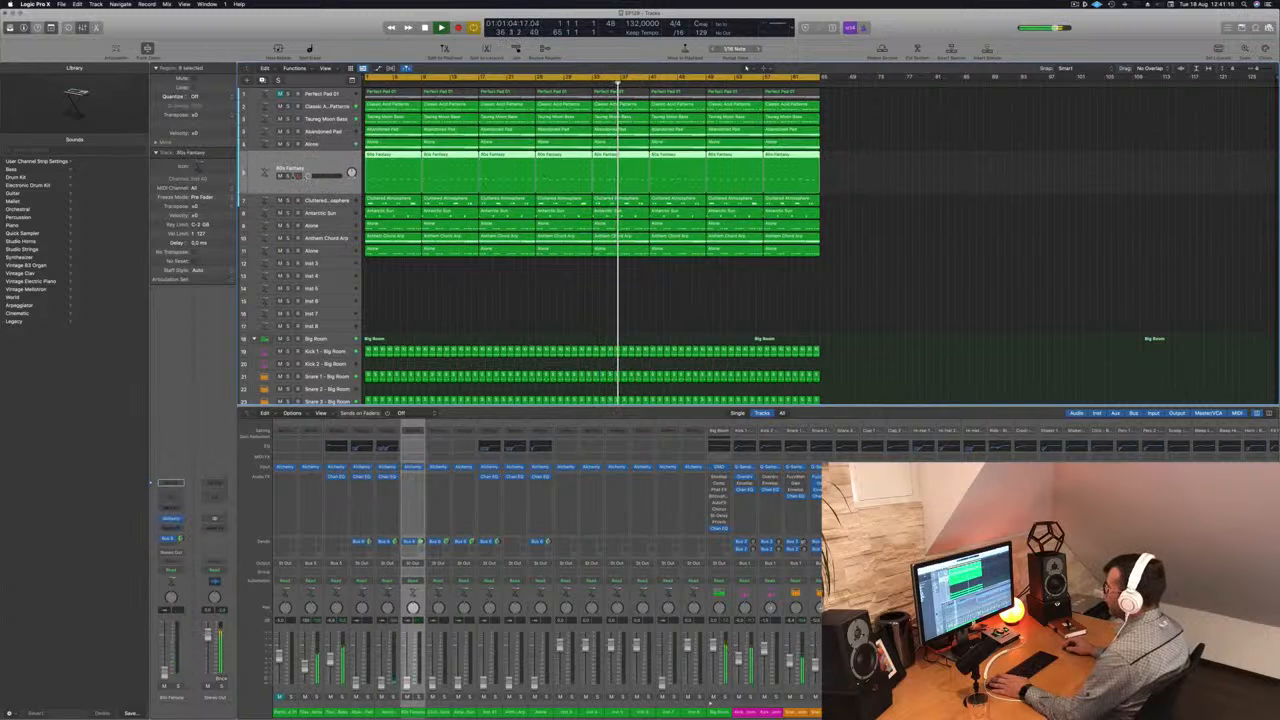
drag(309, 176, 337, 137)
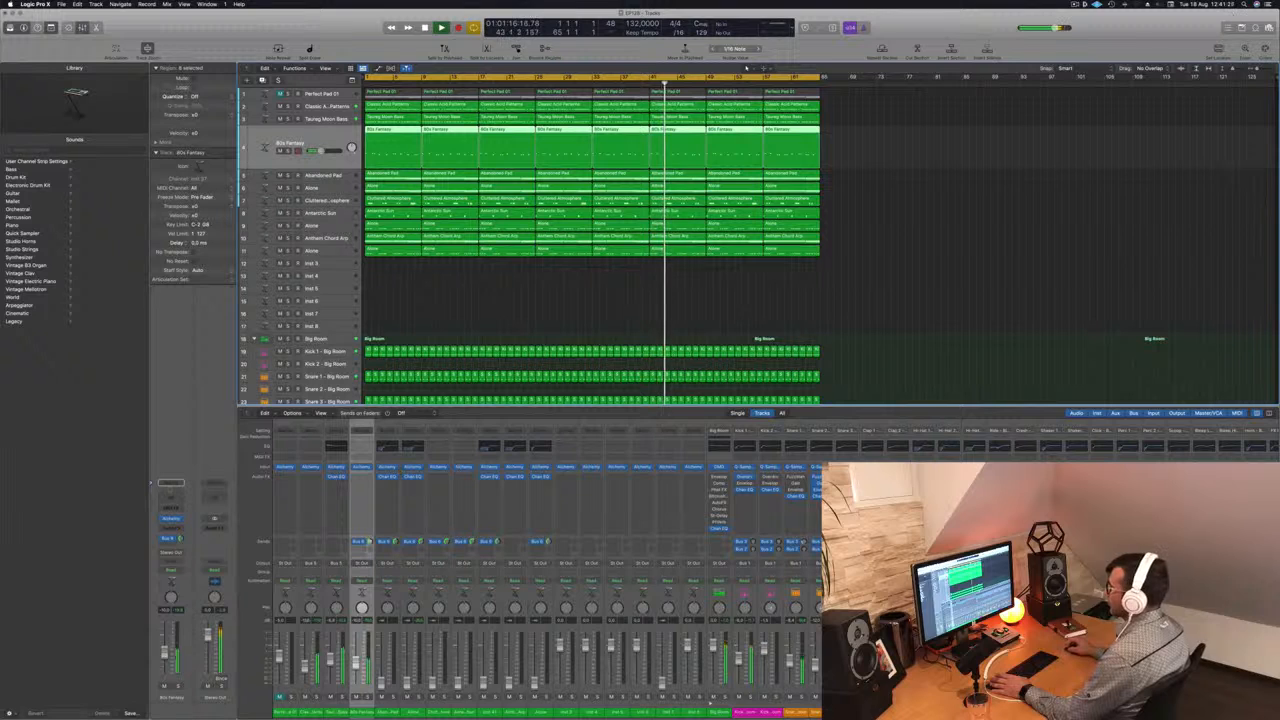
- Add a Channel EQ to 80s Fantasy with a low cut just above 200 Hz, and close the EQ
click(361, 446)
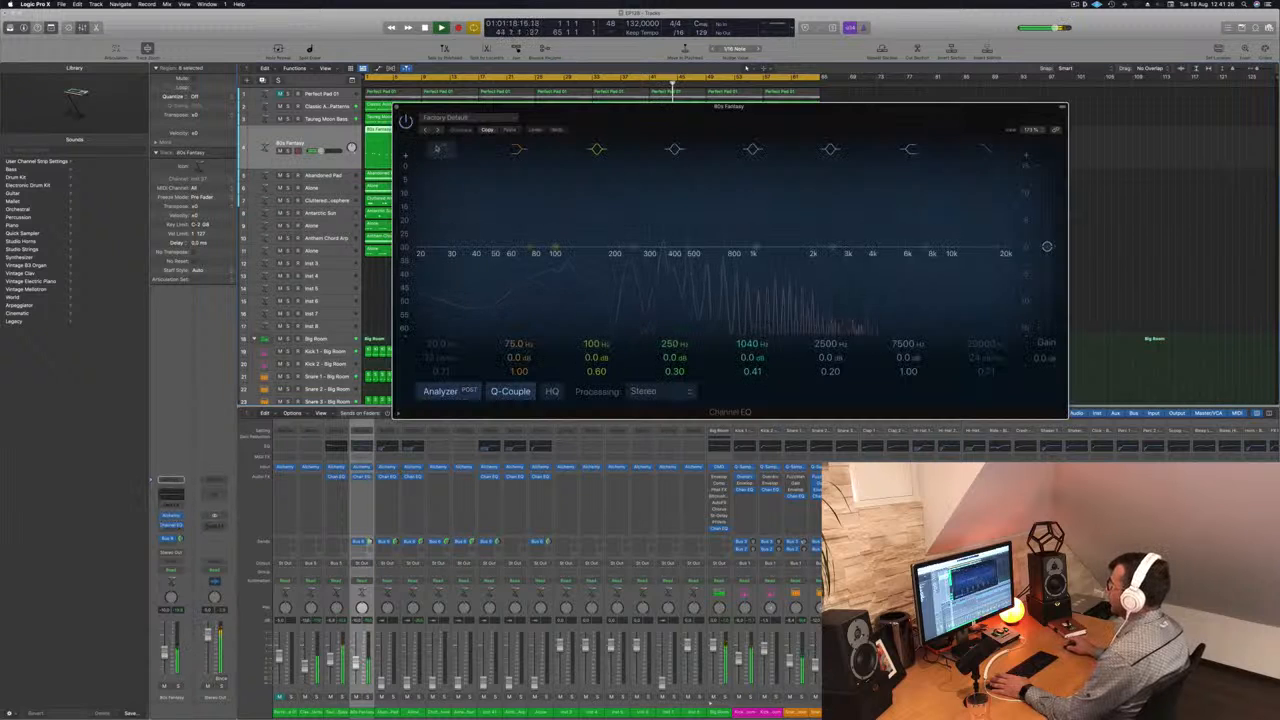
click(440, 149)
drag(436, 218, 615, 228)
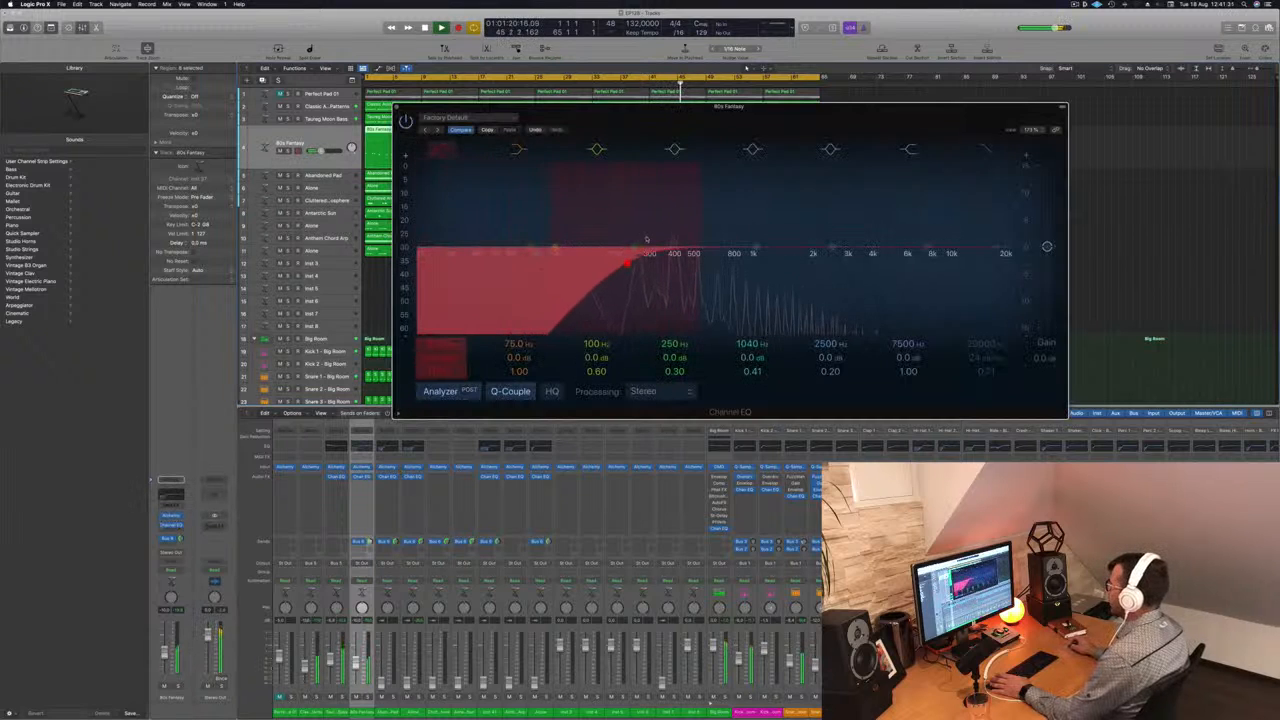
click(397, 107)
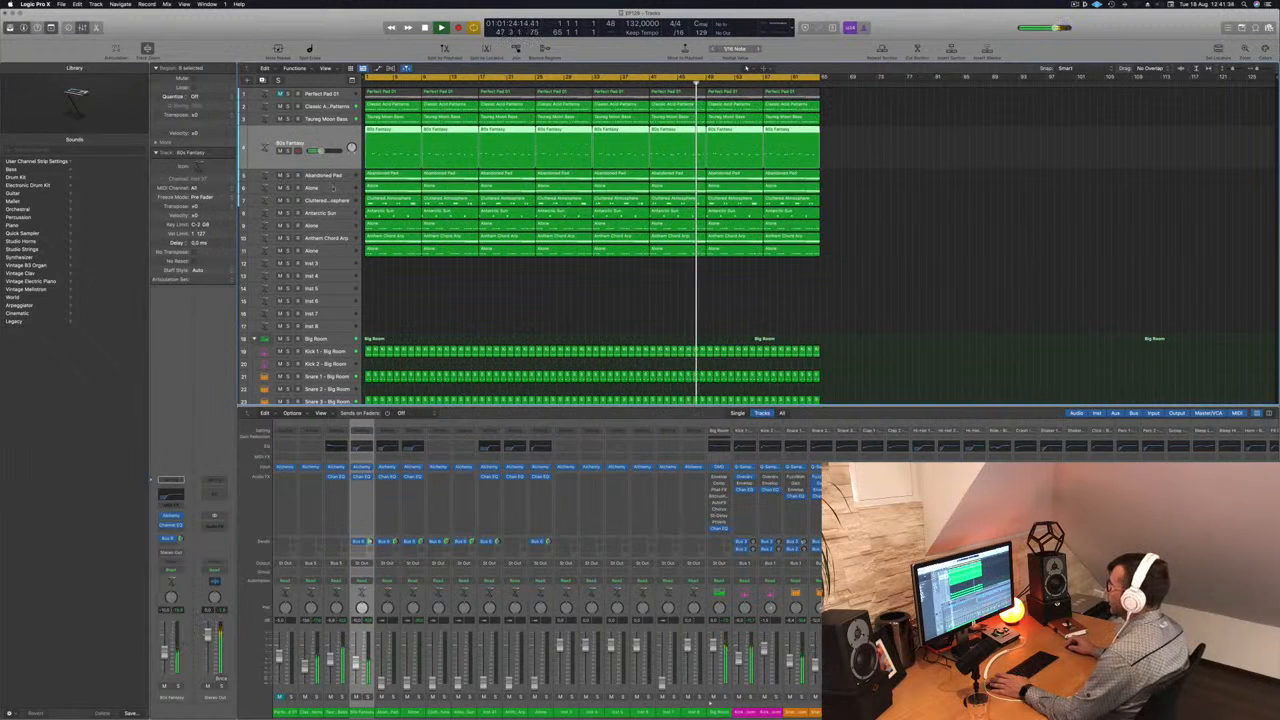
- Try the Alone chord track and the Abandoned Pad at low volumes against the playing mix
key(Down)
key(Down)
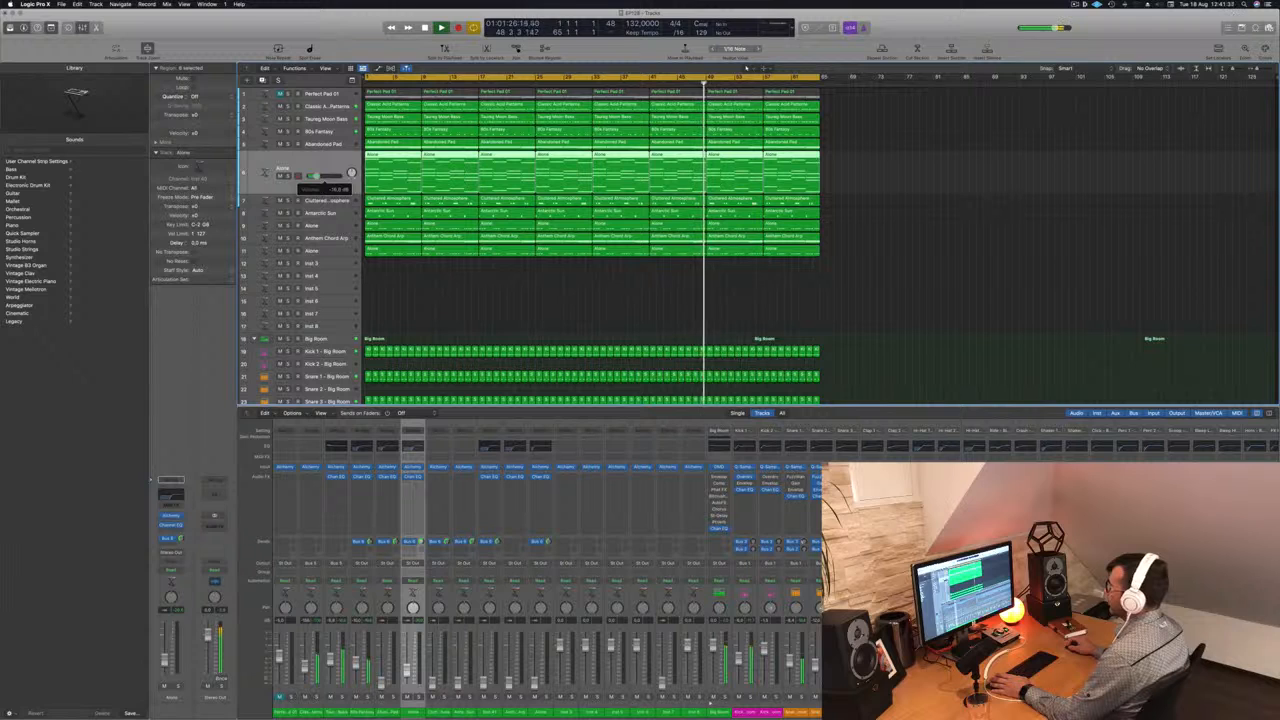
key(Up)
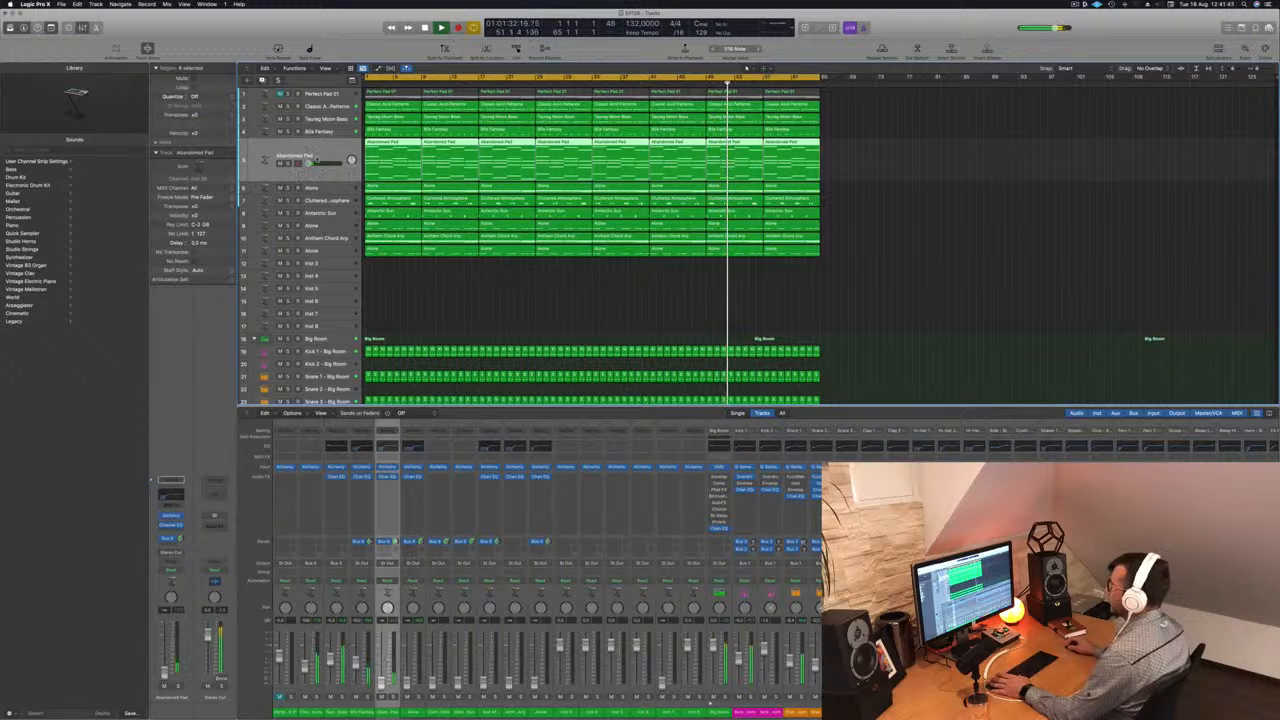
- Bring up the Anthem Chord Arp volume and move the track directly below 80s Fantasy
click(321, 227)
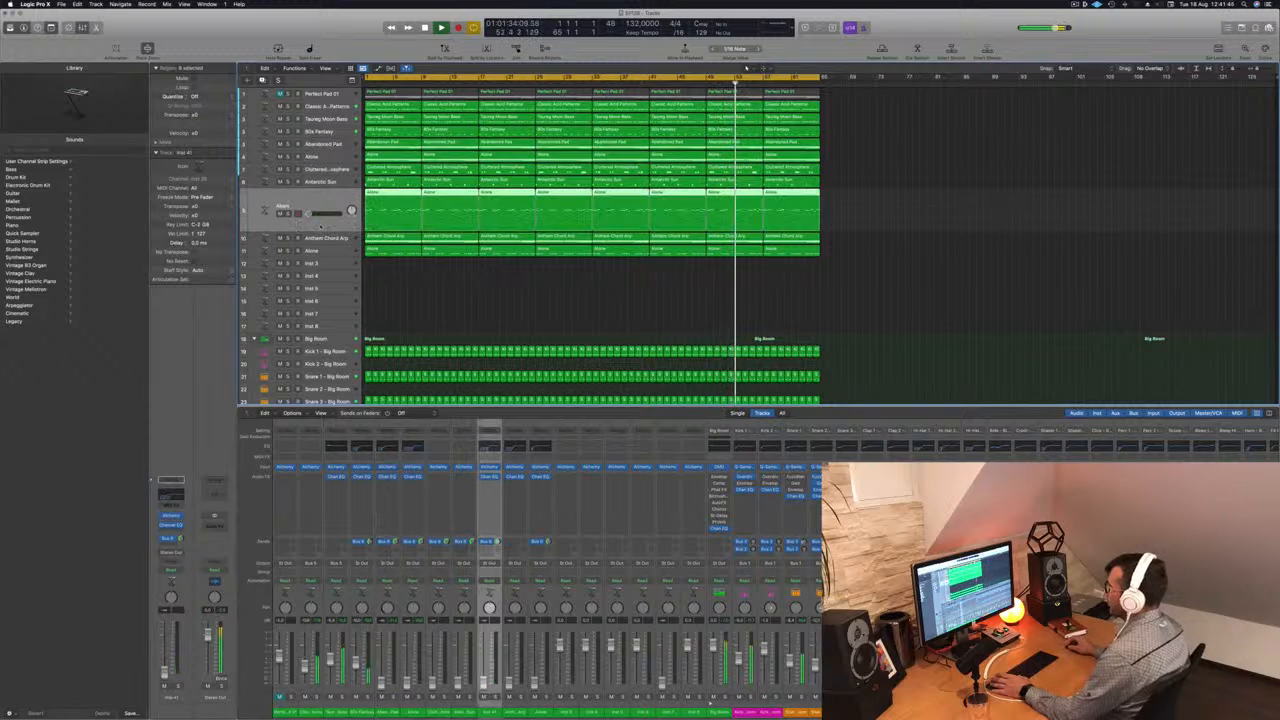
drag(315, 214, 318, 163)
click(305, 236)
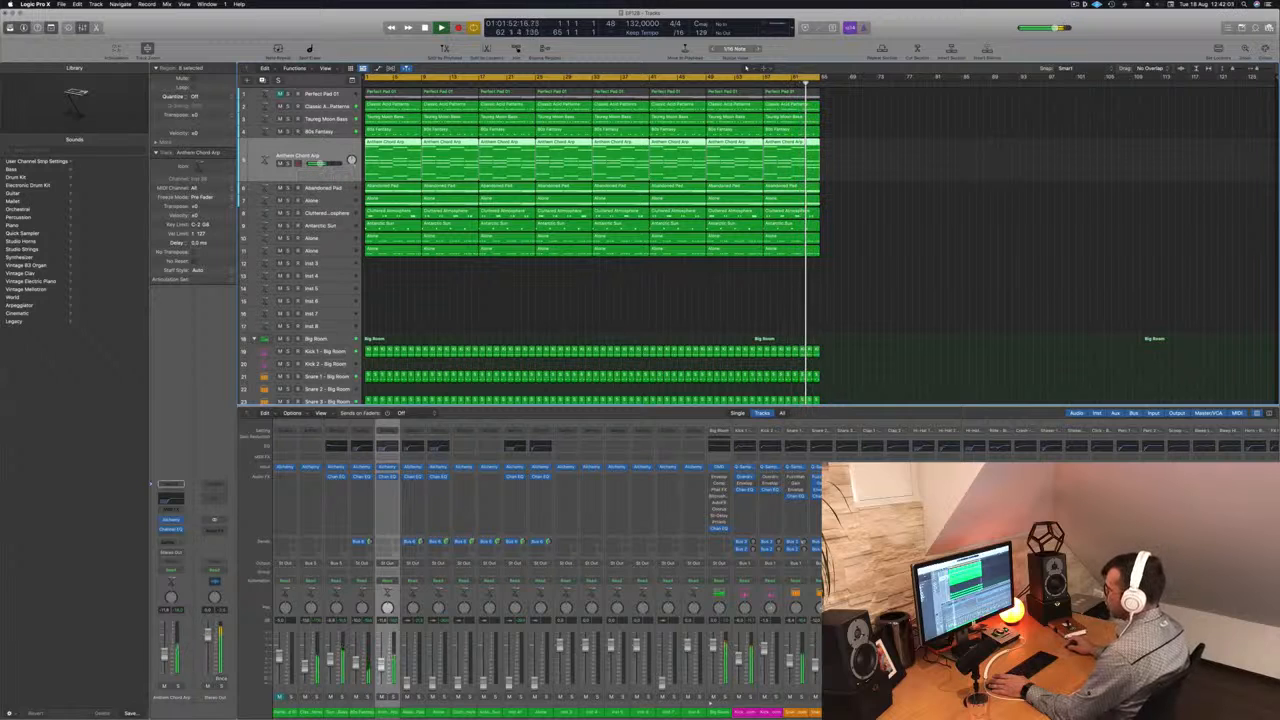
- Add a Compressor to Anthem Chord Arp with its side chain set to Sidechain Trigger - Big Room (Inst 33), and close it
click(171, 528)
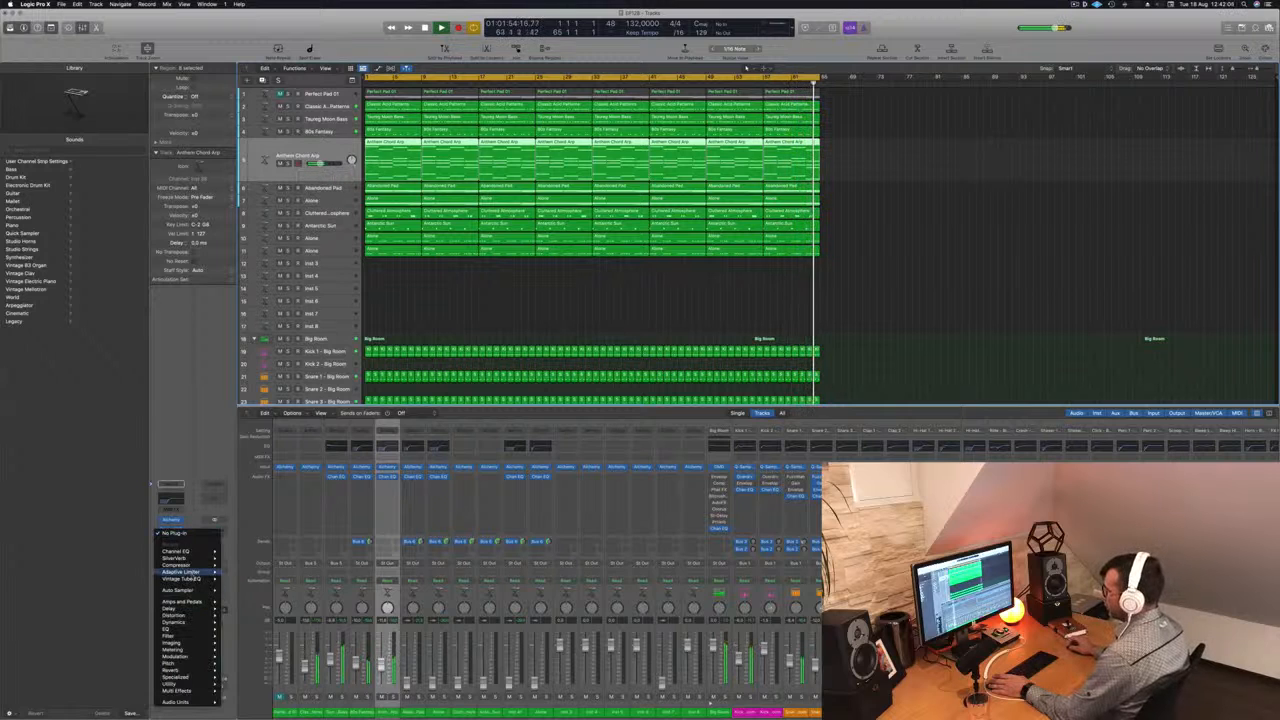
click(176, 565)
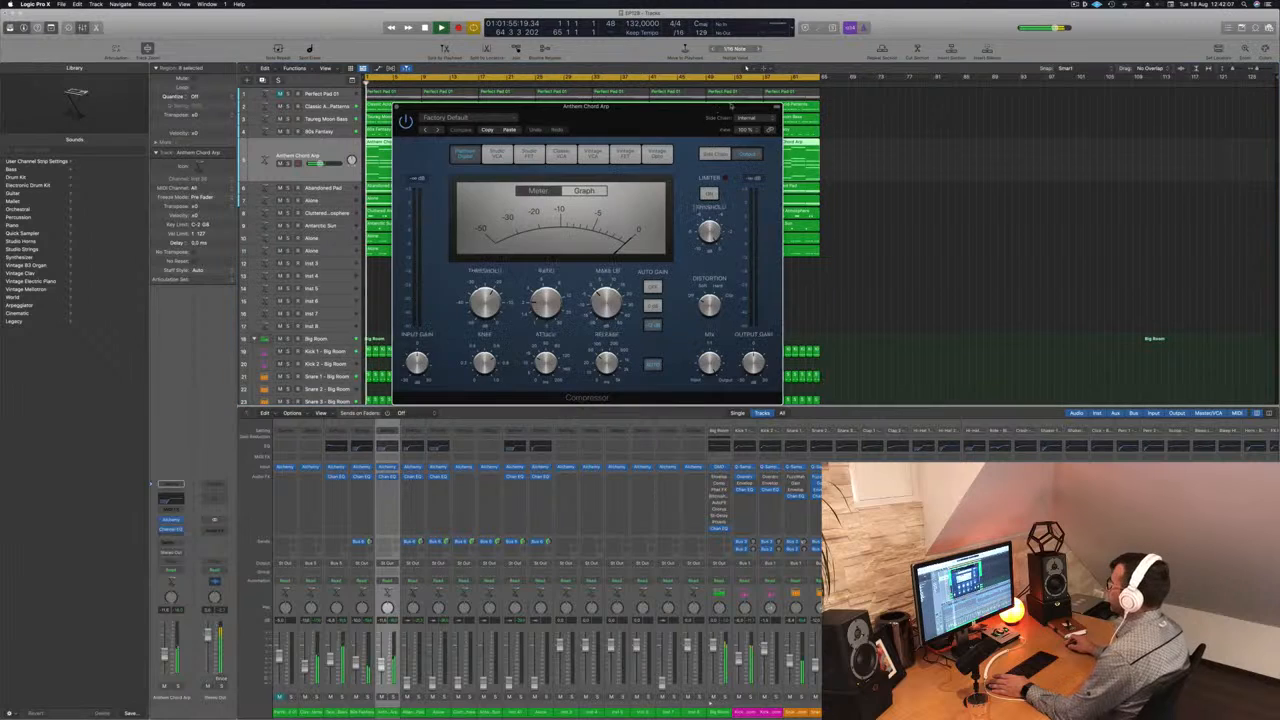
click(746, 118)
mouse_move(754, 143)
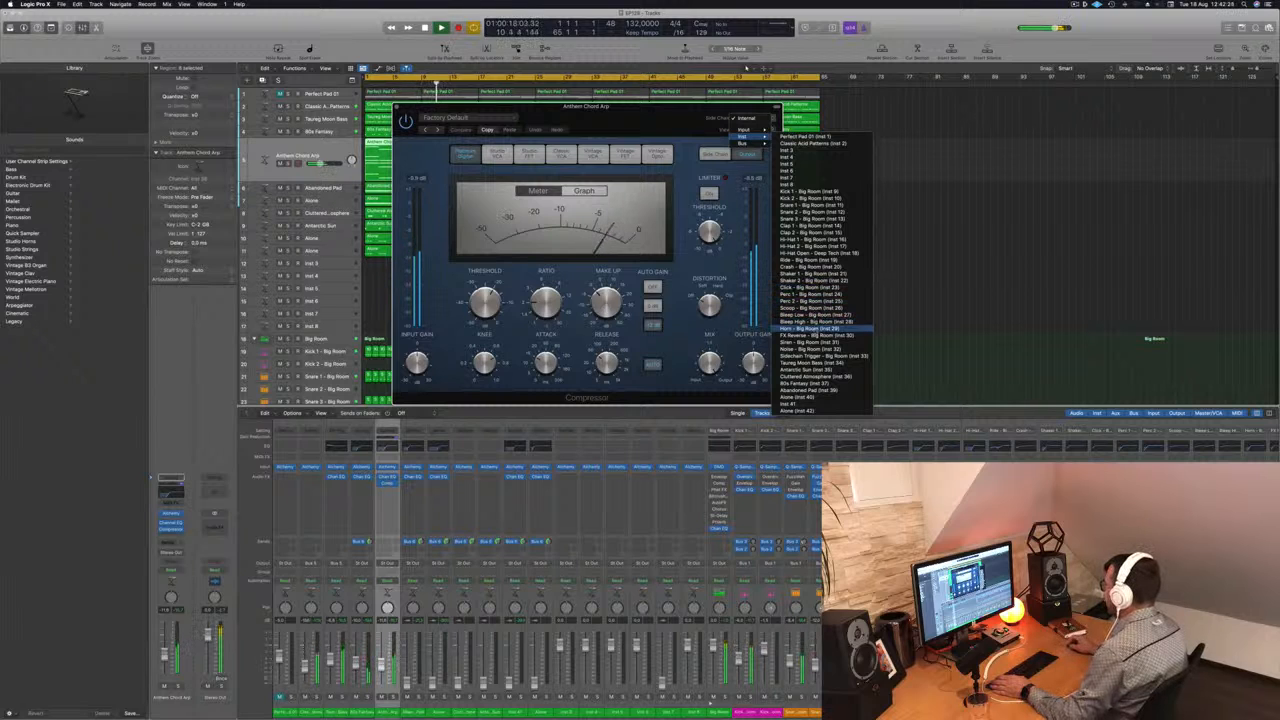
click(820, 356)
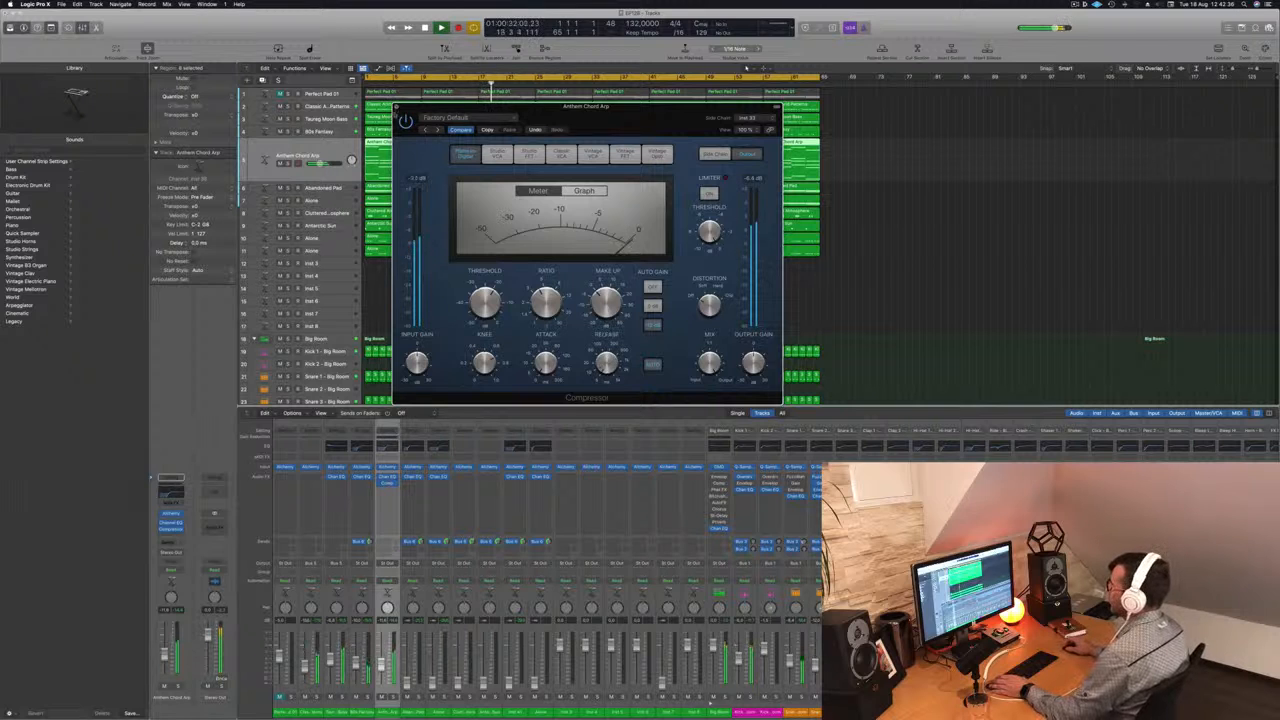
key(super+w)
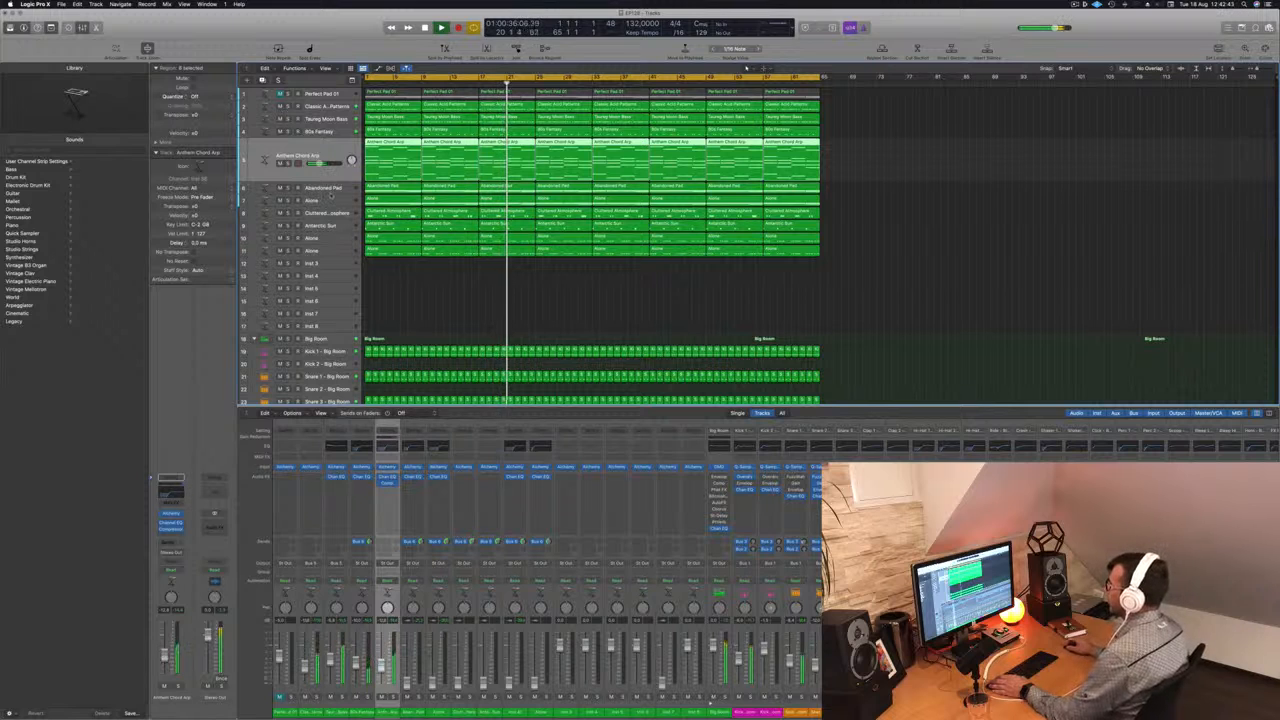
- Bring up the Antarctic Sun volume and move the track directly below Anthem Chord Arp
click(329, 227)
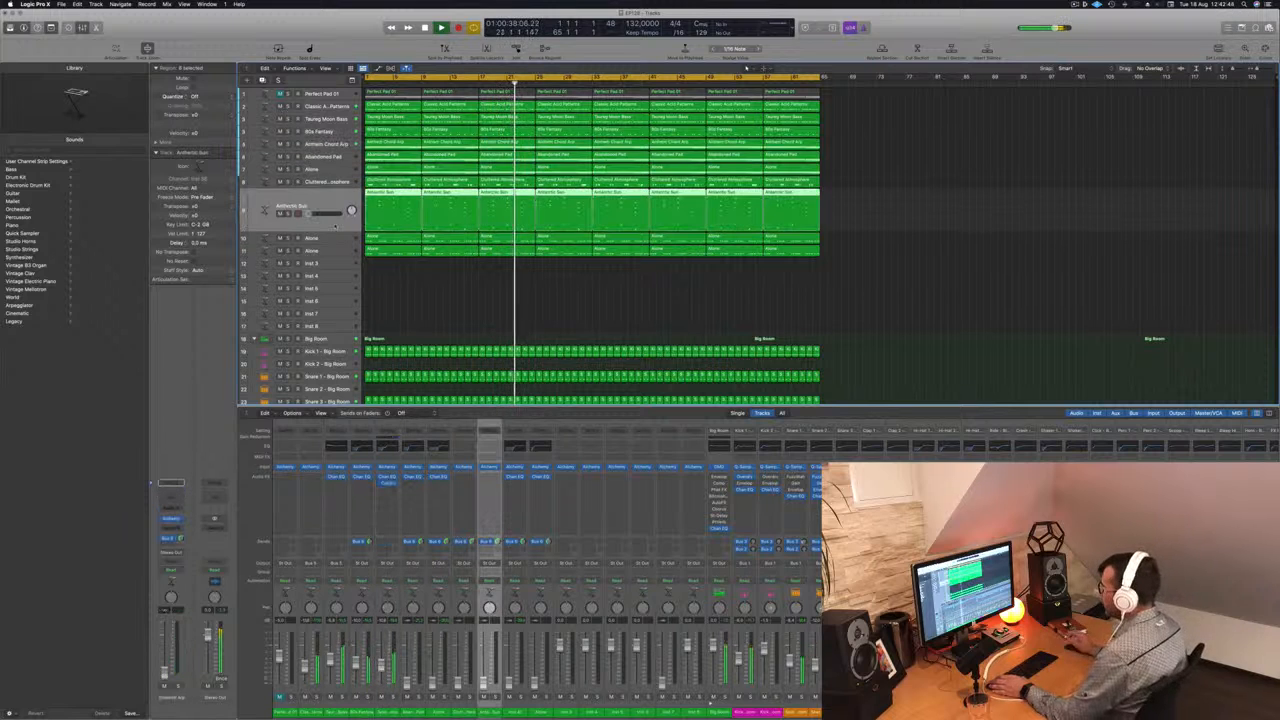
drag(334, 226, 342, 170)
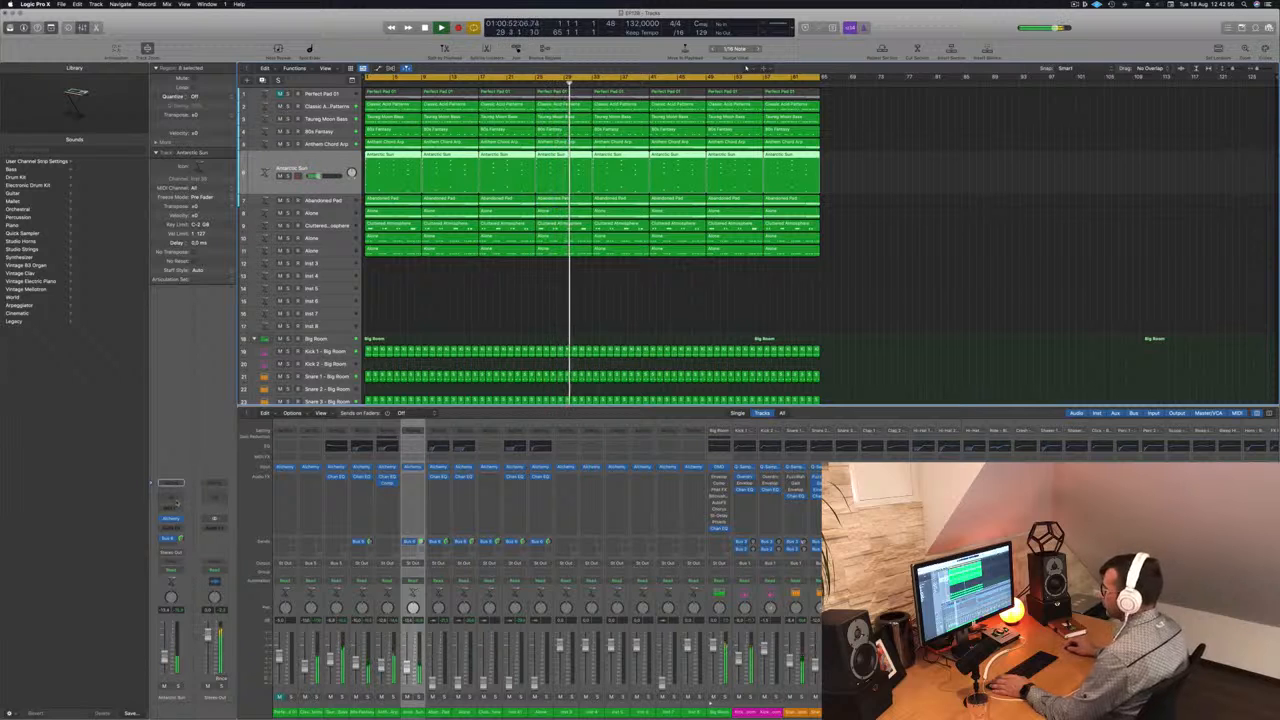
- Add a Channel EQ to Antarctic Sun with an 18 dB/Oct low cut at 132 Hz, readjust the track volume and close the EQ
click(171, 497)
click(433, 259)
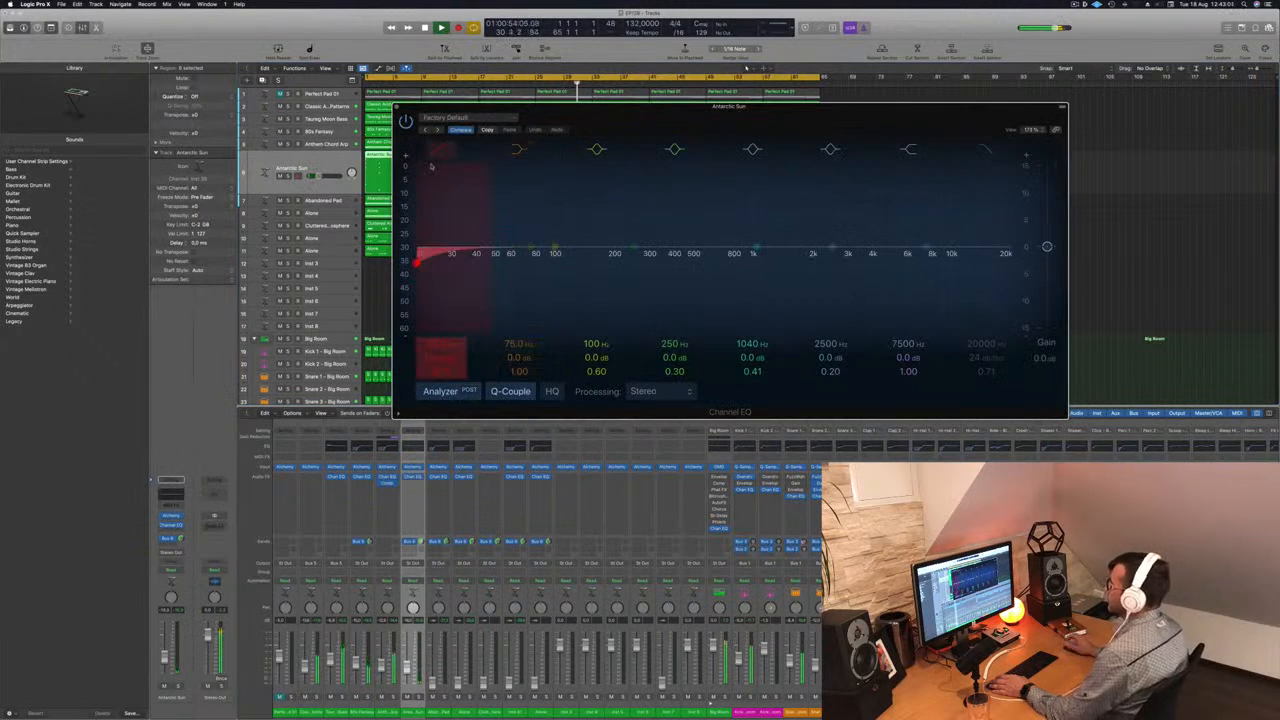
drag(433, 259, 505, 262)
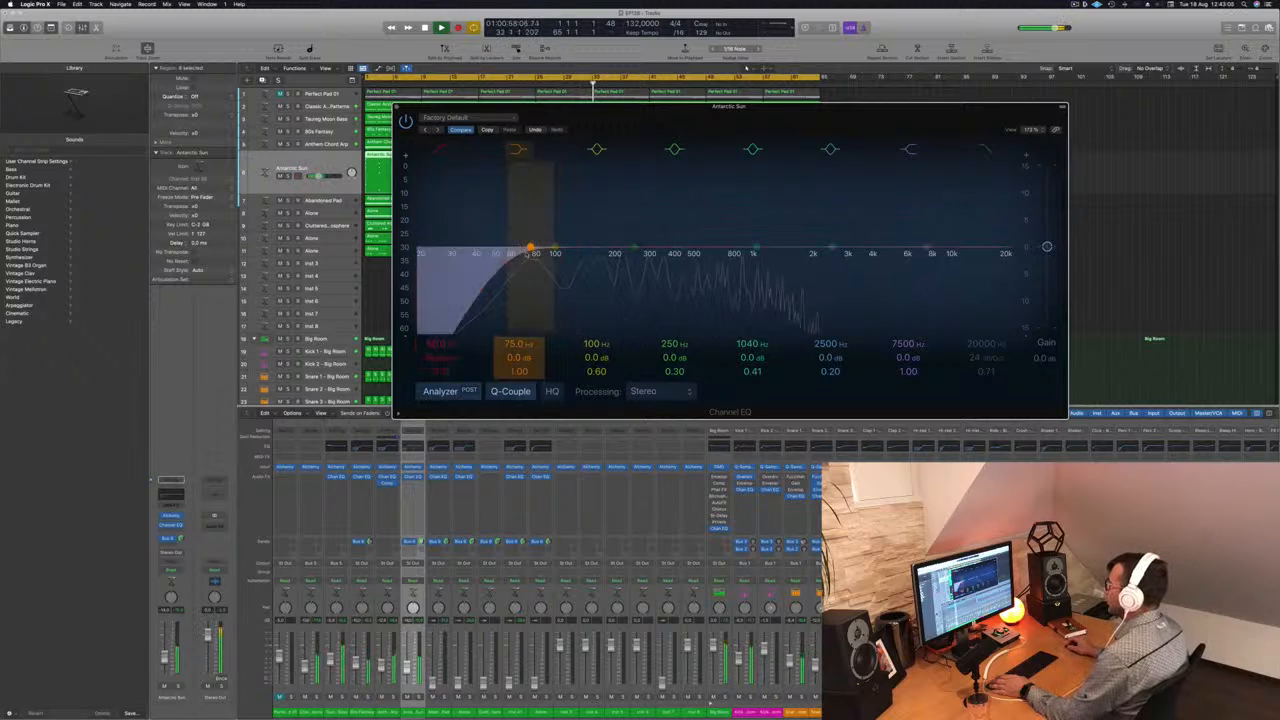
drag(505, 262, 570, 261)
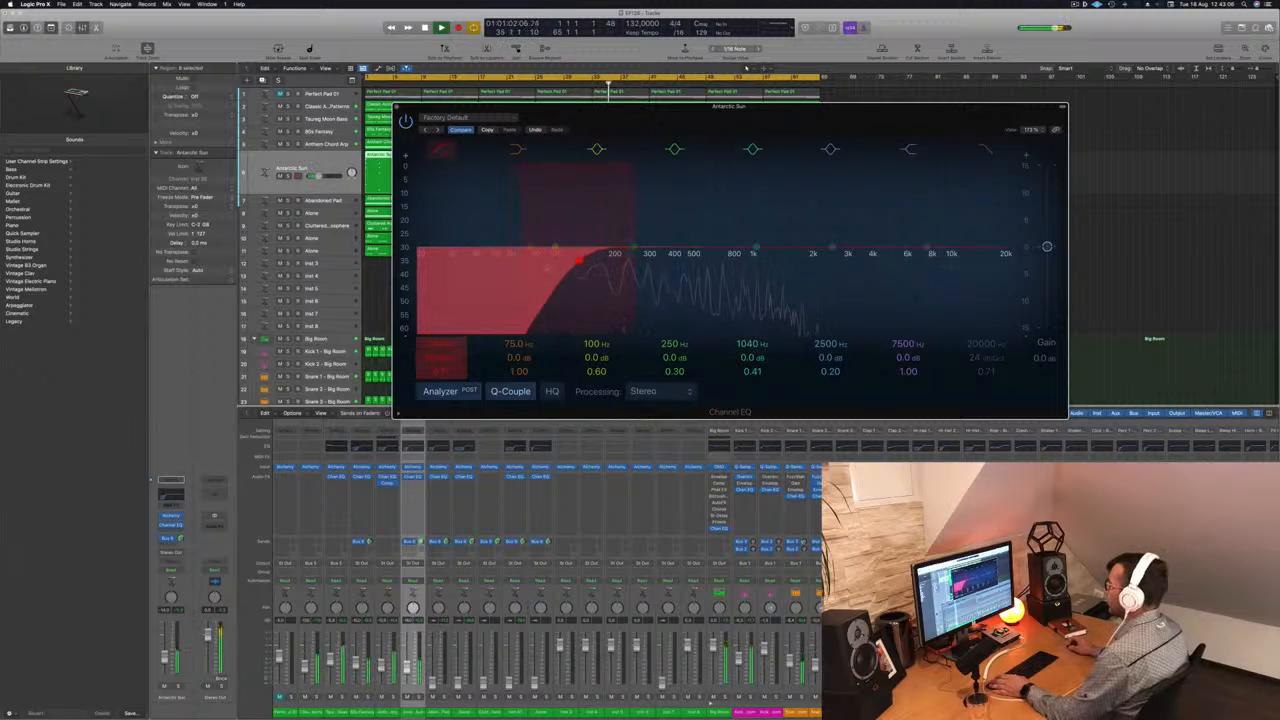
drag(313, 176, 310, 176)
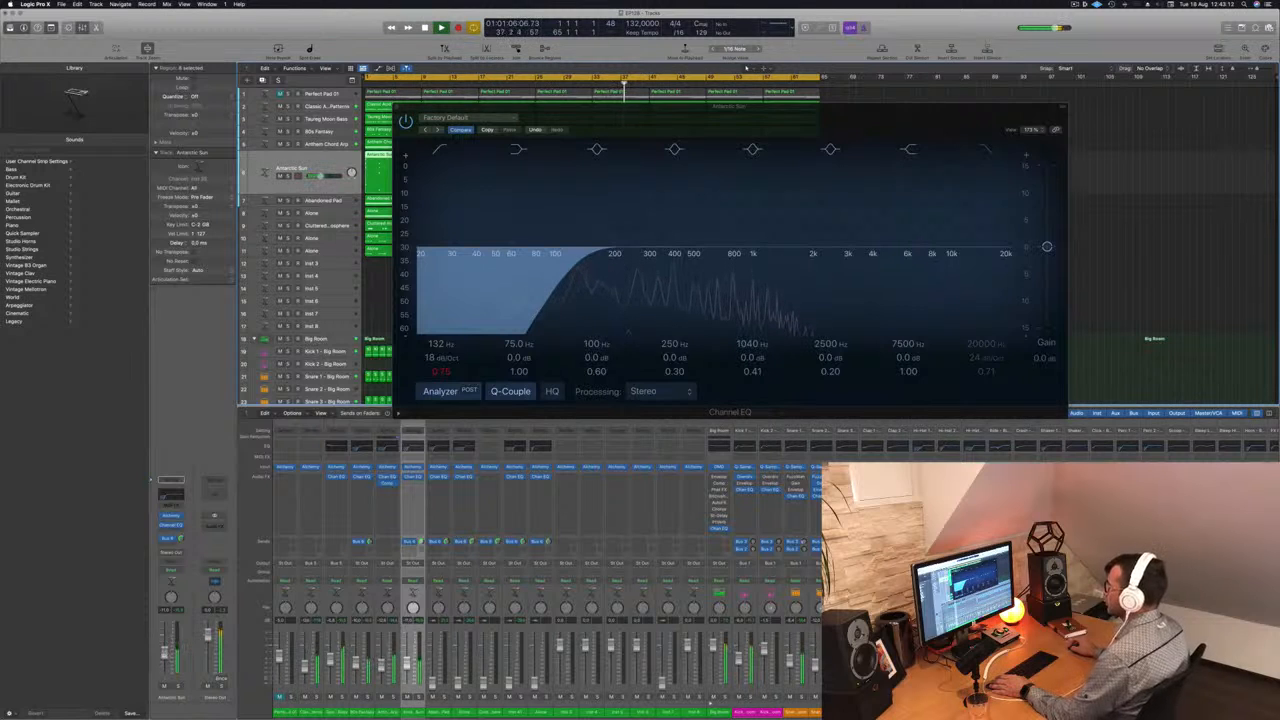
click(396, 107)
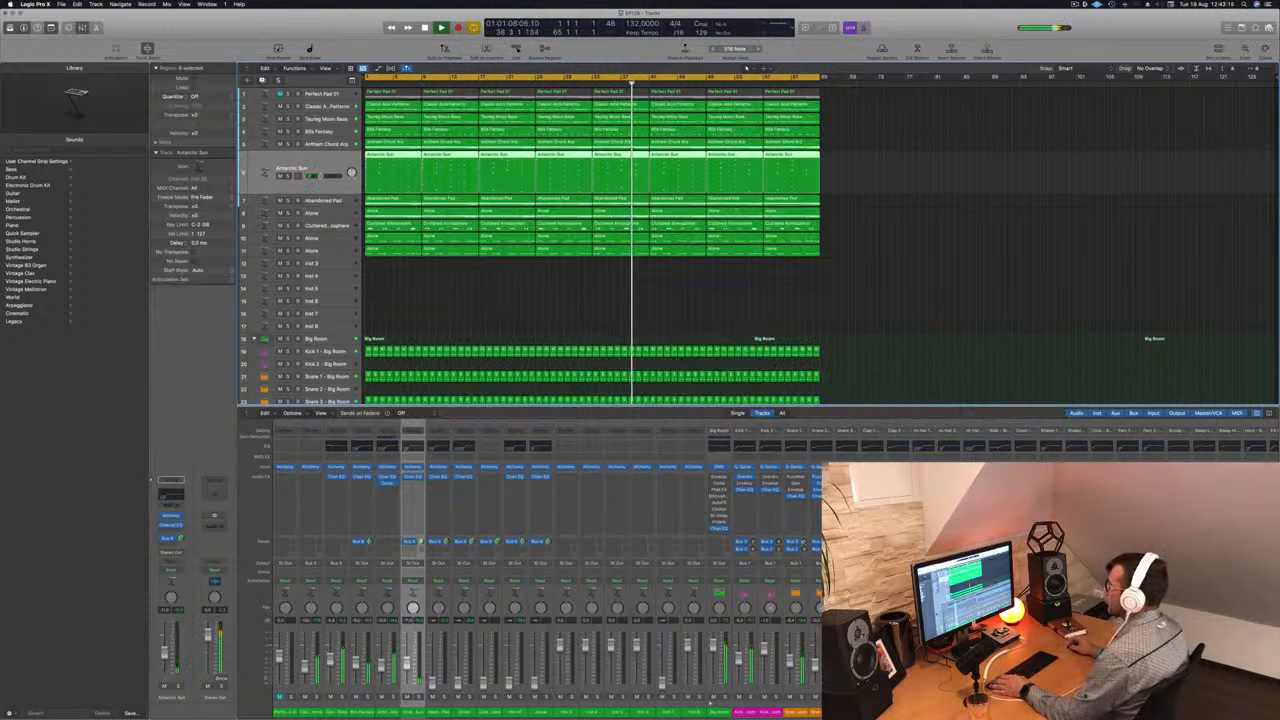
- Move Cluttered Atmosphere directly below Antarctic Sun at a low volume and add a Channel EQ low cut at 180 Hz, 24 dB/Oct
click(343, 227)
mouse_move(336, 200)
mouse_down()
mouse_move(340, 160)
mouse_move(340, 175)
mouse_up()
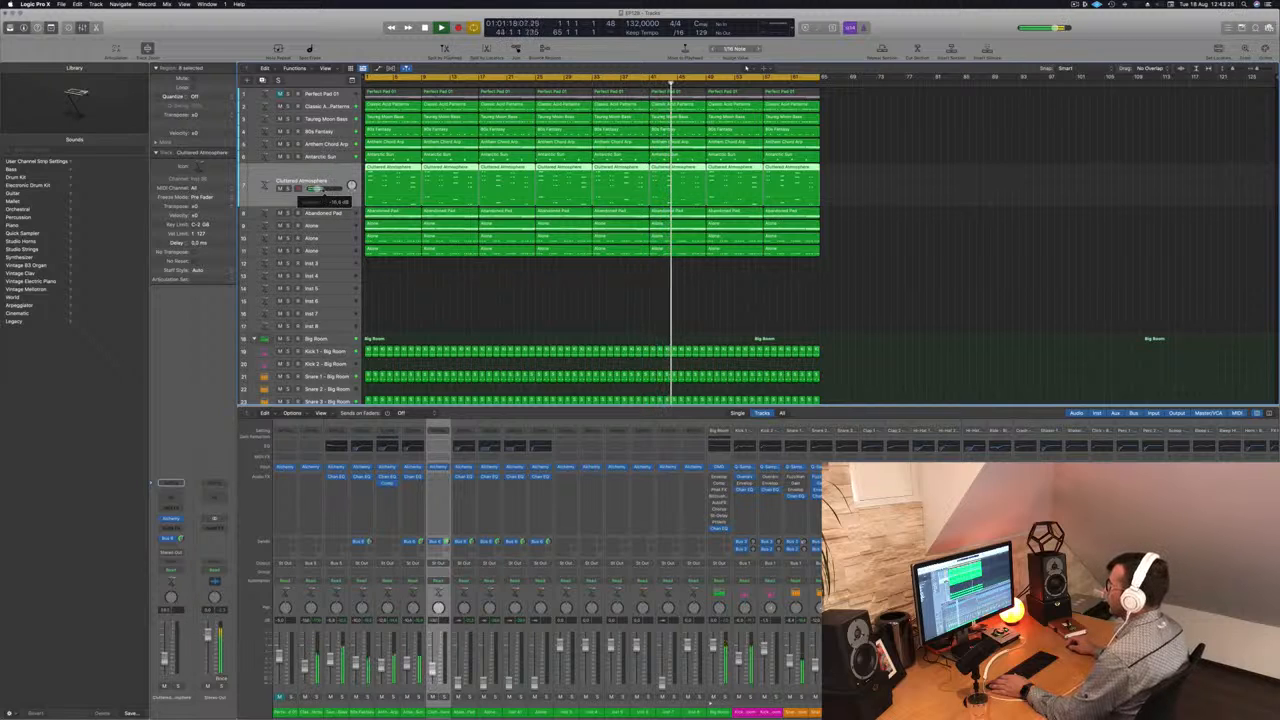
click(438, 447)
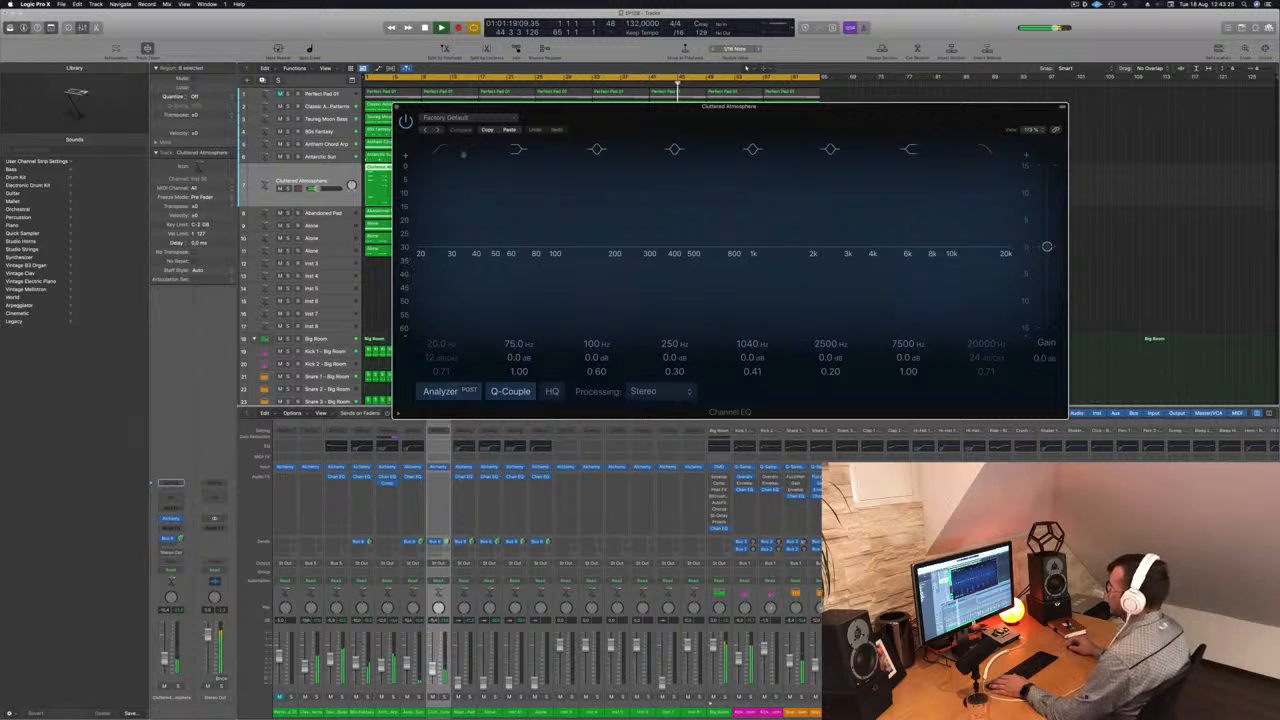
drag(451, 180, 600, 262)
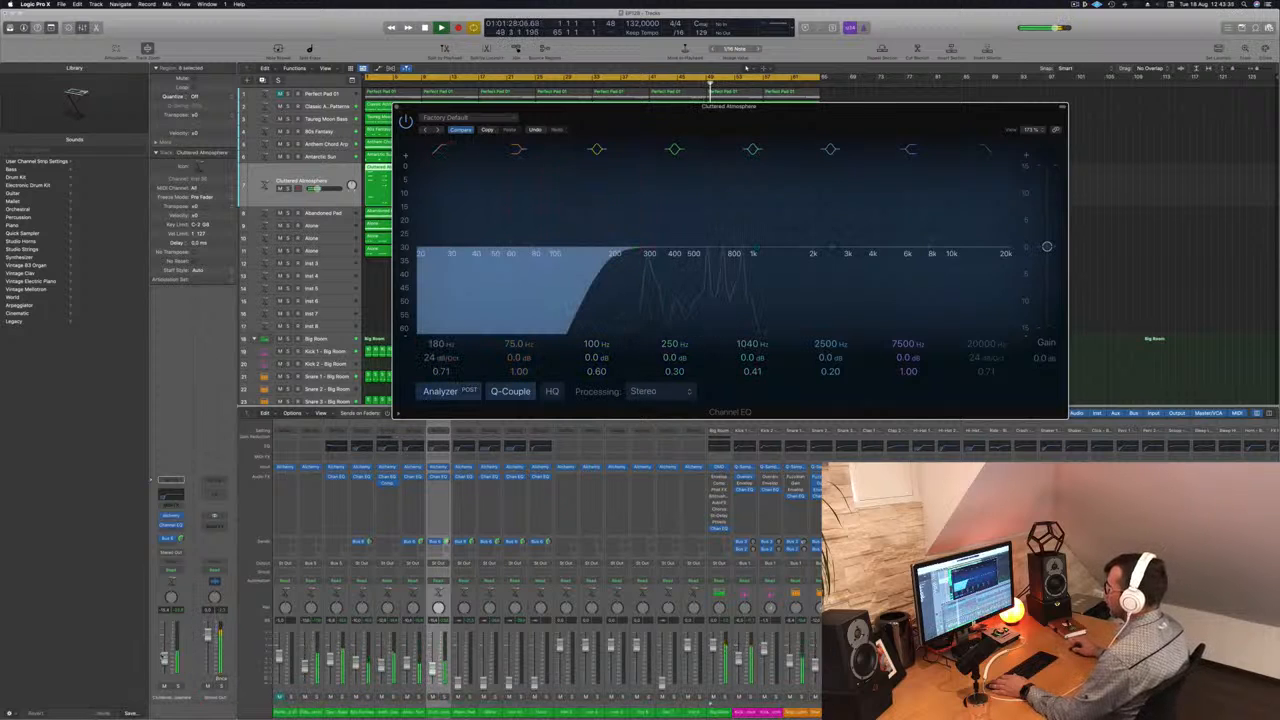
click(397, 107)
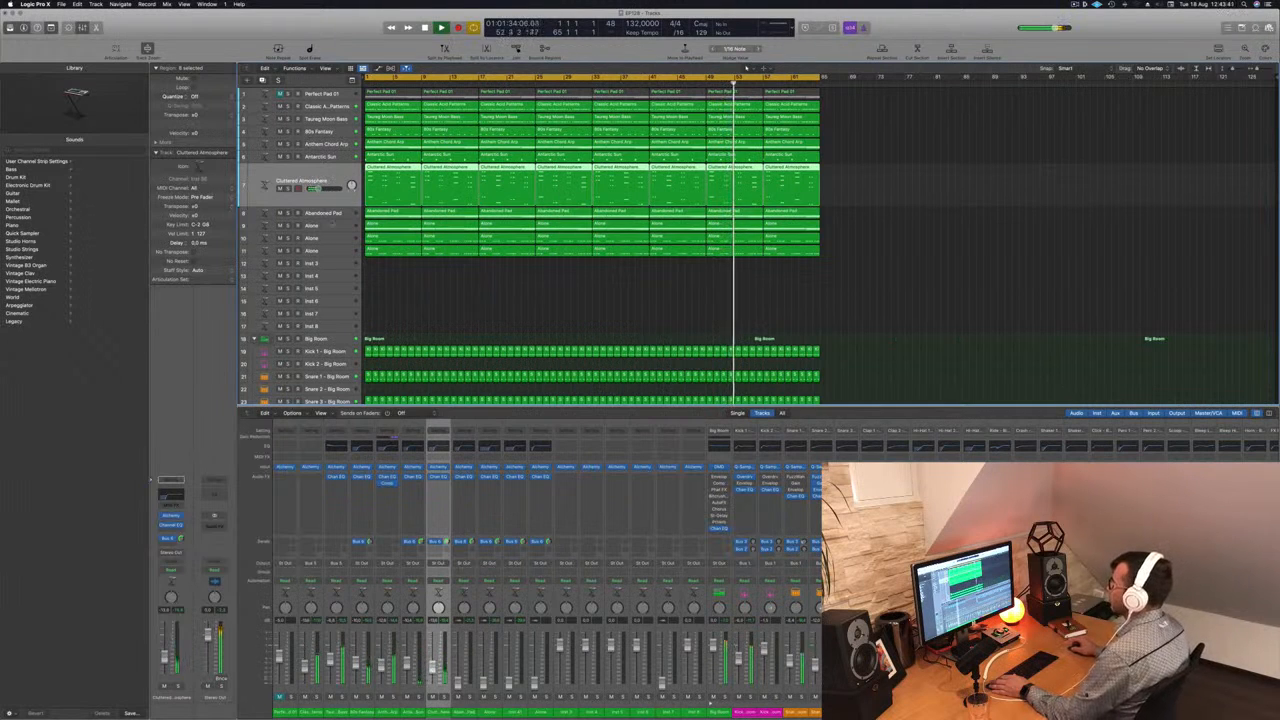
- Return to the Abandoned Pad track and raise its volume to blend it quietly into the playing mix
key(Down)
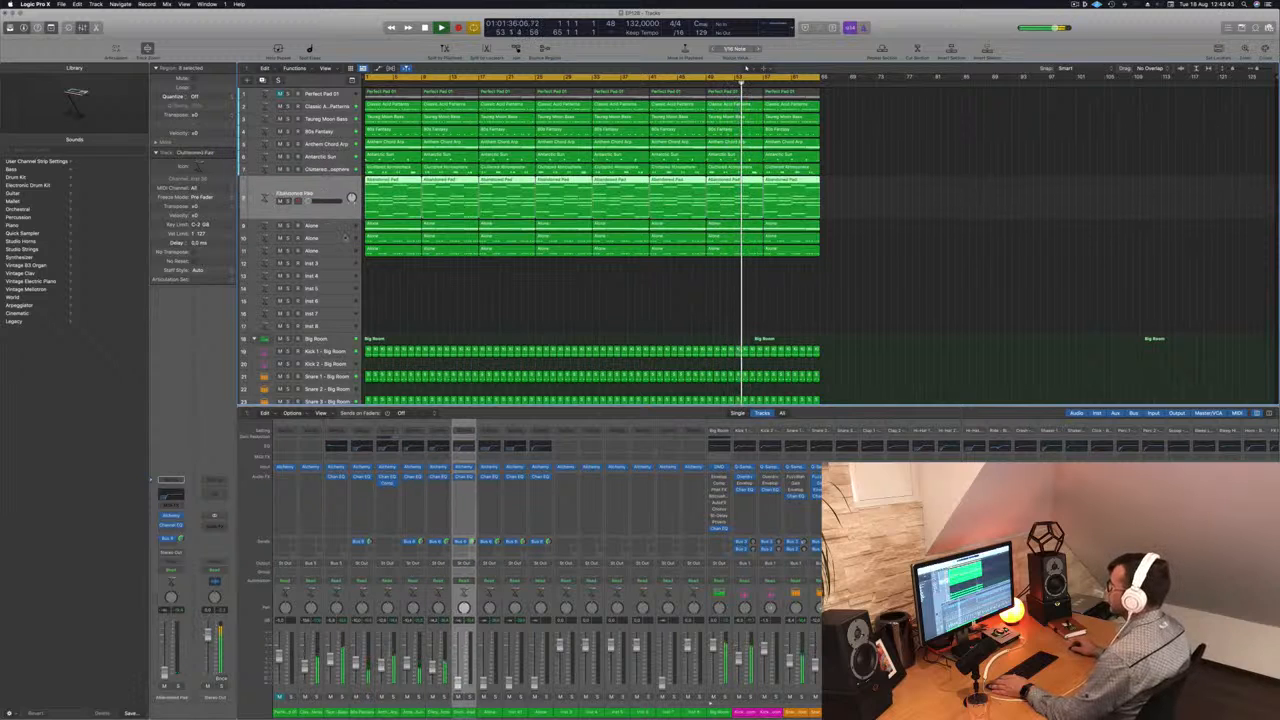
key(Down)
key(Down)
key(Down)
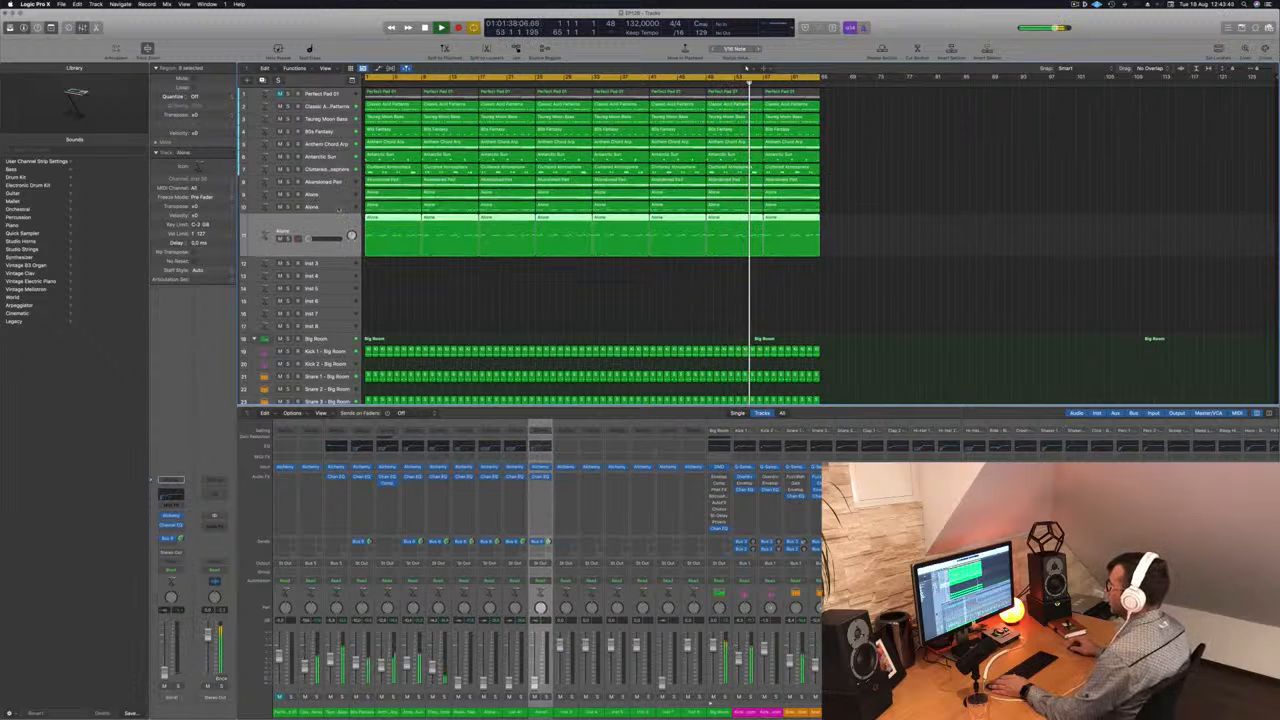
key(Up)
key(Up)
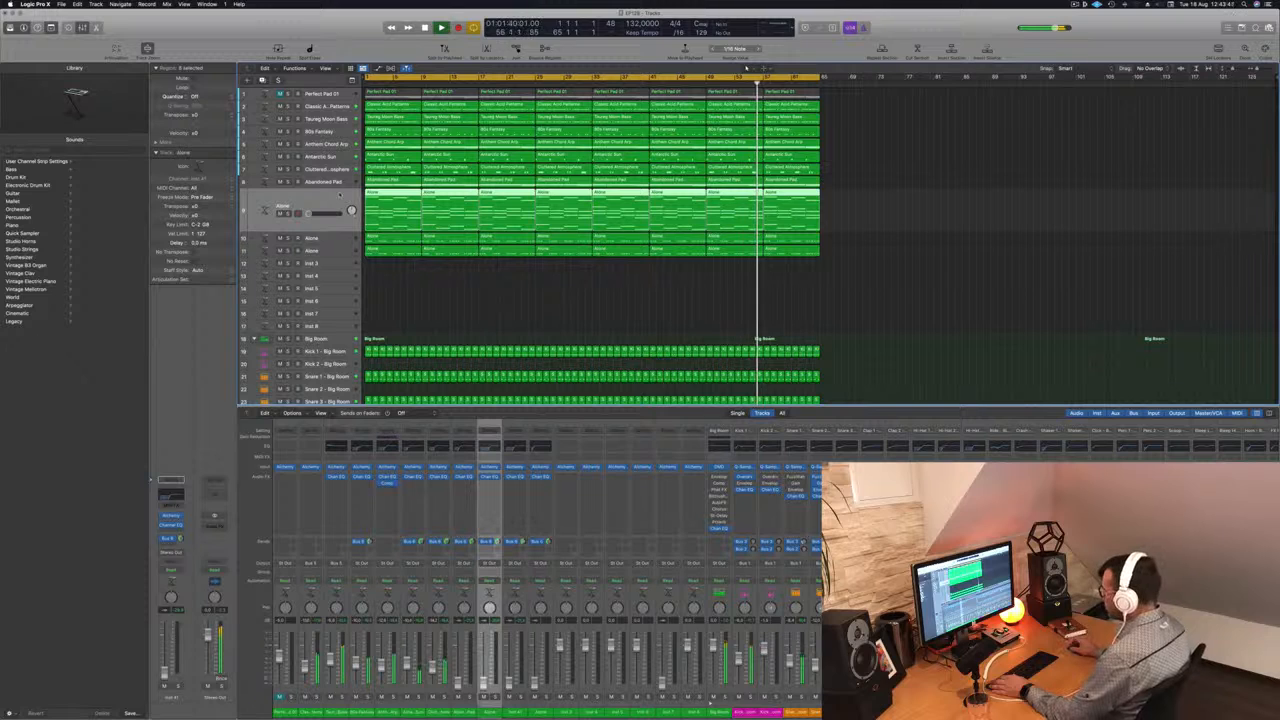
key(Up)
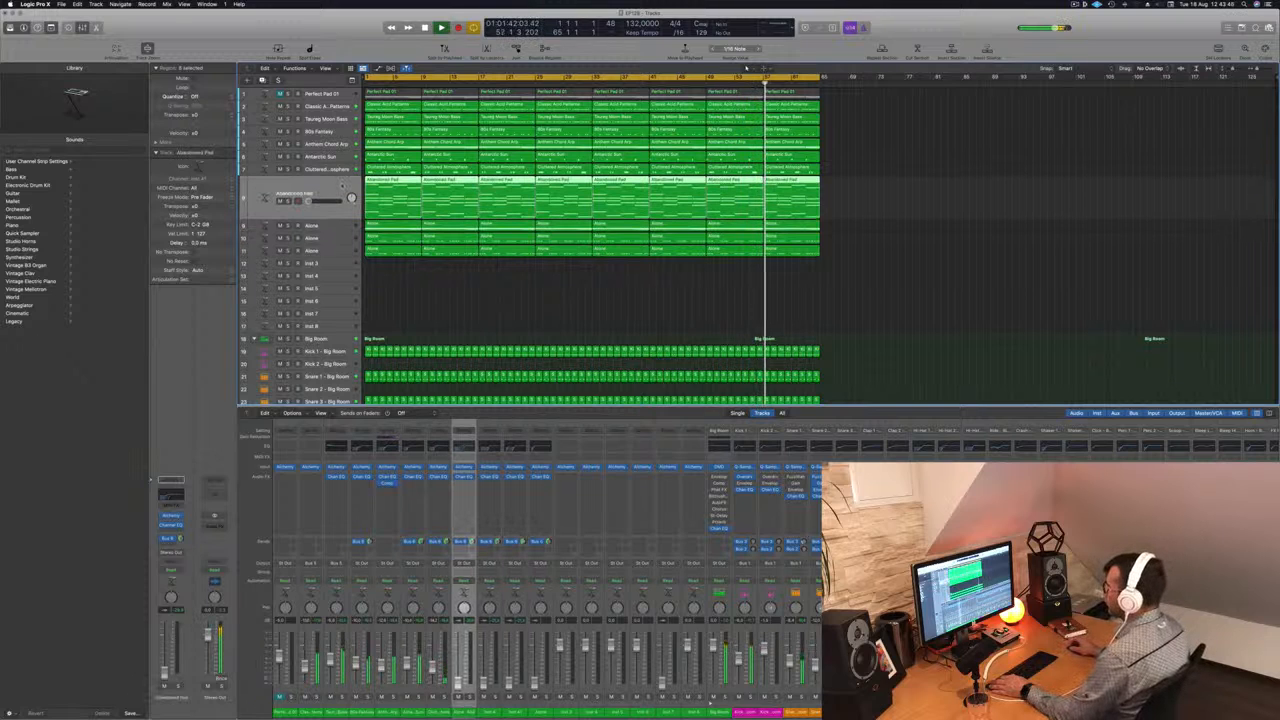
drag(309, 201, 309, 201)
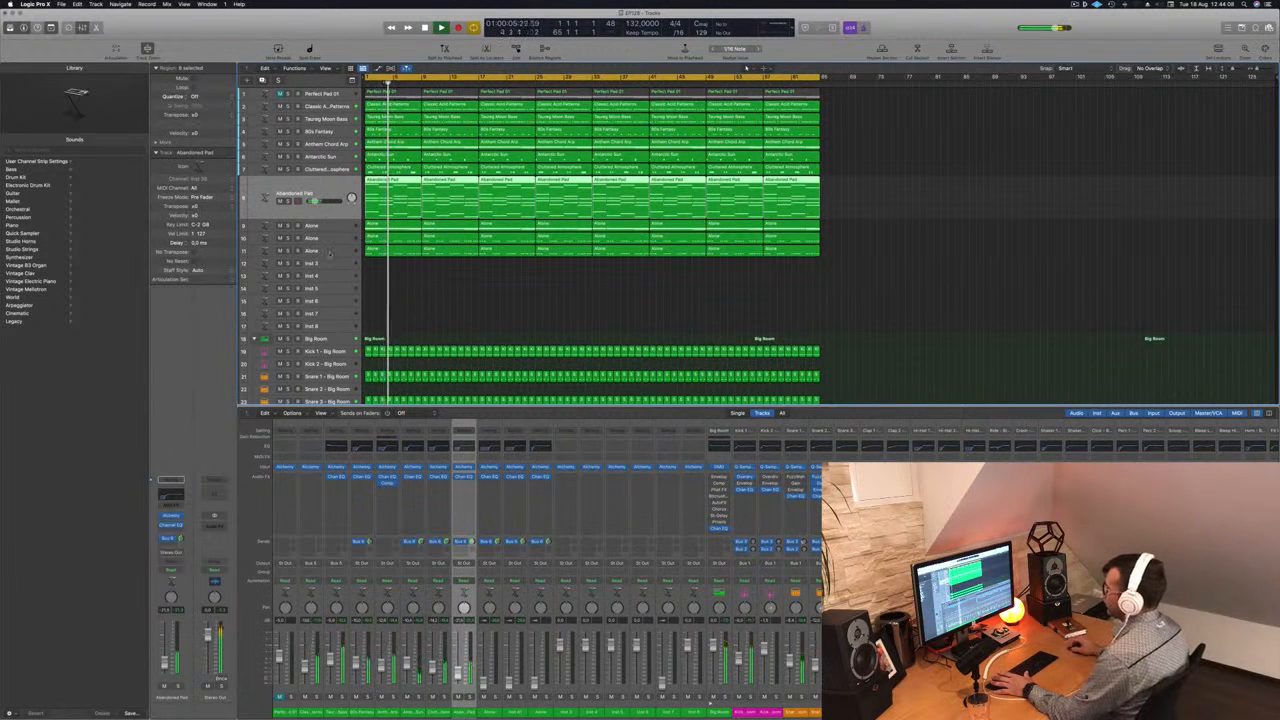
- Bring up the volume of the Alone melody on track 11 and set its Channel EQ low cut to 480 Hz
click(340, 251)
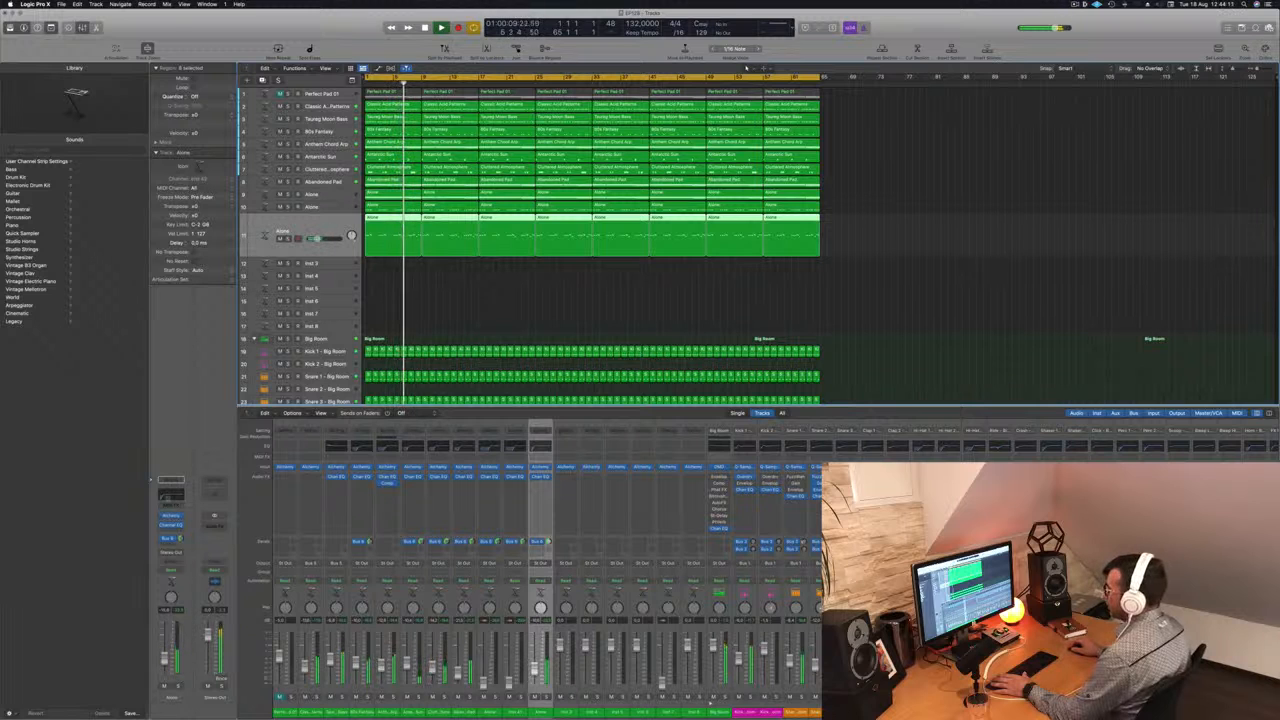
click(171, 495)
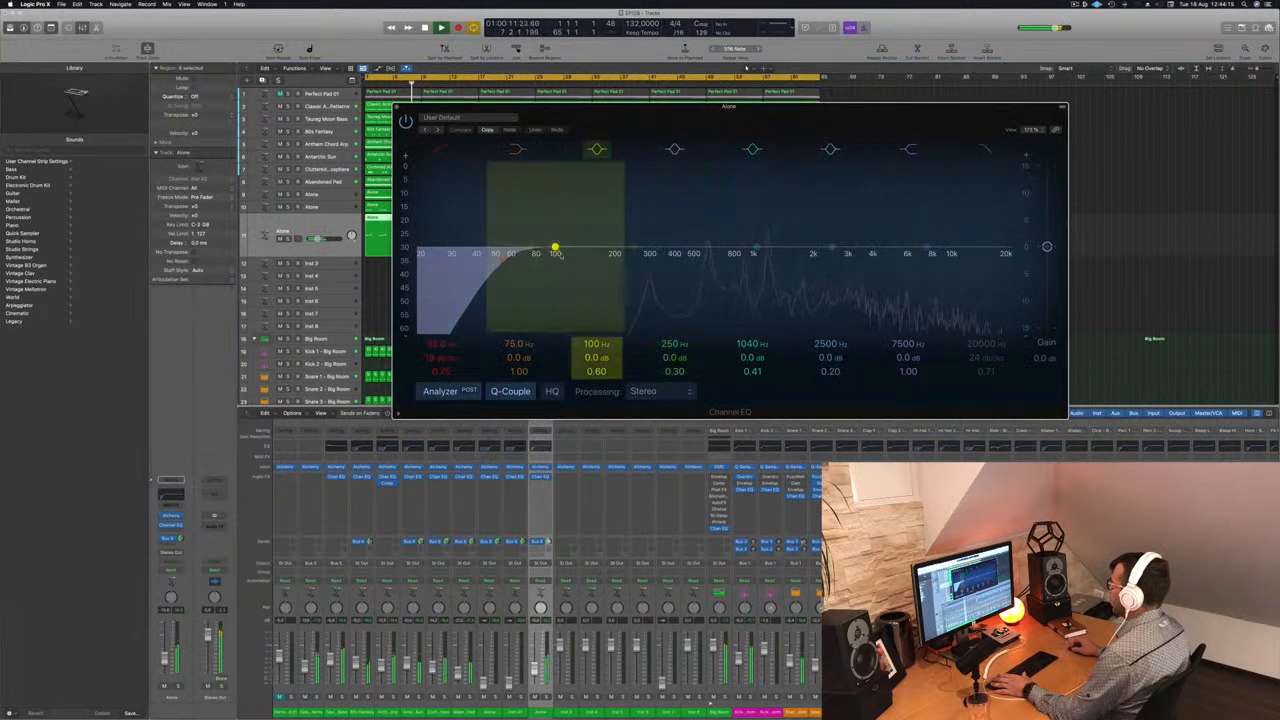
drag(517, 256, 690, 257)
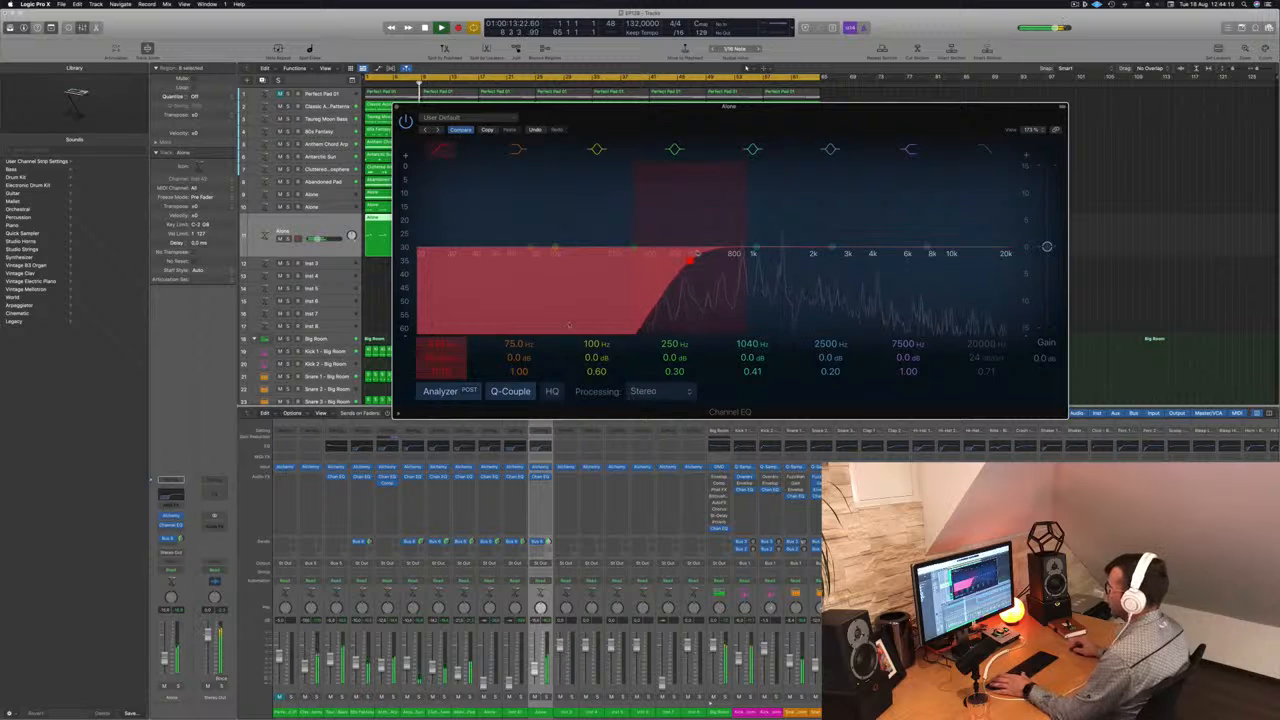
click(165, 656)
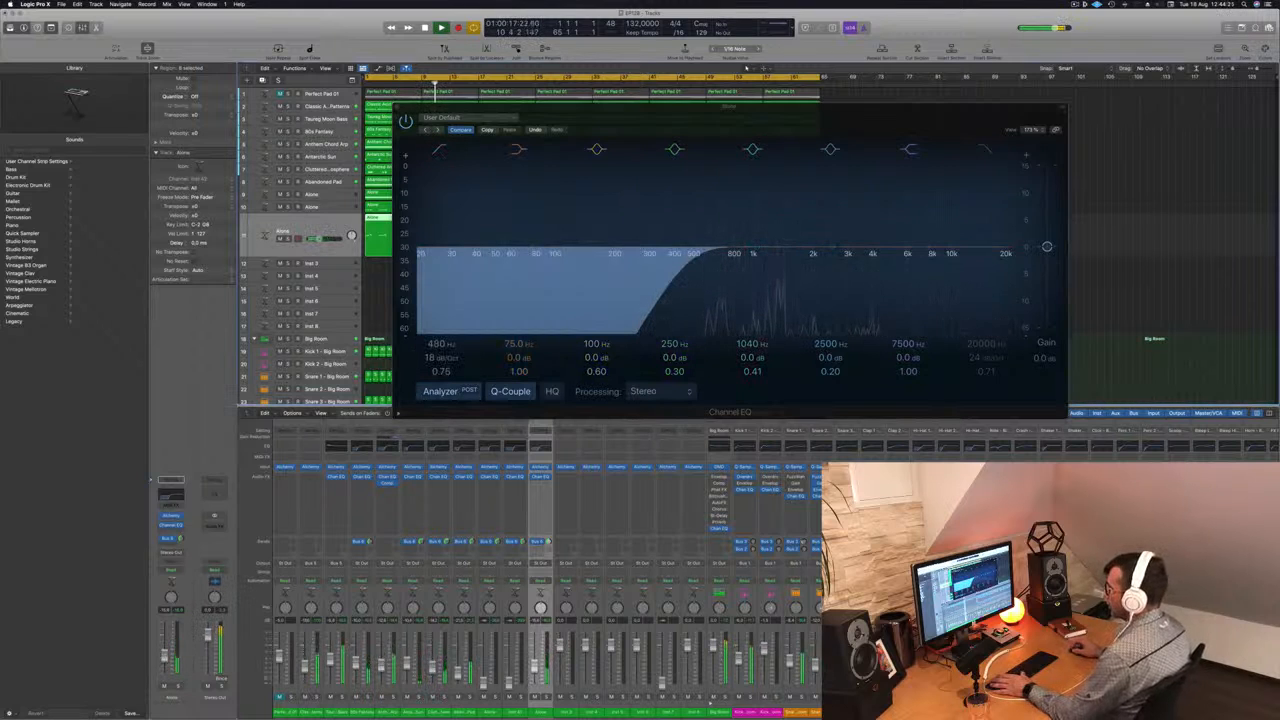
- Send the Alone track 11 to Bus 7, insert a Stereo Delay on that bus's aux channel, and close the plug-in windows
click(168, 540)
mouse_move(168, 554)
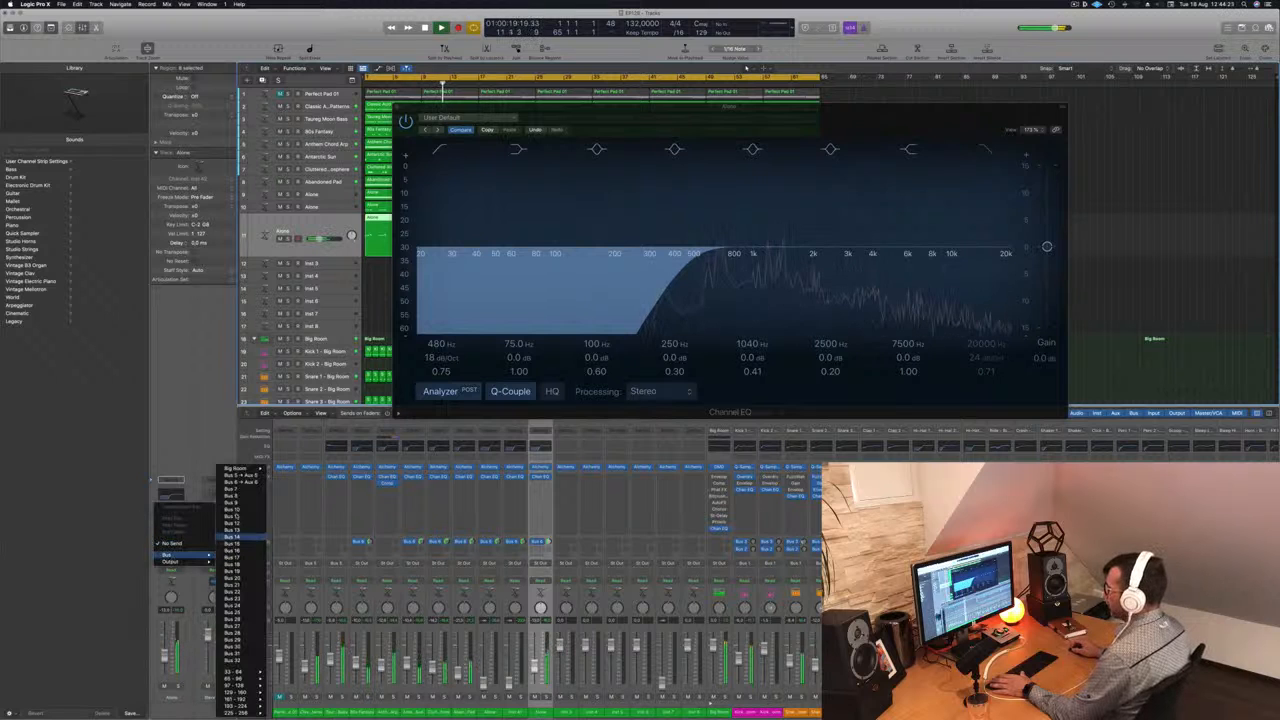
click(238, 492)
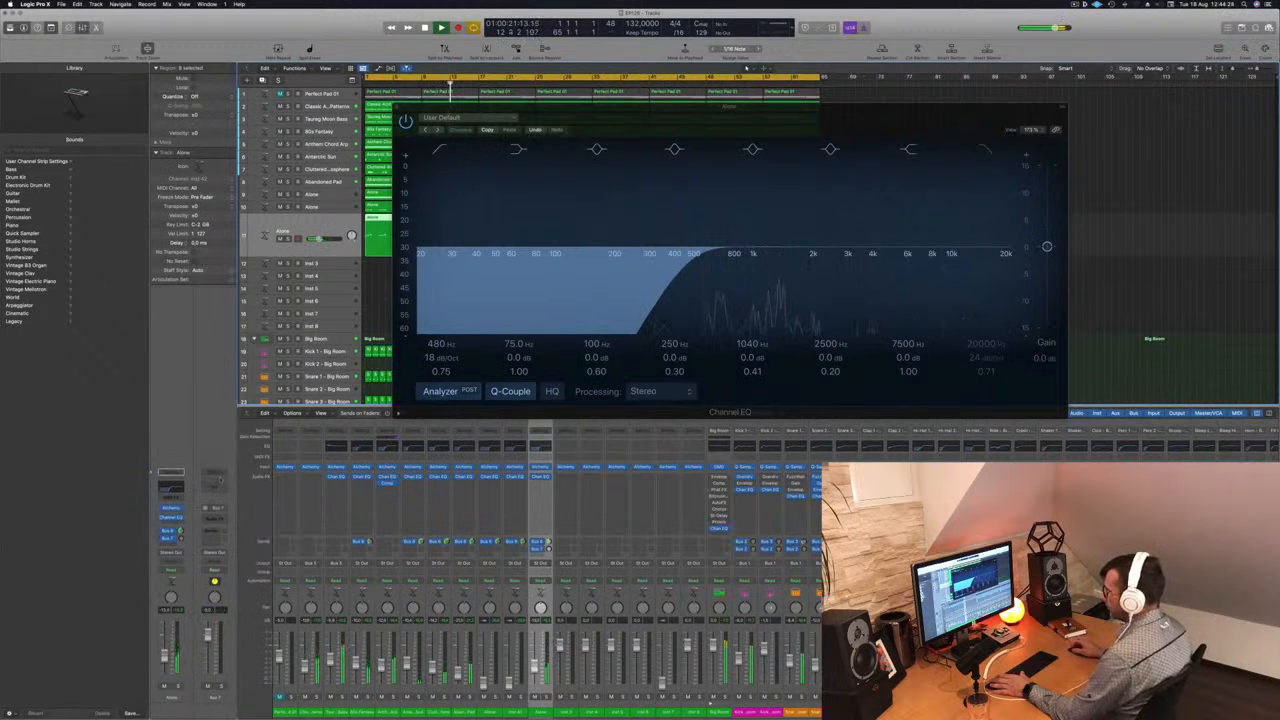
click(213, 517)
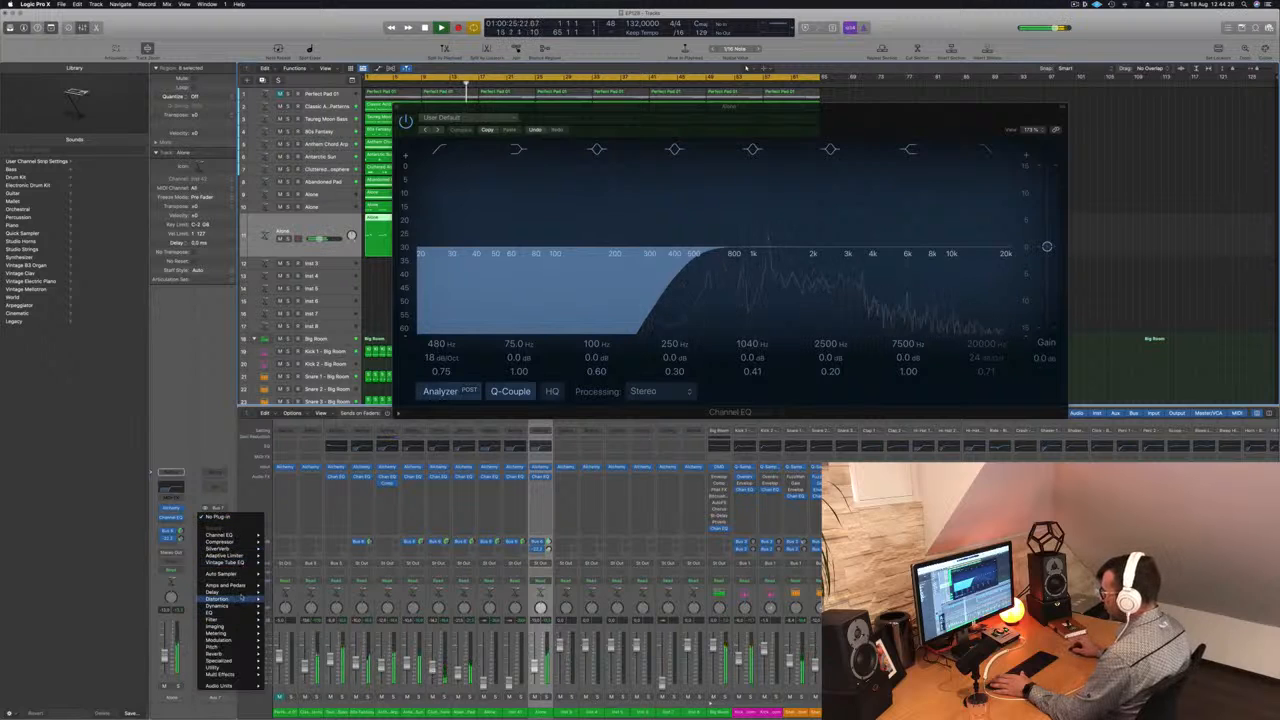
mouse_move(250, 593)
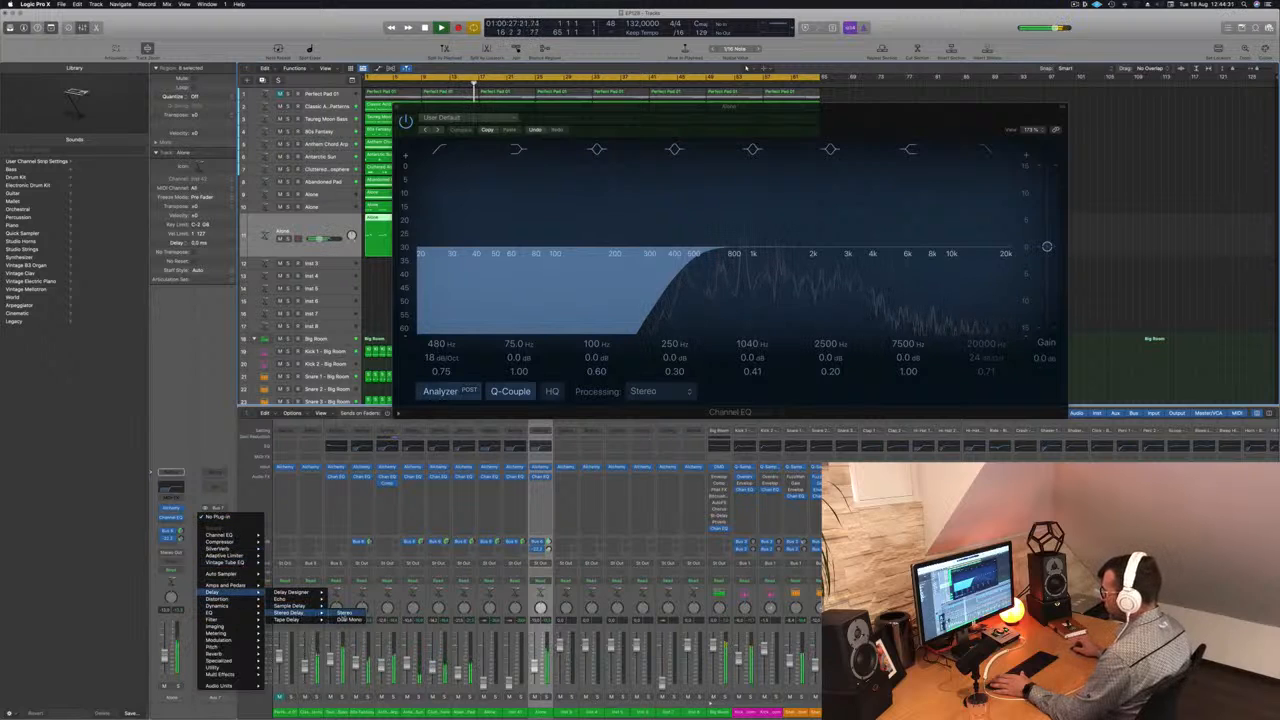
click(345, 617)
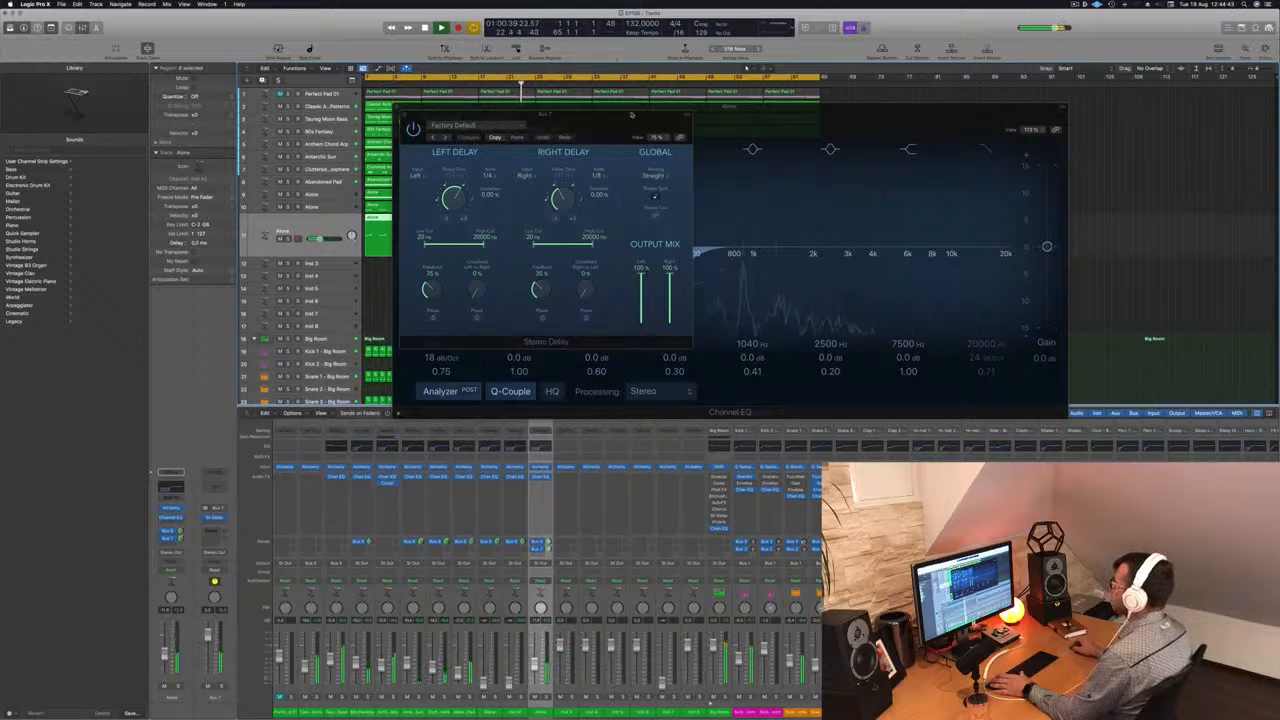
drag(636, 115, 683, 148)
key(super+w)
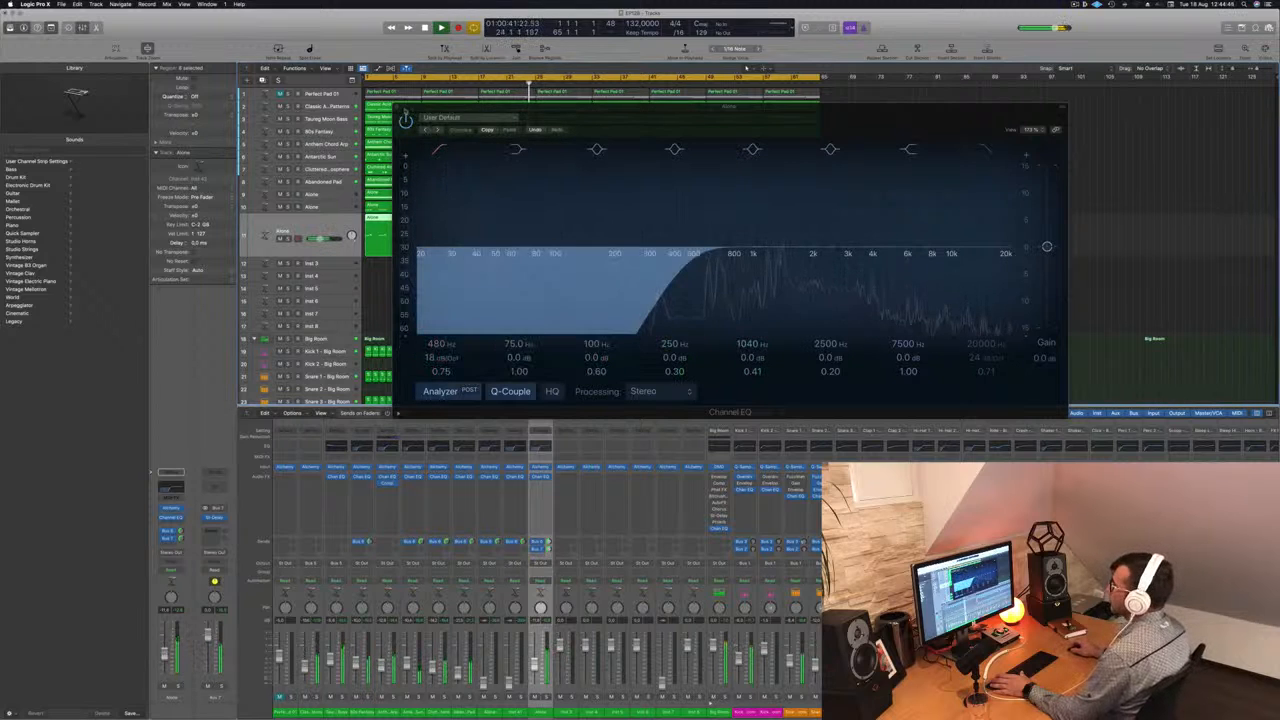
key(super+w)
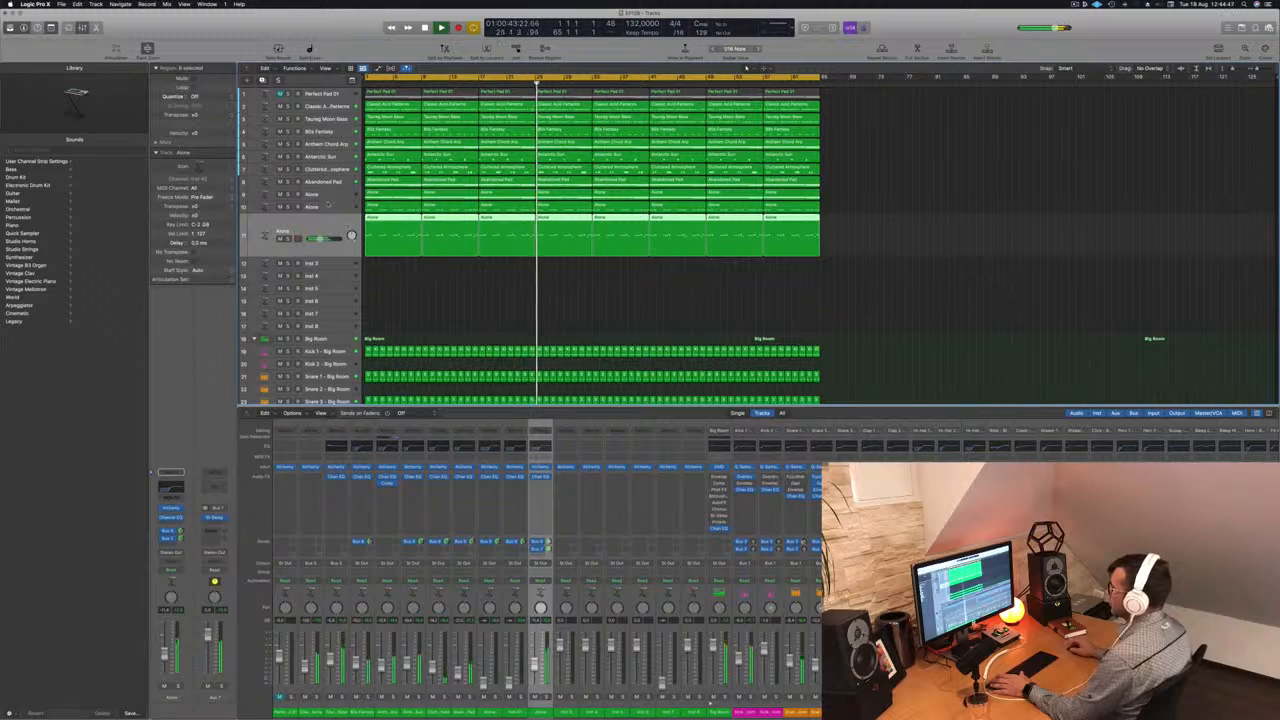
- Bring up the volume of the Alone track 10 and check it in solo against the mix
key(Up)
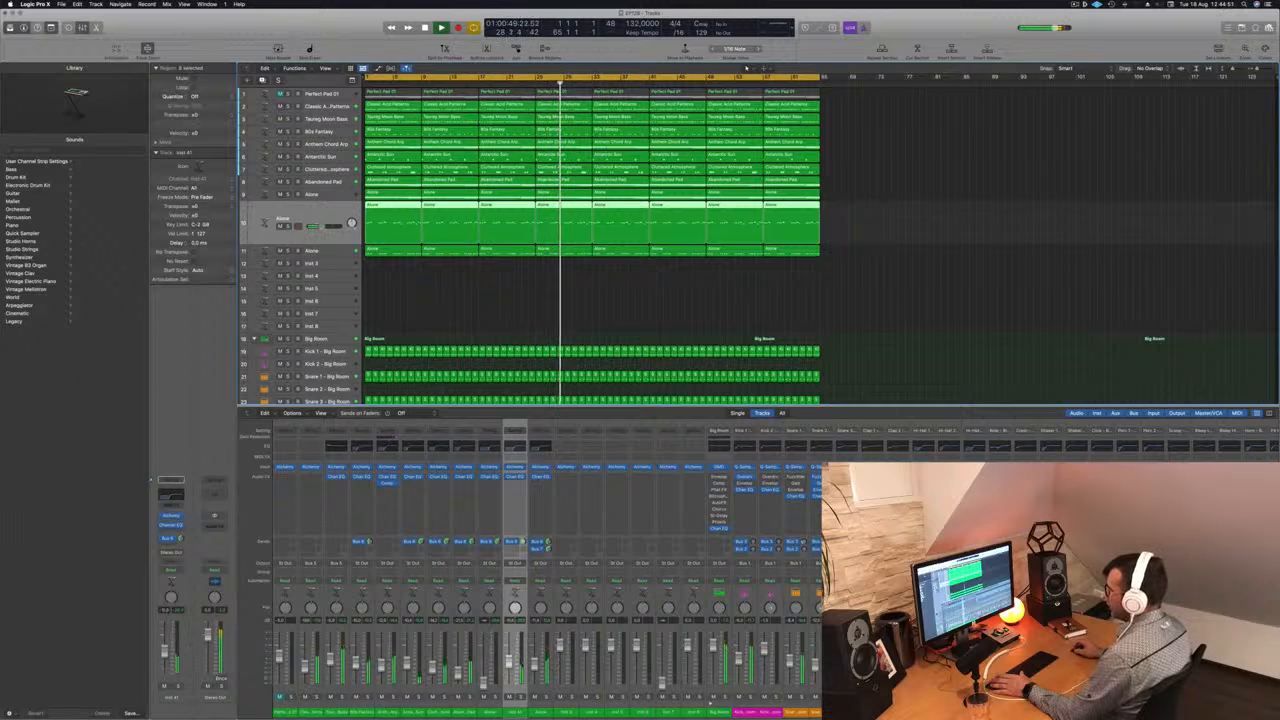
key(s)
key(s)
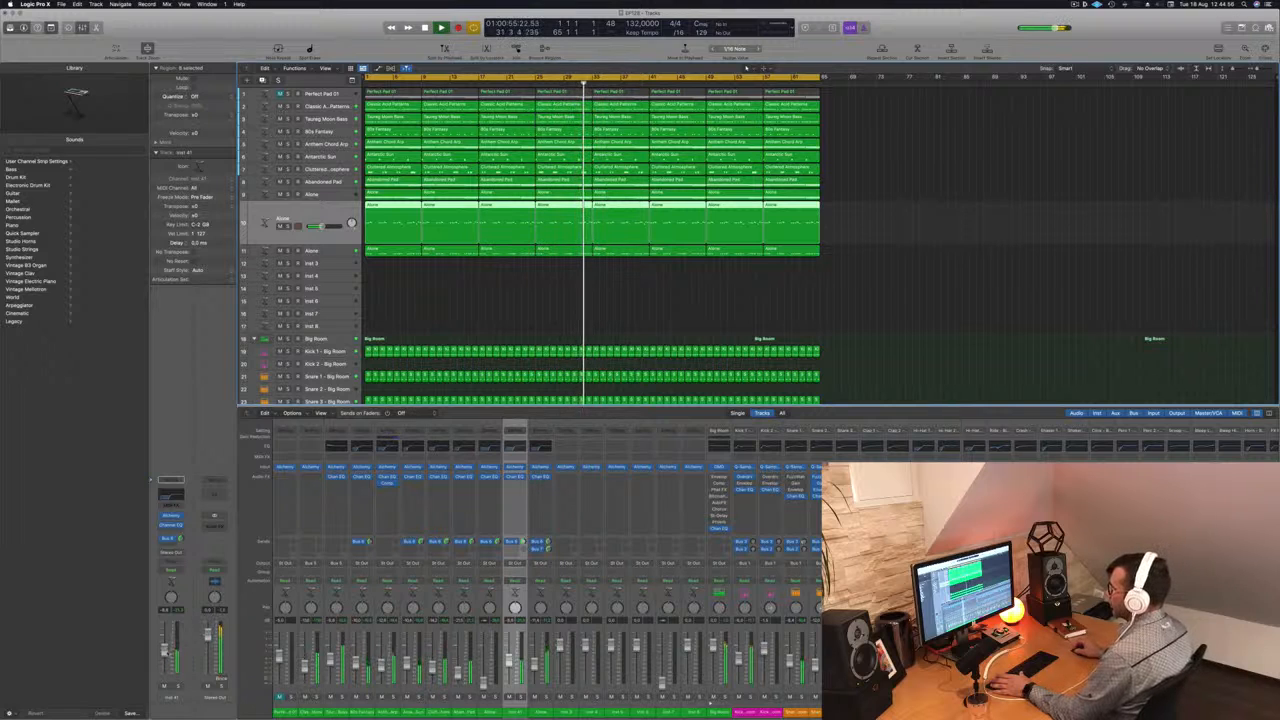
key(Up)
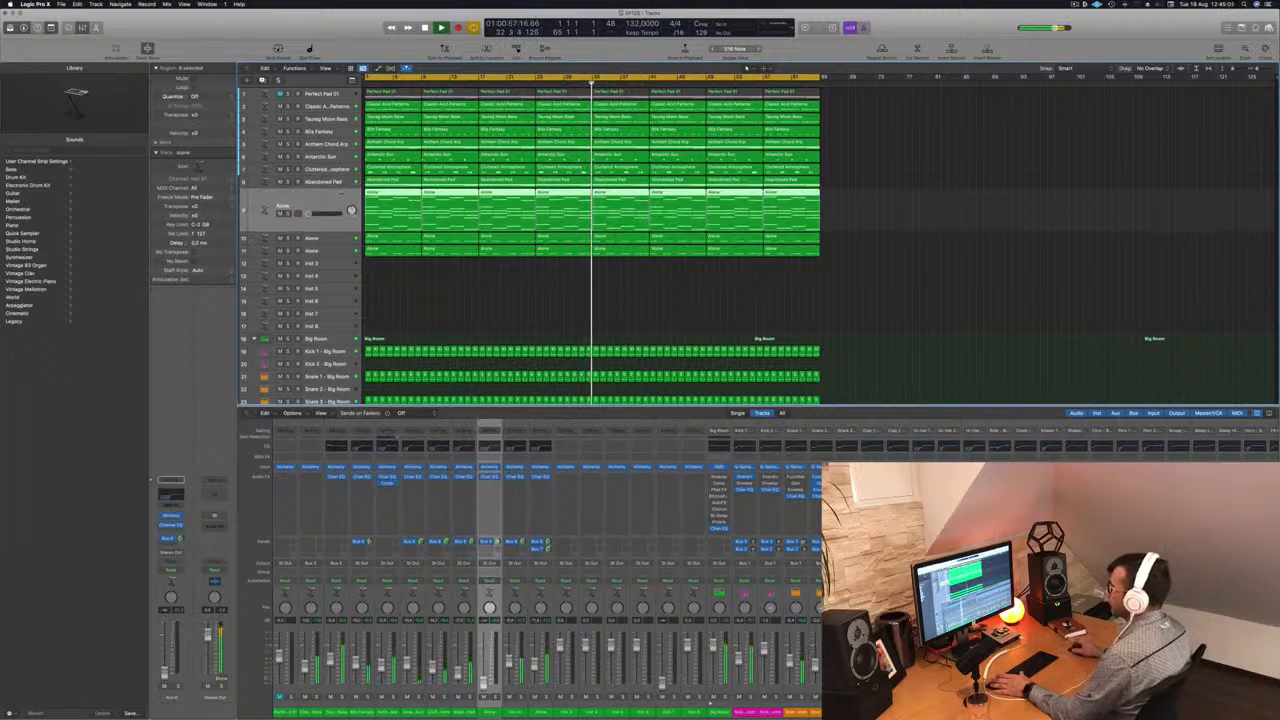